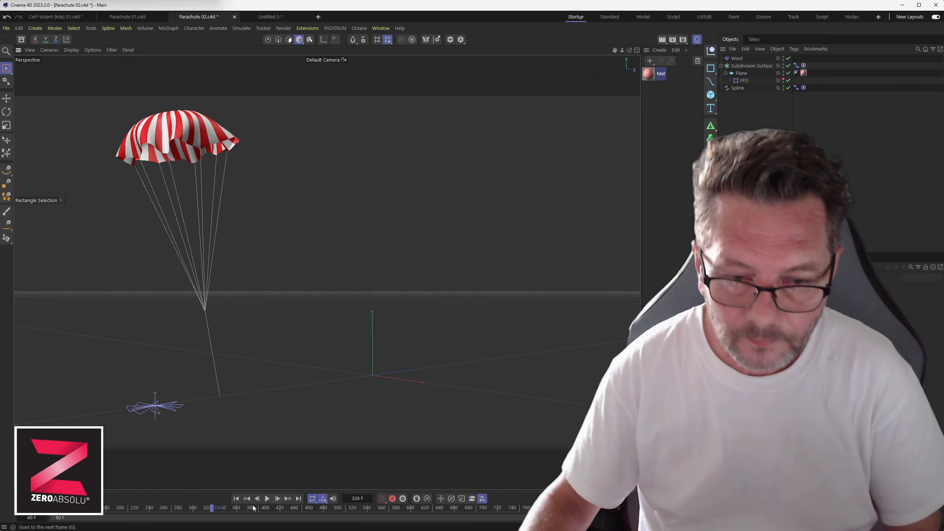
- Play back the parachute simulation and examine the striped canopy and its suspension lines from several angles
drag(196, 513, 183, 500)
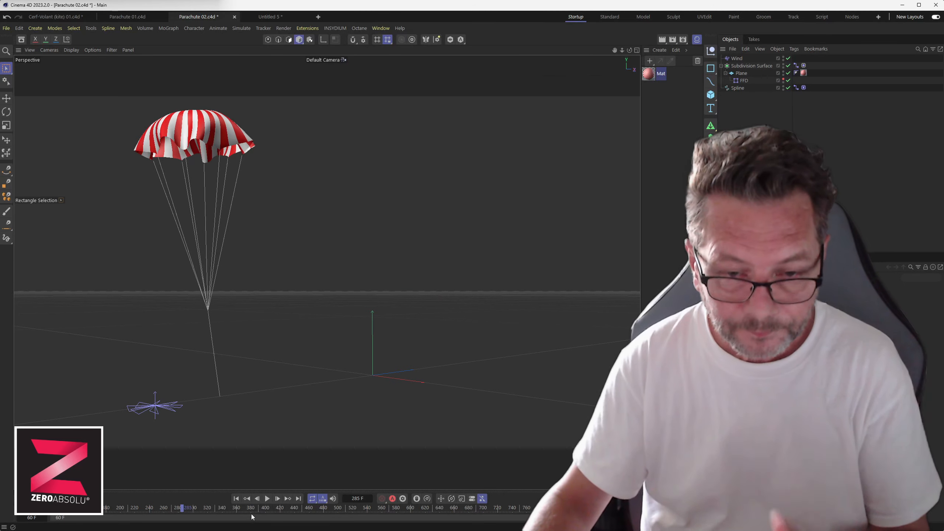
key(F8)
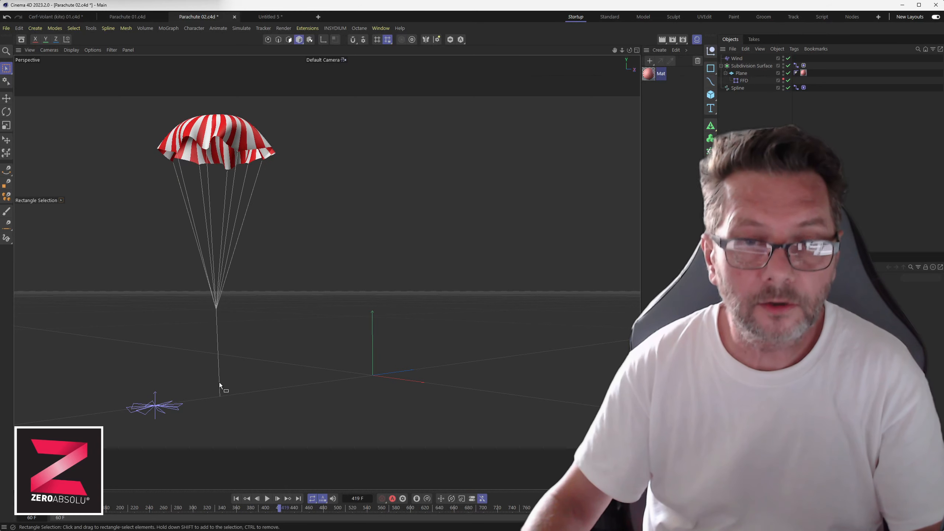
alt+drag(215, 212, 239, 204)
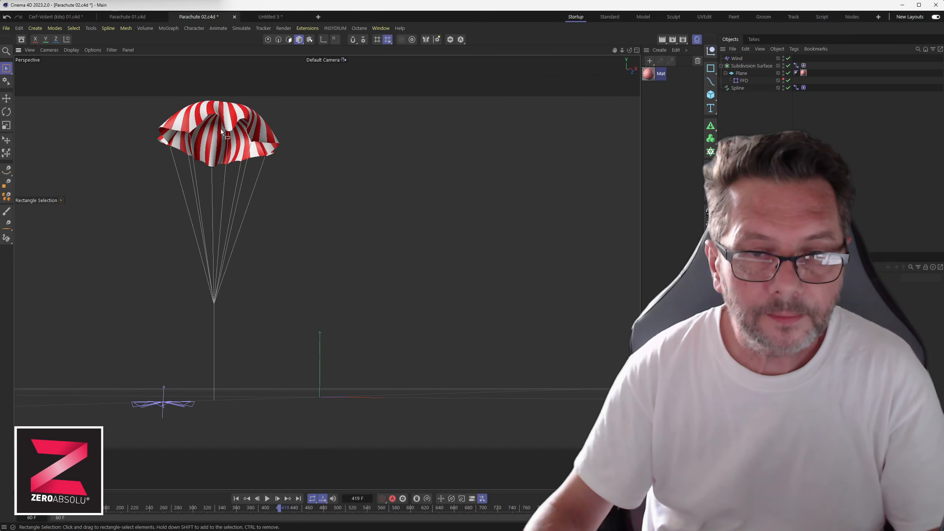
alt+drag(220, 128, 214, 218)
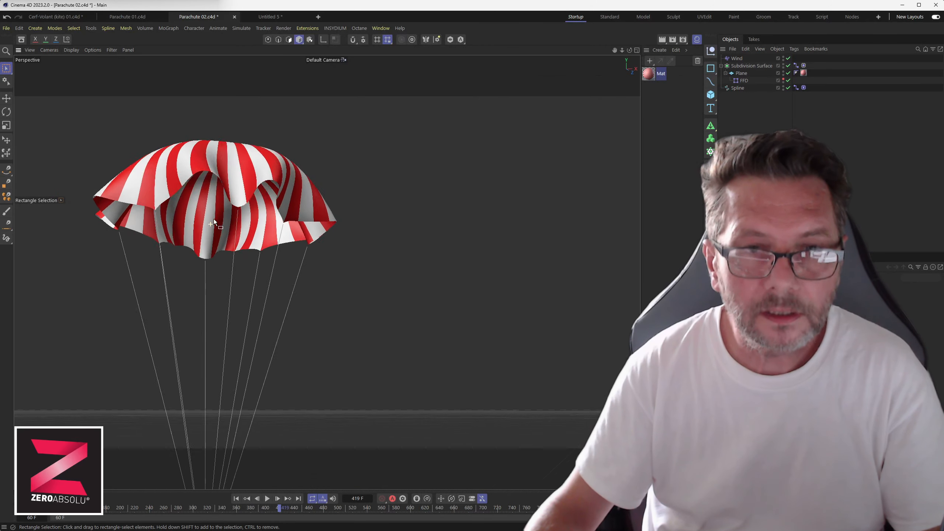
scroll(211, 220, down, 8)
alt+middle_drag(207, 228, 198, 164)
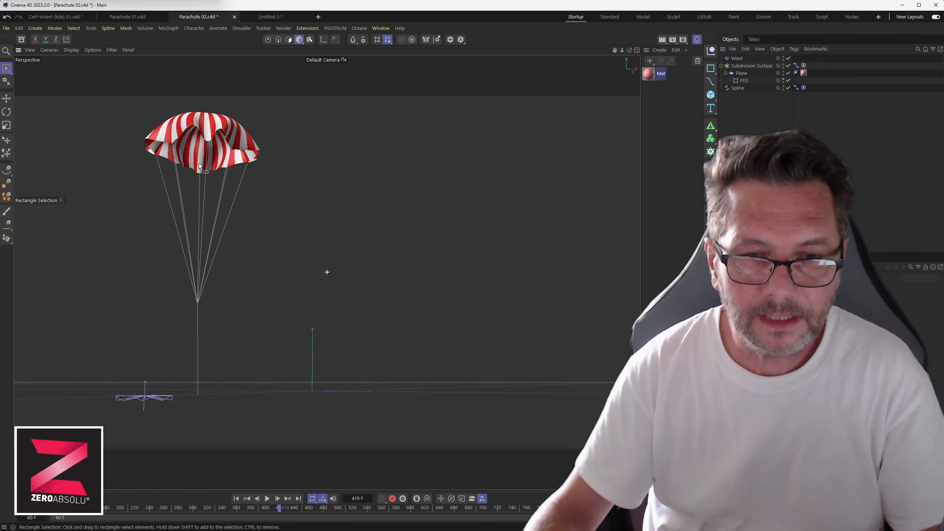
alt+drag(200, 167, 198, 196)
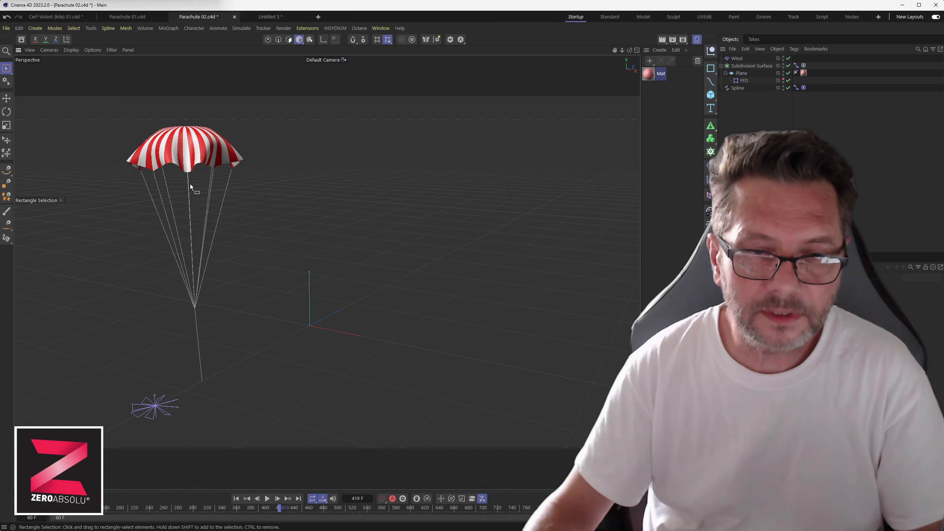
alt+drag(197, 195, 235, 217)
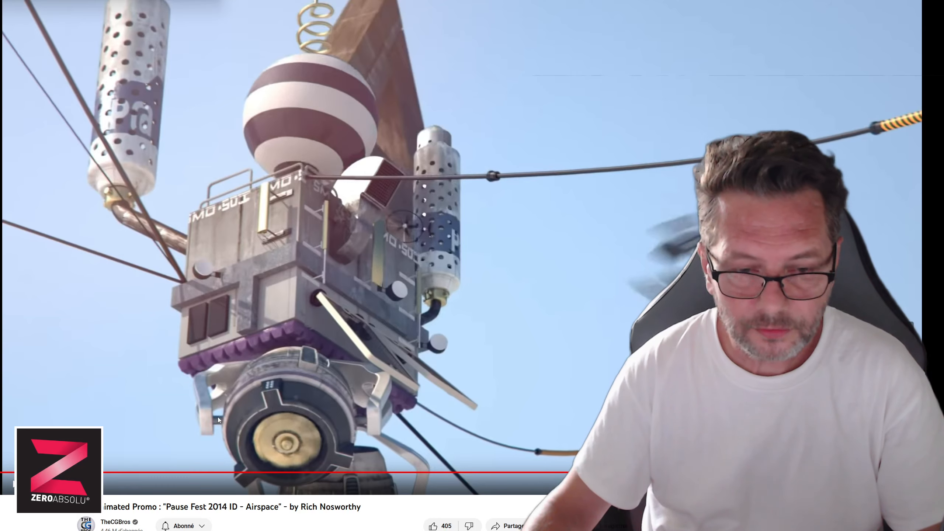
- Switch to the browser and watch the "Pause Fest 2014 ID - Airspace" promo and breakdown videos as references for the cloth sails
click(182, 421)
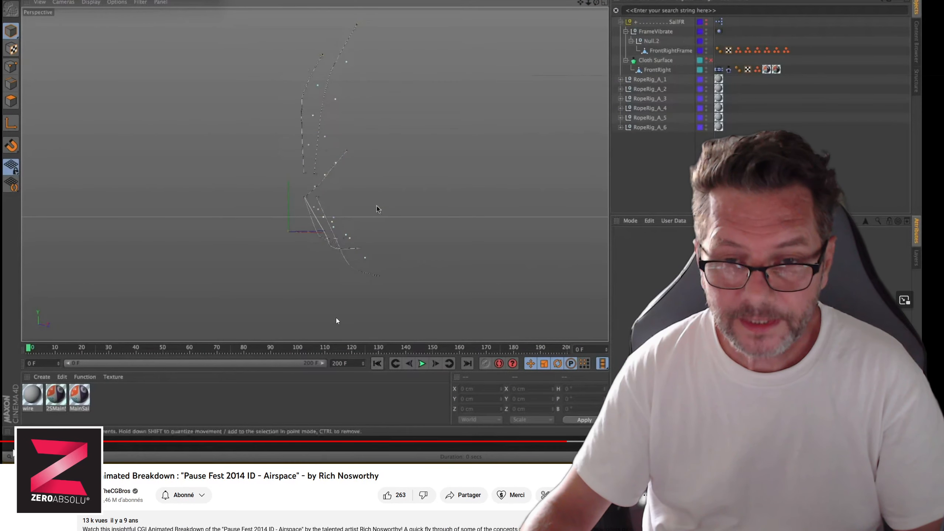
click(184, 403)
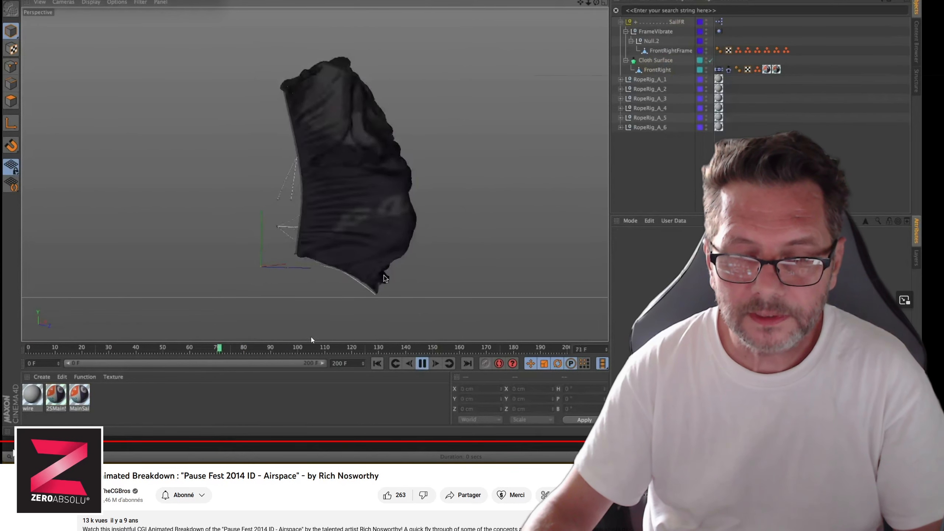
click(301, 356)
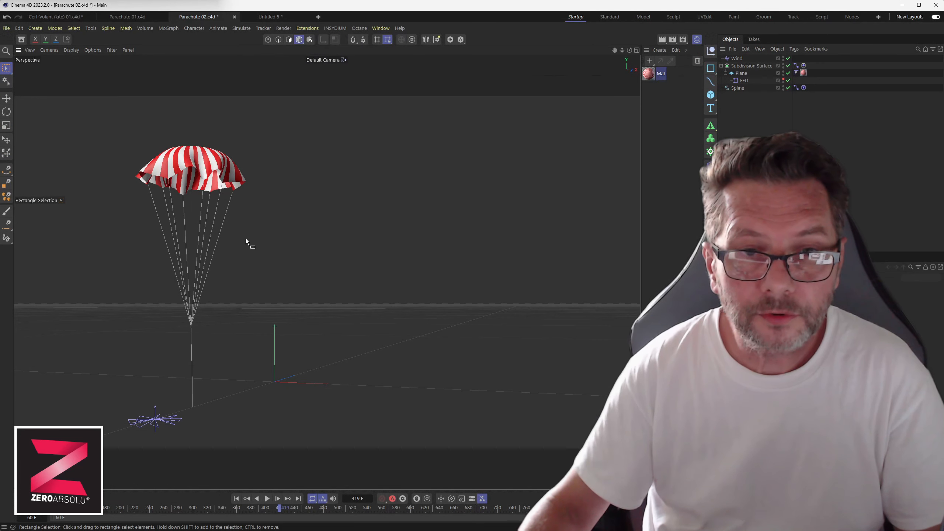
- Switch to Cinema 4D and inspect the kite model in the Cerf-Volant (kite) 01.c4d project
click(54, 18)
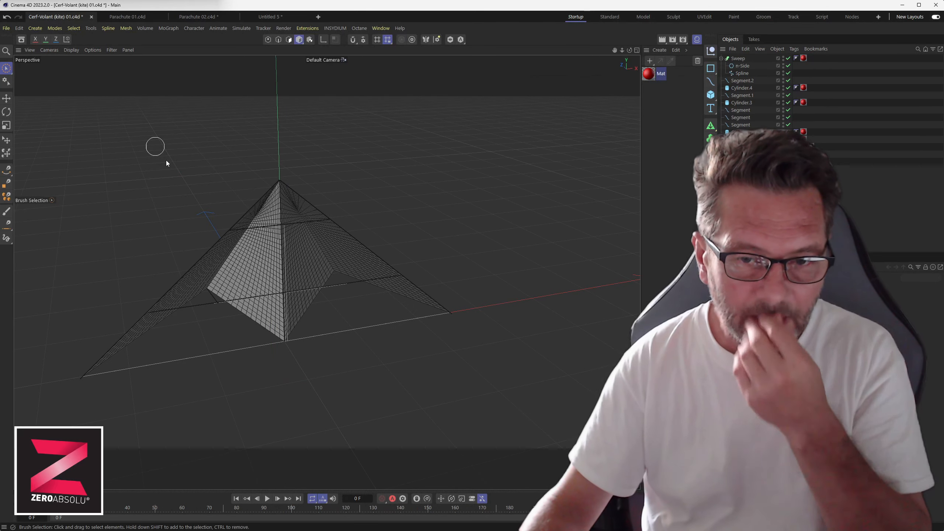
mouse_move(226, 243)
alt+mouse_down()
mouse_move(364, 247)
mouse_move(325, 251)
mouse_move(206, 196)
mouse_move(171, 267)
mouse_move(84, 251)
mouse_move(85, 190)
mouse_move(200, 224)
mouse_move(208, 281)
mouse_move(286, 212)
mouse_move(244, 274)
mouse_move(147, 301)
mouse_move(172, 287)
alt+mouse_up()
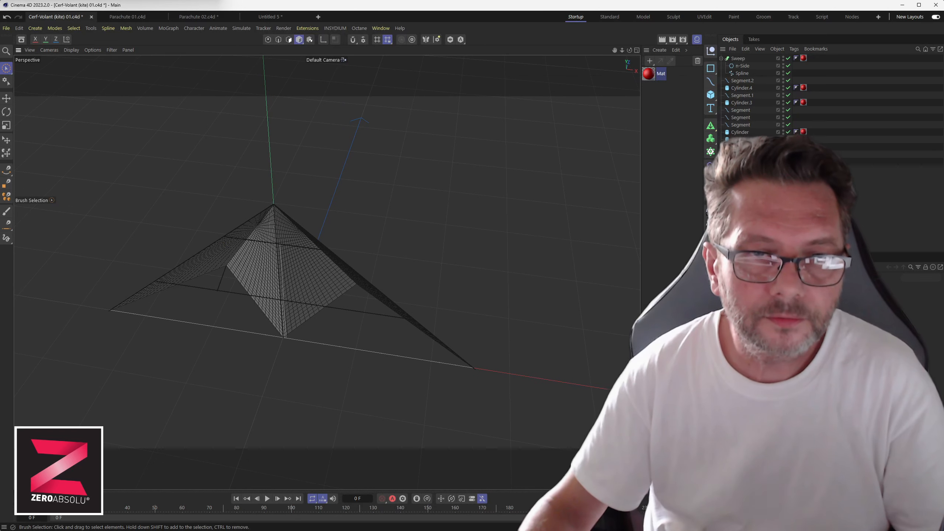
- Run the simulation in Parachute 01.c4d, examine the square canopy inflating in the wind, and stop playback
click(128, 16)
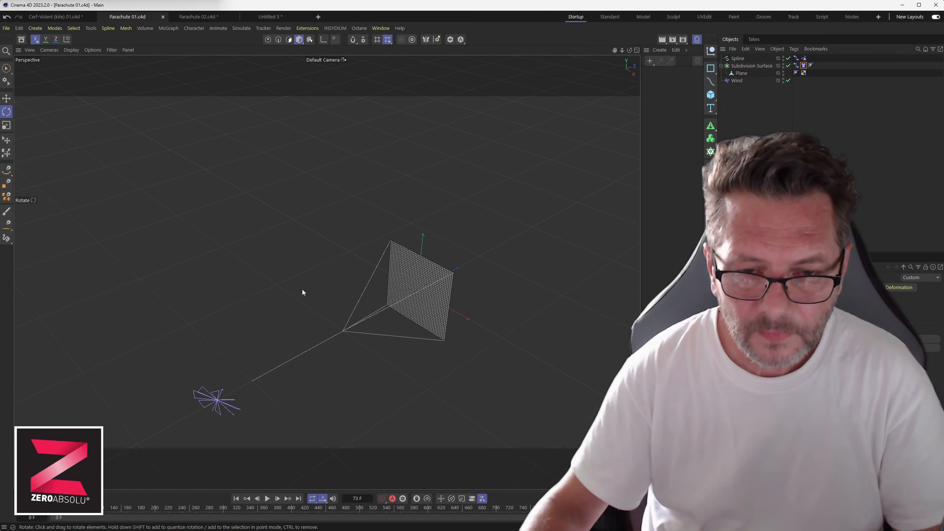
alt+middle_drag(303, 290, 263, 225)
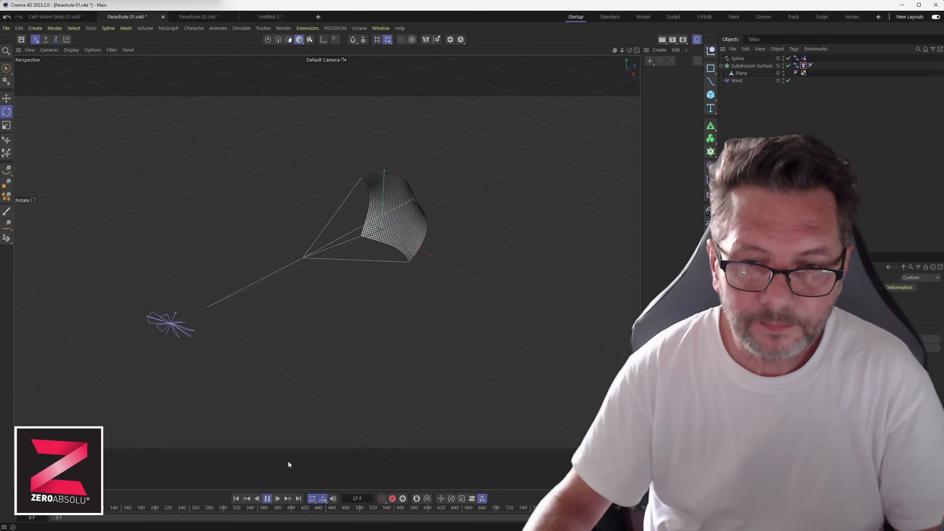
alt+middle_drag(351, 294, 320, 319)
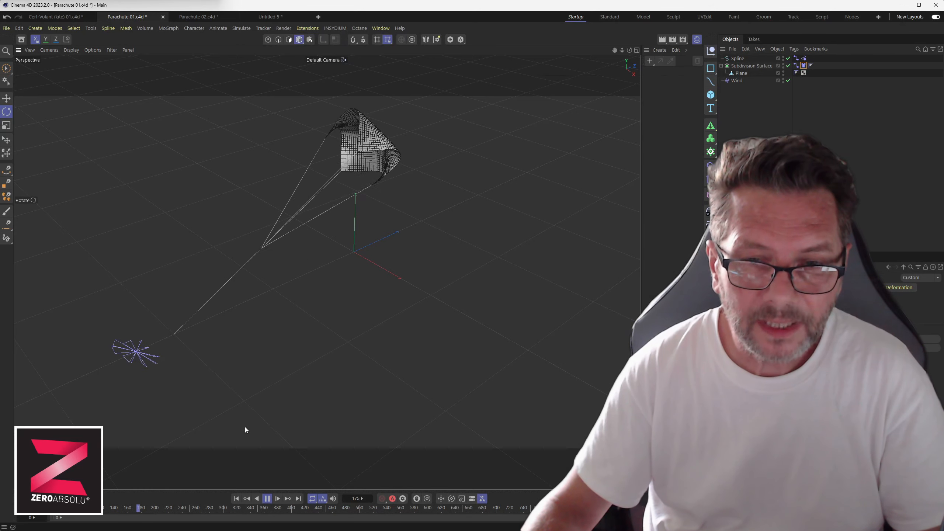
alt+drag(299, 354, 247, 323)
alt+drag(285, 281, 302, 358)
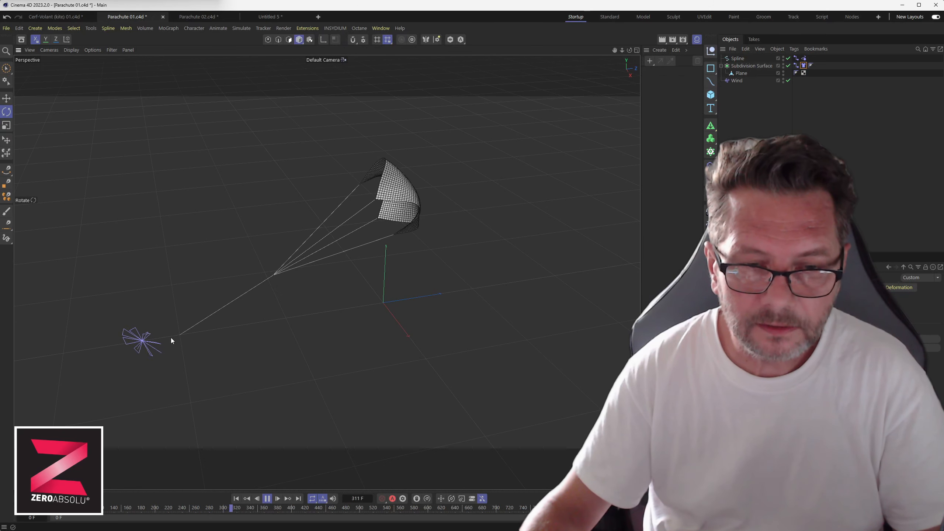
click(267, 498)
- Replay the Parachute 02.c4d simulation from its start and stop it at about frame 211
click(197, 16)
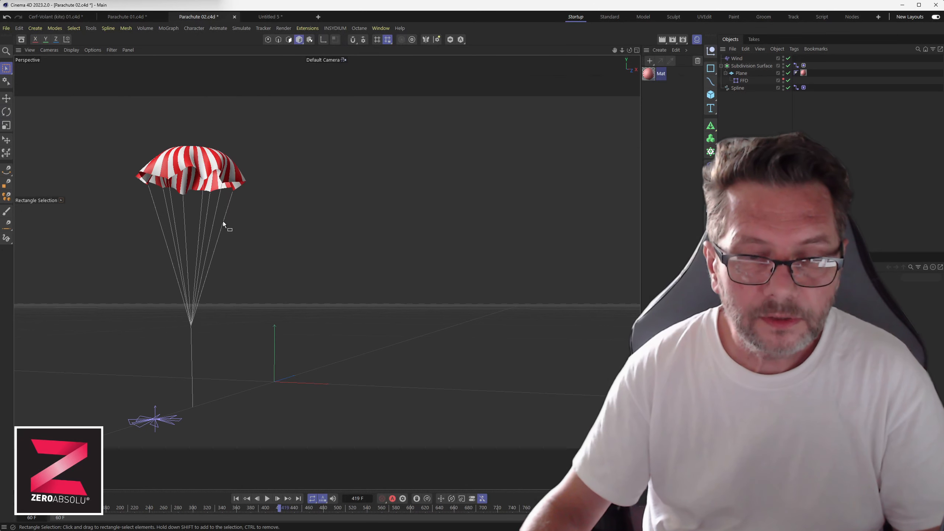
click(236, 499)
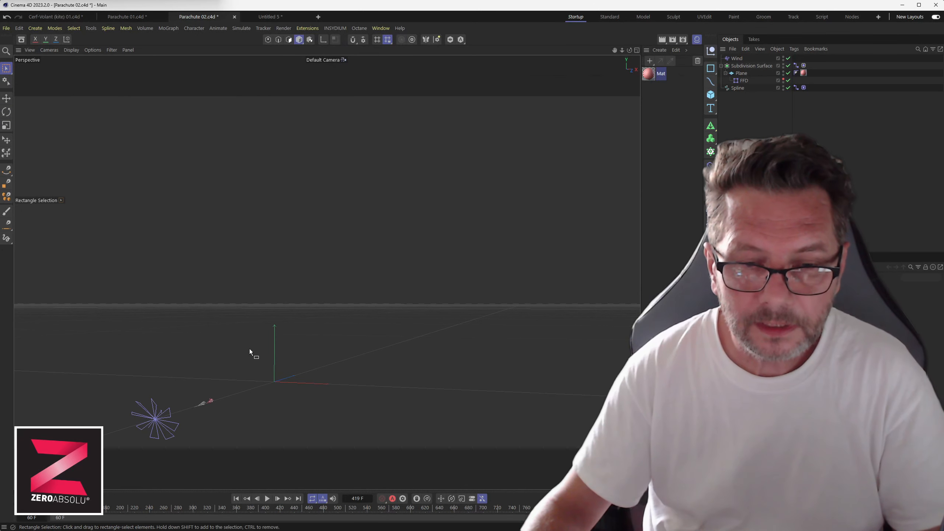
click(268, 499)
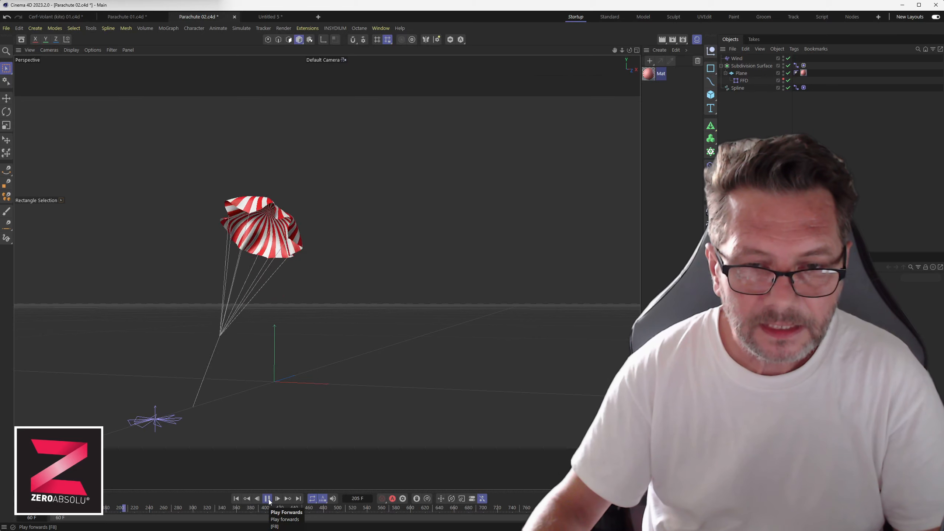
click(267, 498)
- Show the striped canopy with Gouraud Shading (Lines) and examine its mesh from above and from the side, including at frame 628
click(71, 51)
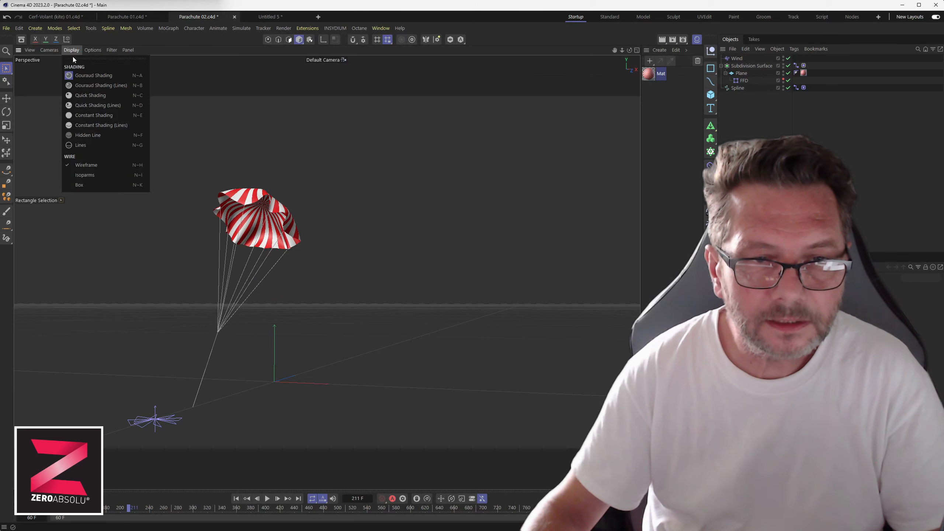
click(77, 87)
alt+drag(227, 190, 250, 217)
scroll(254, 218, up, 6)
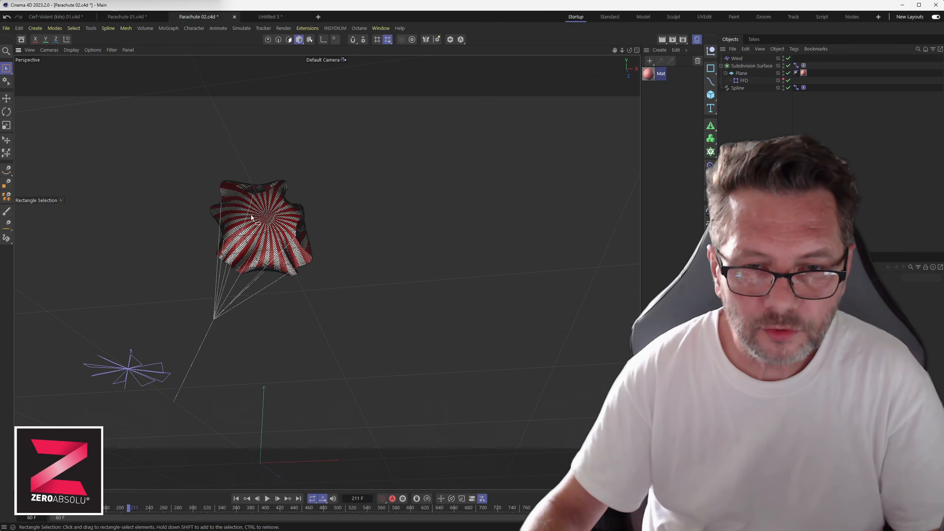
scroll(263, 217, up, 10)
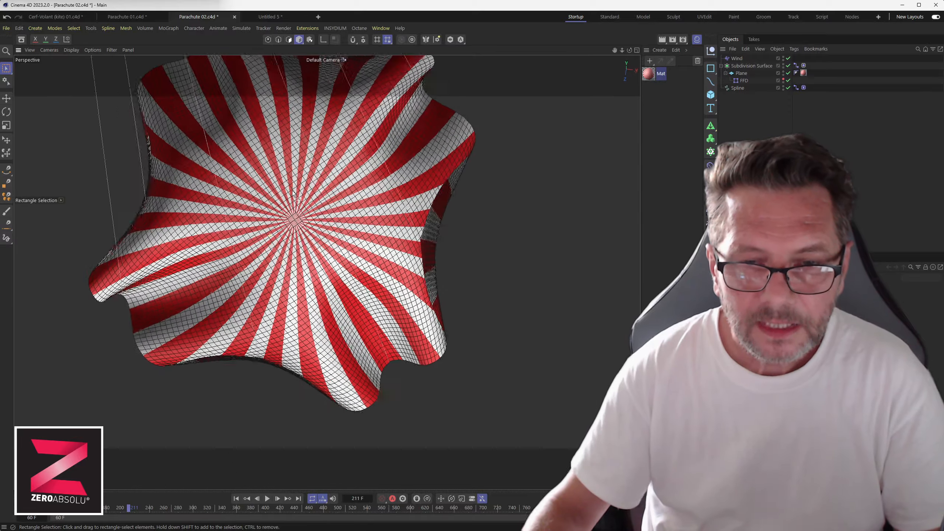
alt+drag(295, 200, 126, 326)
scroll(235, 241, down, 10)
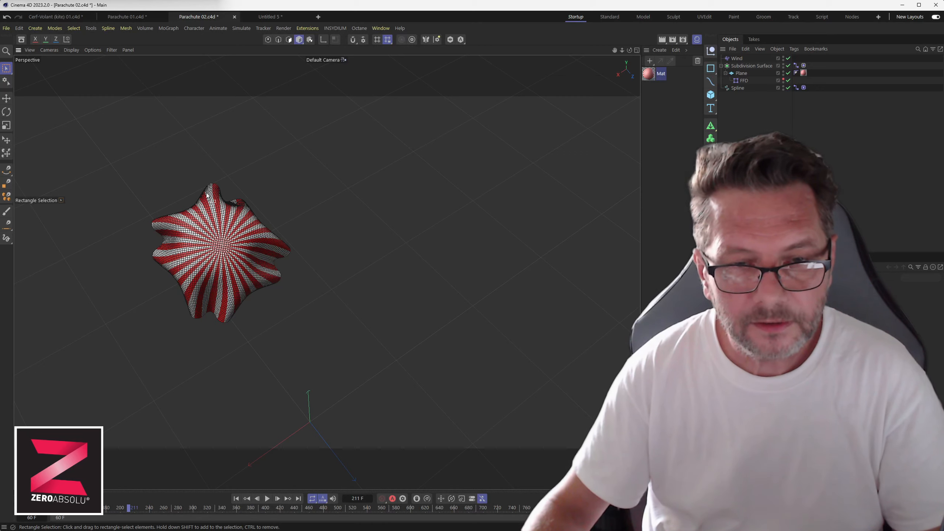
scroll(220, 238, up, 10)
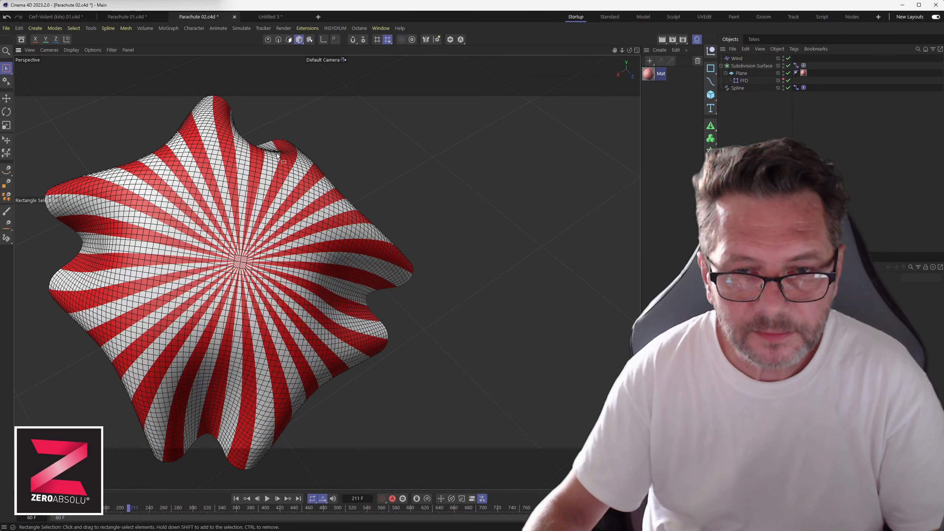
scroll(193, 291, down, 8)
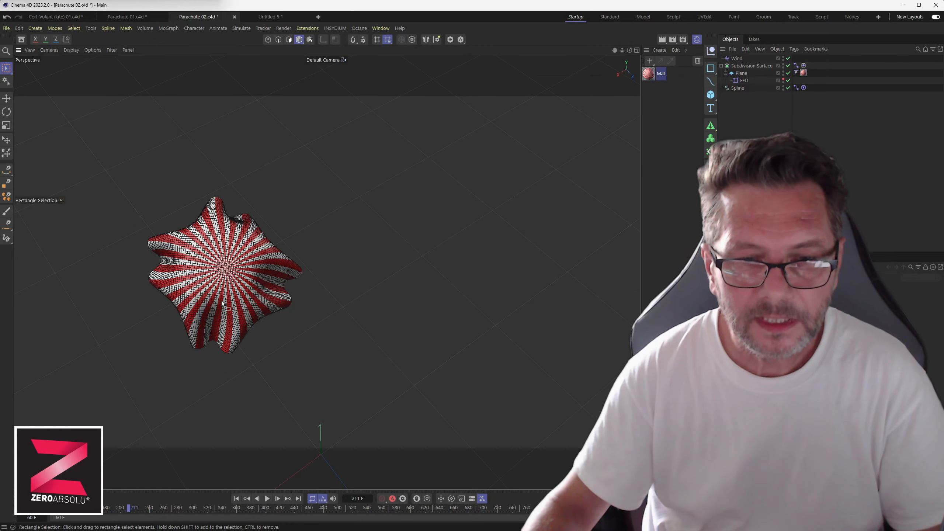
mouse_move(221, 301)
alt+mouse_down()
mouse_move(302, 240)
mouse_move(243, 316)
mouse_move(307, 224)
mouse_move(288, 284)
mouse_move(213, 271)
mouse_move(225, 291)
alt+mouse_up()
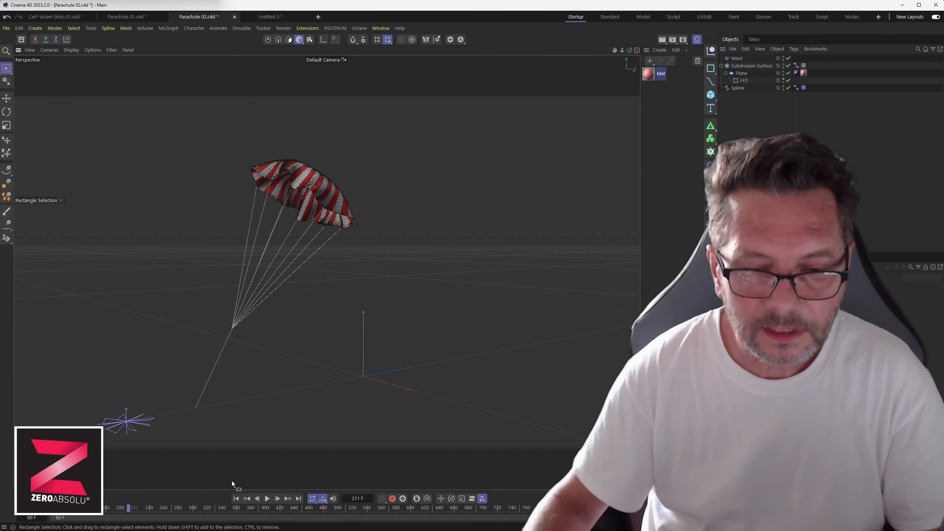
drag(123, 508, 431, 515)
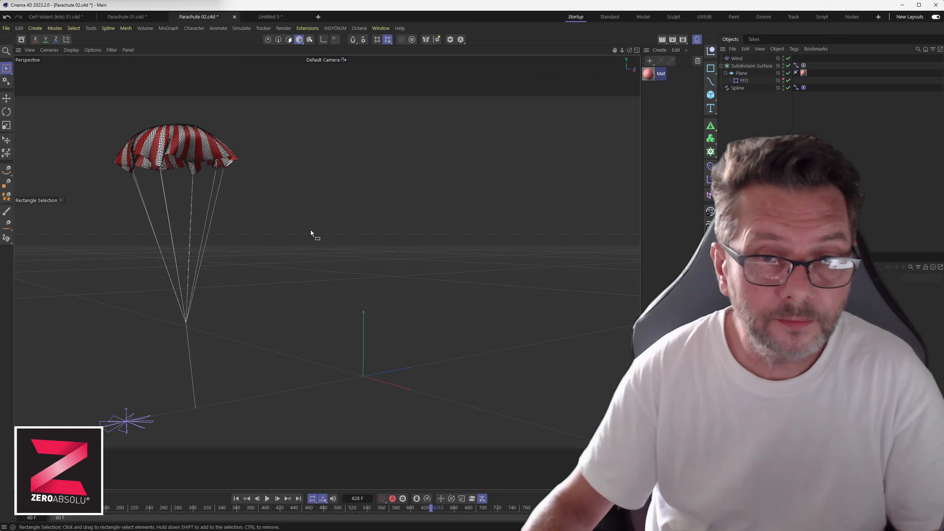
- Create a new project, add a sphere primitive, and set its type to Hemisphere
click(319, 17)
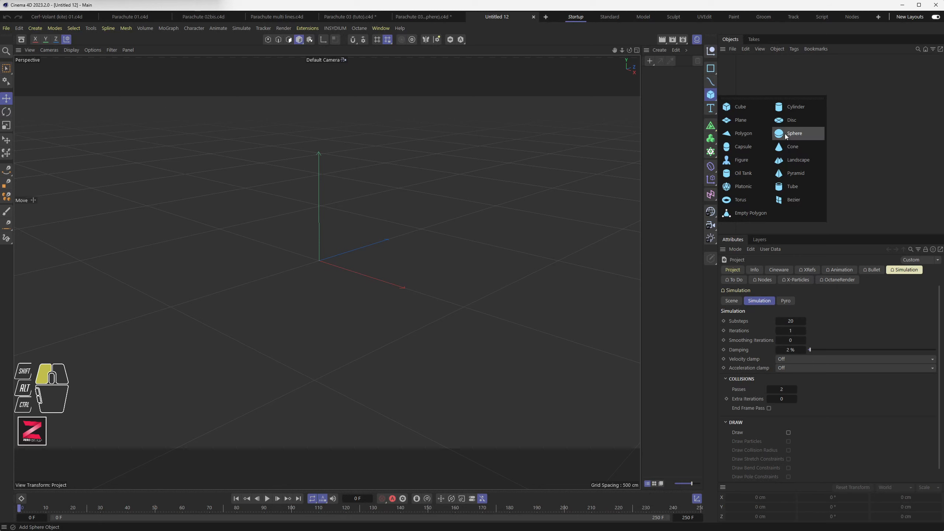
click(785, 134)
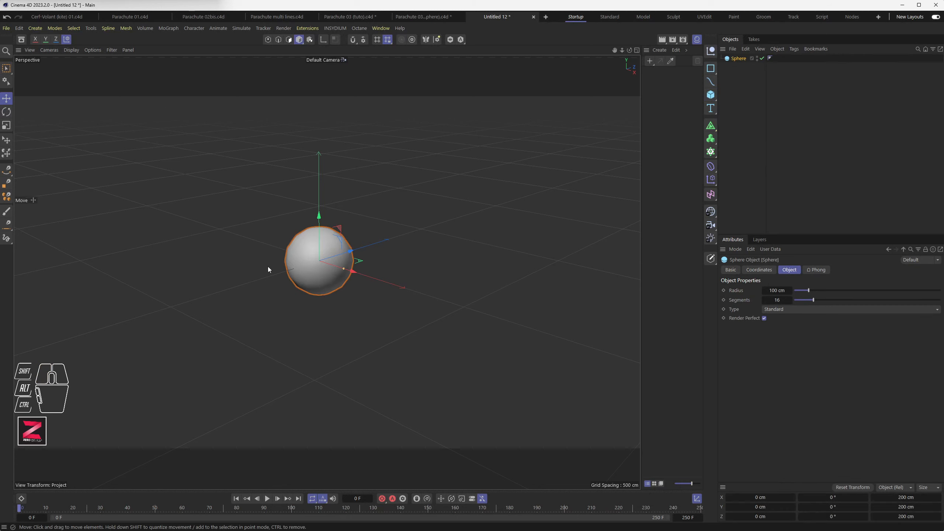
click(778, 309)
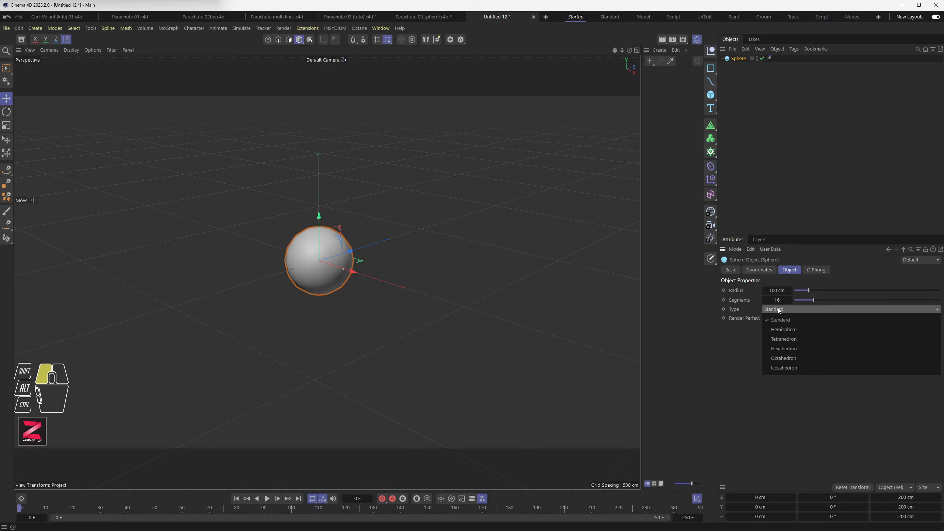
click(796, 329)
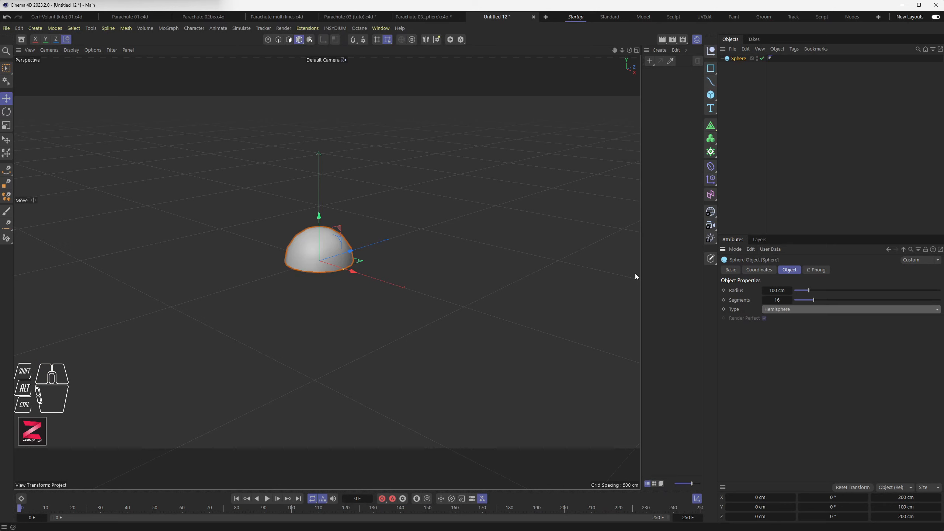
- Display the hemisphere with Gouraud Shading (Lines) and set its segments to 64
click(71, 49)
click(86, 85)
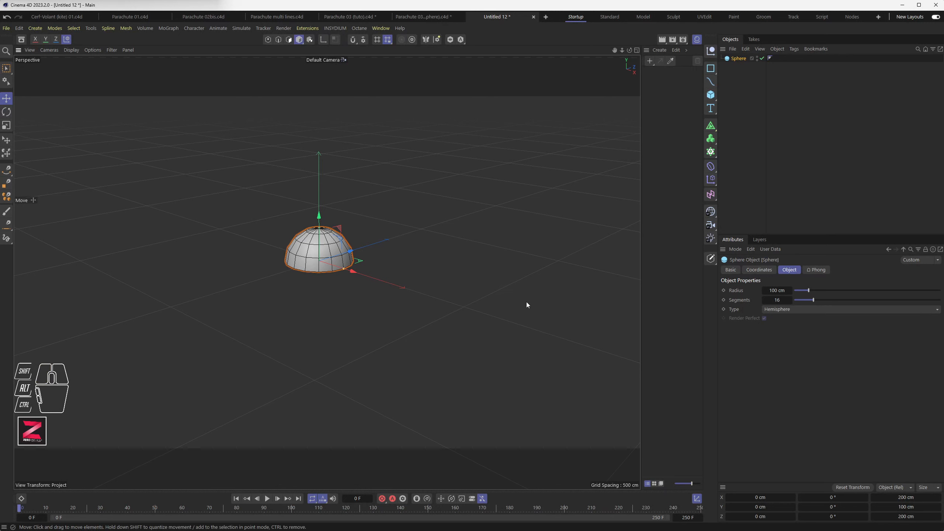
scroll(455, 306, up, 3)
click(777, 300)
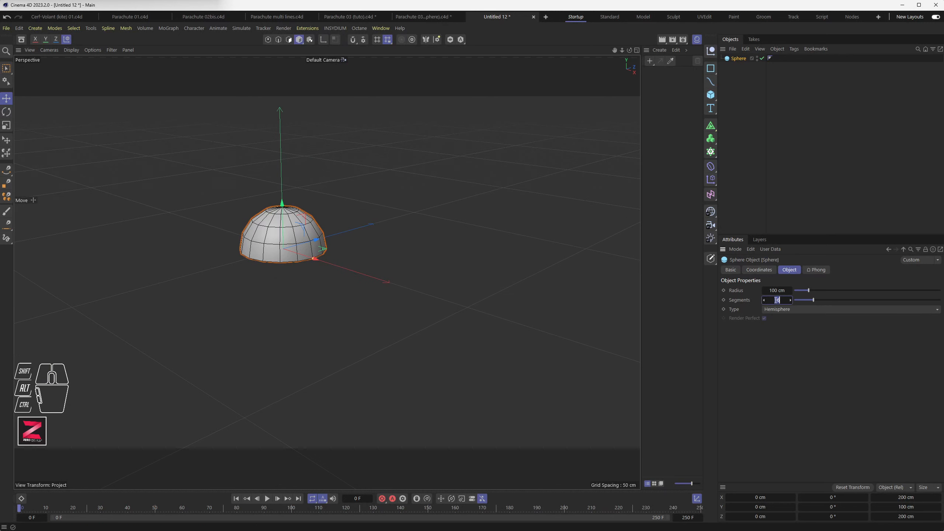
text(64)
key(Return)
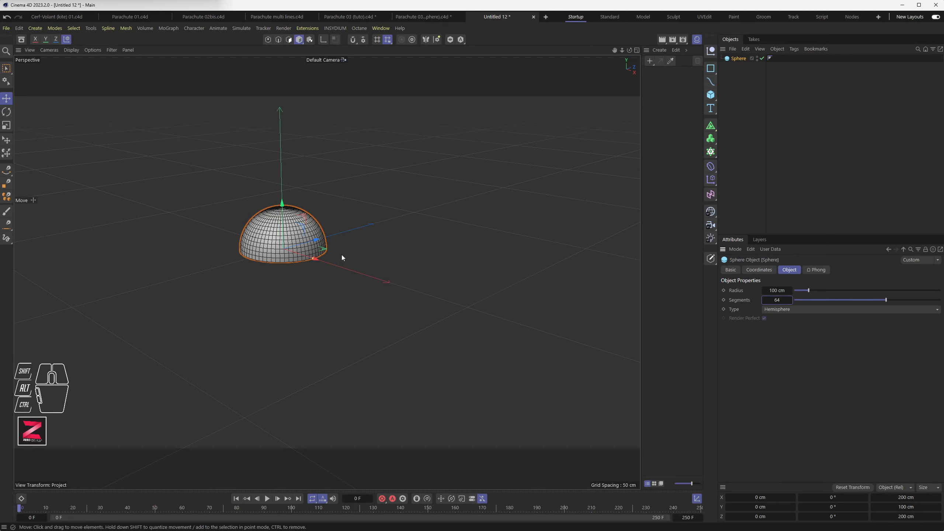
alt+drag(289, 257, 281, 300)
alt+scroll(285, 207, up, 8)
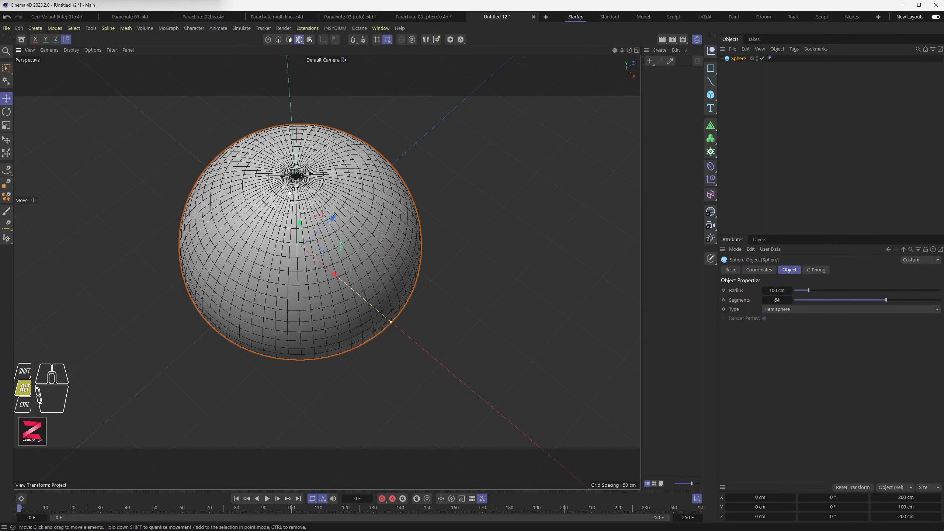
- Examine the hemisphere's mesh up close around the pole and from the side
mouse_move(290, 193)
alt+mouse_down()
mouse_move(300, 214)
mouse_move(294, 184)
alt+mouse_up()
alt+scroll(292, 177, up, 5)
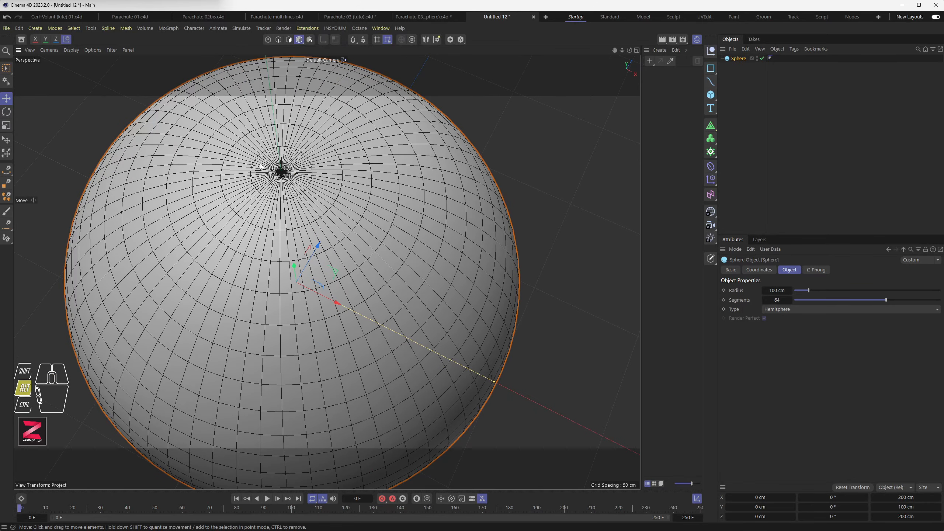
alt+scroll(284, 167, up, 4)
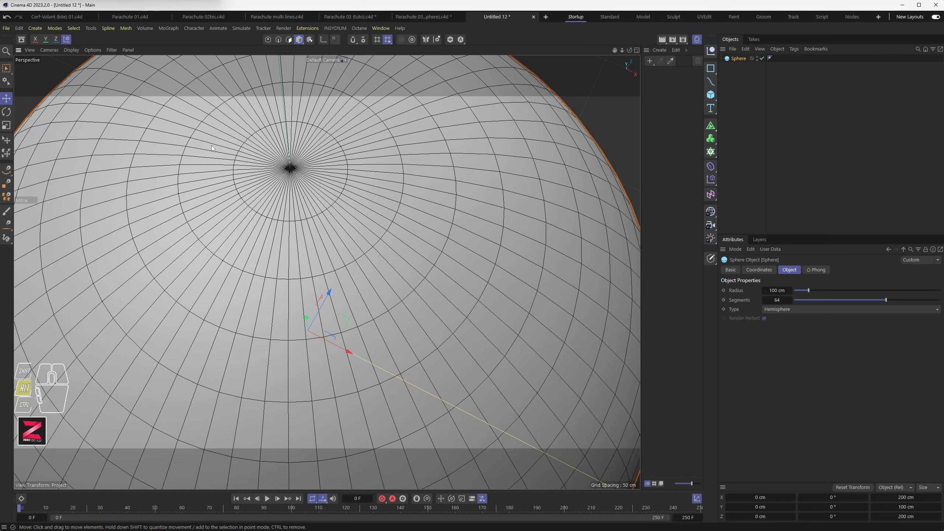
alt+scroll(328, 219, down, 5)
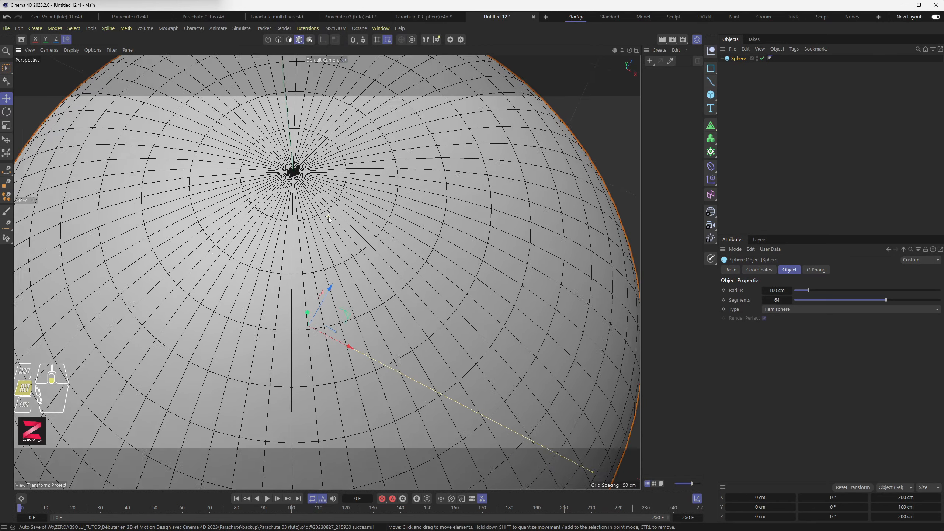
alt+scroll(328, 219, down, 4)
mouse_move(327, 212)
alt+mouse_down()
mouse_move(308, 224)
mouse_move(309, 210)
alt+mouse_up()
alt+middle_drag(312, 281, 318, 237)
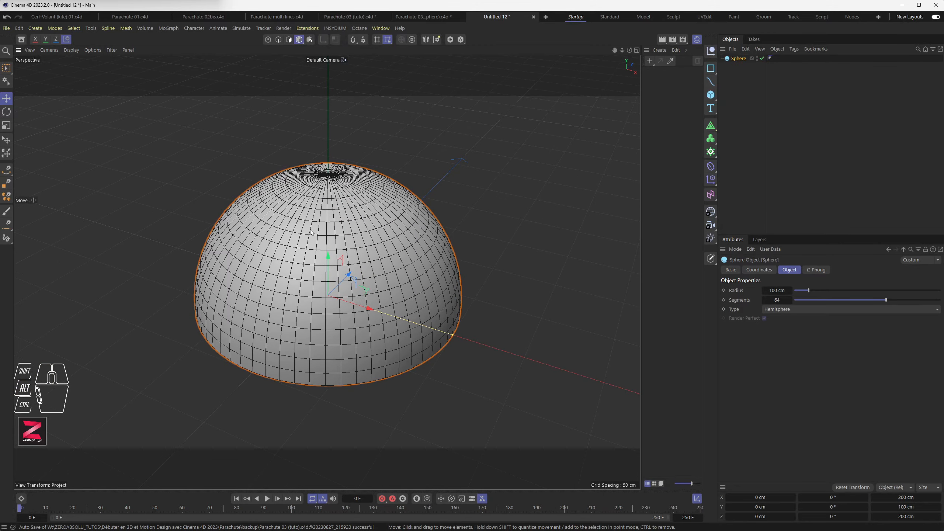
mouse_move(313, 236)
alt+mouse_down()
mouse_move(316, 221)
mouse_move(347, 249)
mouse_move(318, 235)
mouse_move(326, 238)
alt+mouse_up()
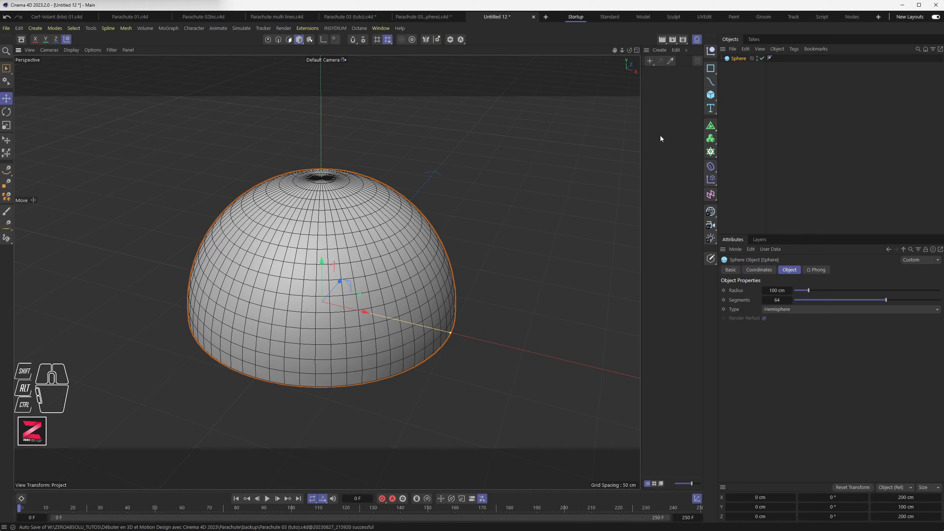
alt+drag(461, 258, 403, 238)
alt+scroll(472, 239, down, 4)
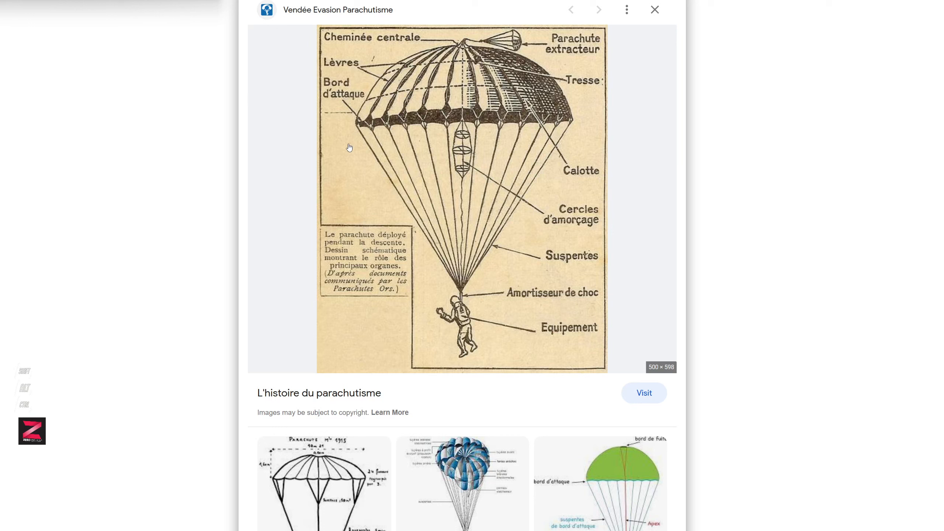
- Browse the web image results for reference drawings and photos of round parachutes
scroll(263, 273, down, 6)
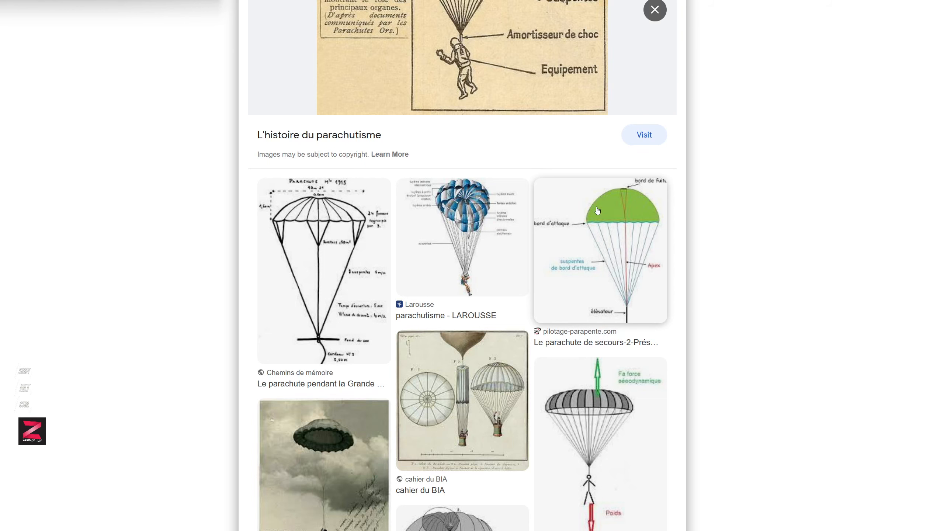
scroll(491, 320, down, 4)
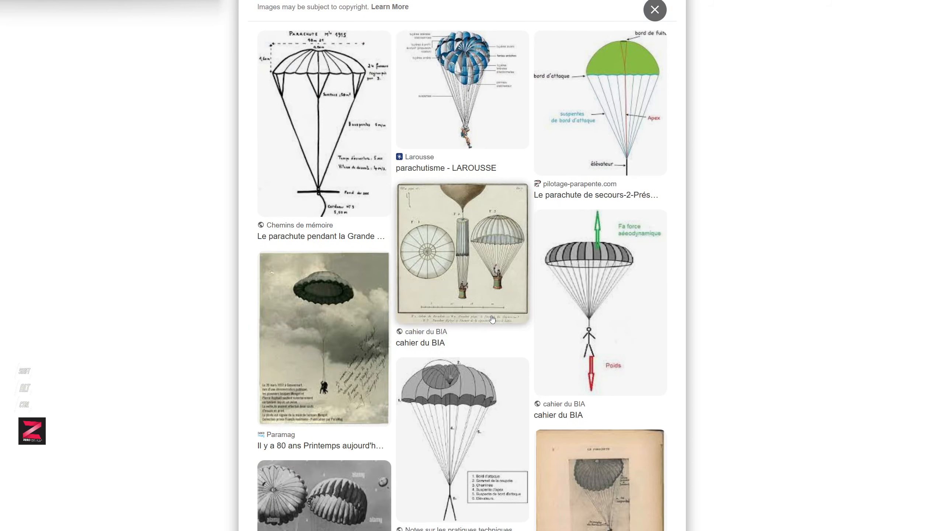
scroll(462, 363, down, 2)
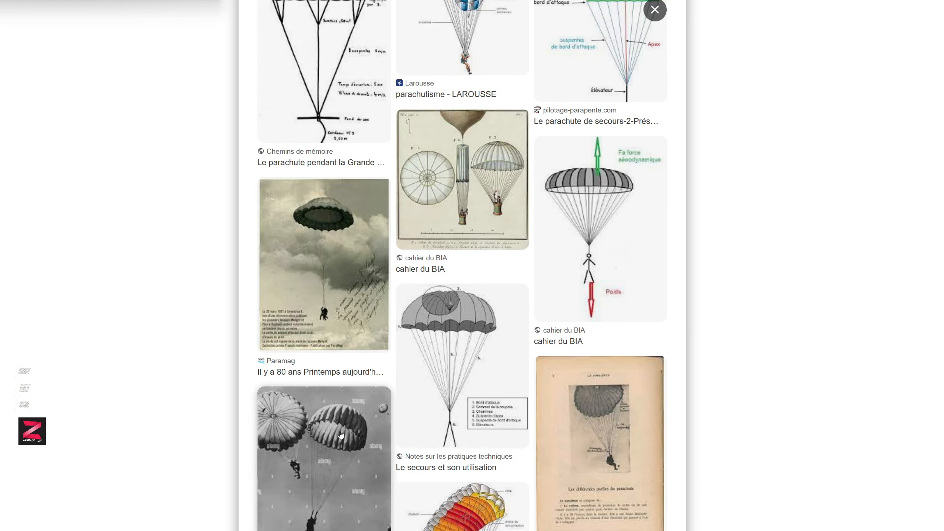
scroll(320, 346, down, 5)
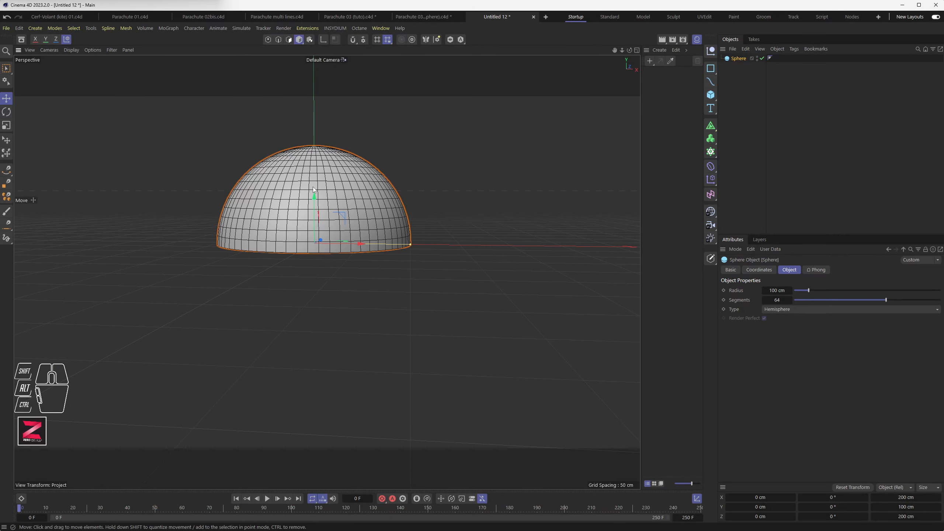
- Rotate the hemisphere to a pitch of -90° so its open side faces along the Z axis
key(alt)
key(alt)
alt+drag(311, 262, 301, 308)
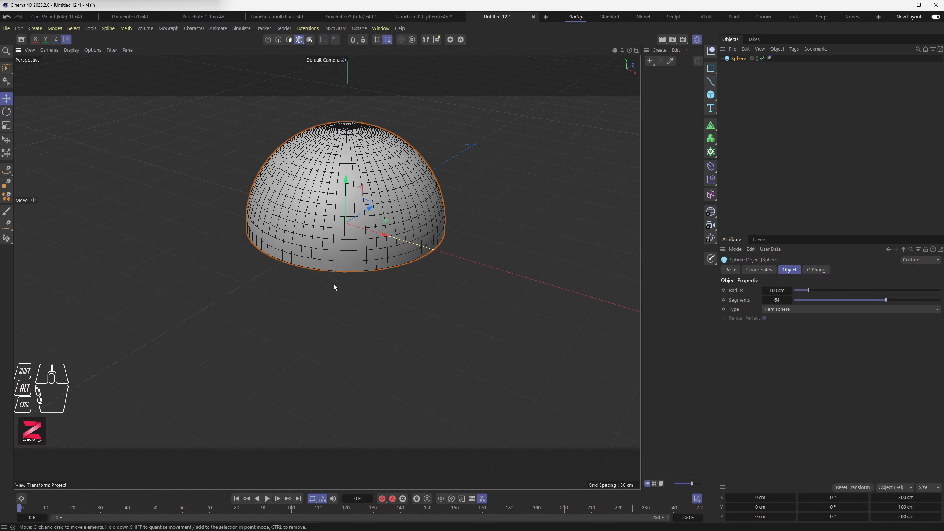
key(r)
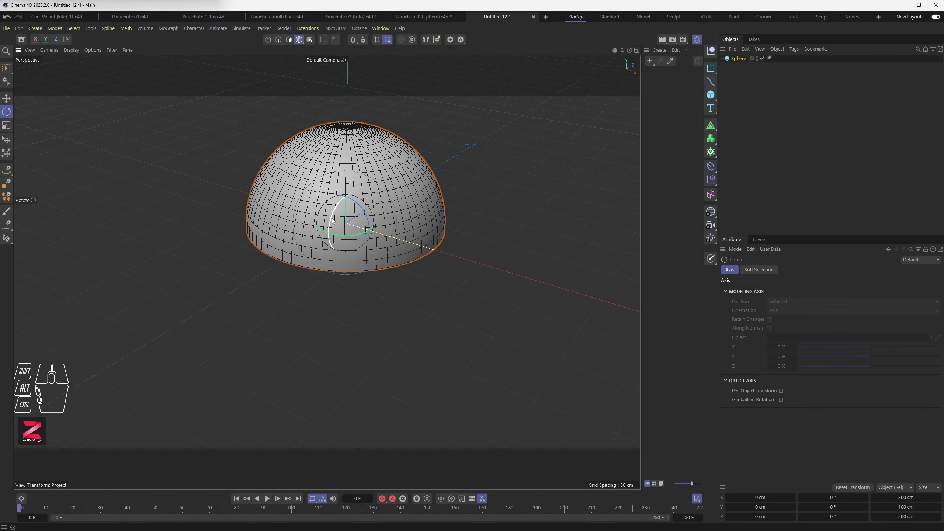
drag(333, 220, 360, 175)
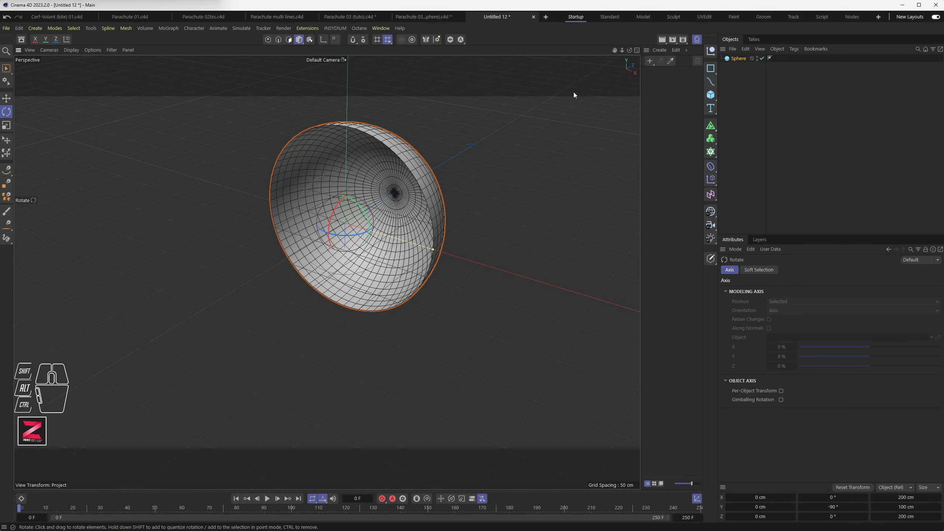
- Move the hemisphere along the world Z axis and set its Z position to 400 cm
key(e)
key(w)
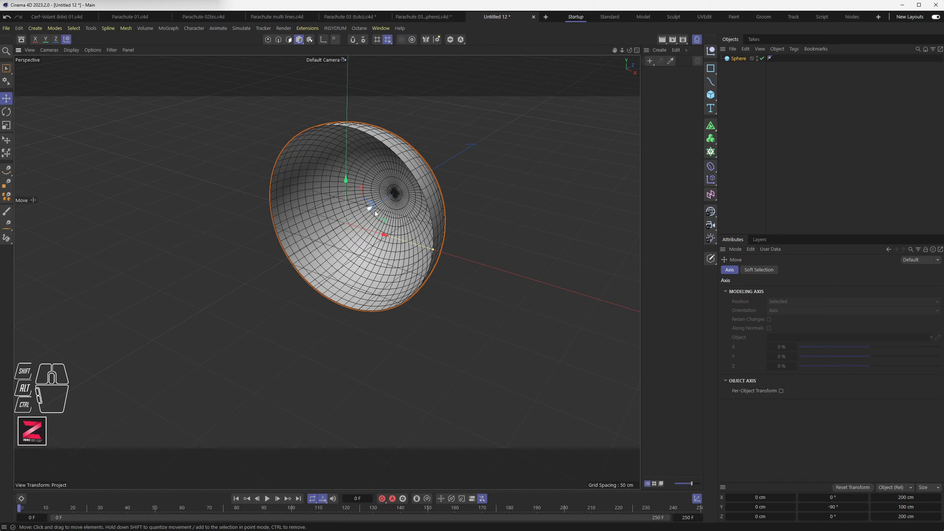
drag(369, 210, 470, 136)
click(740, 58)
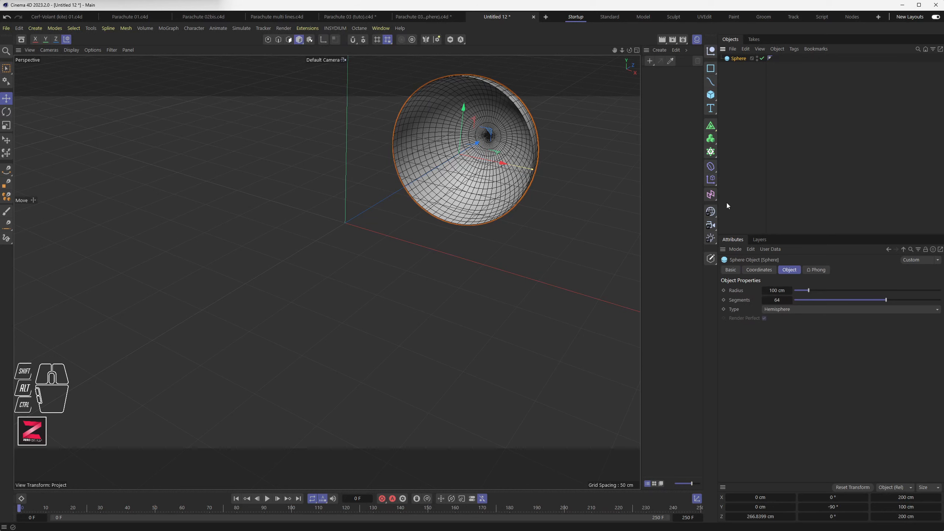
click(760, 270)
click(754, 321)
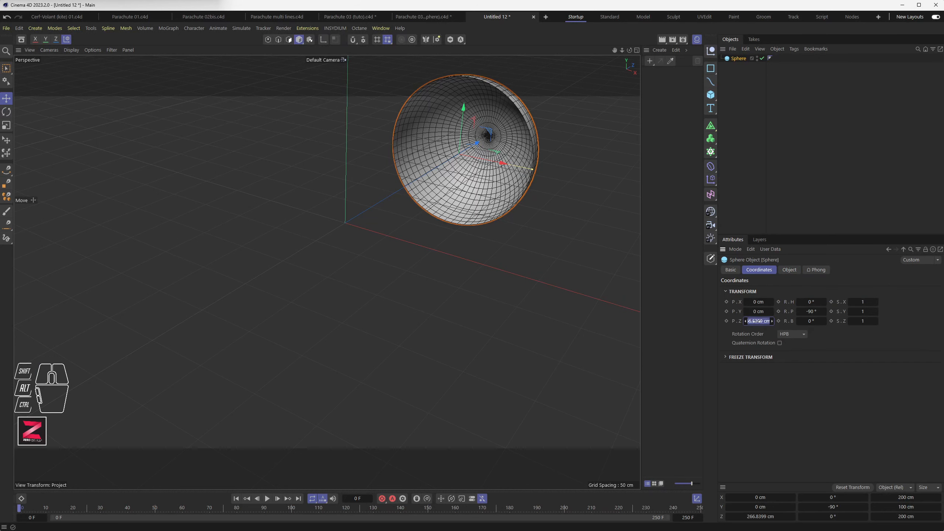
text(400)
key(Return)
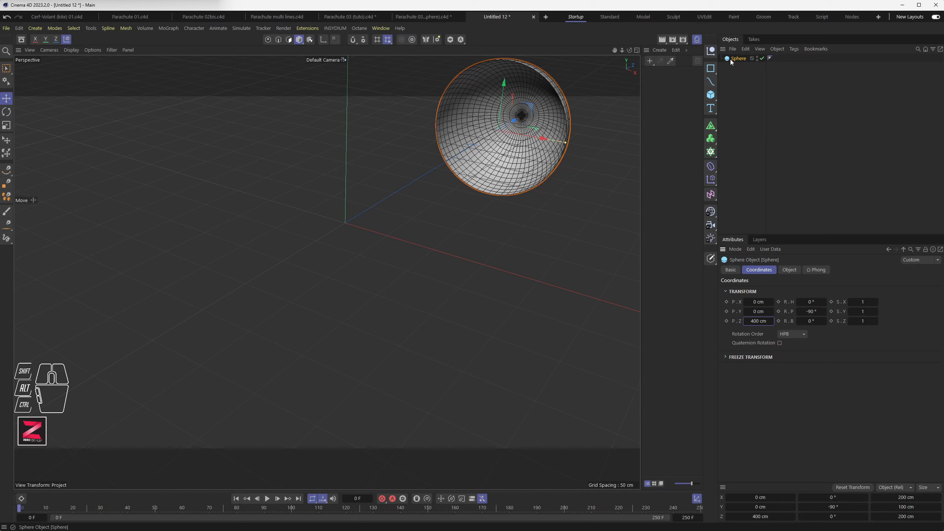
- Set the hemisphere's radius to 200 cm
click(742, 59)
click(790, 270)
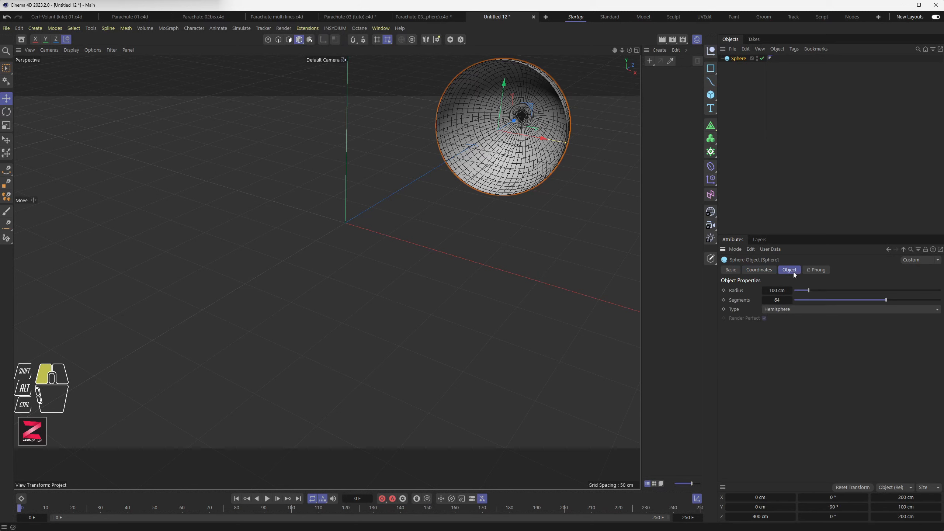
click(780, 290)
text(200)
key(Return)
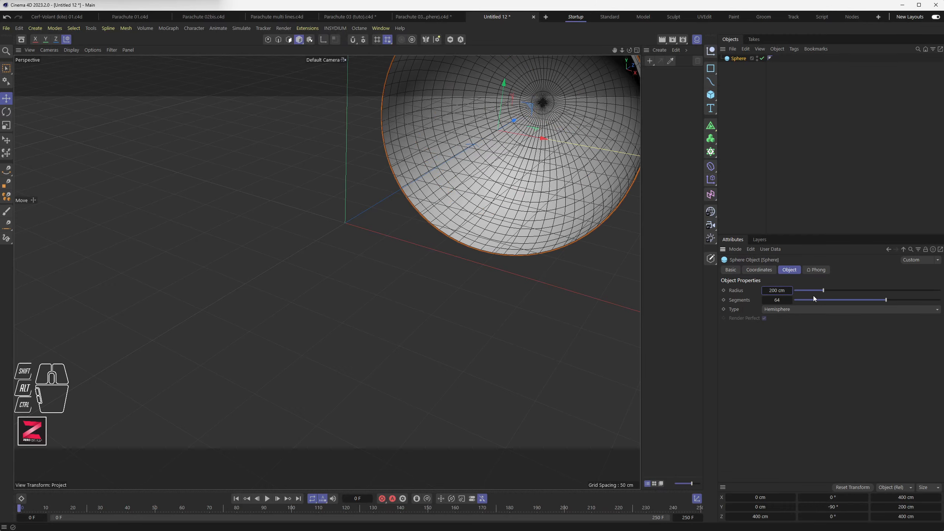
alt+drag(490, 201, 424, 161)
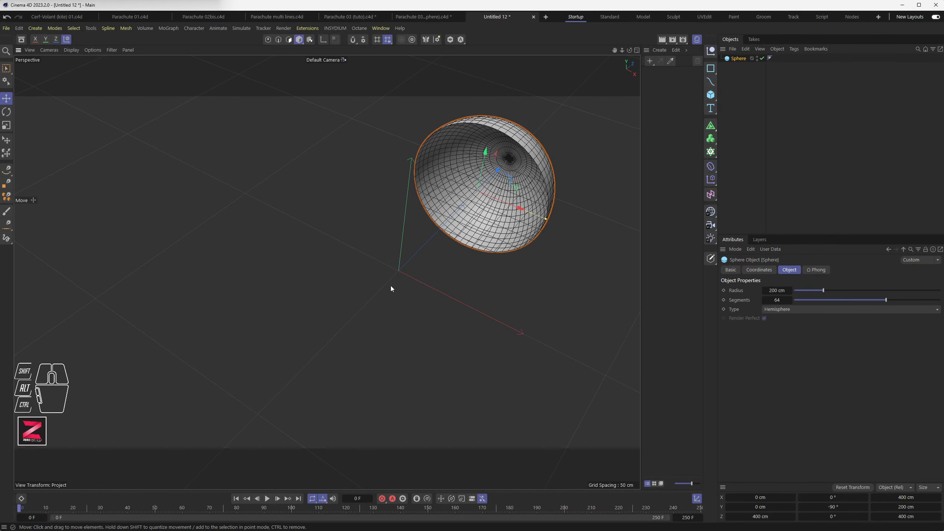
mouse_move(391, 289)
alt+mouse_down()
mouse_move(390, 274)
mouse_move(378, 273)
alt+mouse_up()
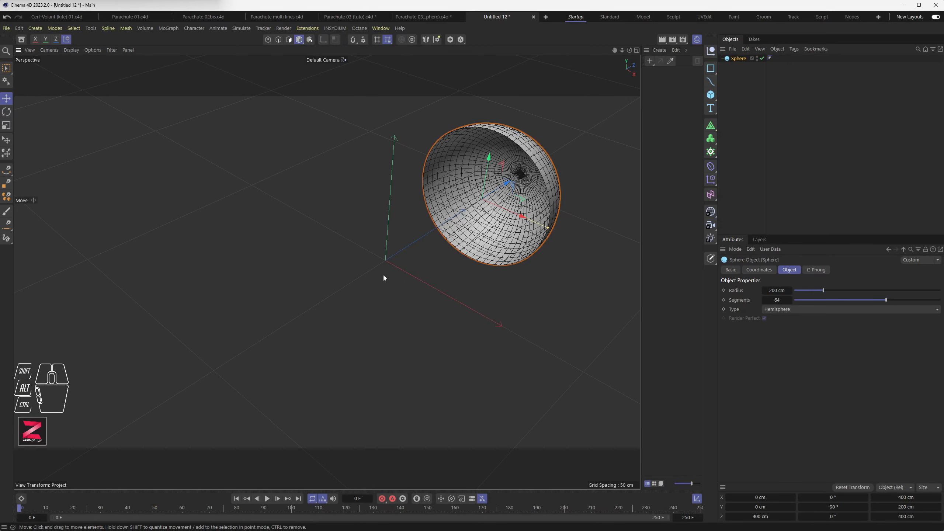
mouse_move(418, 293)
alt+mouse_down()
mouse_move(398, 276)
mouse_move(354, 281)
mouse_move(421, 295)
mouse_move(396, 314)
mouse_move(416, 289)
alt+mouse_up()
- Show the Top view, enable snapping, and turn off Point snapping
middle_click(405, 300)
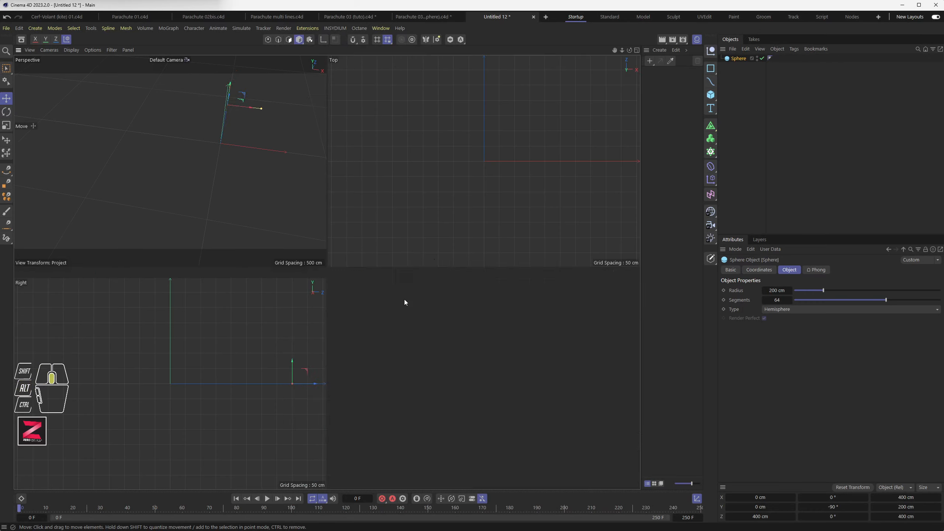
middle_click(493, 184)
scroll(493, 184, down, 3)
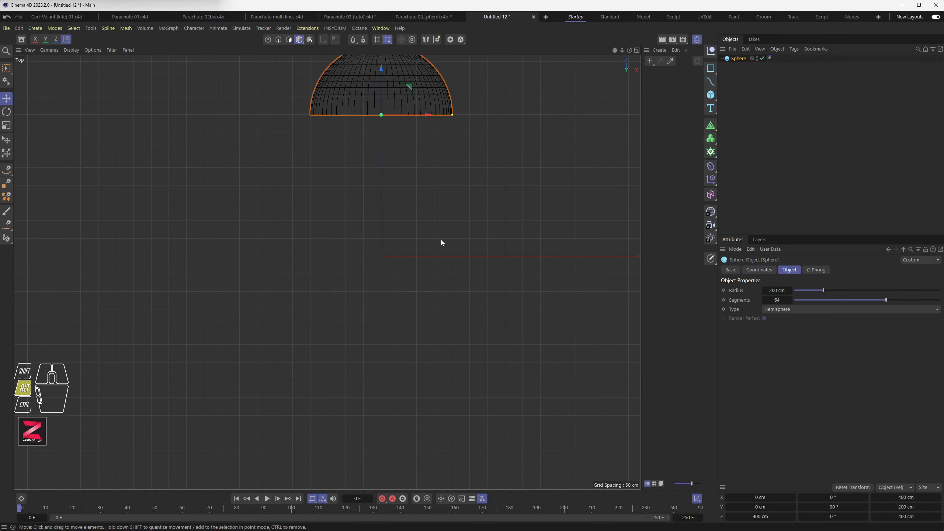
alt+middle_drag(441, 239, 368, 201)
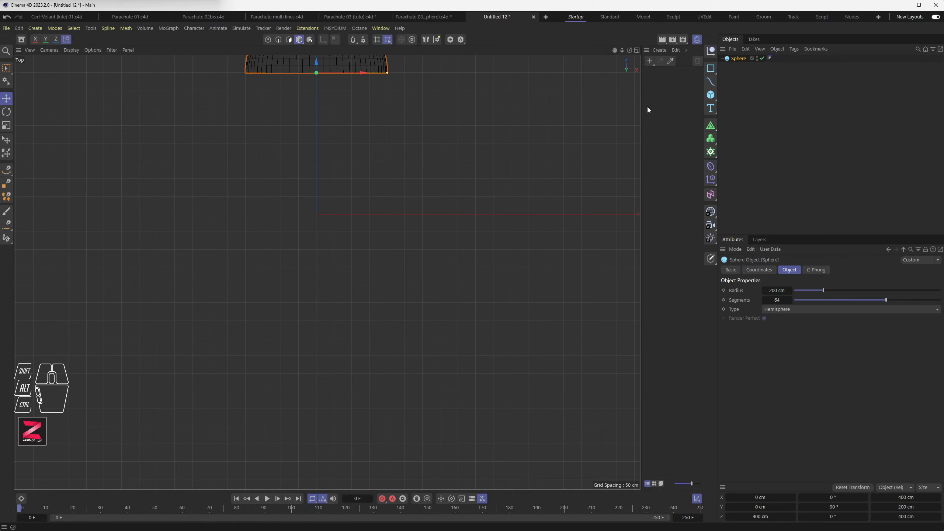
click(353, 40)
click(365, 39)
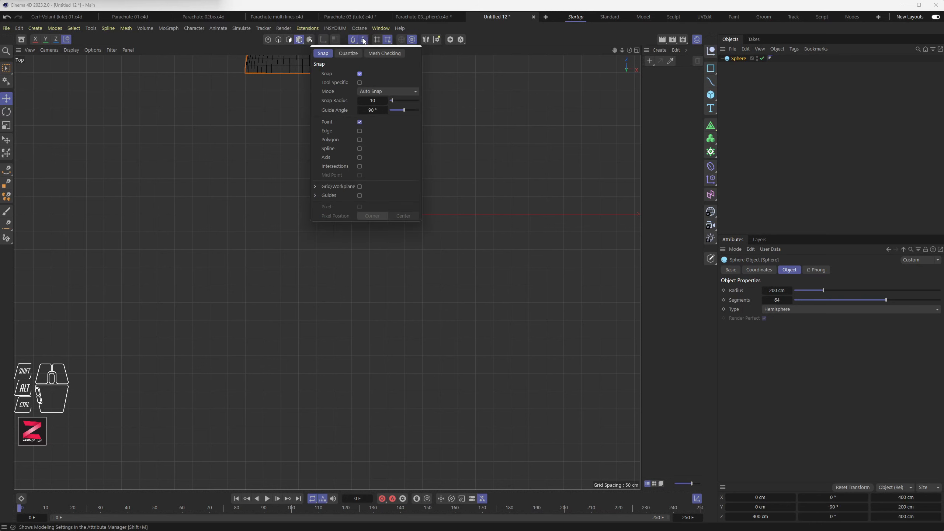
click(363, 38)
click(363, 39)
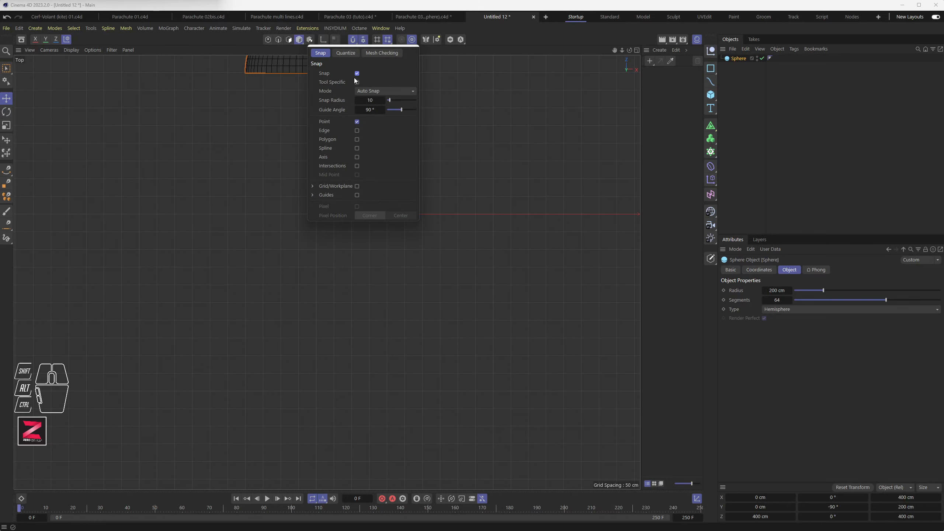
click(356, 122)
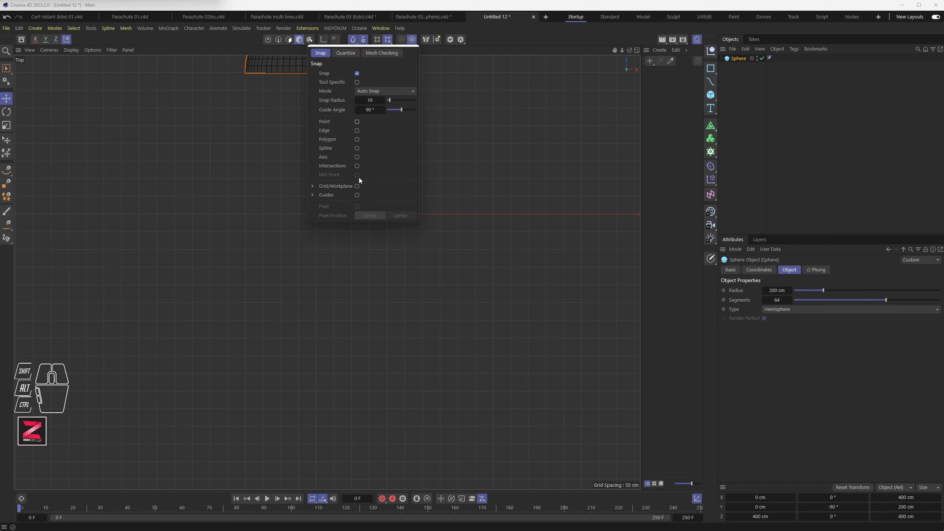
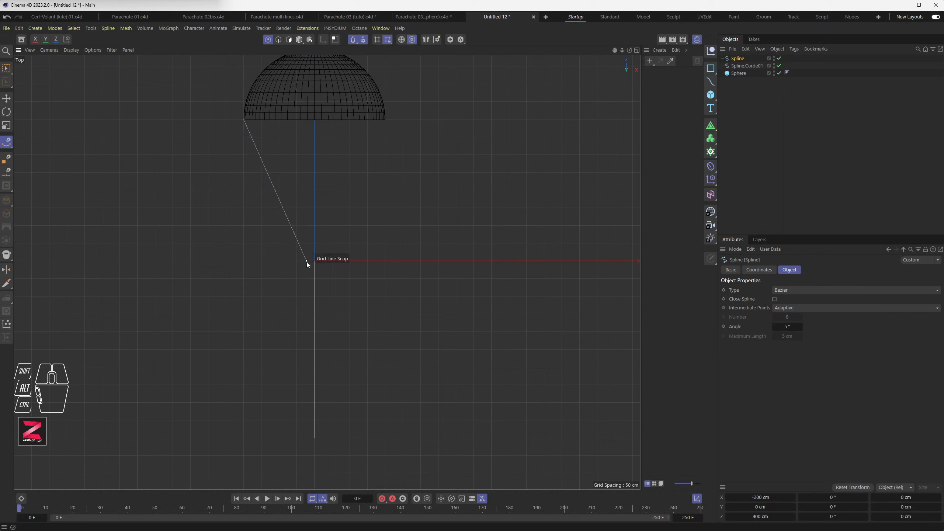
click(296, 261)
key(Escape)
click(303, 183)
key(ctrl+z)
key(ctrl+z)
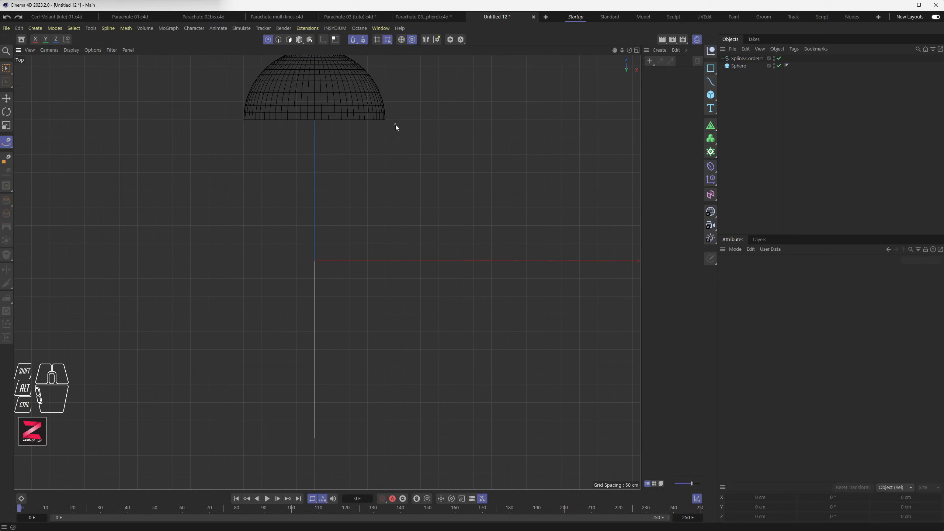
- Draw a two-point spline from the hemisphere's rim at X 200 cm to the X axis about 50 cm from the origin, and name it Spline_Corde.sec
click(385, 120)
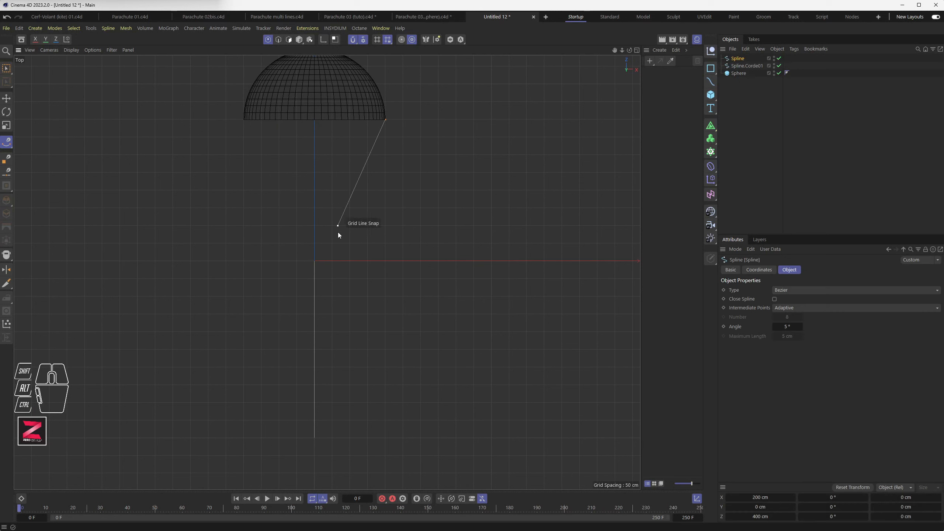
click(332, 262)
double_click(754, 58)
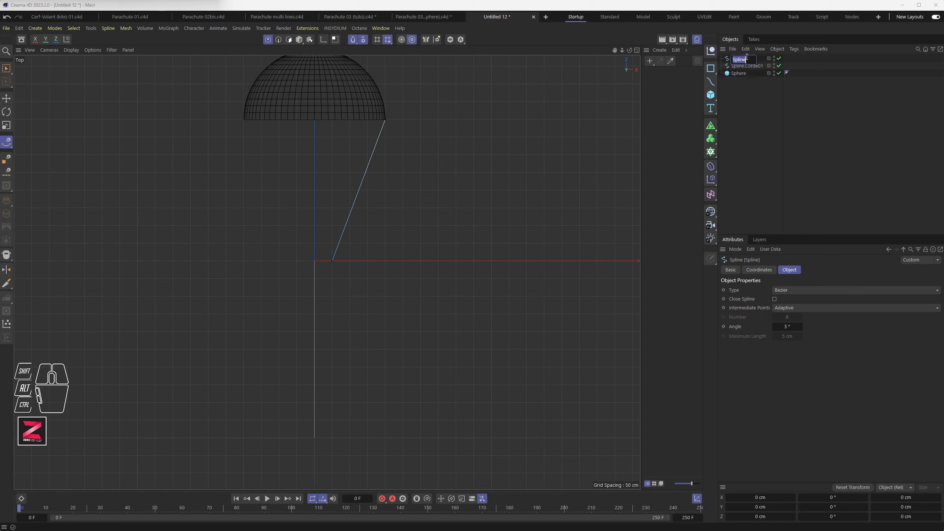
click(755, 59)
text(_Corde.sec)
key(Return)
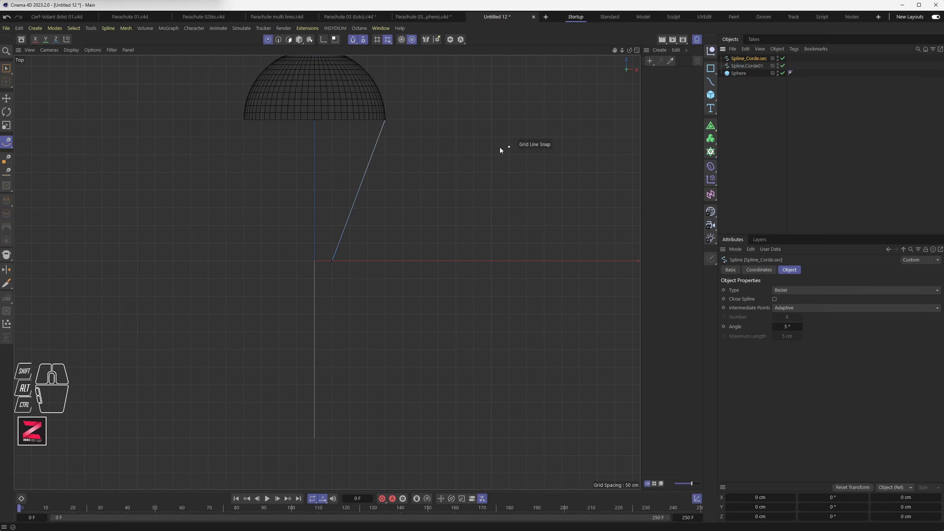
- Inspect the new cord spline and its junction with the hemisphere's rim in the Perspective view
middle_click(231, 220)
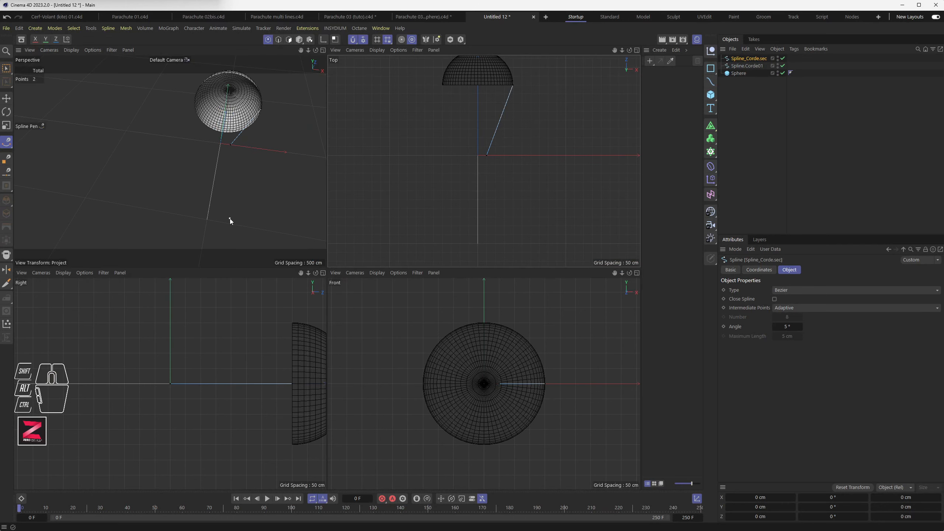
middle_click(219, 175)
alt+drag(220, 175, 313, 257)
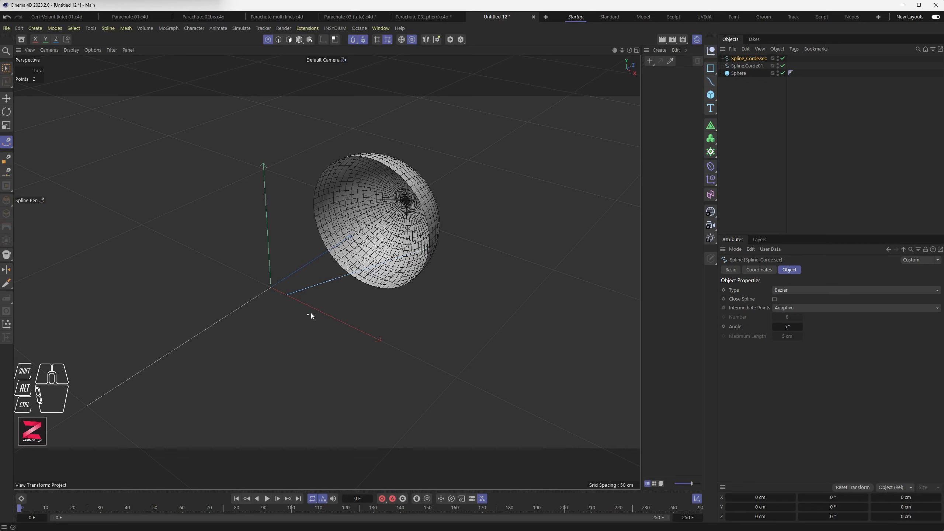
alt+middle_drag(310, 315, 341, 318)
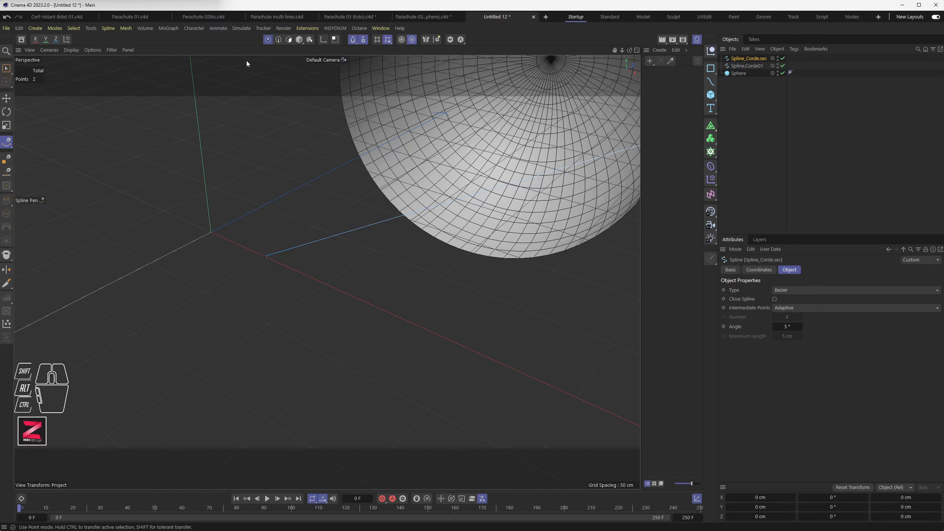
- Move the secondary cord spline's lower end point along X to about 6 cm from the origin, and return to Model mode
click(7, 98)
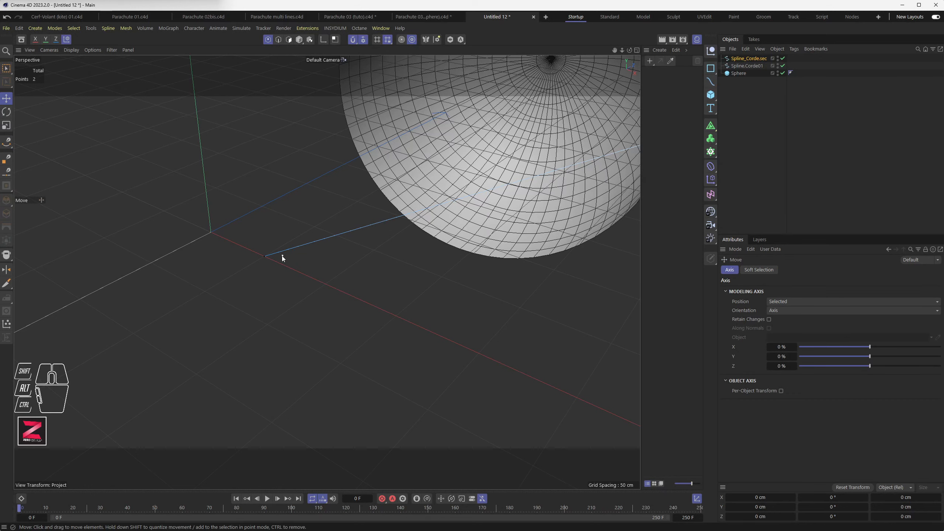
click(265, 257)
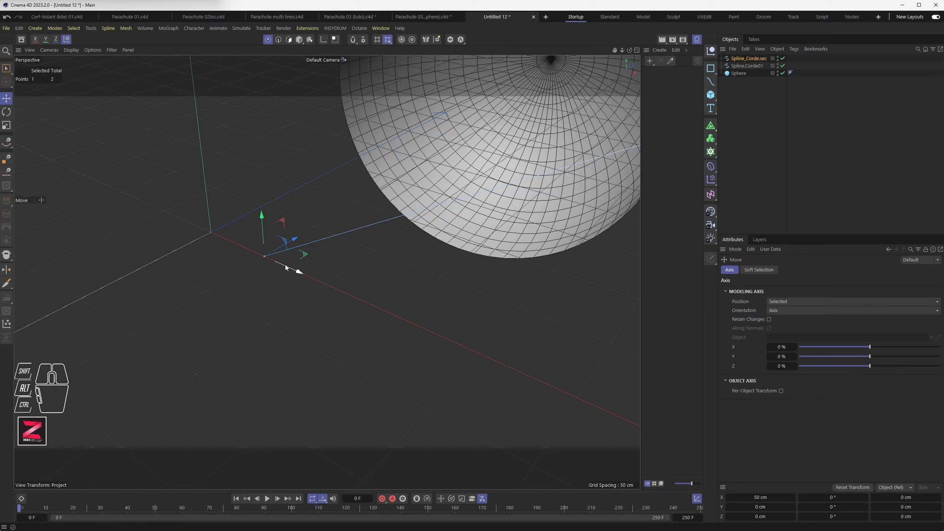
drag(298, 271, 222, 252)
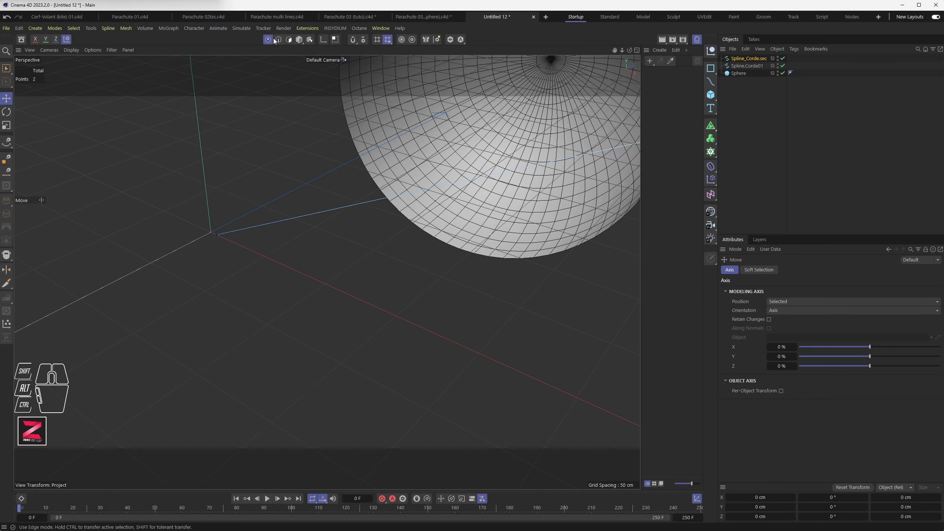
click(299, 40)
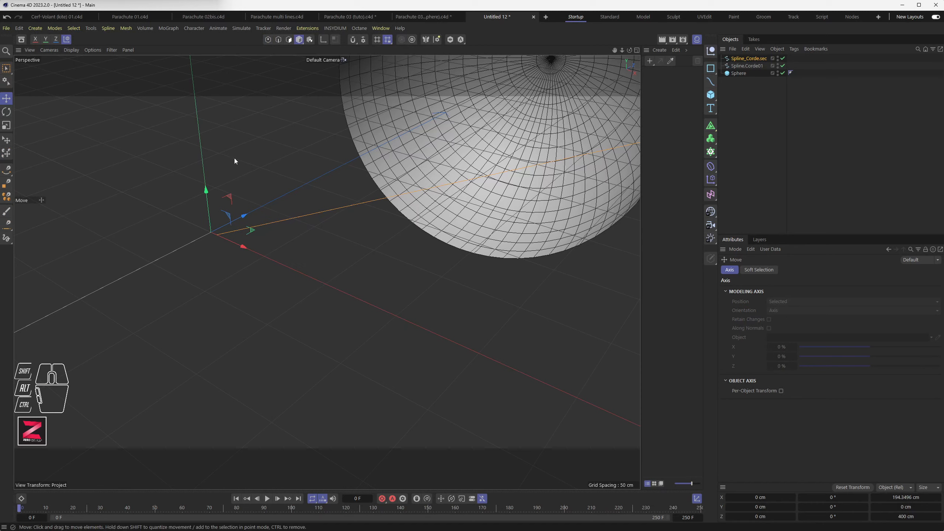
- Examine the main and secondary cord splines and how they meet near the origin below the hemisphere
click(197, 242)
alt+drag(201, 238, 356, 257)
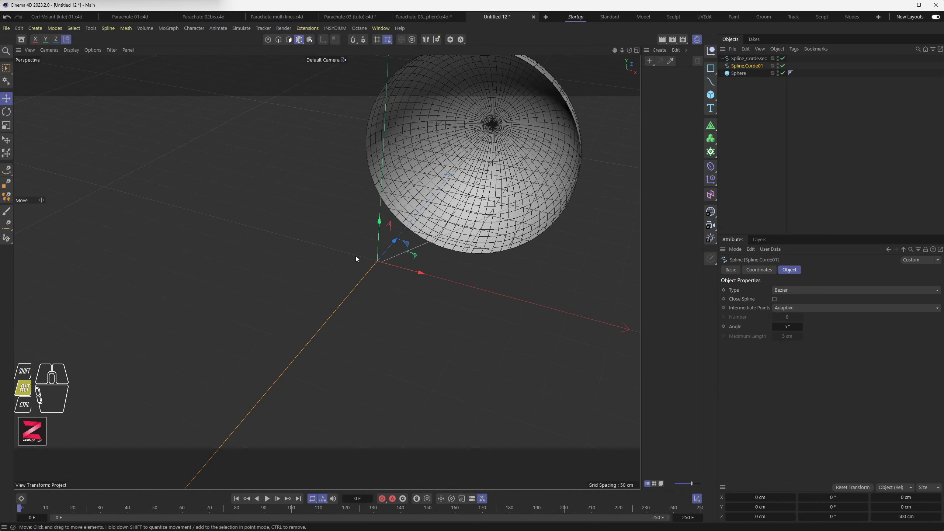
alt+scroll(368, 263, down, 1)
alt+middle_drag(377, 252, 322, 298)
alt+drag(344, 263, 420, 267)
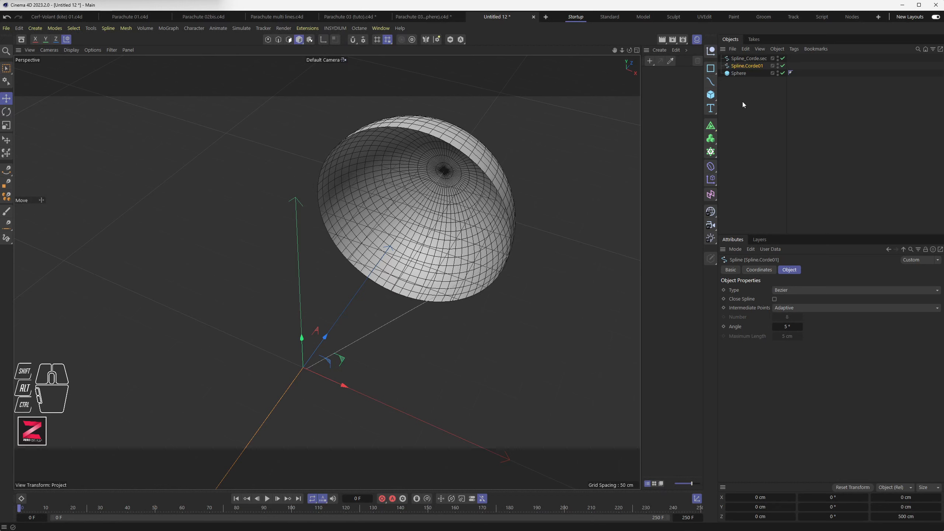
click(748, 58)
alt+drag(438, 325, 441, 358)
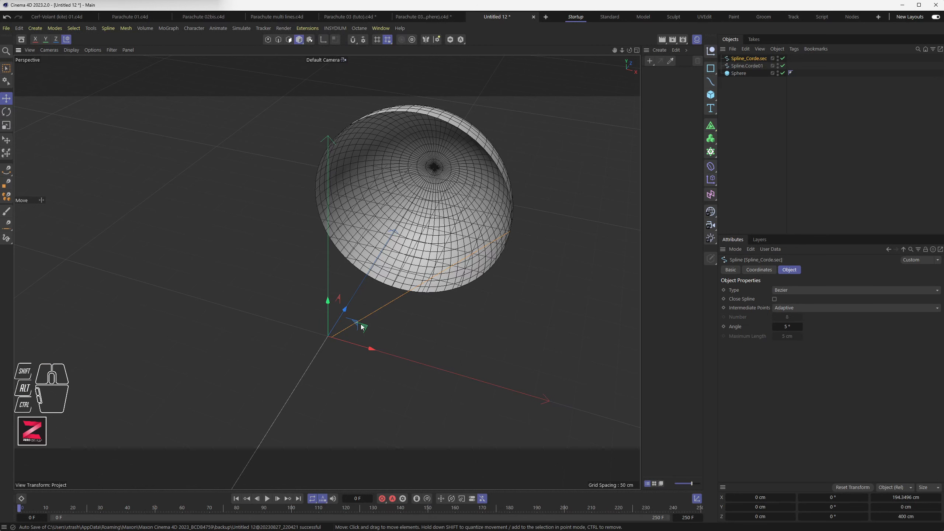
scroll(361, 324, down, 3)
alt+middle_drag(347, 354, 335, 301)
alt+drag(336, 301, 338, 332)
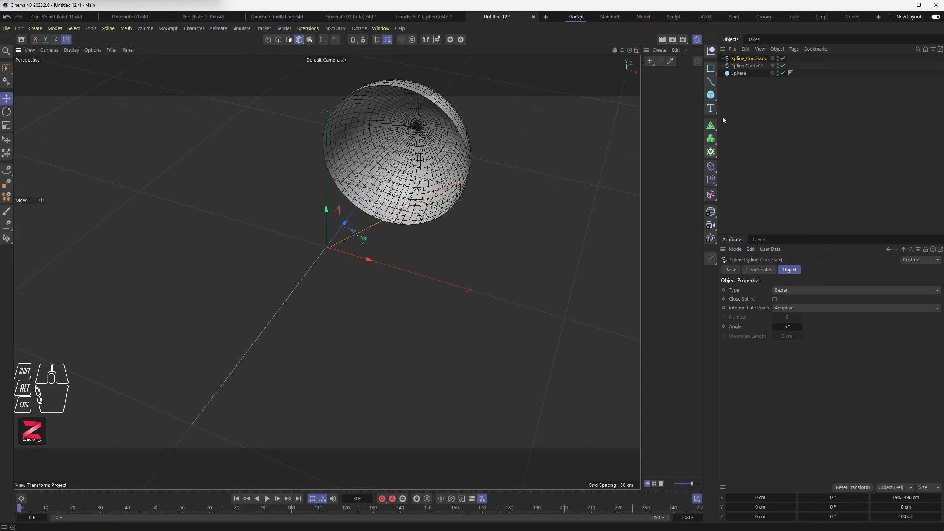
- Add a Sweep generator and an n-Side spline to the scene
click(711, 126)
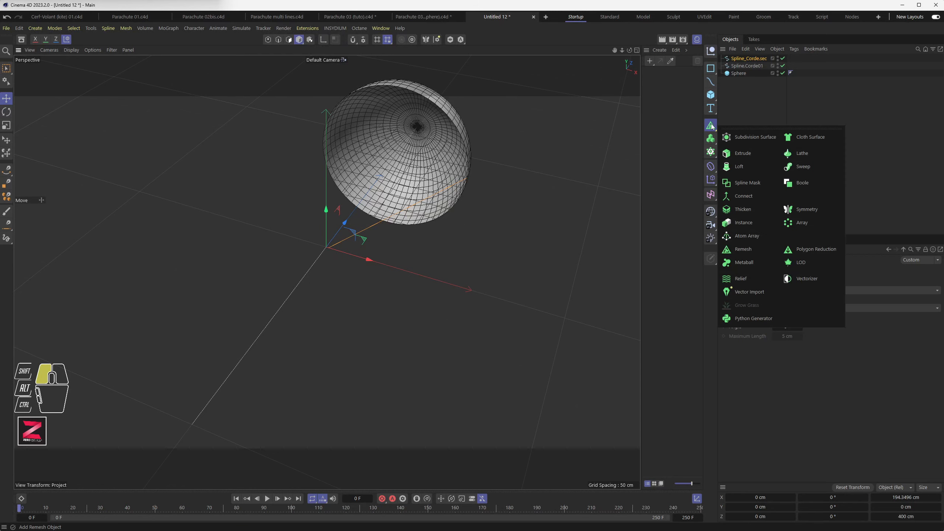
click(711, 125)
drag(787, 138, 806, 166)
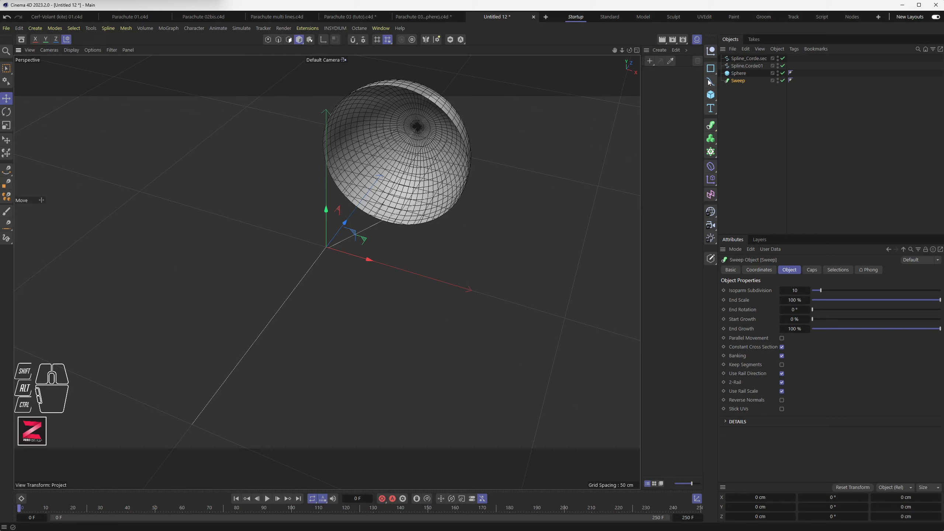
drag(713, 72, 793, 95)
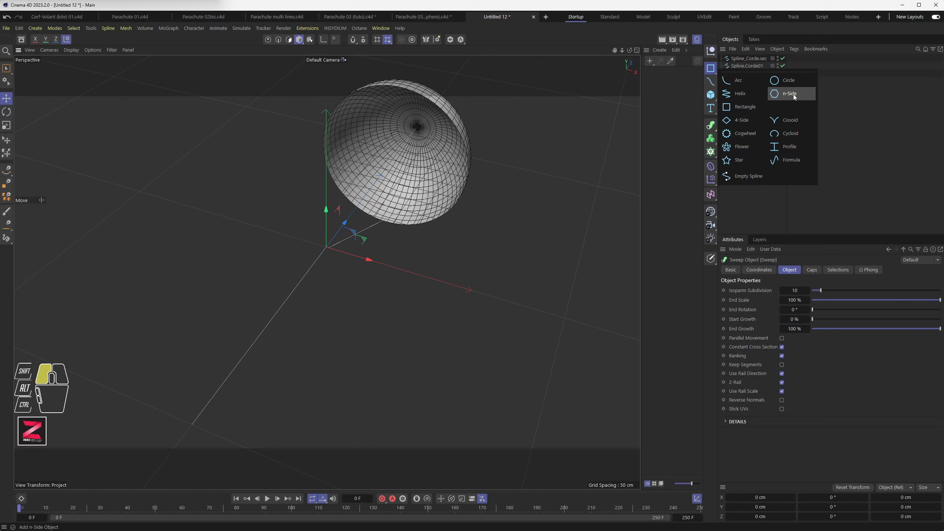
drag(794, 95, 793, 95)
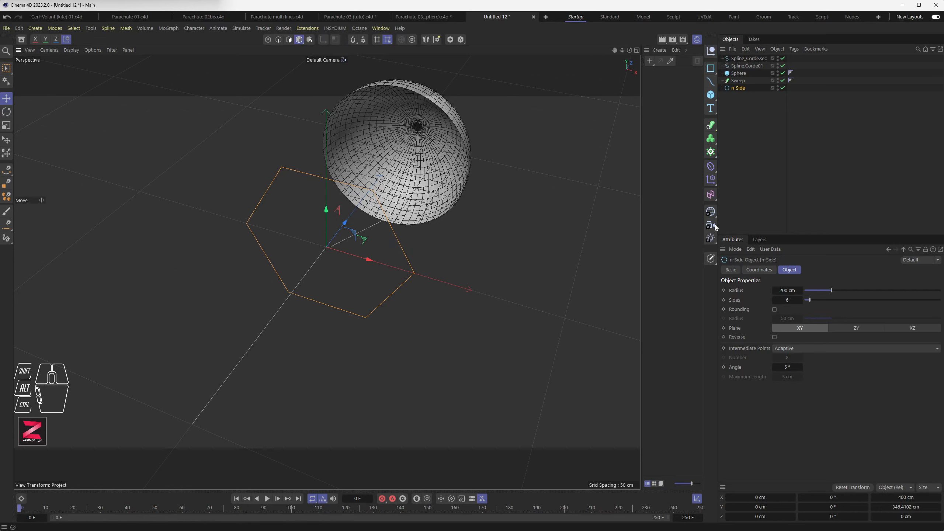
- Set the n-Side profile's radius to 0.4 cm and its number of sides to 8
click(786, 291)
text(0.4)
key(Return)
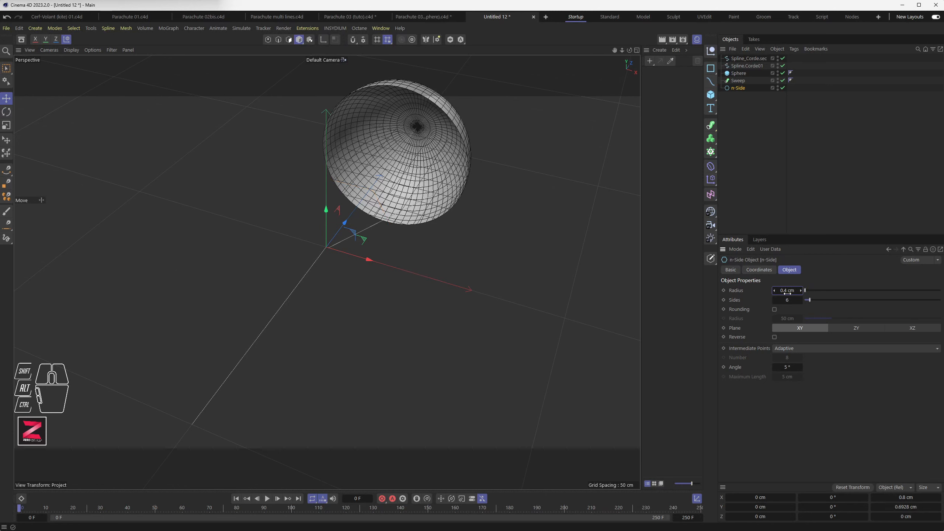
click(737, 89)
drag(735, 88, 738, 88)
scroll(327, 250, up, 5)
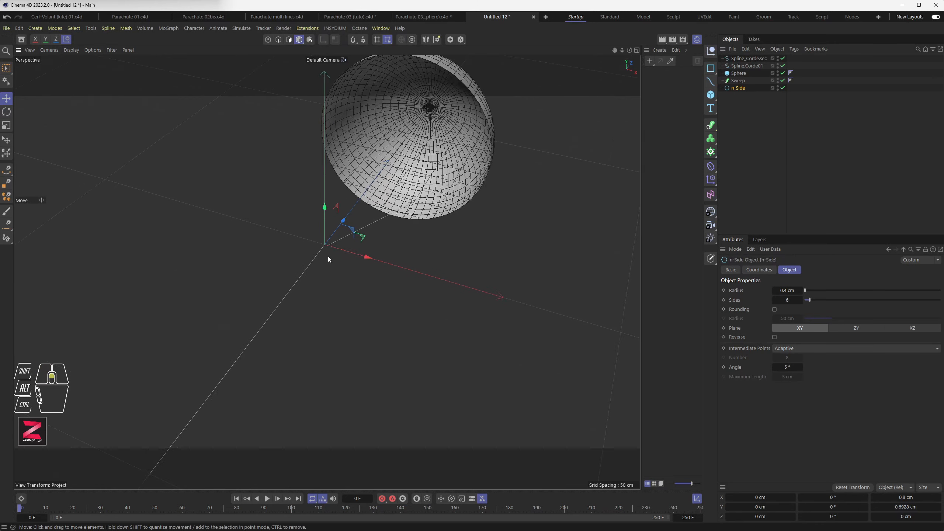
scroll(326, 243, up, 8)
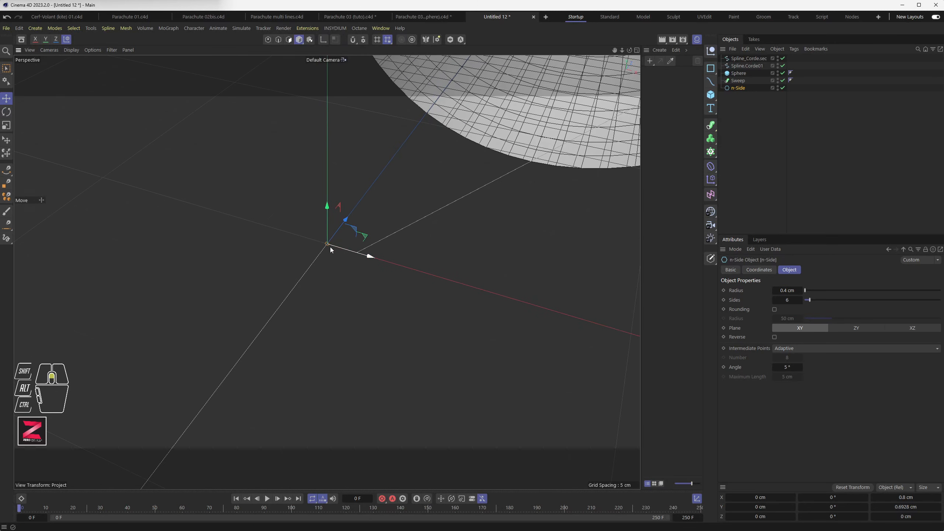
scroll(331, 247, up, 5)
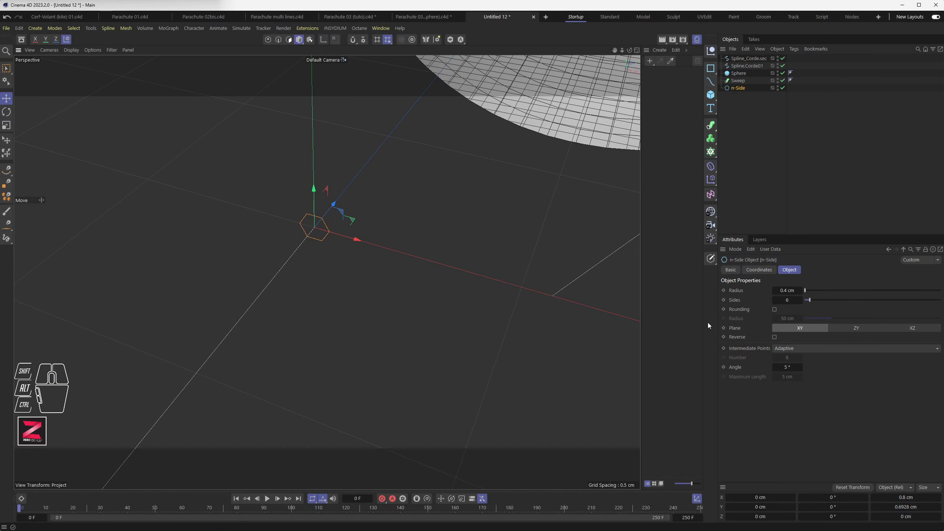
click(801, 301)
click(801, 300)
- Nest the n-Side profile and, below it, Spline.Corde01 inside the Sweep to form the main cord, and check its thickness
mouse_move(737, 88)
mouse_down()
mouse_move(747, 65)
mouse_move(753, 93)
mouse_up()
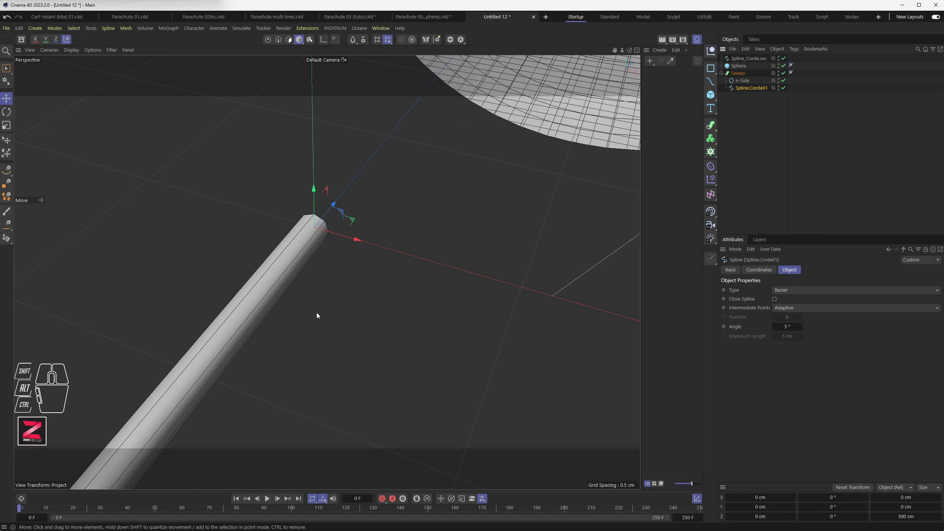
scroll(329, 313, down, 10)
scroll(329, 313, down, 10)
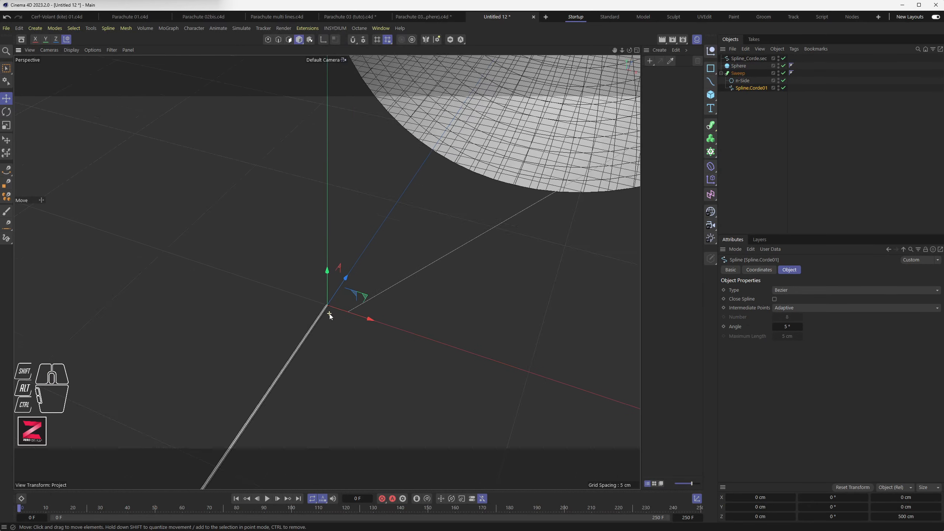
scroll(330, 314, down, 4)
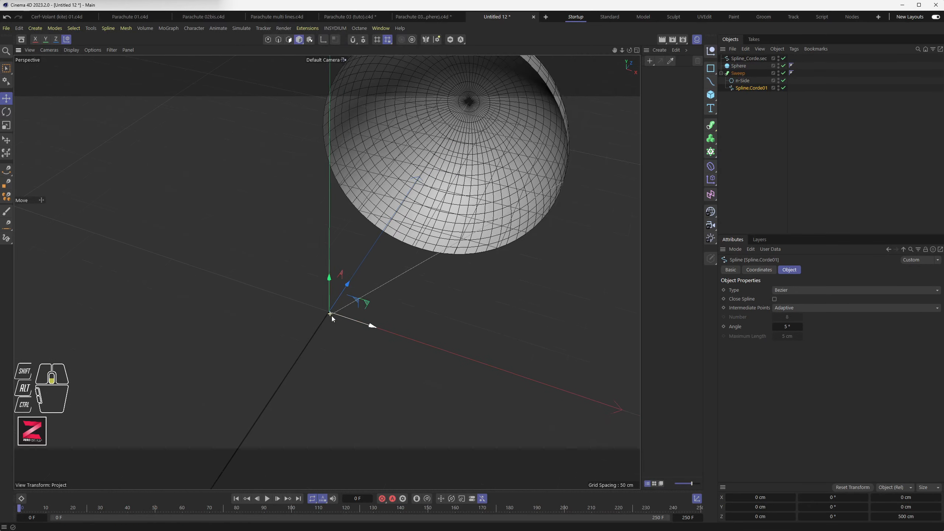
scroll(330, 333, up, 4)
scroll(336, 324, up, 10)
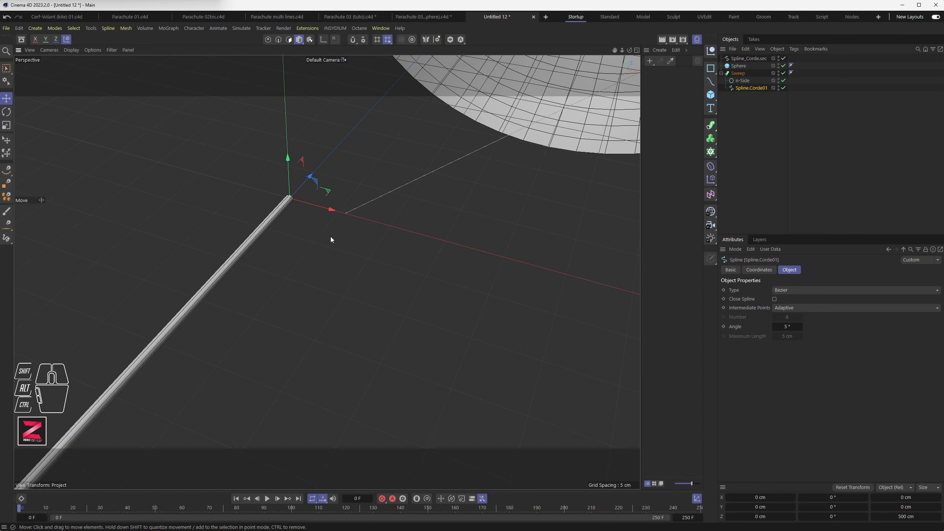
alt+middle_drag(330, 236, 349, 267)
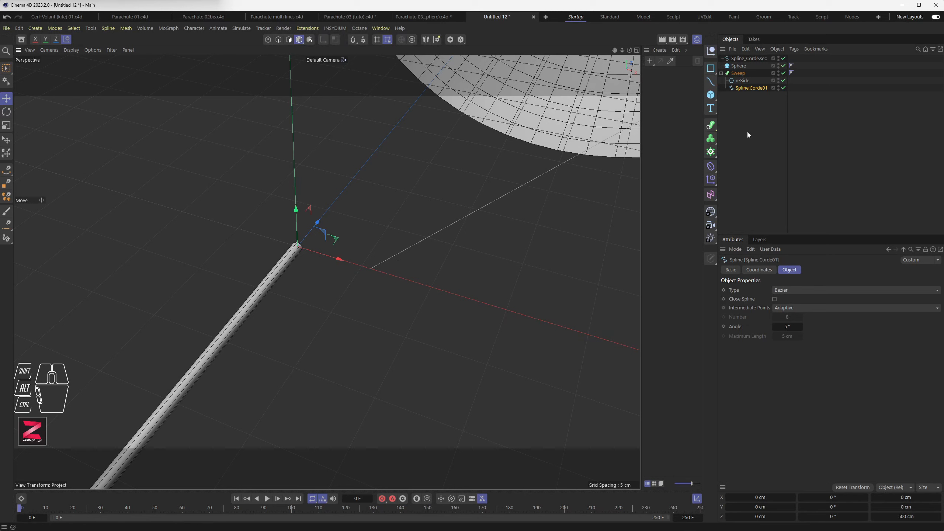
- Duplicate the main cord's Sweep together with its profile and path spline
click(739, 141)
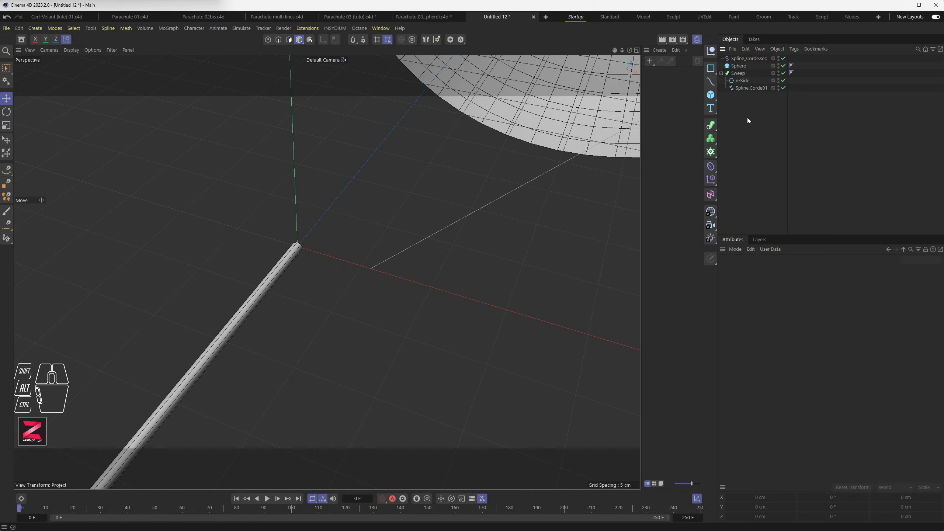
click(739, 73)
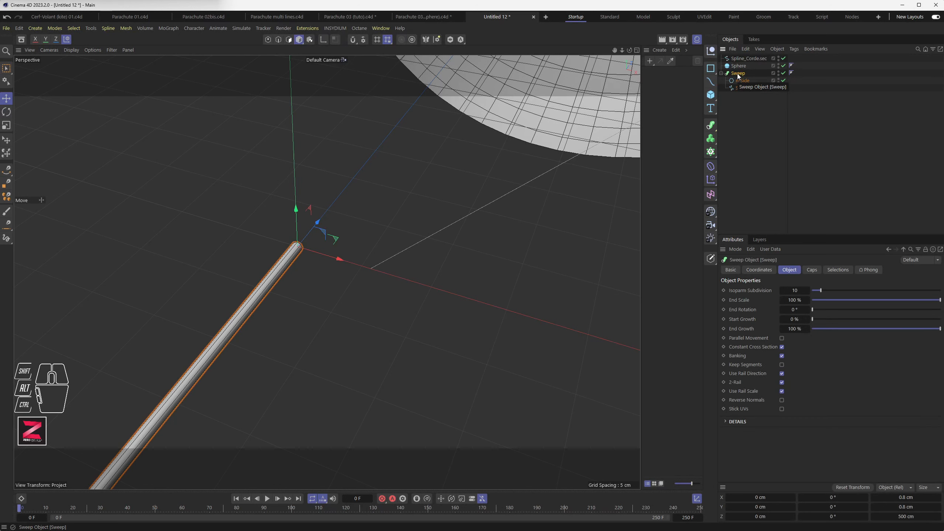
ctrl+click(738, 76)
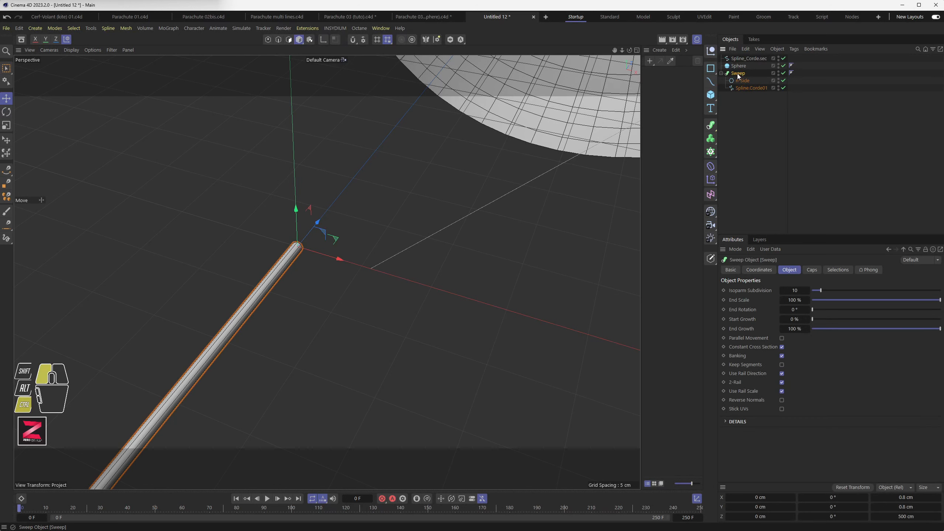
ctrl+drag(749, 113, 747, 117)
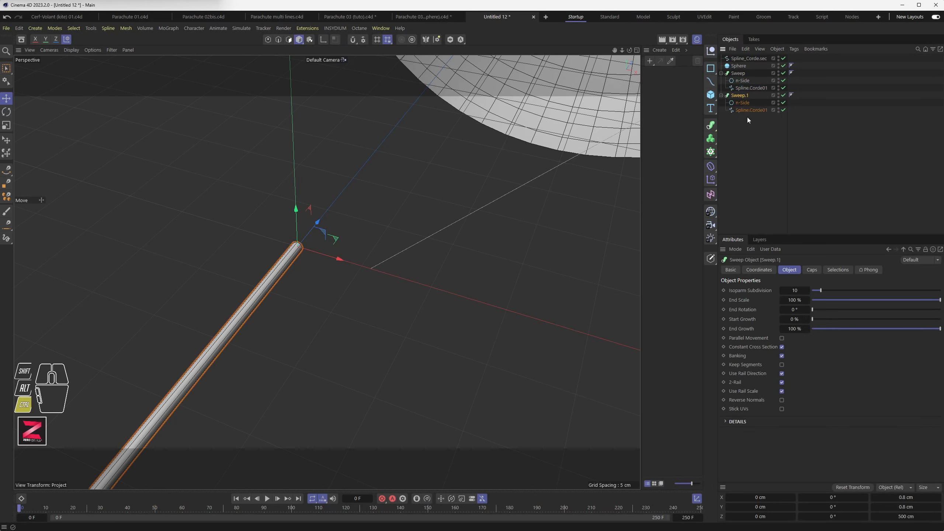
- Rename the duplicated Sweep as Sweep.Corde.Sec
double_click(755, 96)
click(755, 95)
key(BackSpace)
key(BackSpace)
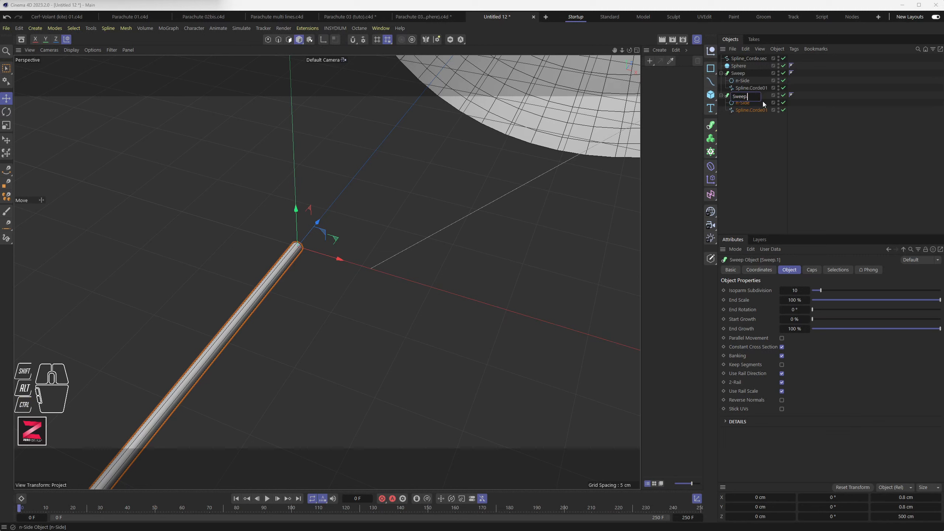
text(.Sec)
key(Left)
key(Left)
key(Left)
text(Co)
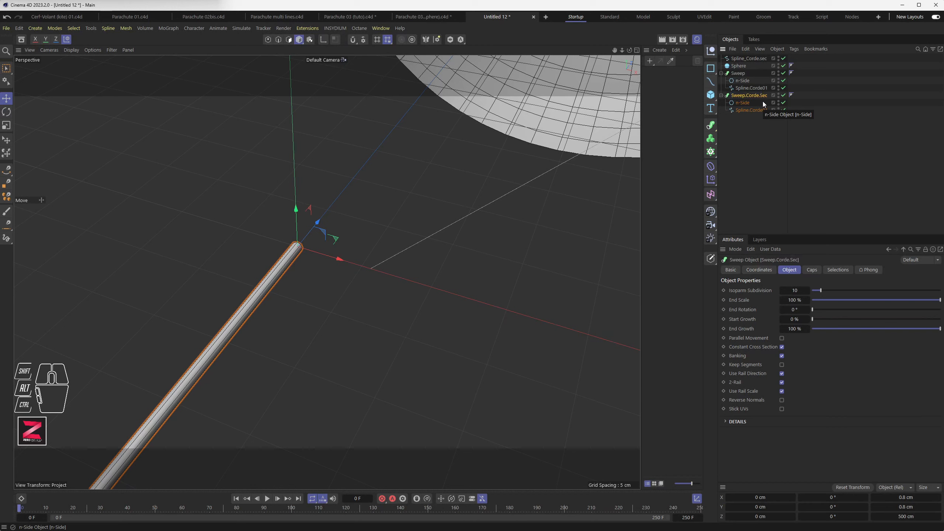
- Rename the original Sweep as Sweep.Corde01
double_click(741, 73)
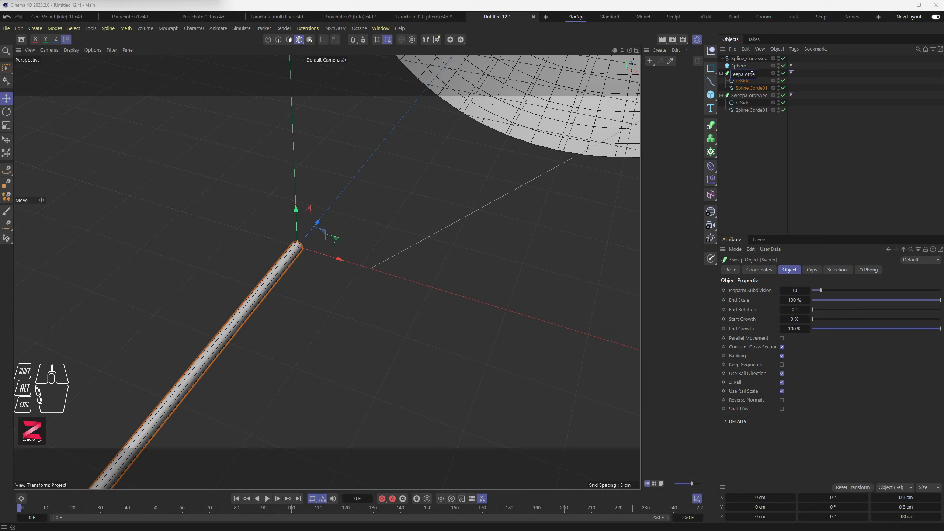
text(.Corde01)
key(Return)
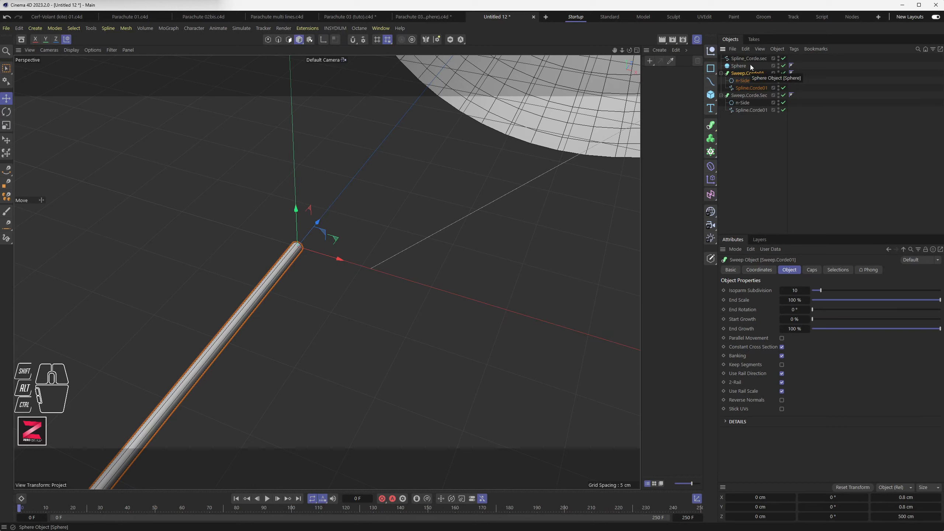
- Replace the copied Spline.Corde01 inside Sweep.Corde.Sec with Spline_Corde.sec, placed below the n-Side profile
click(745, 110)
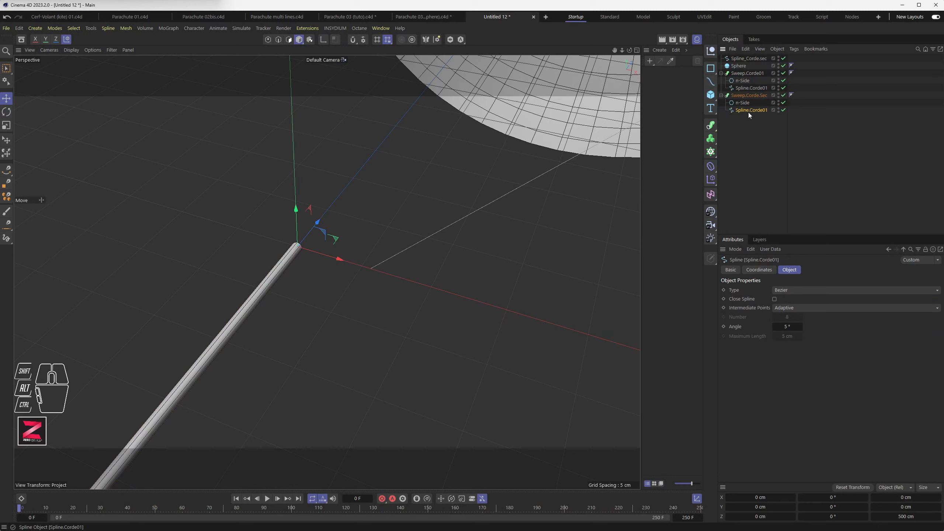
key(Delete)
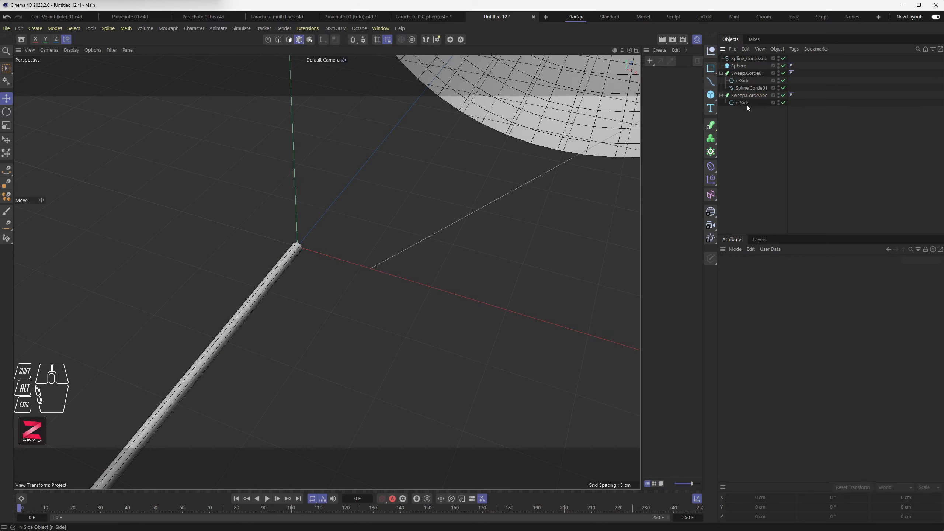
drag(748, 59, 755, 105)
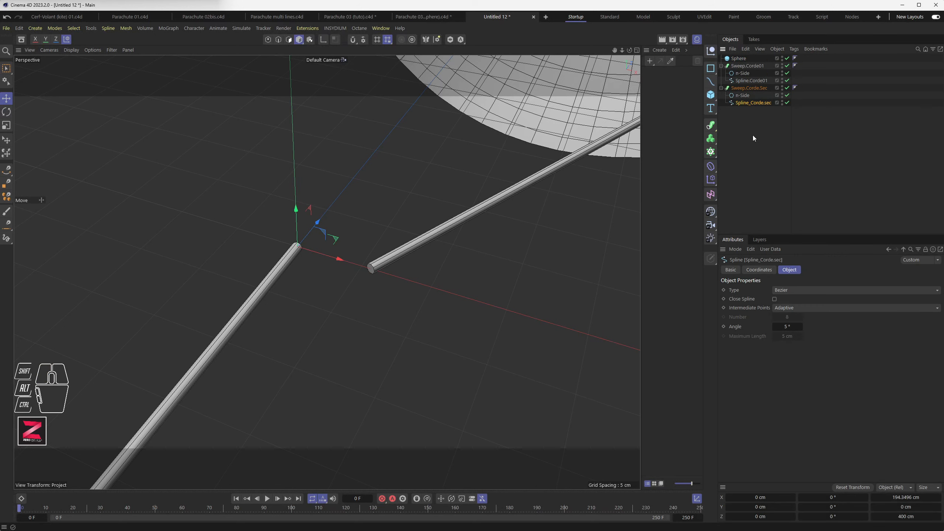
- Set the radius of Sweep.Corde.Sec's n-Side profile to 0.2 cm and check the thinner cord beside the main one
click(746, 95)
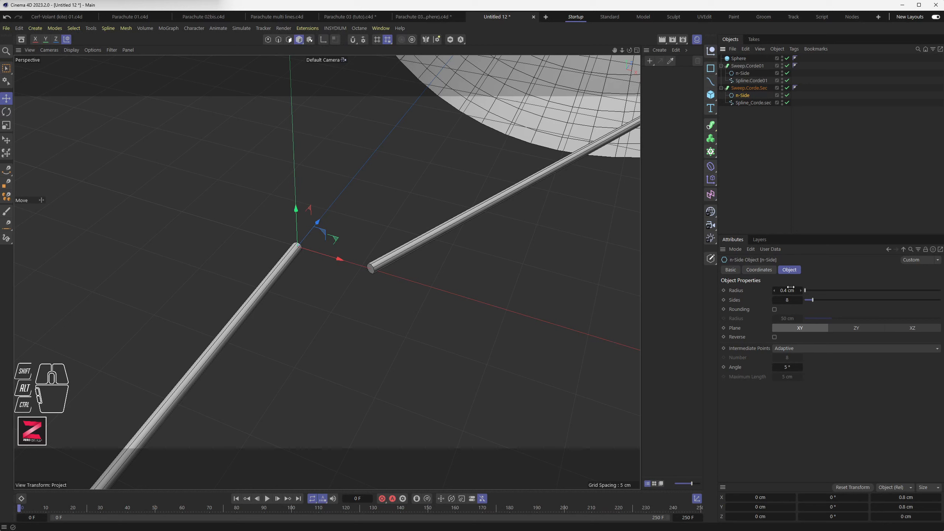
click(788, 290)
click(787, 291)
key(BackSpace)
text(2)
key(Return)
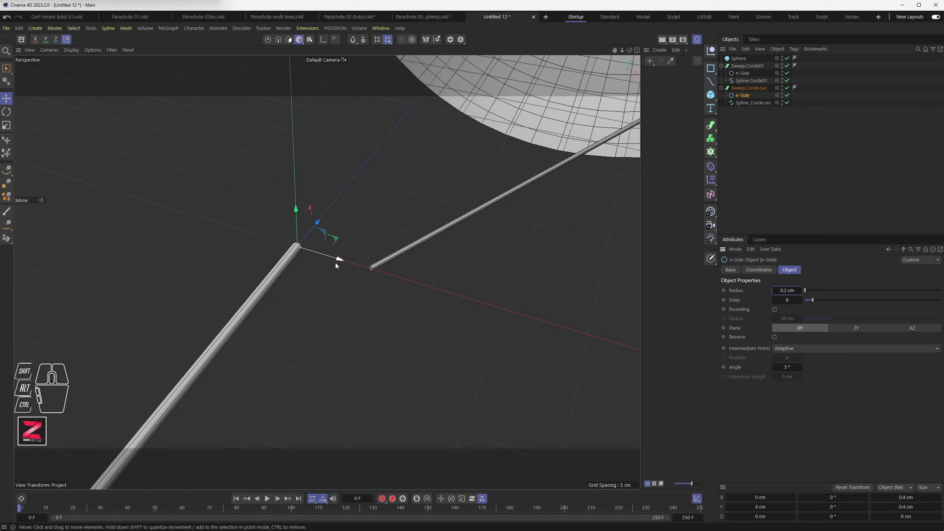
scroll(311, 263, up, 3)
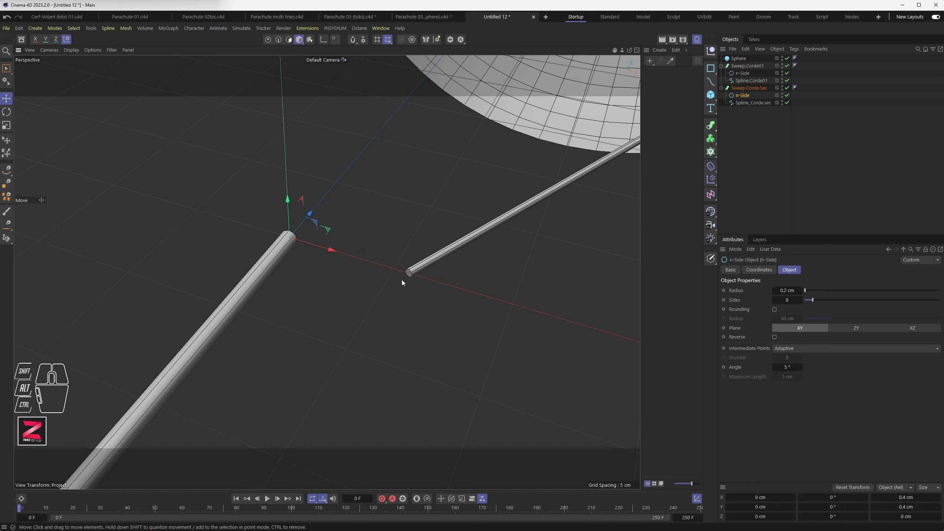
- Move the start point of Spline_Corde.sec closer to the main cord's end, to X about 1.52 cm
click(749, 102)
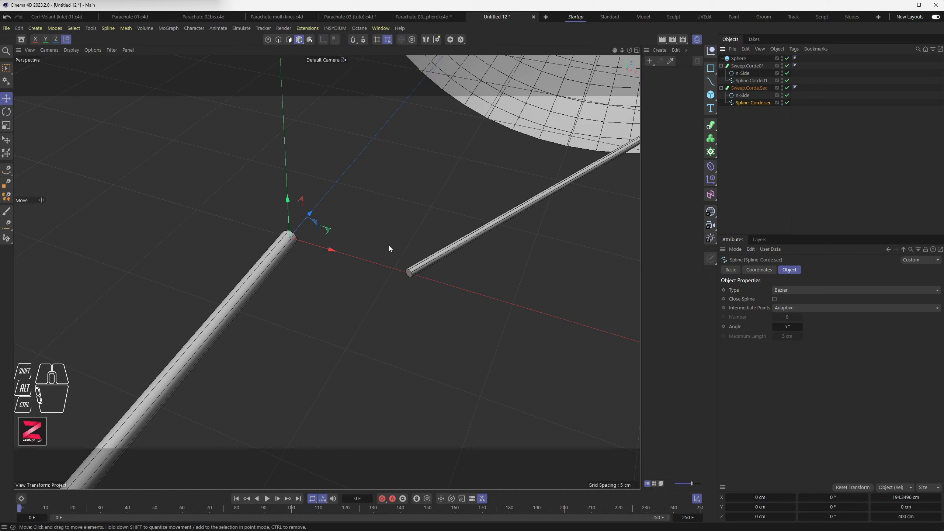
click(268, 40)
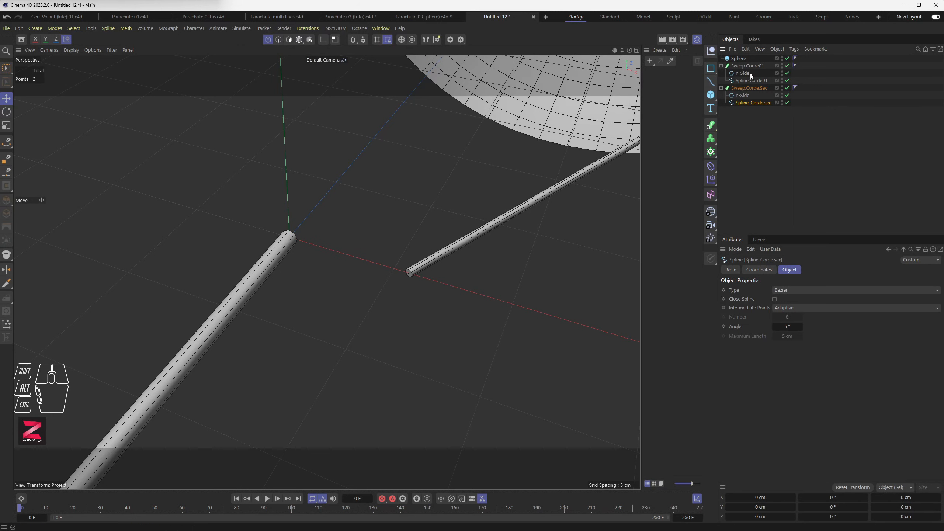
click(6, 68)
drag(397, 263, 370, 285)
scroll(299, 241, up, 5)
scroll(345, 267, down, 5)
scroll(370, 284, down, 8)
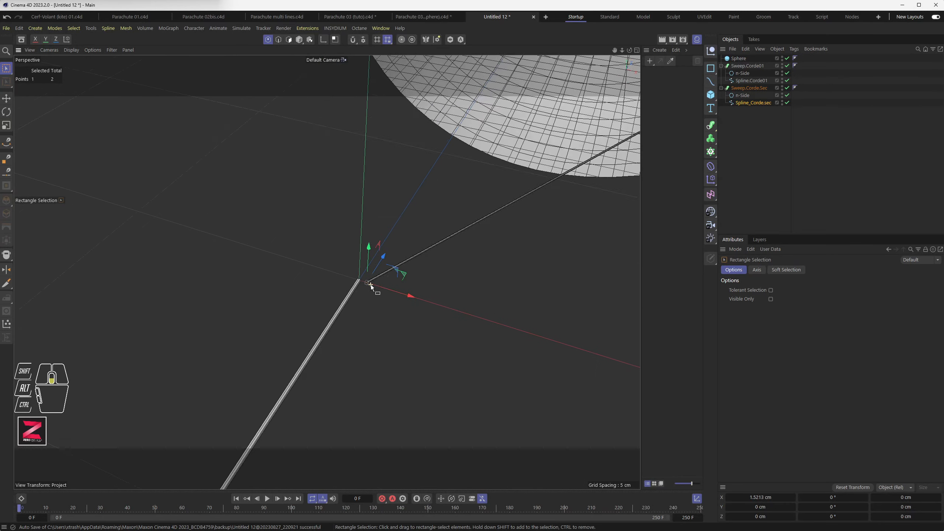
scroll(371, 285, down, 10)
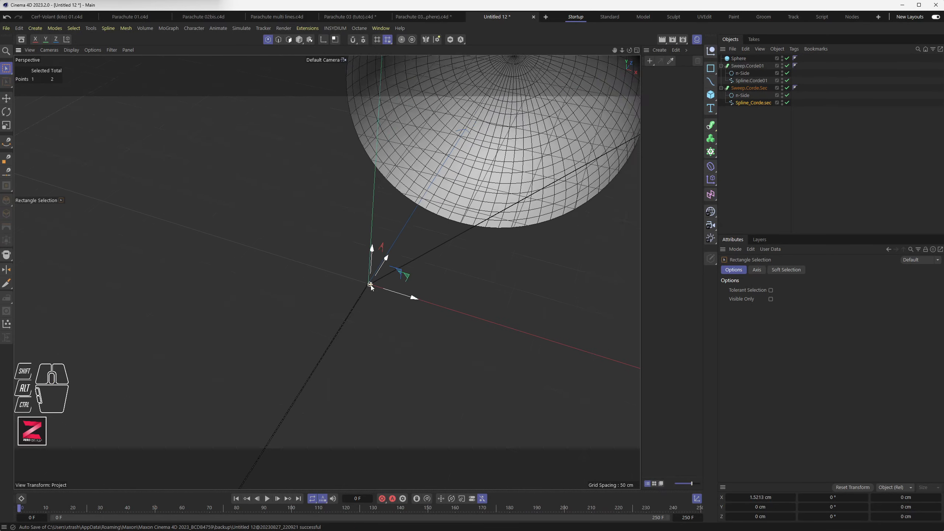
scroll(371, 287, down, 2)
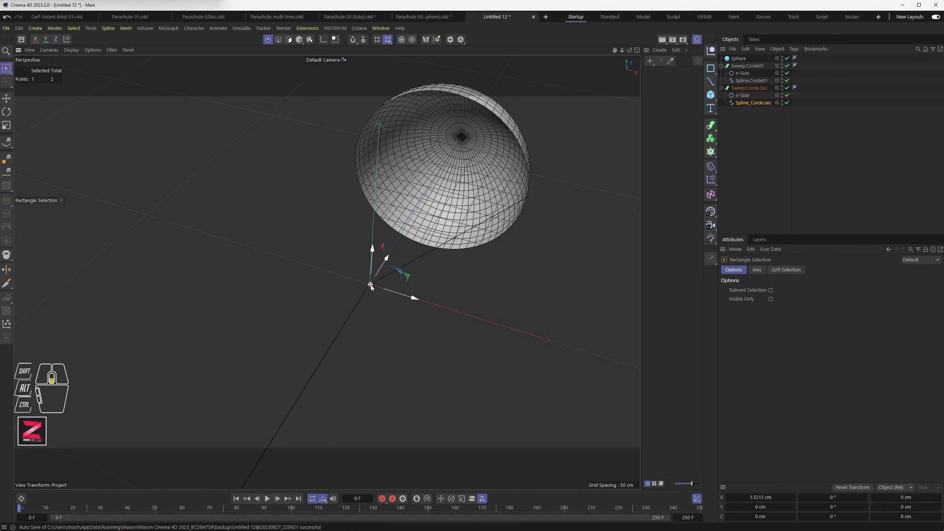
- Add a Cloner and make Spline_Corde.sec its child, taking it out of Sweep.Corde.Sec
click(754, 103)
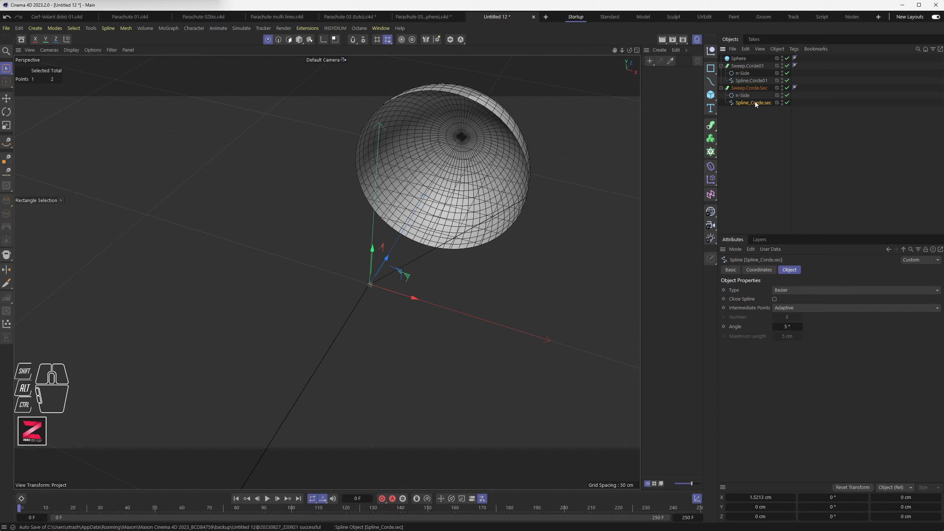
click(748, 157)
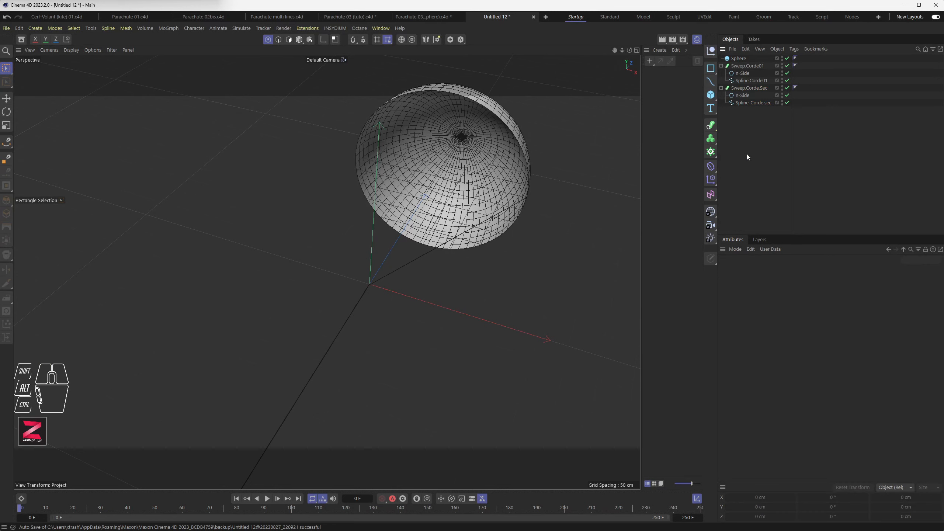
click(710, 152)
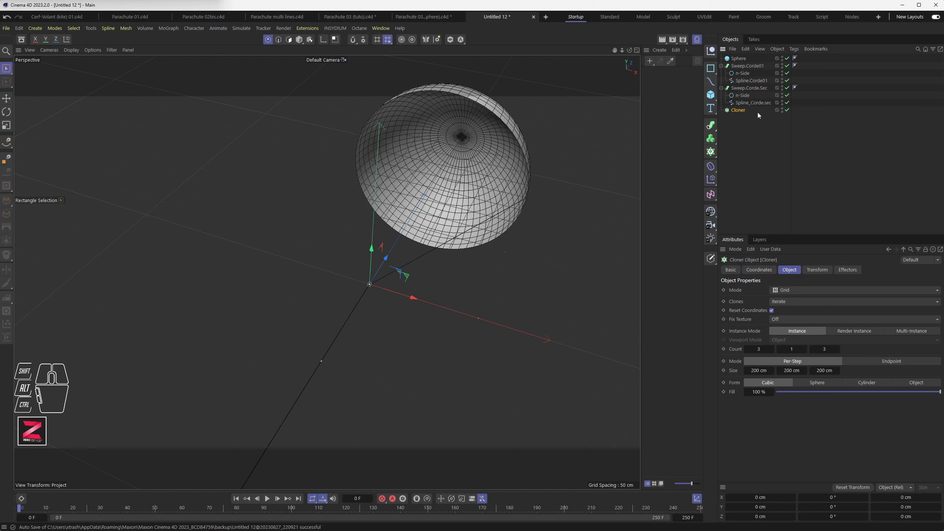
mouse_move(749, 103)
mouse_down()
mouse_move(755, 110)
mouse_move(742, 112)
mouse_up()
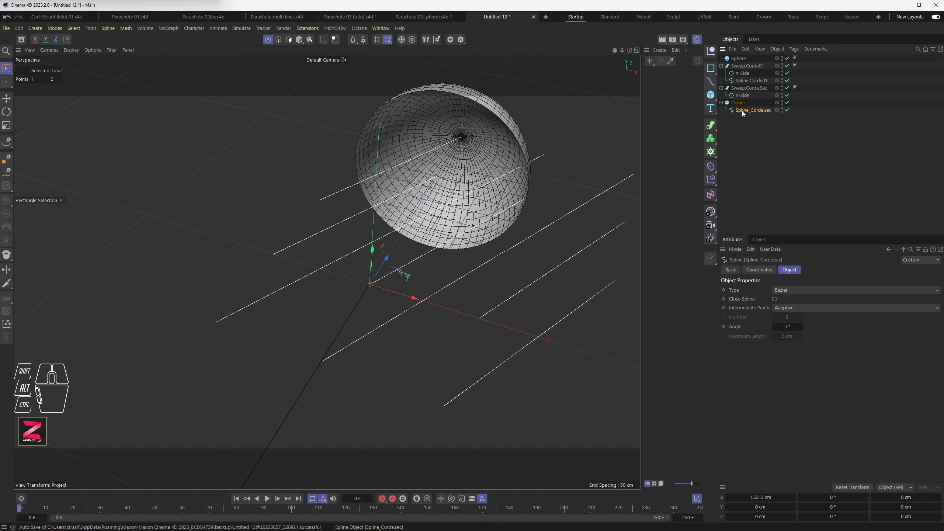
mouse_move(331, 281)
alt+mouse_down()
mouse_move(341, 269)
mouse_move(318, 263)
mouse_move(327, 257)
mouse_move(327, 270)
alt+mouse_up()
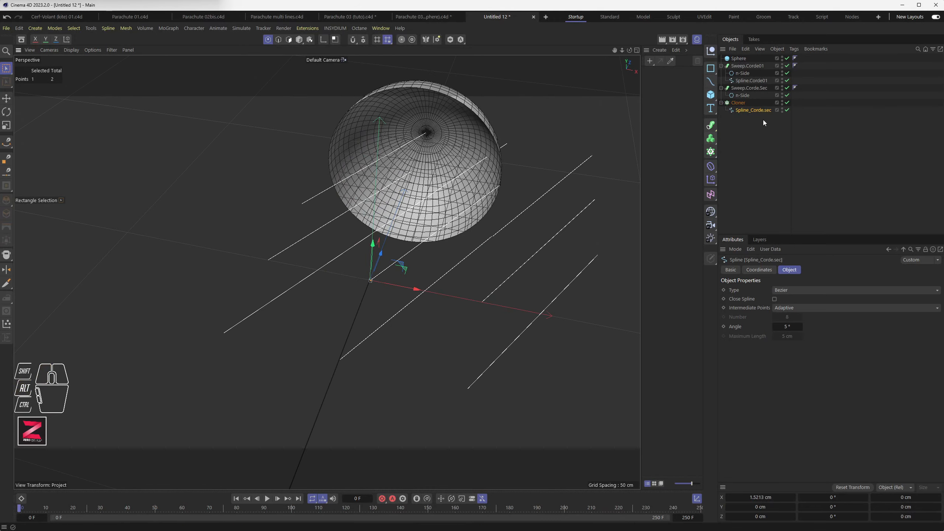
- Disable the Cloner and examine how the single secondary spline runs from the main cord's end to the canopy rim
click(787, 102)
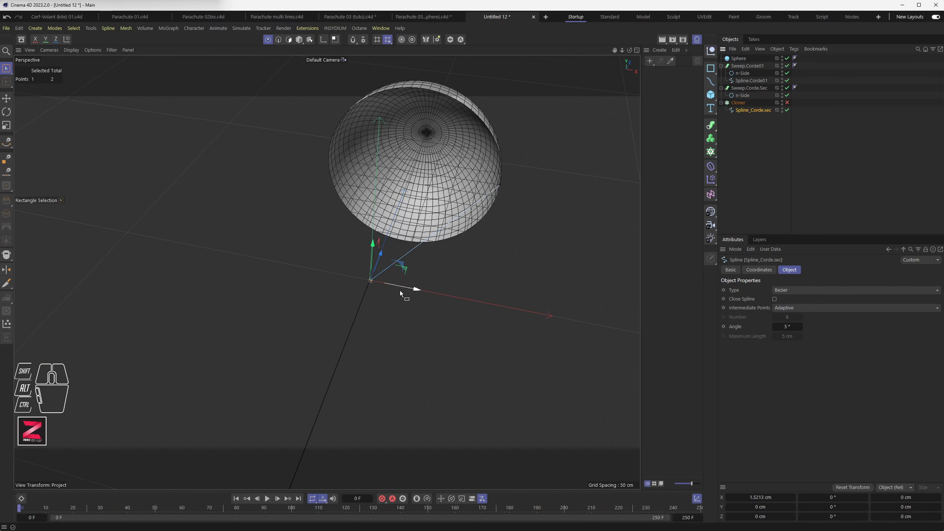
mouse_move(407, 291)
alt+mouse_down()
mouse_move(392, 302)
mouse_move(392, 333)
mouse_move(436, 199)
alt+mouse_up()
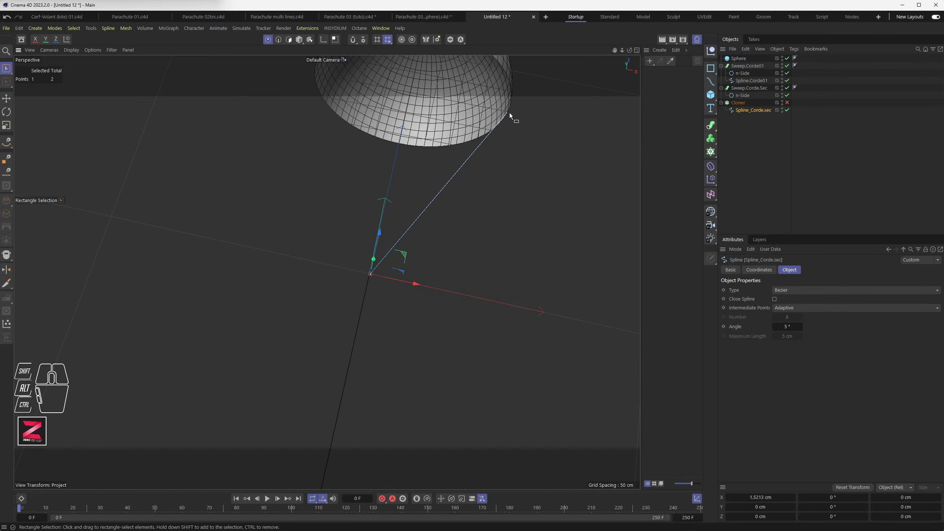
alt+drag(422, 237, 471, 271)
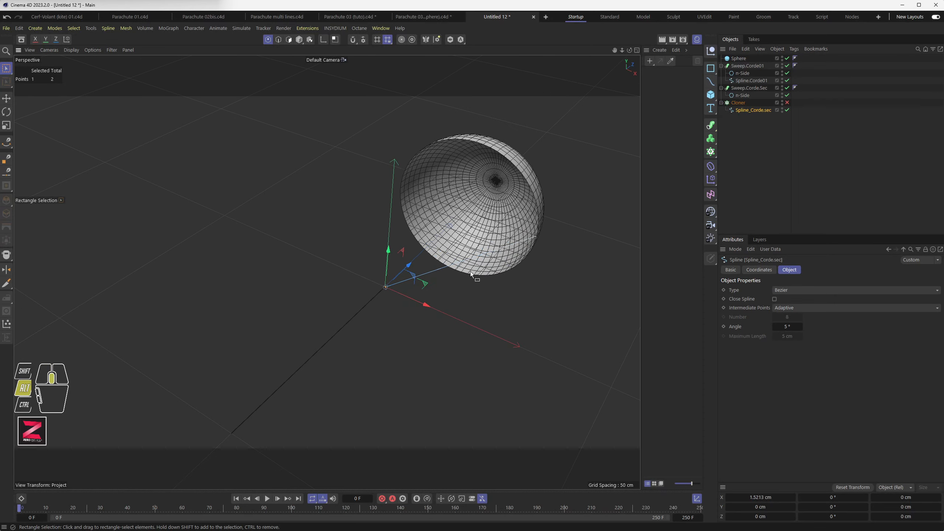
alt+middle_drag(471, 271, 372, 301)
alt+drag(378, 315, 456, 286)
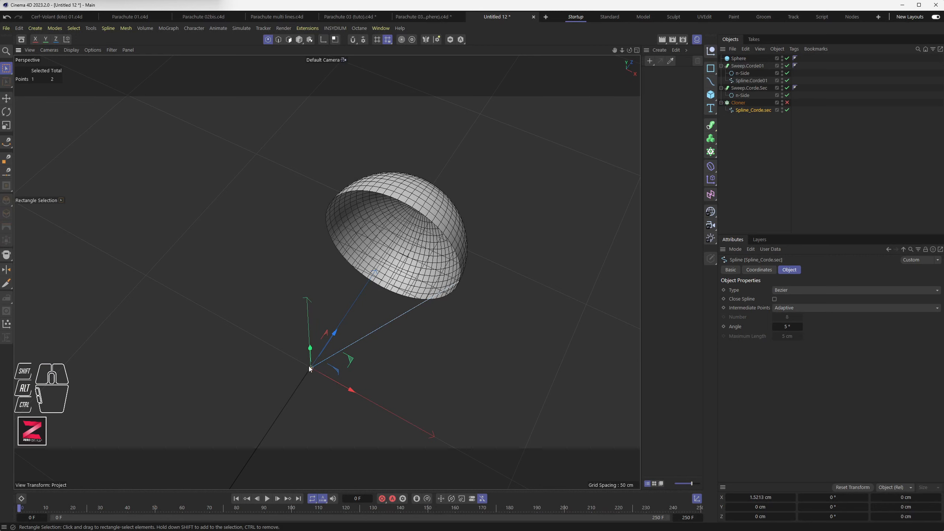
scroll(310, 369, up, 8)
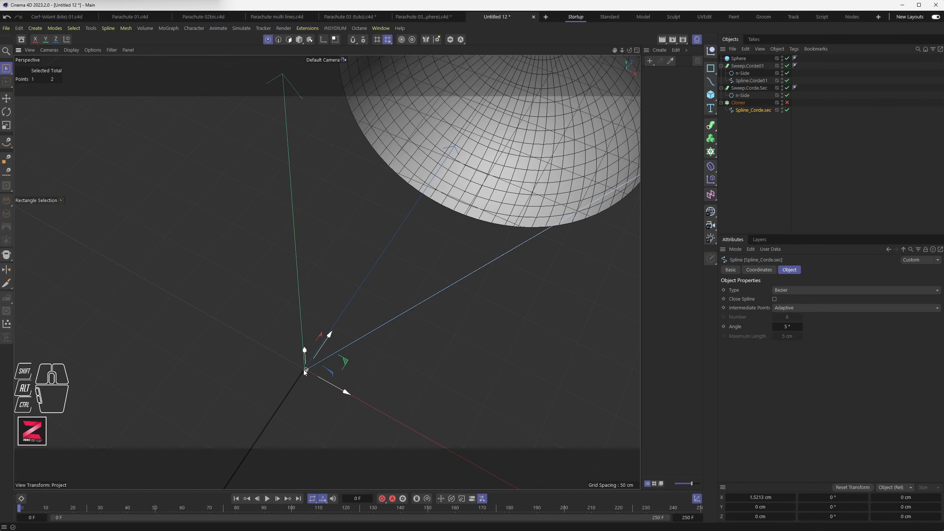
scroll(309, 372, up, 3)
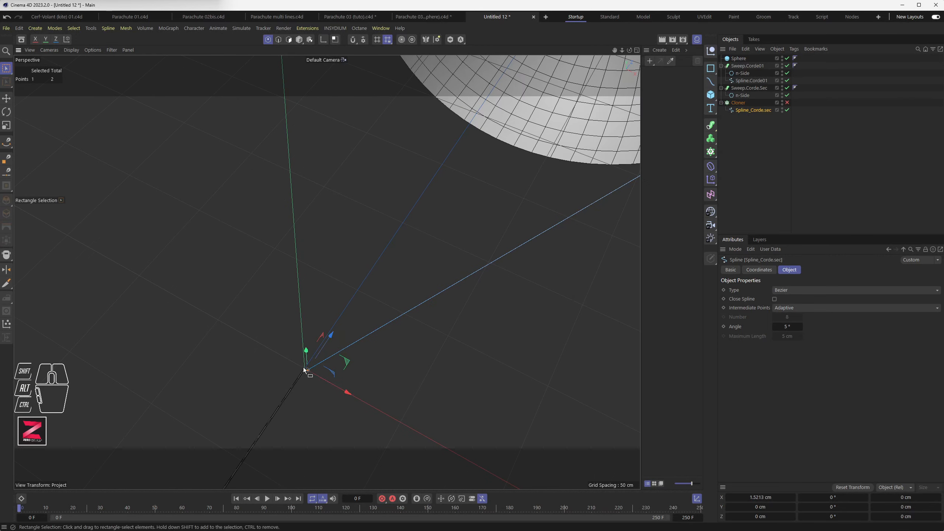
alt+drag(302, 372, 326, 356)
click(752, 109)
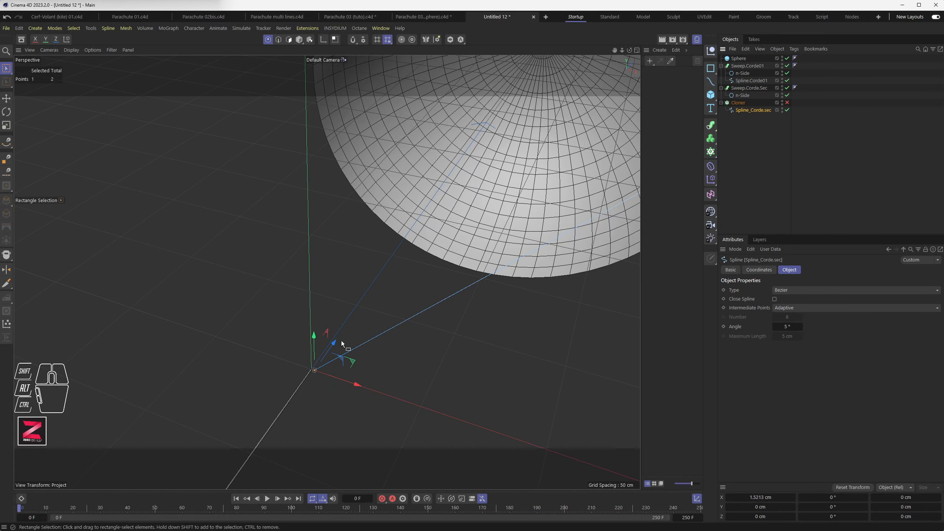
scroll(326, 380, up, 5)
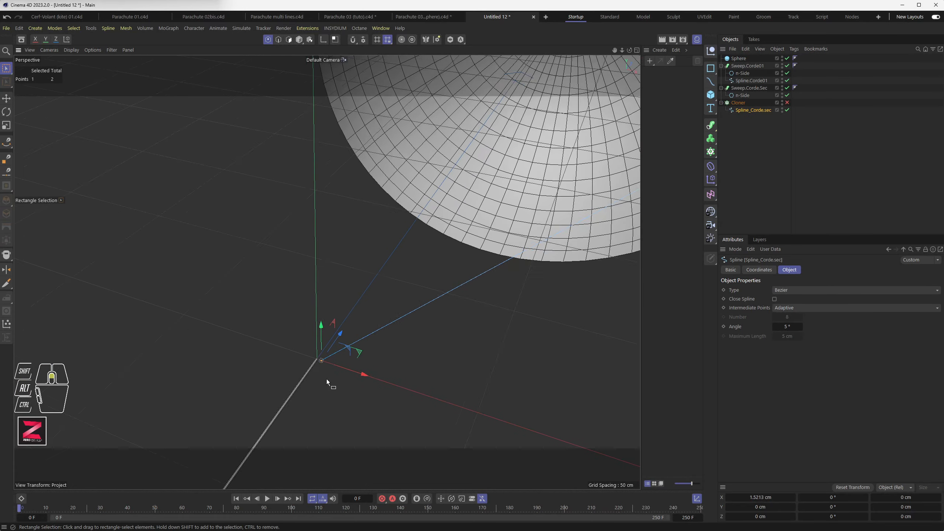
- Switch back to Model mode and re-enable the Cloner
click(299, 39)
middle_drag(297, 349, 312, 350)
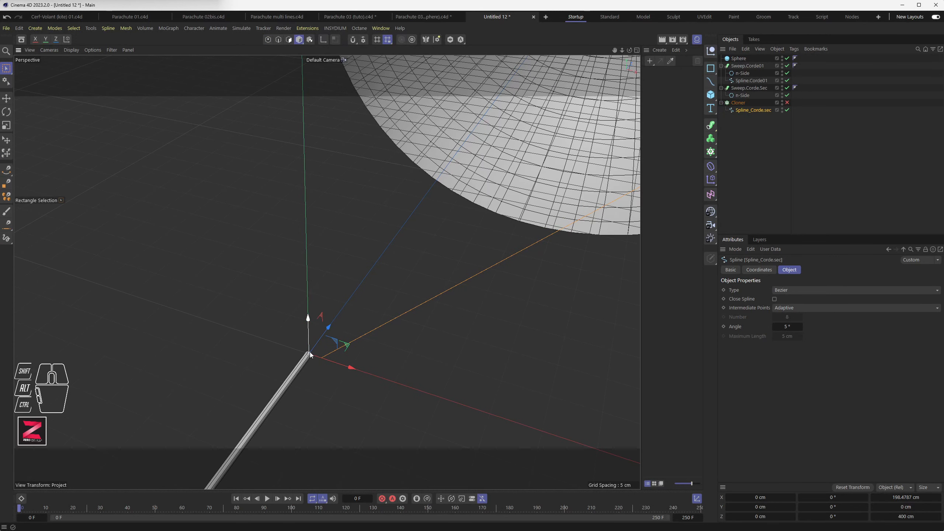
click(787, 103)
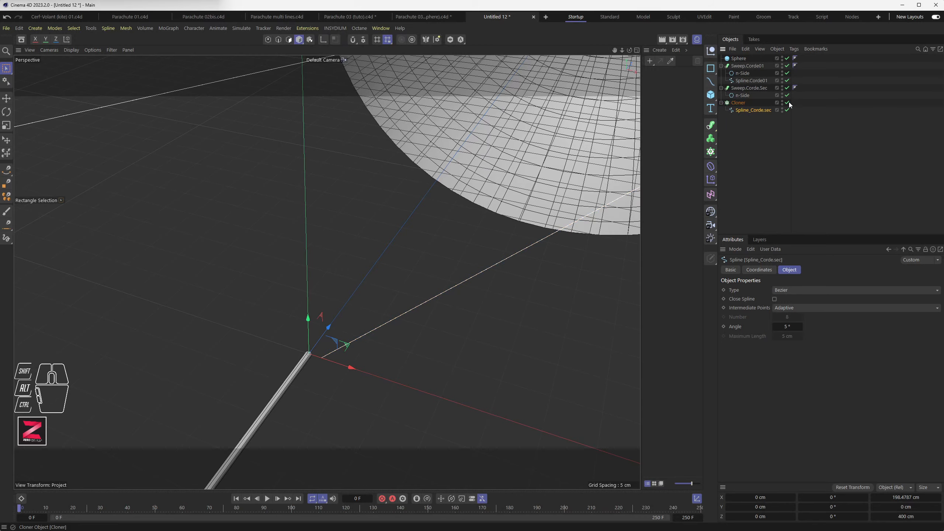
- Set the Cloner to Radial mode and orient its clones on the XY plane
scroll(453, 335, down, 15)
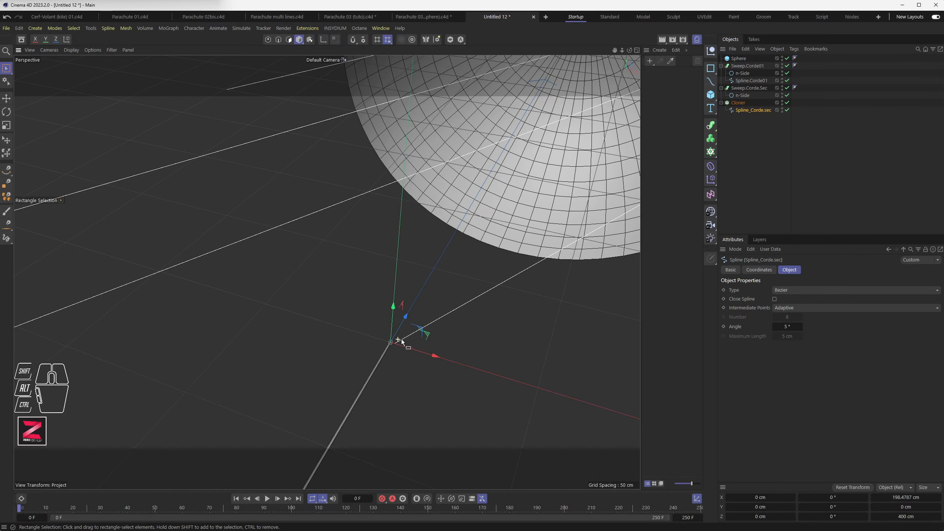
scroll(409, 344, down, 3)
alt+middle_drag(429, 372, 328, 293)
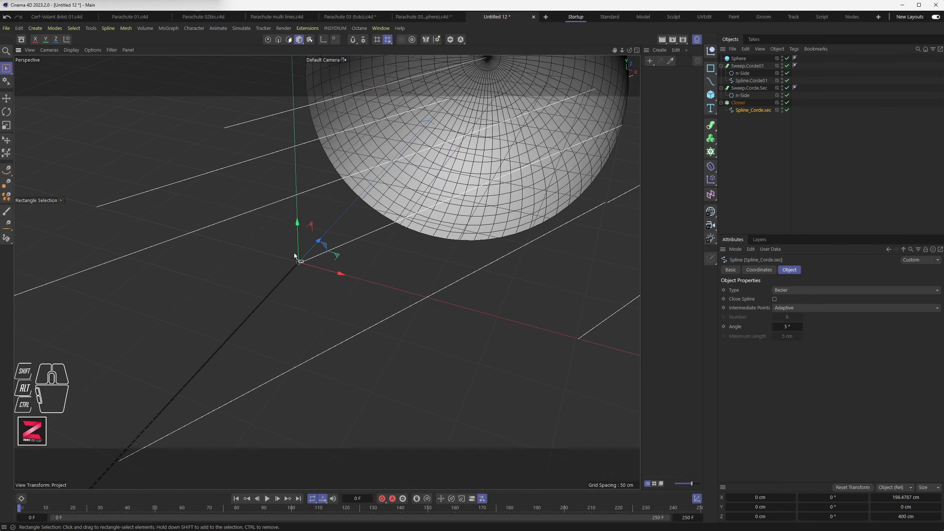
click(739, 102)
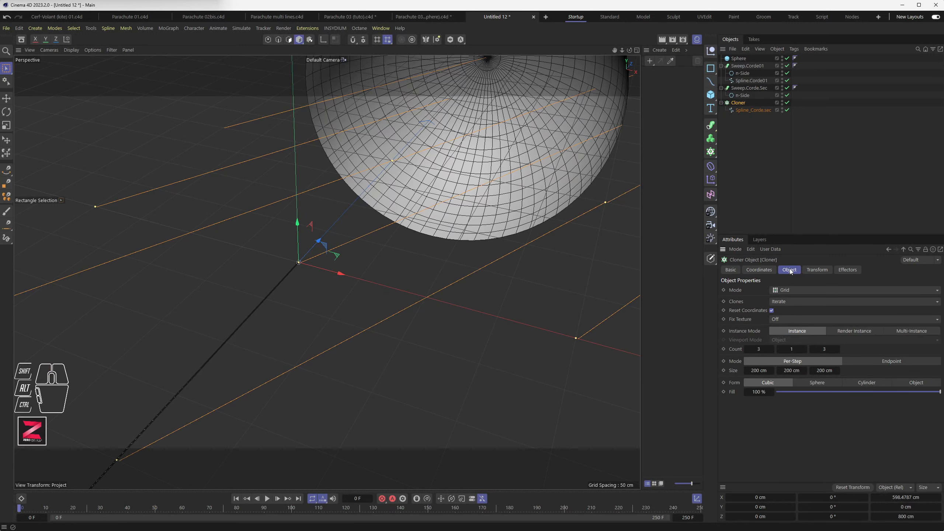
click(789, 289)
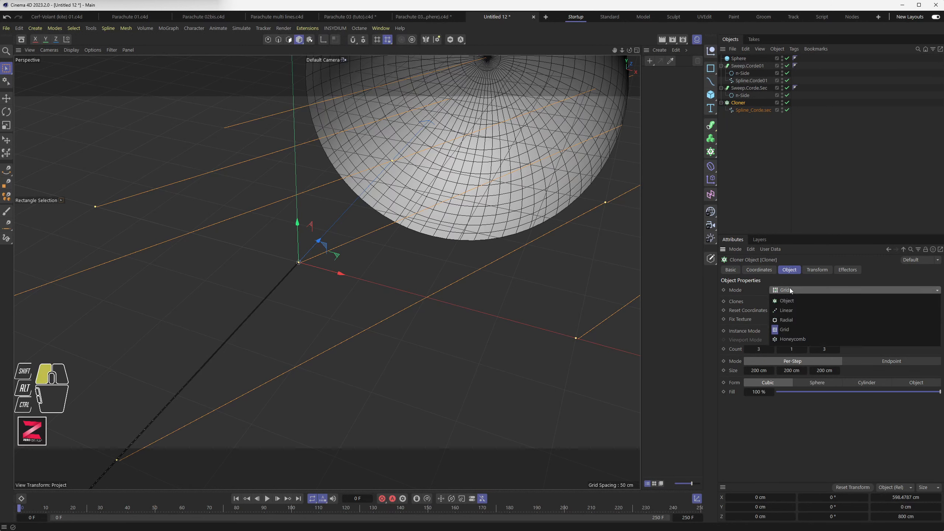
click(793, 321)
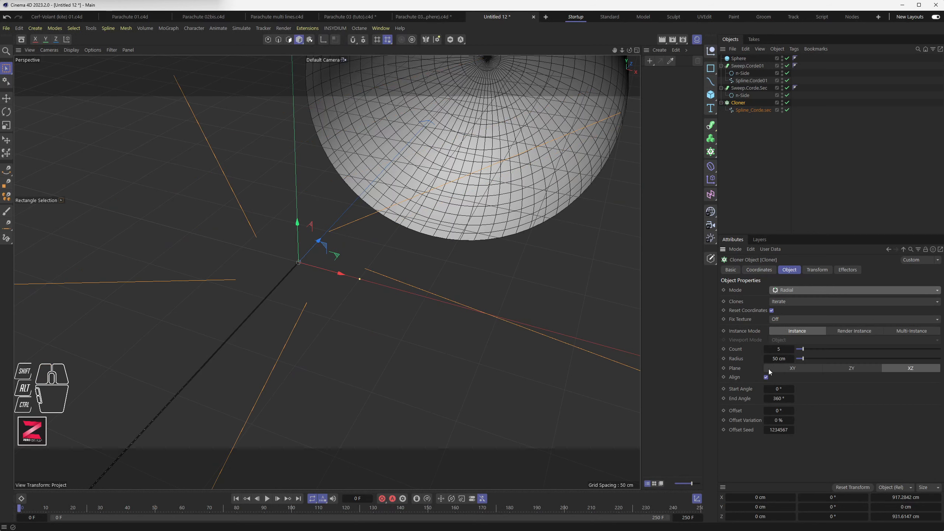
click(841, 368)
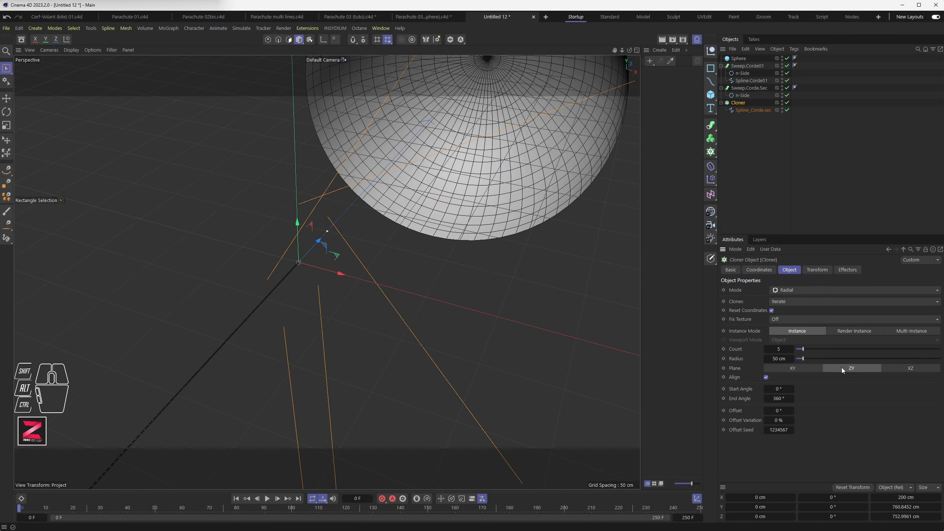
click(795, 368)
alt+drag(536, 309, 389, 284)
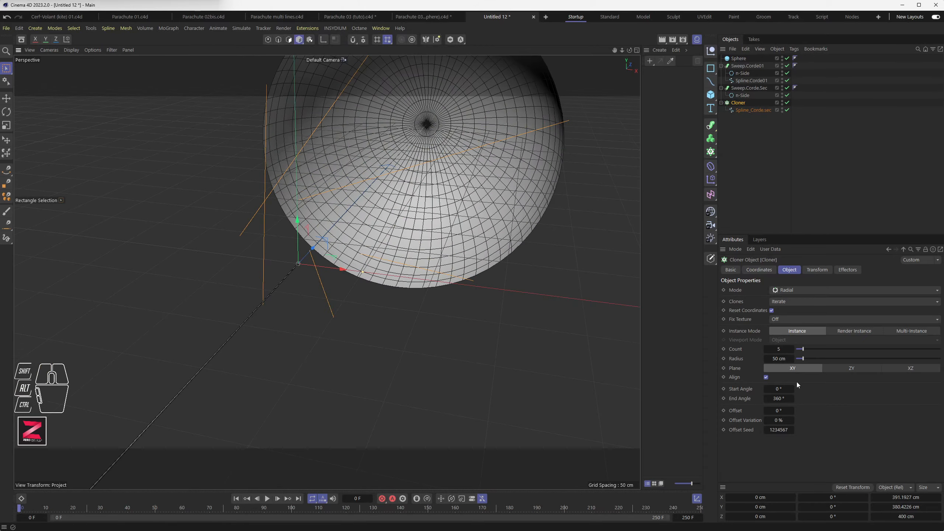
- Increase the radial Cloner's count to 8 clones
click(792, 350)
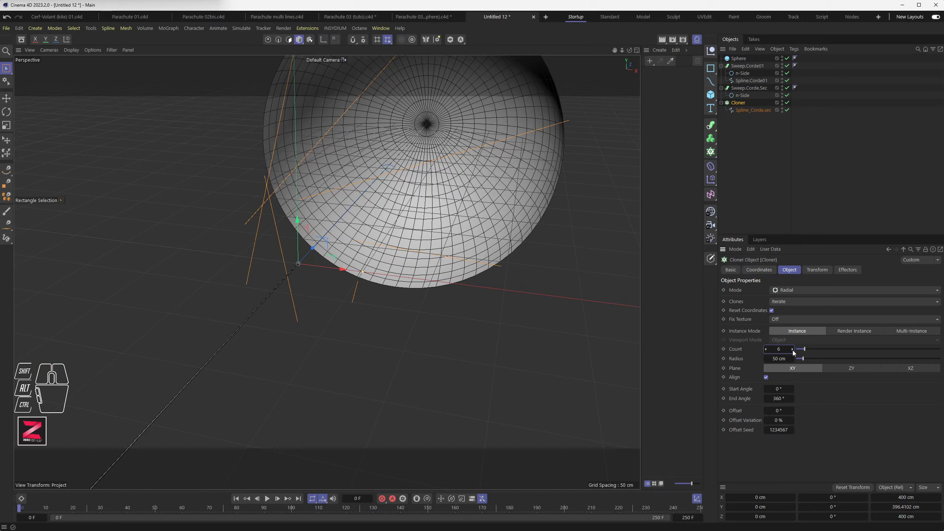
click(793, 350)
click(792, 350)
mouse_move(519, 342)
alt+mouse_down()
mouse_move(396, 308)
mouse_move(316, 312)
mouse_move(308, 338)
mouse_move(342, 351)
mouse_move(407, 344)
mouse_move(337, 350)
mouse_move(360, 346)
alt+mouse_up()
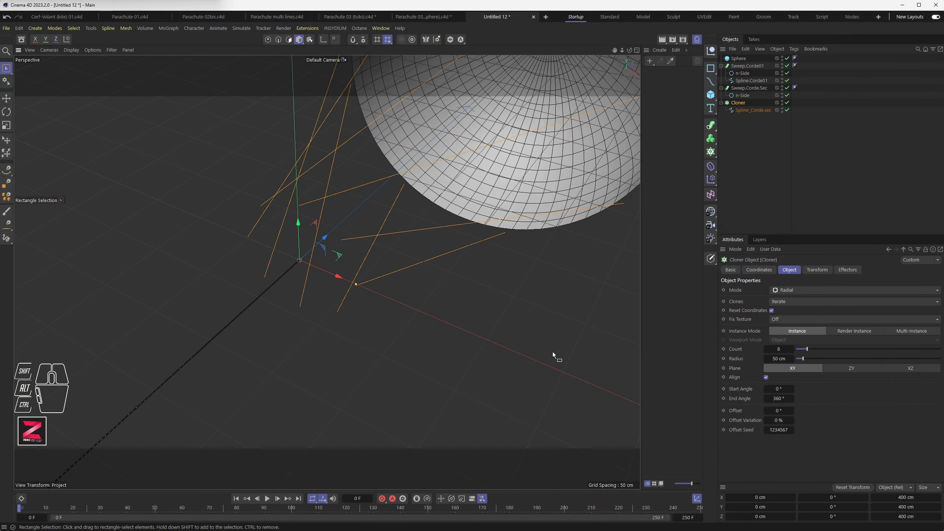
- Set the radial Cloner's radius to 0 cm and check how the cloned splines spread from the main cord to the canopy
drag(773, 358, 773, 358)
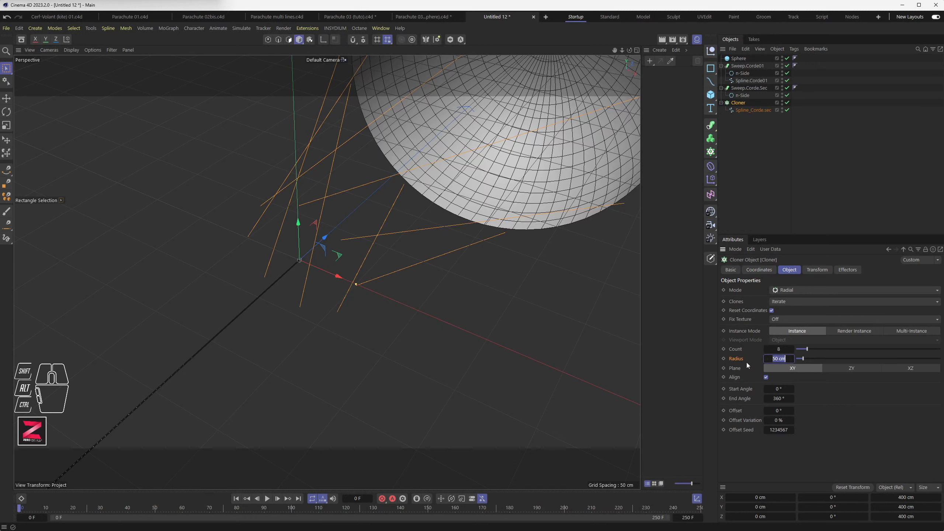
mouse_move(767, 354)
mouse_down()
mouse_move(780, 354)
mouse_move(773, 359)
mouse_up()
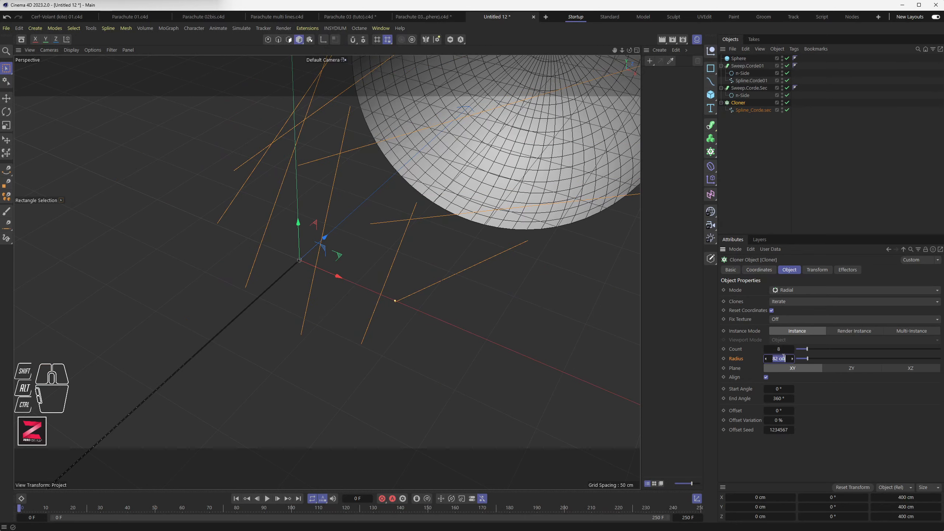
key(Return)
scroll(301, 260, up, 4)
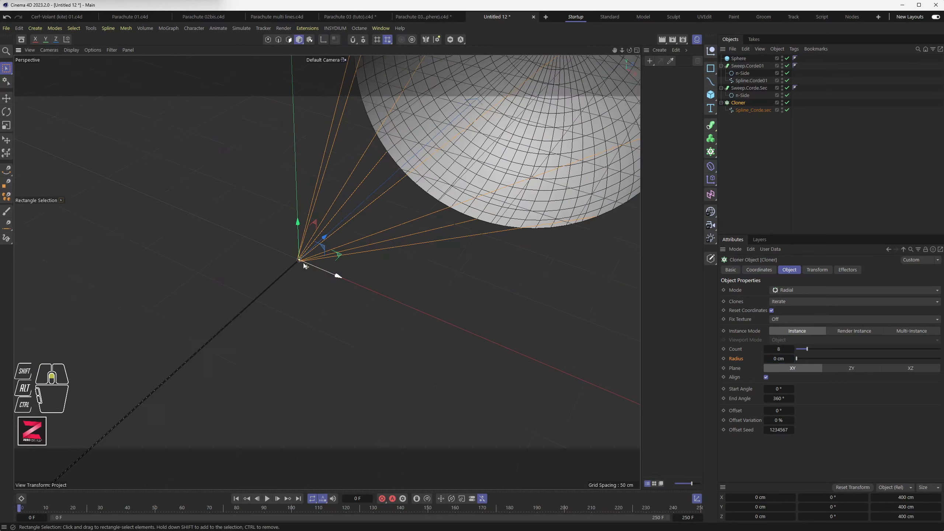
scroll(300, 260, up, 5)
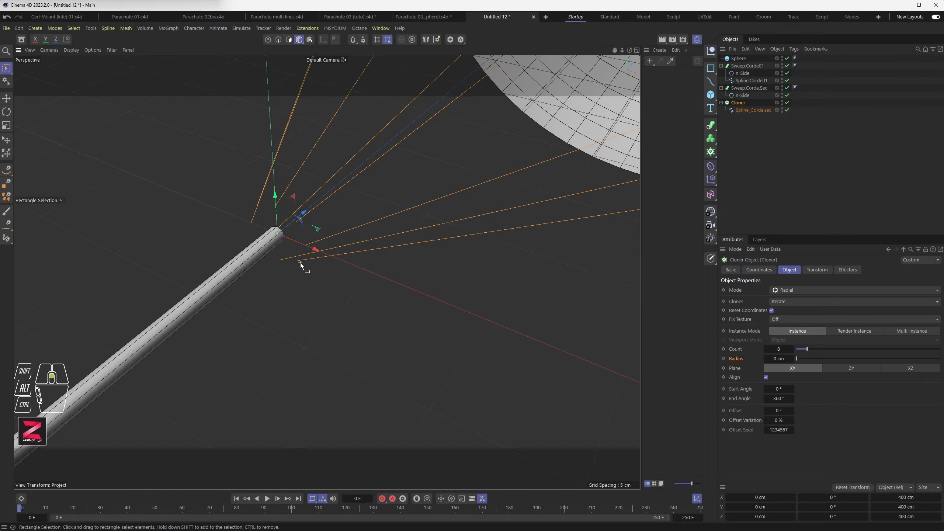
alt+drag(319, 269, 352, 283)
scroll(364, 293, down, 8)
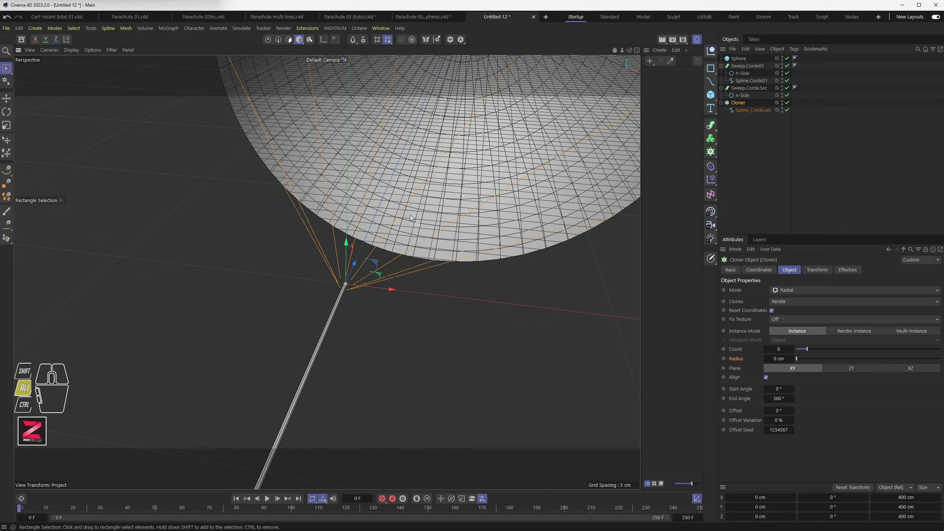
alt+middle_drag(412, 217, 339, 352)
alt+scroll(349, 323, down, 4)
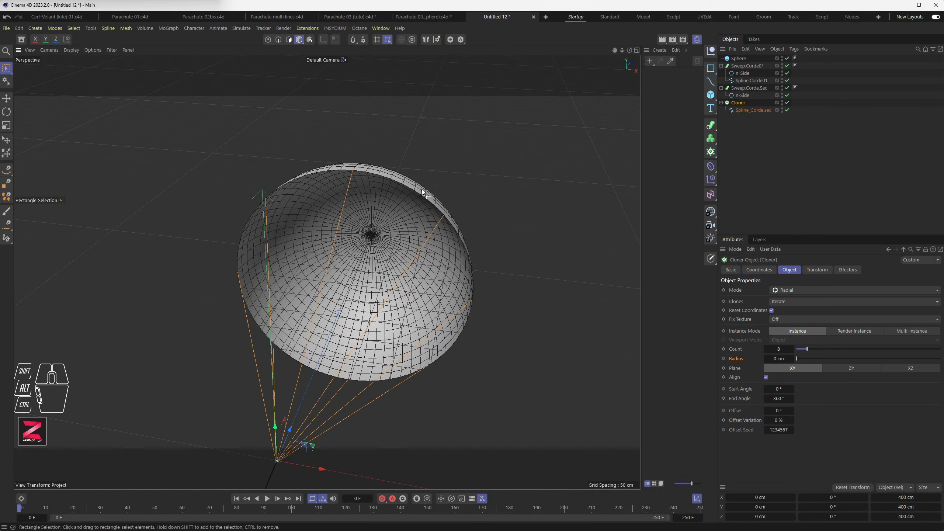
- Examine where the cloned cord splines meet the canopy rim, comparing the Sphere, Spline_Corde.sec and Cloner settings
scroll(433, 223, up, 6)
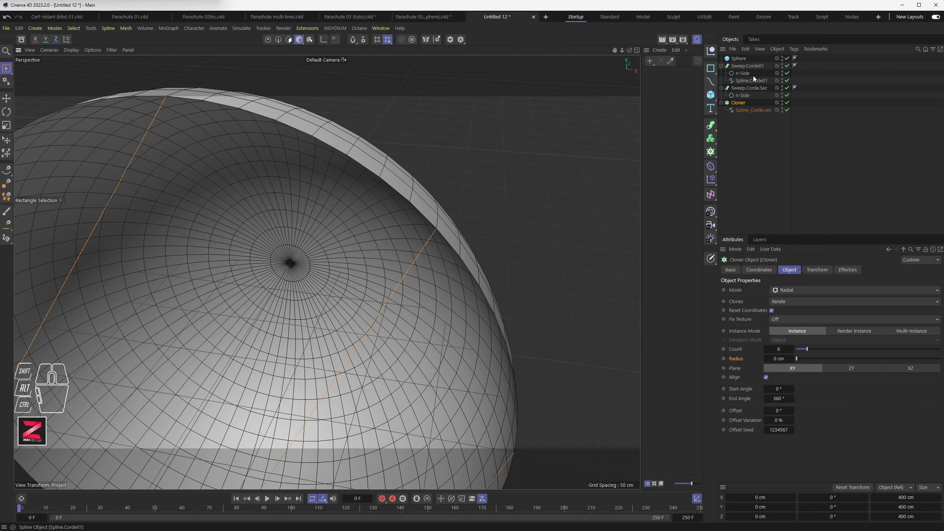
click(741, 59)
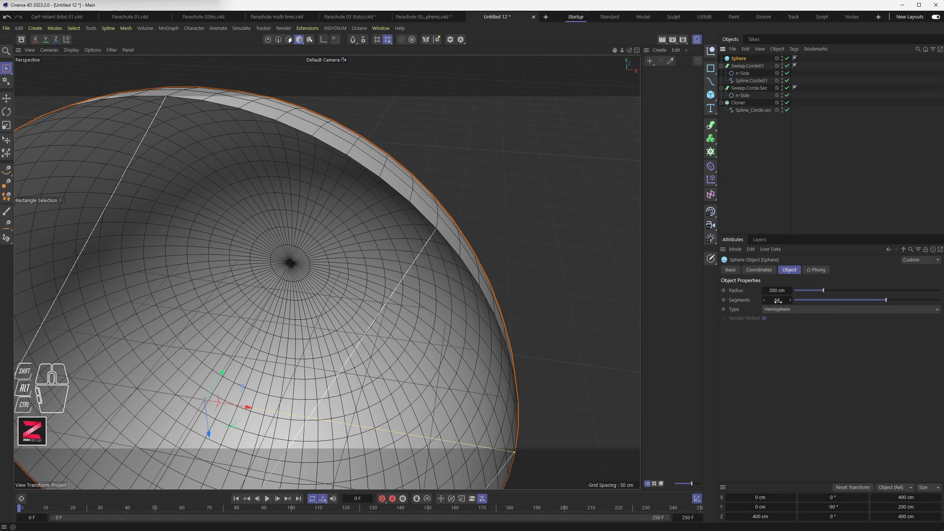
click(745, 111)
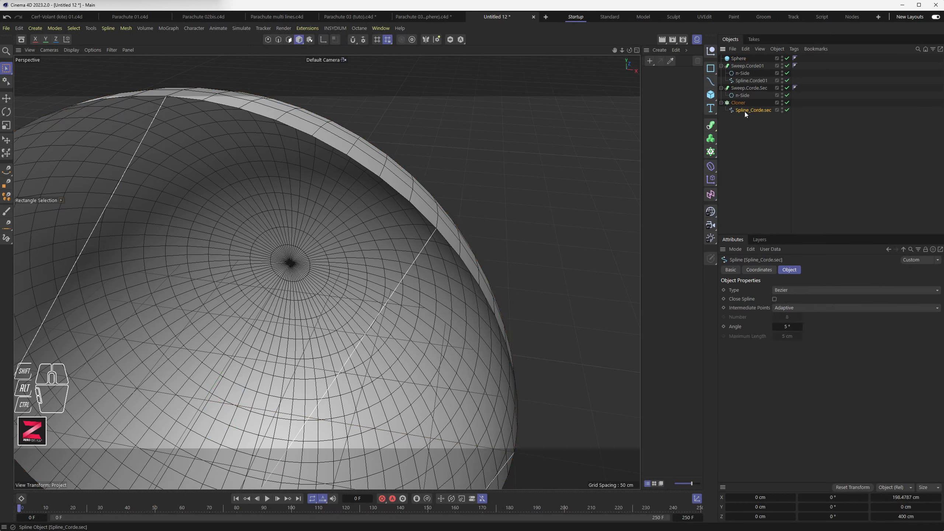
click(739, 102)
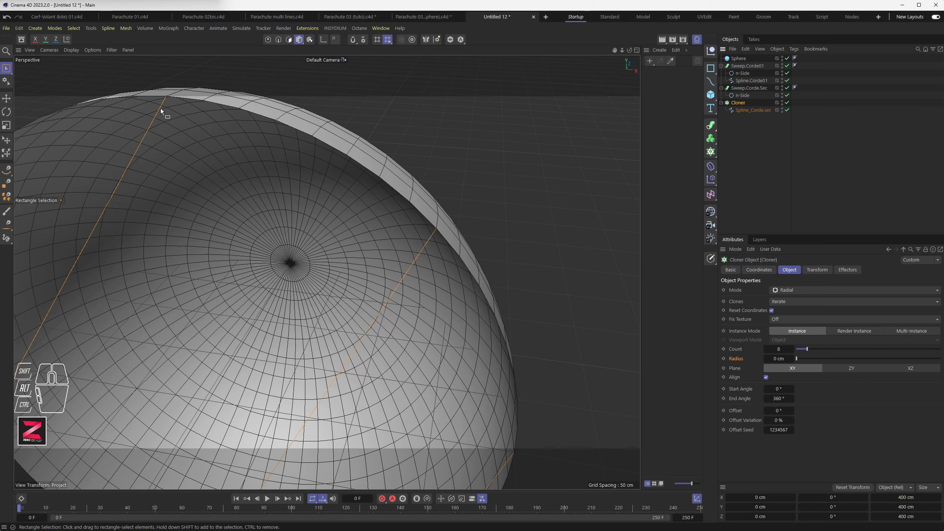
alt+drag(167, 99, 188, 156)
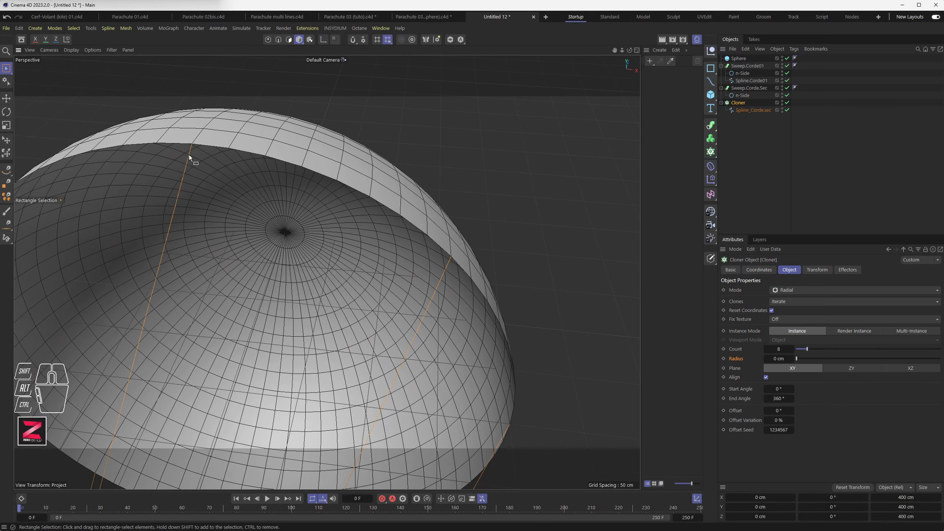
alt+drag(407, 261, 447, 435)
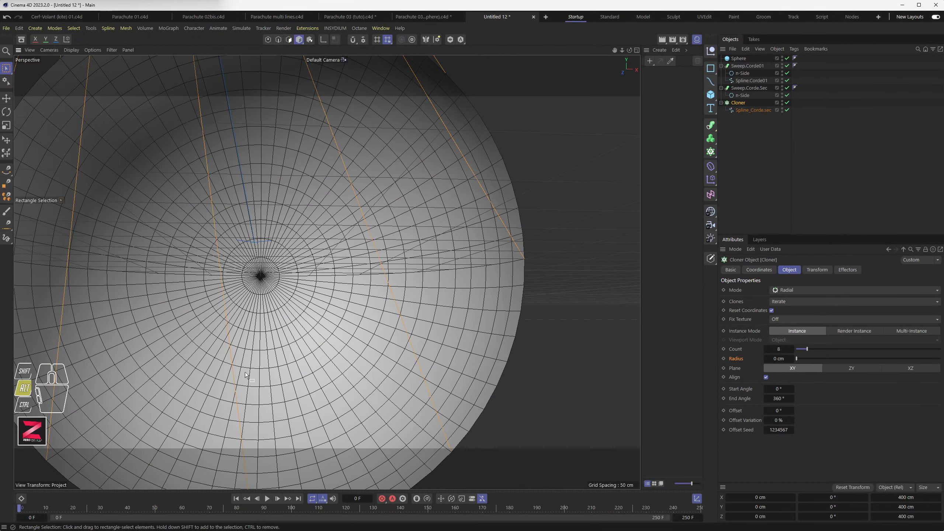
alt+drag(98, 418, 171, 332)
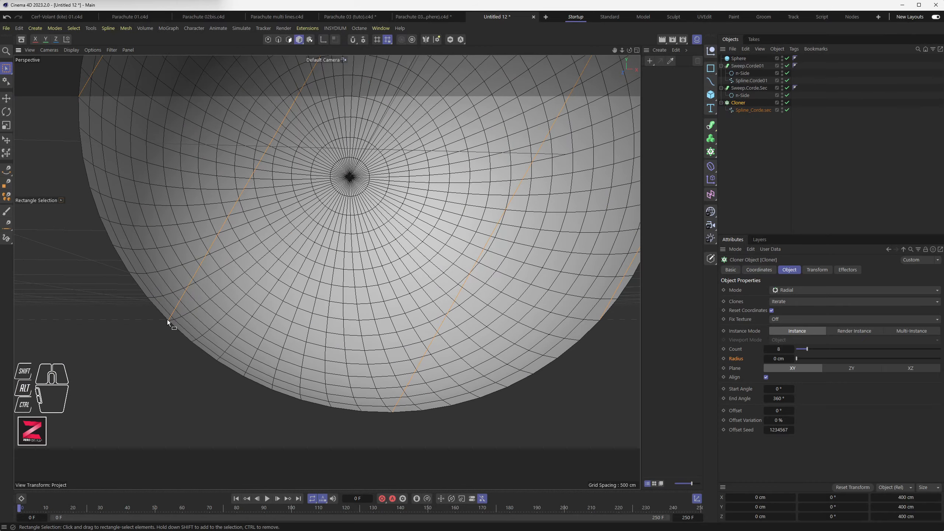
alt+drag(229, 232, 271, 263)
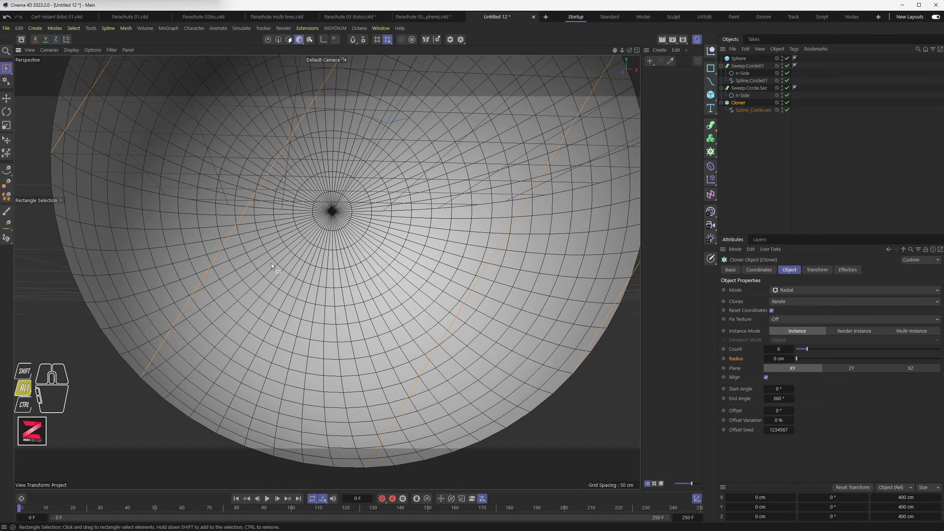
mouse_move(271, 262)
alt+middle_down()
mouse_move(252, 285)
mouse_move(282, 276)
alt+middle_up()
alt+drag(283, 278, 289, 276)
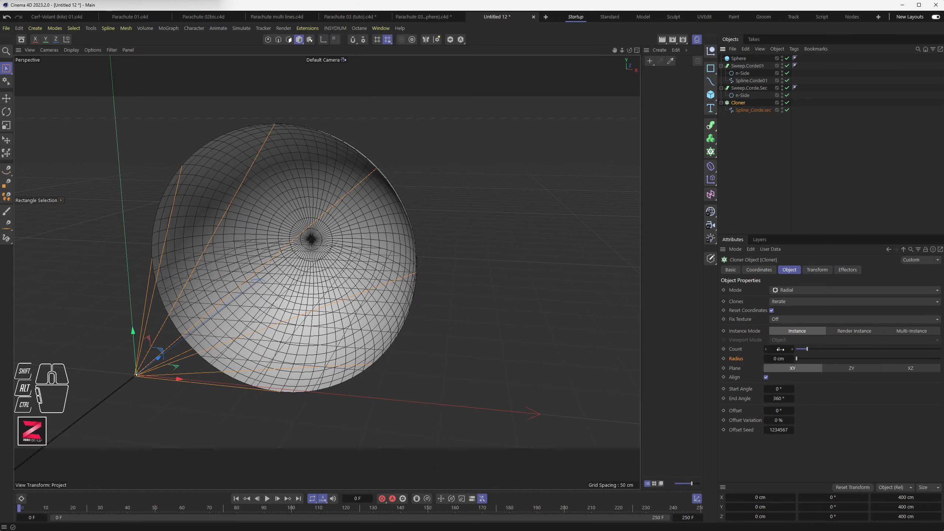
- Set the radial Cloner's count to 16 and check how the cords meet the canopy rim
click(780, 348)
key(Return)
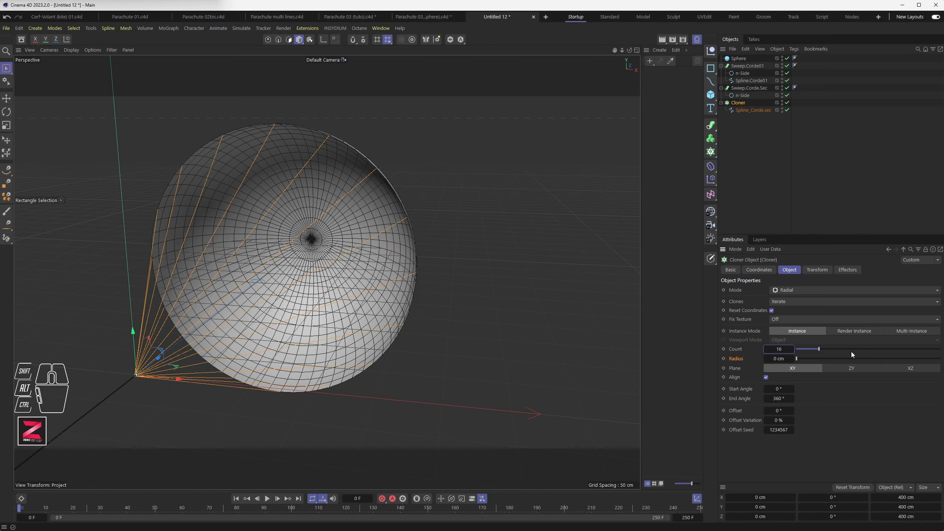
alt+drag(423, 213, 286, 145)
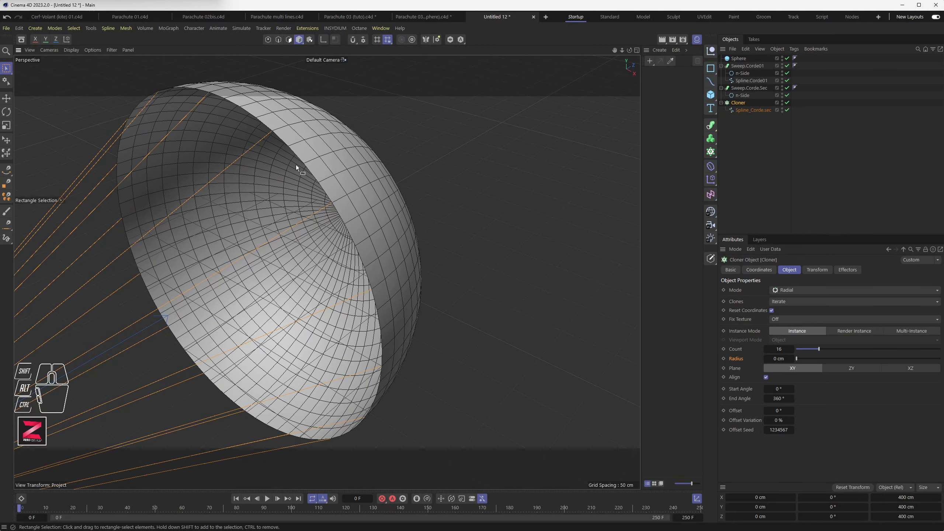
alt+drag(388, 281, 318, 294)
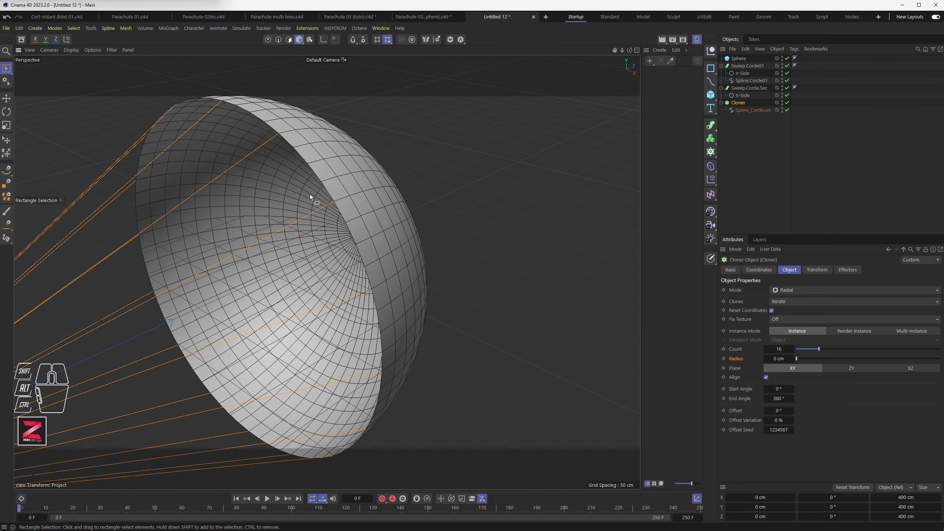
- Try the canopy Sphere with 32, 16 and 18 segments
click(738, 58)
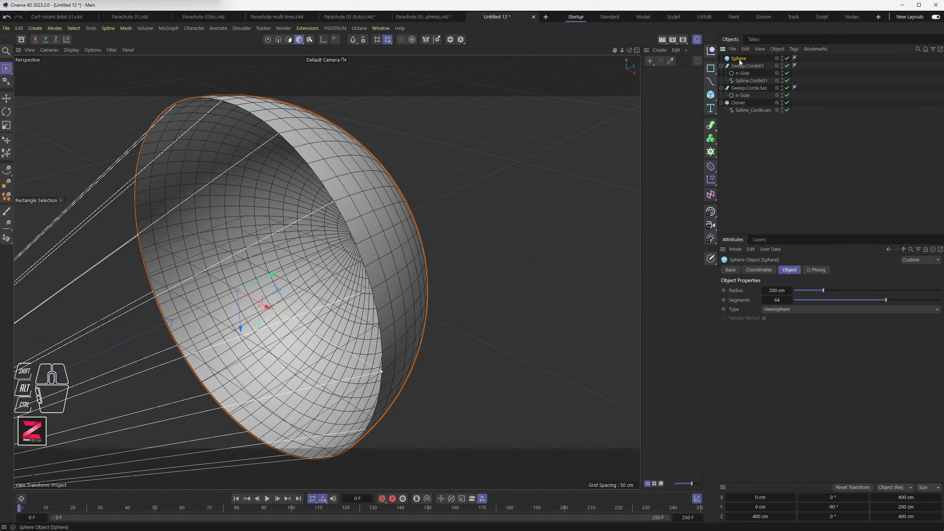
click(778, 300)
text(32)
key(Return)
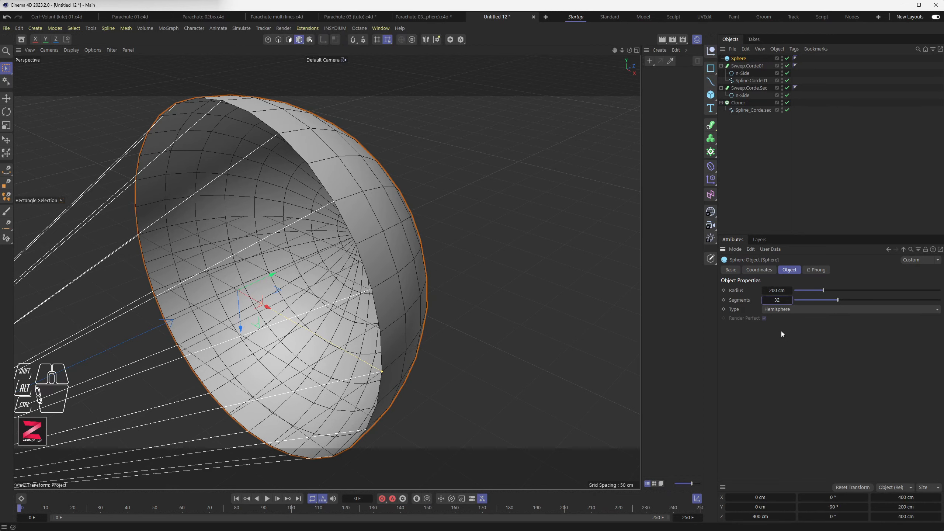
click(777, 300)
text(16)
key(Return)
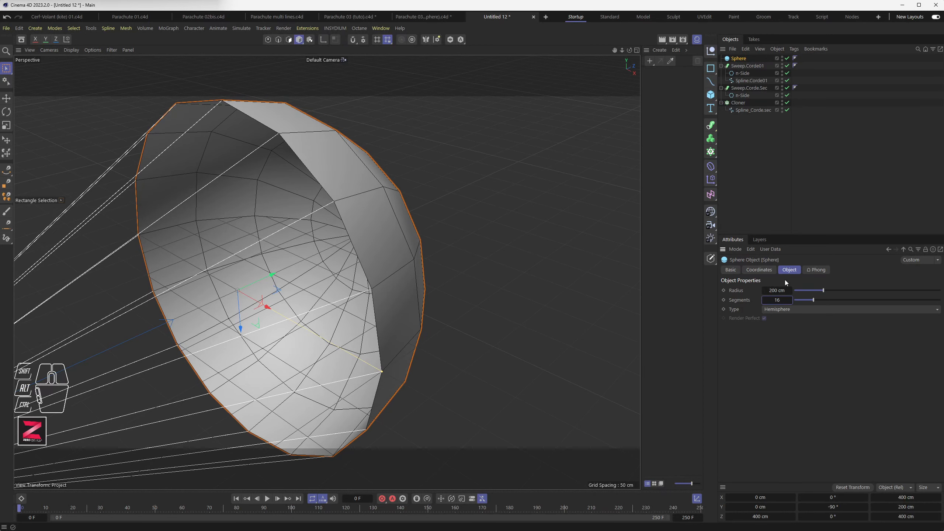
drag(780, 302, 783, 302)
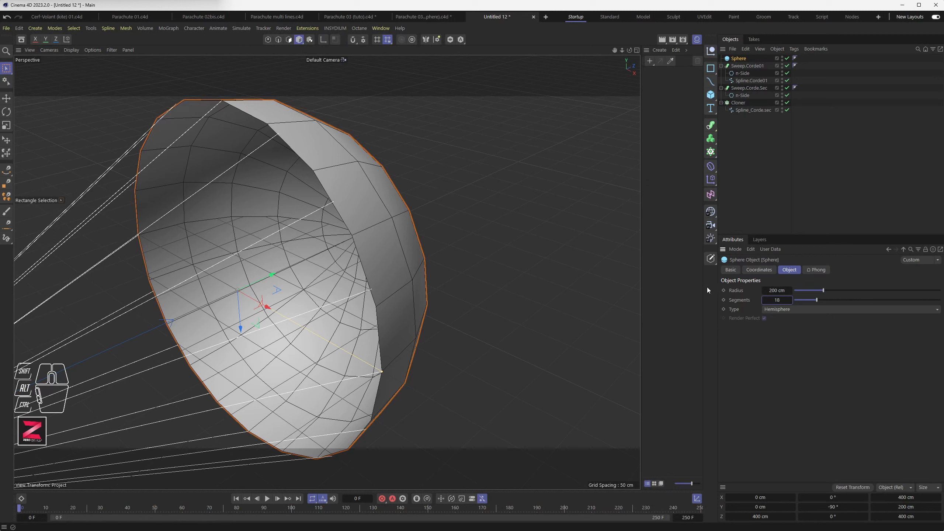
- Set the canopy Sphere's segments to 32 and check its mesh against the cord splines
click(780, 300)
text(32)
key(Return)
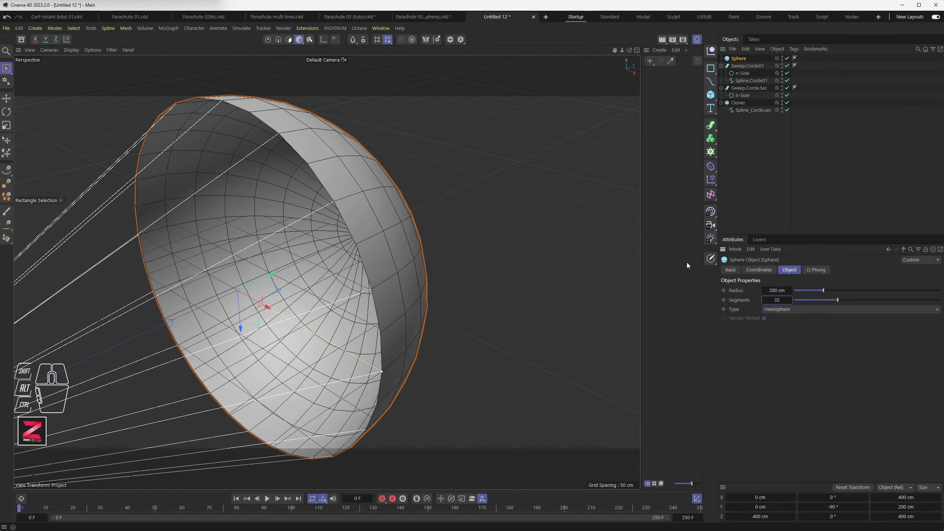
alt+drag(393, 270, 369, 289)
alt+scroll(369, 289, down, 3)
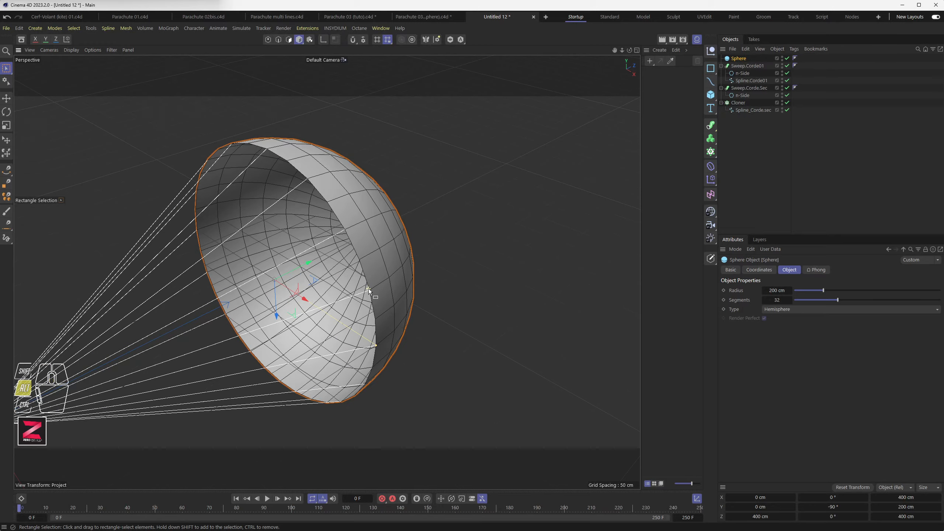
alt+middle_drag(205, 378, 376, 292)
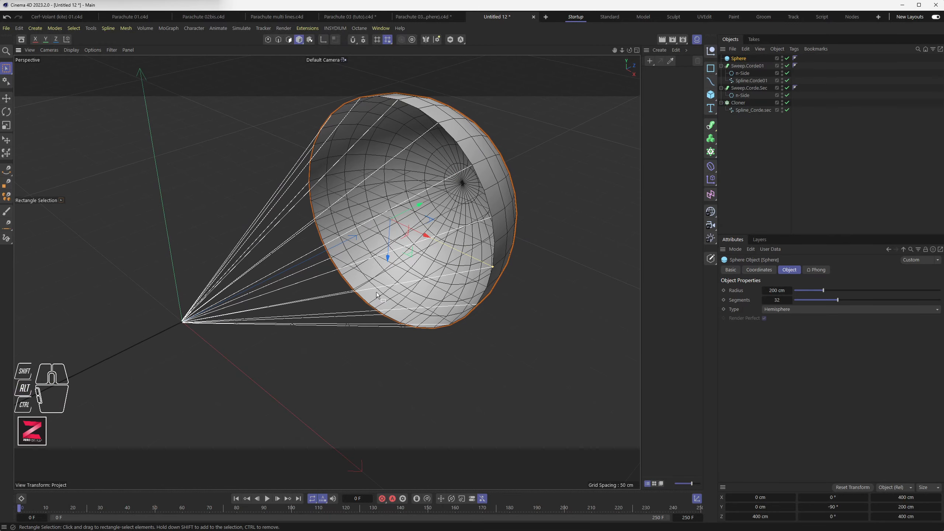
- Set the canopy Sphere's segments to 64 and check the whole parachute
click(778, 300)
text(64)
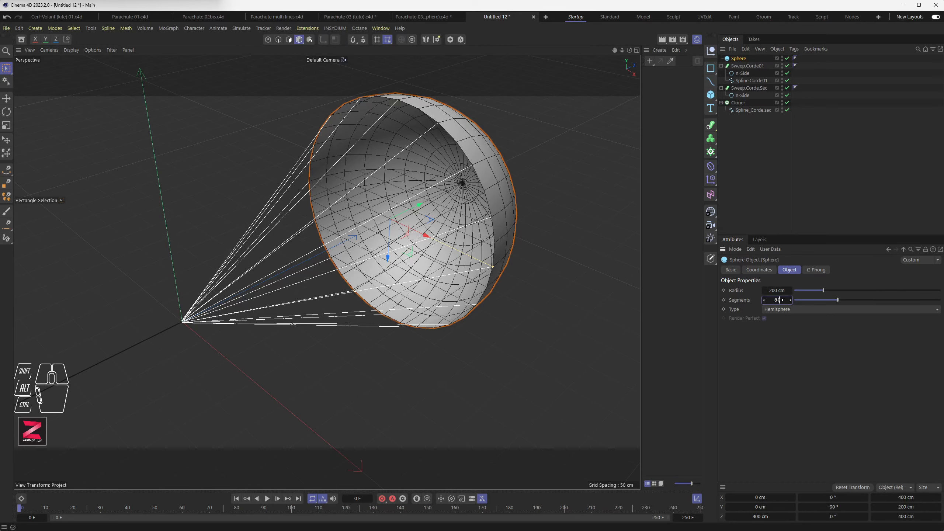
key(Return)
scroll(558, 148, up, 5)
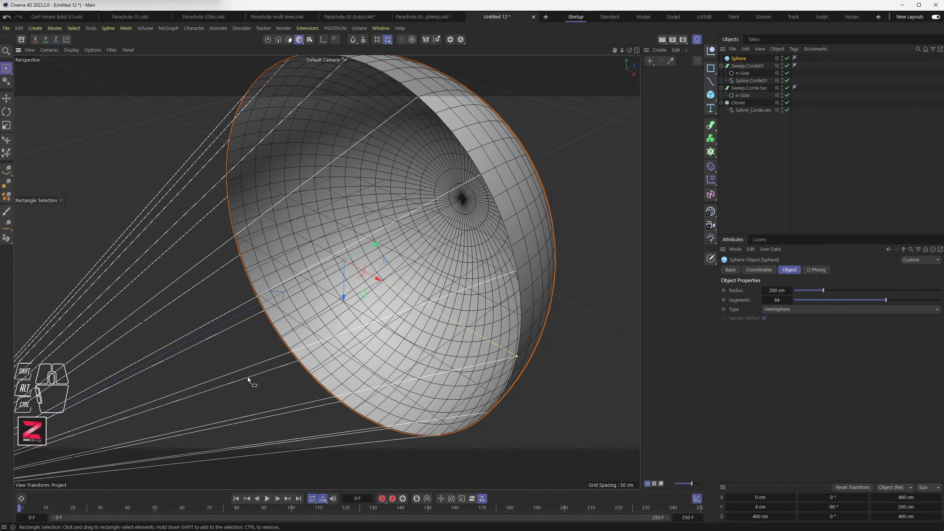
scroll(248, 376, down, 6)
alt+middle_drag(177, 399, 301, 315)
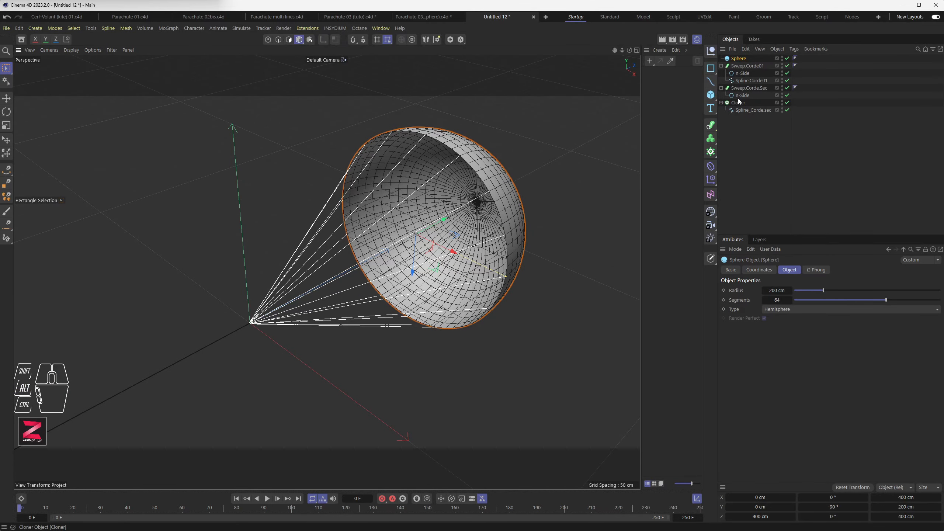
- Nest the Cloner inside Sweep.Corde.Sec below its n-Side and examine the swept cords where they meet the main cord
click(747, 87)
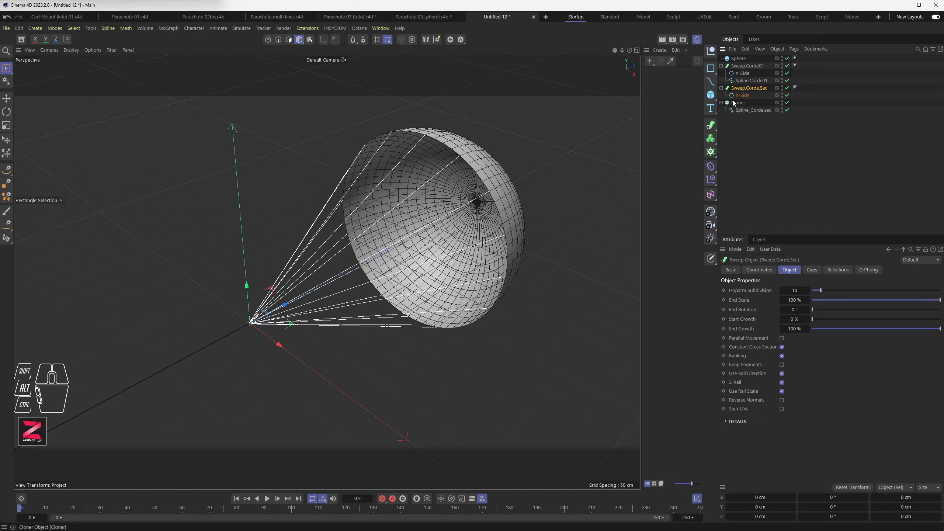
drag(734, 103, 743, 99)
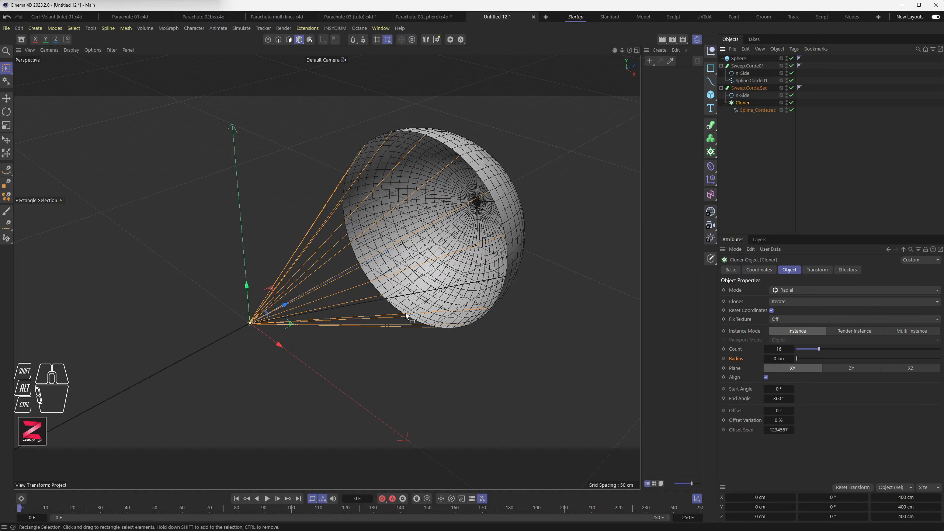
alt+drag(346, 338, 375, 334)
click(357, 340)
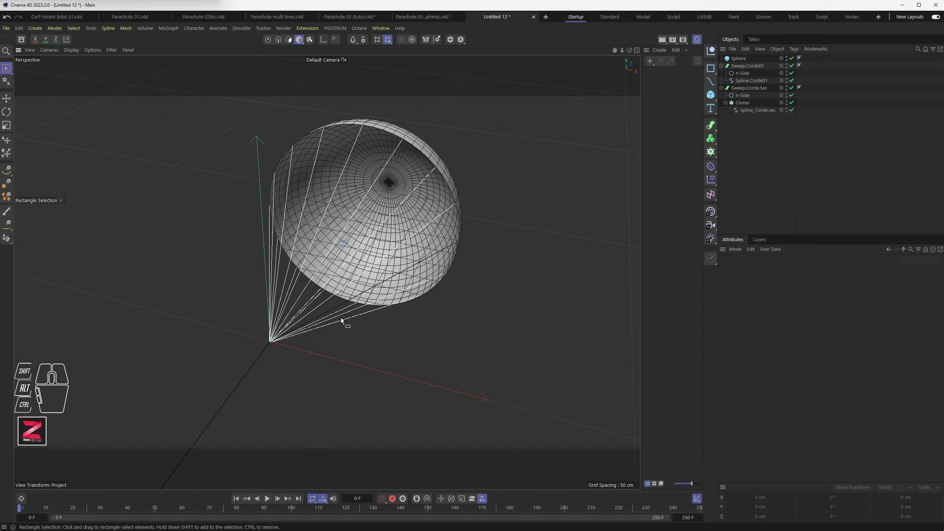
scroll(335, 314, up, 4)
scroll(313, 316, up, 8)
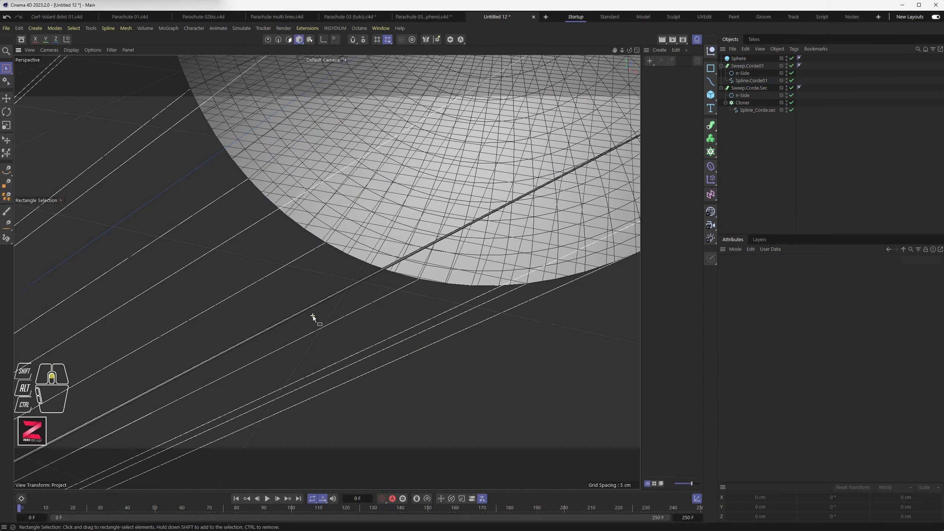
scroll(312, 316, down, 8)
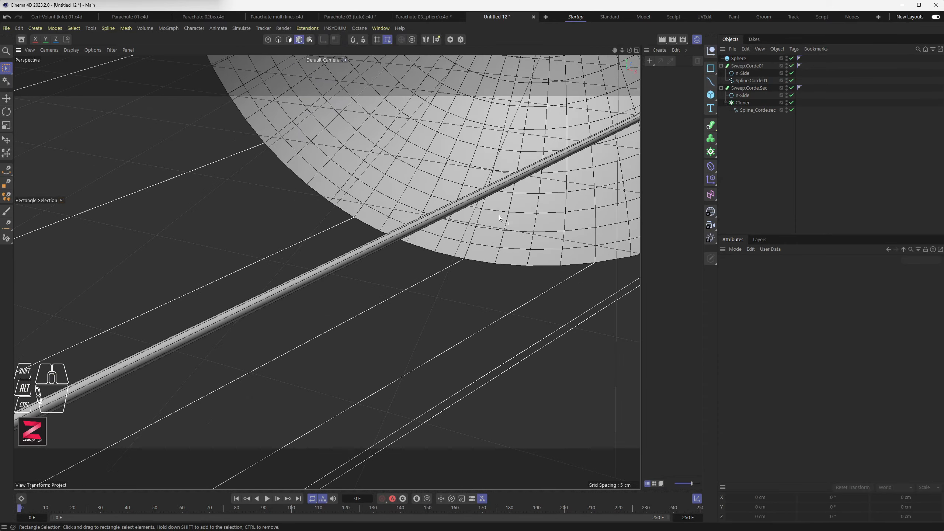
scroll(261, 333, up, 8)
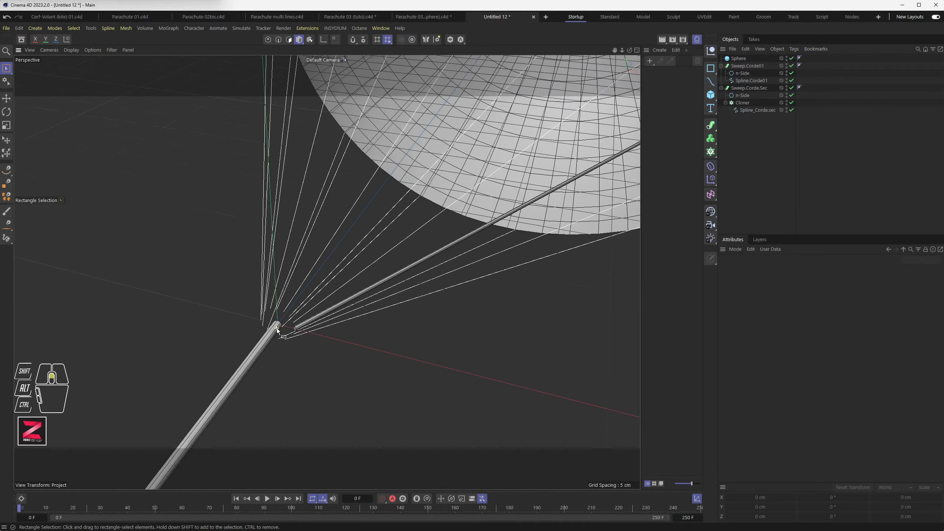
mouse_move(287, 323)
alt+mouse_down()
mouse_move(311, 312)
mouse_move(301, 274)
mouse_move(299, 320)
mouse_move(287, 325)
mouse_move(287, 313)
alt+mouse_up()
scroll(326, 284, down, 5)
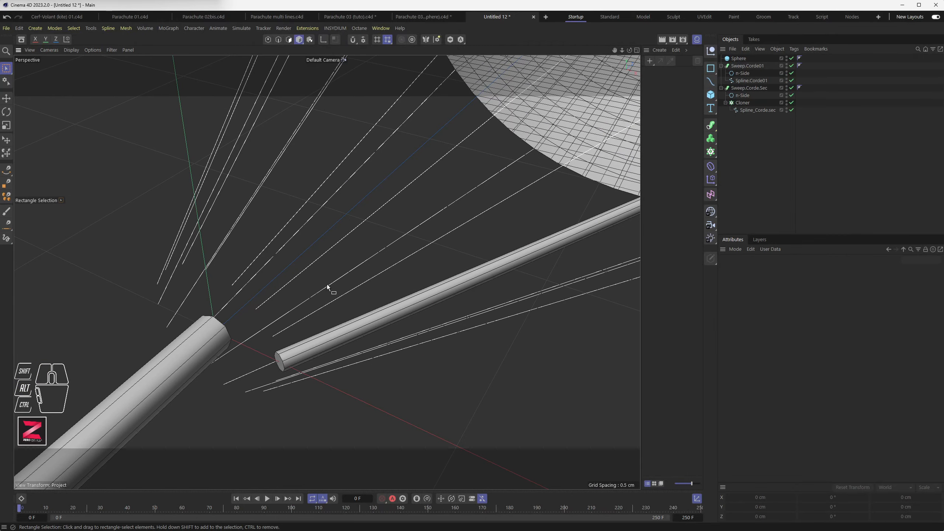
- Move the n-Side profile of Sweep.Corde.Sec about 2.9 cm in the negative X direction
click(742, 88)
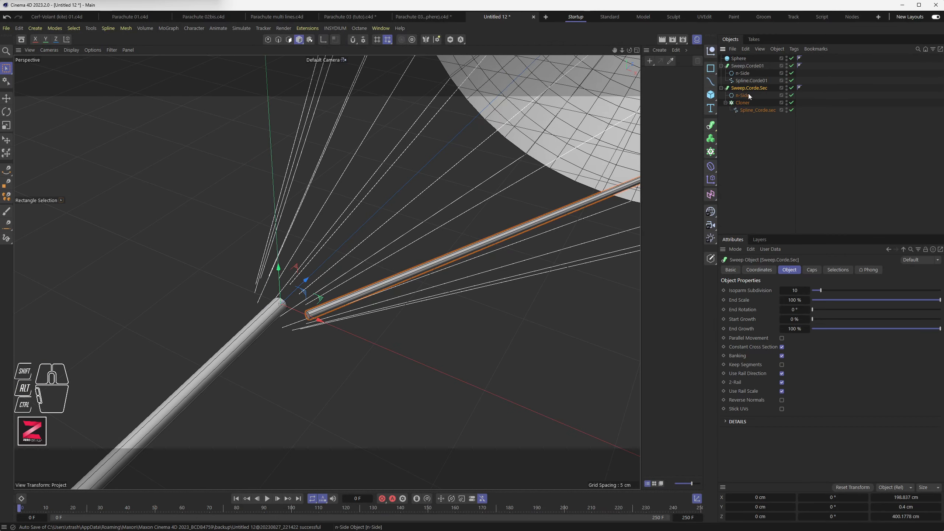
click(742, 95)
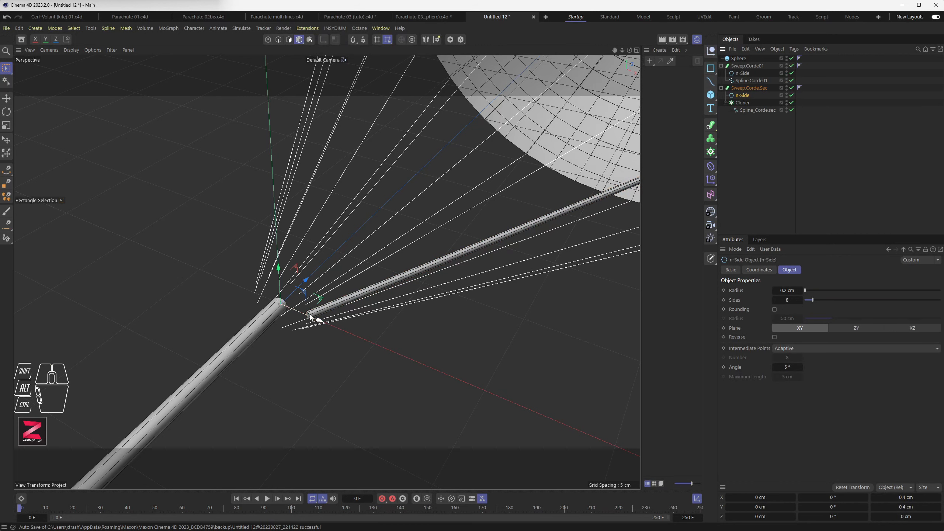
drag(314, 317, 262, 298)
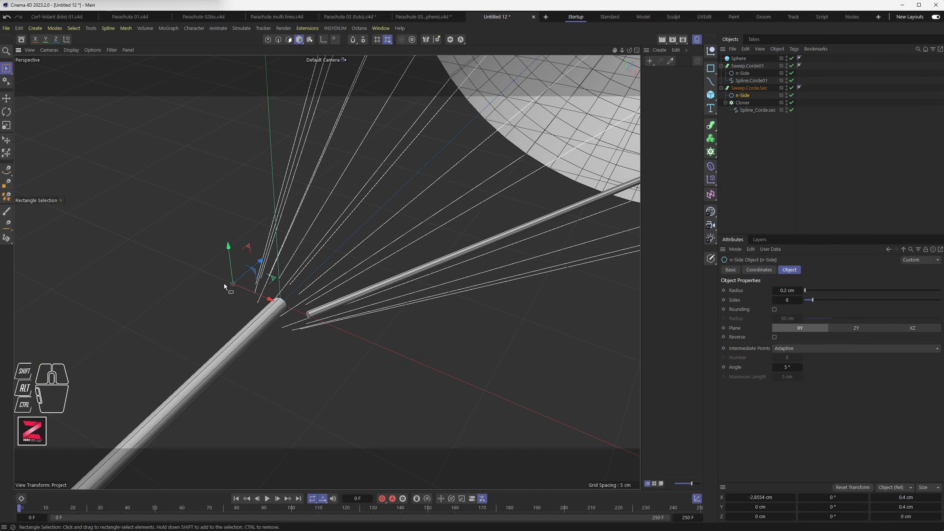
- Temporarily disable Sweep.Corde.Sec to inspect its n-Side profile beside the main cord, and re-enable the sweep
click(792, 88)
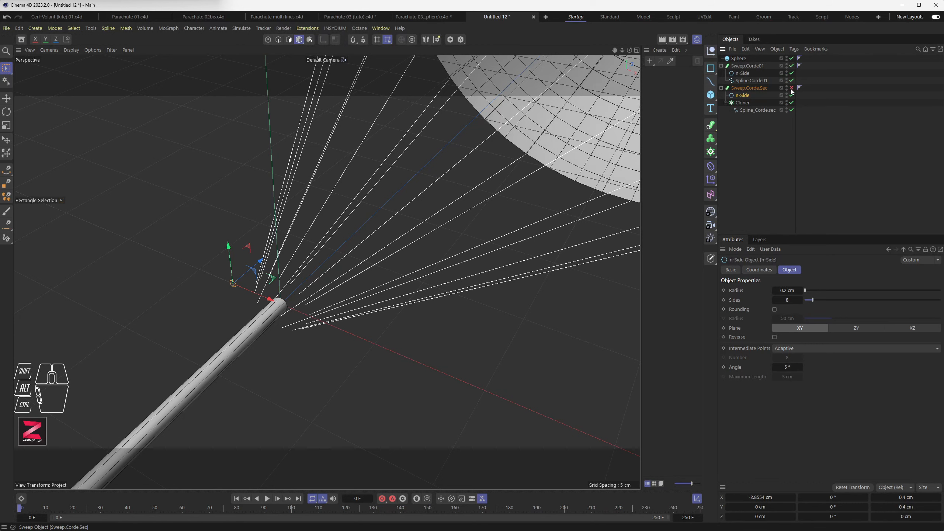
scroll(250, 282, up, 3)
scroll(249, 283, up, 1)
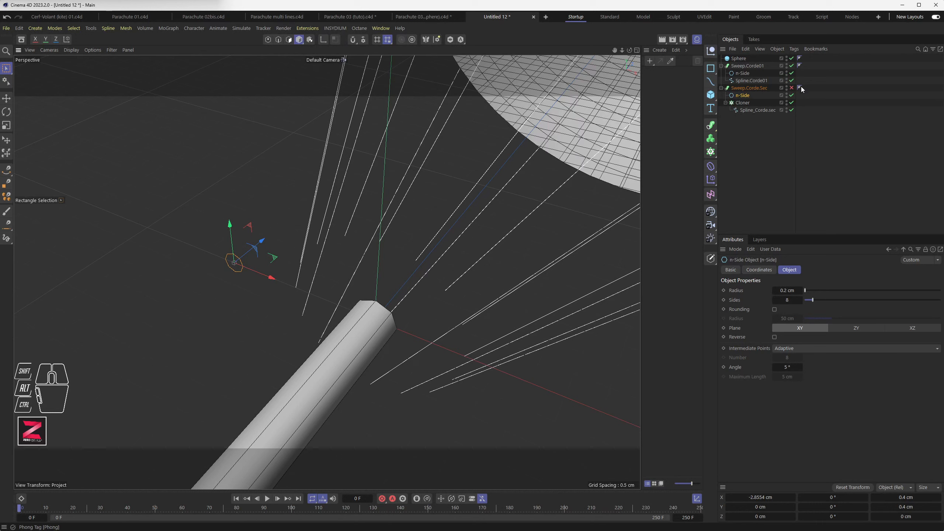
key(ctrl+z)
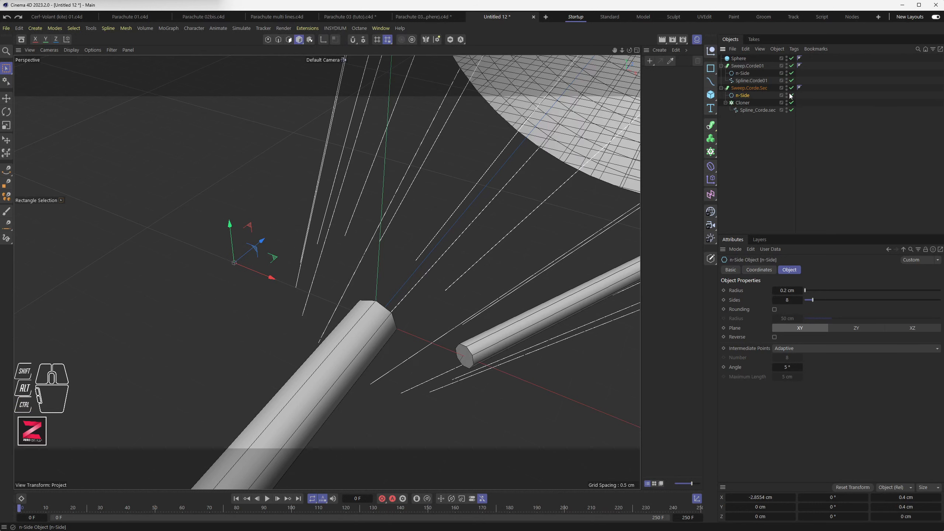
- Compare the cords with Sweep.Corde.Sec disabled and enabled, and inspect its n-Side and Spline_Corde.sec objects
click(791, 88)
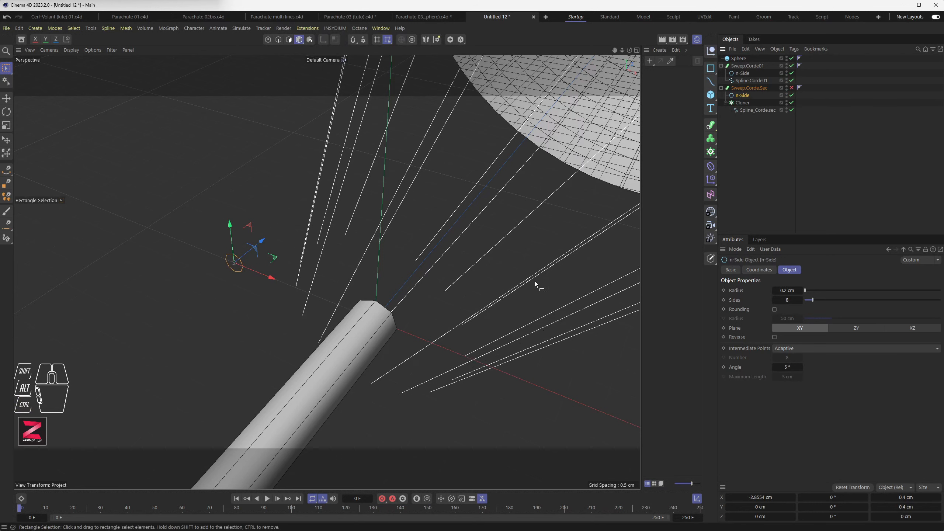
click(792, 89)
alt+drag(629, 237, 326, 262)
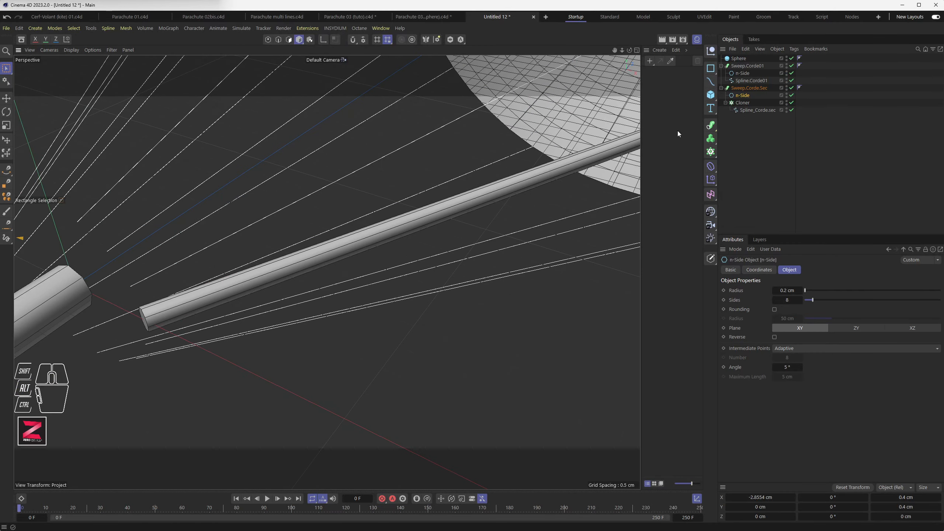
click(741, 88)
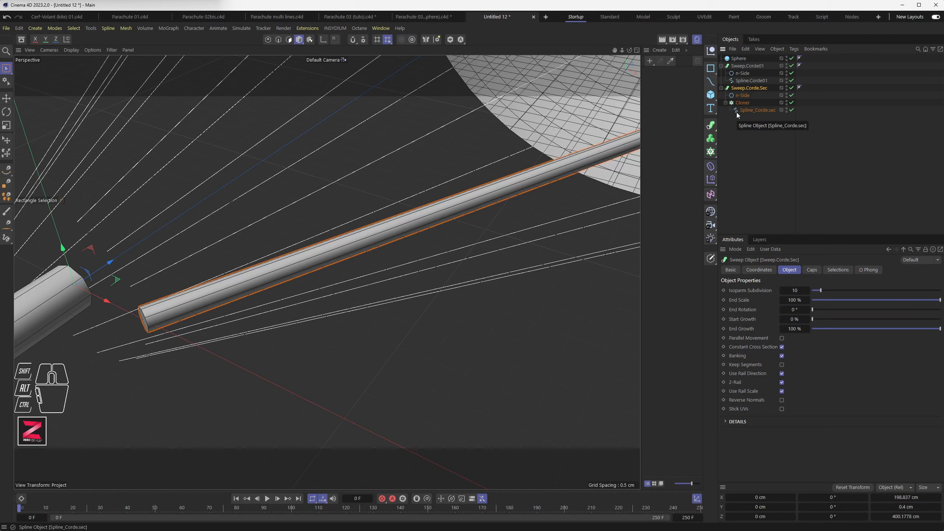
click(742, 96)
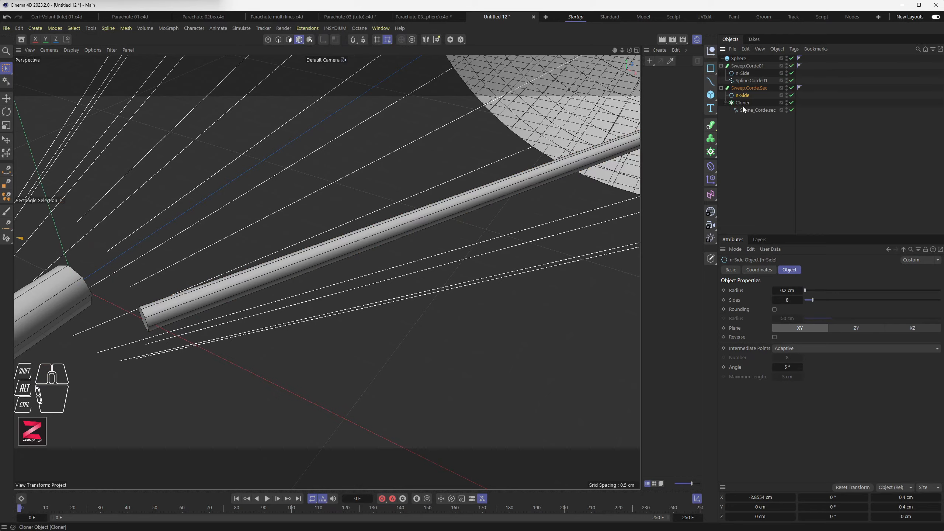
click(747, 110)
alt+drag(301, 299, 330, 296)
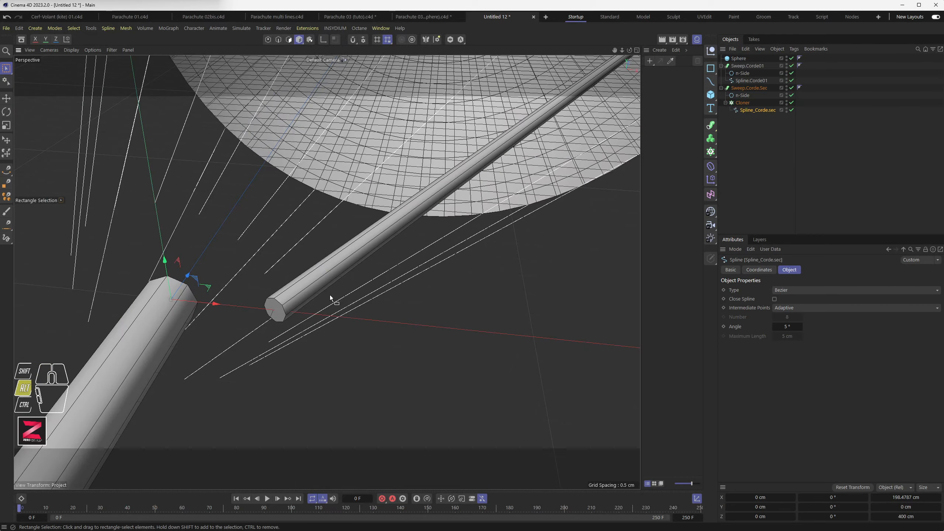
- Examine the cloned secondary cords from the canopy down to the end of the main cord
scroll(332, 290, down, 8)
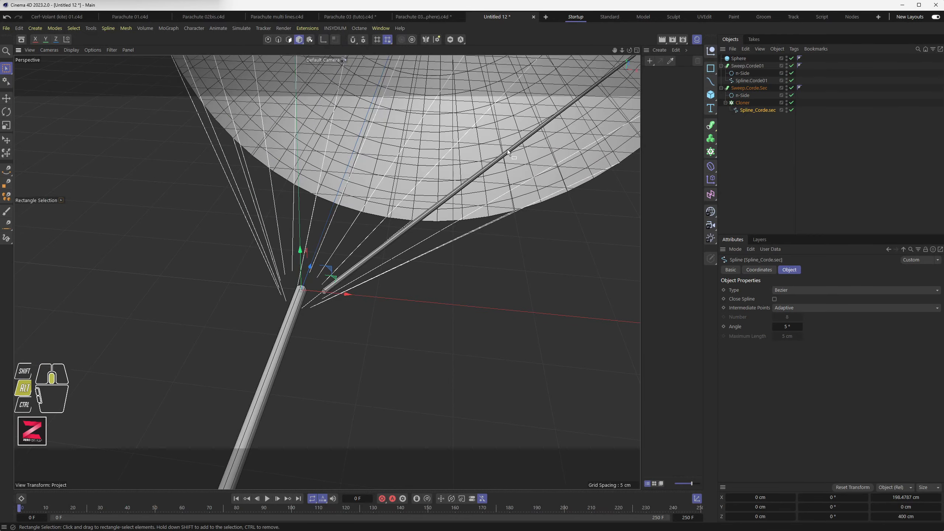
alt+middle_drag(507, 149, 466, 239)
alt+scroll(466, 239, down, 8)
alt+drag(442, 285, 436, 262)
alt+middle_drag(464, 210, 448, 237)
alt+scroll(446, 232, down, 3)
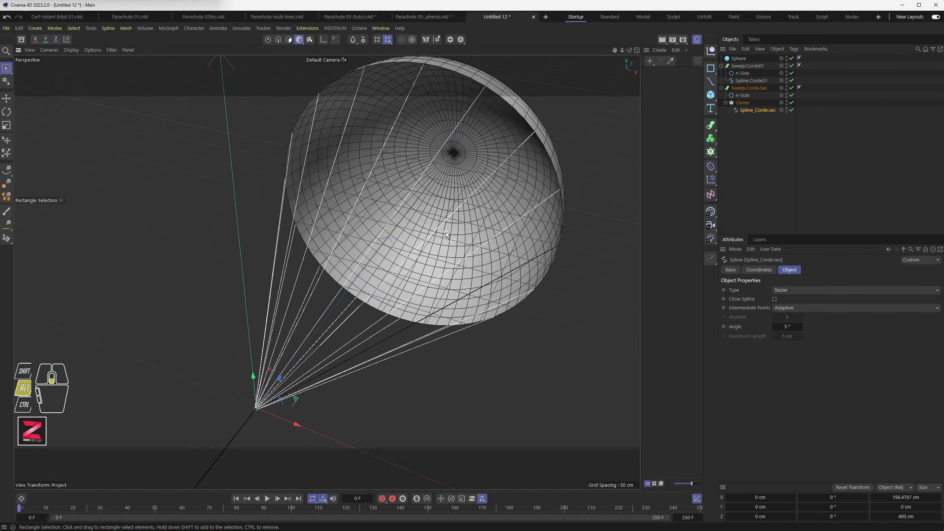
alt+drag(413, 237, 409, 220)
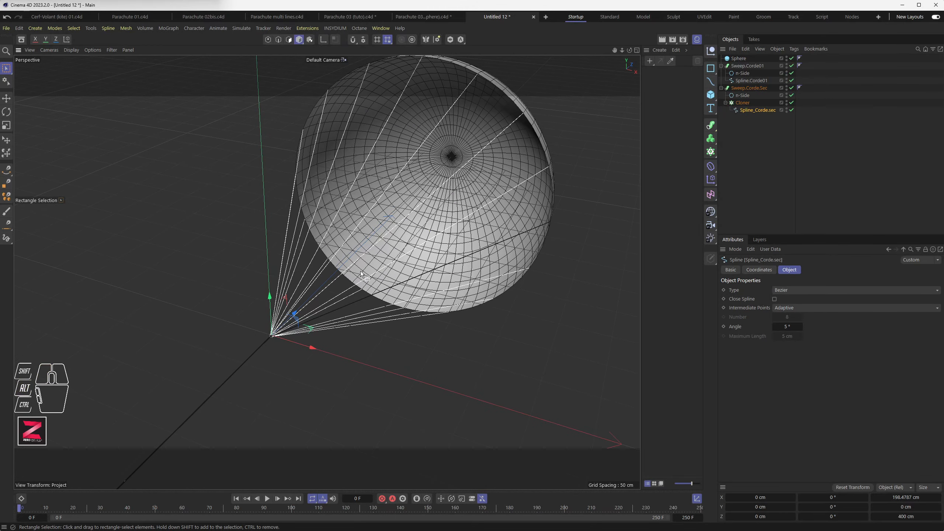
scroll(340, 297, up, 8)
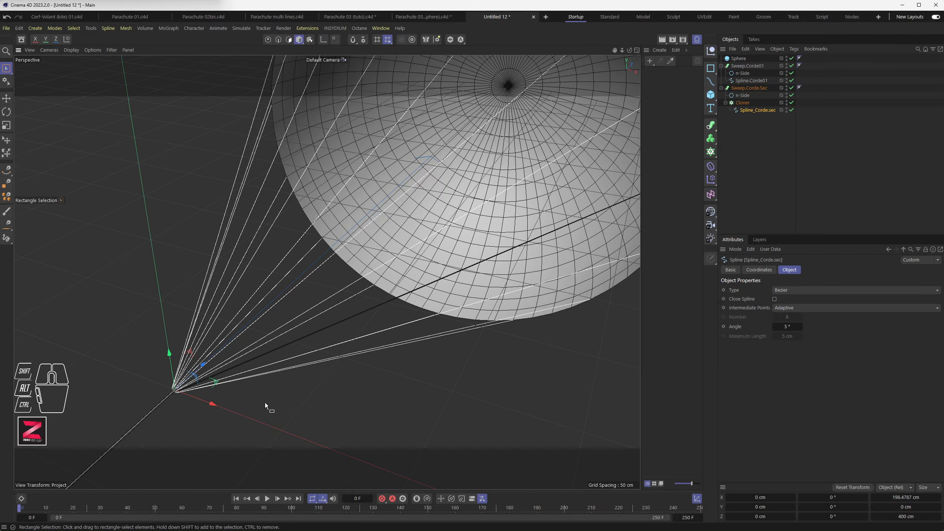
drag(72, 49, 75, 75)
scroll(244, 357, up, 10)
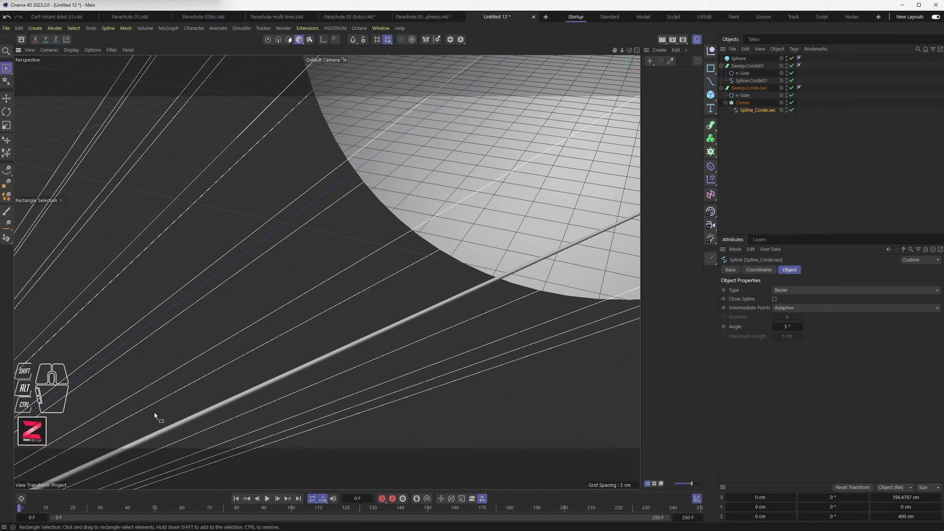
scroll(278, 320, up, 10)
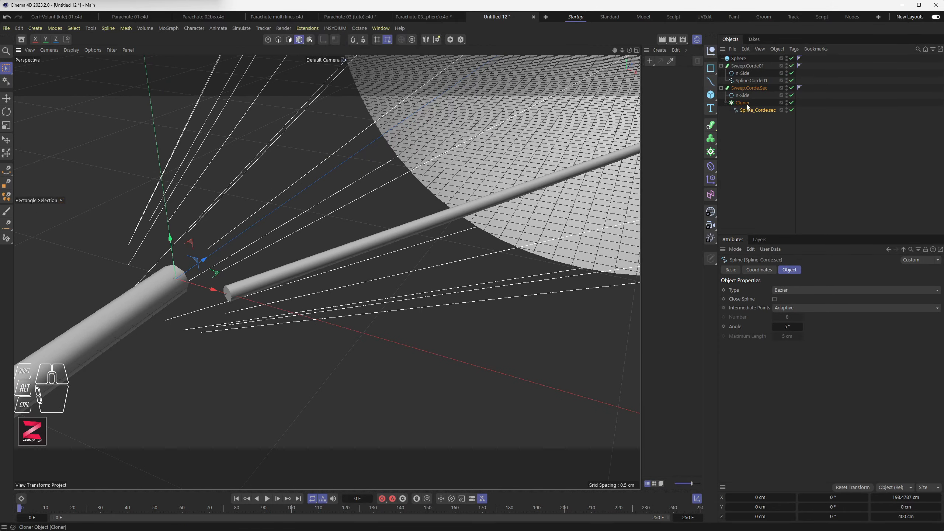
- Add a Connect object, put the Cloner inside it, and nest the Connect inside Sweep.Corde.Sec below its n-Side
click(751, 152)
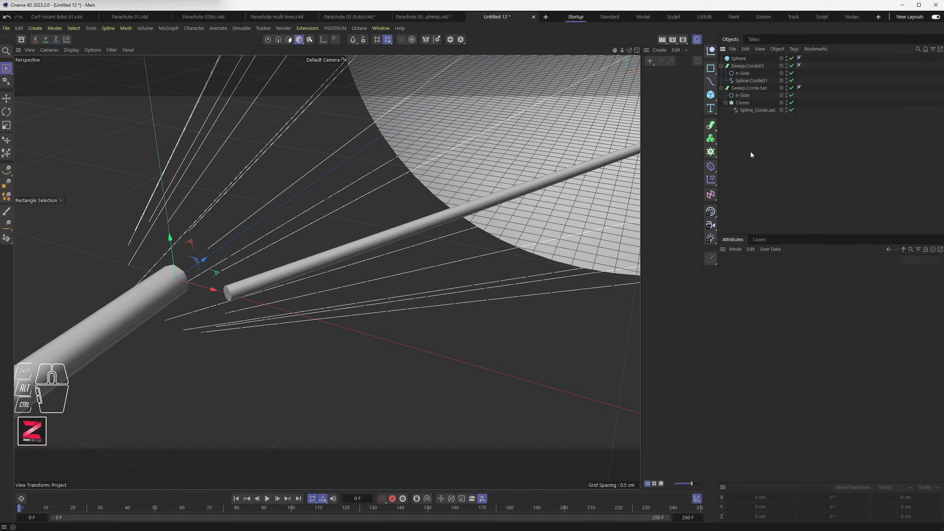
click(711, 126)
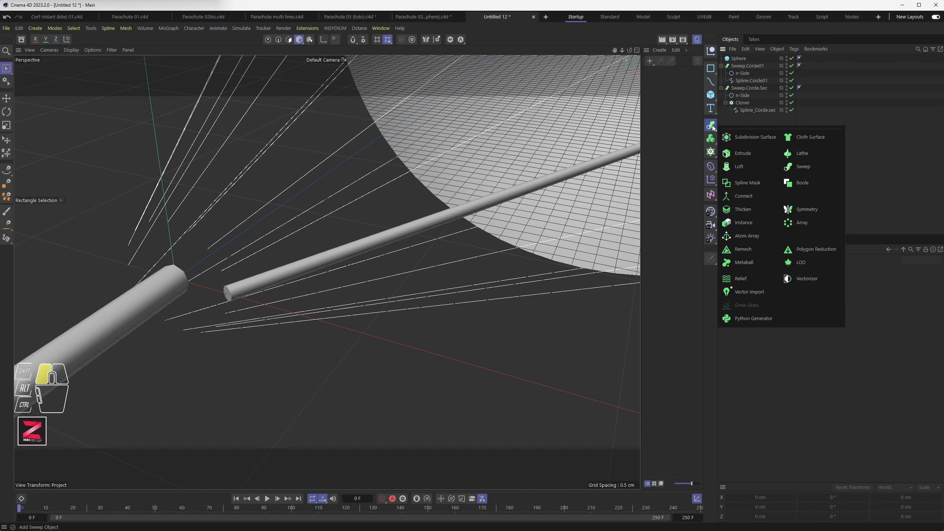
click(754, 195)
drag(747, 103, 744, 117)
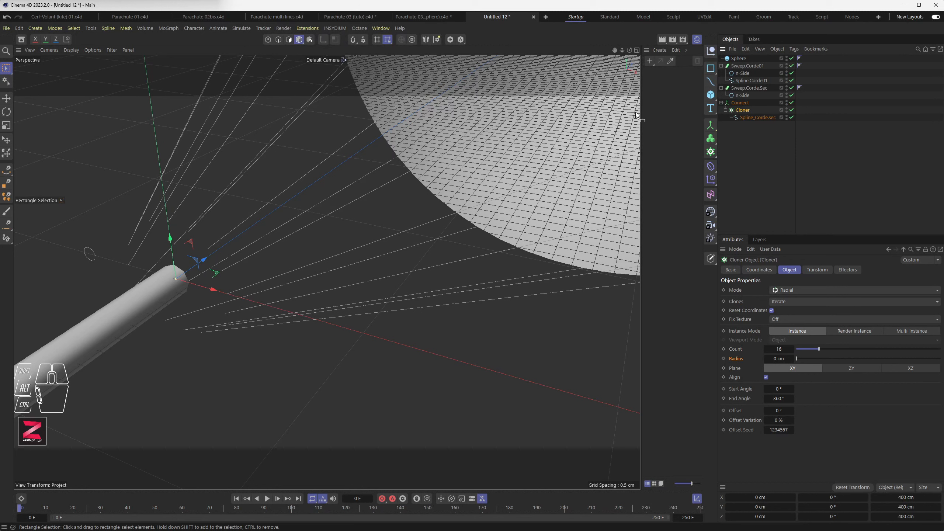
click(740, 106)
drag(742, 103, 746, 100)
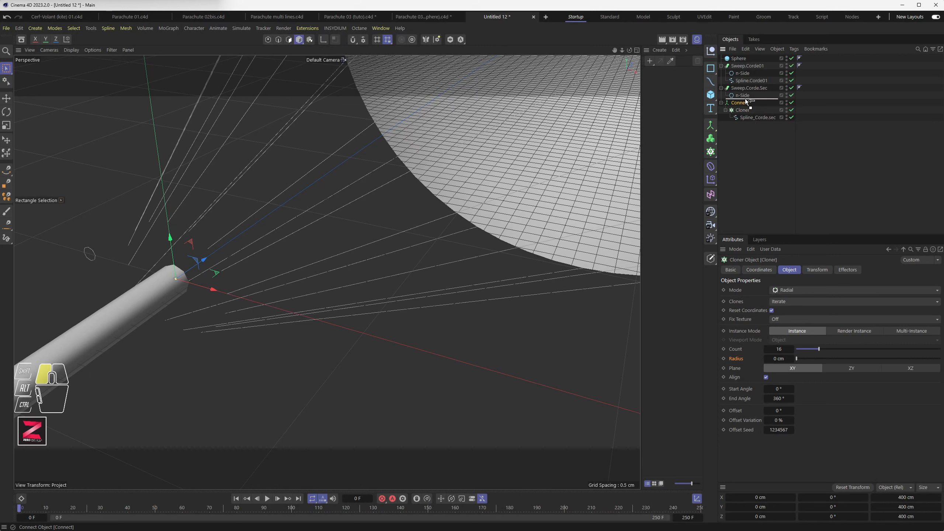
drag(746, 100, 747, 101)
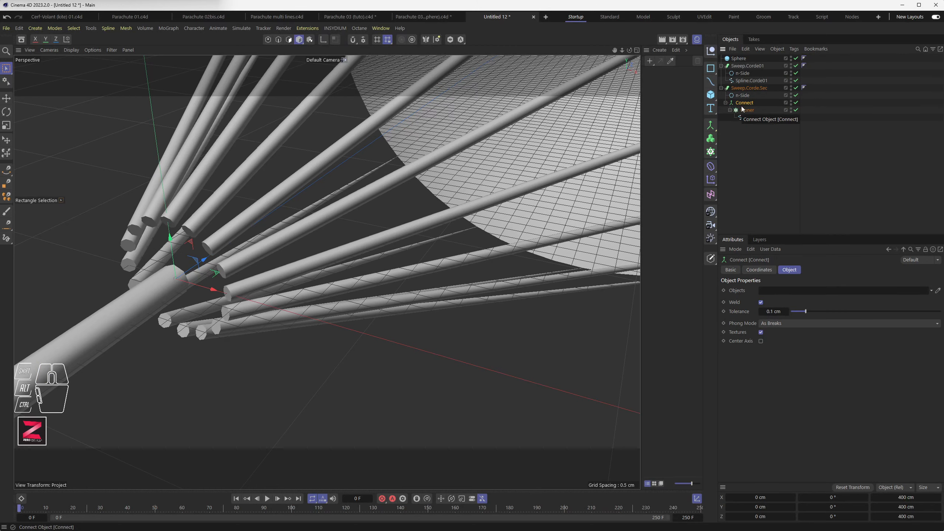
- Move the Spline_Corde.sec point near the main cord inward to X 0.9884 cm and inspect the cord ends up close
alt+drag(373, 231, 264, 267)
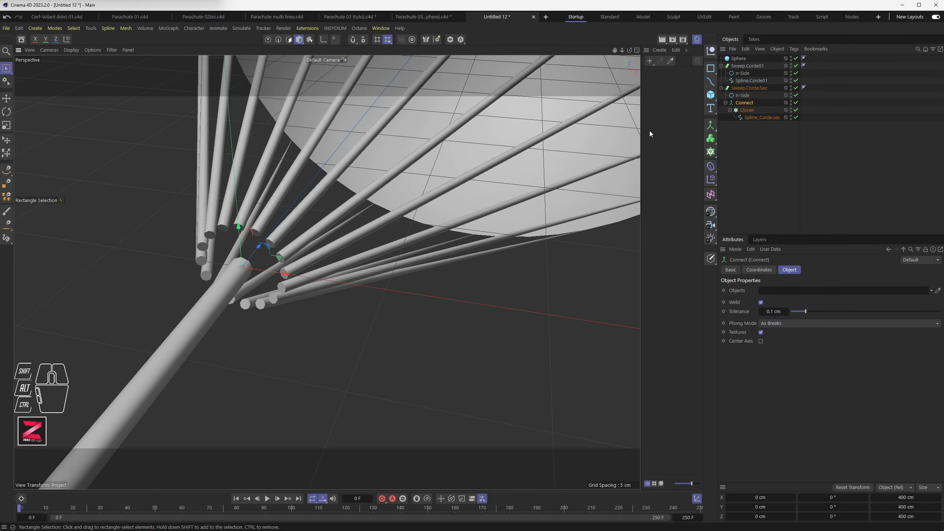
click(759, 119)
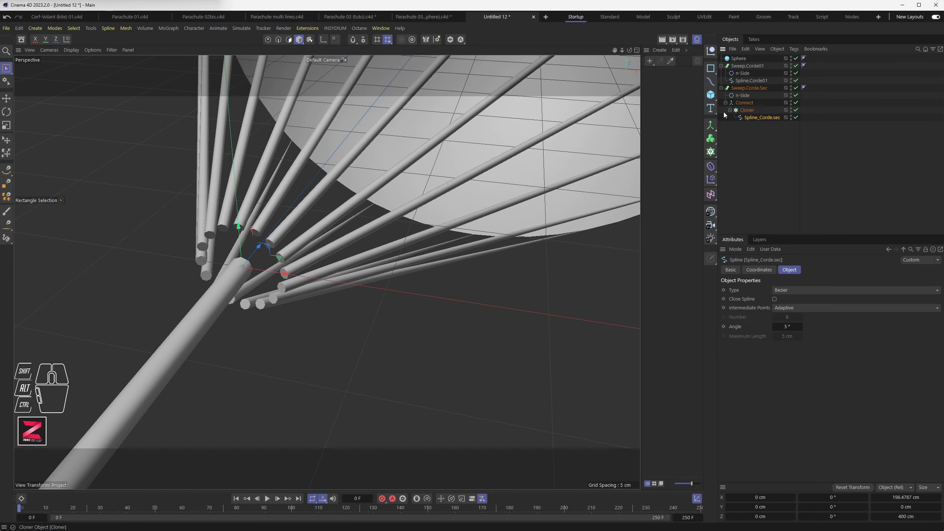
click(268, 39)
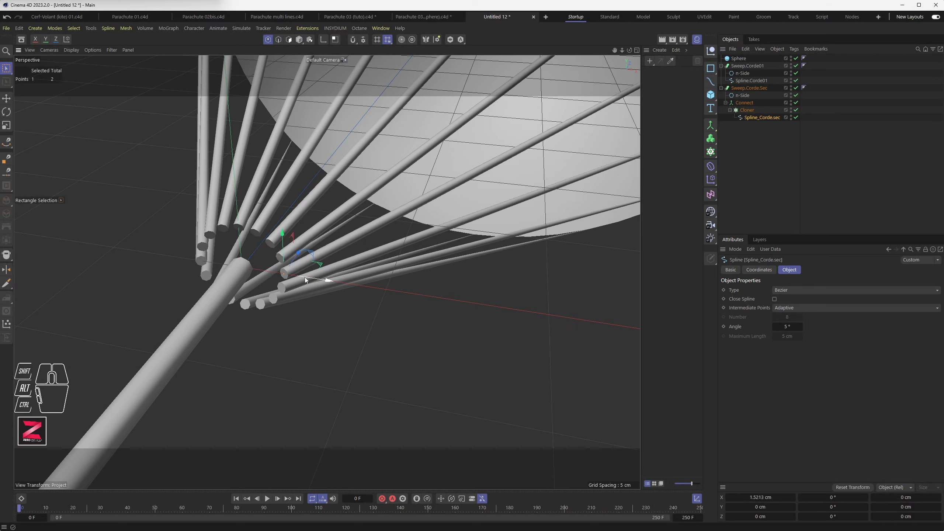
drag(305, 280, 264, 278)
scroll(297, 273, up, 6)
alt+scroll(265, 284, up, 5)
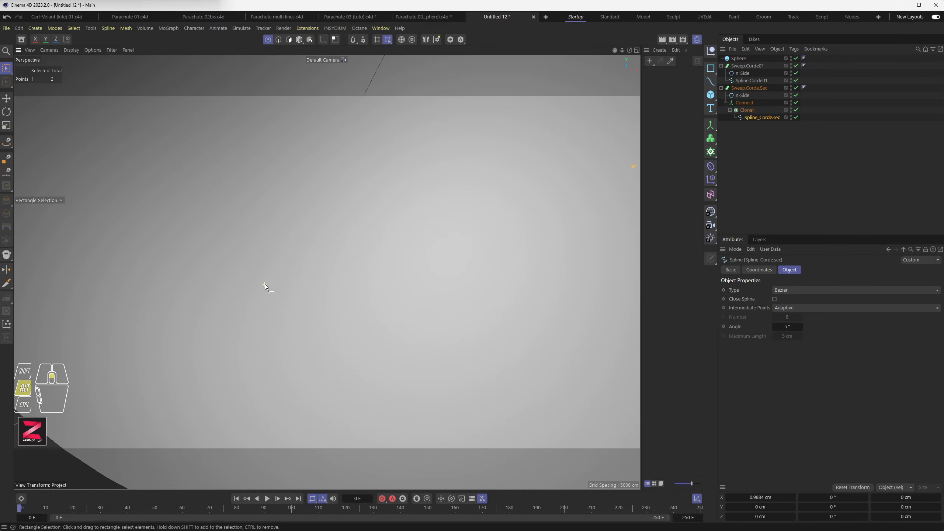
alt+scroll(265, 284, down, 10)
alt+scroll(262, 283, up, 8)
alt+scroll(262, 284, down, 3)
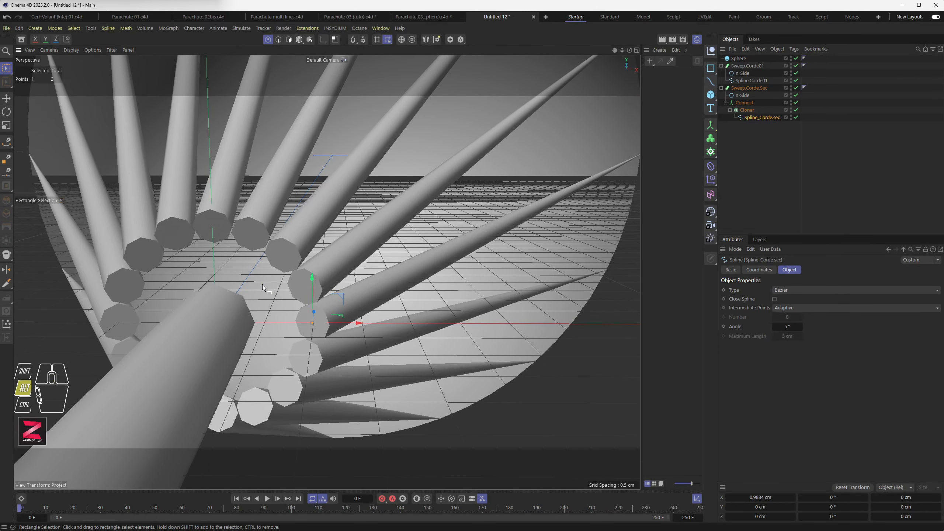
alt+scroll(263, 284, down, 10)
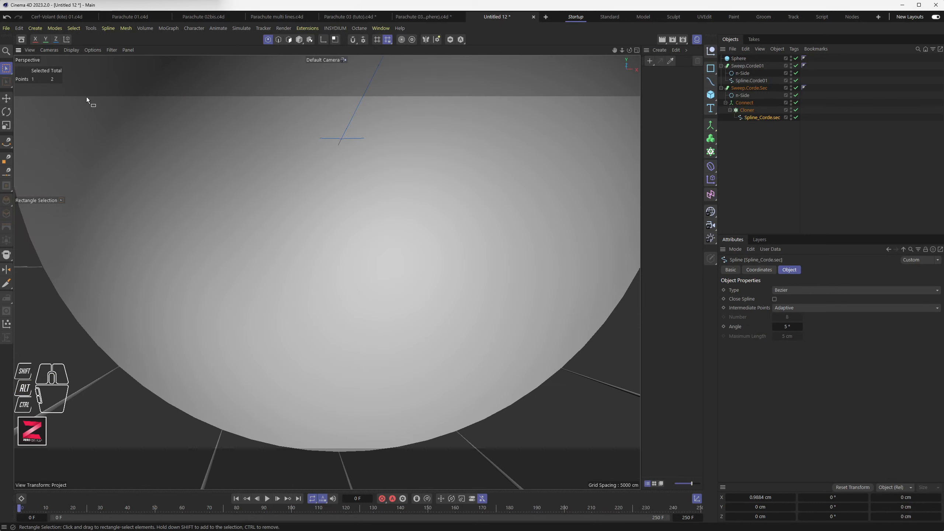
- Open the project settings and expand the near and far view clipping values in the display options
click(27, 49)
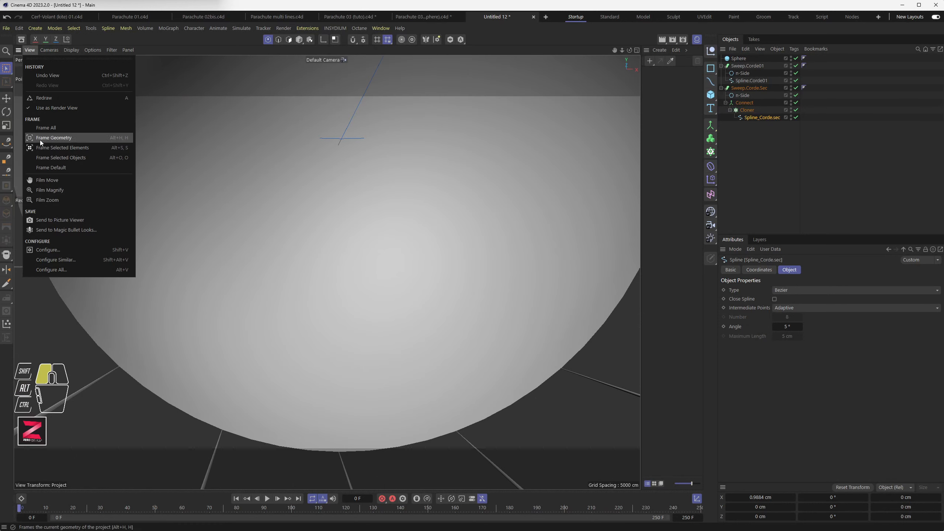
click(39, 248)
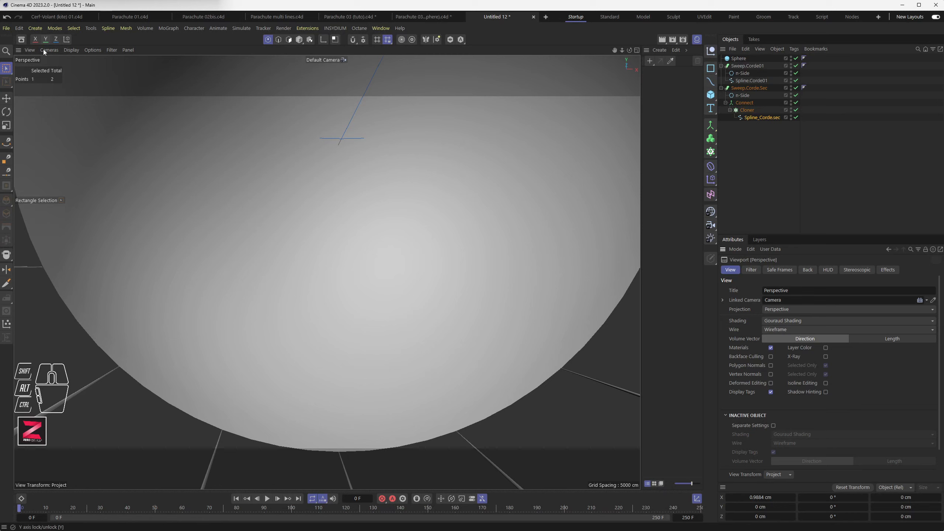
click(19, 28)
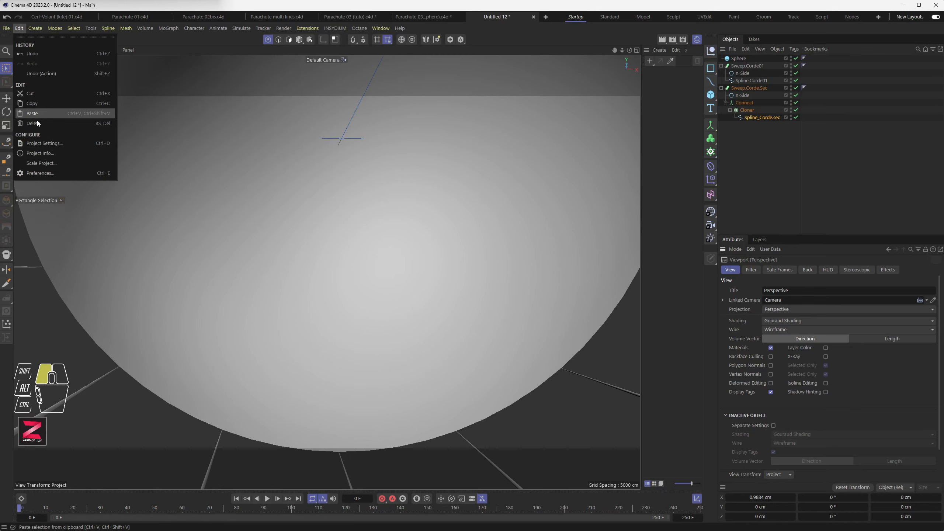
click(43, 148)
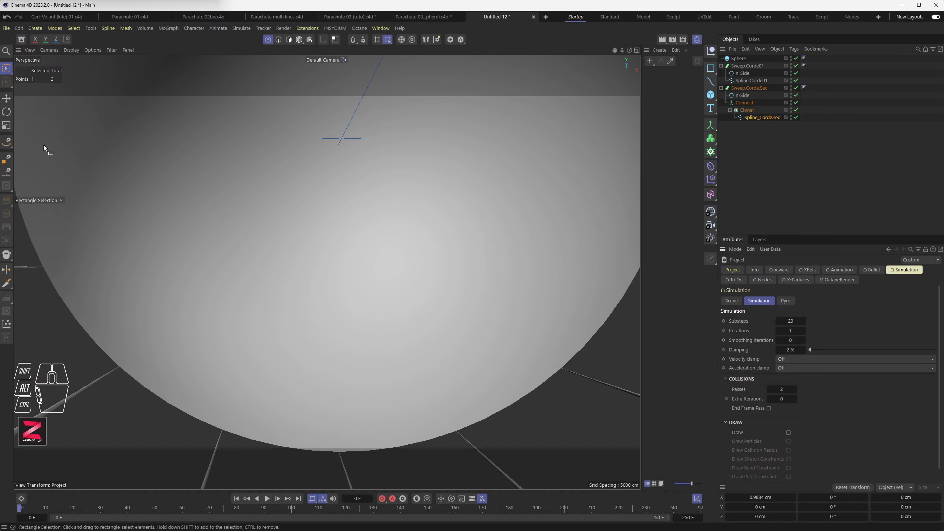
click(733, 270)
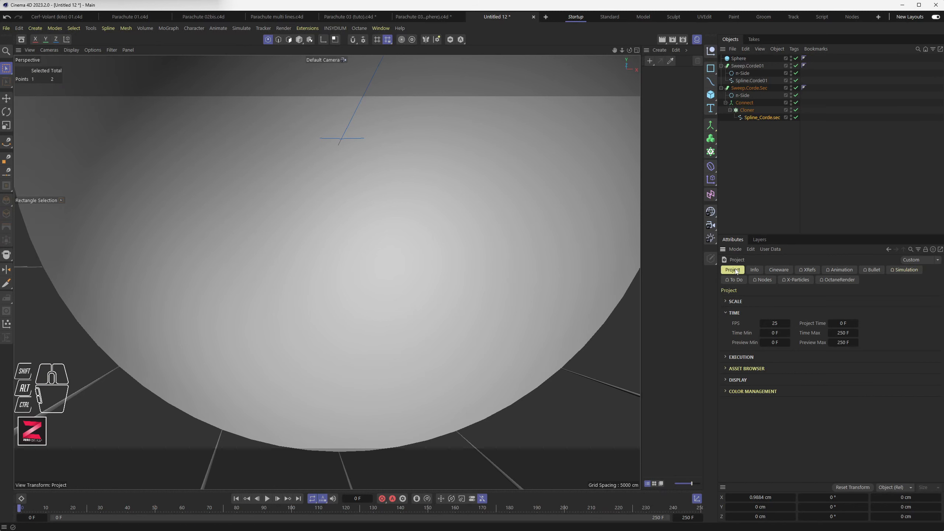
click(726, 380)
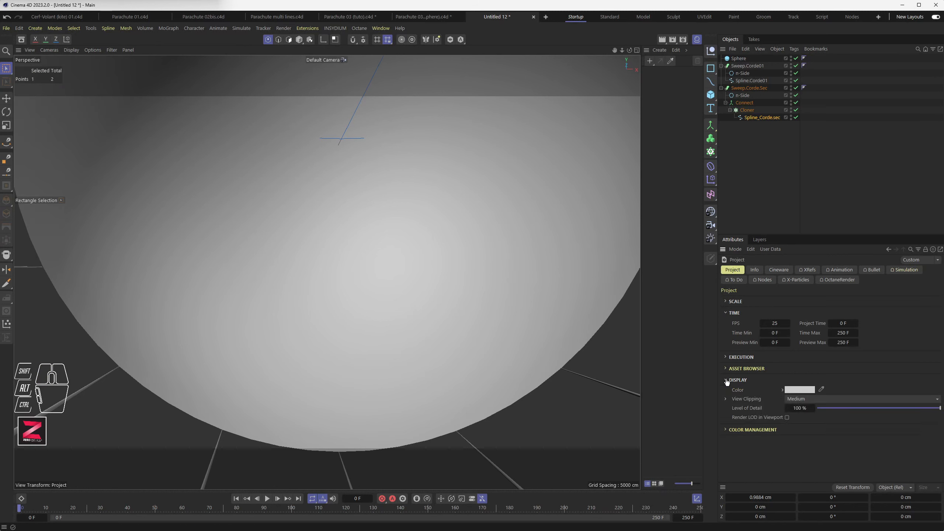
click(726, 399)
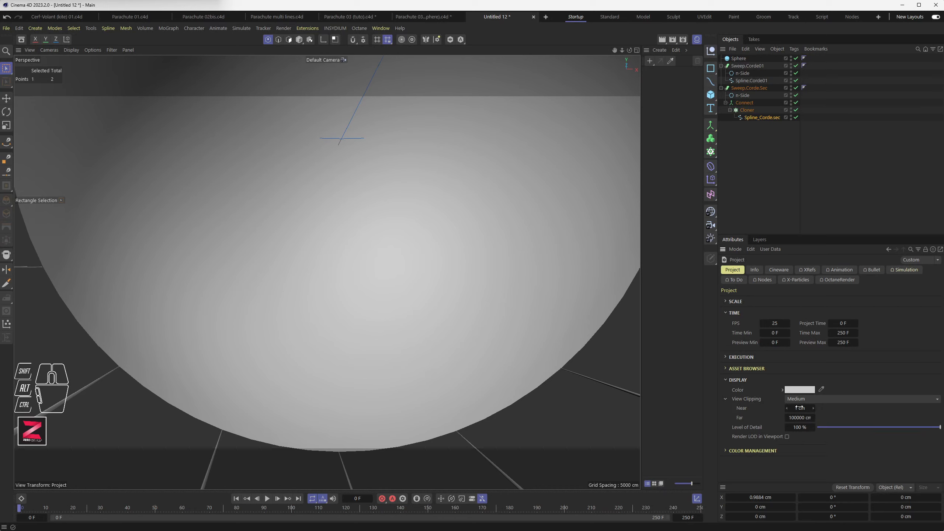
- Try a custom near distance for the project's view clipping
click(739, 409)
click(787, 408)
click(787, 408)
click(808, 407)
text(0)
key(Return)
- Set the project's View Clipping to Small and check the cord ends around the main cord
click(809, 400)
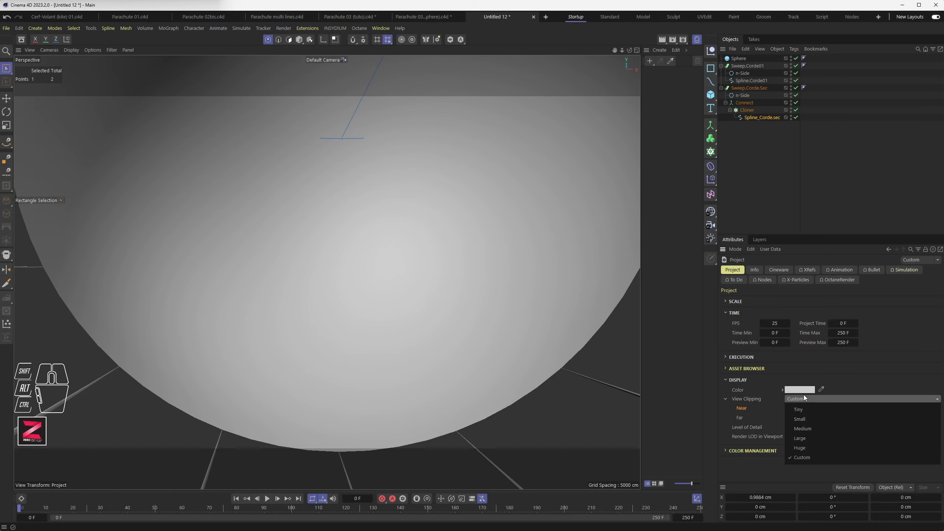
click(802, 418)
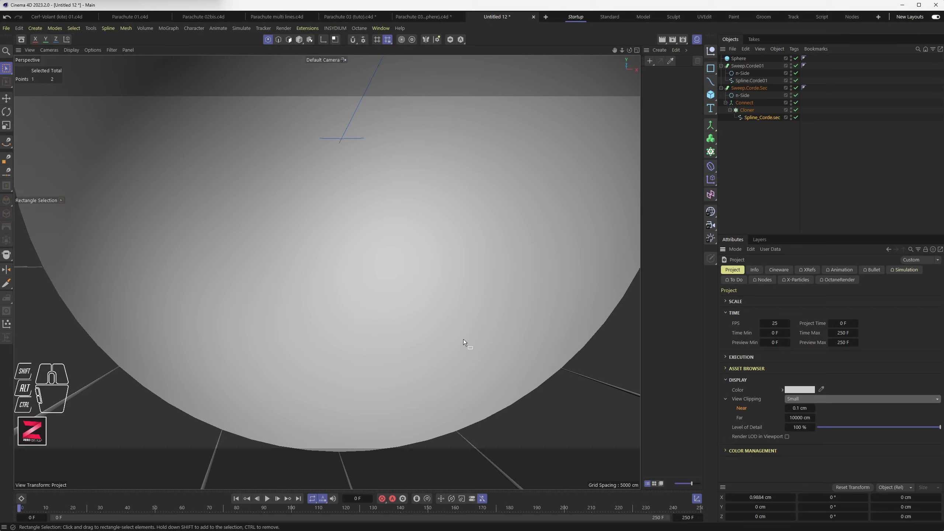
scroll(427, 338, down, 2)
scroll(426, 338, down, 3)
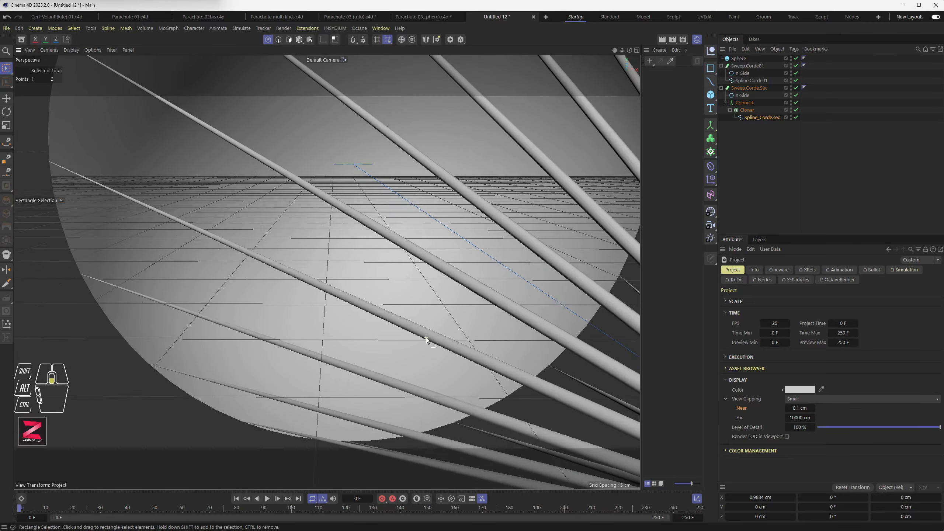
alt+drag(426, 338, 436, 386)
scroll(478, 372, down, 3)
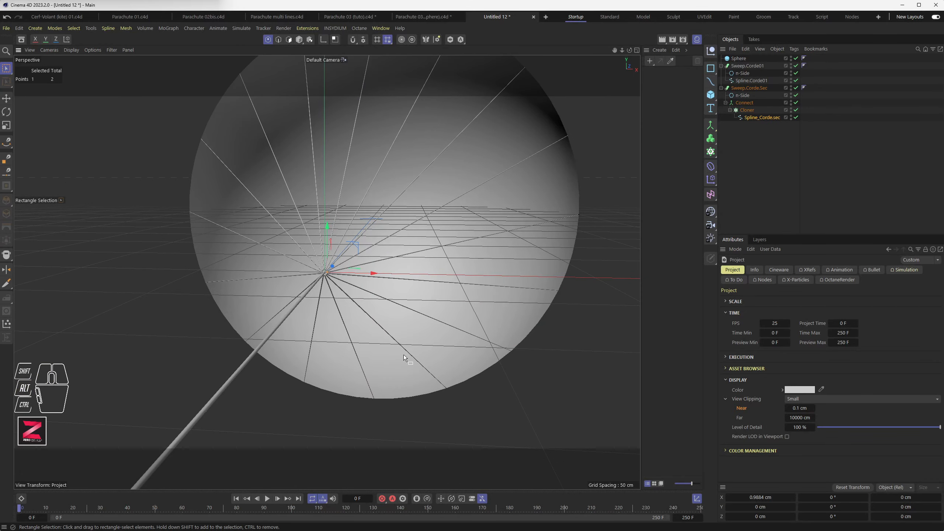
scroll(313, 275, up, 5)
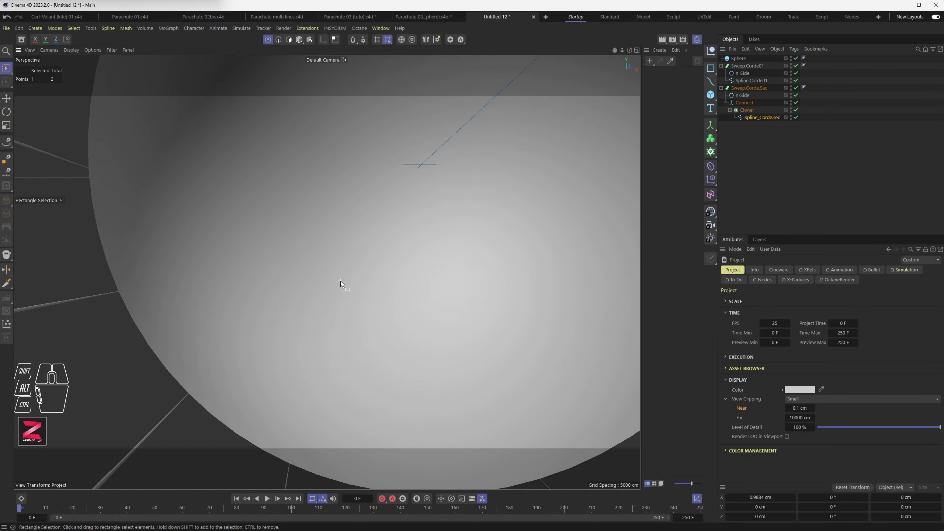
scroll(341, 281, up, 3)
scroll(414, 337, up, 4)
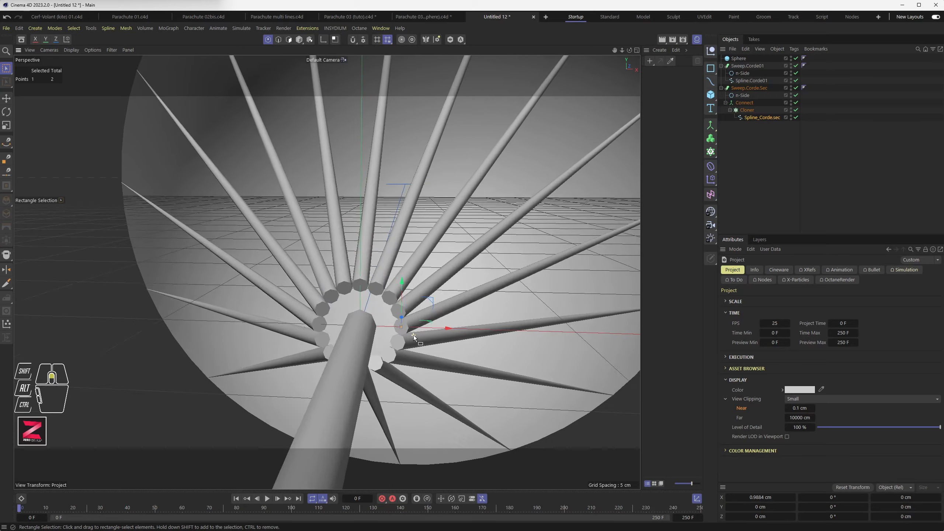
- Move the Spline_Corde.sec point beside the main cord to X 0.9678 cm, adjusting the gaps between the cord ends
scroll(413, 337, up, 6)
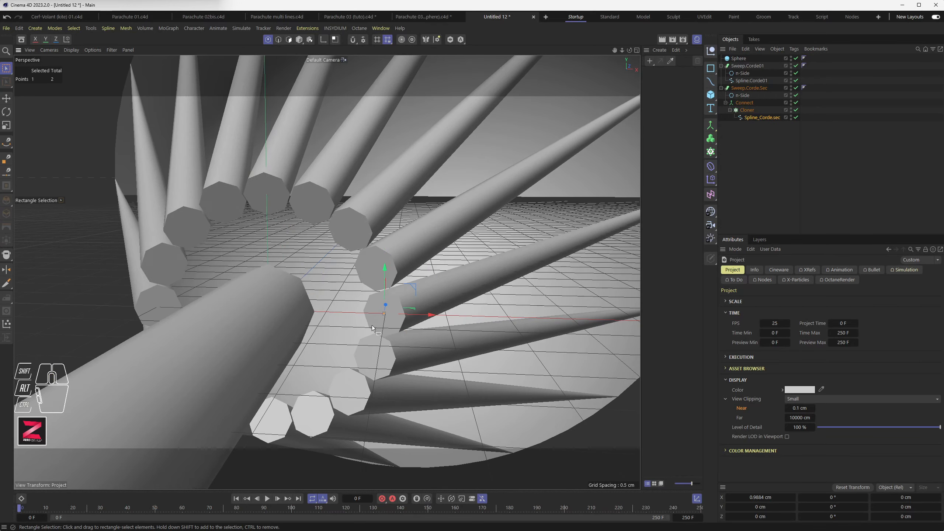
scroll(371, 320, up, 3)
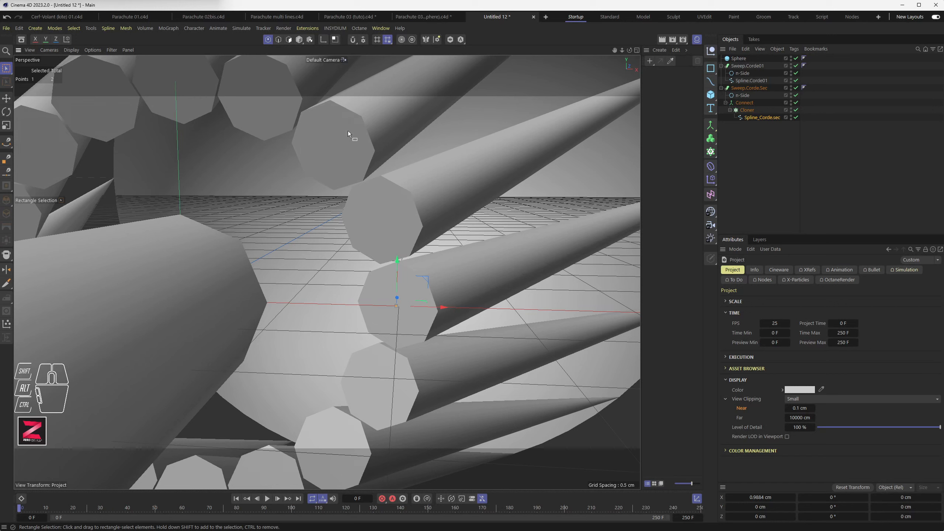
drag(425, 307, 355, 312)
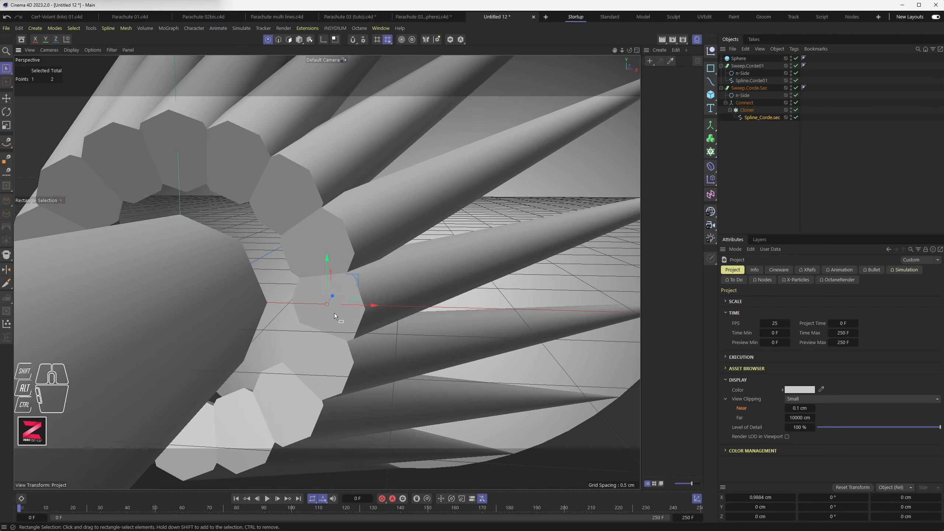
drag(356, 309, 415, 312)
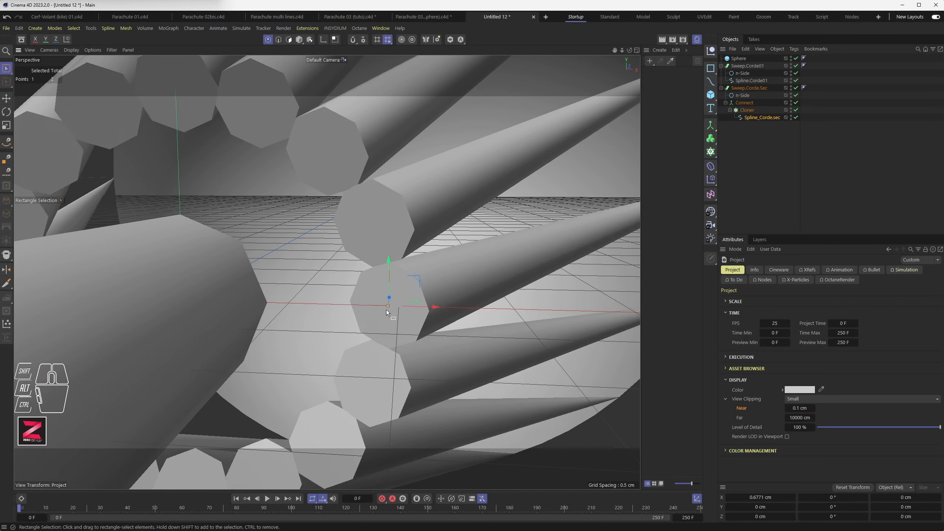
drag(422, 307, 348, 341)
- Examine the junction of the secondary cords with the main cord, from close up out to the whole parachute
alt+scroll(378, 348, down, 12)
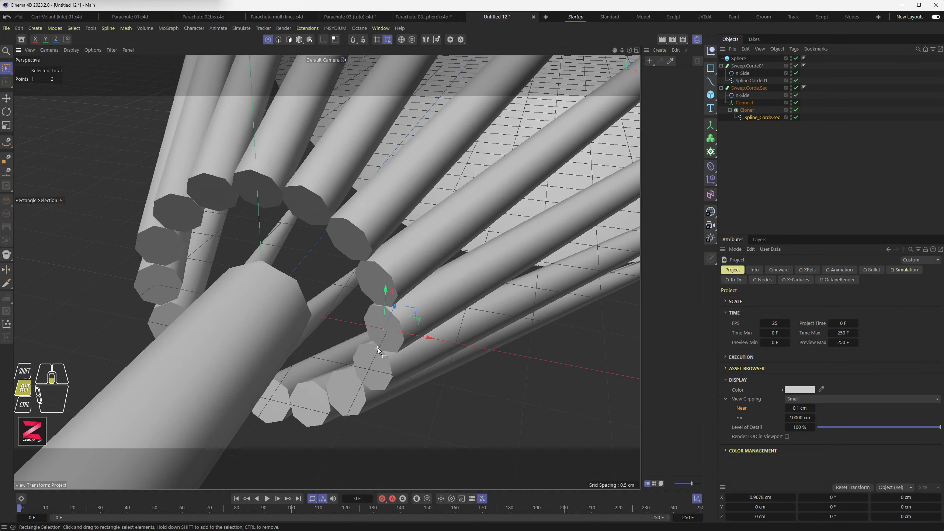
alt+middle_drag(352, 376, 337, 338)
alt+drag(338, 337, 321, 352)
alt+scroll(321, 351, down, 10)
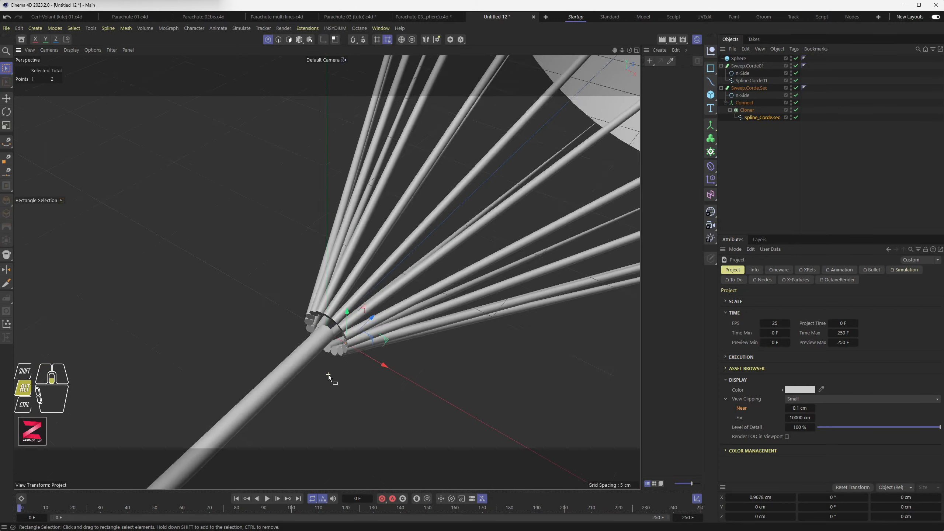
alt+middle_drag(301, 411, 330, 298)
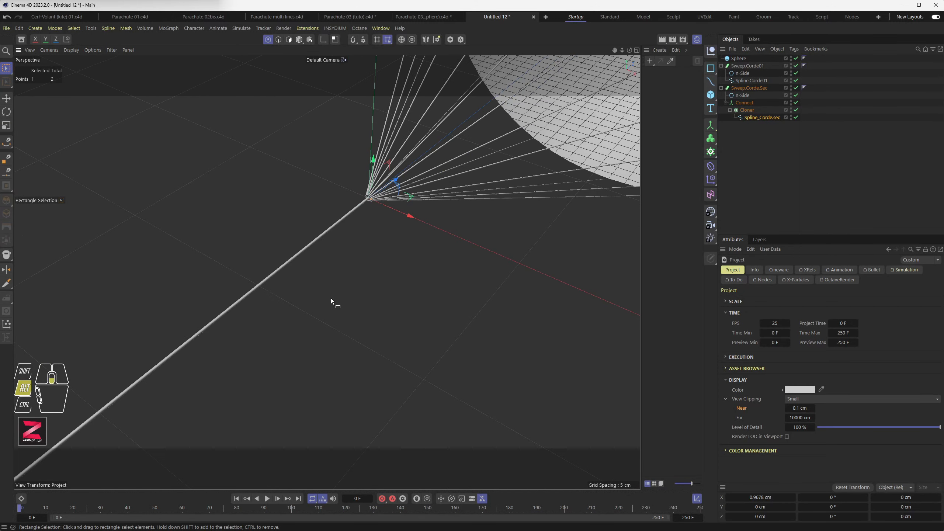
alt+scroll(331, 302, down, 10)
alt+middle_drag(329, 338, 369, 286)
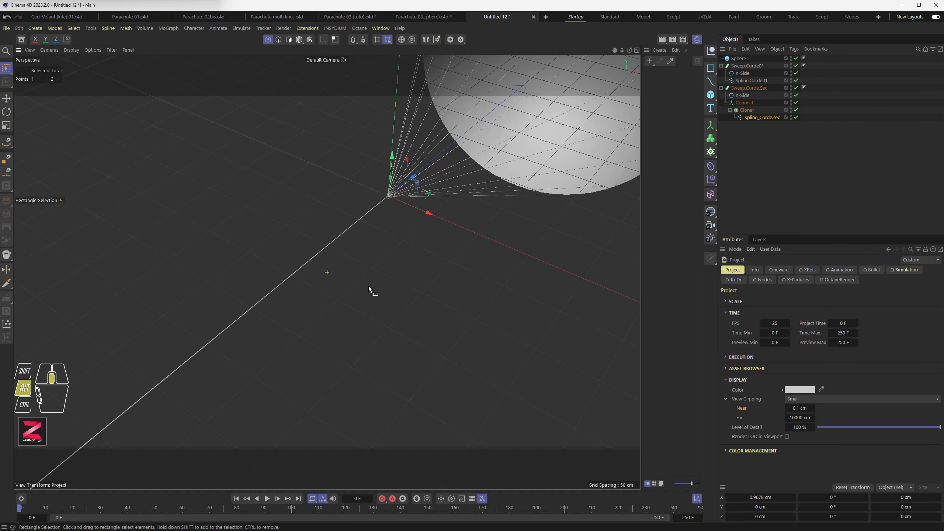
alt+scroll(366, 295, down, 8)
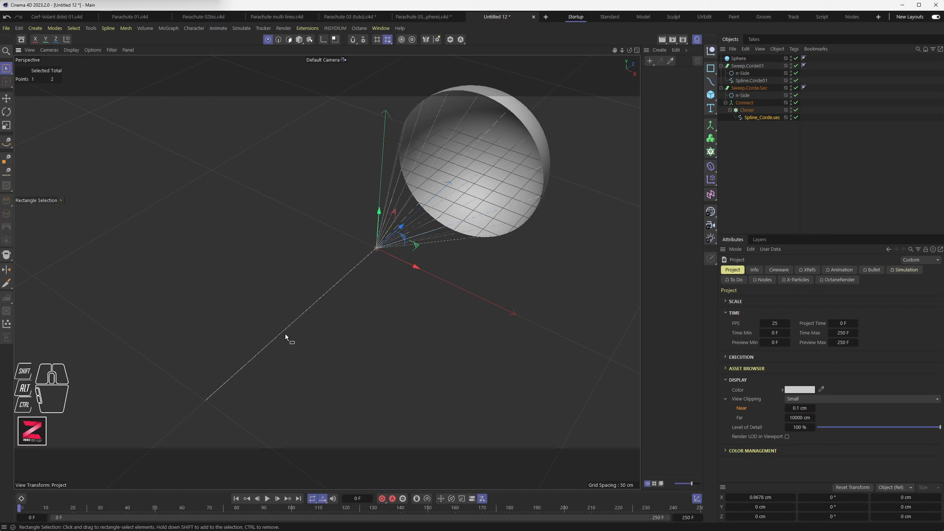
- Shorten the main cord by moving the free end point of Spline.Corde01 to Z -250 cm with snapping enabled
click(740, 81)
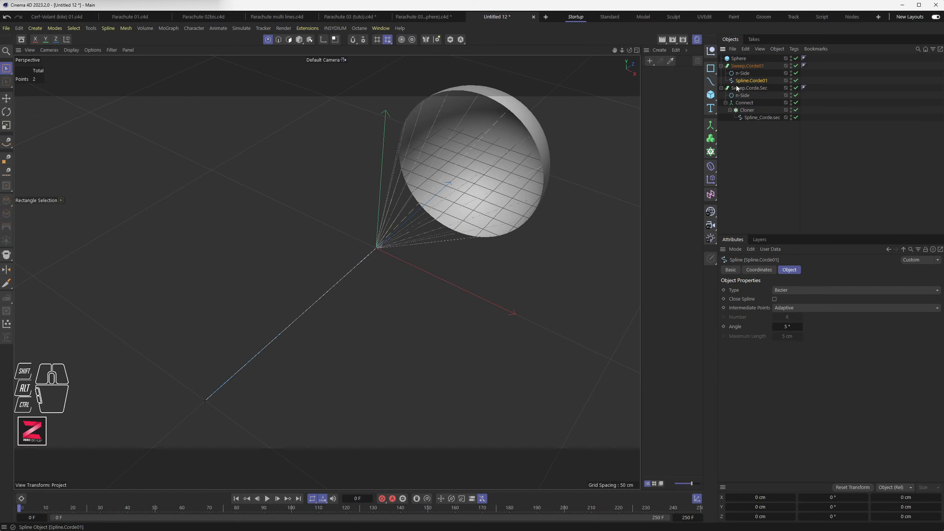
drag(183, 370, 314, 323)
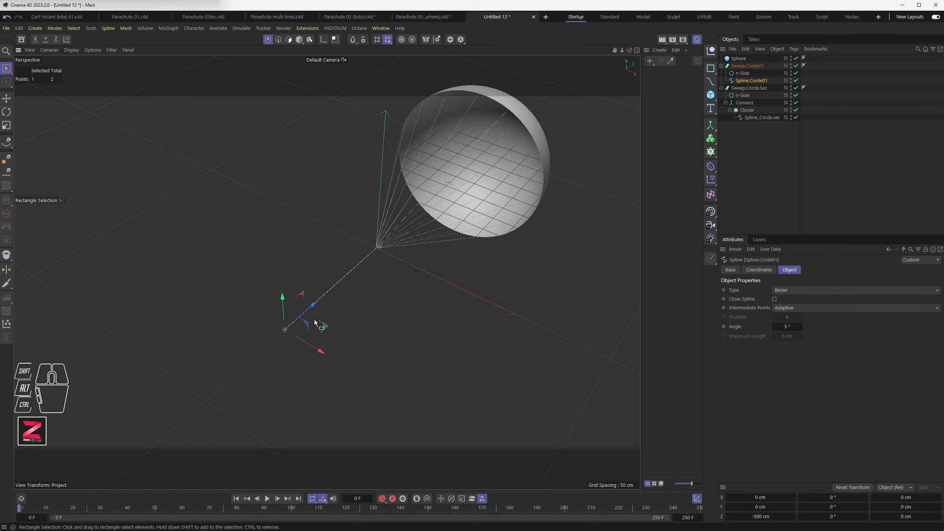
middle_click(315, 323)
middle_click(465, 211)
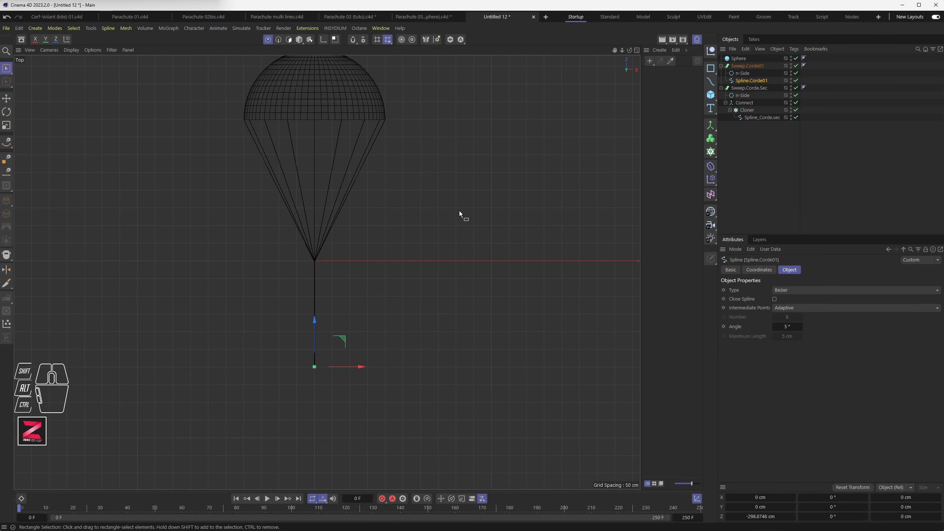
click(359, 39)
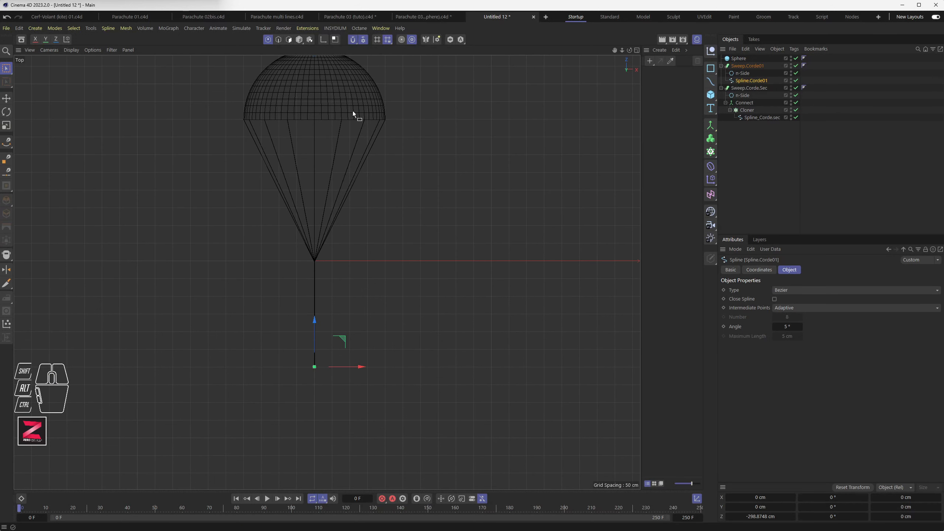
mouse_move(346, 339)
mouse_down()
mouse_move(347, 313)
mouse_move(355, 413)
mouse_move(345, 407)
mouse_move(345, 323)
mouse_up()
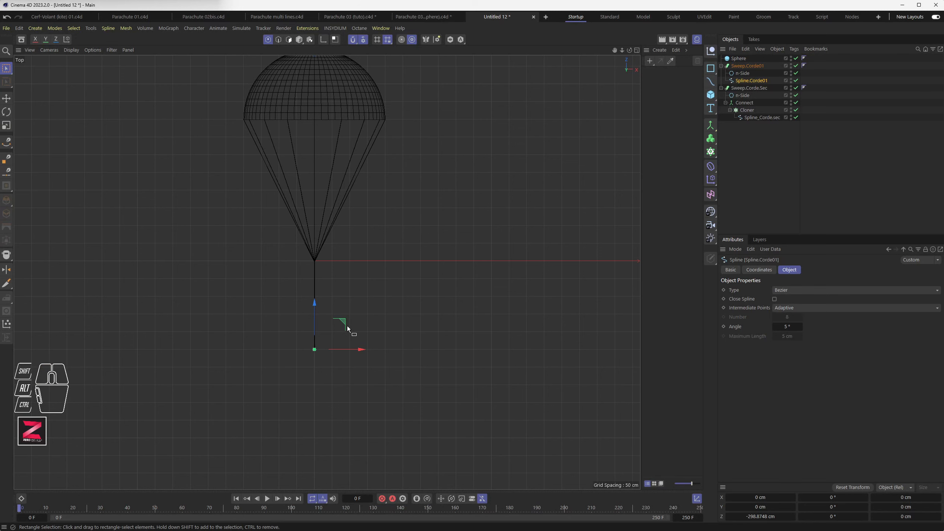
middle_click(359, 309)
middle_click(220, 229)
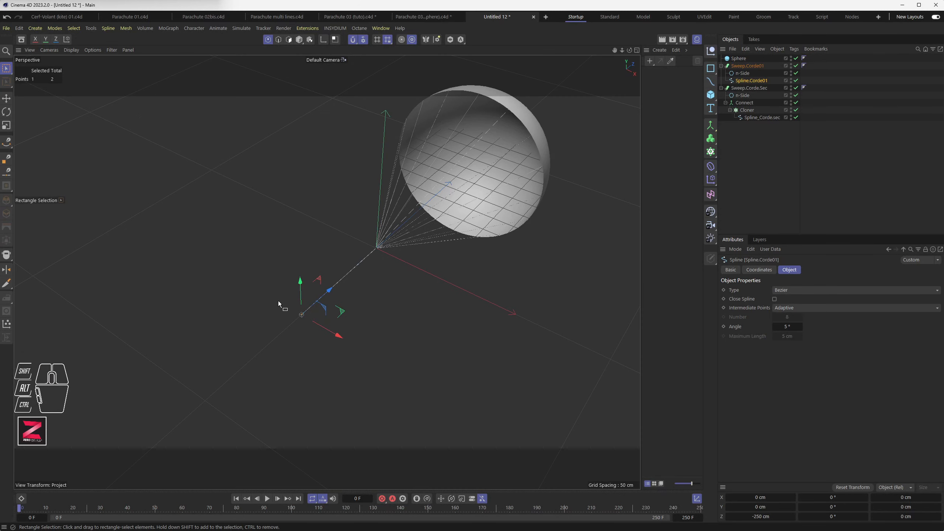
alt+drag(279, 302, 294, 356)
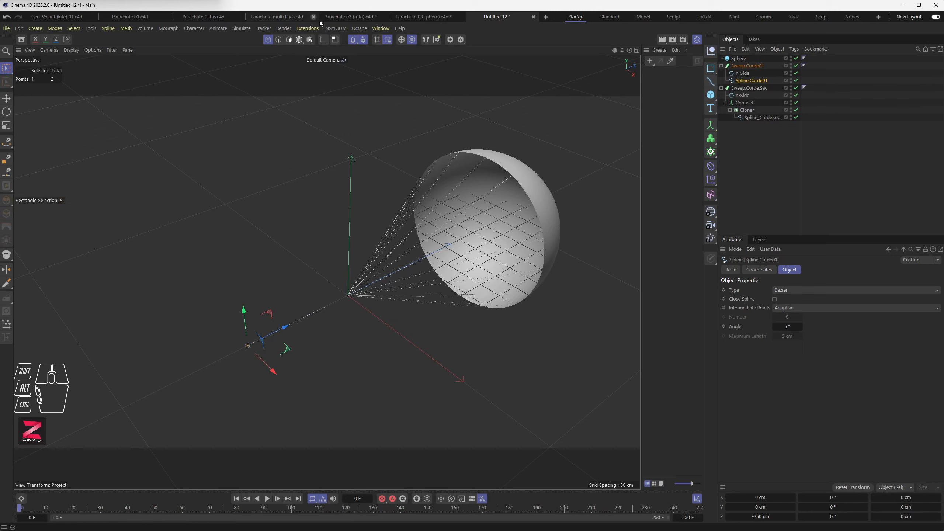
- Switch to Model mode and select the main cord's Spline.Corde01 inside its Sweep
click(299, 39)
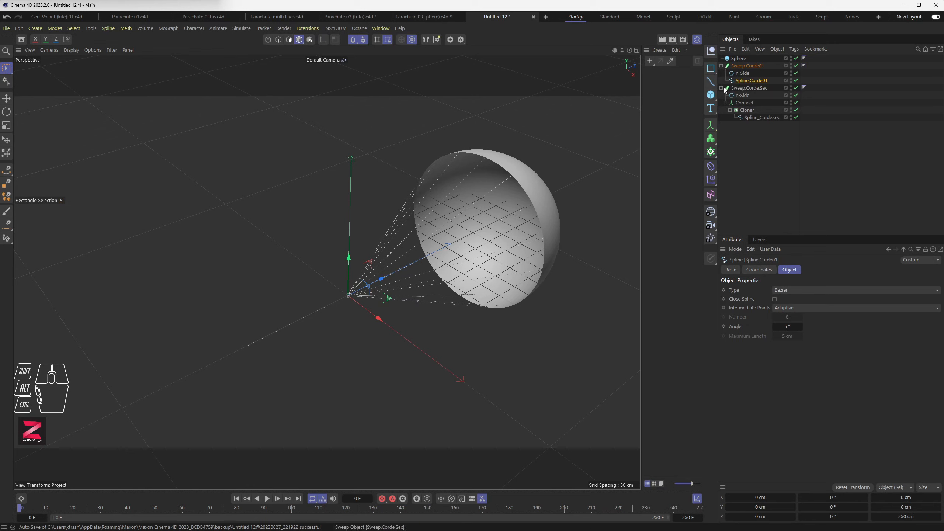
click(743, 65)
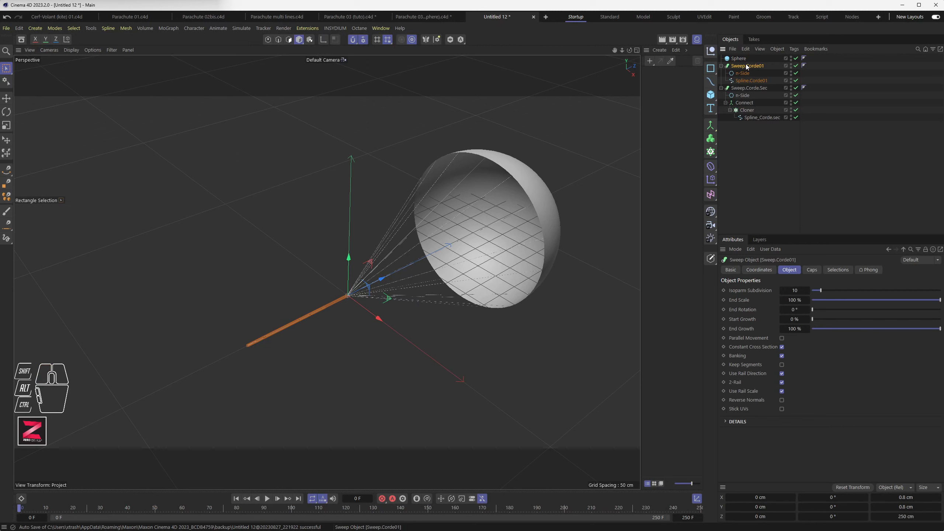
click(748, 82)
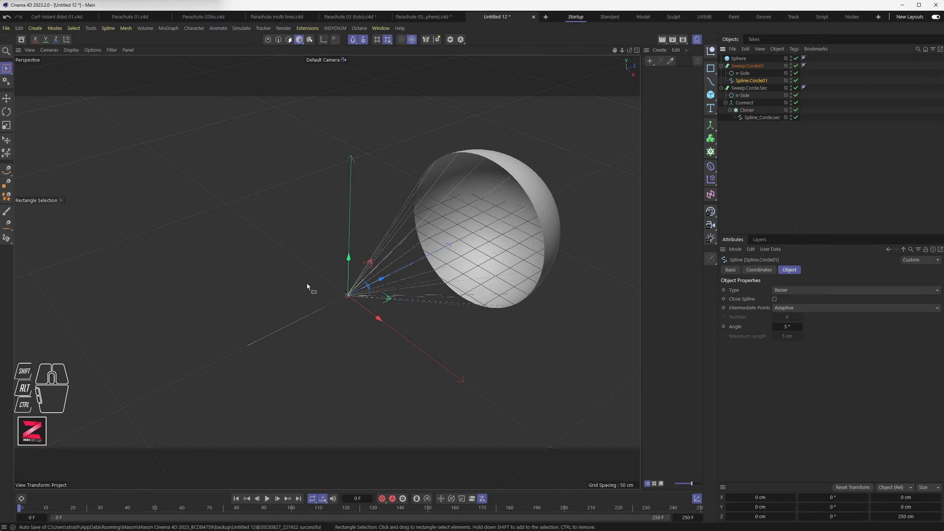
scroll(325, 310, up, 2)
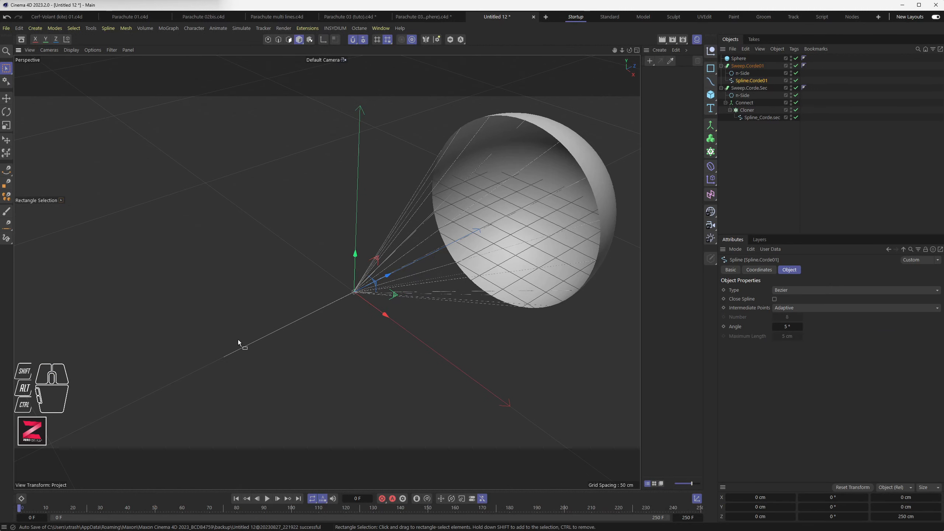
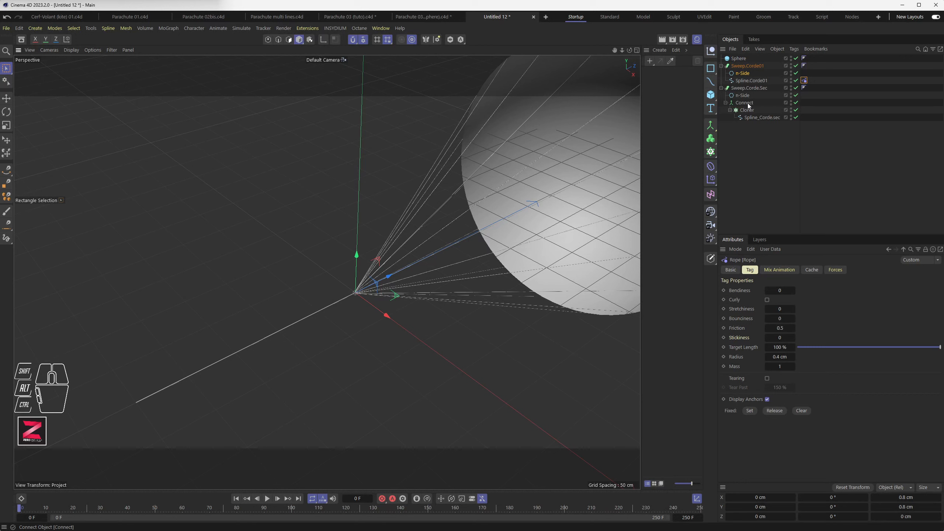
- Add a Rope simulation tag to the Connect object that holds the cloned secondary cords
click(747, 104)
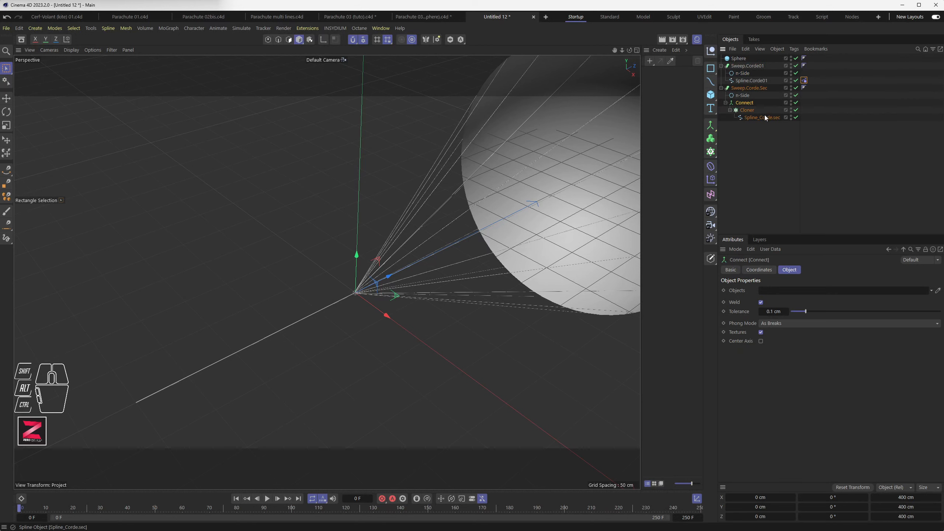
click(762, 117)
click(747, 103)
right_click(740, 104)
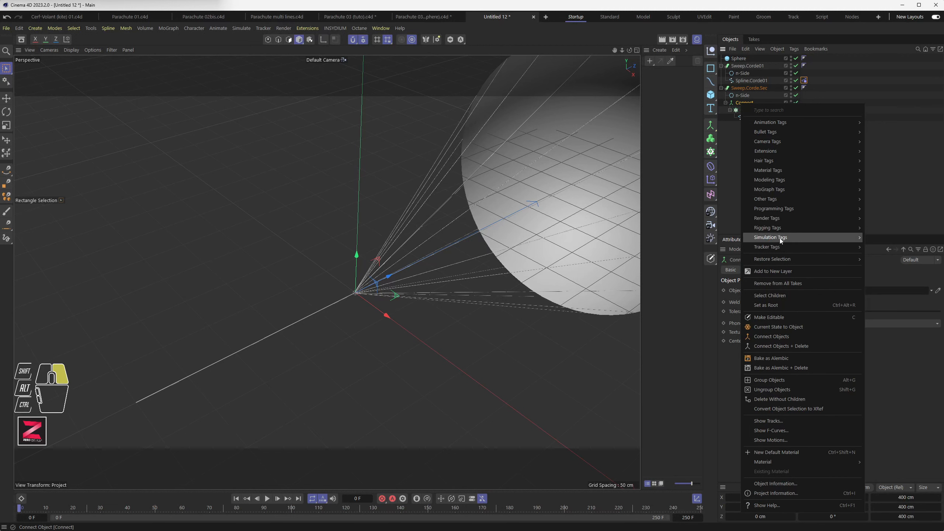
mouse_move(779, 237)
click(891, 254)
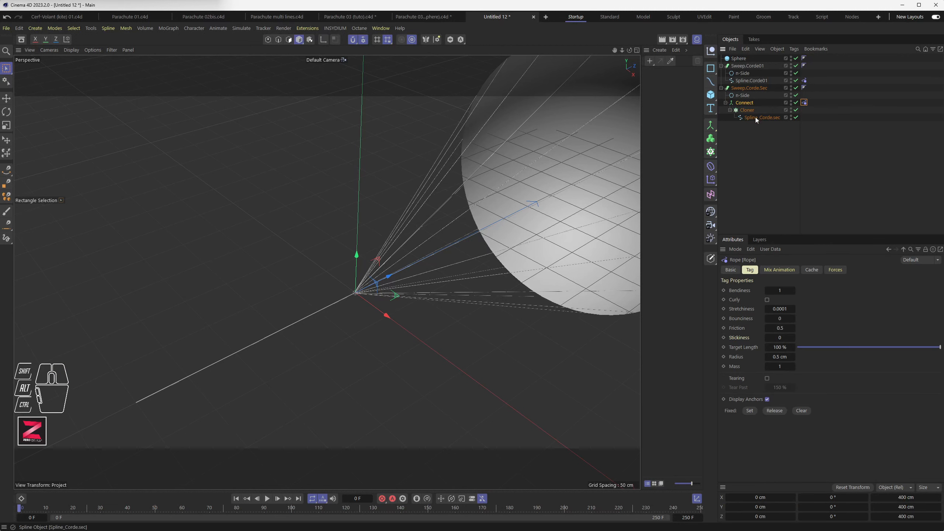
- Check the secondary cords' n-Side radius and set the Connect object's Rope tag to Bendiness 0, Stretchiness 0 and Radius 0.4 cm
click(744, 95)
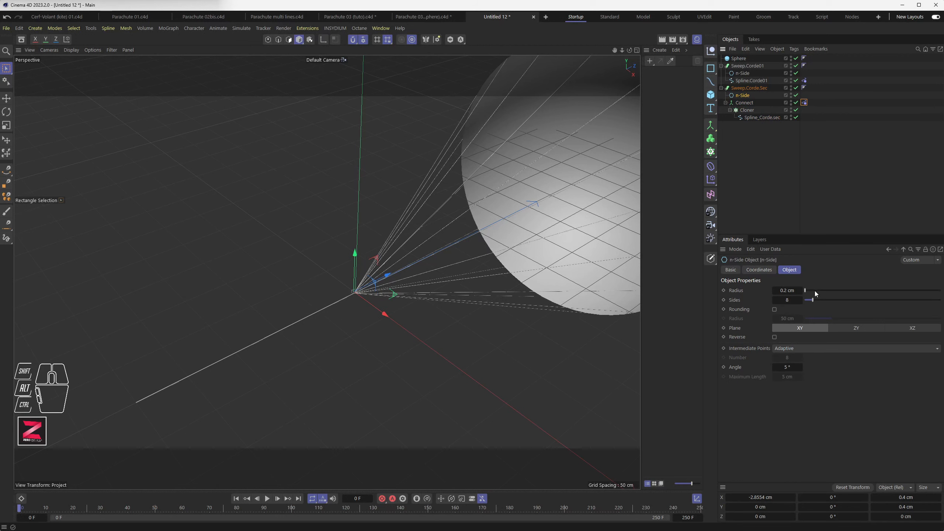
click(804, 102)
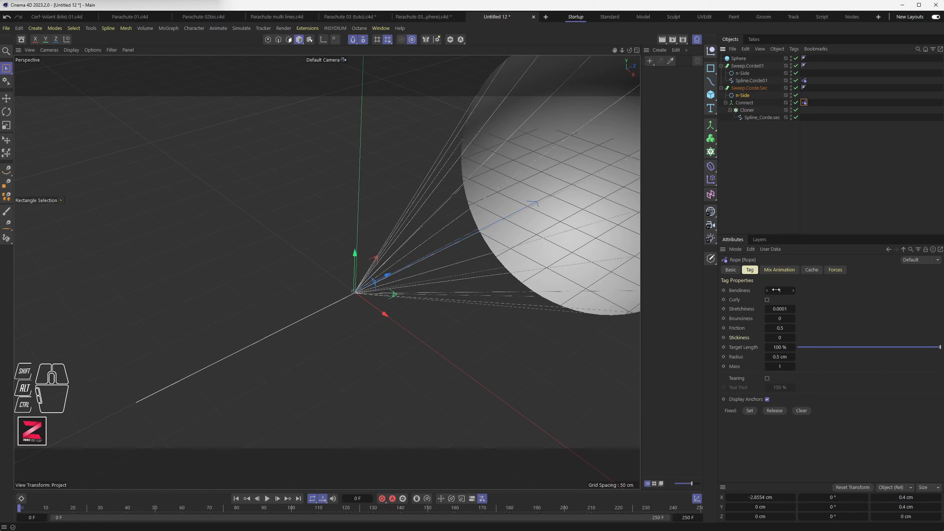
drag(776, 290, 768, 290)
click(794, 309)
click(784, 357)
text(0.4 cm)
scroll(327, 320, down, 2)
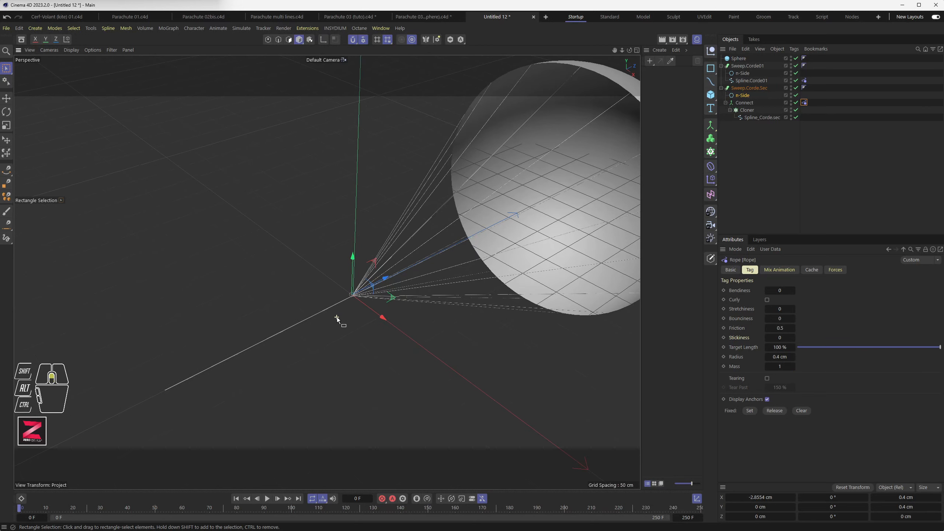
- Select the free end point of Spline.Corde01 in Points mode, set it as Fixed in the Rope tag, and check the anchor
alt+drag(289, 338, 192, 279)
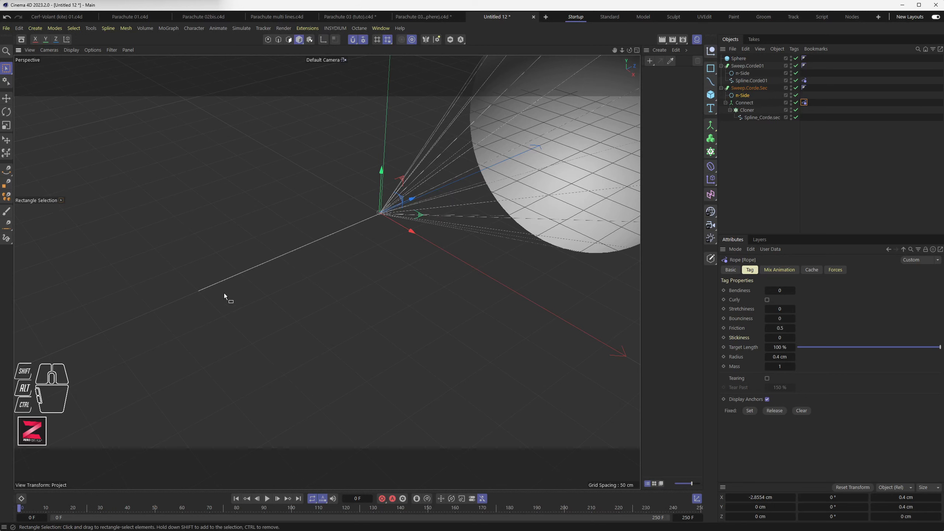
click(750, 80)
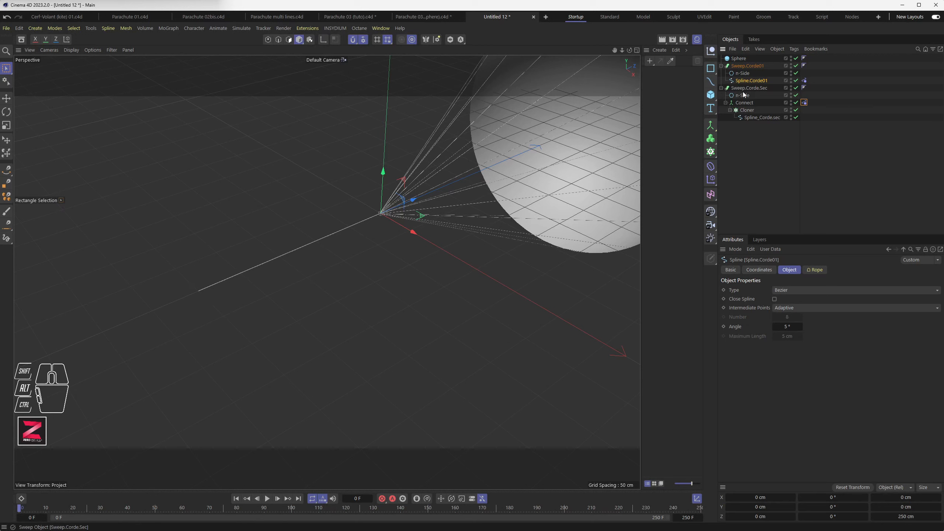
click(753, 81)
click(268, 40)
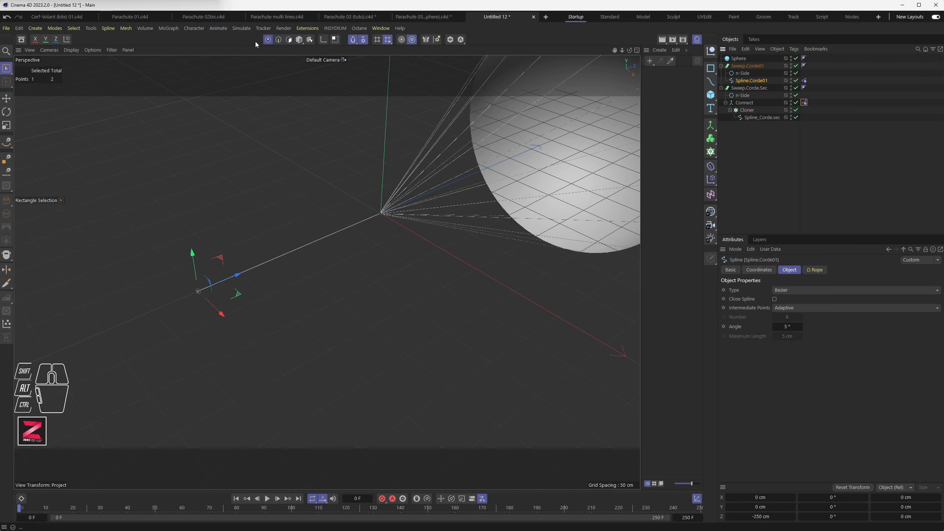
click(8, 69)
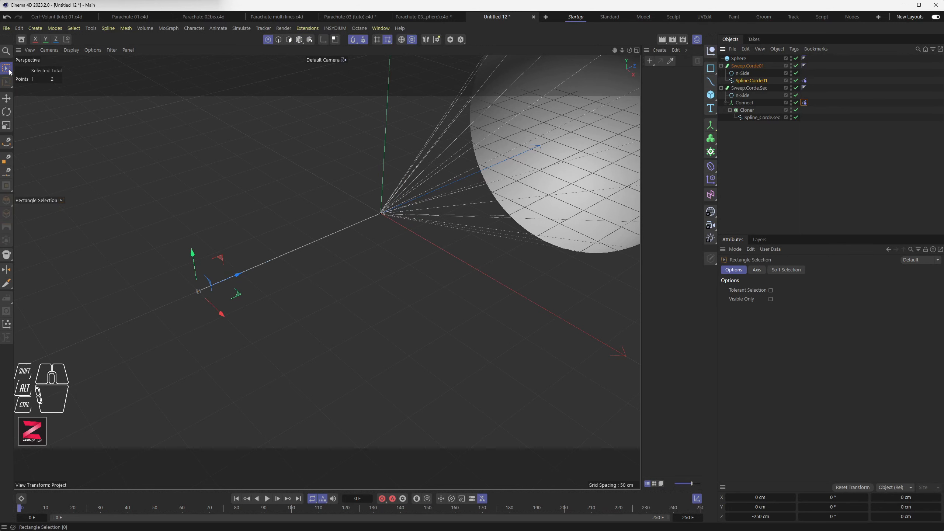
drag(152, 249, 306, 354)
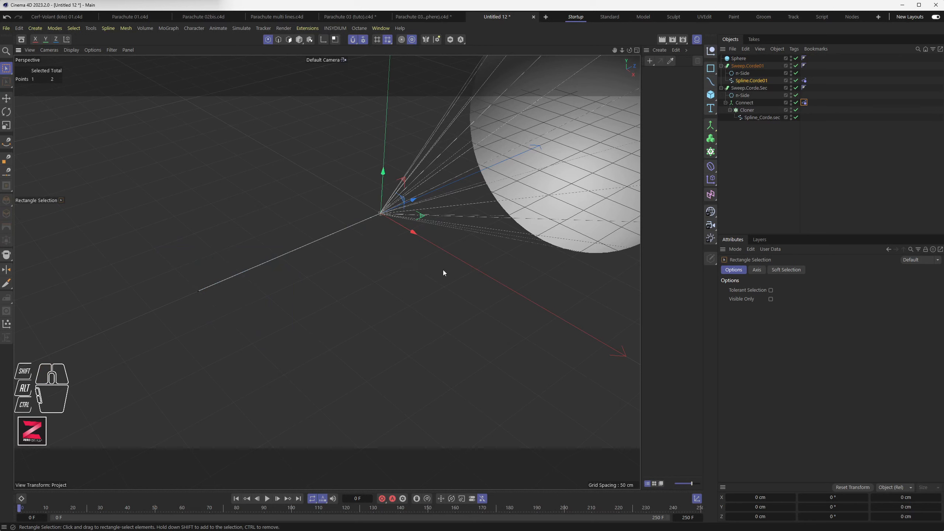
drag(153, 270, 305, 341)
click(804, 81)
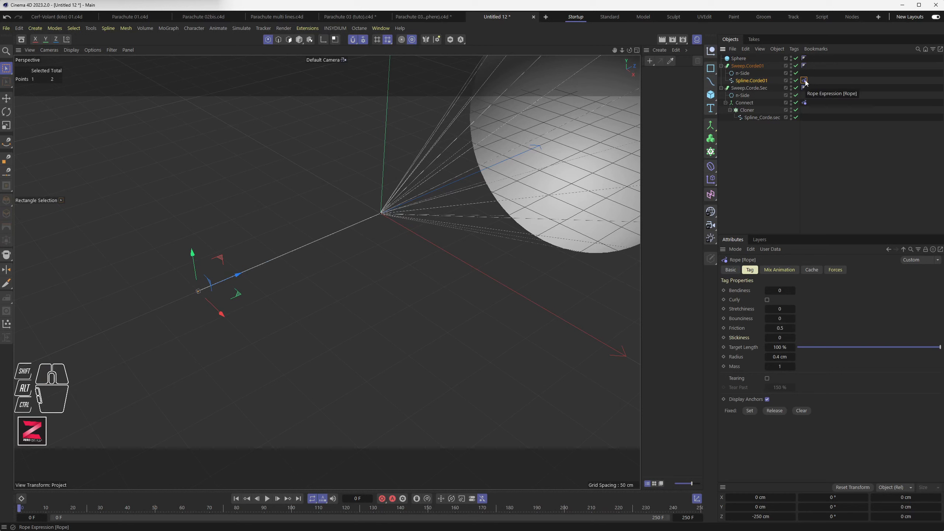
click(749, 410)
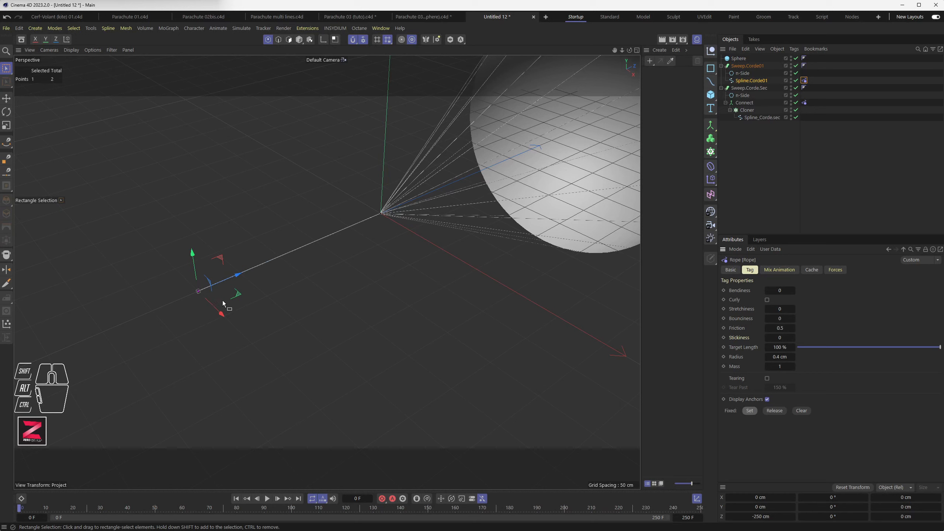
click(185, 308)
click(289, 39)
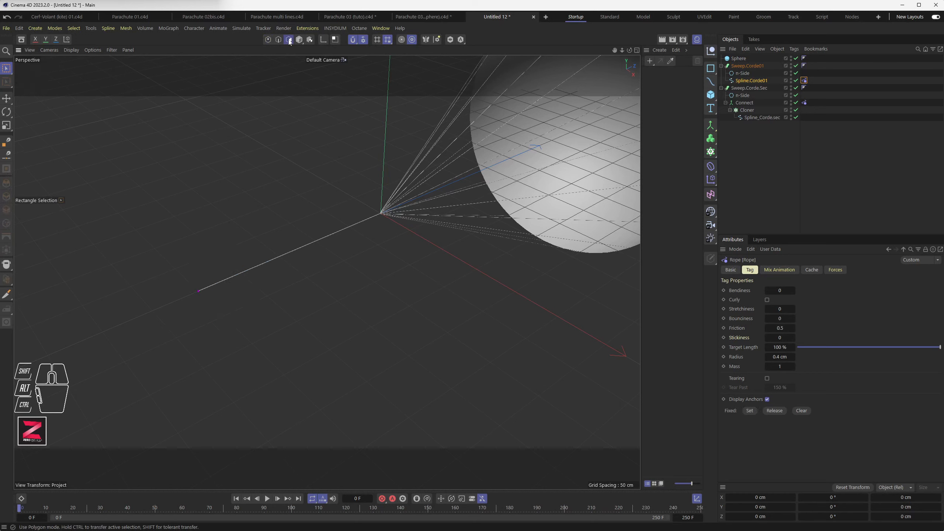
- Play the simulation to check how the main cord behaves with its fixed end point, and rewind to the start
scroll(187, 296, up, 3)
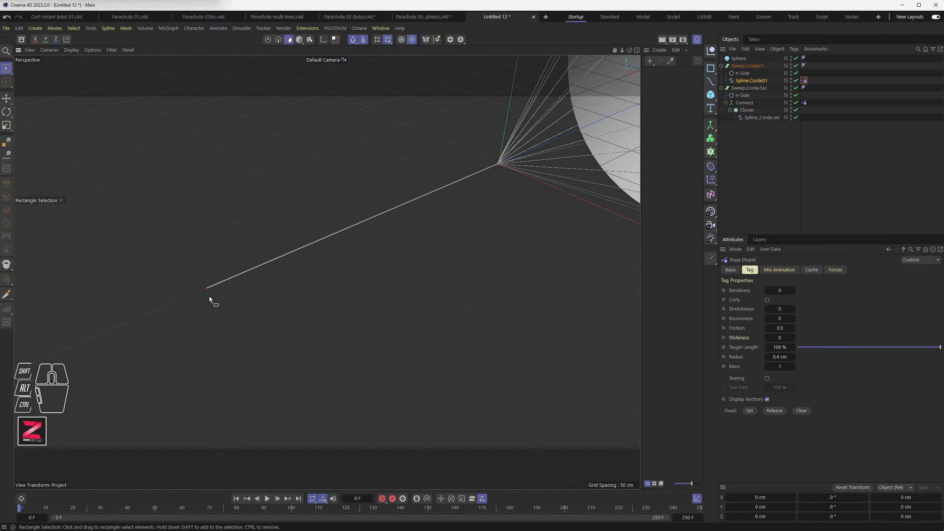
scroll(319, 283, down, 5)
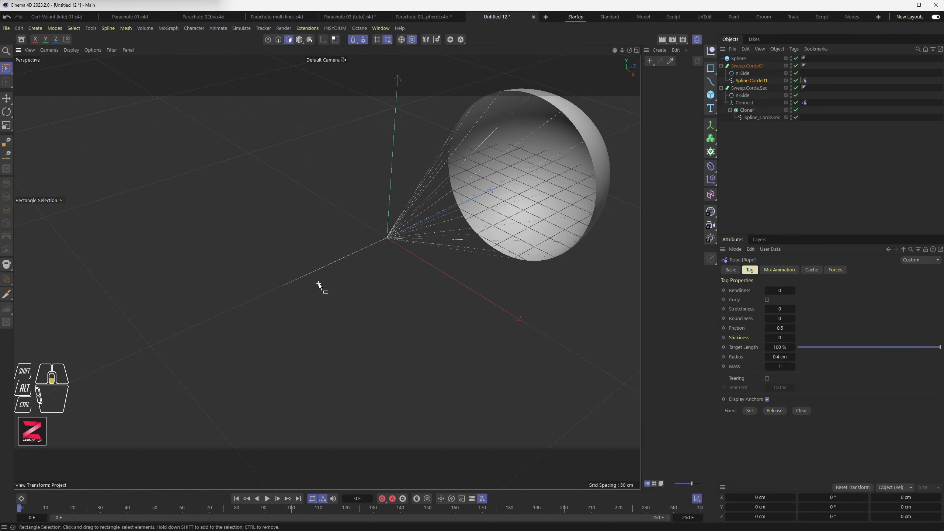
click(267, 498)
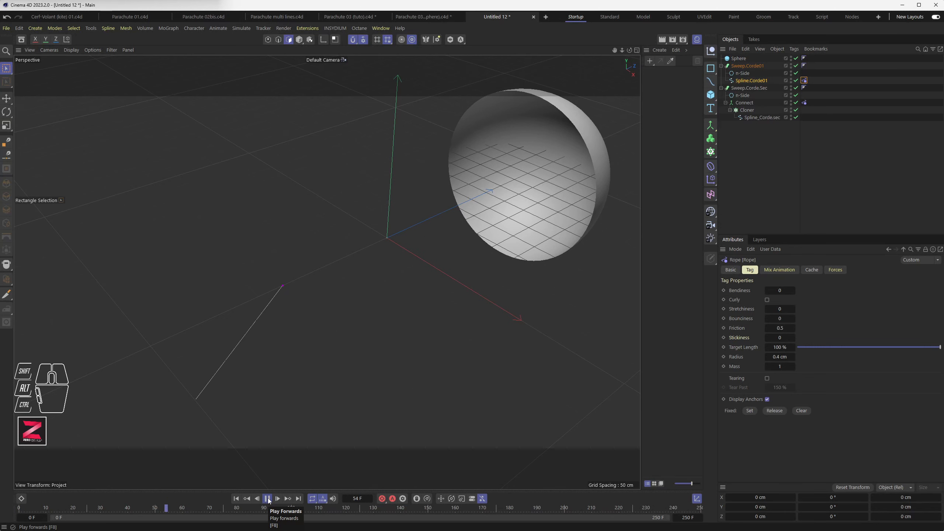
click(267, 498)
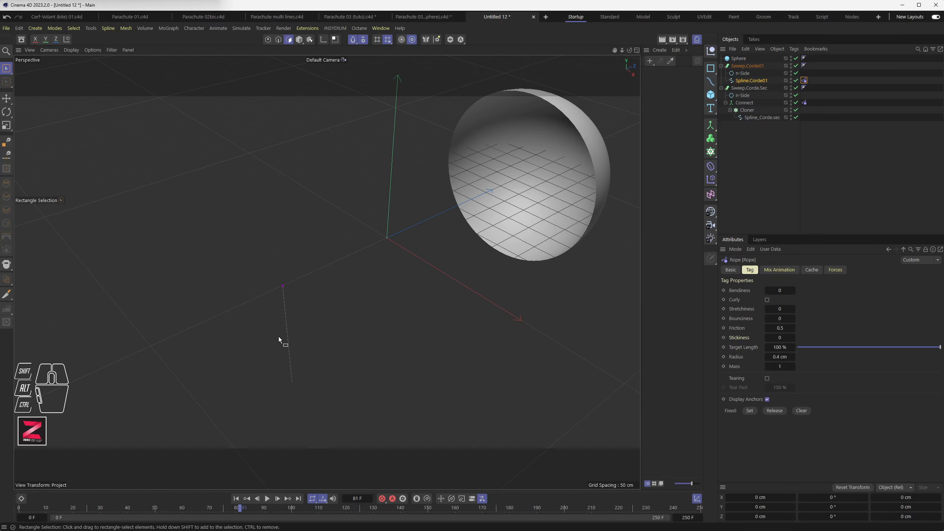
scroll(281, 320, up, 3)
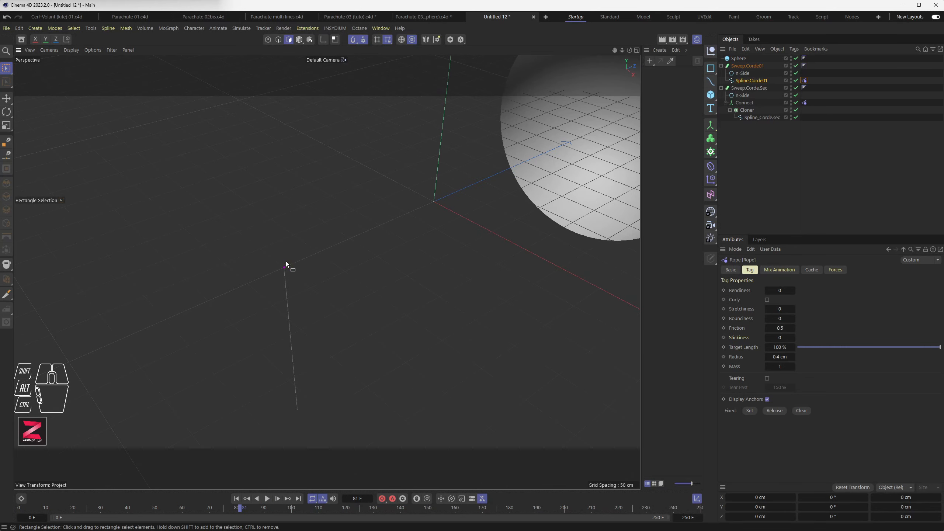
click(268, 498)
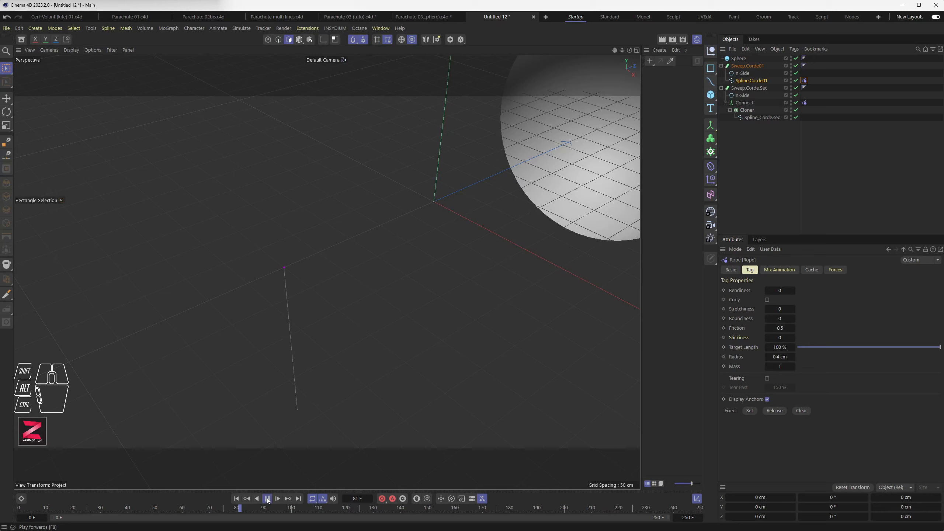
click(236, 498)
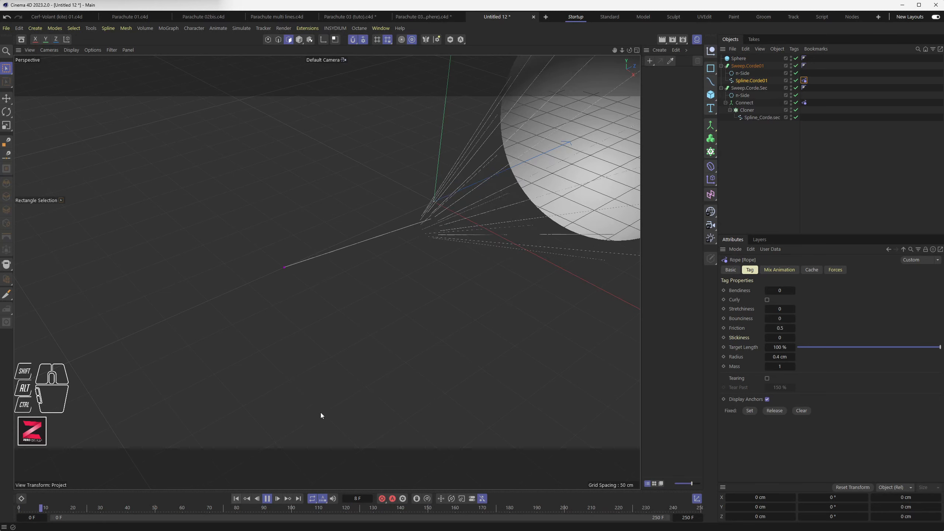
click(267, 499)
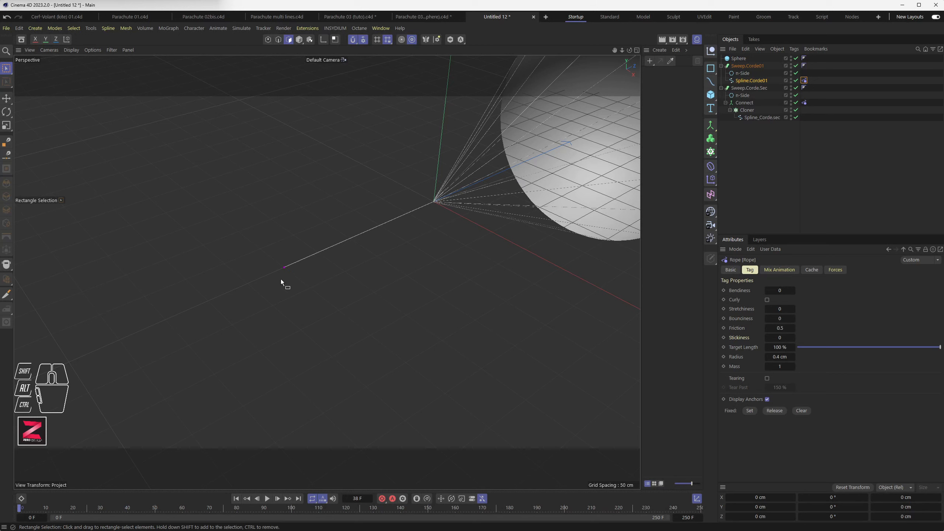
scroll(324, 295, down, 3)
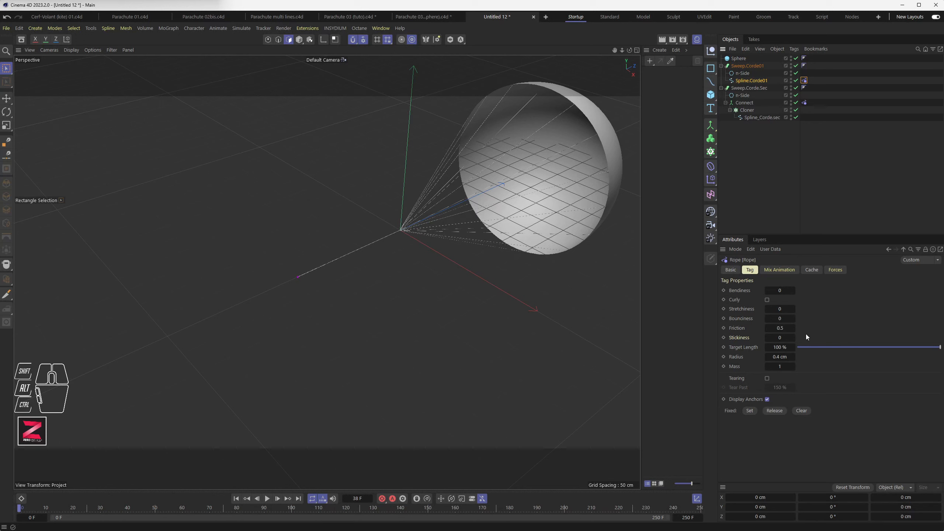
- Clear the fixed anchor from the main cord's Rope tag, run the simulation briefly, and rewind to the start
click(800, 411)
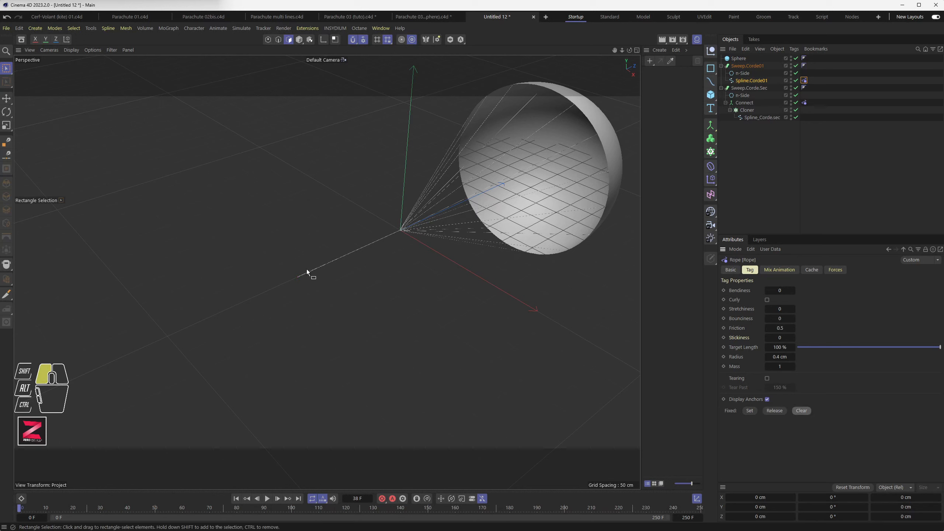
click(267, 498)
click(267, 498)
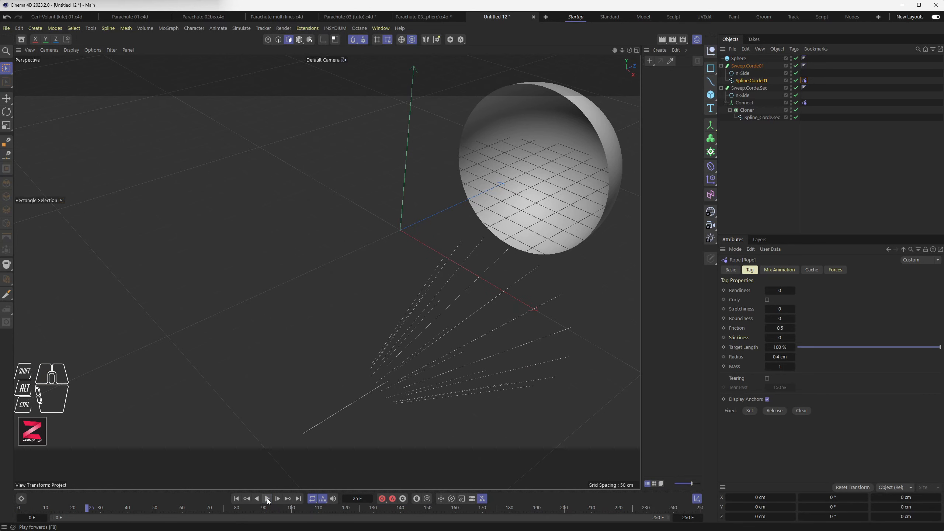
click(236, 498)
- Examine the junction between the main and secondary cords up close and play the simulation there
scroll(413, 236, up, 5)
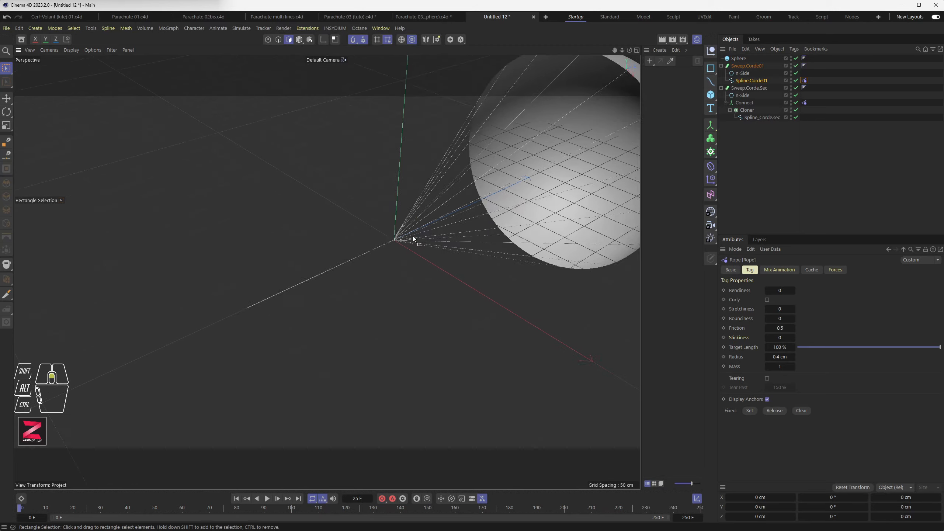
scroll(405, 249, up, 8)
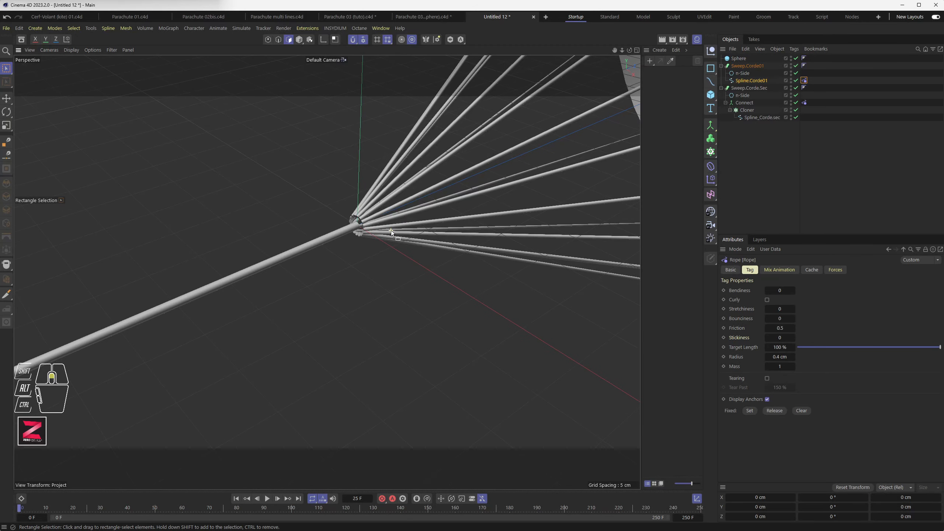
scroll(373, 381, down, 9)
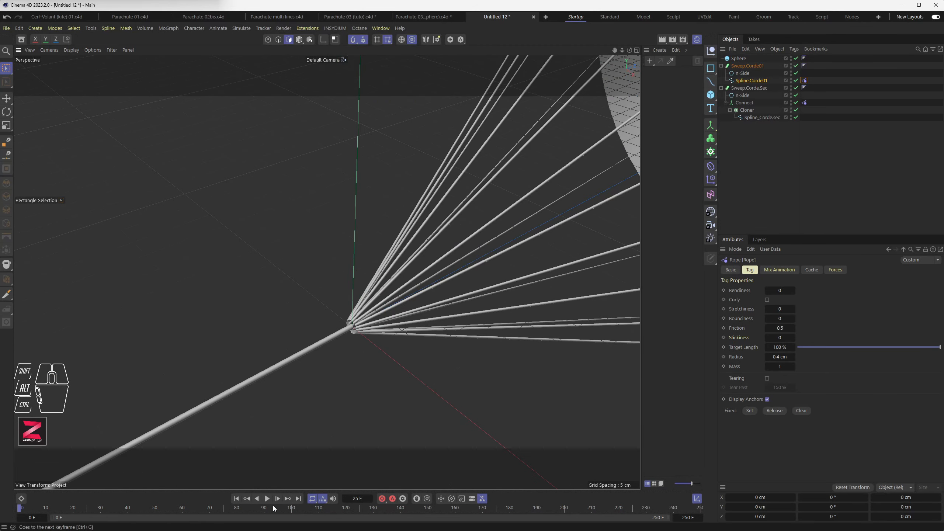
scroll(350, 351, up, 5)
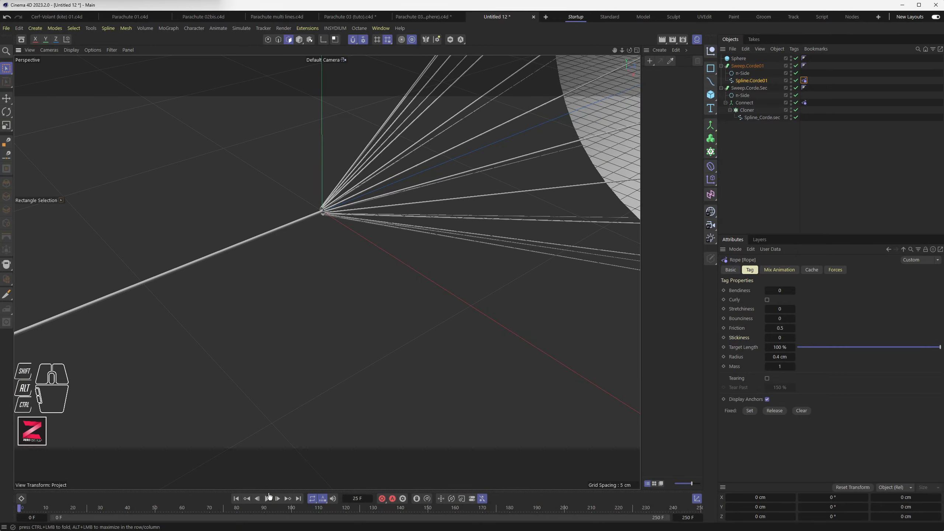
click(268, 499)
scroll(354, 348, down, 5)
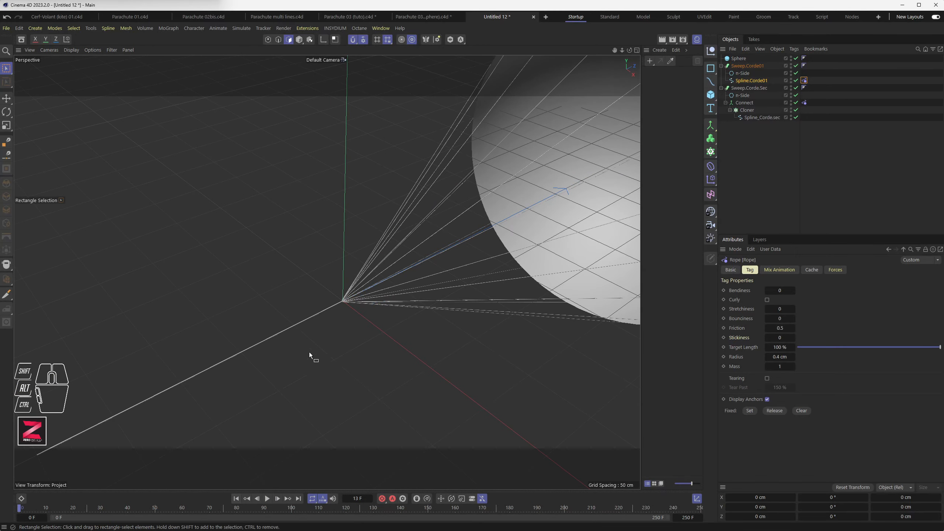
alt+drag(312, 354, 358, 283)
scroll(367, 284, up, 5)
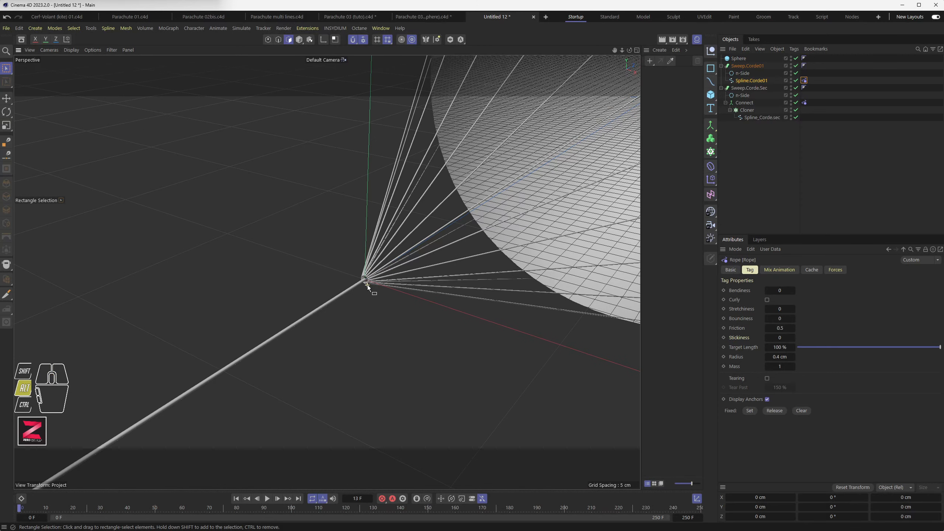
- Advance the simulation frame by frame to frame 5 to inspect the cord junction, and return to frame 0
click(278, 499)
click(278, 499)
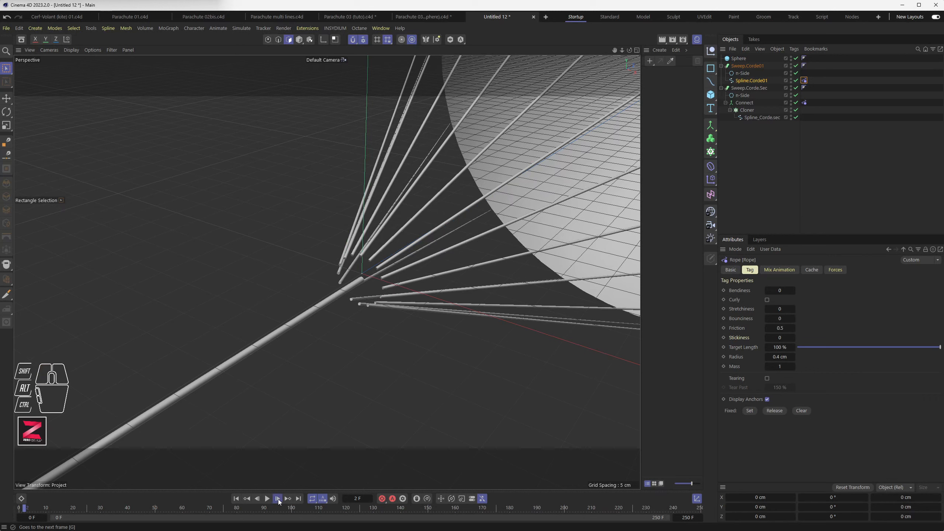
click(278, 499)
click(278, 498)
click(278, 498)
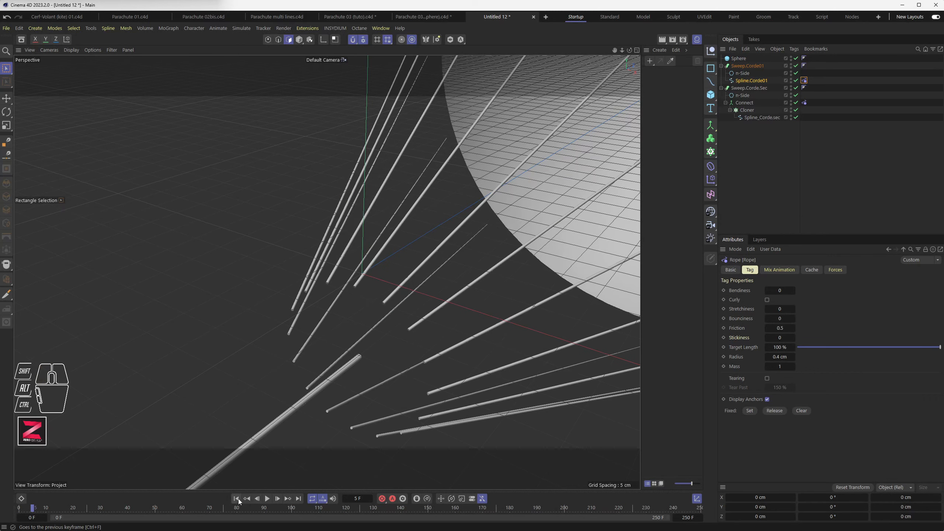
click(236, 498)
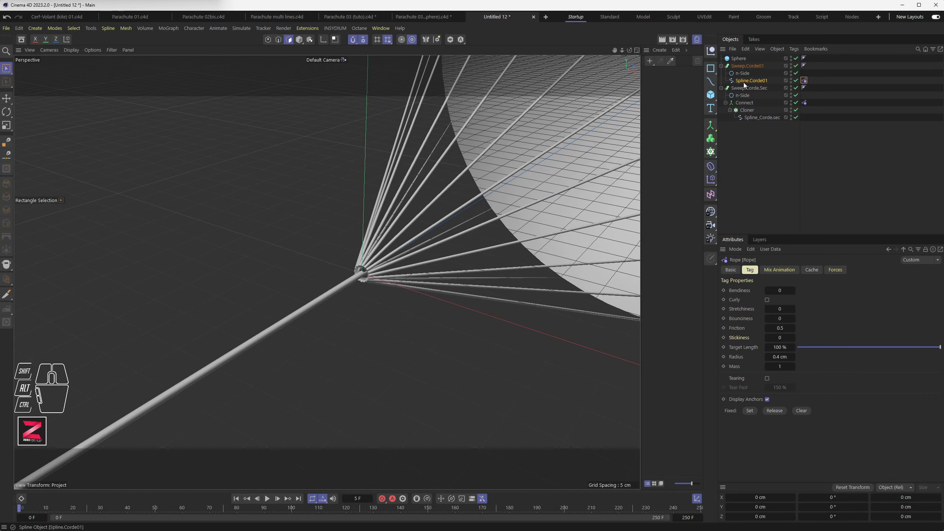
- Move the junction-end point of Spline_Corde.sec outward to about X 1.33 cm in Points mode, and return to Model mode
click(759, 118)
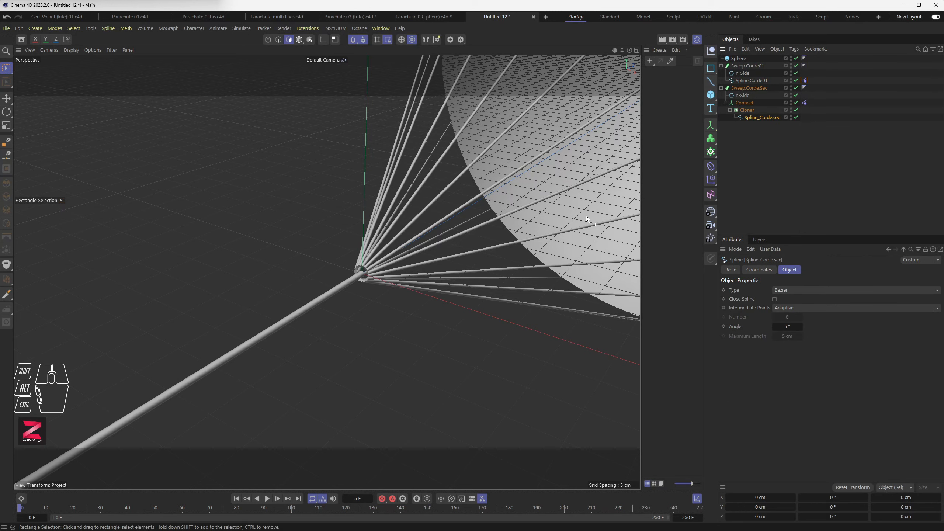
scroll(385, 271, up, 4)
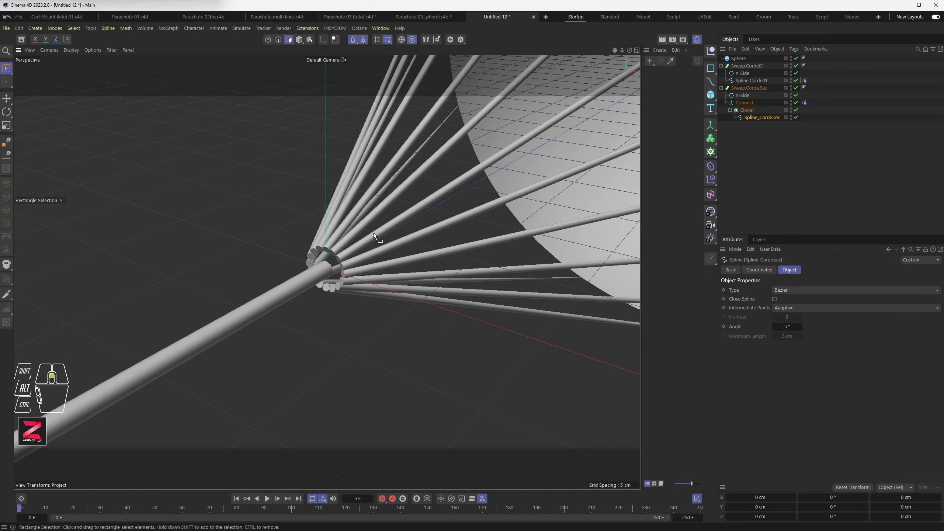
click(268, 39)
mouse_move(286, 222)
mouse_down()
mouse_move(358, 296)
mouse_move(374, 284)
mouse_up()
scroll(403, 296, down, 4)
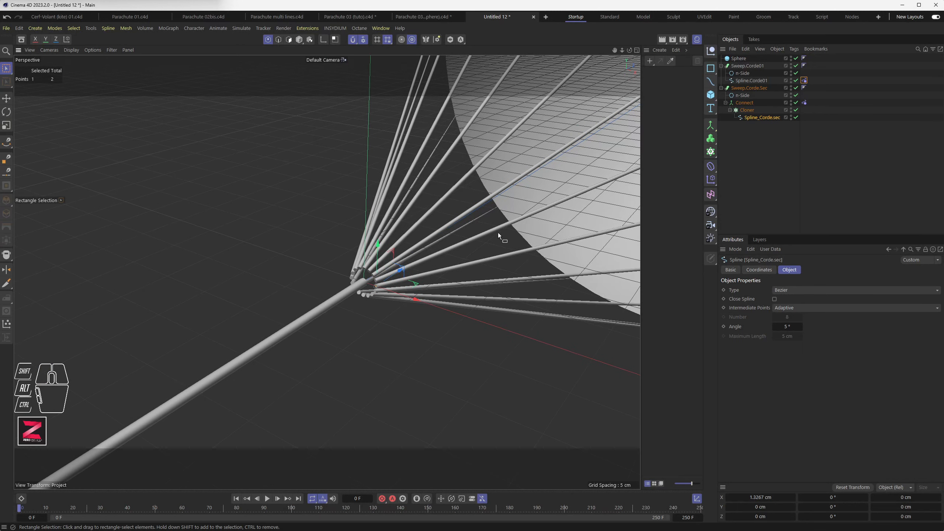
click(299, 39)
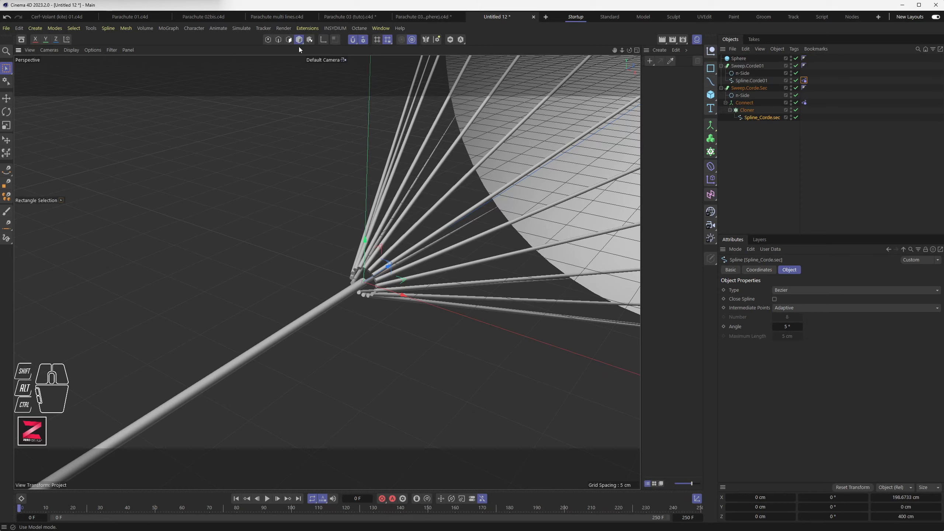
middle_drag(328, 293, 318, 292)
scroll(318, 292, down, 6)
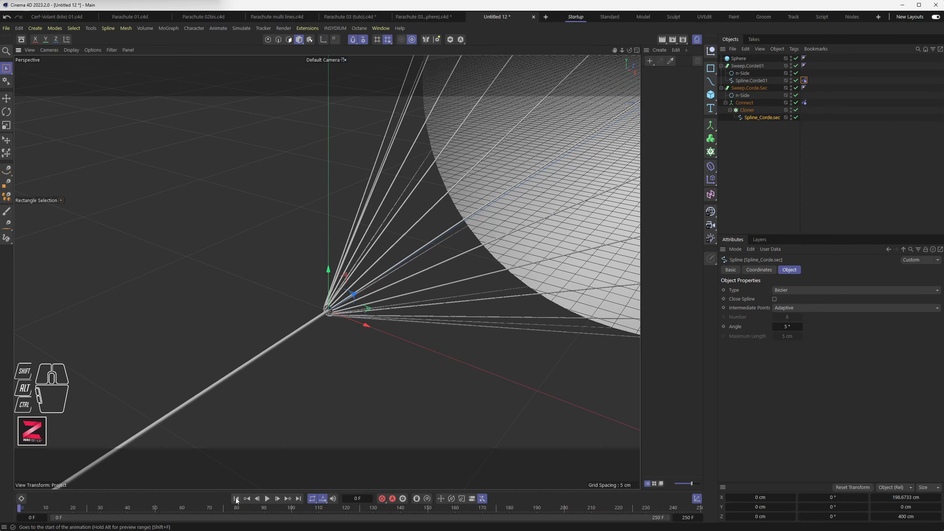
- Replay the simulation with the spread secondary cords, inspect their motion around the main cord, and rewind to the start
click(267, 499)
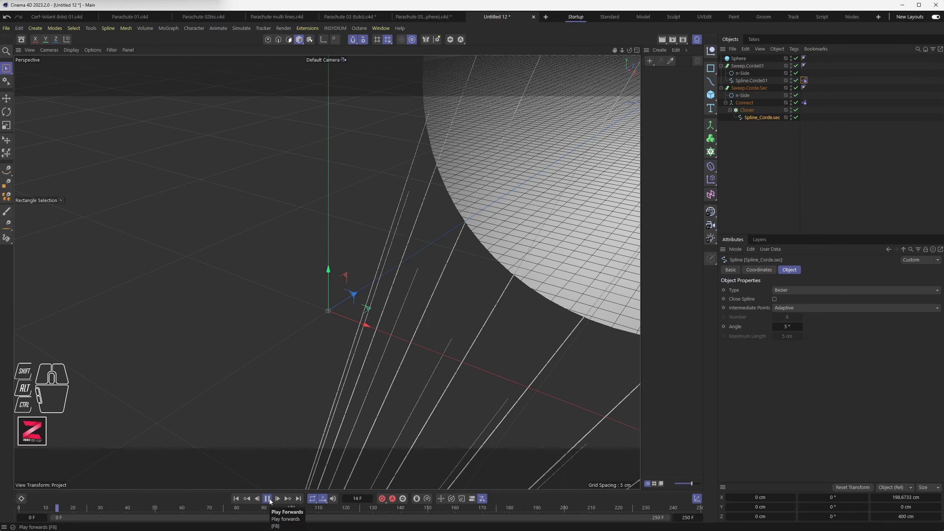
scroll(347, 310, down, 5)
alt+middle_drag(310, 372, 300, 126)
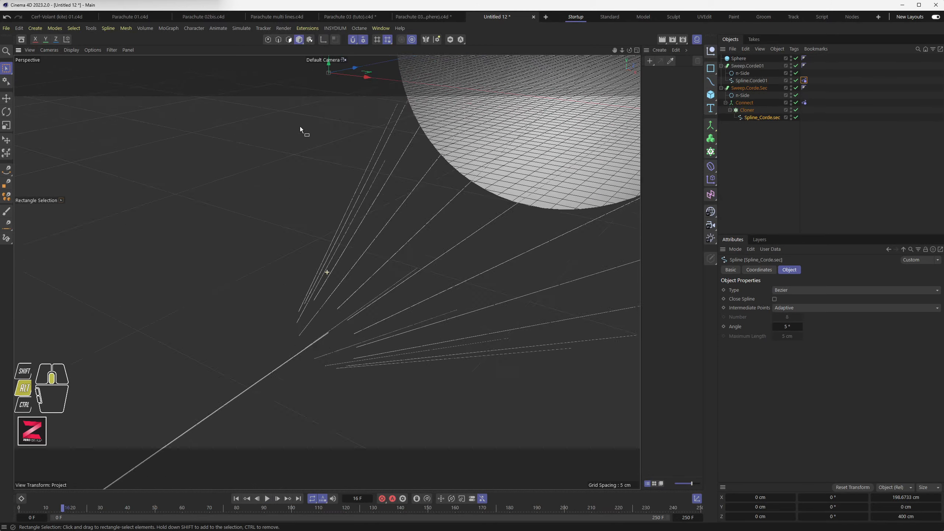
click(236, 498)
click(267, 498)
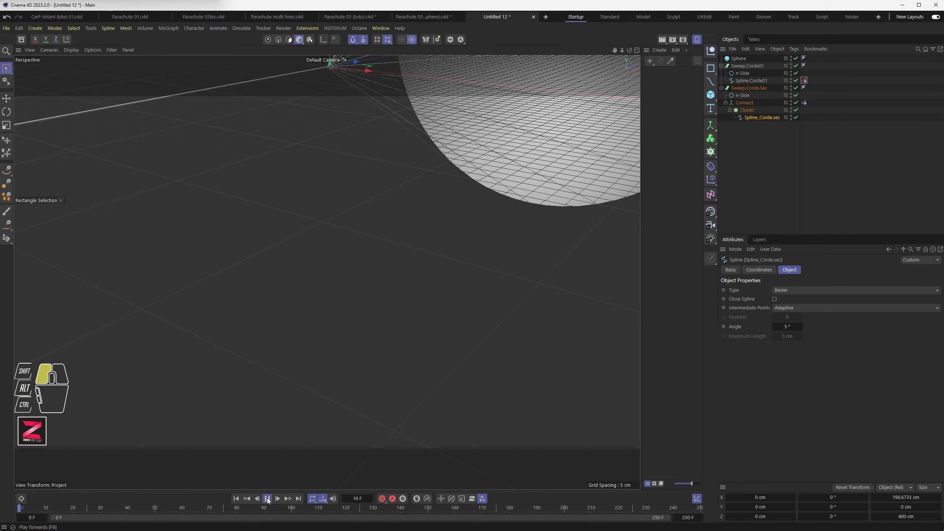
click(267, 499)
scroll(338, 255, down, 5)
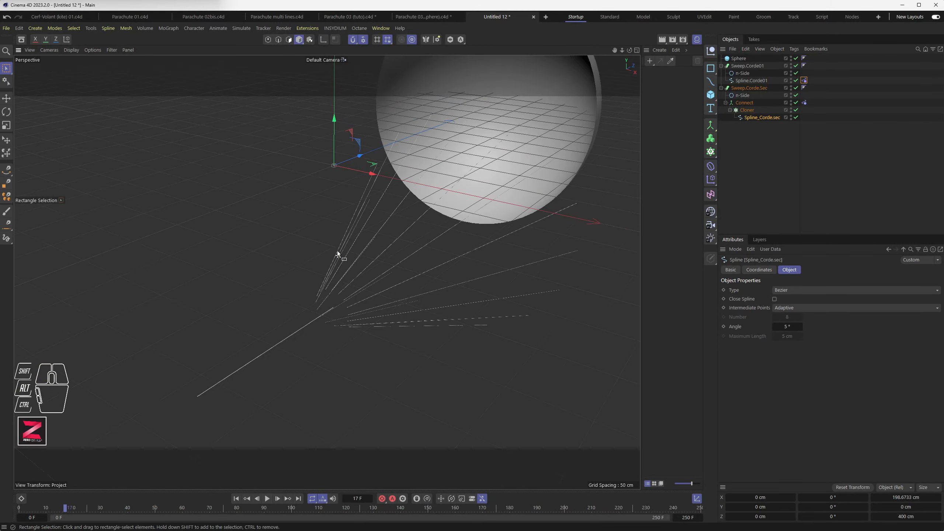
alt+drag(327, 200, 324, 236)
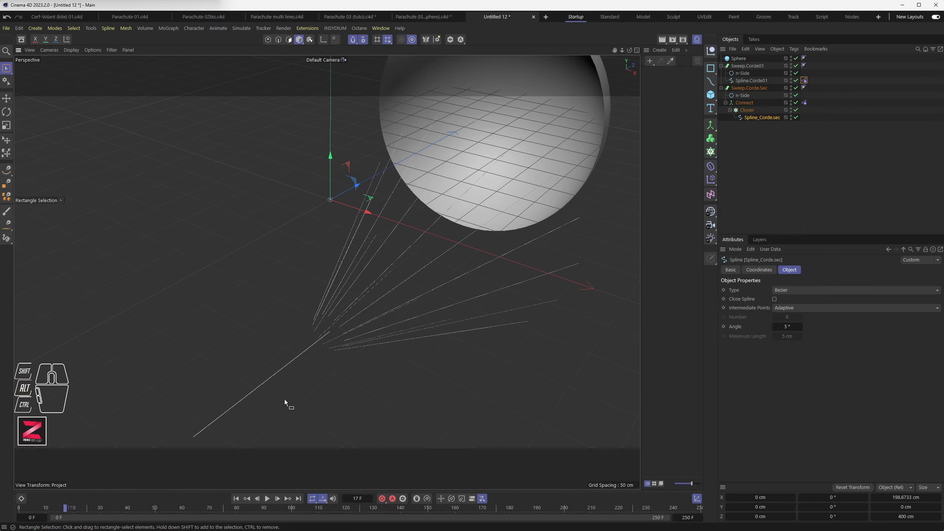
click(237, 499)
- Compare the secondary cords' n-Side radius with the radius in the Connect object's Rope tag
scroll(335, 203, up, 10)
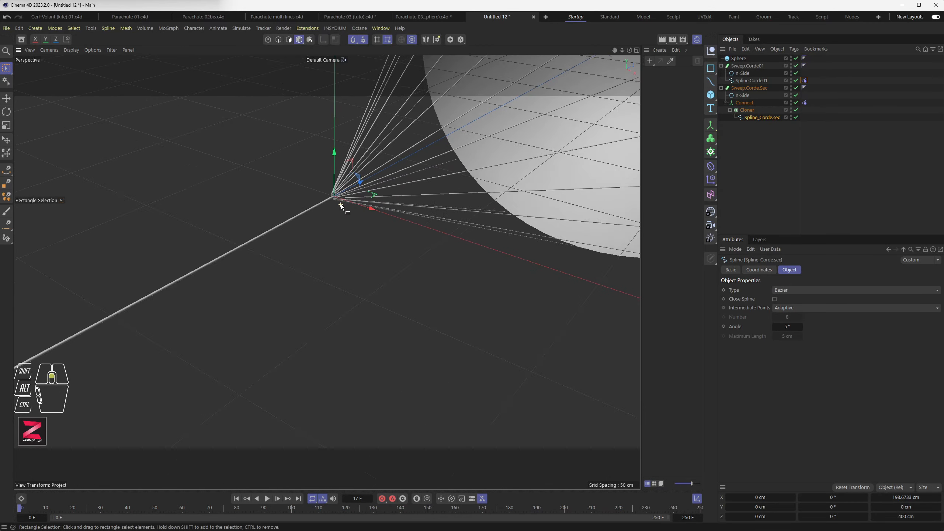
scroll(332, 198, up, 3)
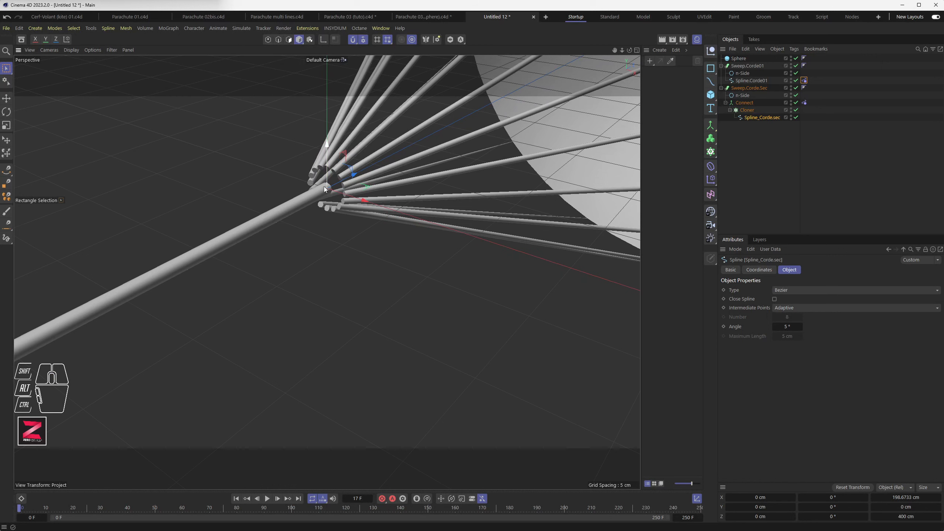
click(804, 103)
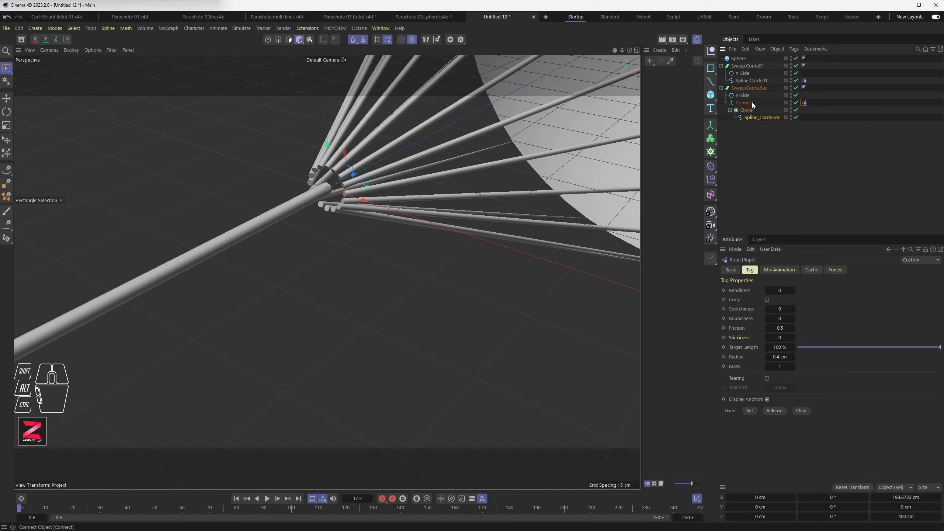
click(742, 95)
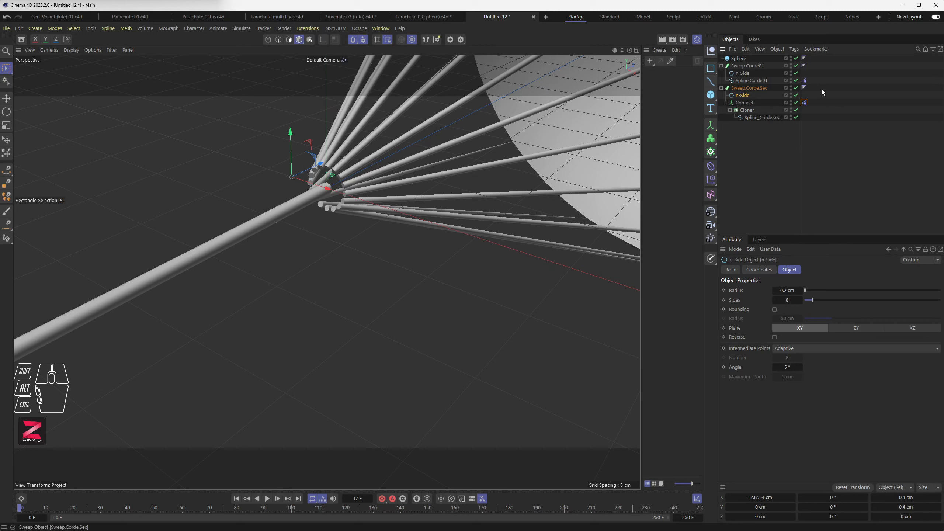
click(804, 103)
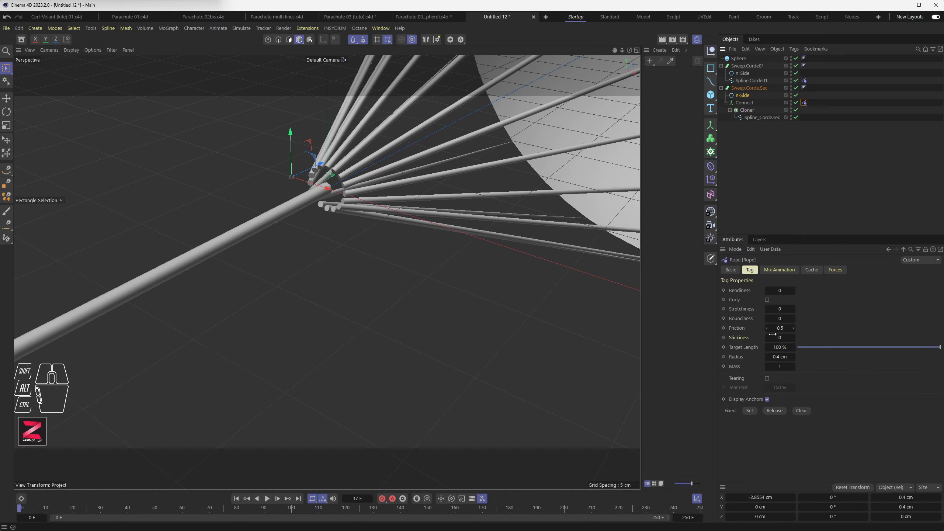
- Try a 0.4 cm radius on the secondary cords' n-Side profile and inspect the cord junction
click(775, 360)
click(750, 94)
double_click(787, 291)
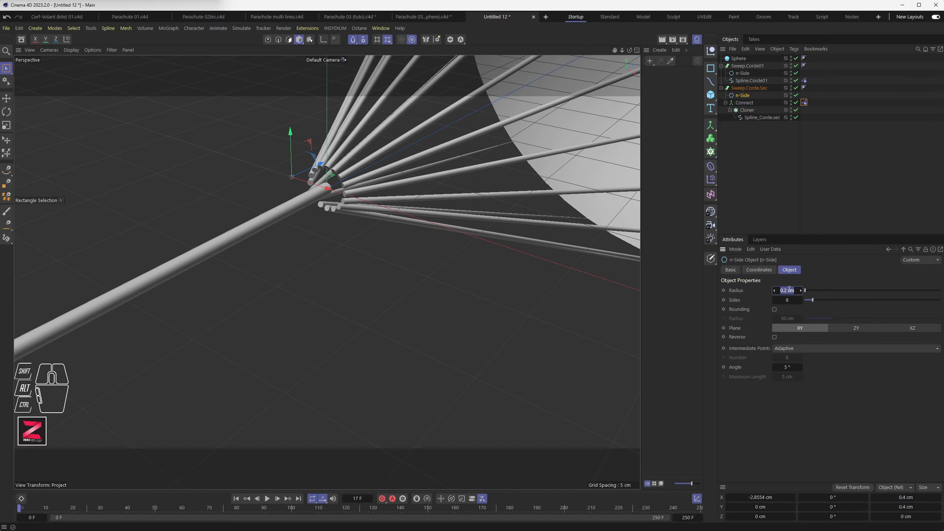
text(.4)
key(Return)
alt+click(323, 192)
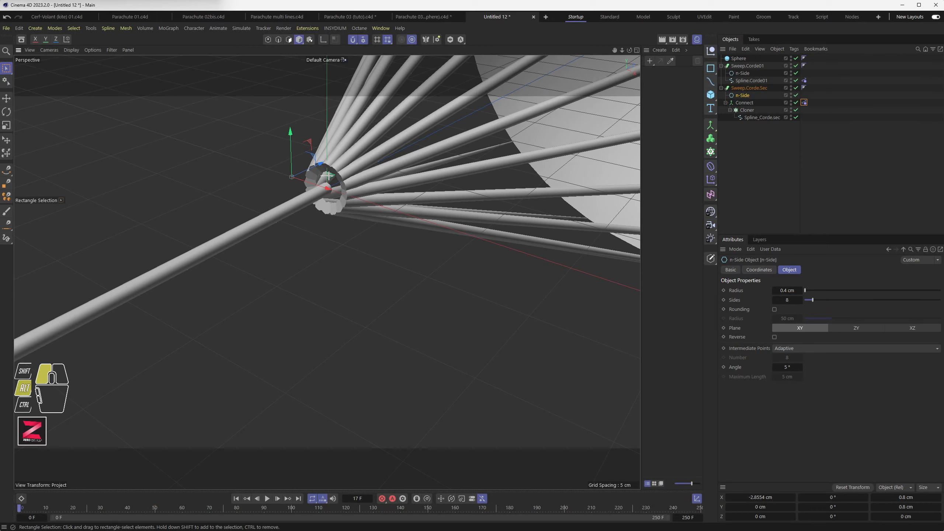
click(326, 156)
scroll(326, 155, up, 6)
mouse_move(337, 192)
alt+mouse_down()
mouse_move(351, 185)
mouse_move(328, 205)
alt+mouse_up()
scroll(328, 204, down, 10)
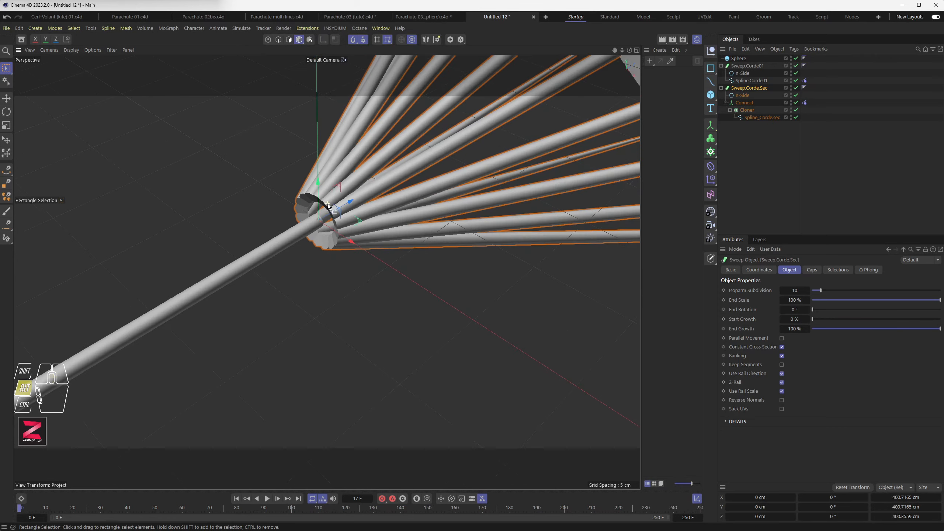
- Set both the secondary cords' n-Side radius and the Connect object's Rope tag radius to 0.2 cm
click(742, 96)
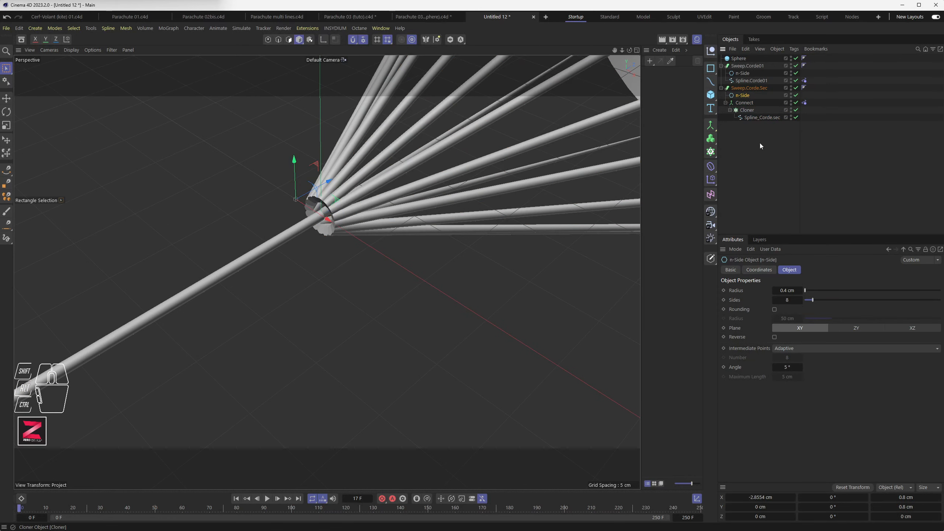
click(788, 291)
key(Return)
click(805, 103)
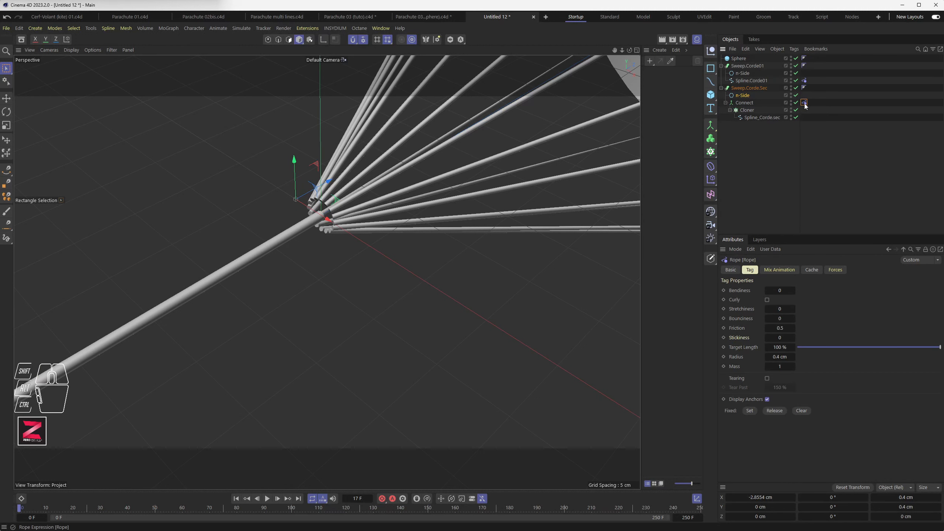
click(780, 357)
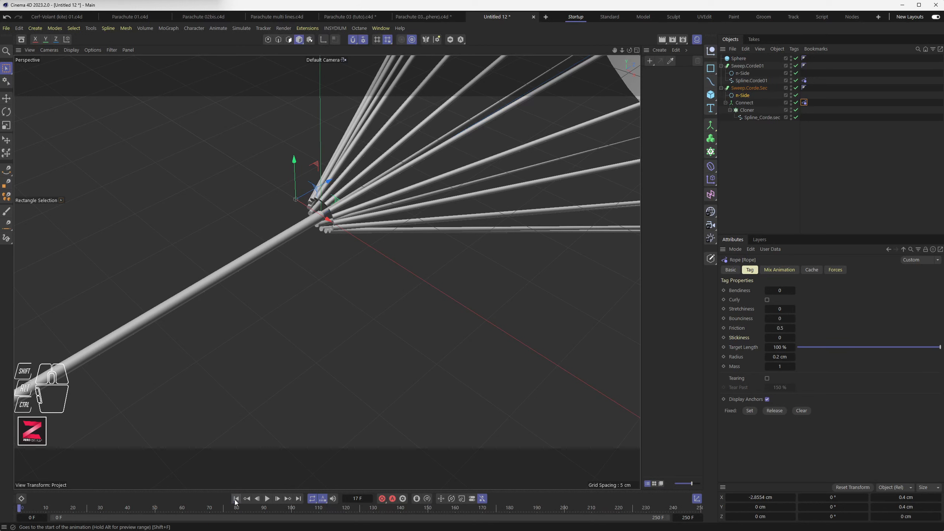
- Replay the simulation with the thinner rope radius, advance to frame 5 to inspect the junction, and return to the start
scroll(321, 219, up, 4)
click(268, 499)
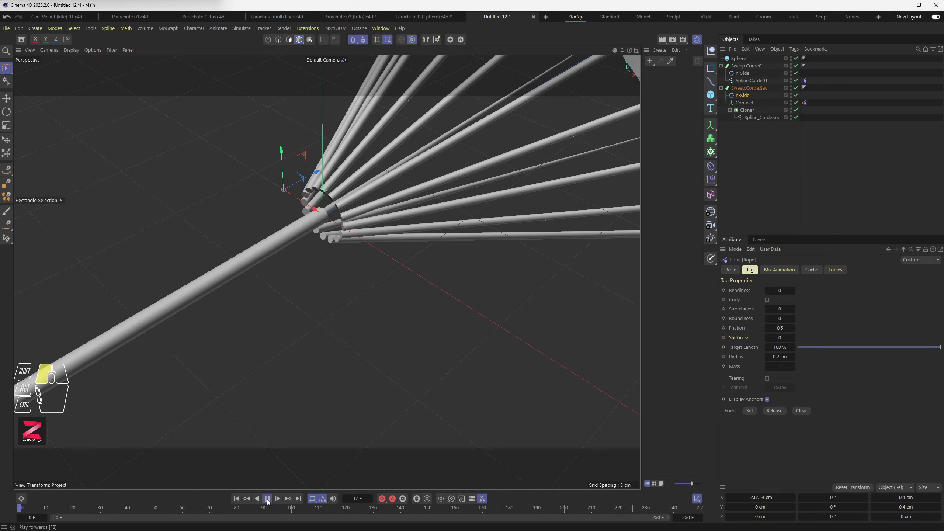
click(236, 499)
click(268, 499)
click(278, 498)
click(278, 499)
click(278, 499)
click(279, 499)
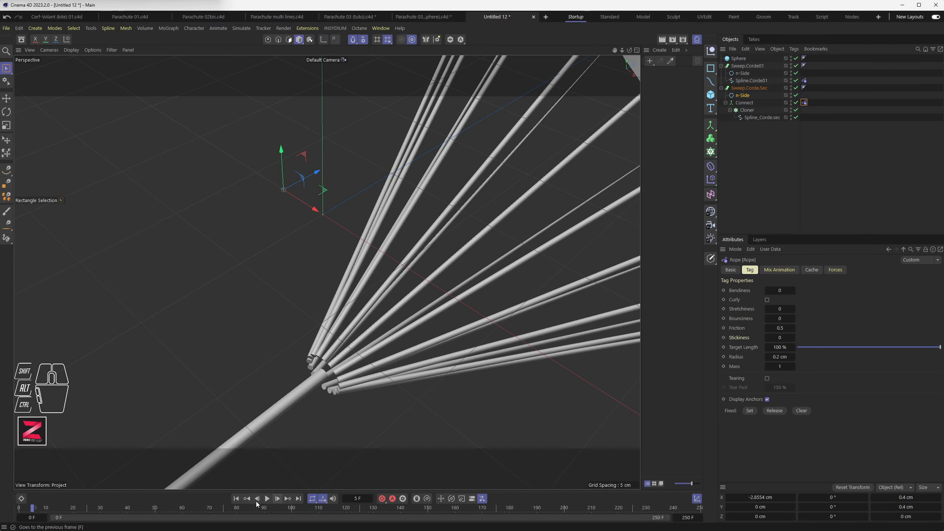
click(236, 498)
- Move the junction-end point of Spline_Corde.sec inward to about X 1.01 cm in Points mode, and return to Model mode
click(762, 118)
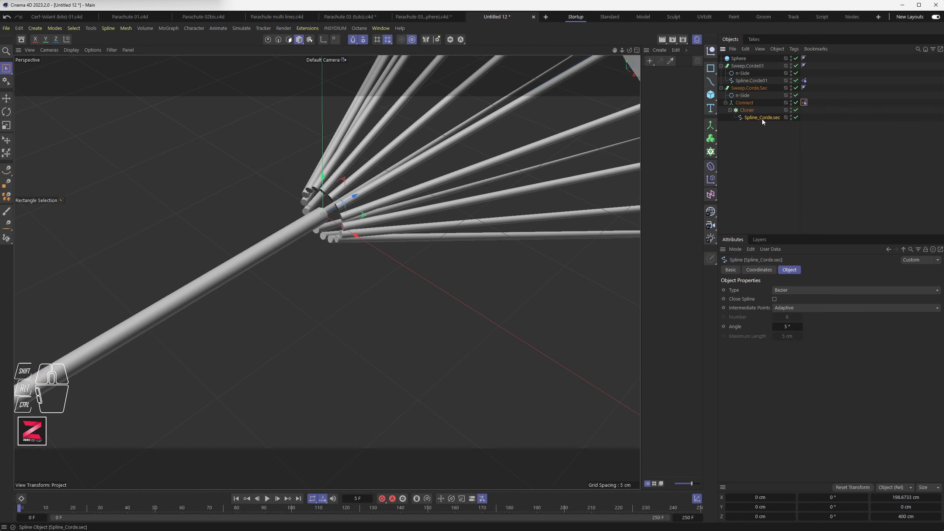
click(268, 39)
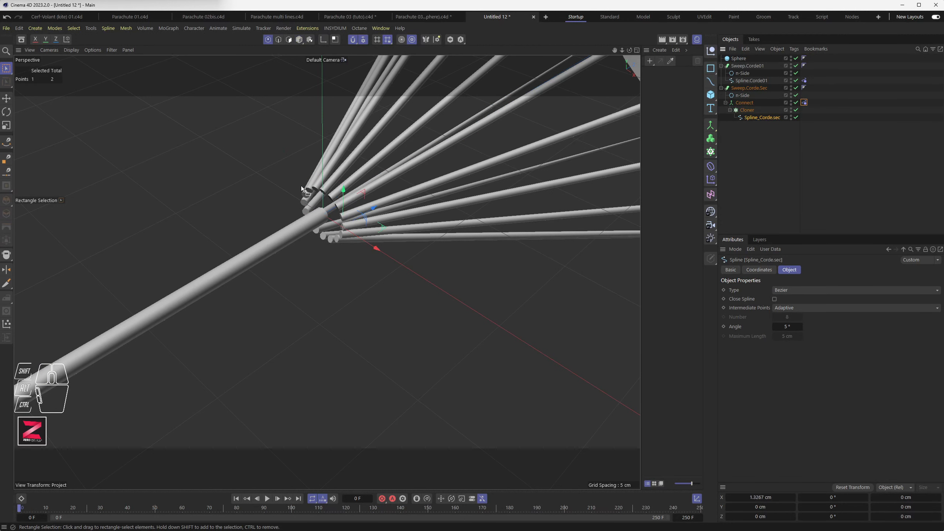
click(326, 218)
click(345, 237)
alt+drag(344, 239, 347, 204)
click(348, 232)
scroll(349, 228, up, 3)
scroll(307, 240, down, 5)
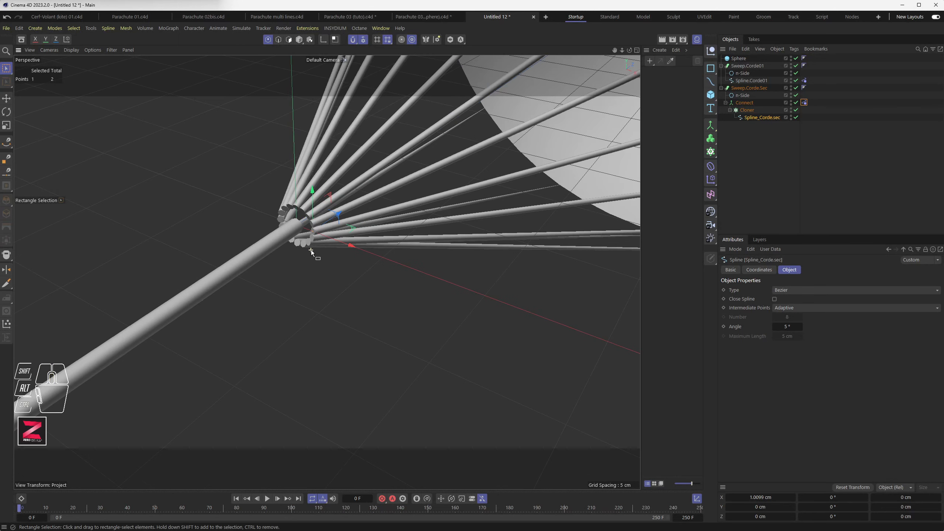
scroll(311, 249, down, 1)
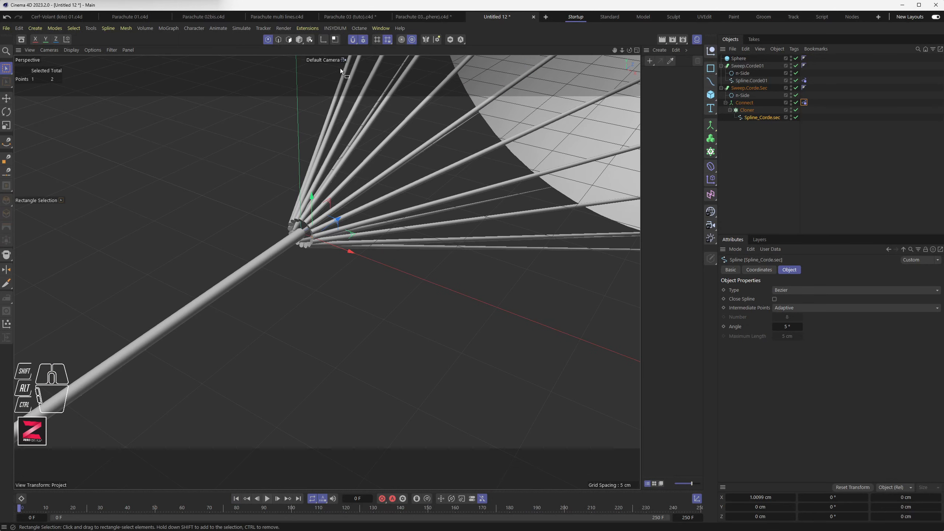
click(299, 39)
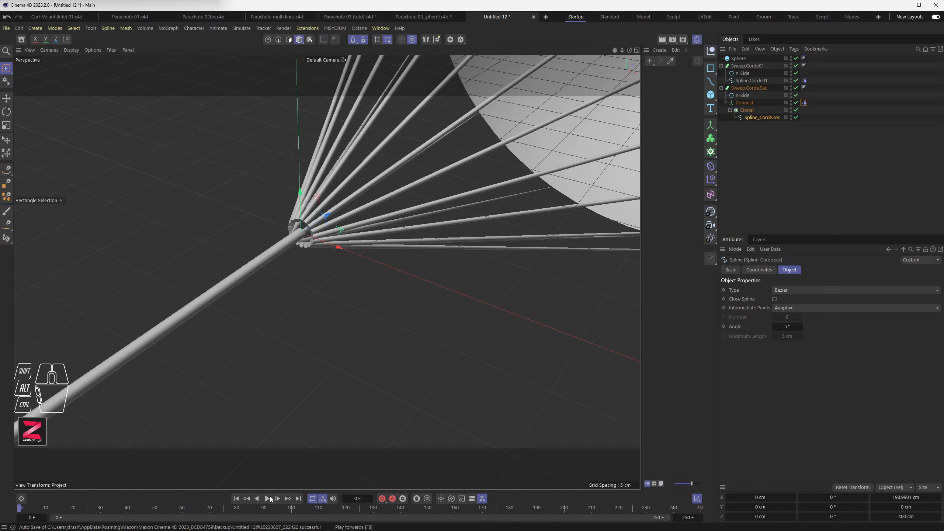
- Advance the simulation frame by frame to frame 7 to check the tightened junction, and rewind to the start
click(279, 499)
click(278, 498)
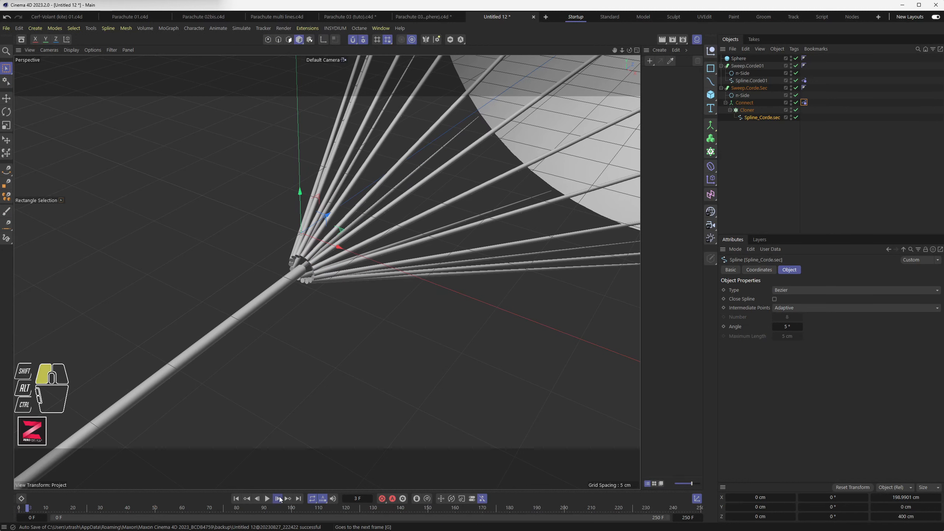
click(278, 498)
click(279, 499)
click(278, 499)
click(278, 498)
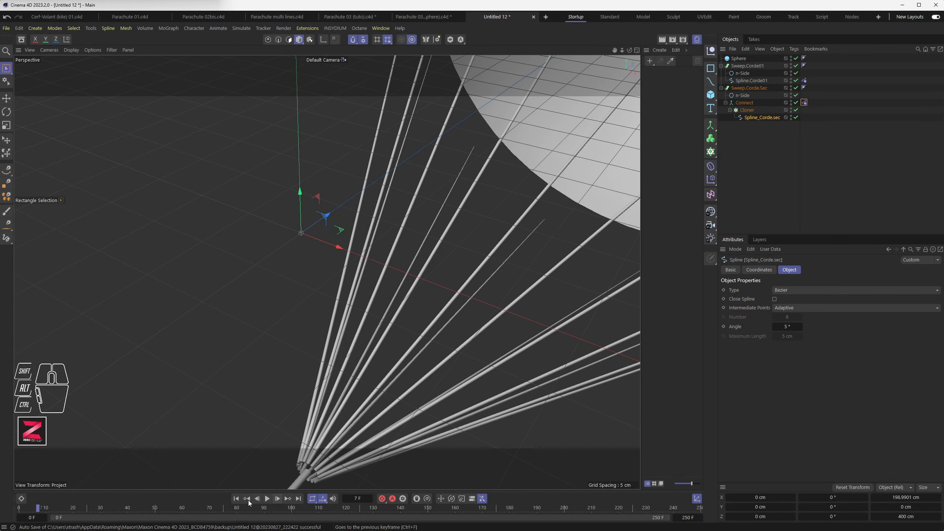
click(236, 499)
- Add a Pyramid primitive and set its size to 3 × 3 × 3 cm
scroll(322, 269, down, 5)
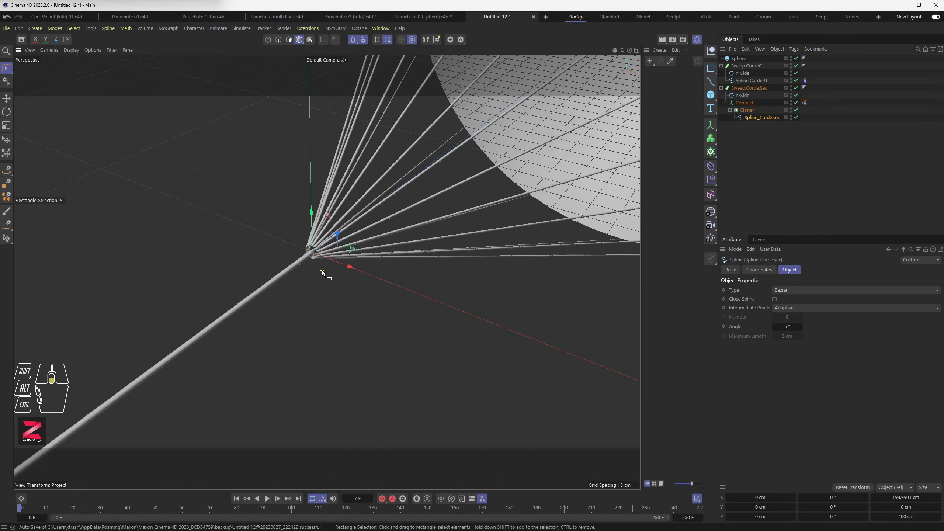
scroll(321, 271, down, 4)
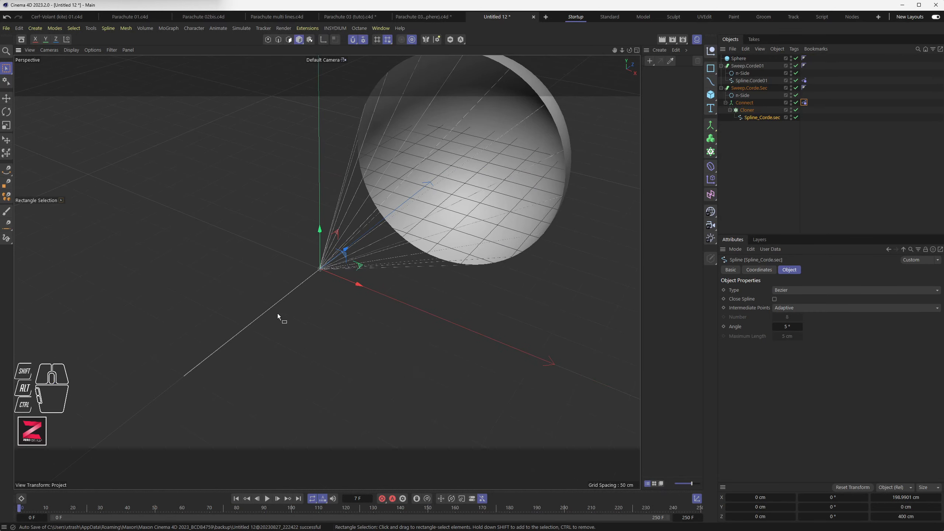
alt+middle_drag(277, 313, 309, 239)
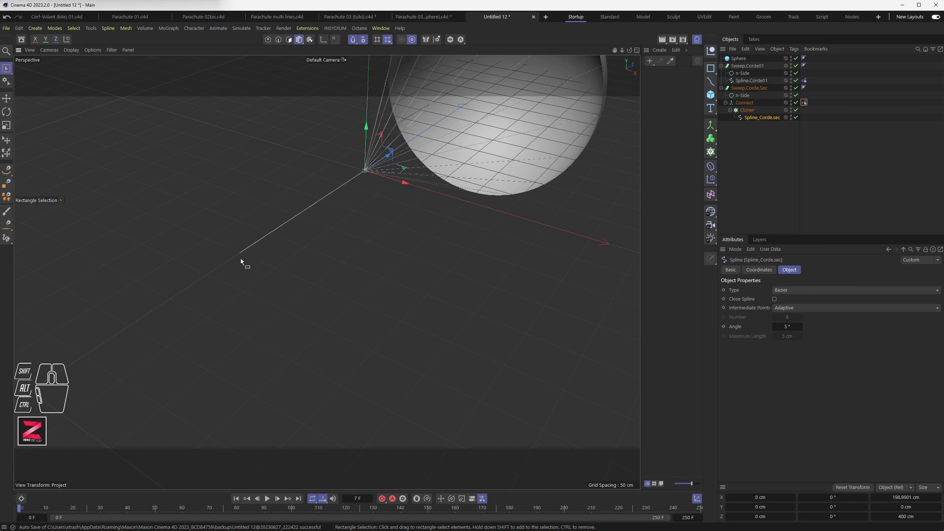
click(711, 95)
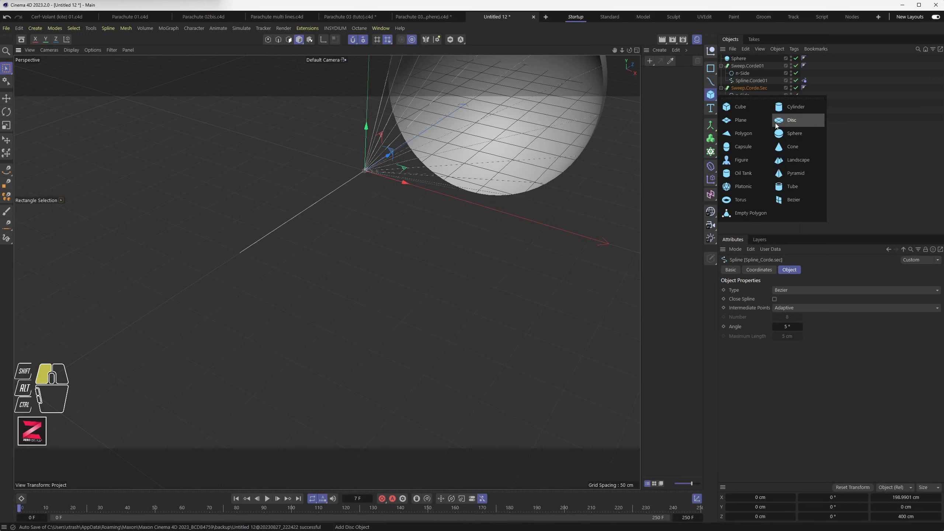
click(788, 172)
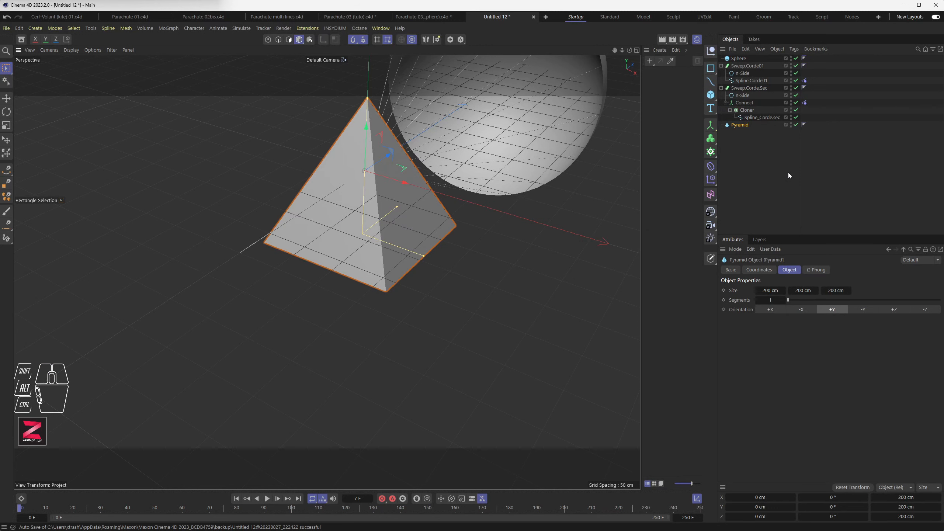
click(771, 290)
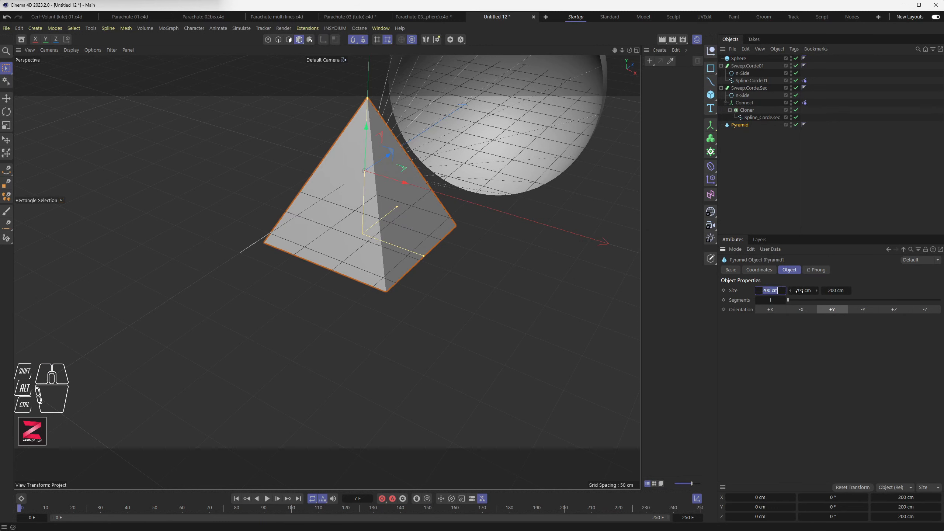
text(3)
key(Tab)
text(3)
key(Tab)
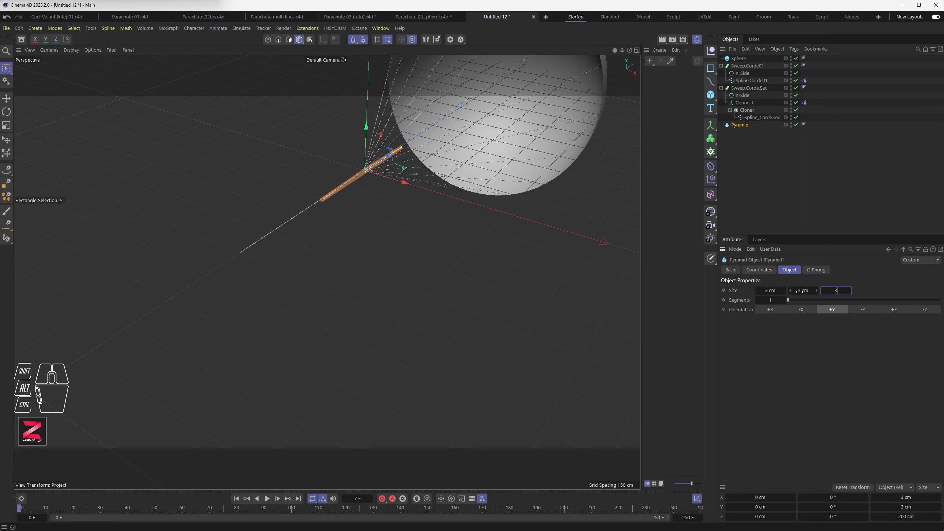
text(3)
key(Tab)
- Move the pyramid to the main cord's free end with its apex at the cord's end face, about Y -1.54 cm and Z -250.1 cm
drag(390, 151, 262, 234)
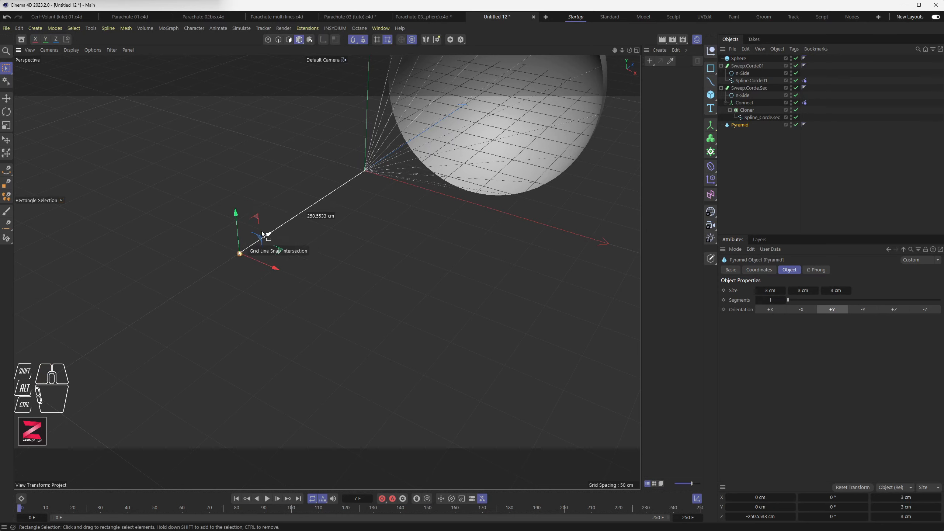
scroll(238, 253, up, 10)
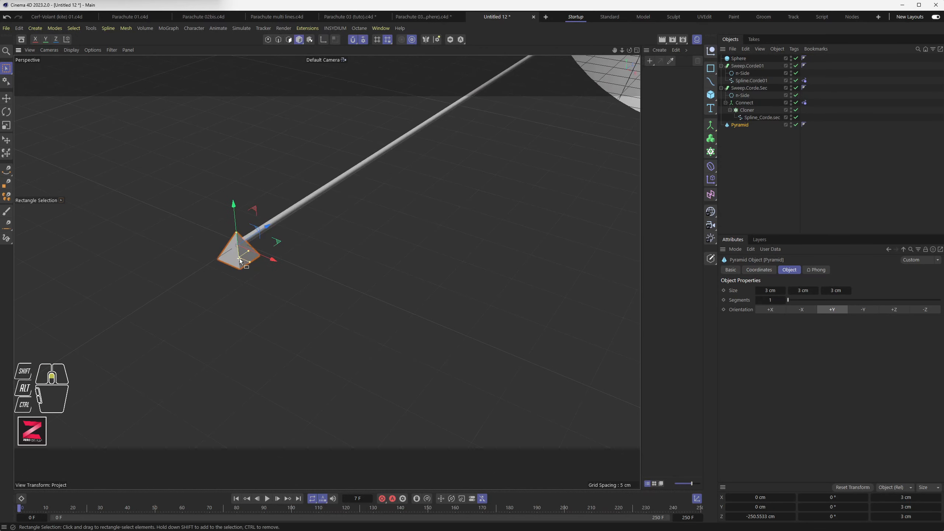
scroll(241, 261, up, 8)
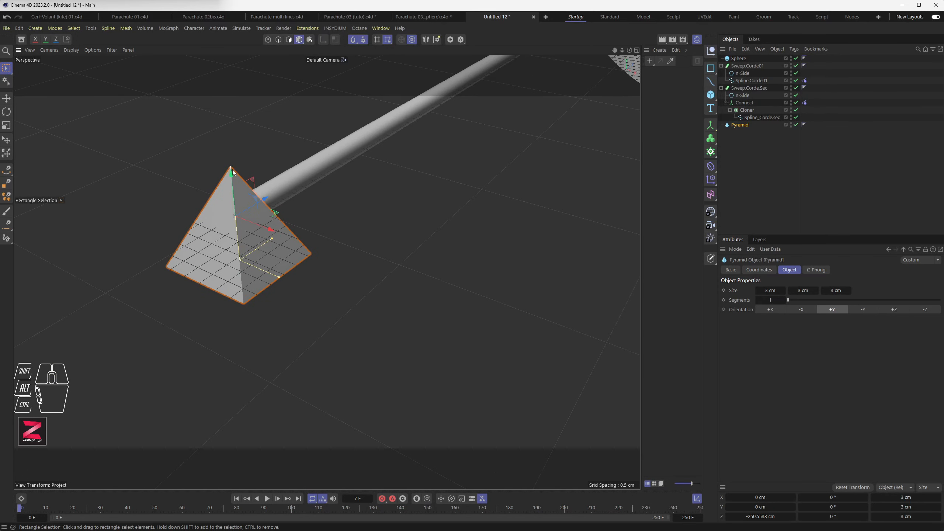
key(r)
key(space)
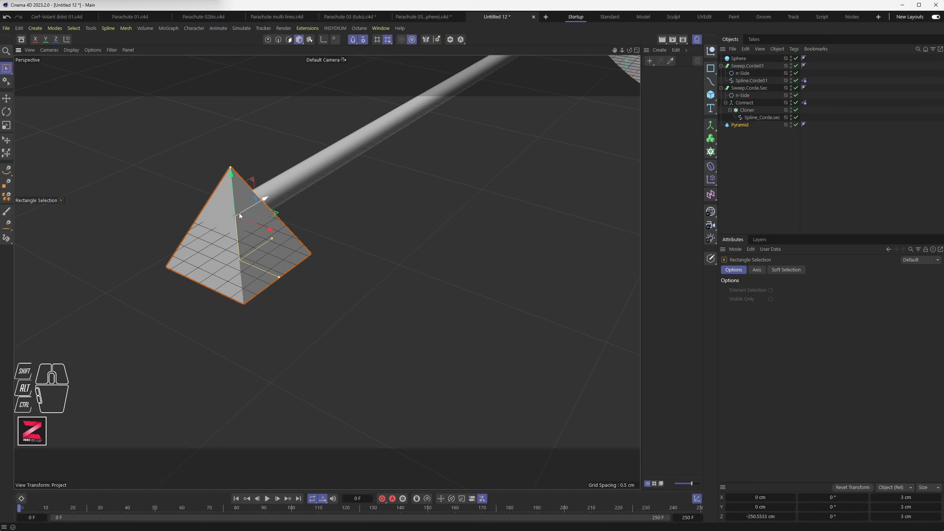
key(r)
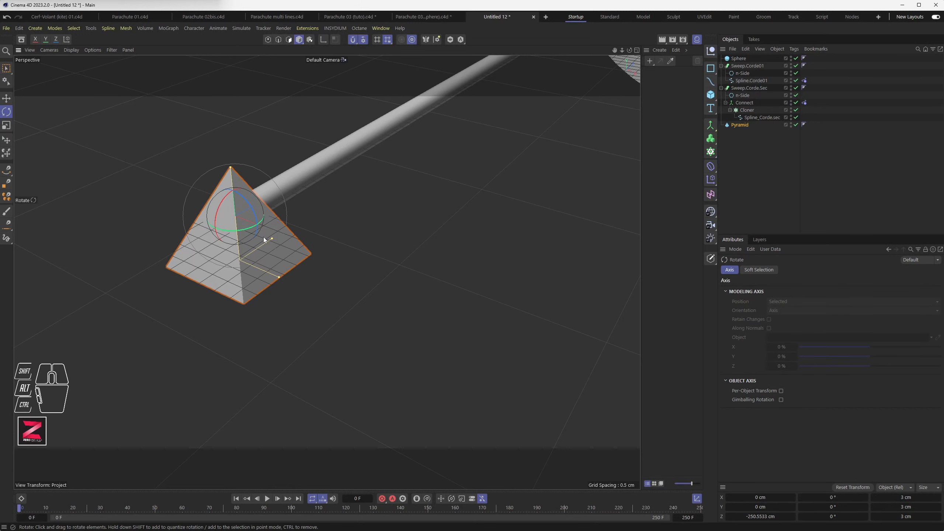
mouse_move(264, 240)
alt+mouse_down()
mouse_move(249, 197)
mouse_move(263, 252)
mouse_move(289, 238)
mouse_move(312, 238)
mouse_move(309, 247)
mouse_move(329, 229)
mouse_move(255, 243)
mouse_move(327, 270)
mouse_move(262, 175)
mouse_move(254, 242)
mouse_move(238, 254)
mouse_move(258, 255)
mouse_move(274, 229)
alt+mouse_up()
key(e)
alt+scroll(266, 223, up, 2)
alt+scroll(266, 223, up, 2)
mouse_move(307, 263)
mouse_down()
mouse_move(274, 268)
mouse_move(308, 265)
mouse_move(295, 268)
mouse_up()
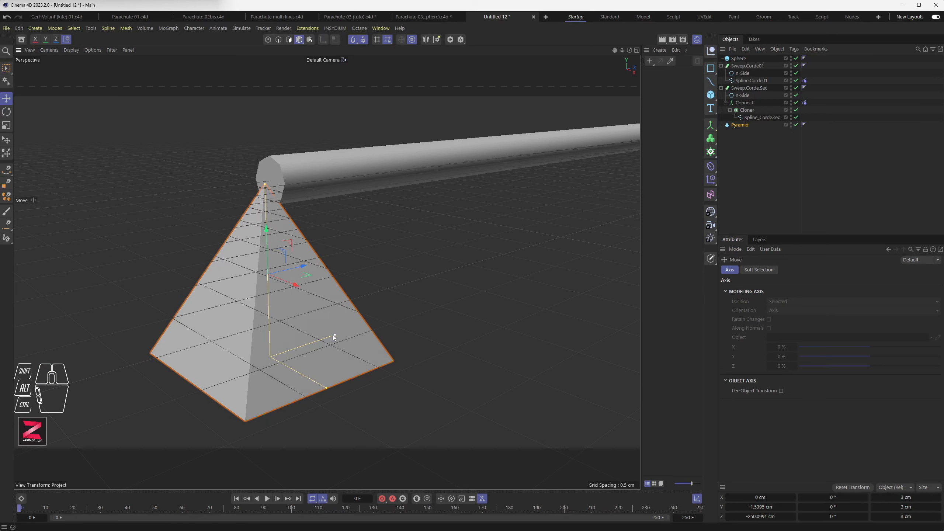
- Narrow the pyramid's base by setting its X size to 1 cm and its Z size to 1 cm
drag(335, 336, 305, 344)
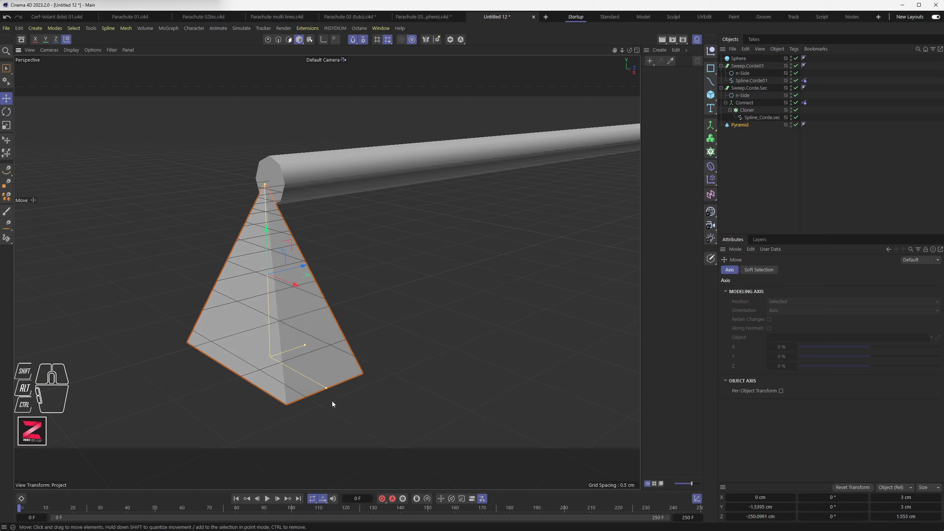
drag(326, 388, 293, 364)
click(740, 126)
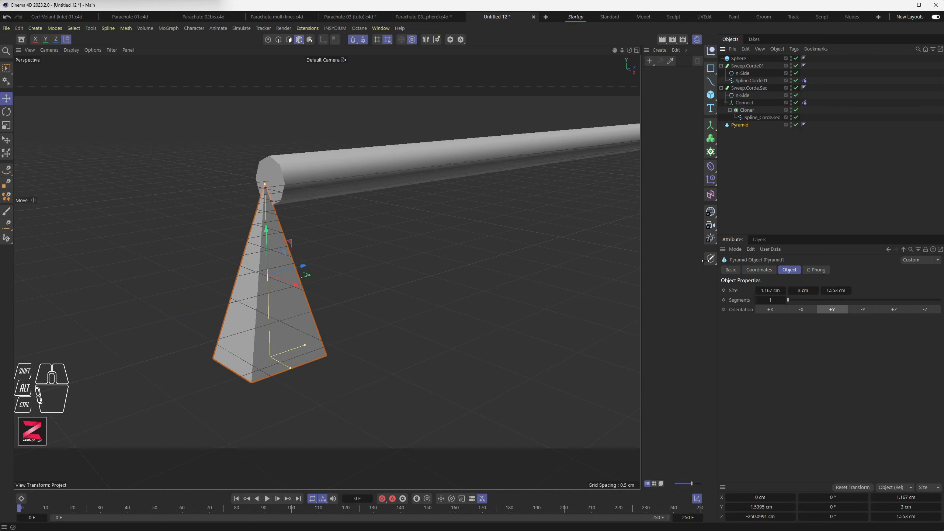
mouse_move(770, 289)
mouse_down()
mouse_move(784, 289)
mouse_move(770, 291)
mouse_up()
text(1)
key(Tab)
key(Tab)
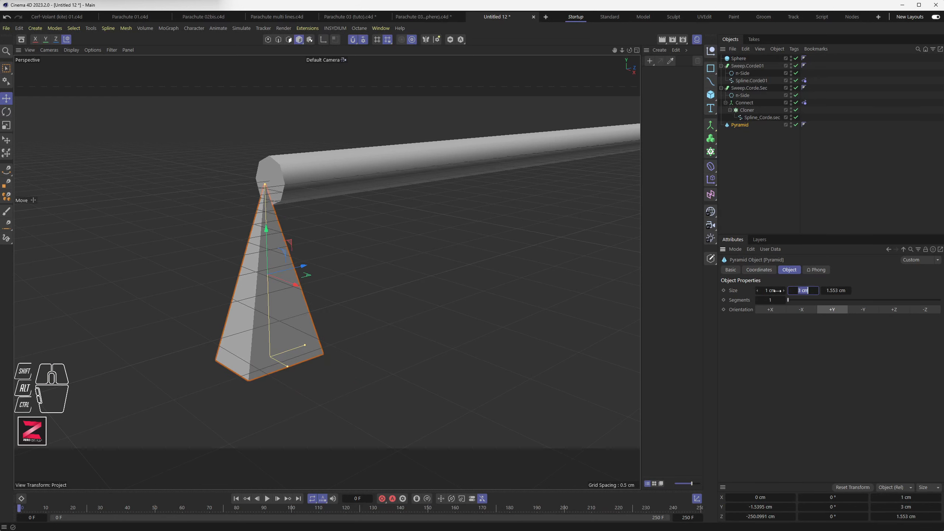
text(1)
key(Tab)
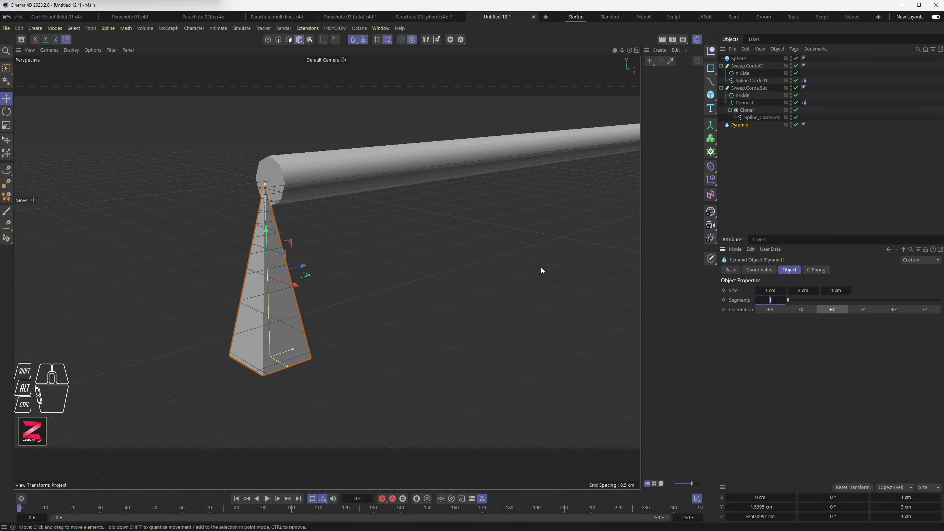
- Nudge the pyramid along the cord axis to about Z -250.08 cm and check its apex against the main cord's end
alt+drag(434, 261, 343, 232)
scroll(281, 176, up, 10)
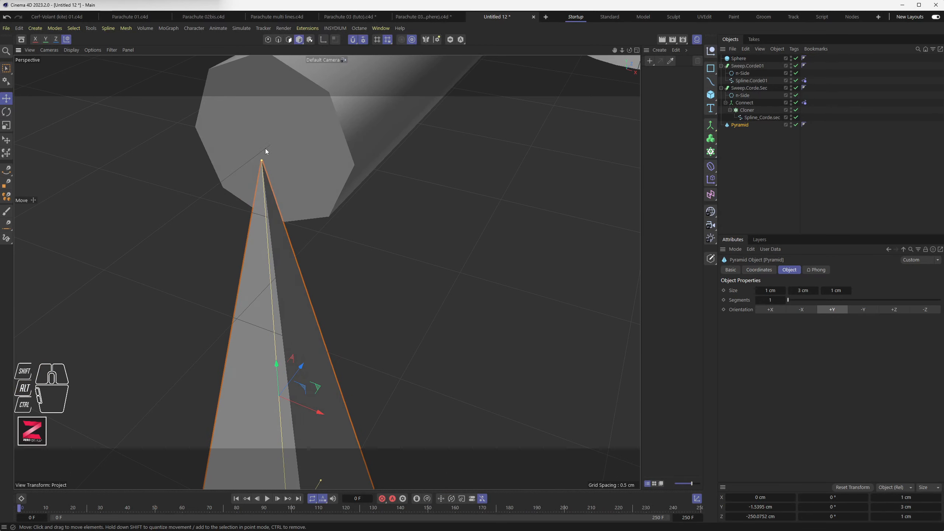
scroll(399, 249, down, 10)
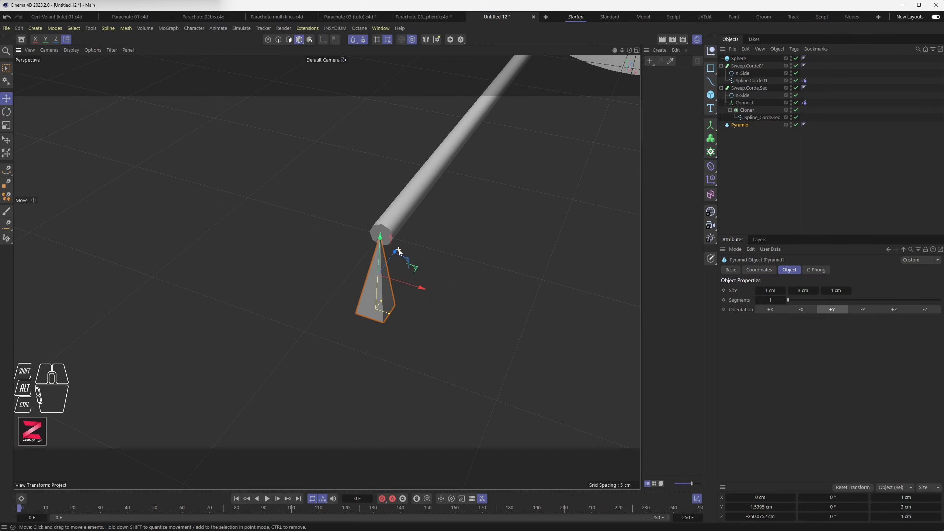
scroll(399, 251, down, 5)
alt+drag(441, 234, 340, 265)
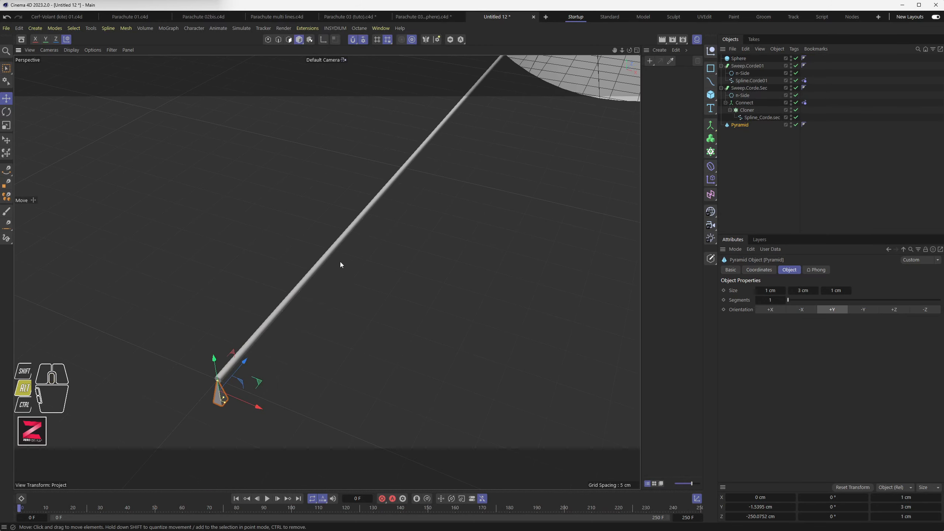
- Reorder the object hierarchy so the Pyramid sits between the Sphere and Sweep.Corde01
alt+scroll(341, 262, down, 8)
alt+middle_drag(423, 209, 322, 316)
alt+scroll(336, 289, down, 5)
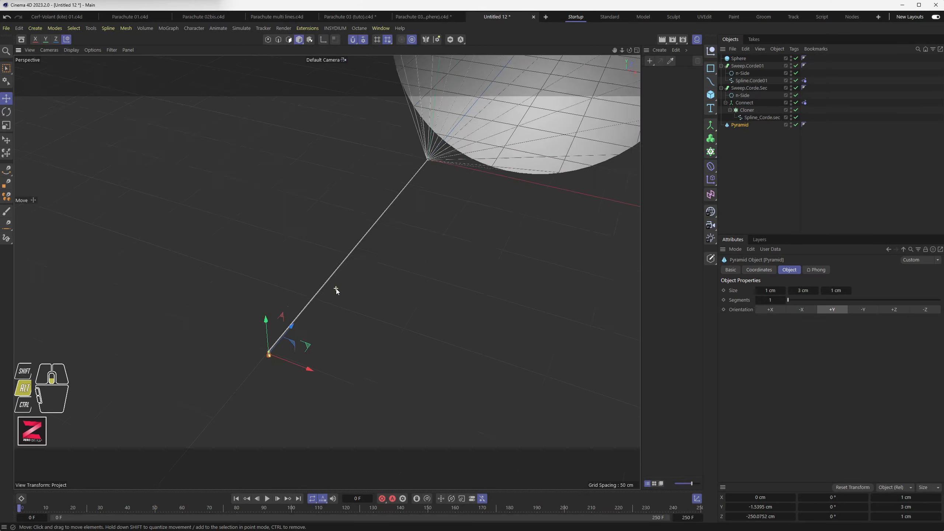
alt+scroll(336, 289, down, 3)
alt+drag(337, 290, 324, 304)
alt+middle_drag(393, 296, 313, 298)
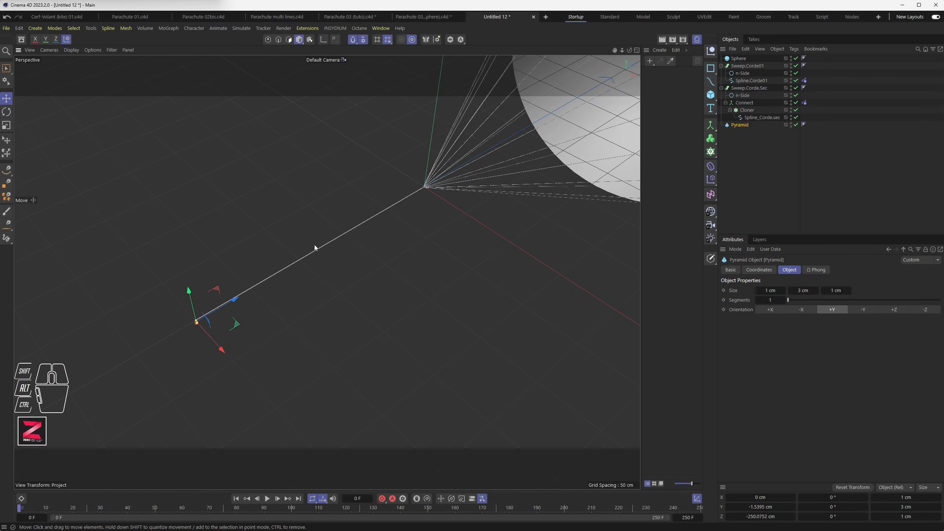
click(745, 66)
drag(739, 125, 750, 63)
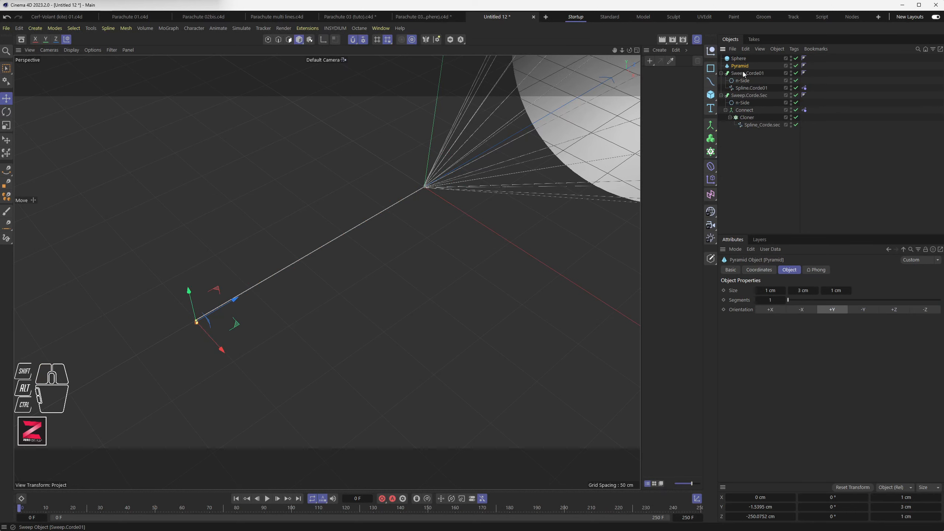
- Examine Sweep.Corde01 from the pyramid end to its junction with the secondary cords, along with the Rope tag settings of Spline.Corde01
click(745, 74)
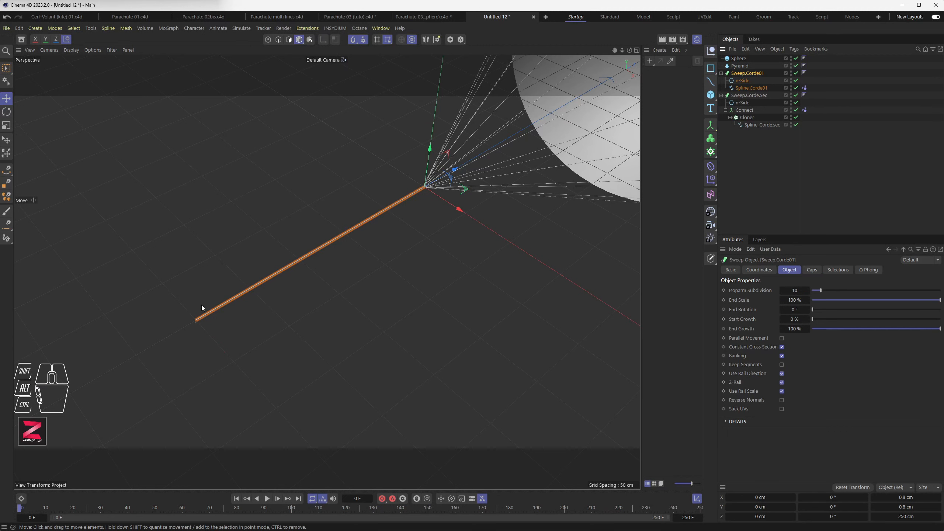
scroll(201, 322, up, 10)
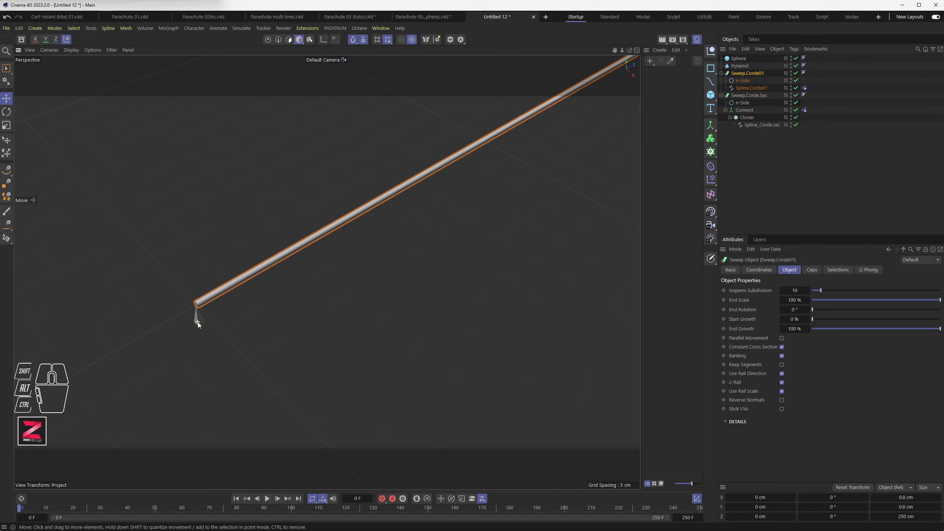
scroll(198, 322, up, 3)
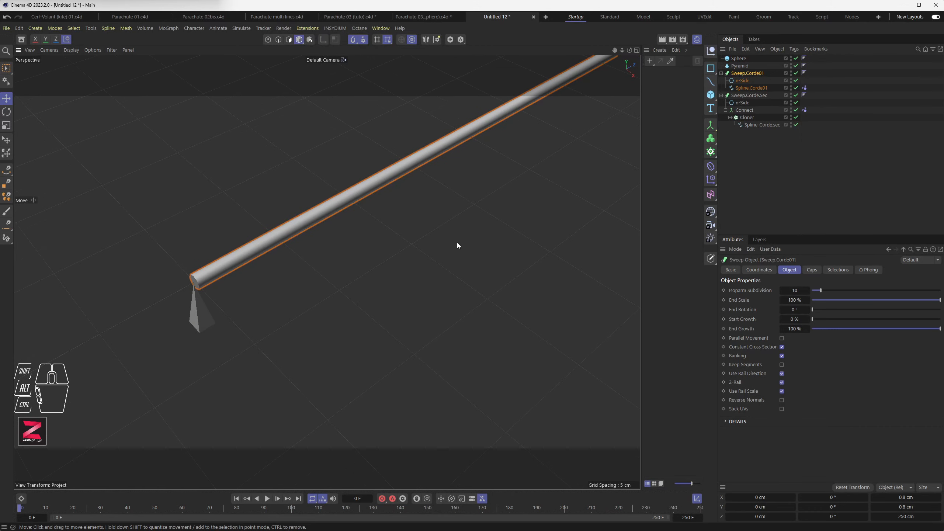
scroll(457, 242, down, 3)
alt+middle_drag(530, 164, 373, 256)
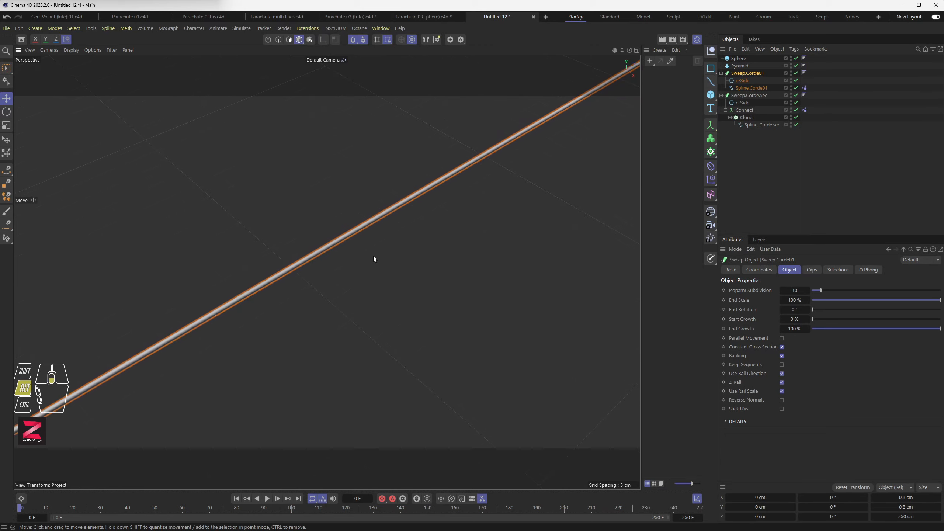
alt+scroll(374, 257, down, 4)
alt+middle_drag(489, 216, 222, 353)
alt+scroll(402, 199, up, 2)
alt+middle_drag(477, 156, 350, 246)
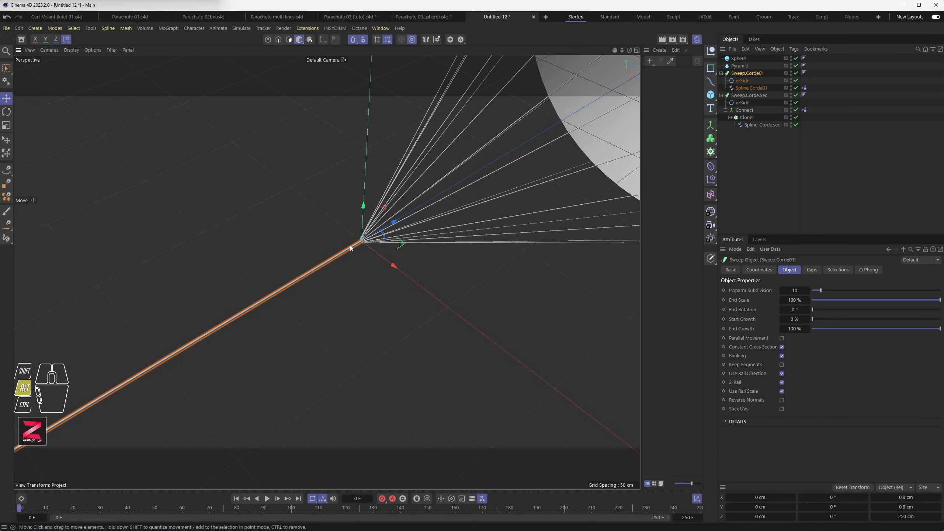
alt+scroll(356, 241, up, 8)
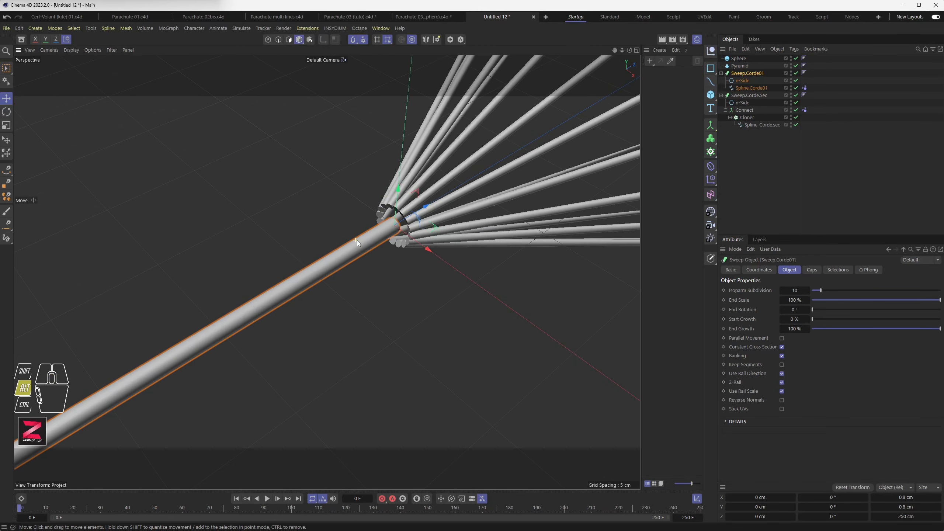
mouse_move(357, 240)
alt+mouse_down()
mouse_move(400, 254)
mouse_move(357, 247)
alt+mouse_up()
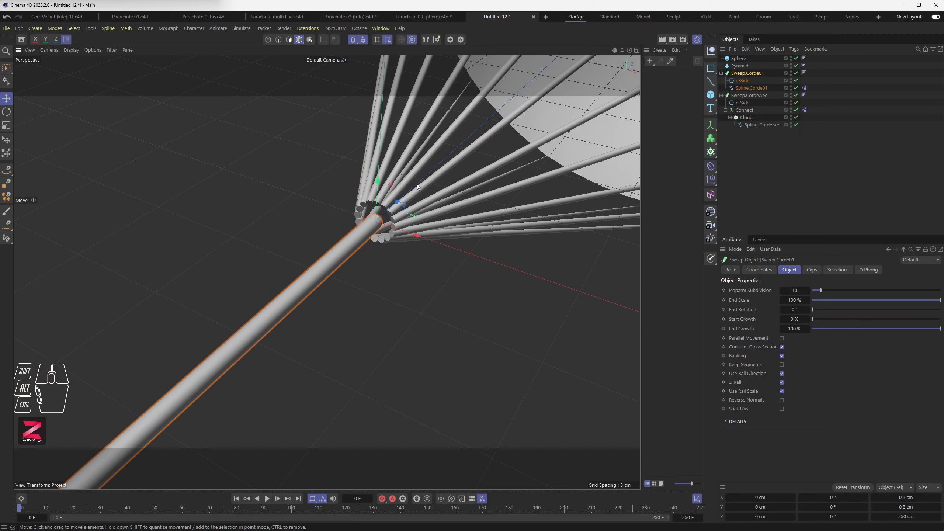
click(804, 88)
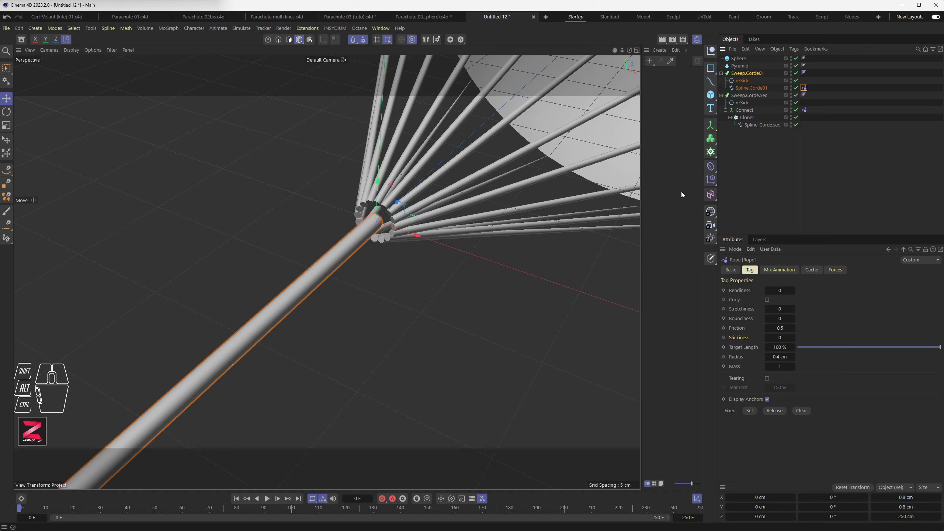
alt+drag(383, 253, 370, 232)
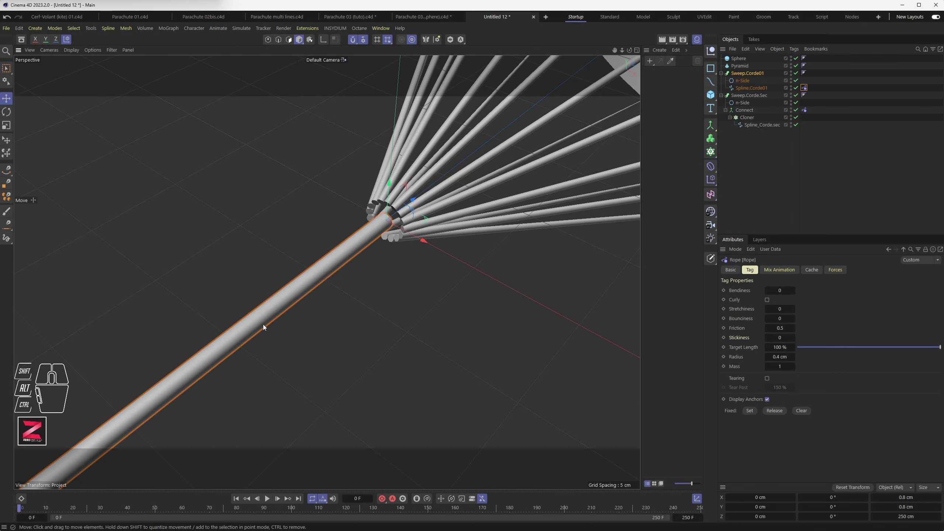
scroll(340, 298, down, 3)
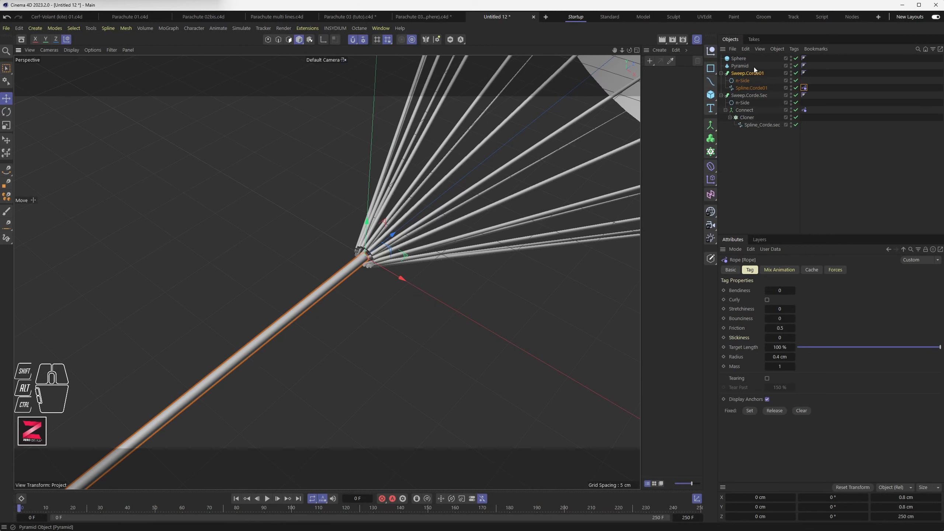
- Move Spline.Corde01 into the Connect object above the Cloner, check its sweep through Sweep.Corde.Sec, and disable the Sweep.Corde01 generator
click(750, 88)
drag(754, 88, 756, 112)
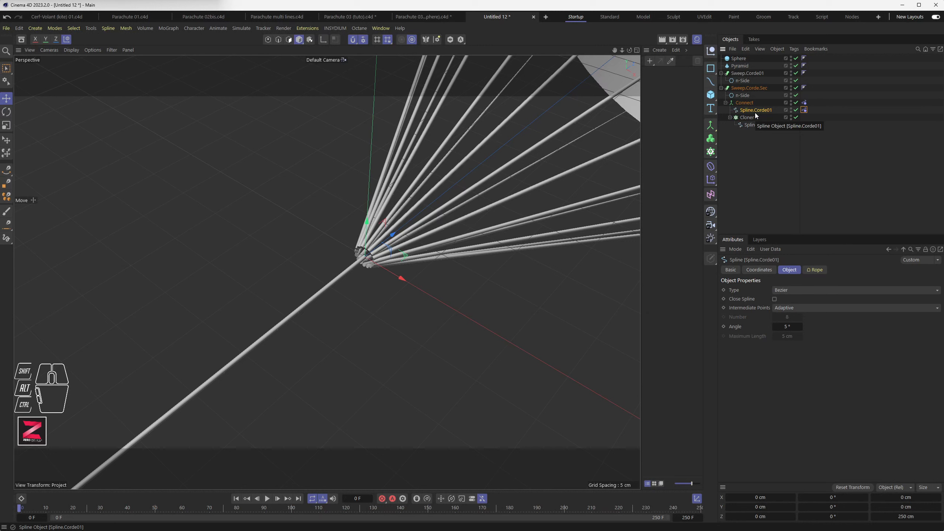
click(796, 89)
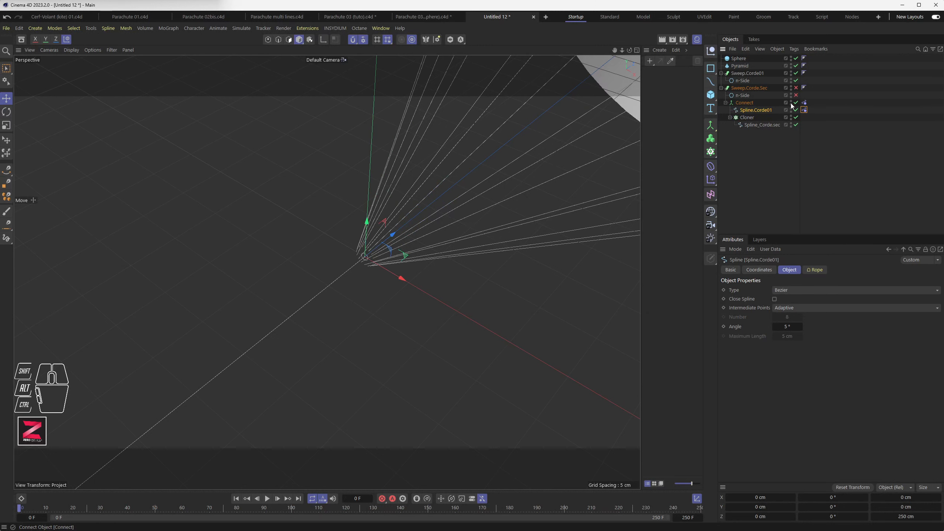
click(796, 88)
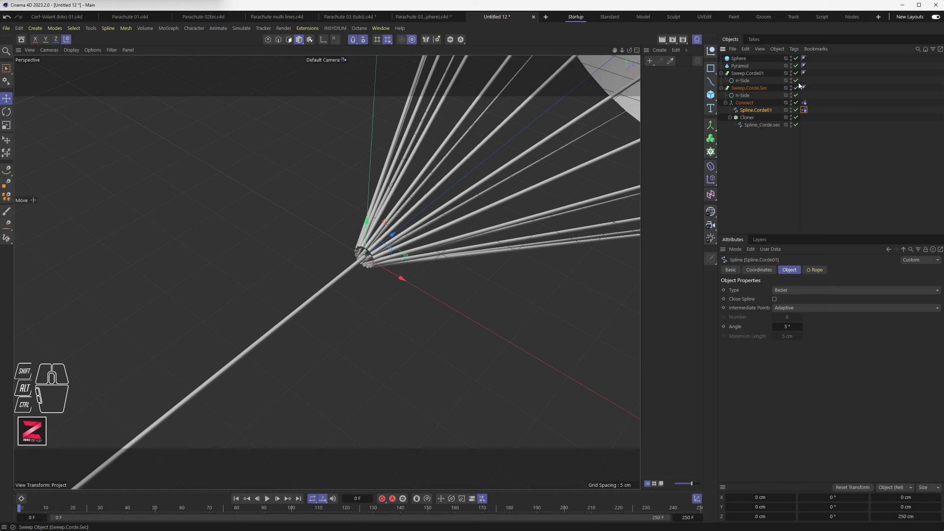
drag(796, 73, 798, 81)
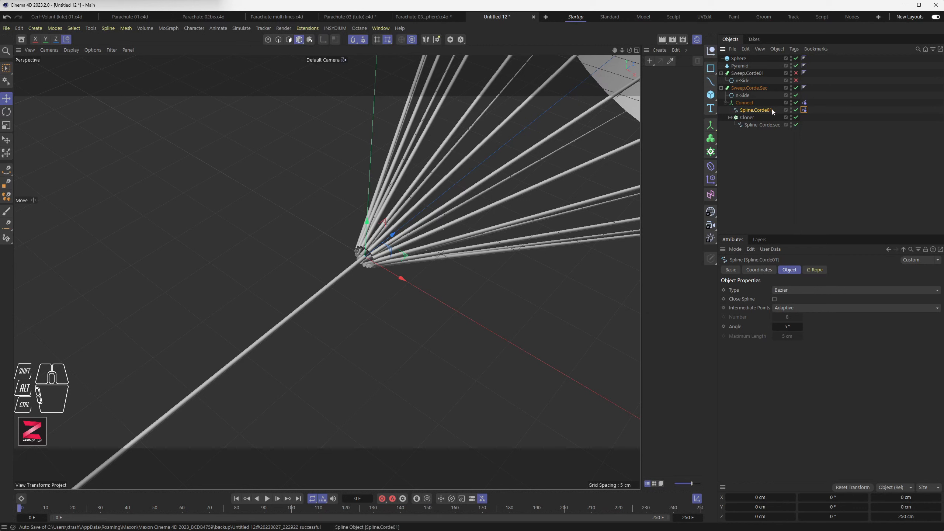
- Check the Rope tags on Spline.Corde01 and the Connect object, and disable the Rope tag on Spline.Corde01
drag(805, 111, 805, 112)
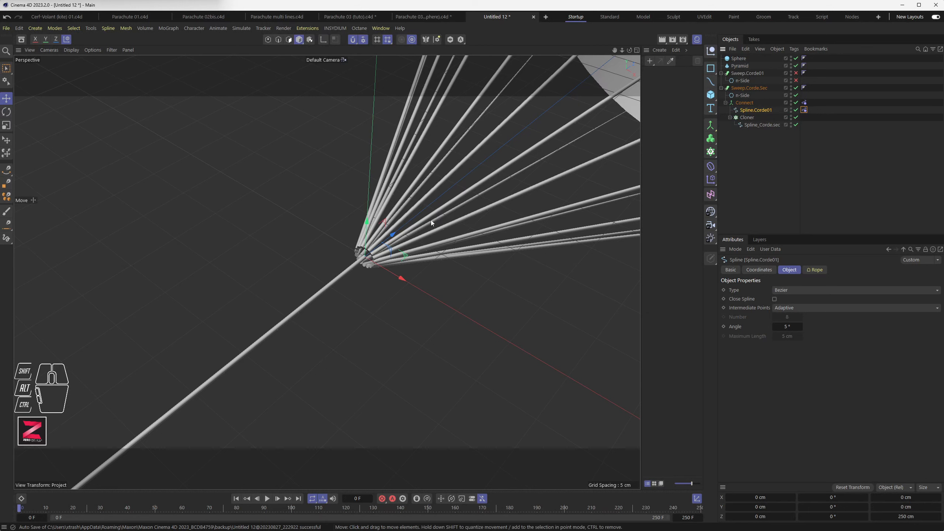
click(804, 102)
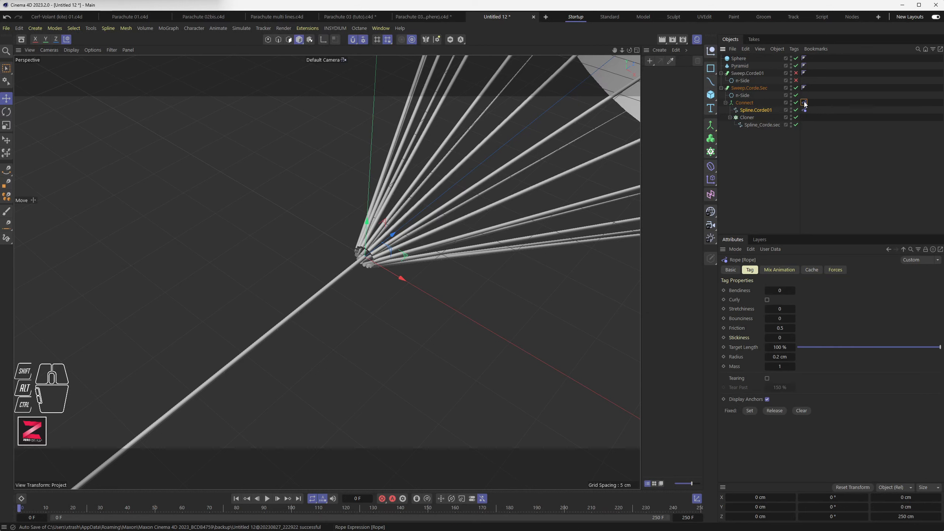
click(745, 103)
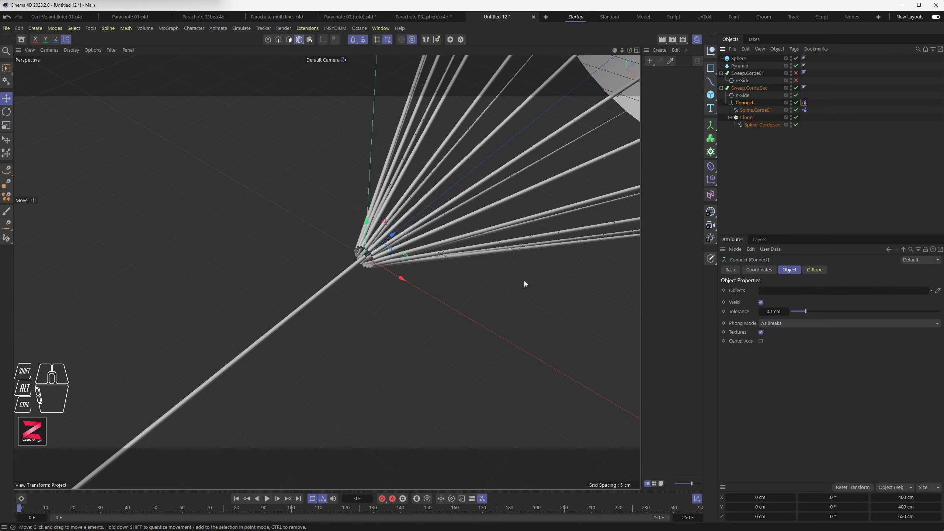
scroll(373, 263, up, 3)
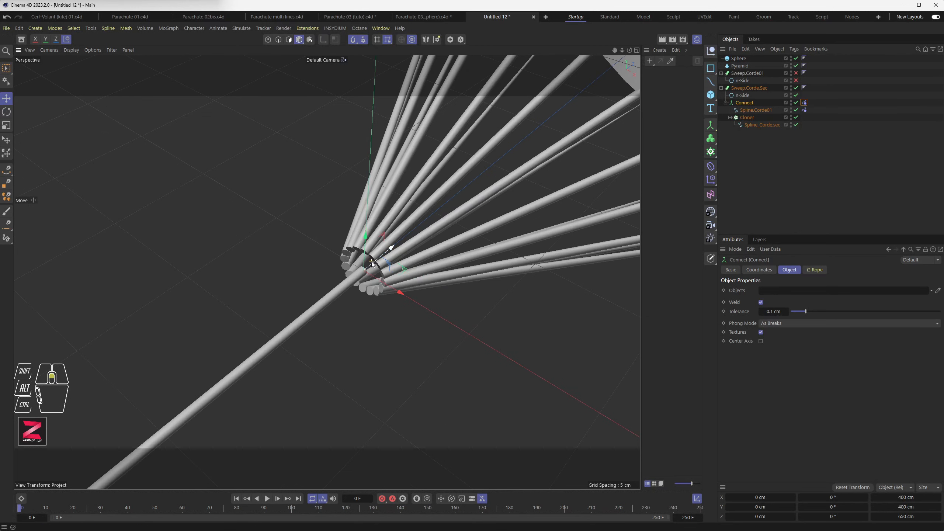
alt+drag(372, 263, 366, 277)
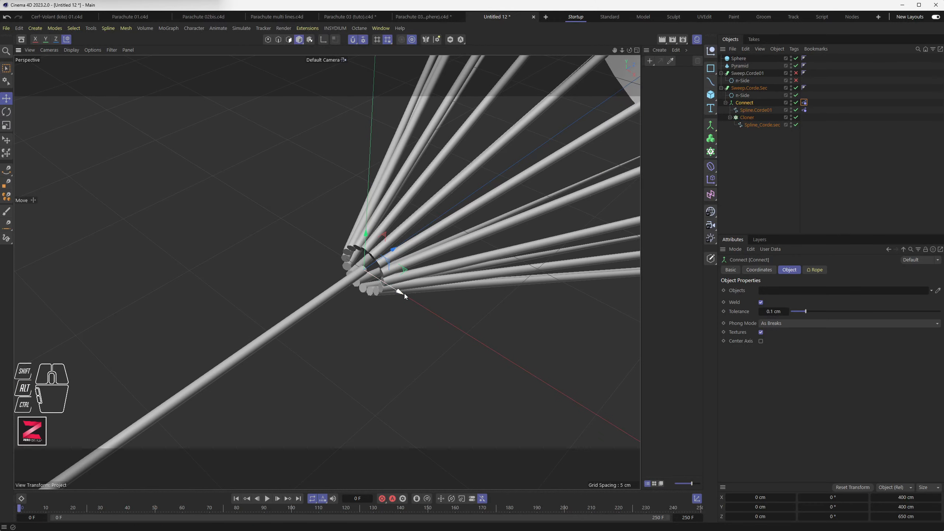
click(804, 110)
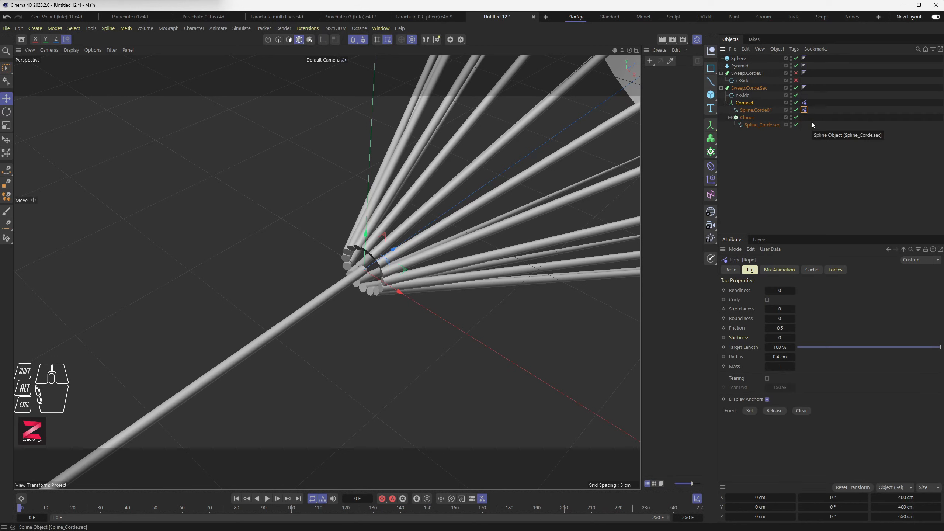
click(732, 271)
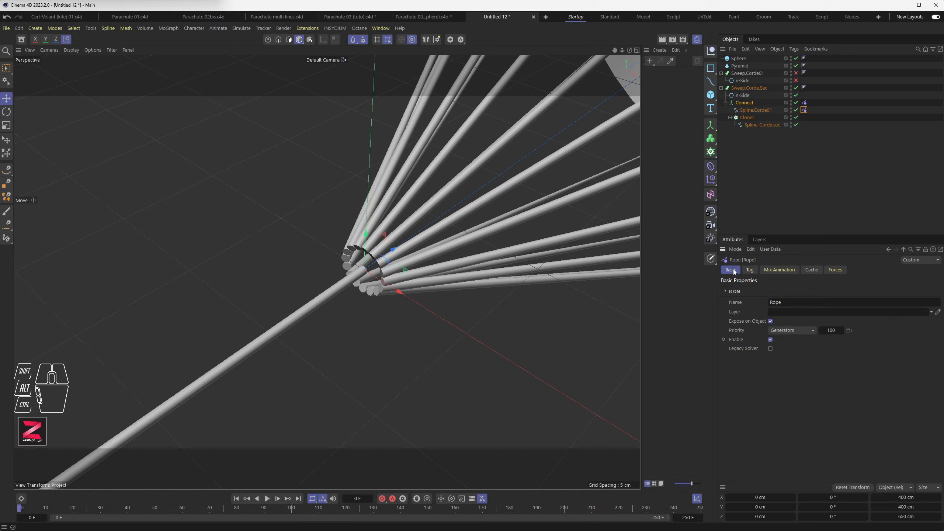
click(770, 340)
- Add a Connector simulation tag to the Connect object
click(745, 103)
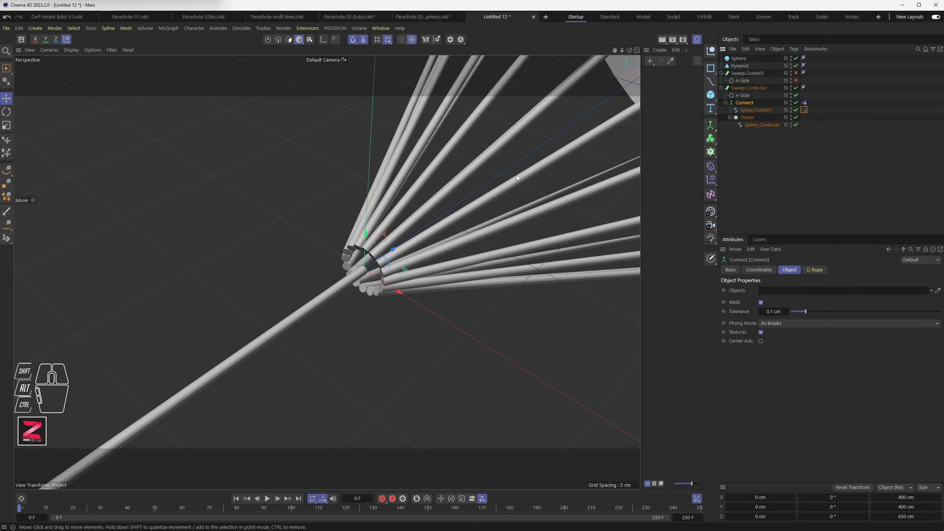
scroll(481, 251, down, 3)
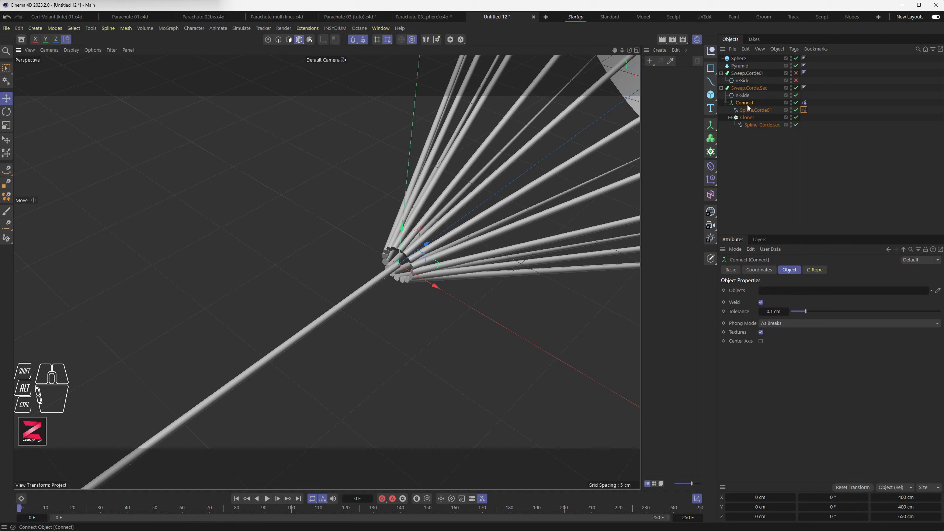
right_click(734, 99)
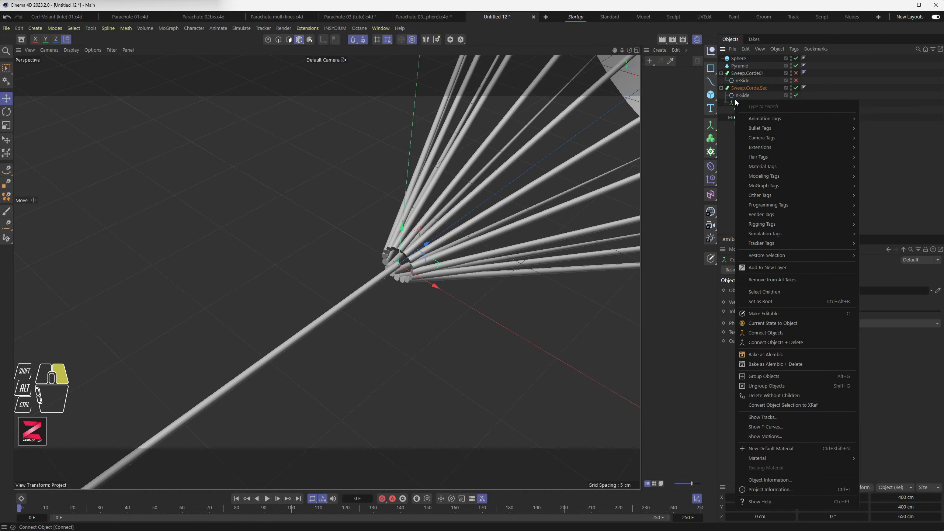
mouse_move(790, 233)
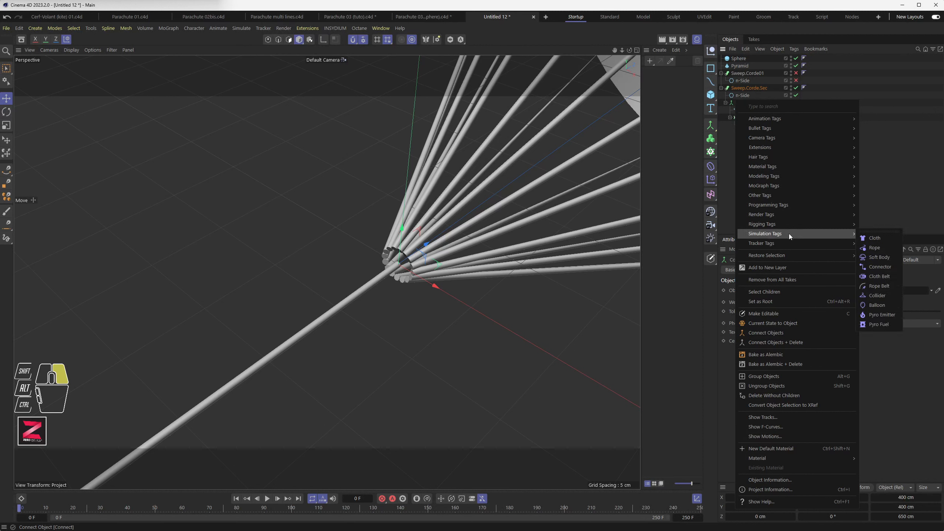
right_click(882, 269)
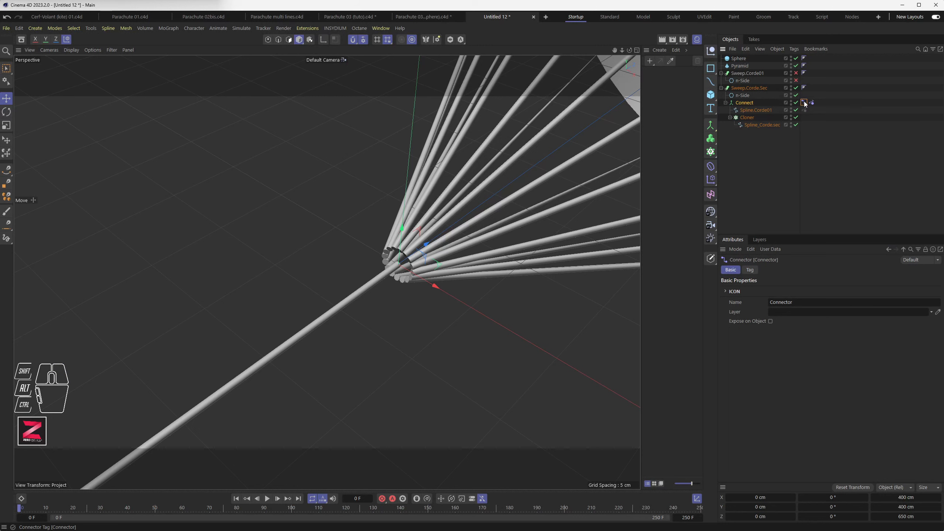
- Set the Connector tag to link points of the same object instead of other objects, and create the connections
click(750, 269)
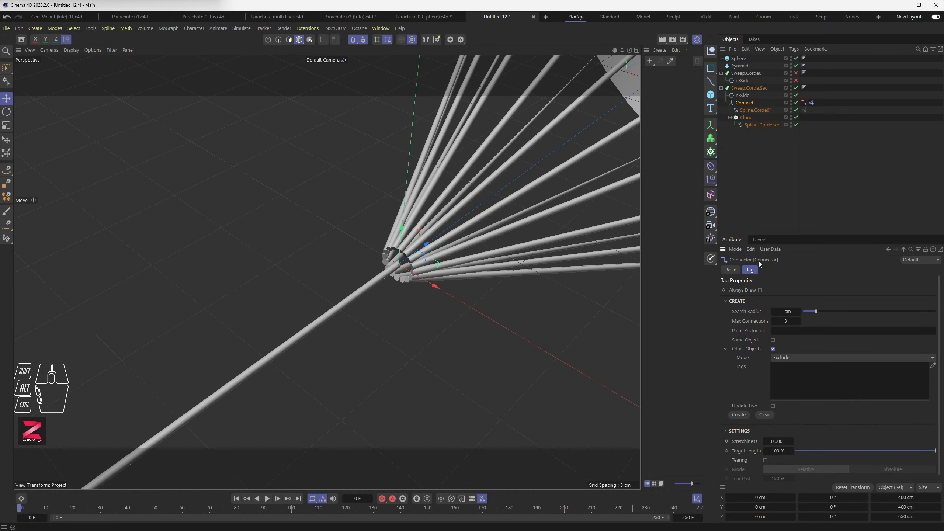
drag(799, 234, 800, 212)
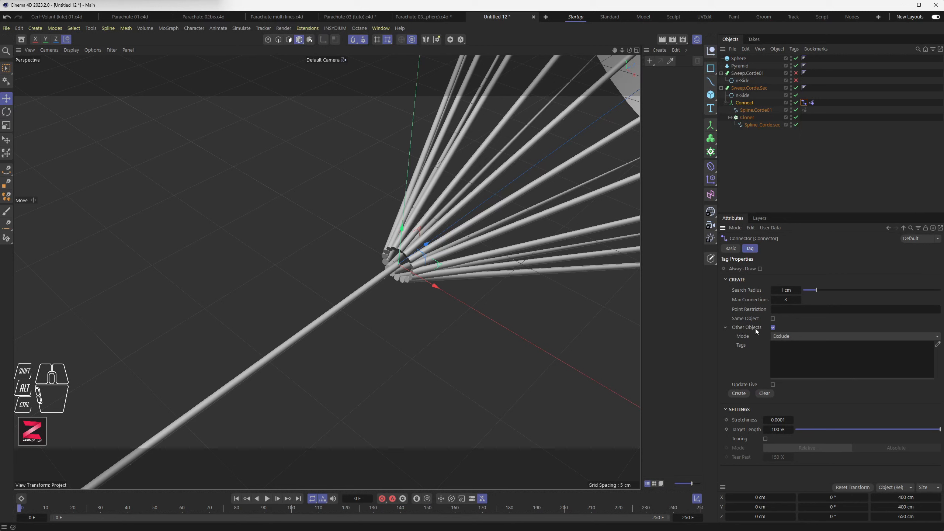
click(726, 328)
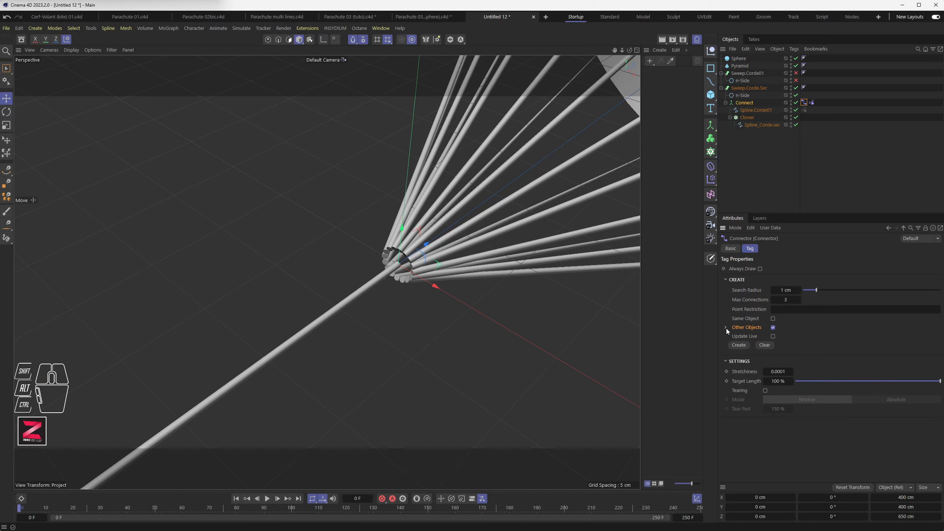
click(725, 327)
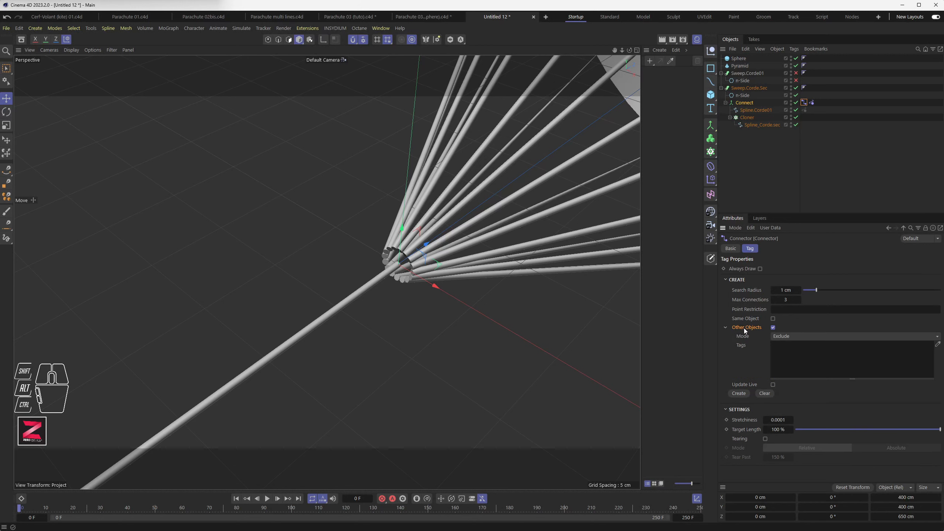
click(773, 327)
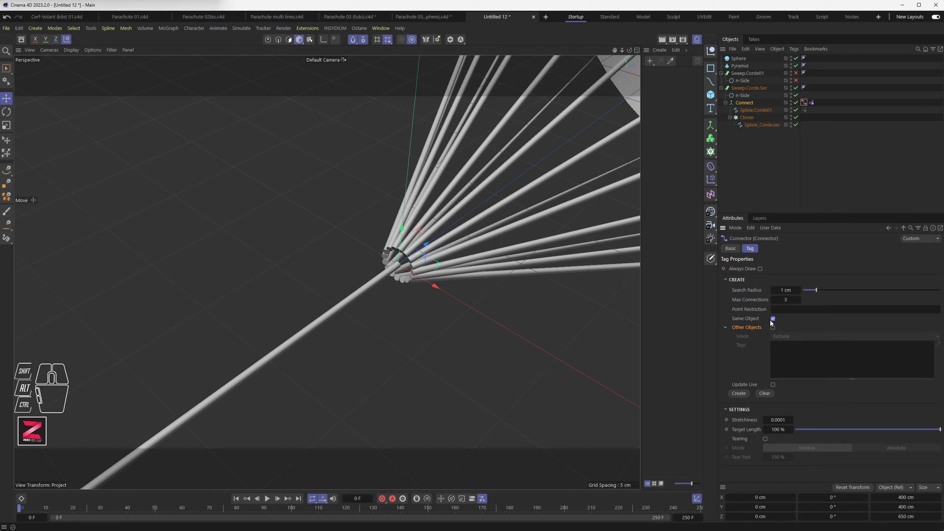
click(740, 393)
- Disable the Sweep.Corde.Sec generator to inspect the connector lines at the cords' junction
middle_drag(493, 337, 418, 262)
scroll(396, 269, up, 6)
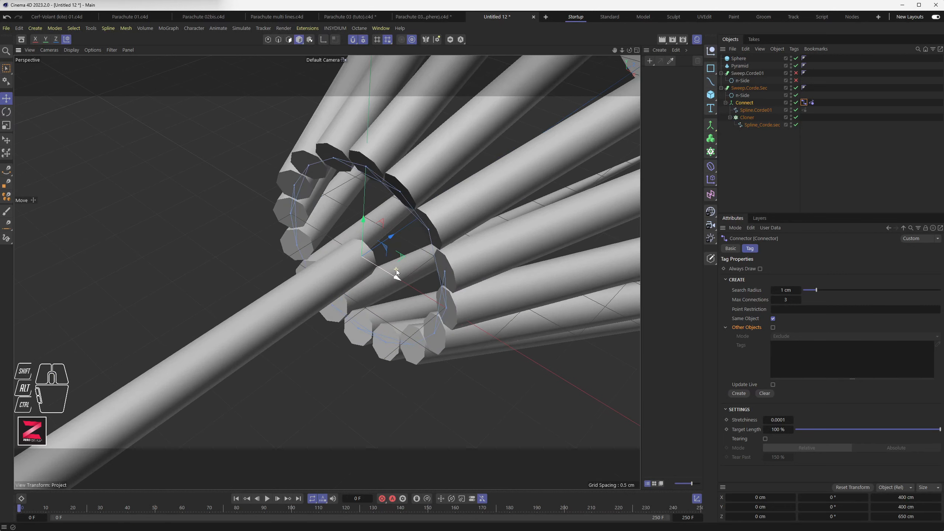
mouse_move(396, 269)
alt+mouse_down()
mouse_move(411, 270)
mouse_move(407, 260)
alt+mouse_up()
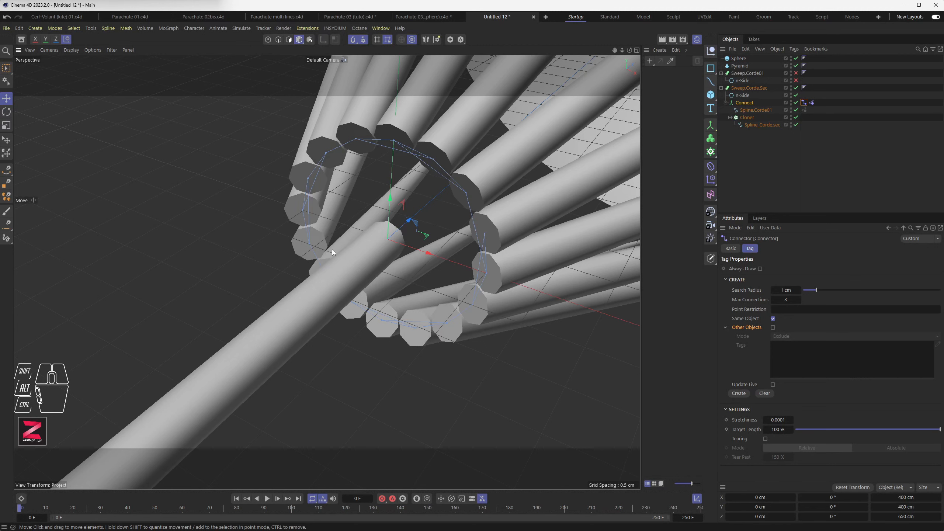
alt+drag(416, 308, 422, 306)
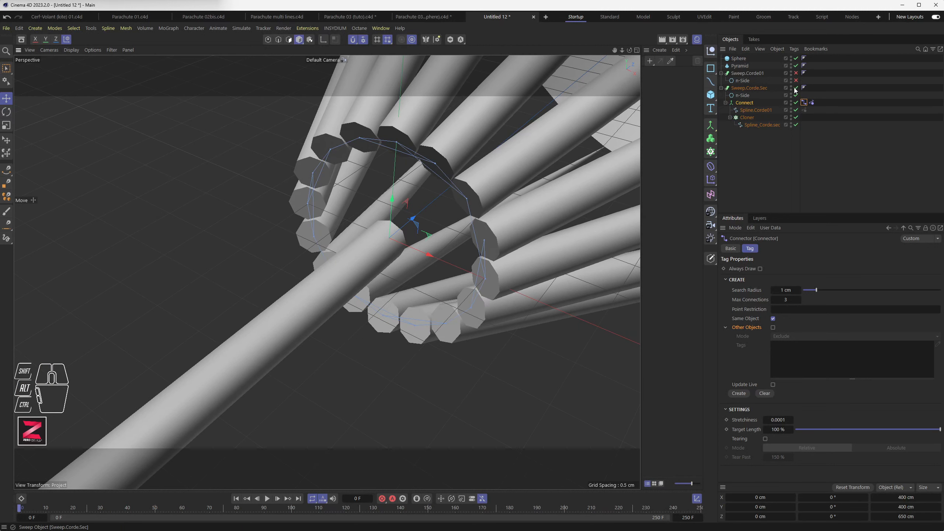
click(795, 88)
mouse_move(465, 202)
alt+mouse_down()
mouse_move(476, 173)
mouse_move(440, 189)
mouse_move(460, 190)
mouse_move(465, 201)
mouse_move(464, 192)
alt+mouse_up()
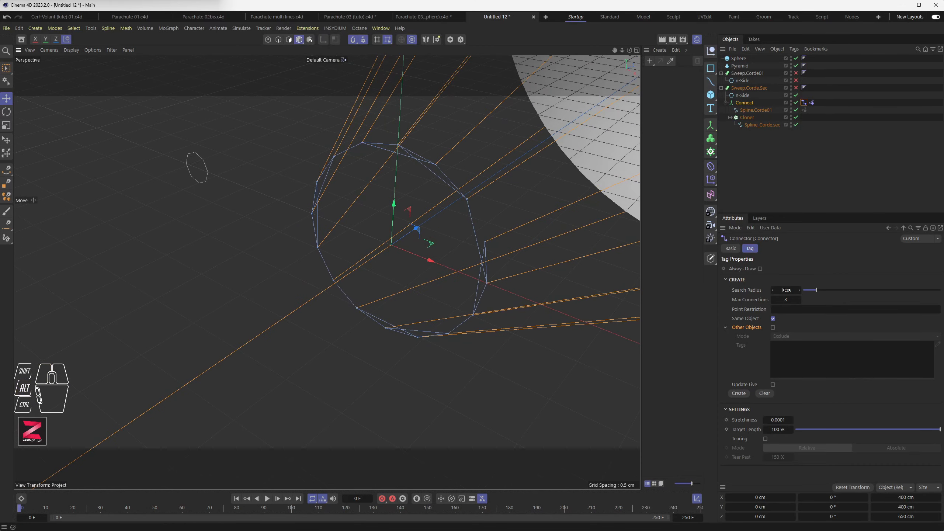
- Turn on live updating for the Connector tag and set its search radius to 1.09 cm
click(773, 385)
drag(790, 290, 817, 291)
- Raise the Connector tag's max connections to 20
click(800, 300)
click(800, 300)
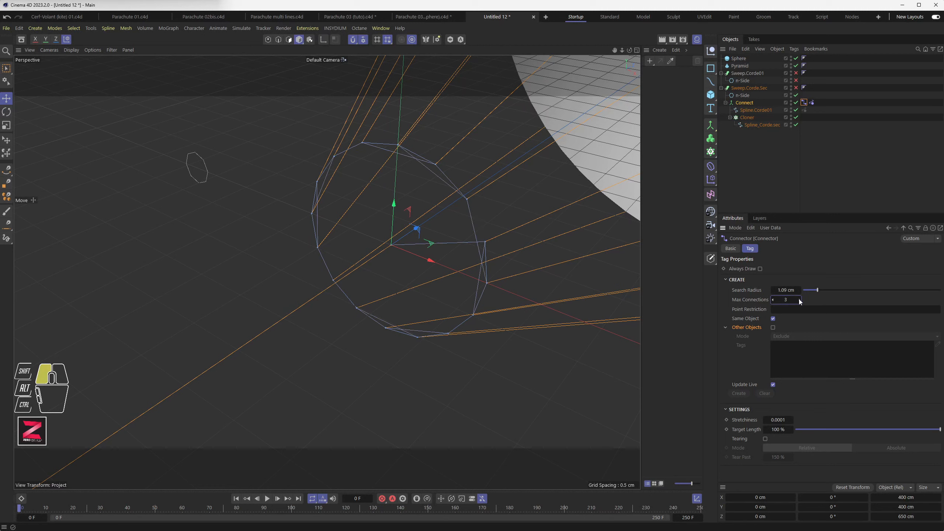
click(799, 300)
click(800, 300)
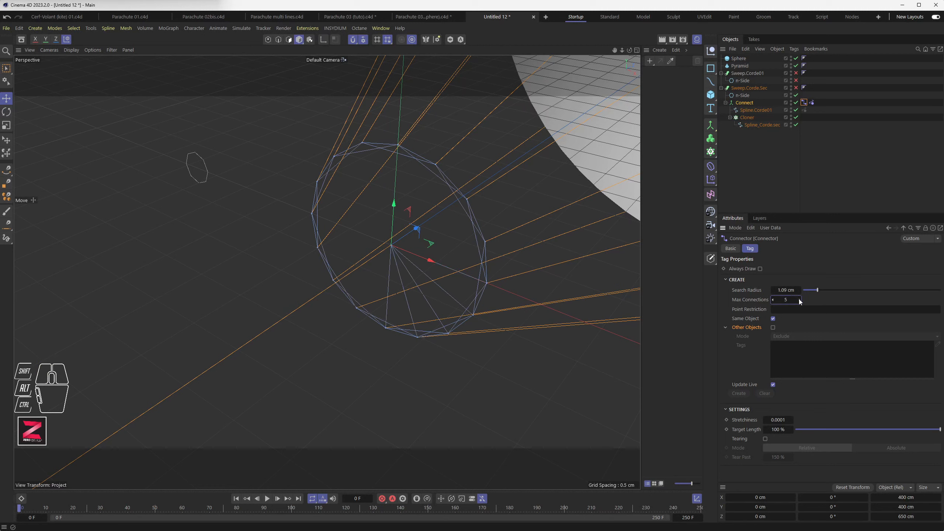
click(800, 300)
click(800, 300)
click(800, 299)
click(800, 300)
click(800, 300)
click(799, 299)
click(800, 300)
click(800, 300)
click(800, 300)
click(800, 299)
click(799, 300)
click(799, 299)
click(800, 300)
- Try a 0.74 cm search radius on the Connector tag, and settle on 1.07 cm to link the ring of cords to the centre
drag(817, 290, 813, 291)
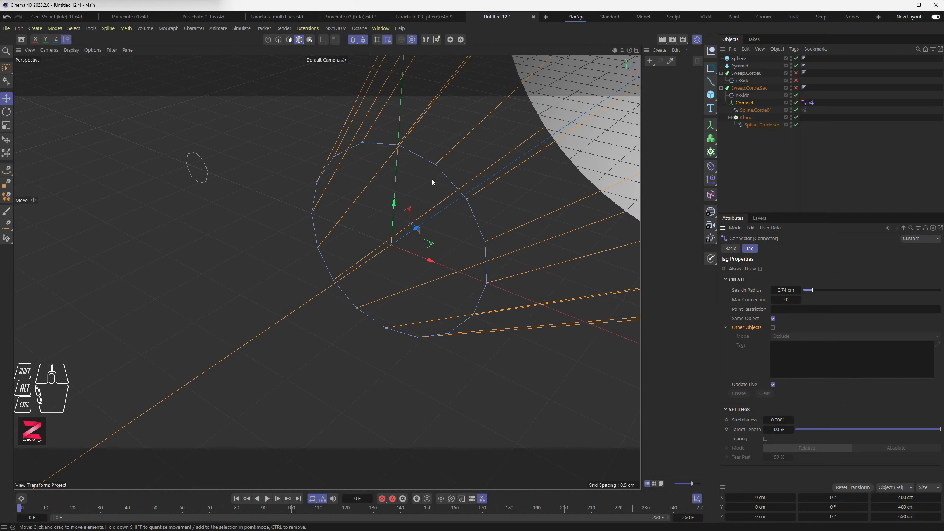
alt+drag(432, 182, 311, 221)
alt+drag(317, 309, 409, 308)
drag(785, 290, 796, 289)
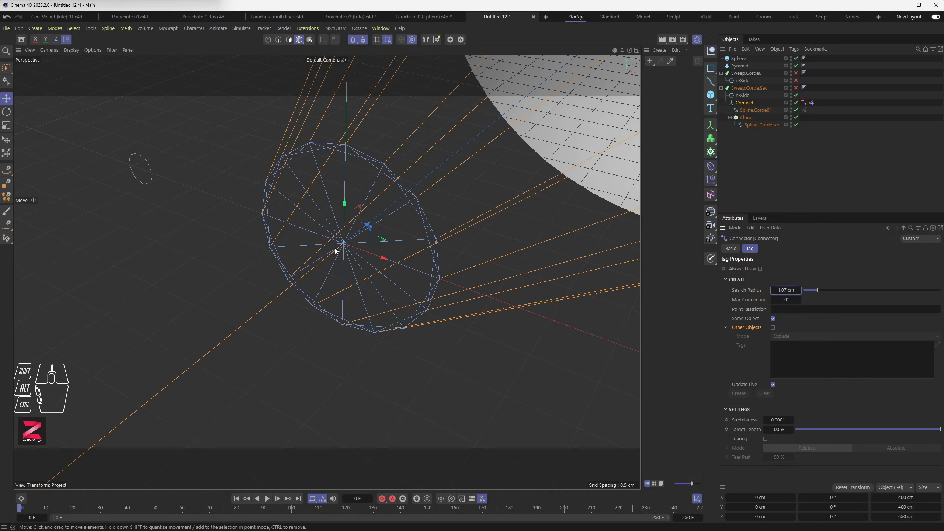
alt+drag(335, 248, 314, 249)
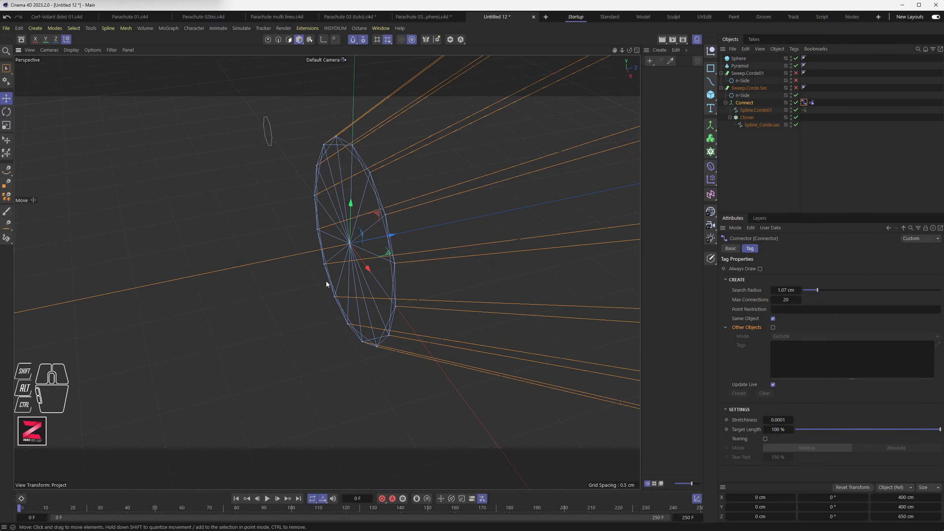
alt+drag(326, 281, 370, 287)
- Select the free end point of Spline.Corde01 and set it as fixed in the Connect object's Rope tag
alt+scroll(378, 279, down, 5)
alt+scroll(377, 279, down, 6)
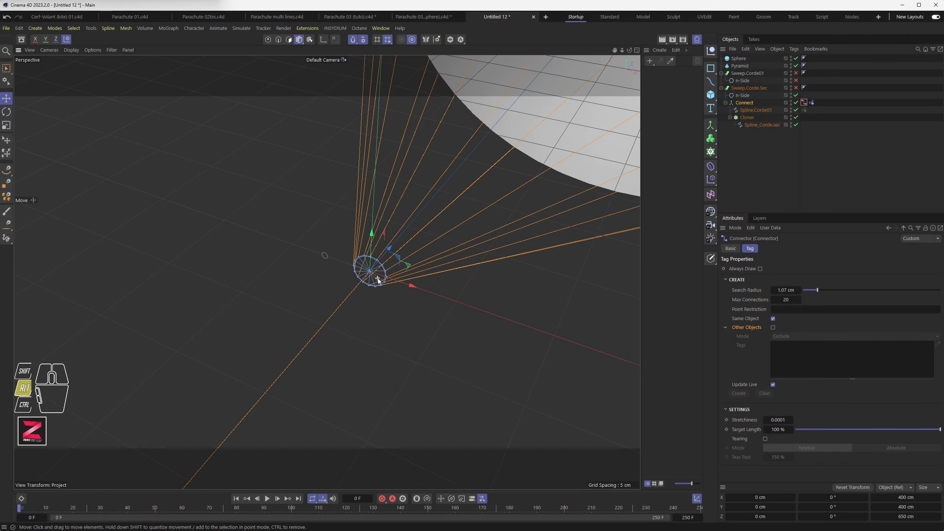
alt+scroll(396, 283, down, 8)
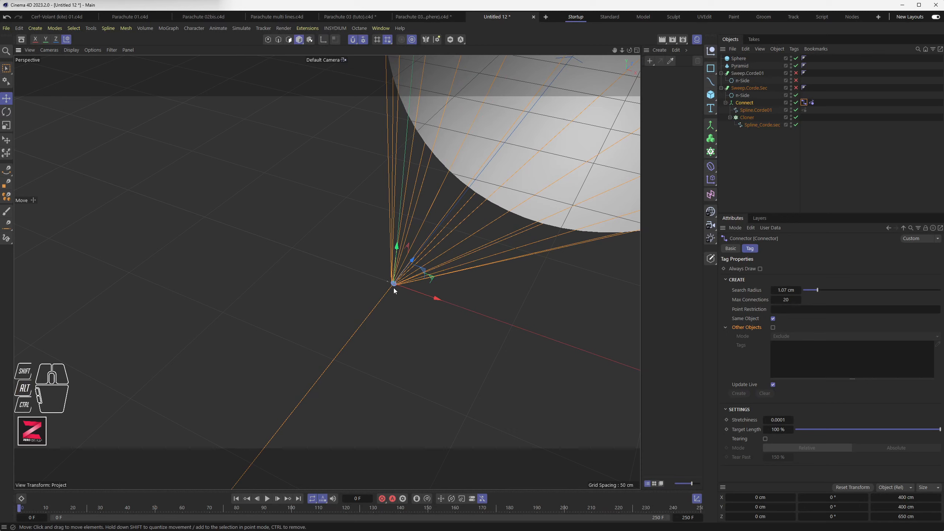
alt+scroll(394, 288, down, 2)
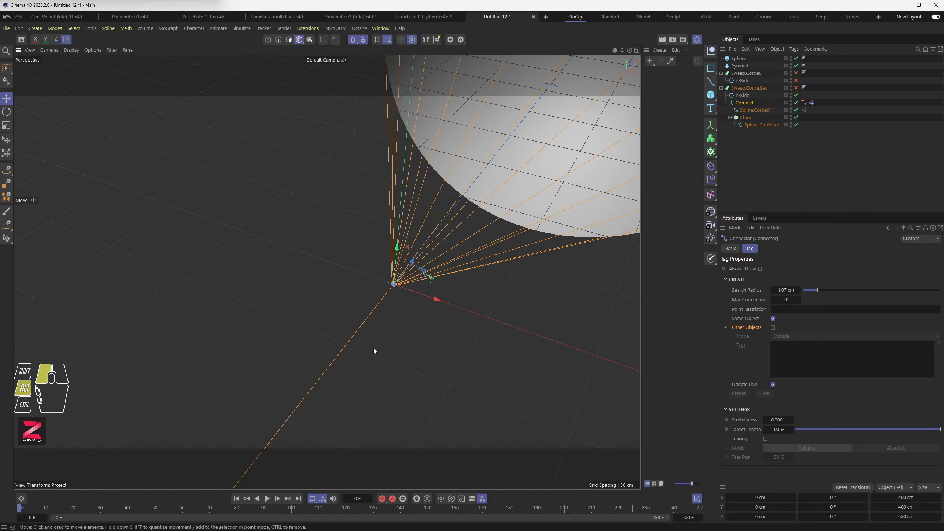
alt+drag(373, 349, 351, 342)
alt+scroll(349, 339, down, 3)
alt+middle_drag(269, 341, 334, 227)
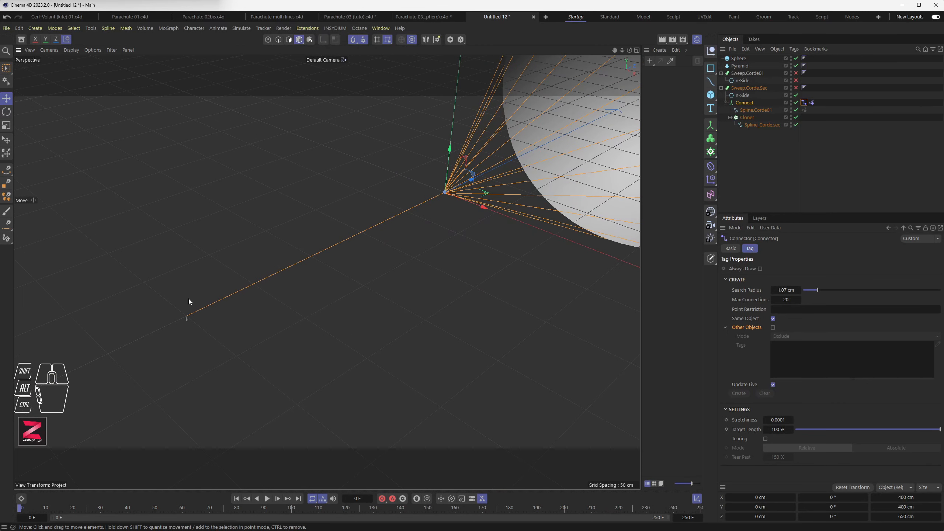
click(756, 110)
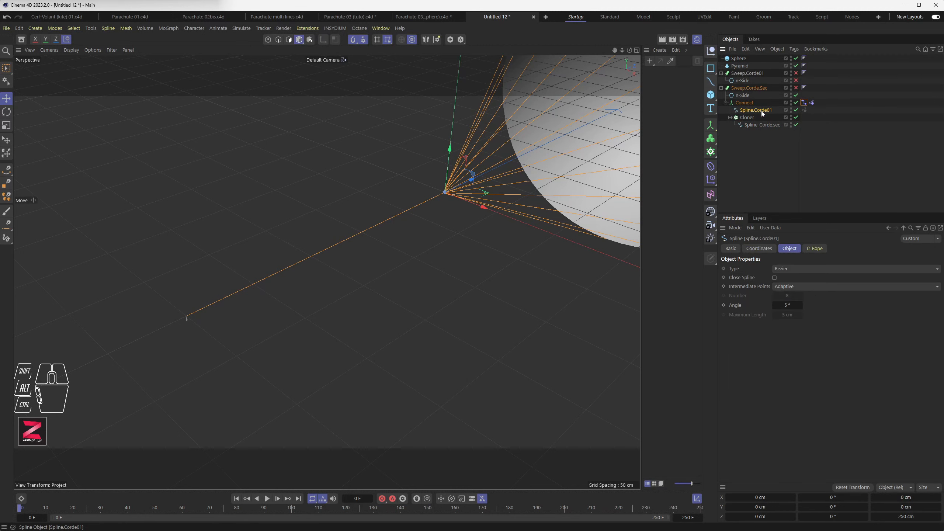
click(268, 39)
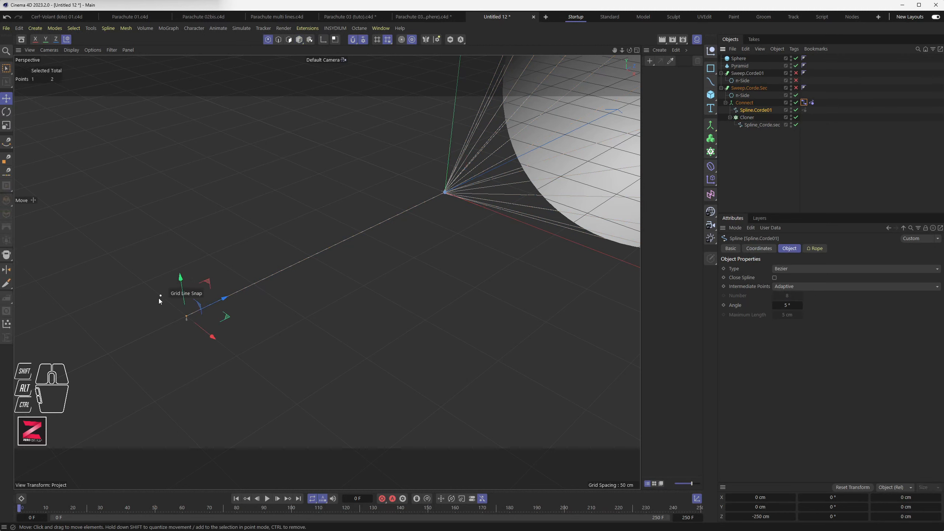
drag(187, 316, 175, 315)
key(ctrl+z)
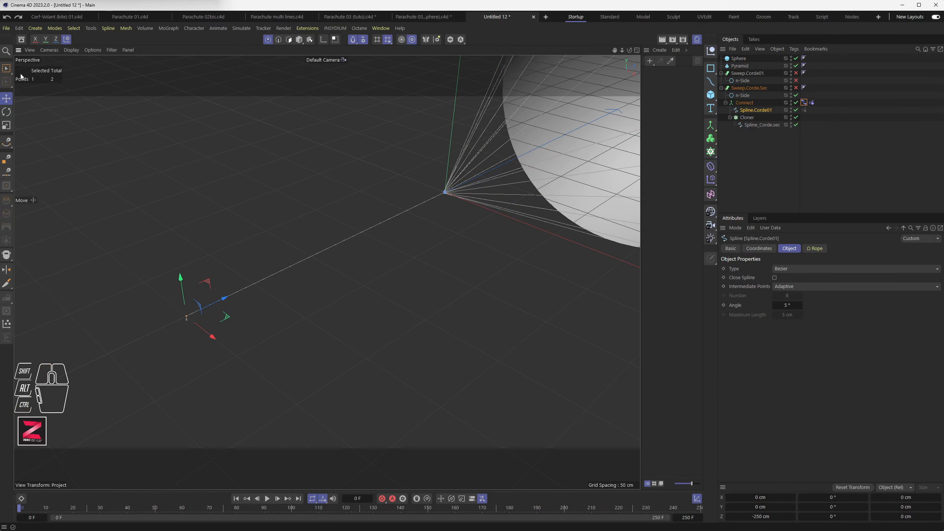
click(9, 69)
drag(132, 270, 238, 366)
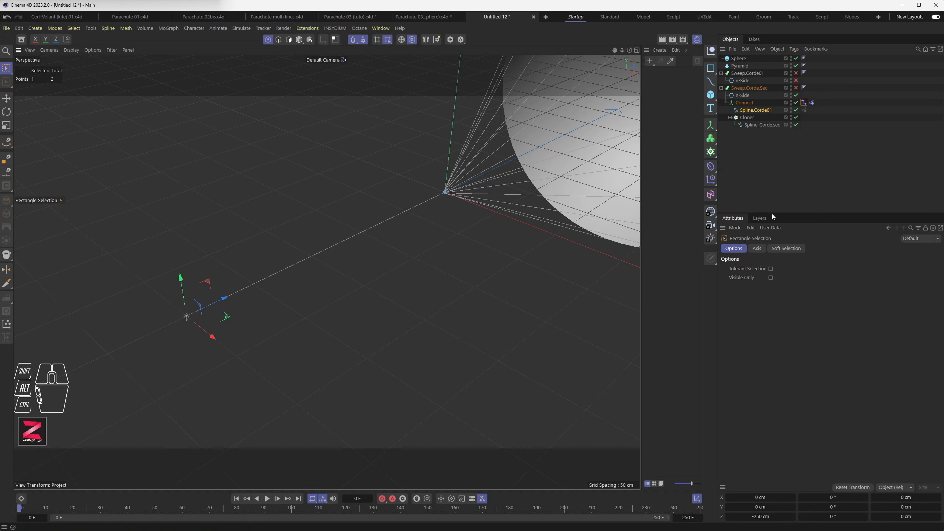
click(811, 102)
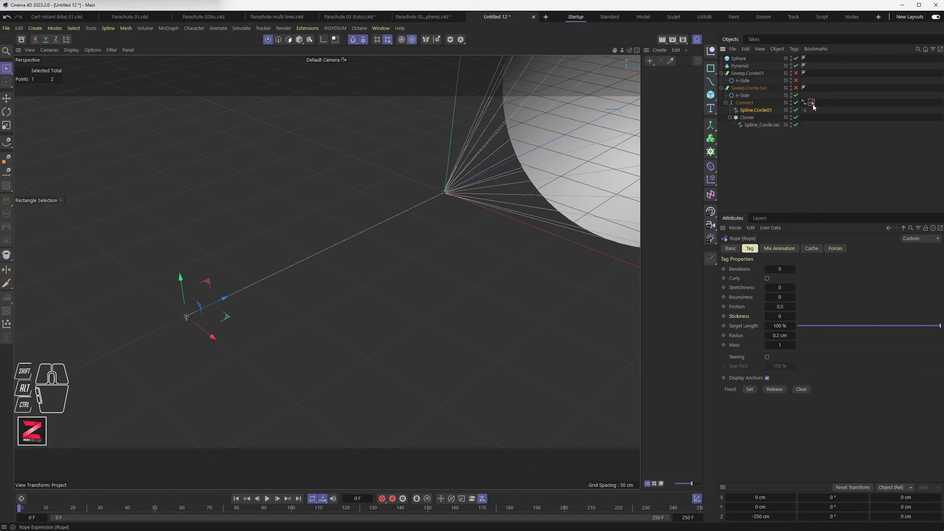
click(750, 390)
- Play the rope simulation to check the anchored cord, and rewind it to the first frame
scroll(336, 354, down, 2)
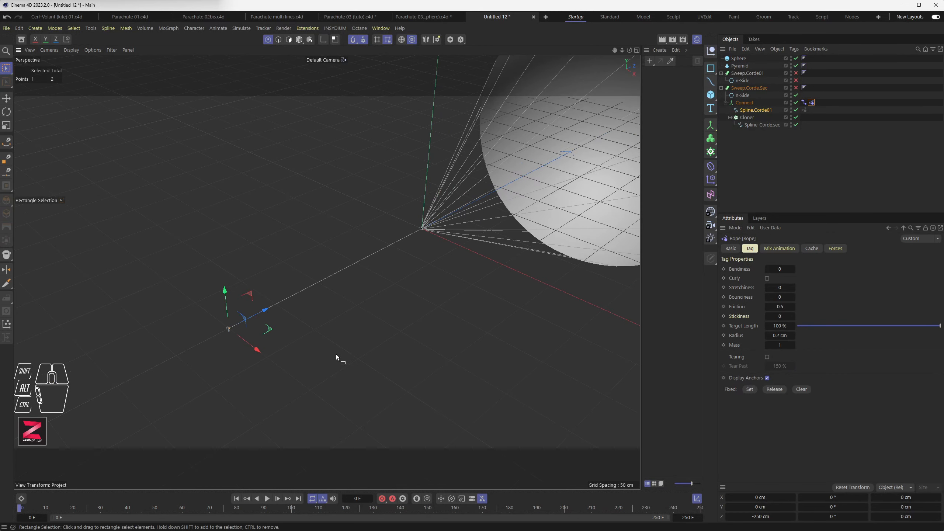
scroll(337, 354, down, 1)
alt+middle_drag(432, 329, 322, 355)
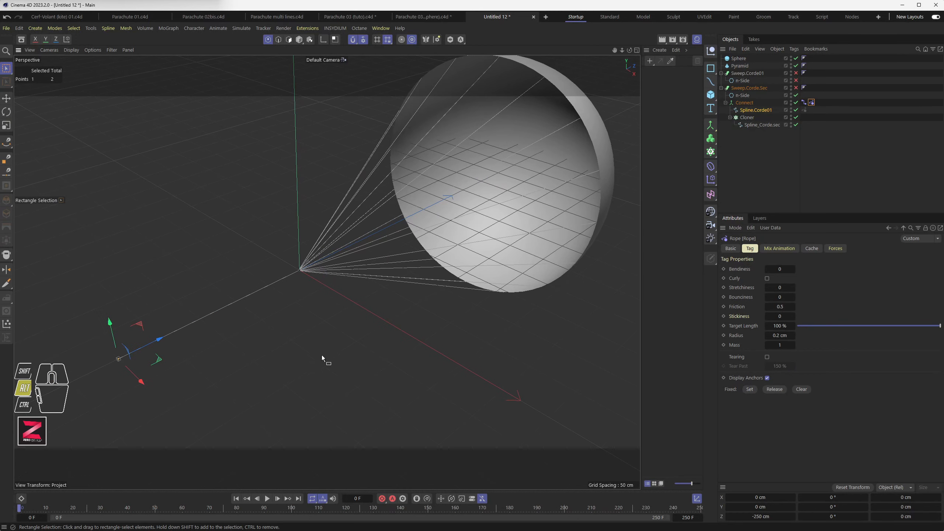
click(267, 499)
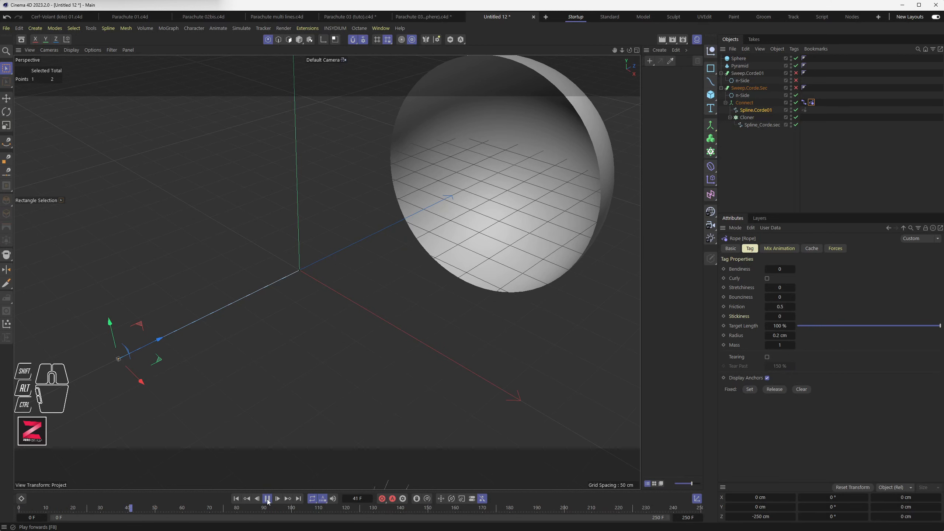
click(268, 498)
click(236, 498)
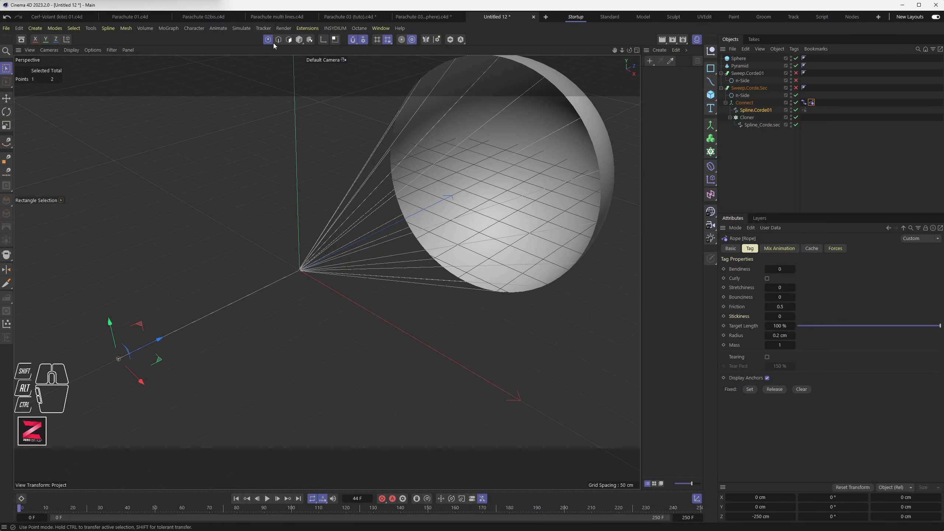
- Switch to Model mode and replay the rope simulation, returning to frame 0 when finished
click(299, 40)
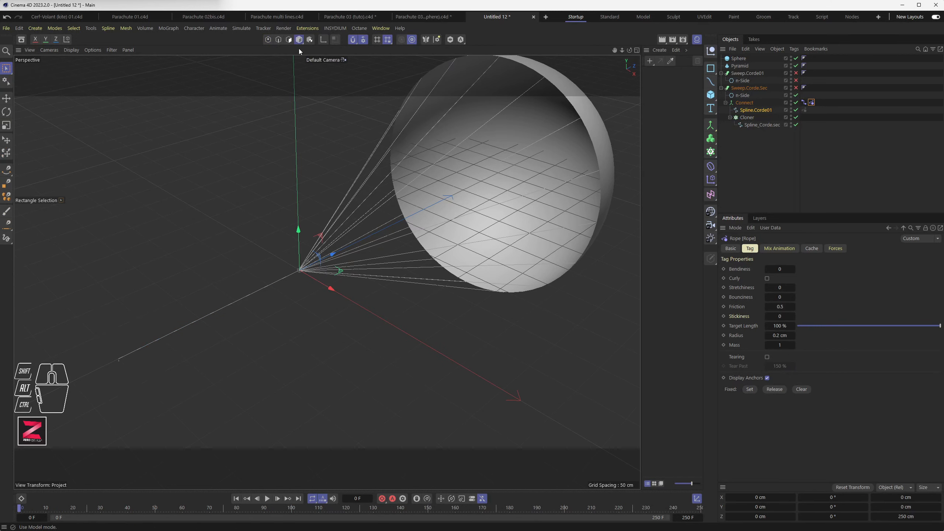
click(268, 498)
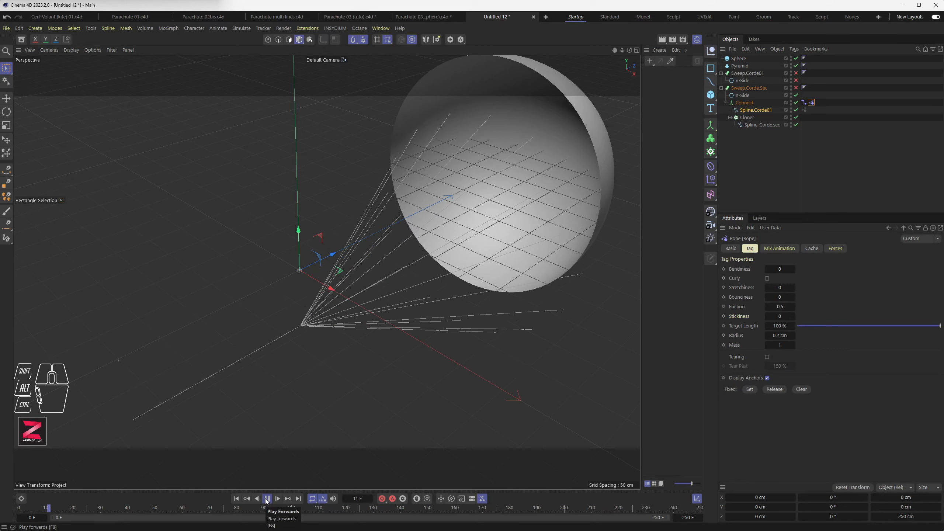
click(268, 499)
click(236, 499)
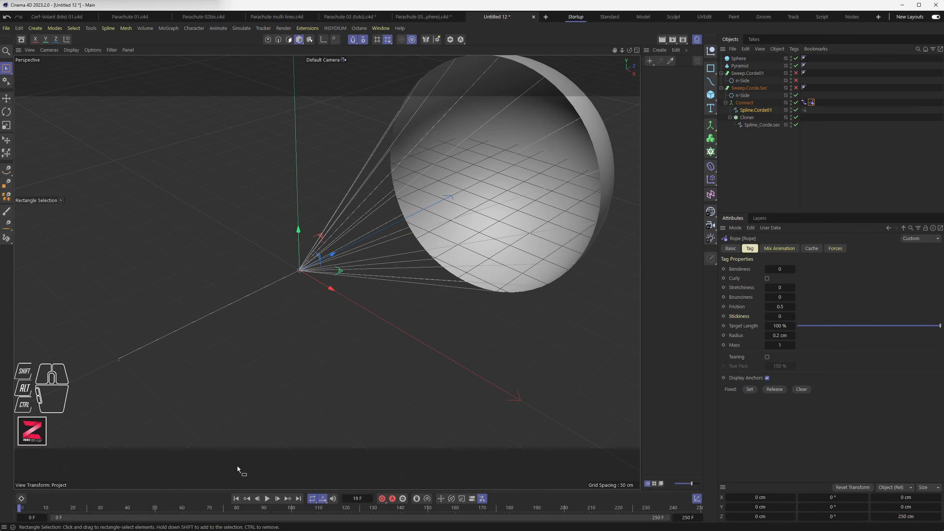
- Undo the merged cord setup until Spline.Corde01 is back under Sweep.Corde01 and Connect is under Sweep.Corde.Sec
click(747, 104)
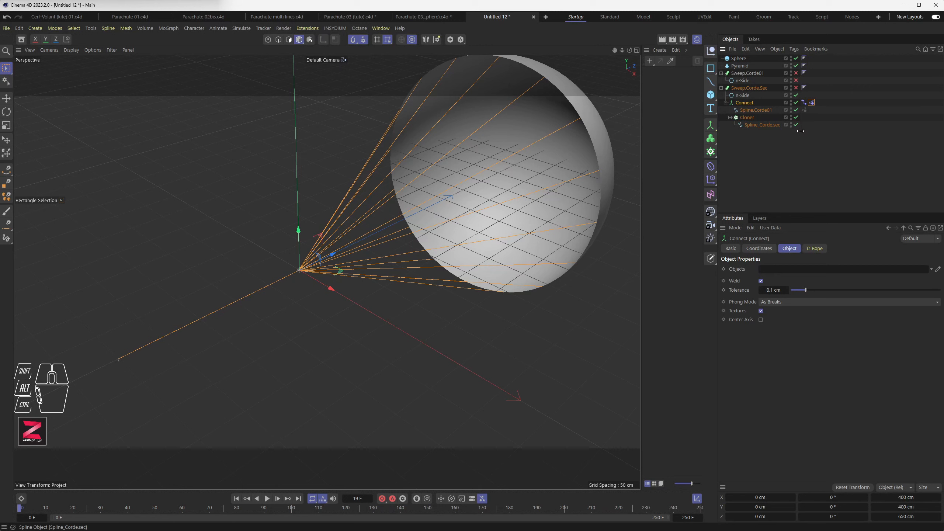
key(ctrl+z)
key(ctrl+z)
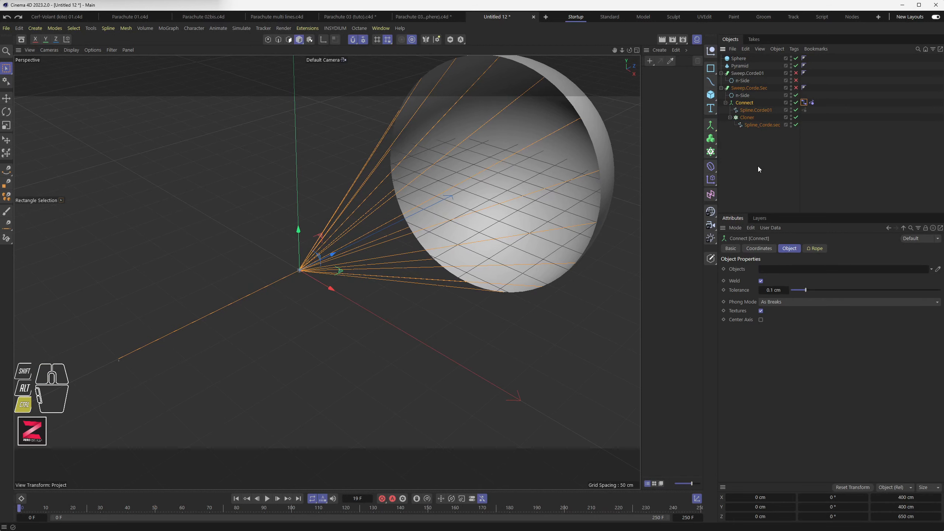
key(ctrl+z)
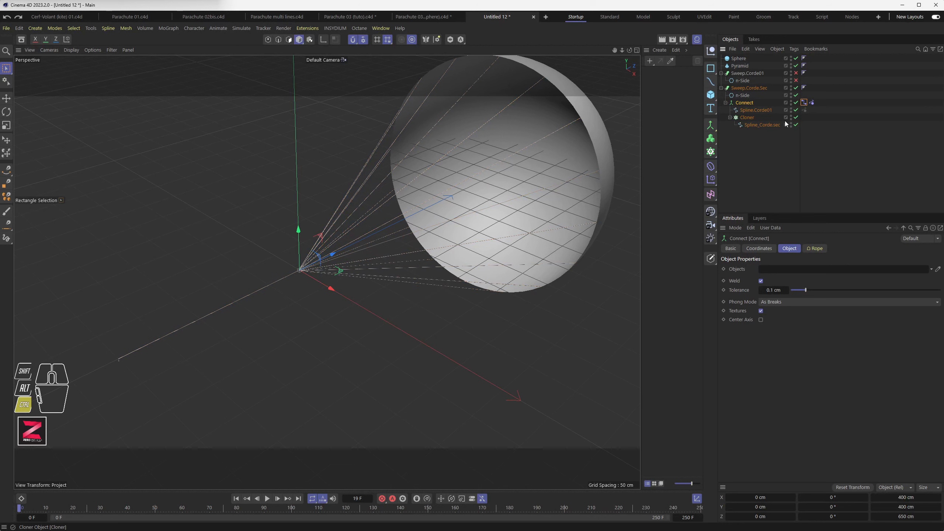
key(ctrl+z)
key(ctrl+z)
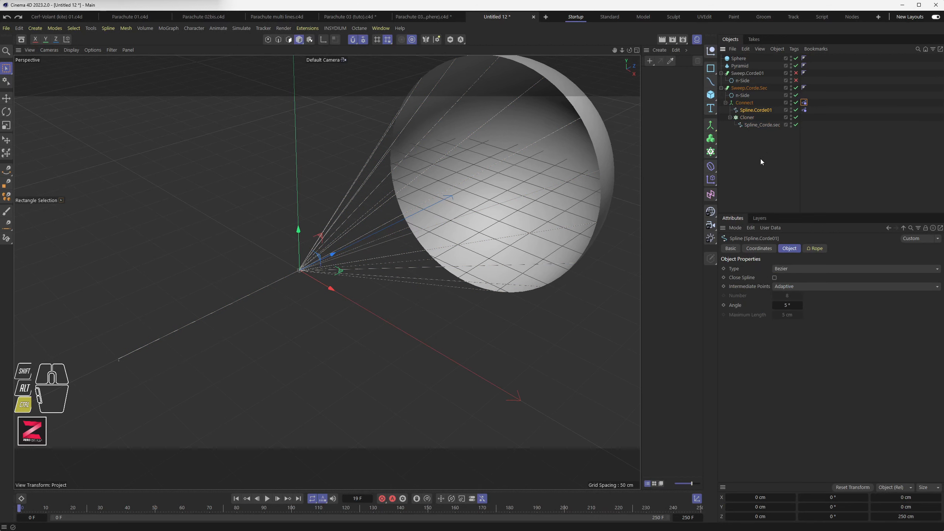
key(ctrl+z)
key(ctrl+z)
key(ctrl+z)
key(ctrl+z)
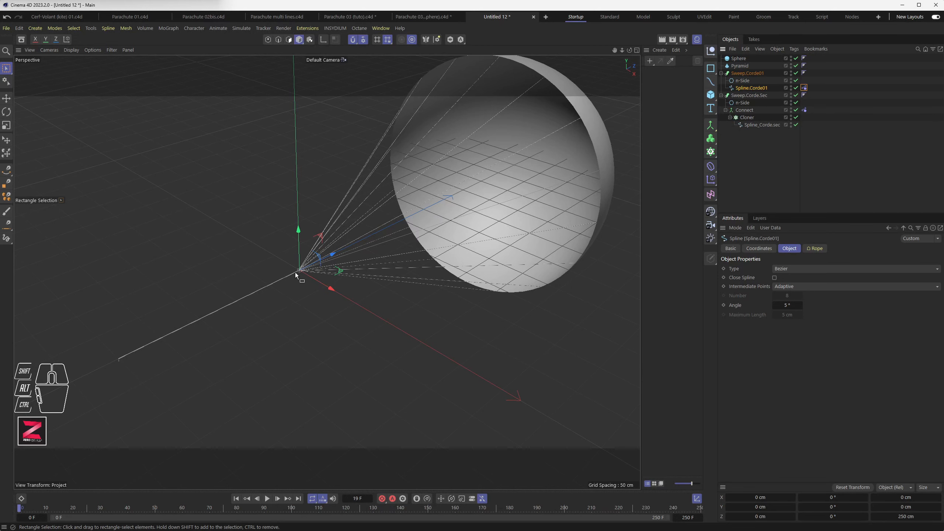
- Disable Sweep.Corde01 and Sweep.Corde.Sec, and hide both n-Side profiles in the viewport to expose the cords' junction
scroll(297, 271, up, 4)
scroll(300, 270, up, 8)
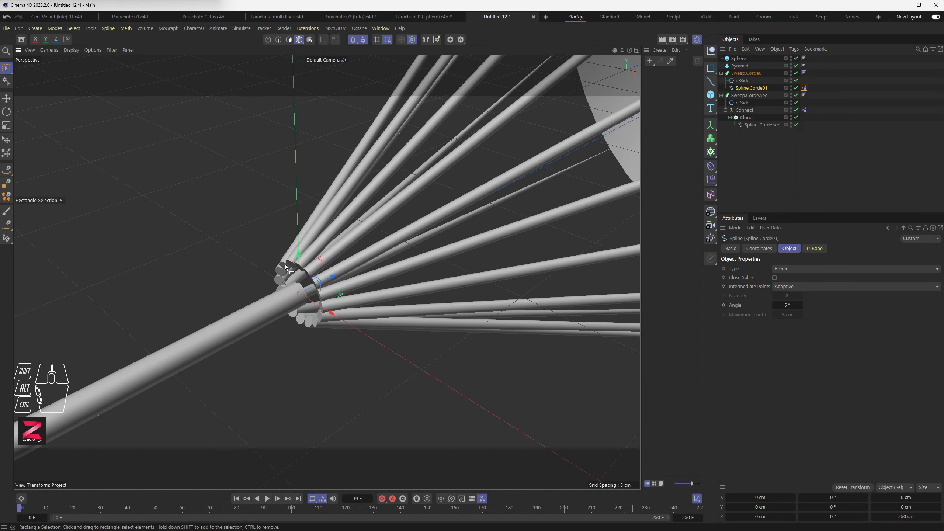
click(796, 73)
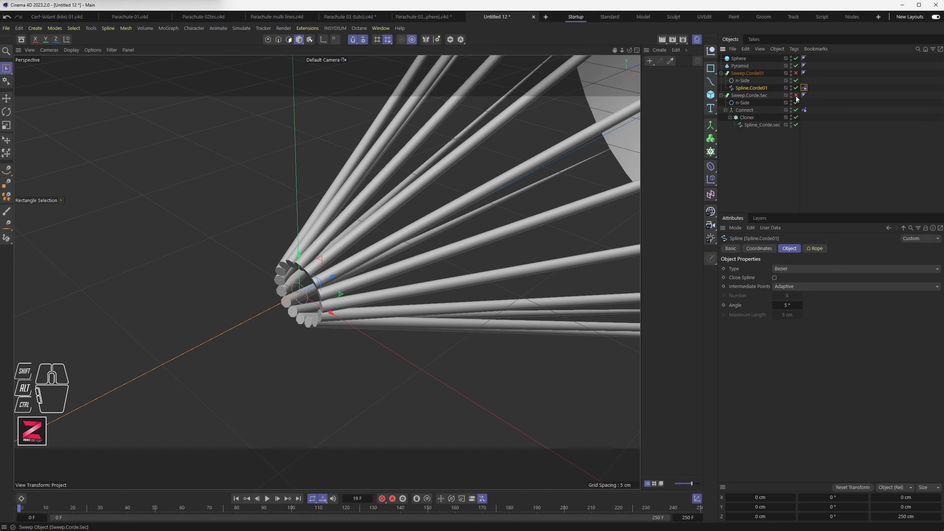
alt+drag(348, 271, 357, 277)
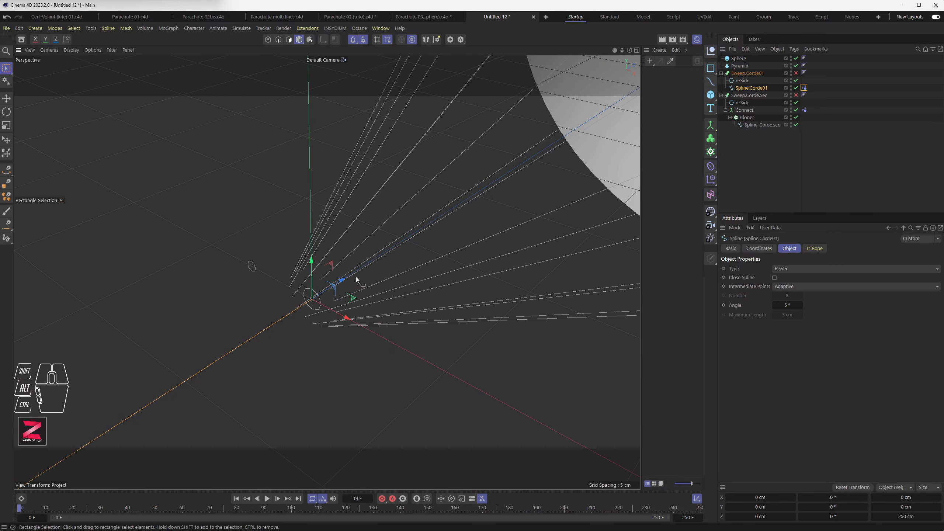
click(791, 80)
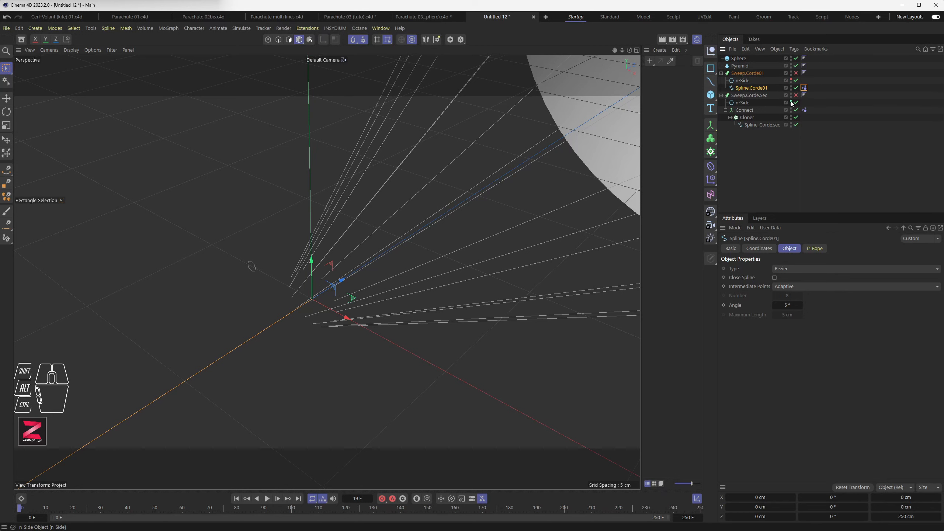
alt+drag(325, 288, 318, 296)
- Add a Connector simulation tag to Spline.Corde01 and turn on its live updating
click(744, 88)
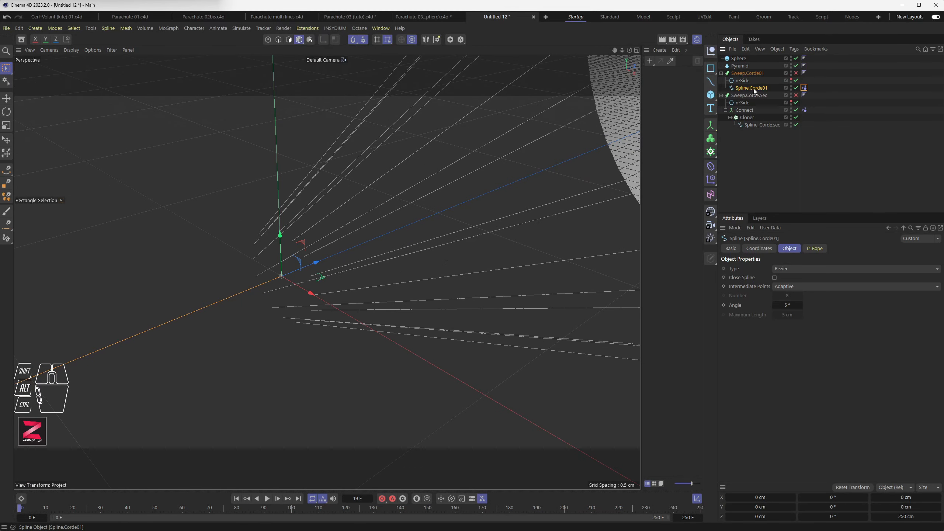
right_click(754, 88)
mouse_move(800, 223)
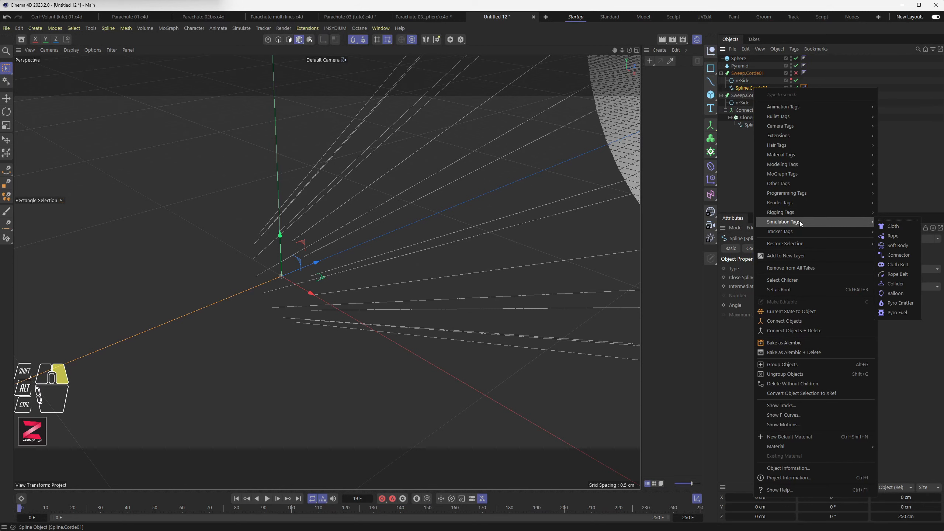
click(891, 256)
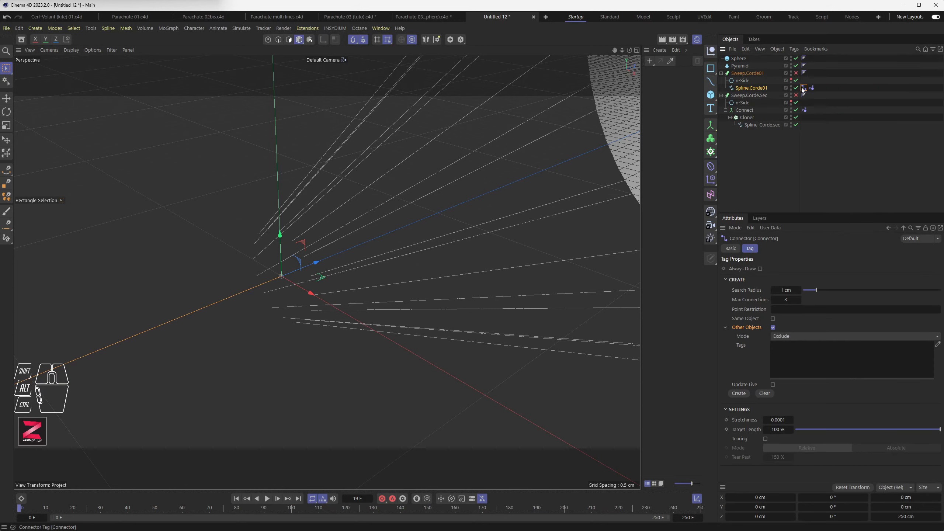
click(773, 385)
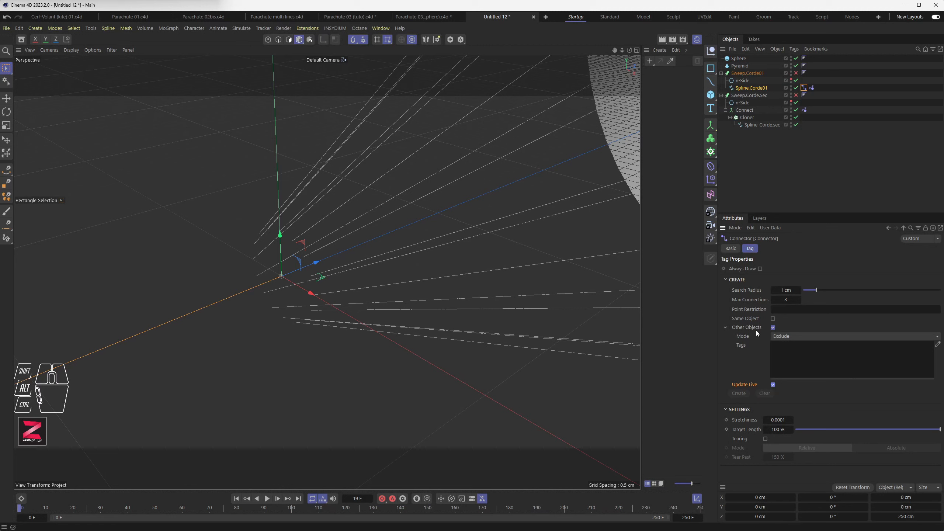
- Set the Connector tag's Other Objects mode to Include and add the Connect object's Rope tag to its list
click(738, 327)
click(788, 335)
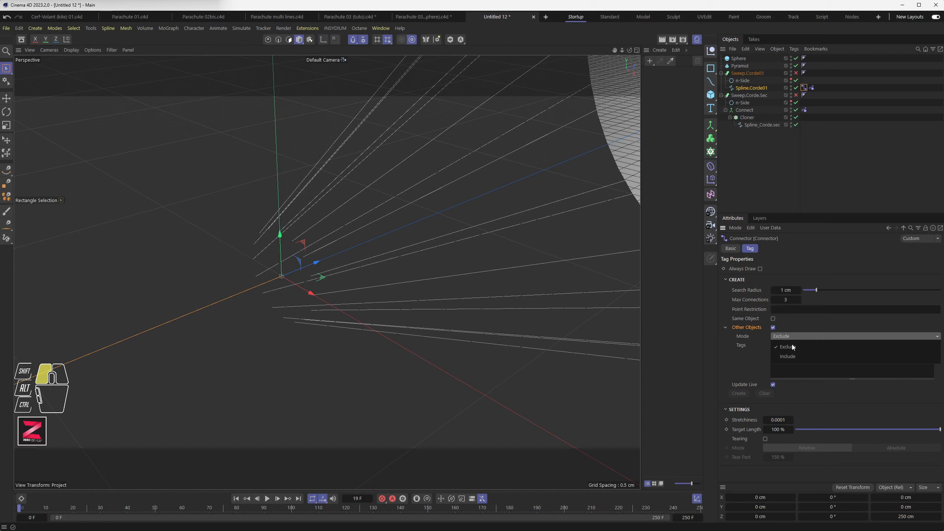
click(792, 356)
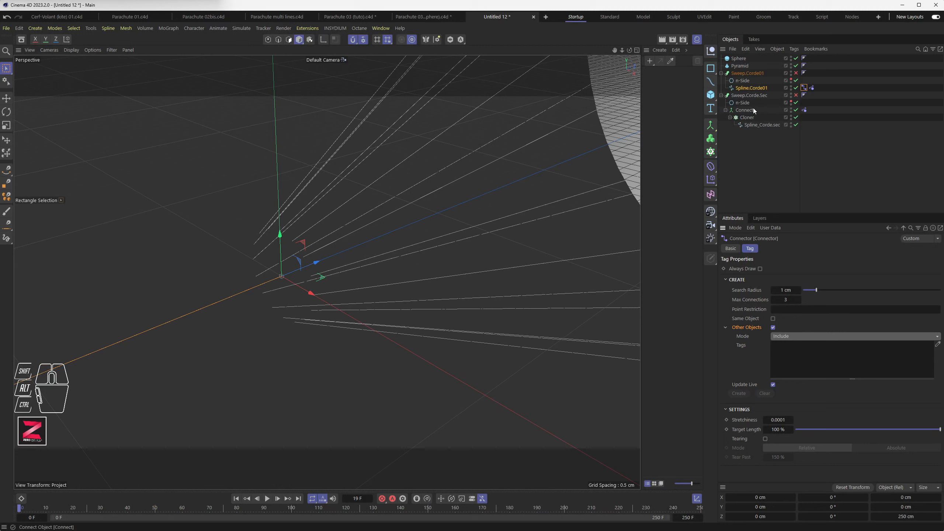
click(804, 110)
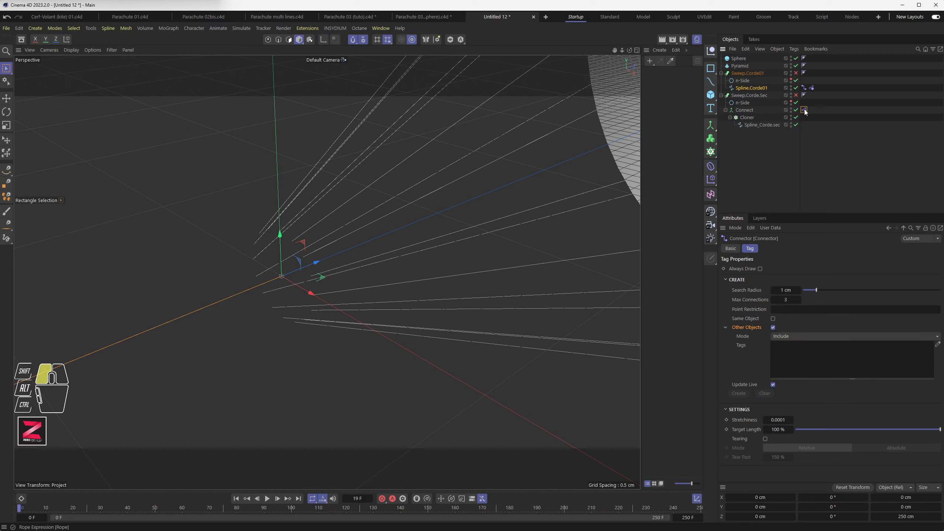
drag(805, 112, 813, 237)
drag(808, 304, 810, 360)
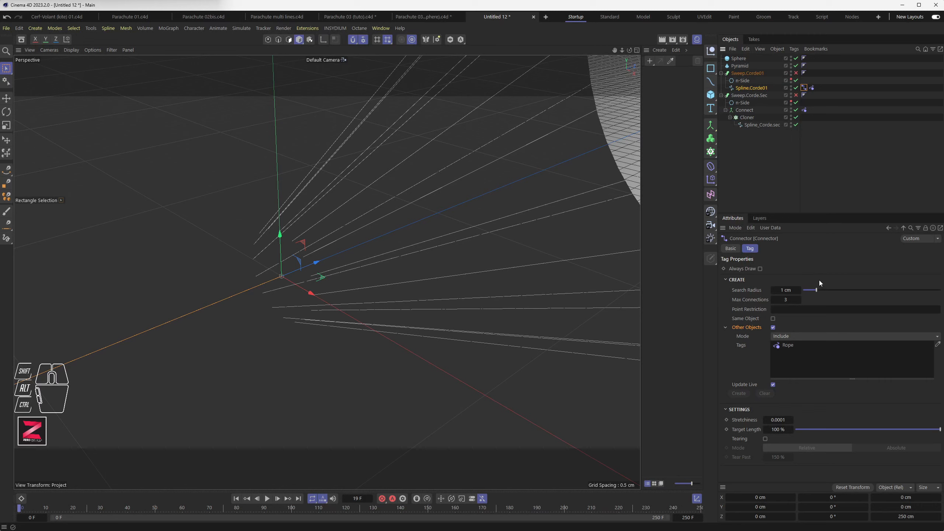
- Increase the search radius of Spline.Corde01's Connector tag to 1.52 cm
drag(817, 291, 824, 292)
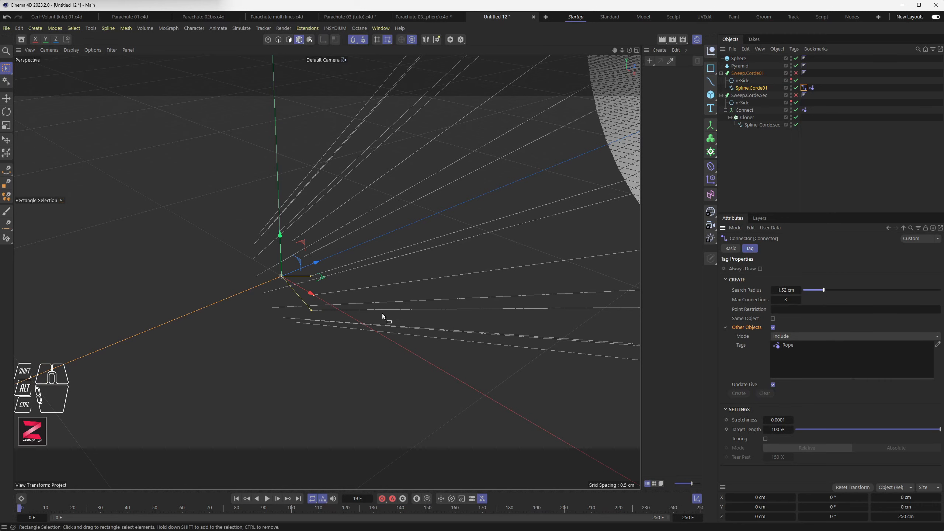
alt+drag(382, 312, 412, 304)
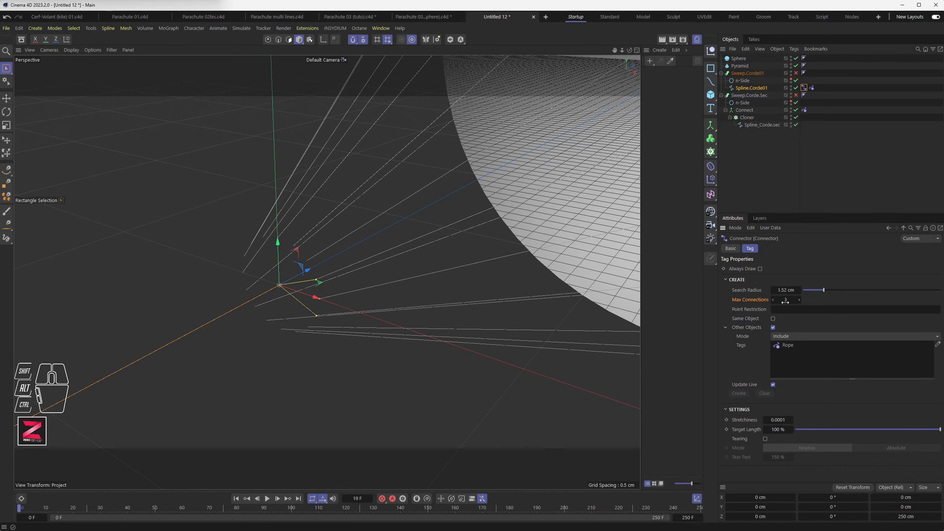
- Set the maximum connections of Spline.Corde01's Connector tag to 20
drag(785, 301, 797, 301)
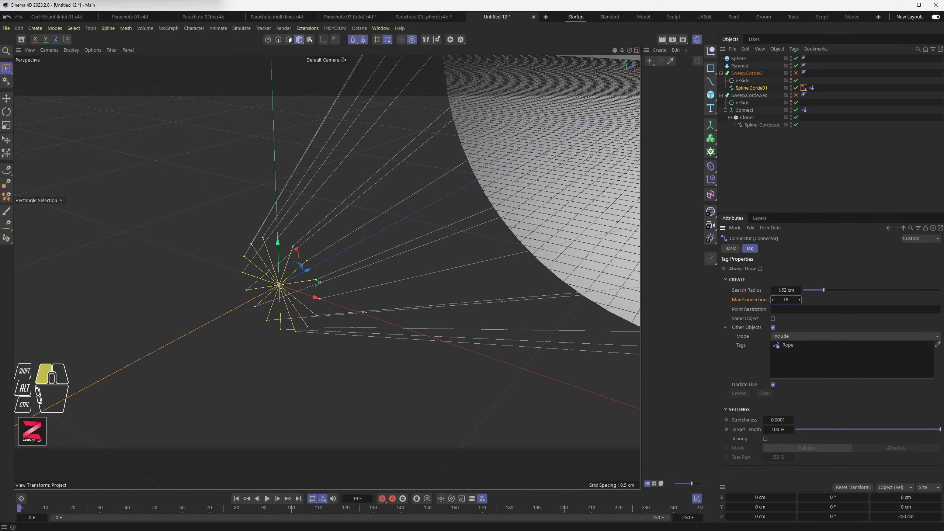
click(790, 300)
text(20)
key(Return)
- Examine the connector links between the secondary cords and the end of the main cord from several angles
alt+drag(523, 269, 268, 298)
alt+middle_drag(268, 298, 353, 242)
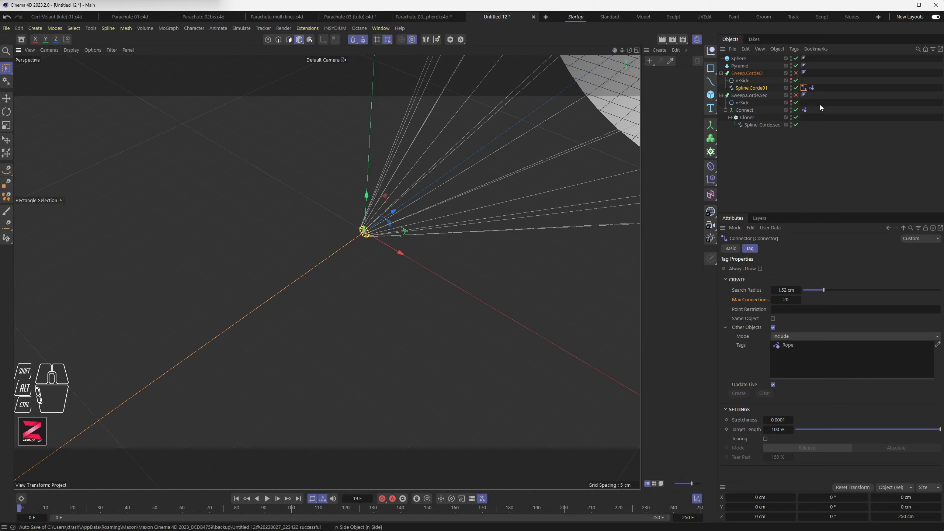
click(804, 110)
click(745, 111)
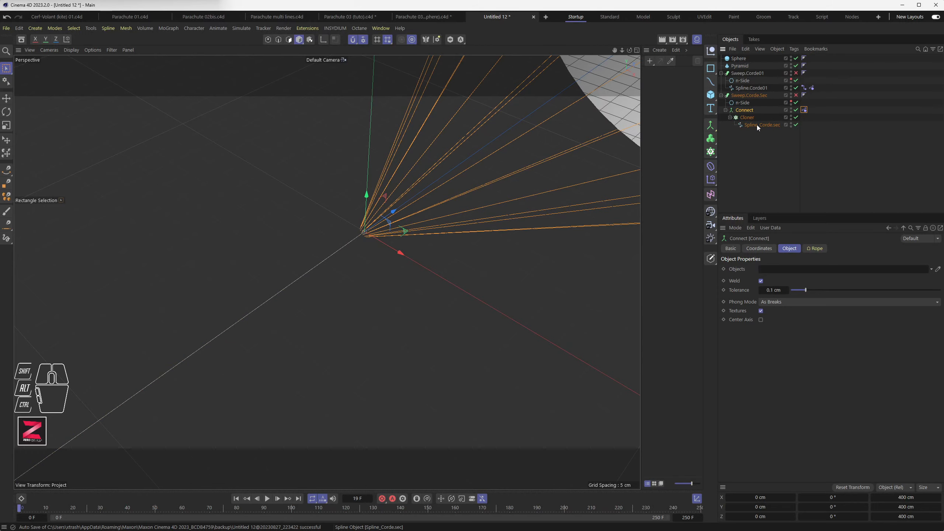
alt+drag(404, 258, 368, 231)
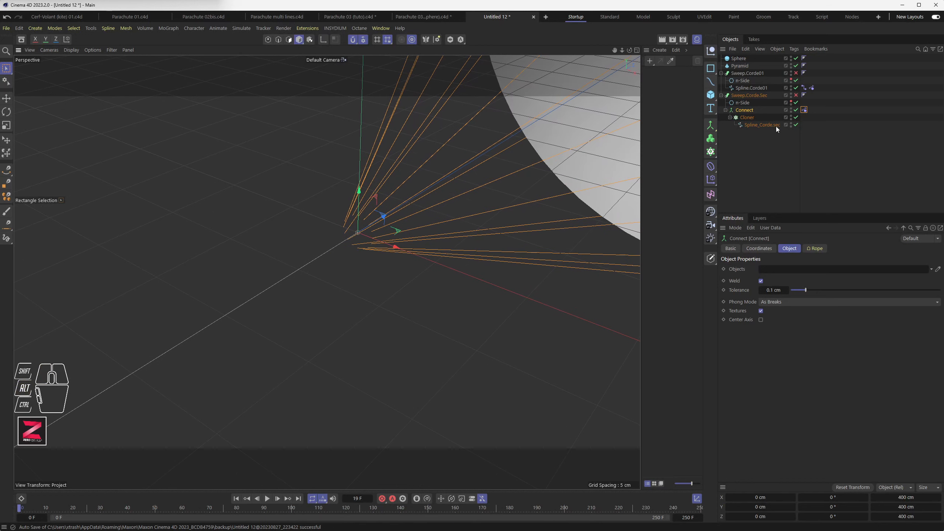
click(804, 87)
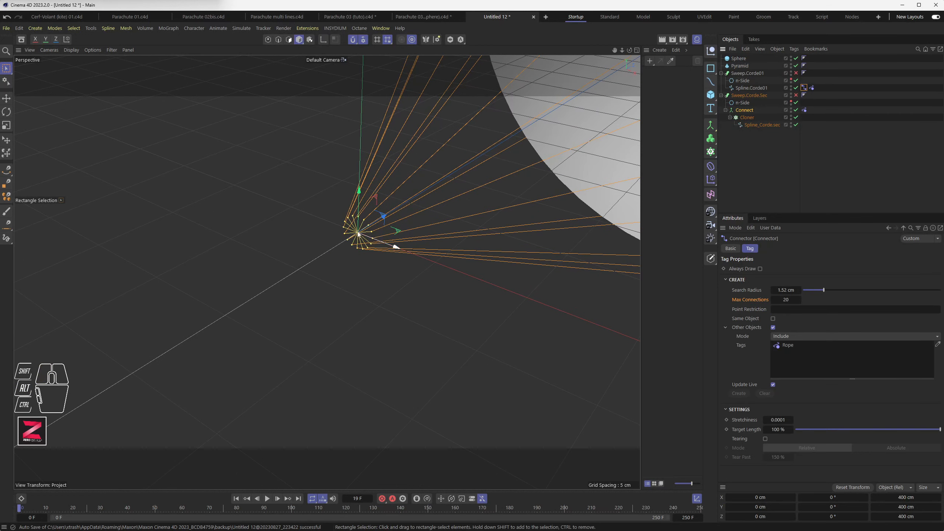
alt+drag(362, 238, 360, 241)
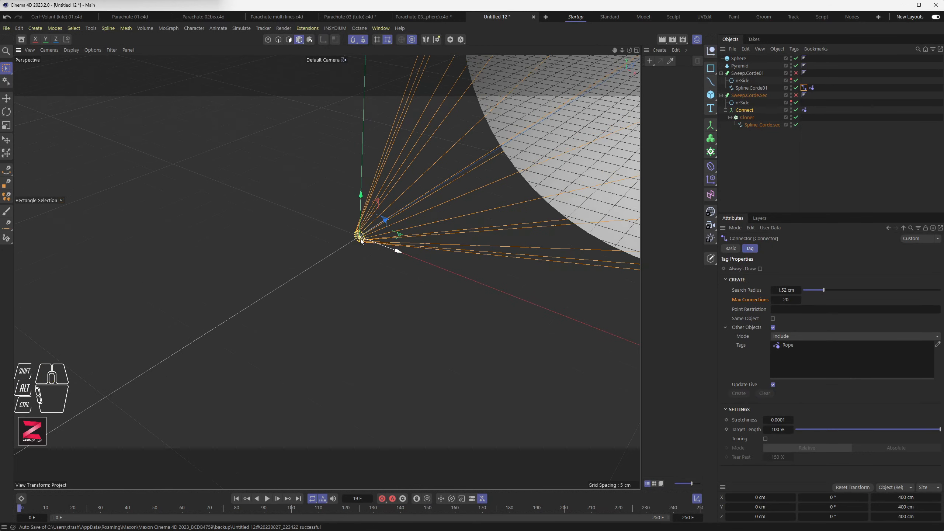
alt+middle_drag(342, 253, 383, 253)
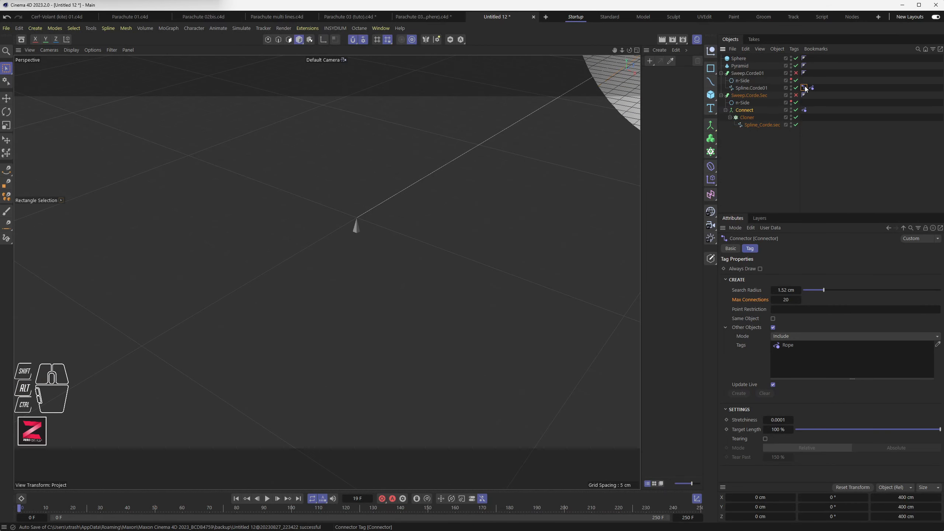
- Add a Cloth simulation tag to the Pyramid at the far end of the main cord
alt+drag(404, 211, 304, 243)
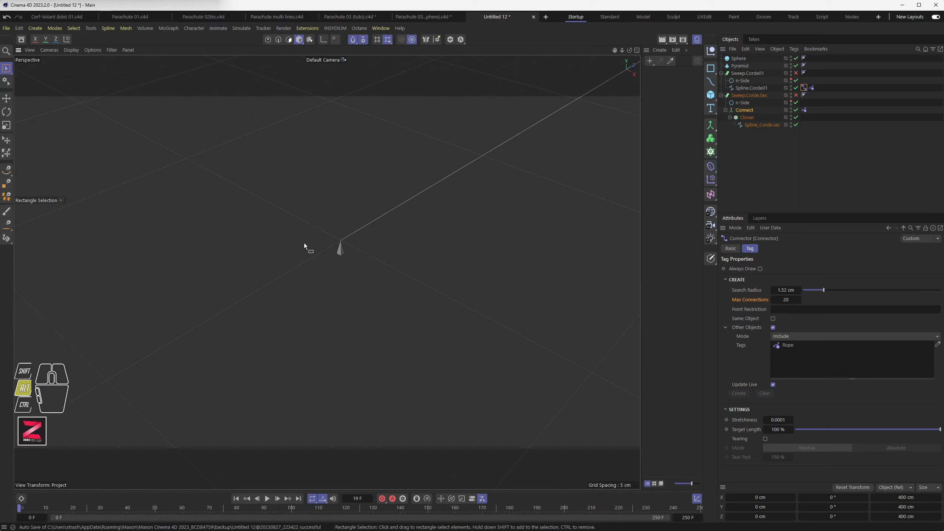
alt+scroll(350, 234, up, 5)
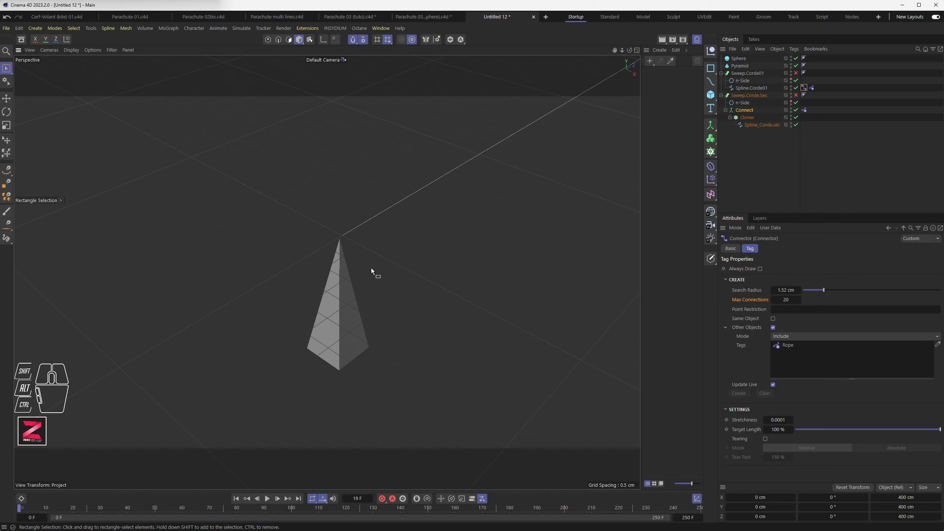
click(341, 309)
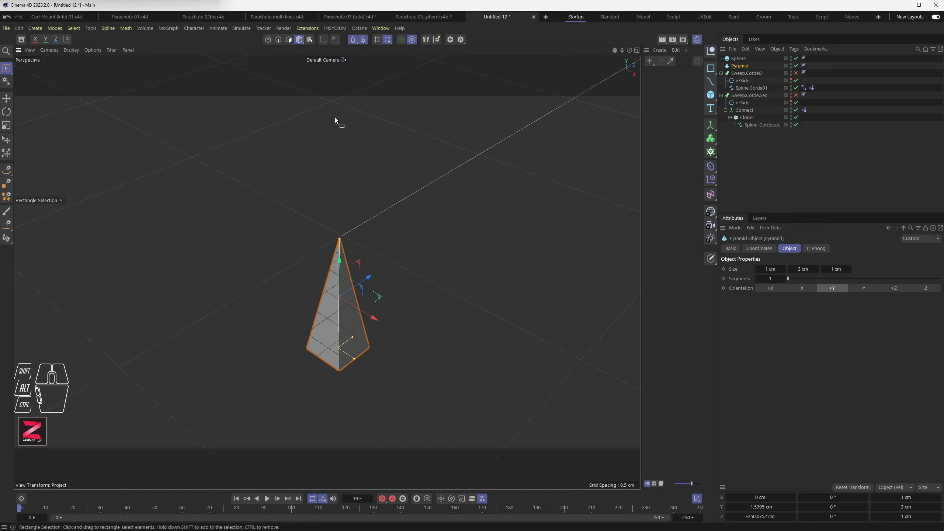
right_click(741, 70)
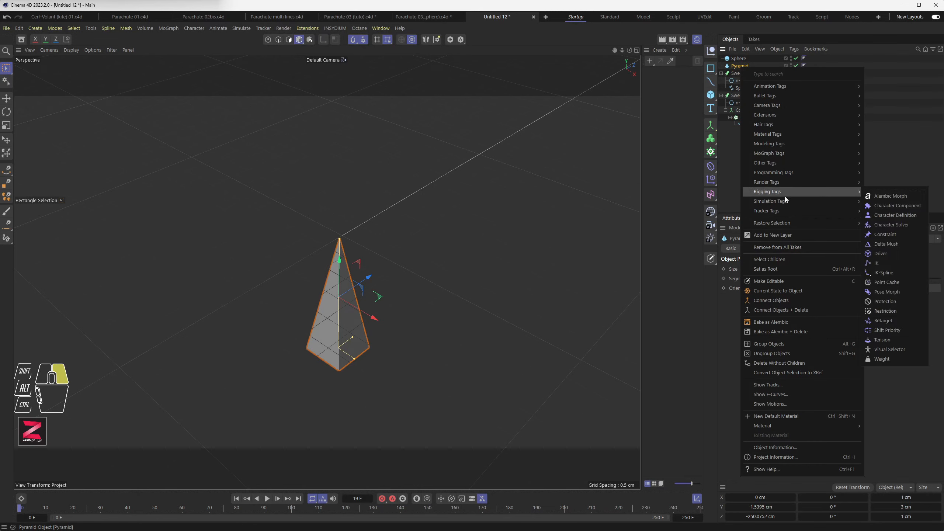
mouse_move(785, 202)
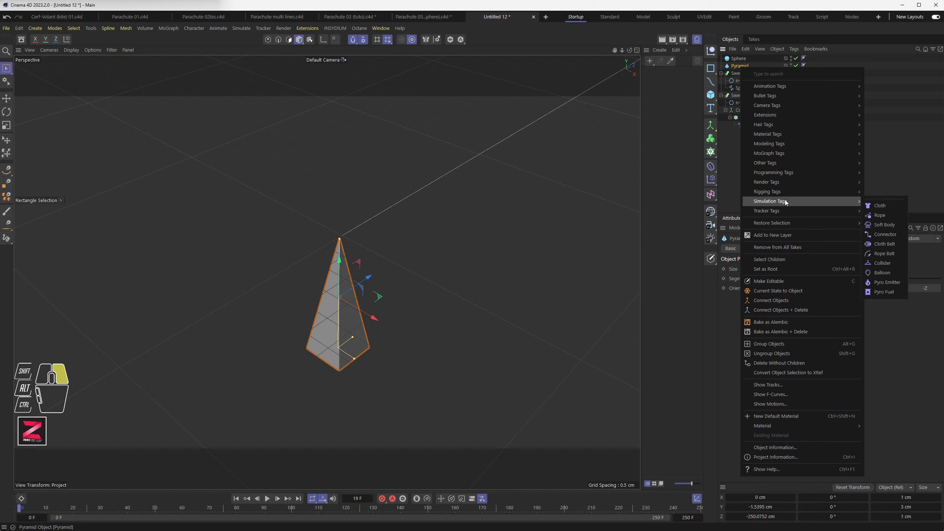
click(885, 206)
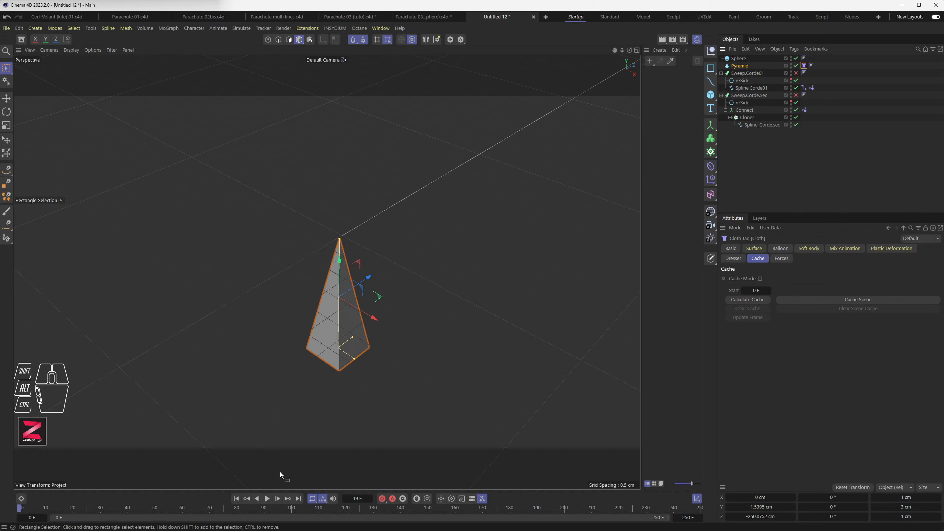
- Briefly play the simulation to check how the Pyramid behaves with its Cloth tag
scroll(334, 399, down, 10)
alt+middle_drag(333, 398, 277, 310)
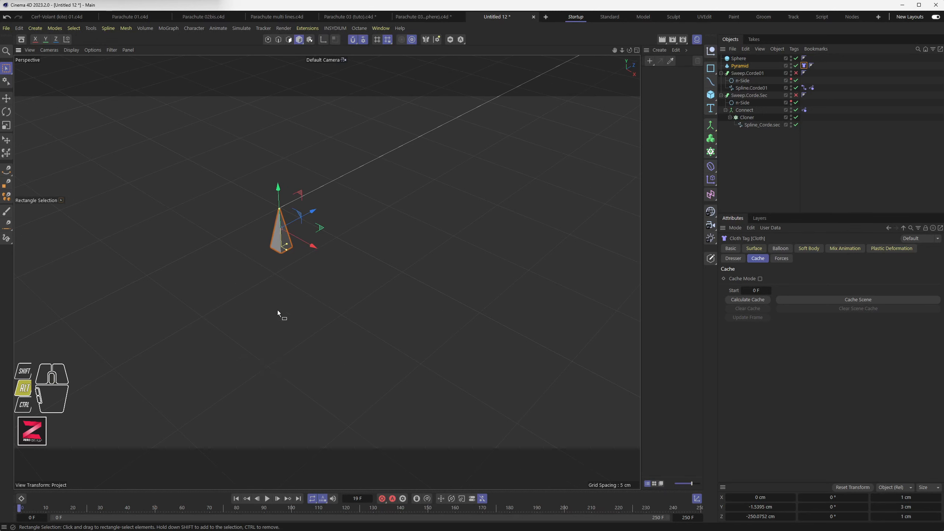
click(267, 498)
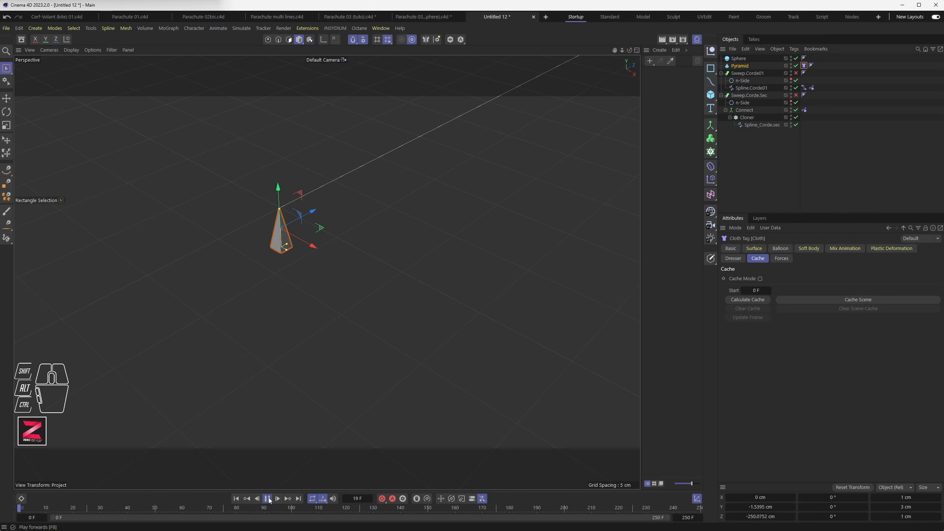
click(268, 498)
- Enable With Pins in the Pyramid's Cloth mix animation settings, set its influence to 50 %, and test the simulation
click(843, 249)
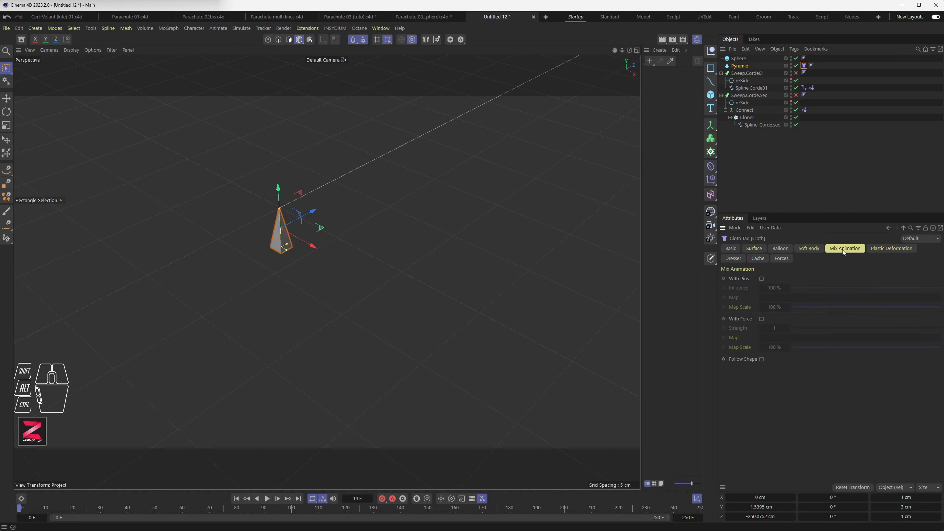
click(761, 279)
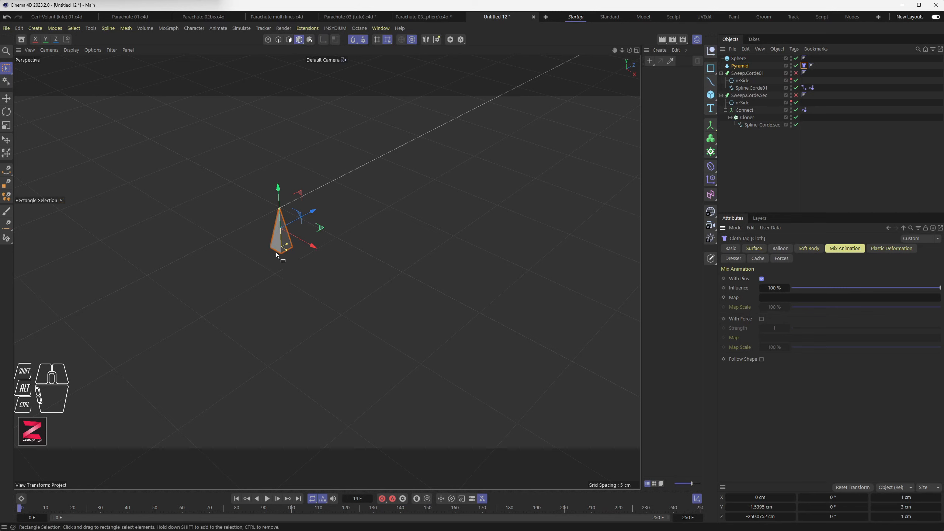
drag(798, 289, 940, 288)
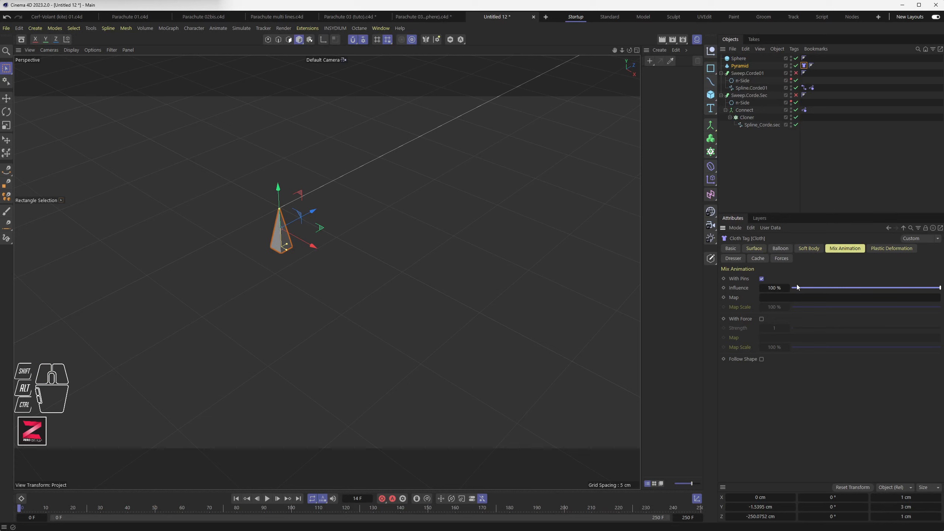
drag(904, 289, 867, 288)
click(267, 499)
click(267, 498)
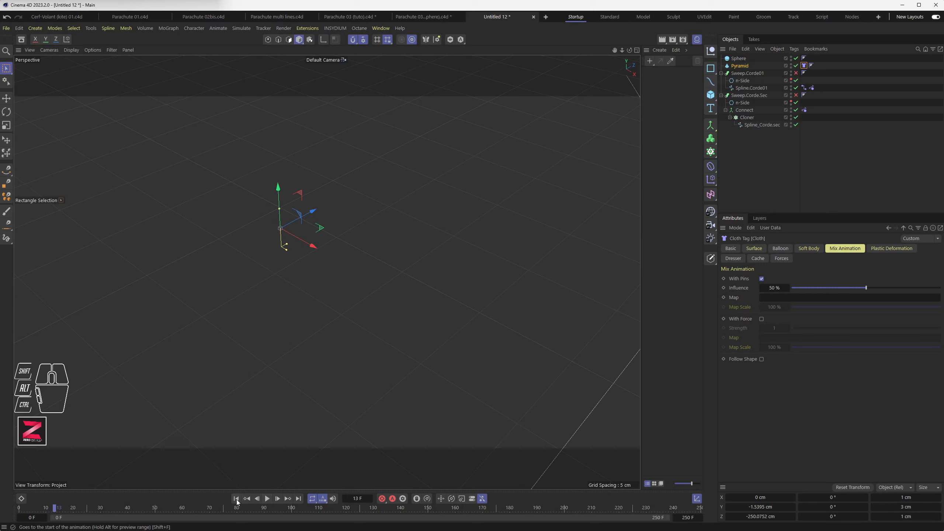
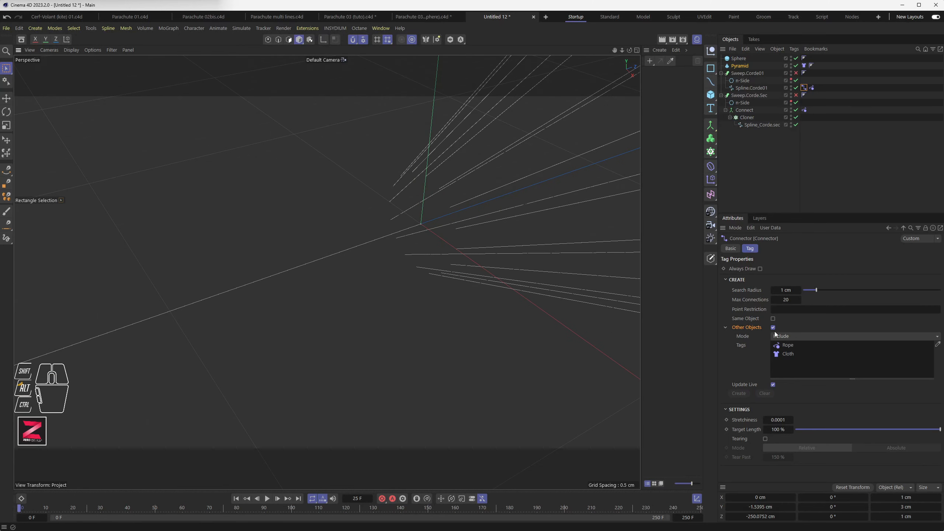
- Set the search radius of Spline.Corde01's Connector tag to 1.1 cm
click(799, 289)
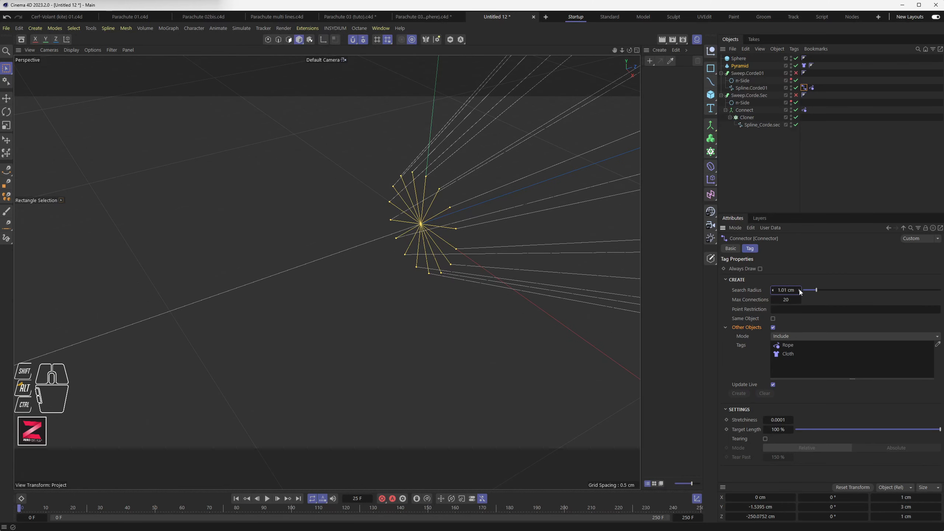
click(800, 289)
text(1.1)
key(Return)
scroll(275, 284, down, 10)
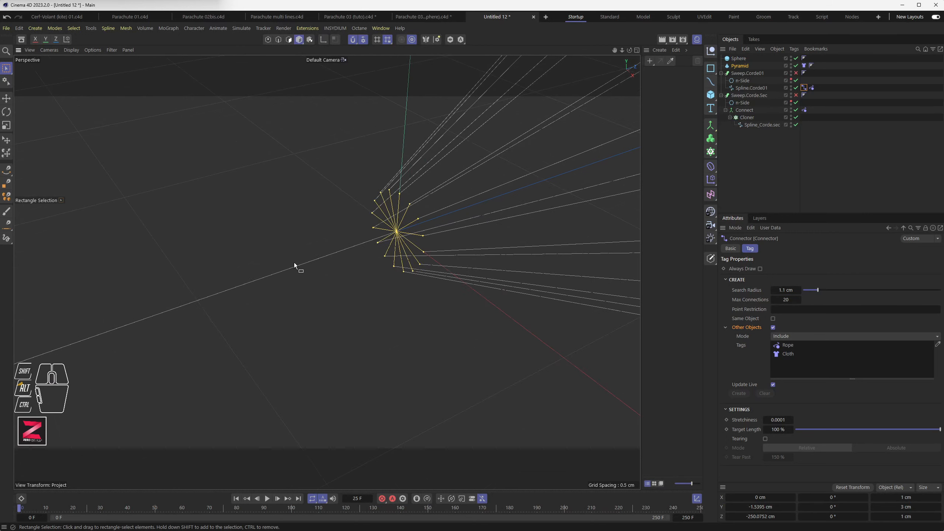
scroll(283, 337, down, 3)
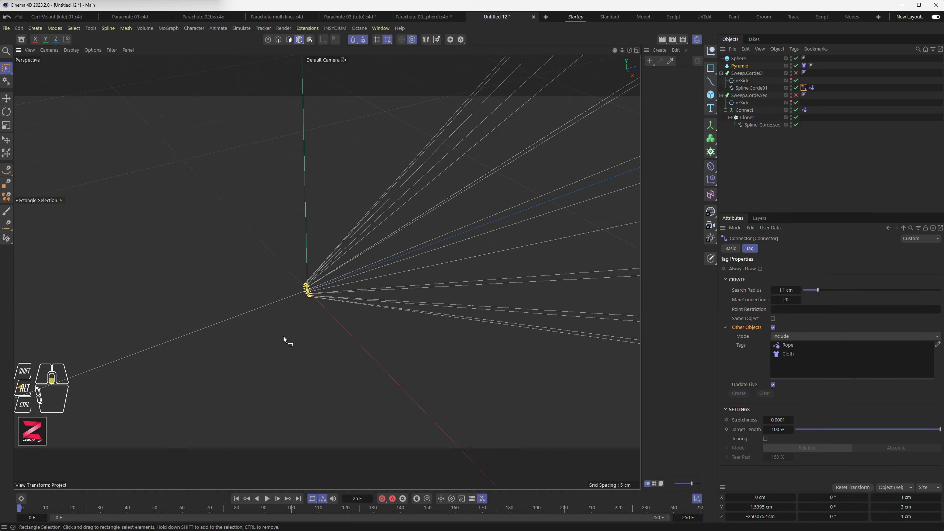
- Move the Pyramid to about Y -1.55 cm, Z -250.02 cm, bringing its tip closer to the main cord's end
alt+drag(206, 377, 433, 252)
alt+middle_drag(434, 253, 552, 297)
alt+middle_drag(171, 247, 297, 344)
scroll(325, 244, up, 5)
scroll(326, 239, up, 2)
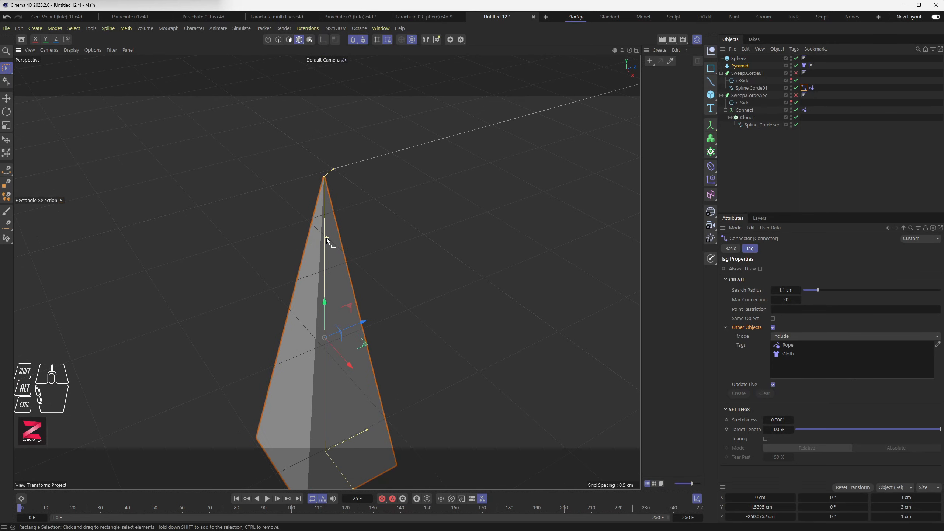
click(768, 65)
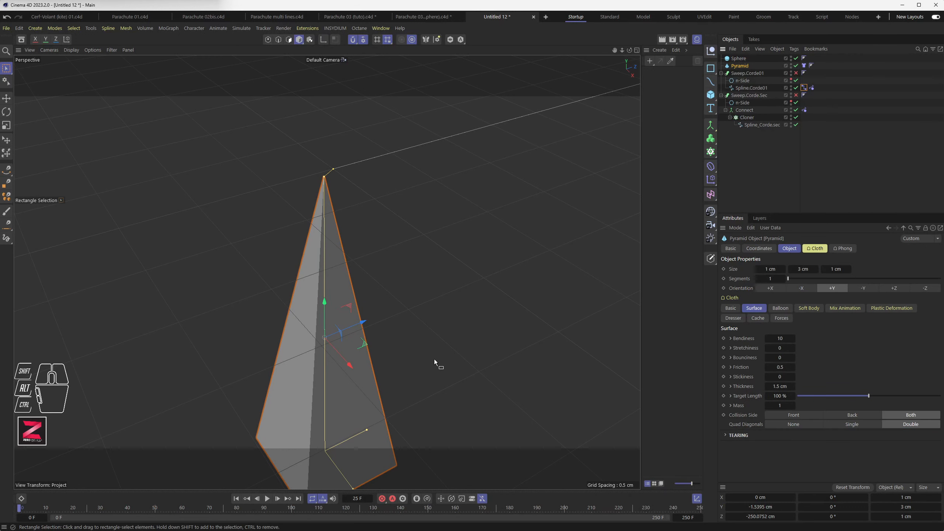
drag(360, 322, 332, 315)
scroll(410, 231, down, 6)
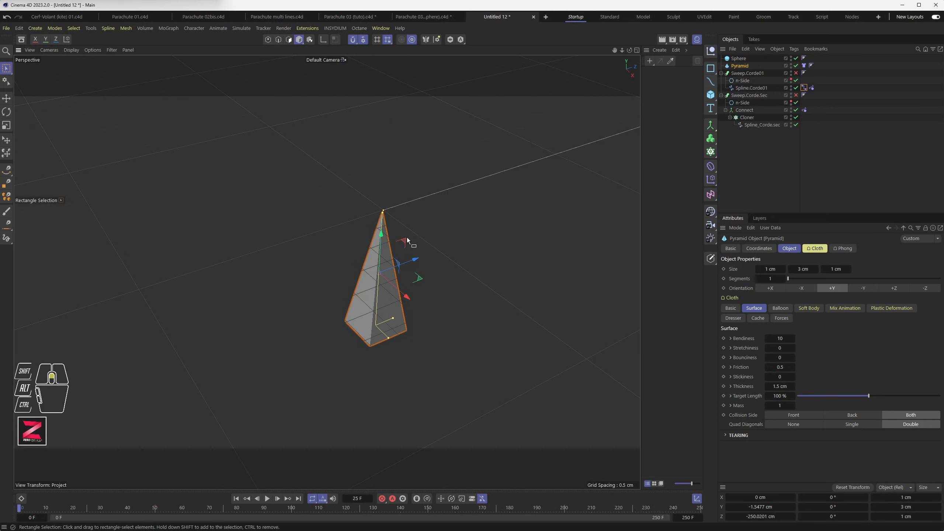
- Play the simulation from frame 0 and examine how the main cord and secondary cords hang from the Pyramid
alt+middle_drag(407, 253, 339, 290)
scroll(299, 299, down, 8)
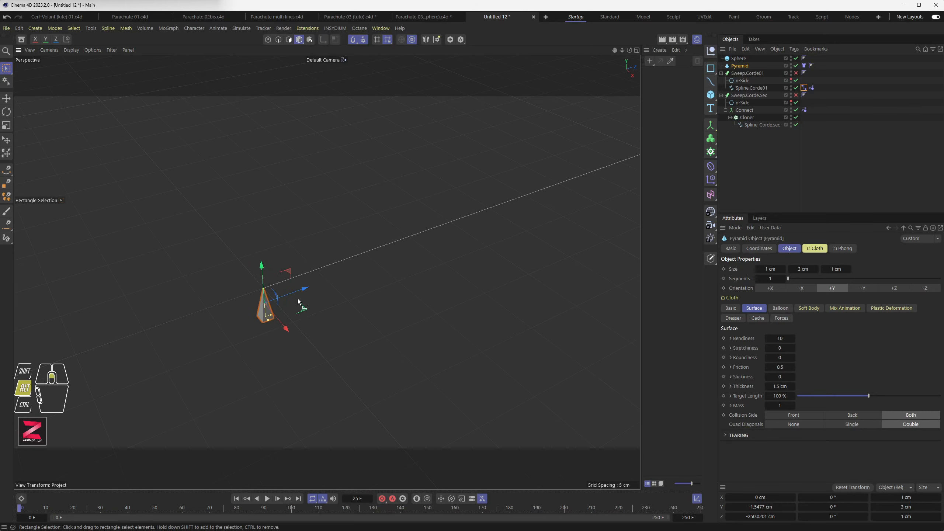
alt+scroll(331, 296, down, 6)
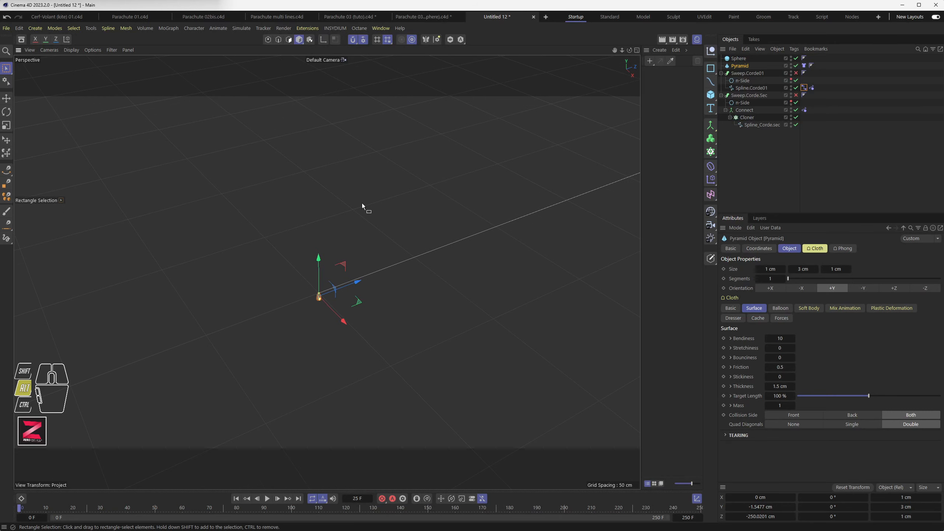
click(299, 40)
alt+middle_drag(327, 272, 219, 337)
alt+scroll(220, 337, down, 1)
alt+scroll(225, 334, down, 5)
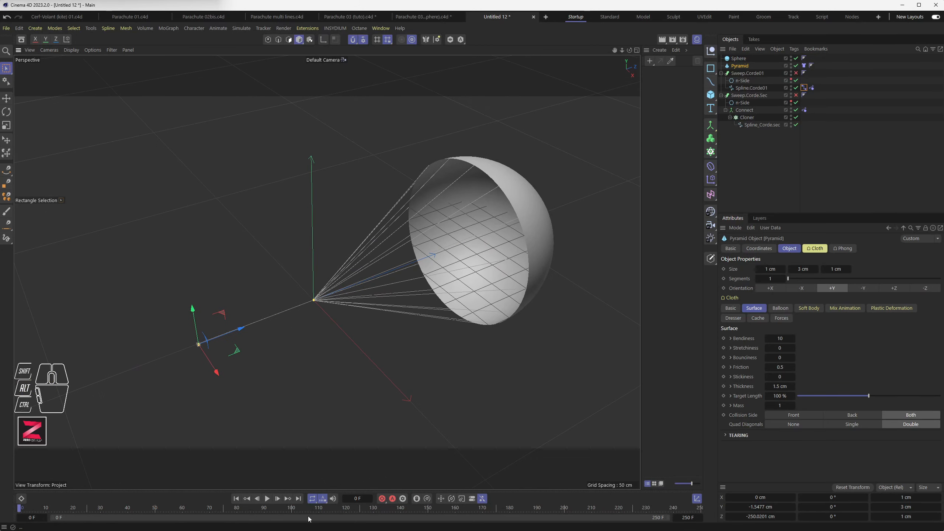
click(268, 498)
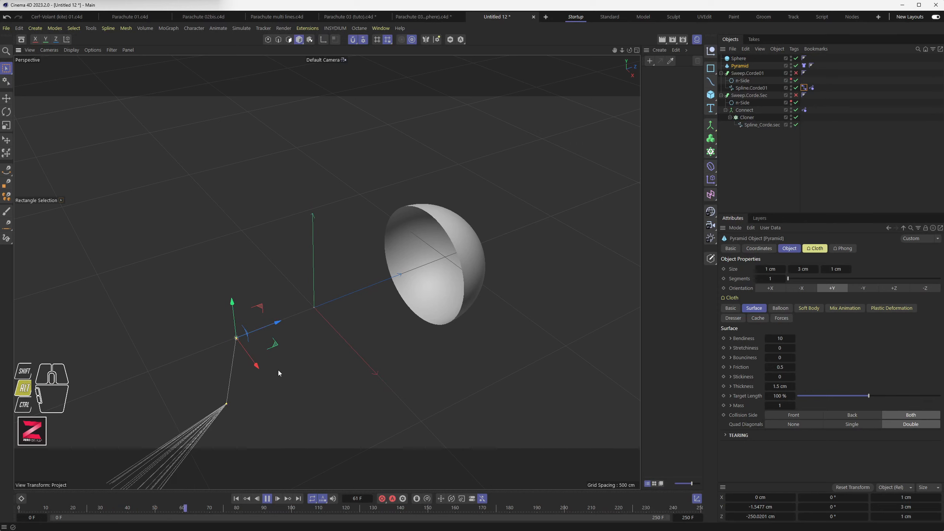
alt+middle_drag(278, 371, 309, 262)
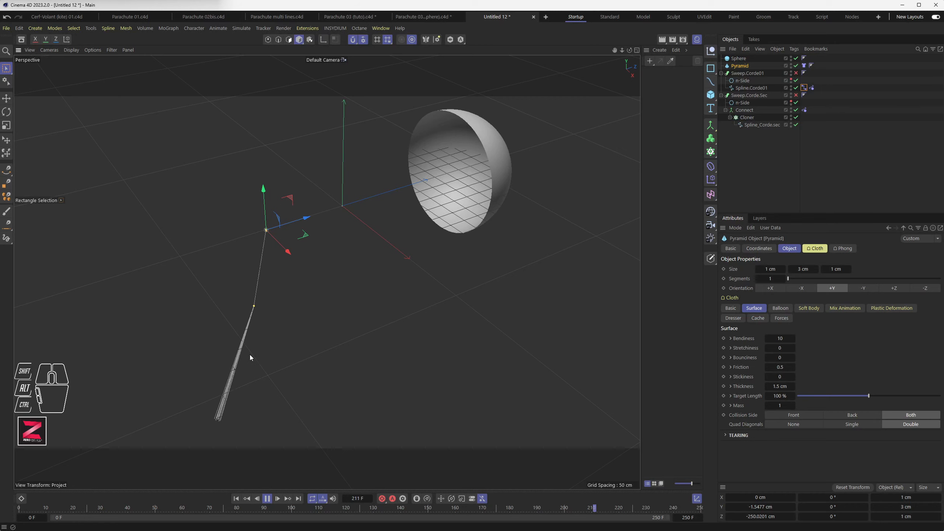
alt+scroll(240, 363, up, 7)
alt+scroll(262, 363, up, 5)
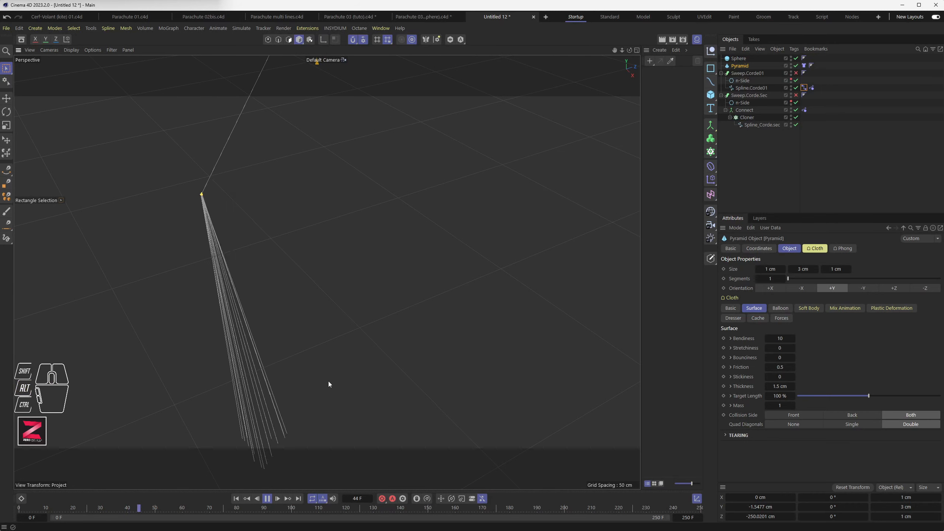
- Extend the project's end time to 500 frames and stop the simulation playback
double_click(687, 517)
text(500)
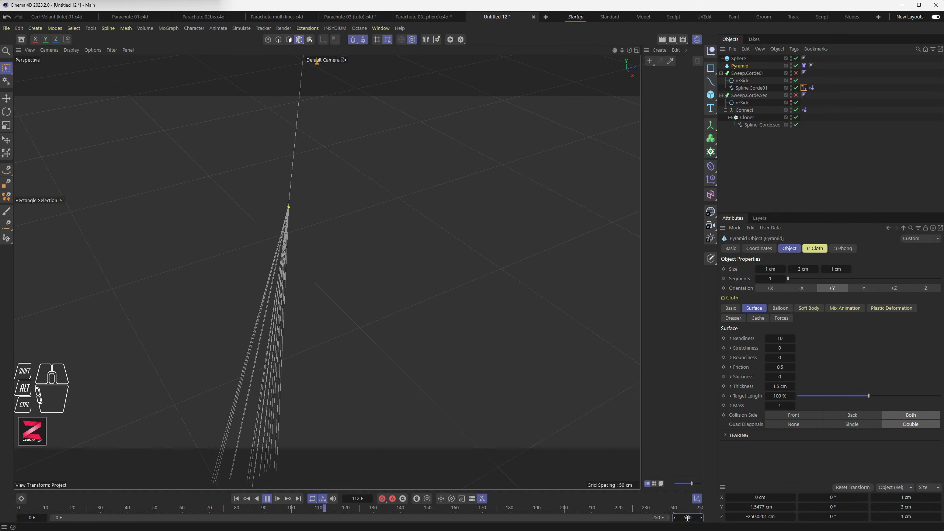
key(Return)
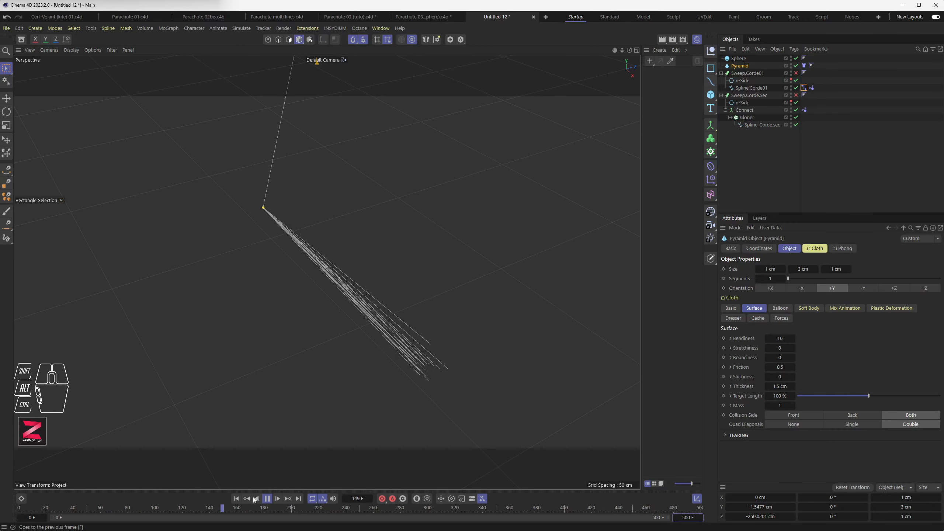
click(267, 499)
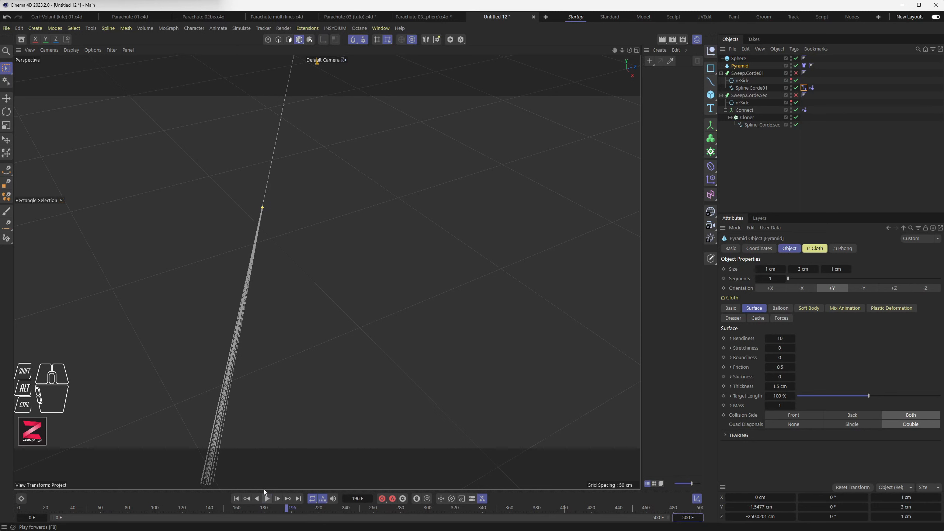
- Re-enable the Sweep.Corde01 and Sweep.Corde.Sec generators to show the thickness of the main and secondary cords
scroll(246, 223, up, 5)
scroll(247, 223, up, 10)
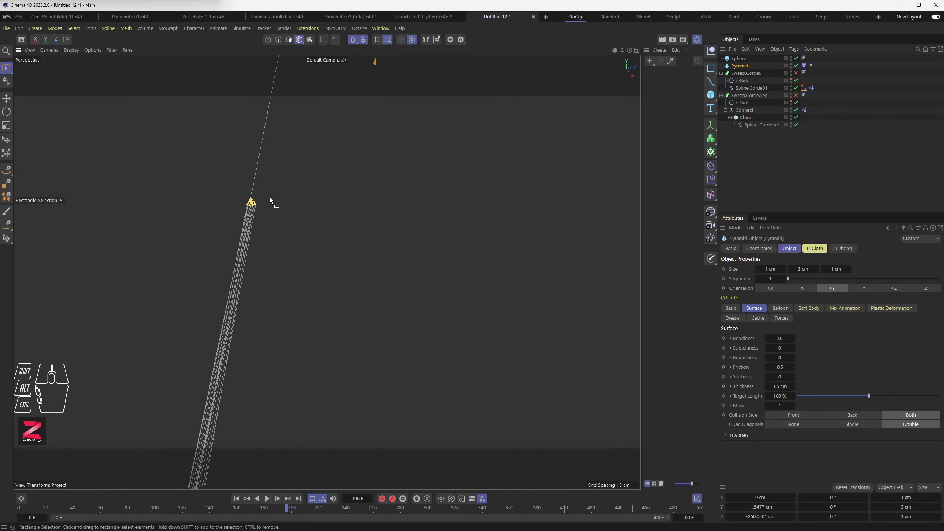
scroll(221, 219, down, 3)
mouse_move(156, 258)
alt+middle_down()
mouse_move(235, 271)
mouse_move(202, 266)
alt+middle_up()
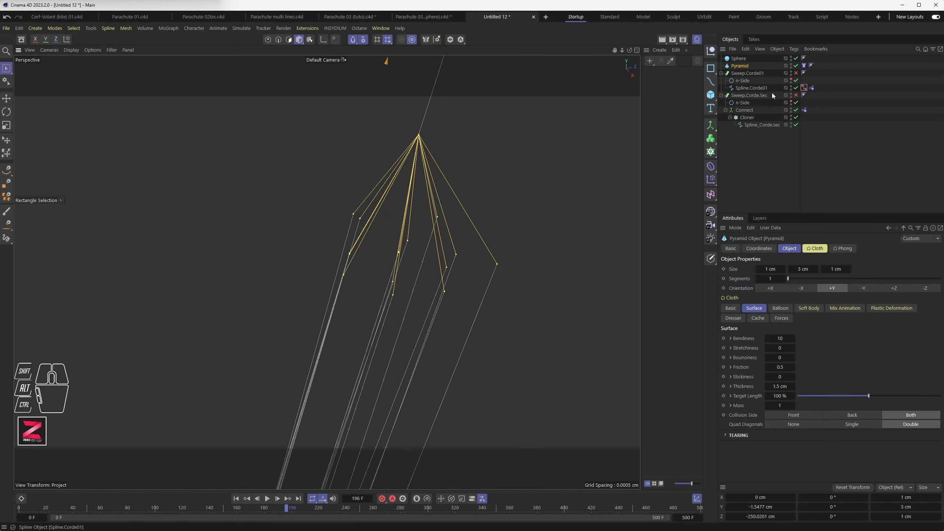
click(796, 74)
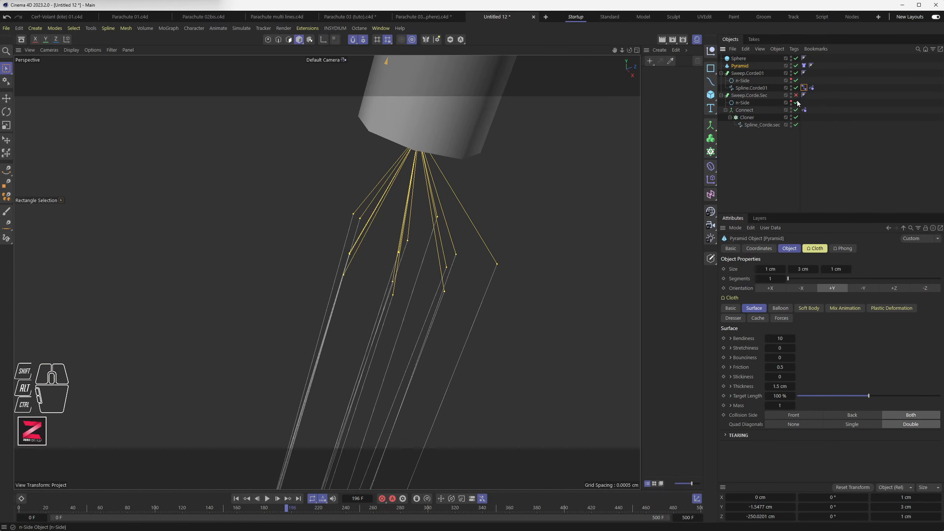
click(797, 96)
- Advance the simulation frame by frame to frame 200 and examine the junction between the main cord, the Pyramid and the secondary cords
alt+drag(376, 249, 419, 304)
click(277, 498)
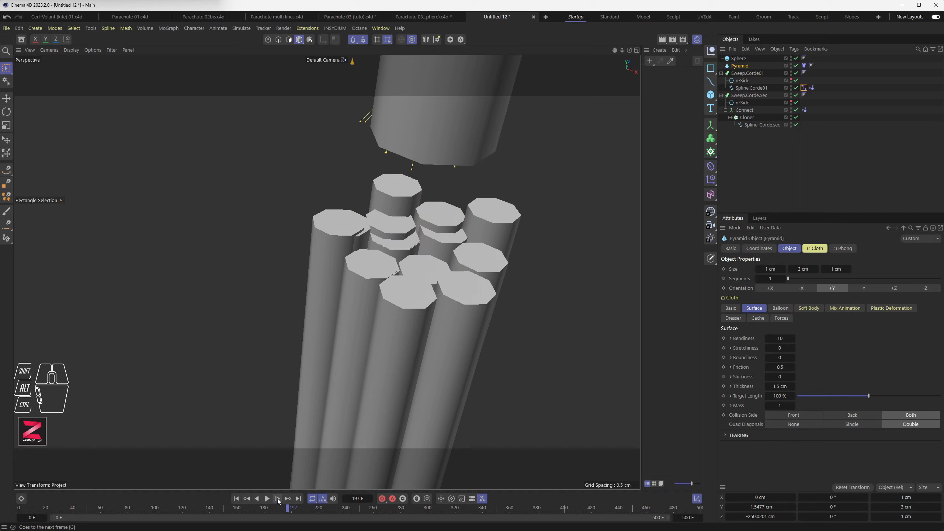
click(277, 499)
click(278, 498)
click(278, 498)
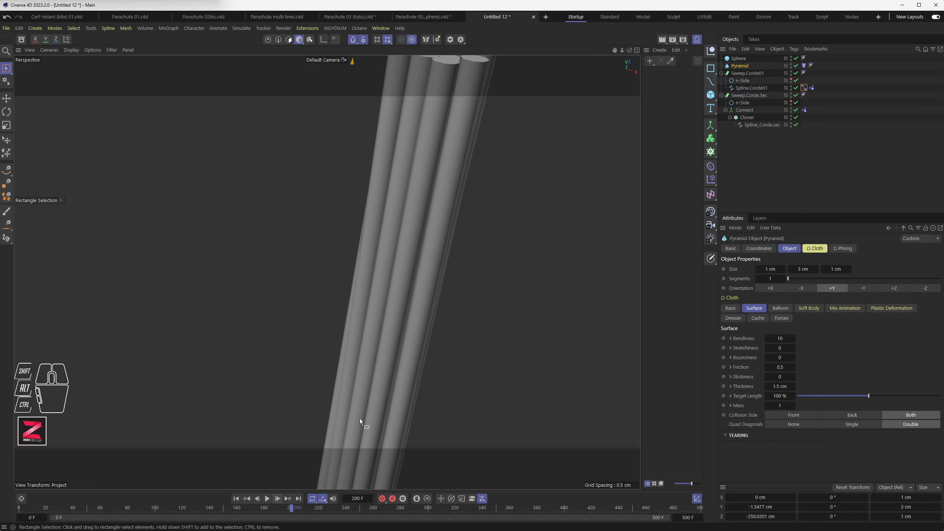
mouse_move(409, 428)
alt+middle_down()
mouse_move(443, 274)
mouse_move(353, 417)
alt+middle_up()
alt+middle_drag(497, 177, 336, 433)
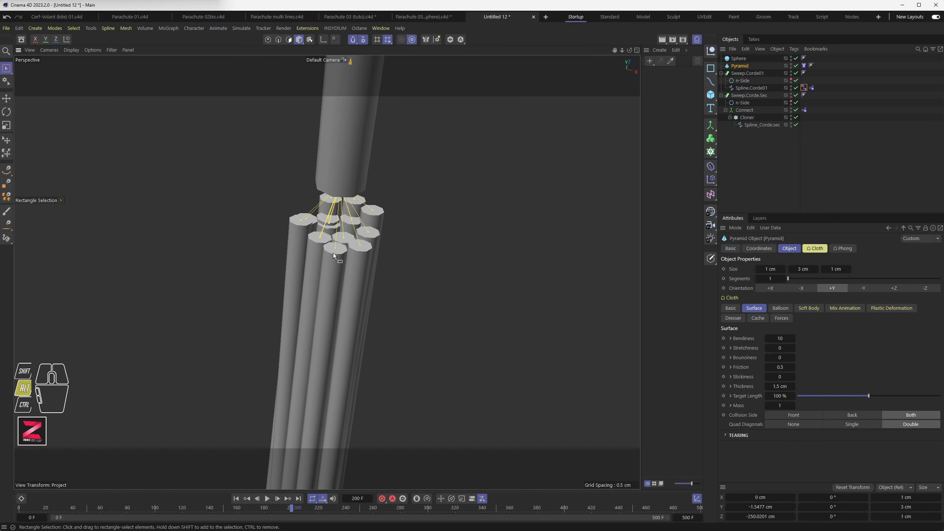
alt+scroll(339, 245, up, 5)
alt+scroll(353, 251, down, 10)
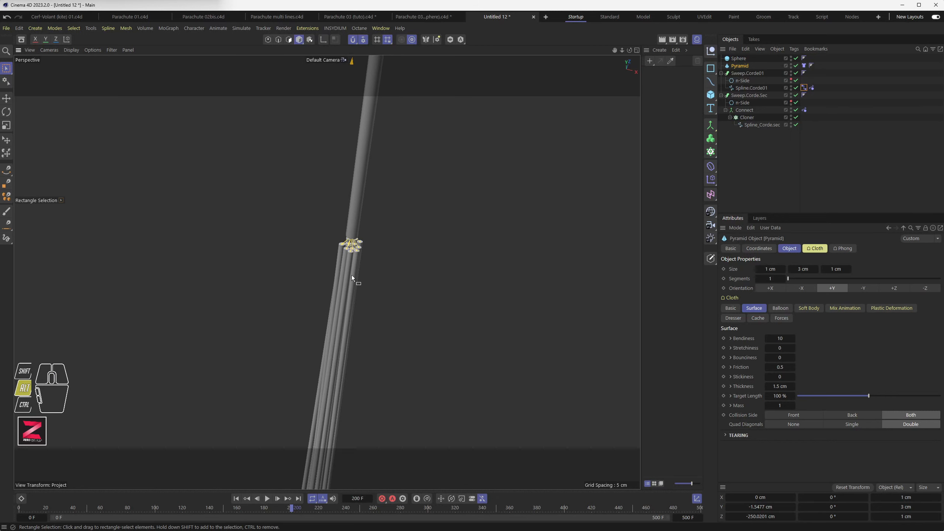
- Replay the simulation from frame 0 with both sweeps active and pause it at about frame 115
alt+middle_drag(339, 415, 400, 152)
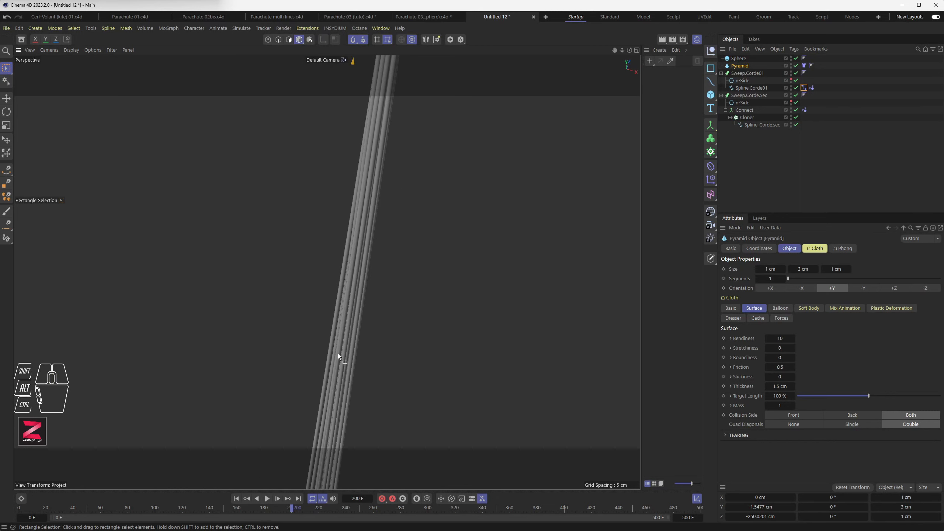
scroll(342, 387, down, 3)
scroll(343, 373, down, 8)
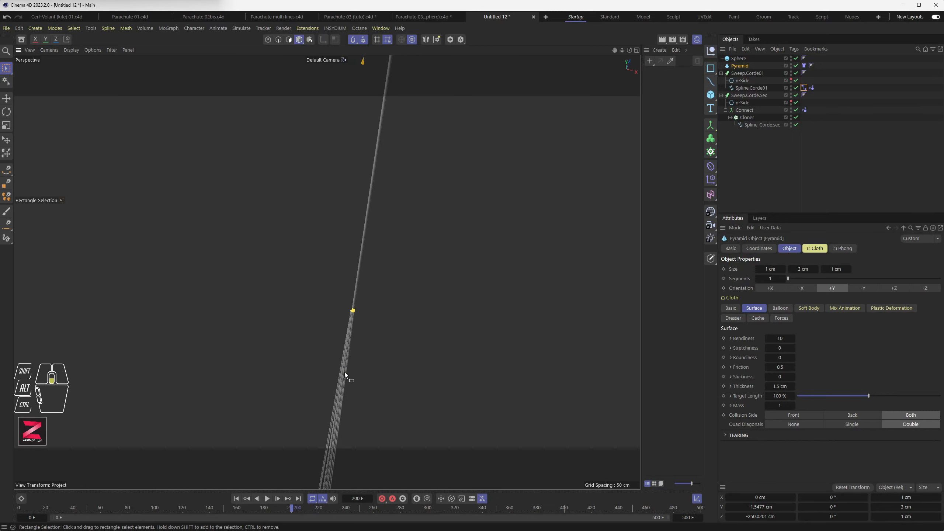
scroll(344, 371, down, 6)
alt+middle_drag(341, 372, 304, 337)
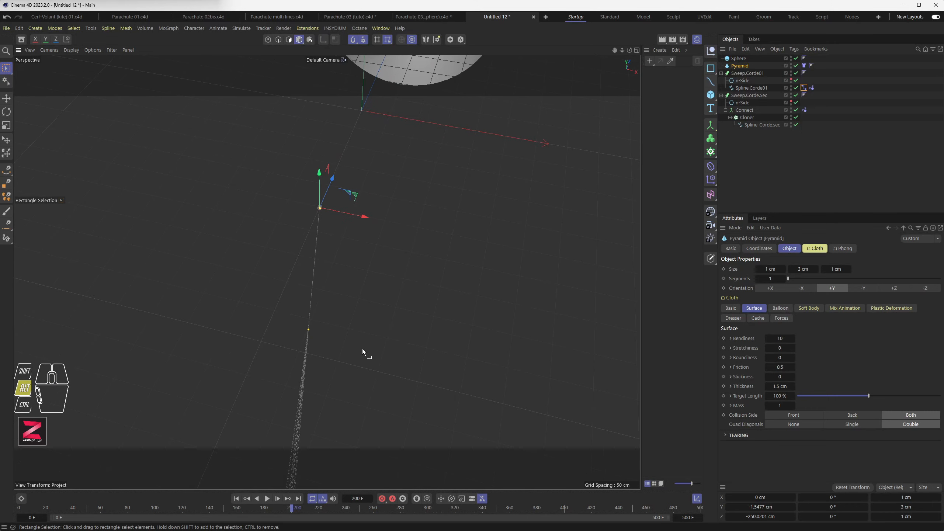
alt+drag(362, 348, 314, 343)
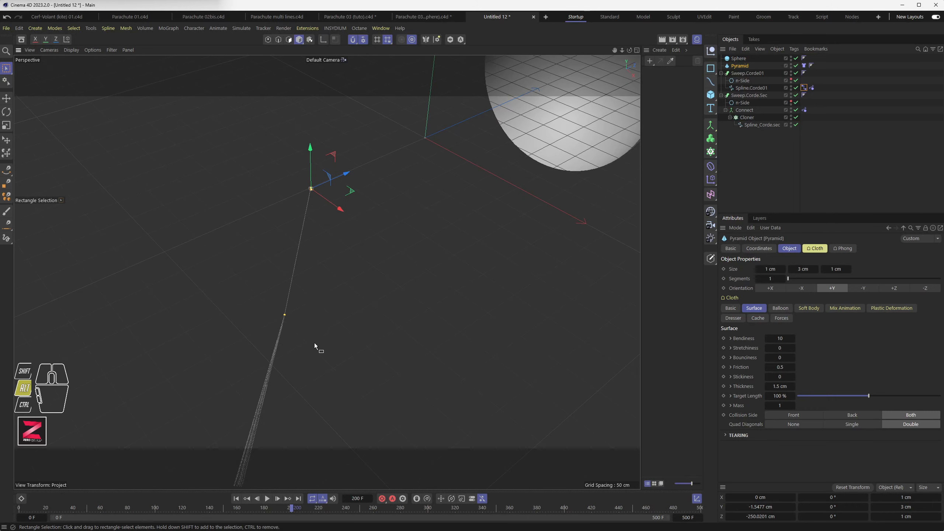
click(236, 498)
click(268, 499)
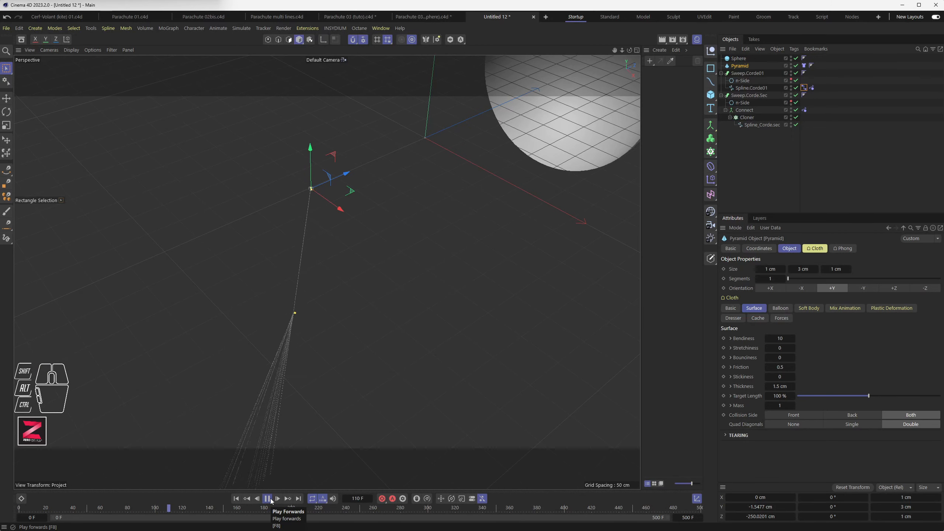
click(268, 499)
- Resume the simulation and examine the Pyramid junction up close during the motion, stopping at frame 224
scroll(291, 311, up, 6)
scroll(313, 294, up, 5)
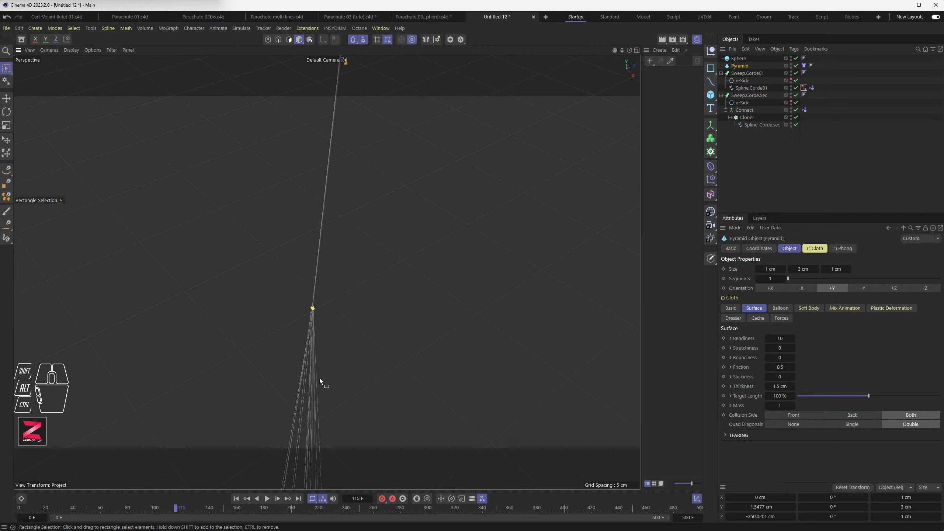
click(267, 498)
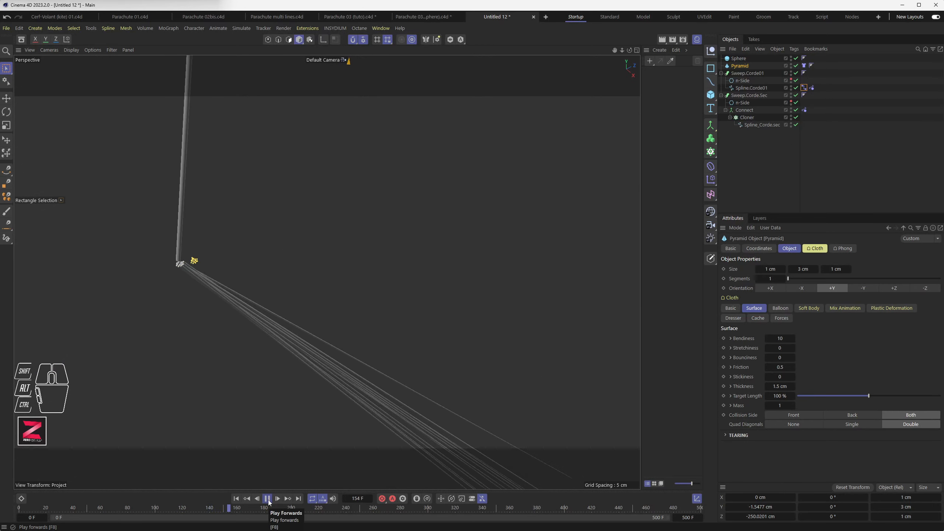
click(268, 498)
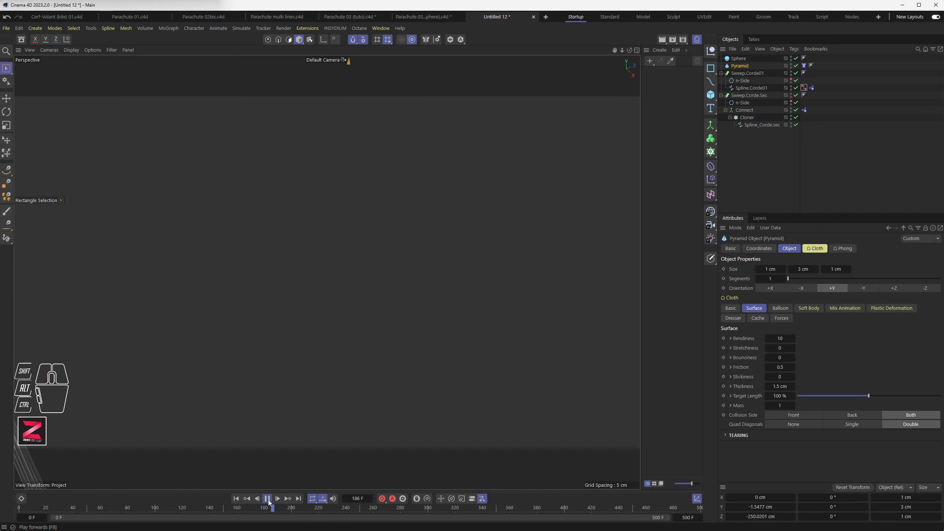
click(268, 502)
click(268, 502)
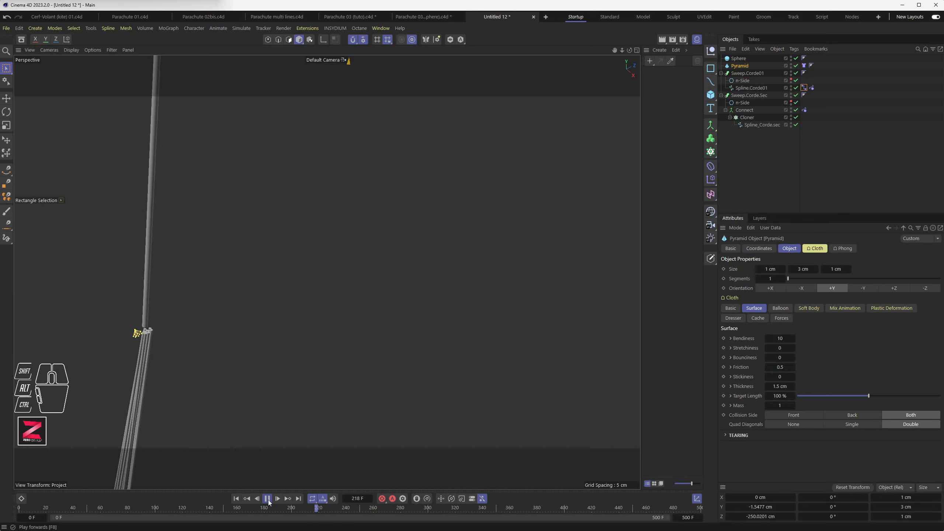
click(268, 500)
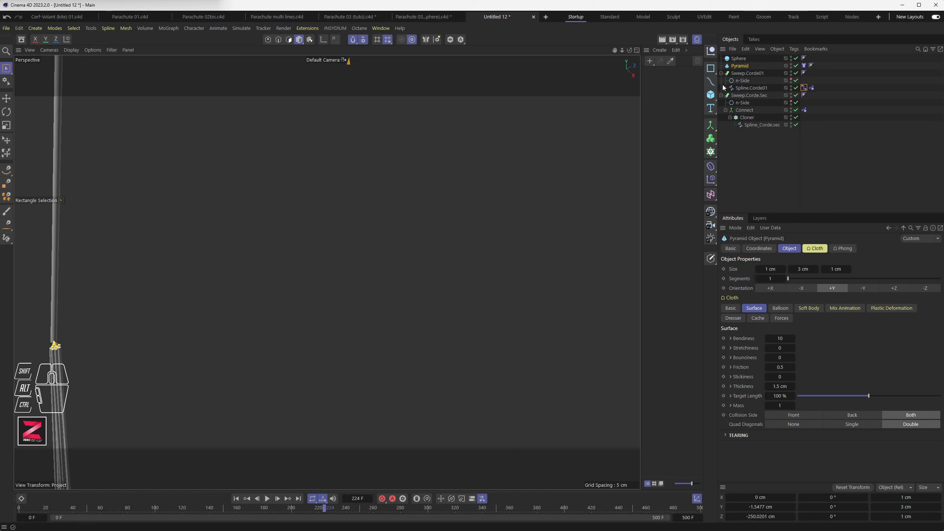
- Enable Simulate Before Generators in the project's simulation scene settings
click(634, 357)
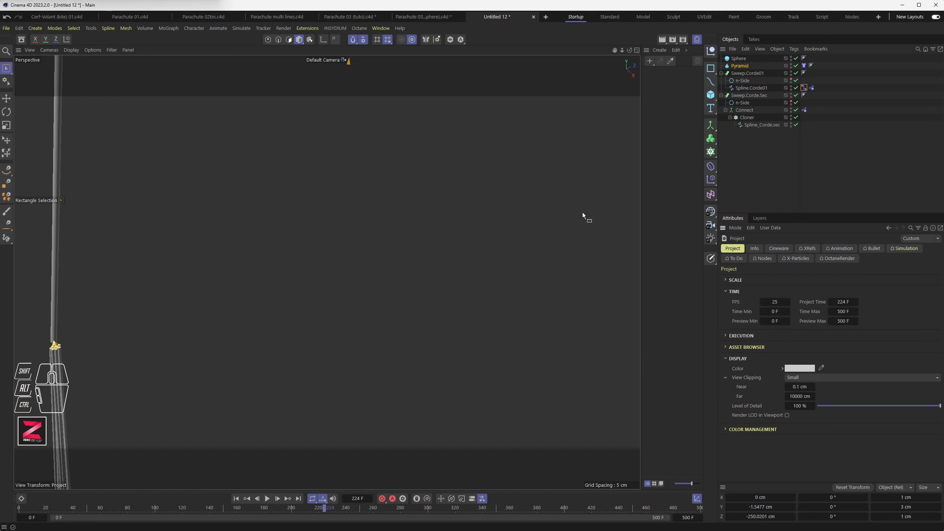
click(19, 28)
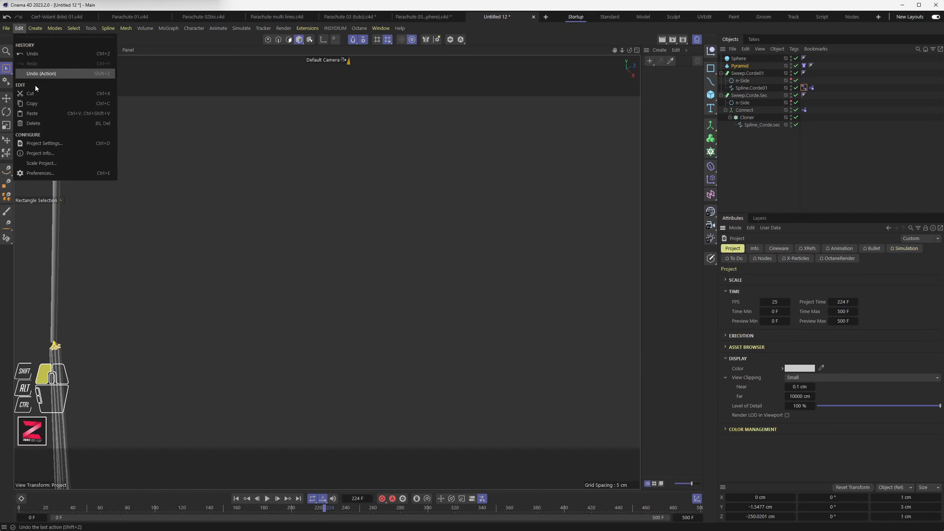
click(46, 143)
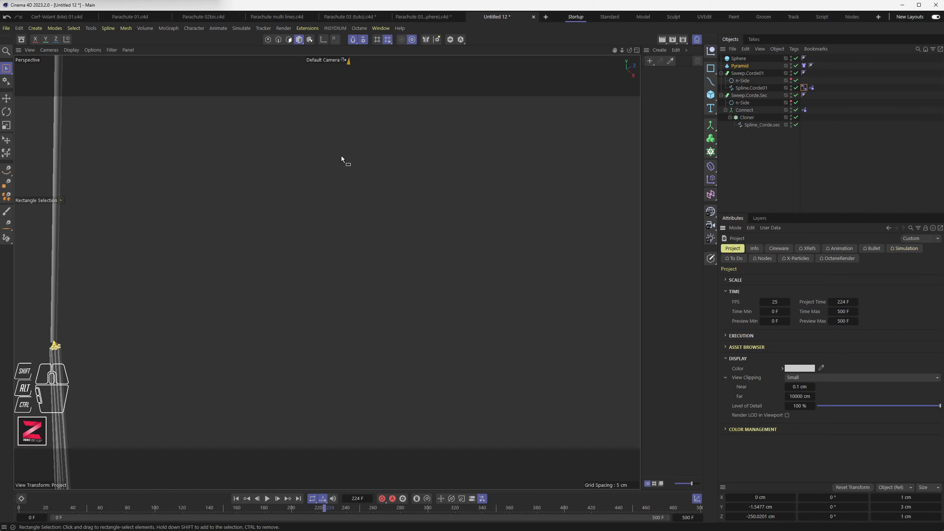
click(897, 249)
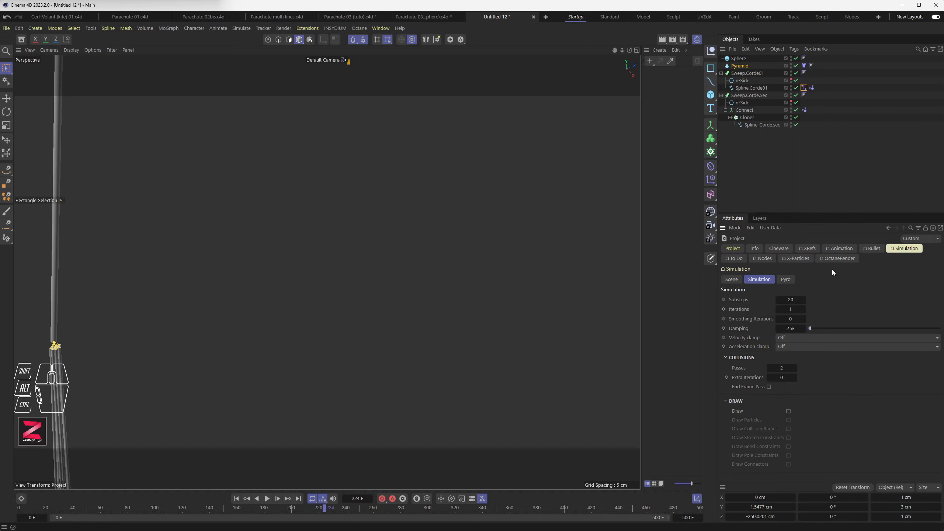
click(732, 279)
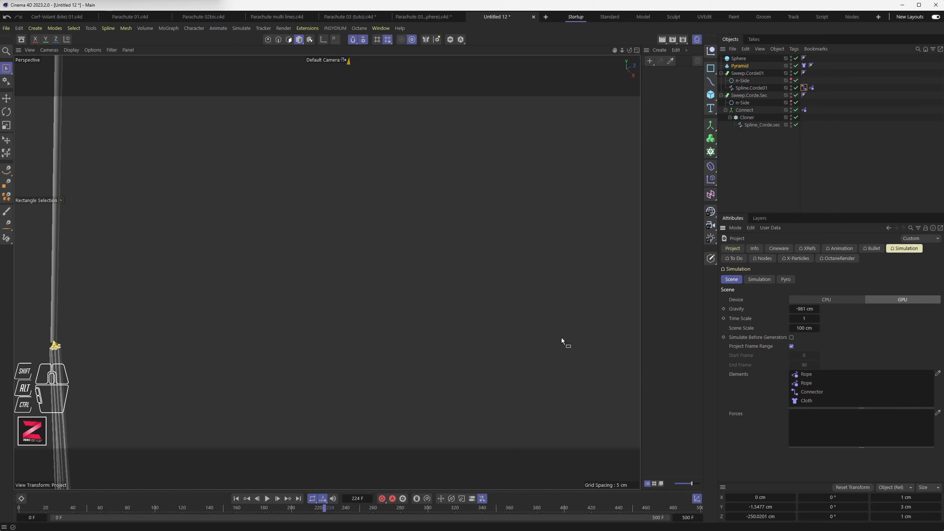
alt+middle_drag(106, 317, 232, 288)
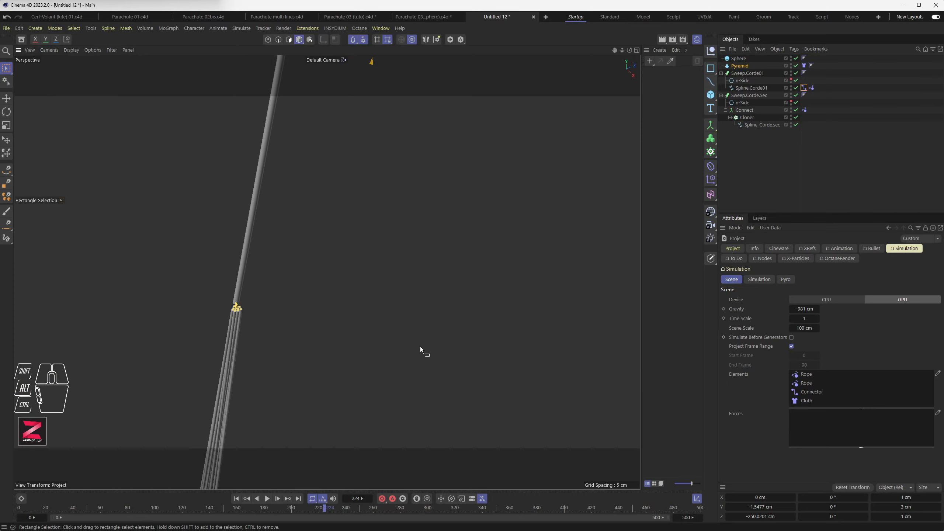
click(791, 337)
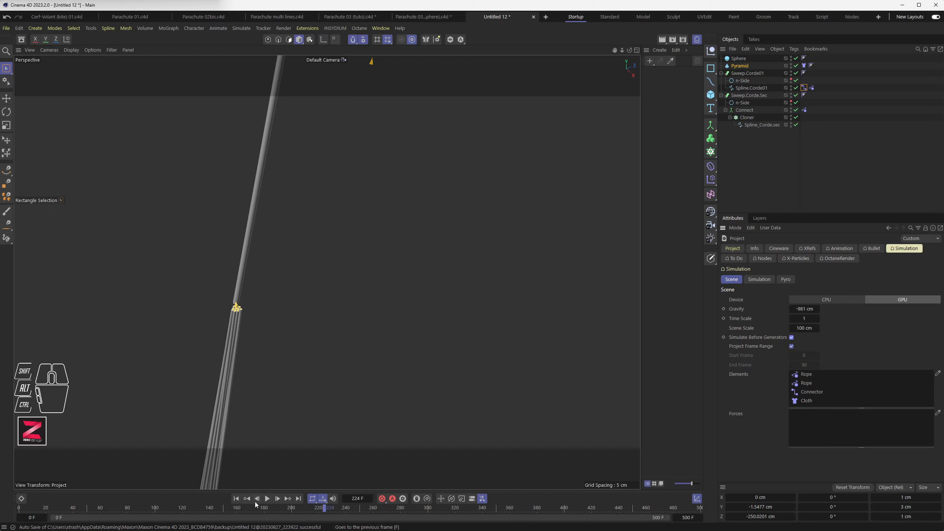
- Rewind the simulation to frame 0 and inspect the Pyramid at the end of the main cord
click(236, 499)
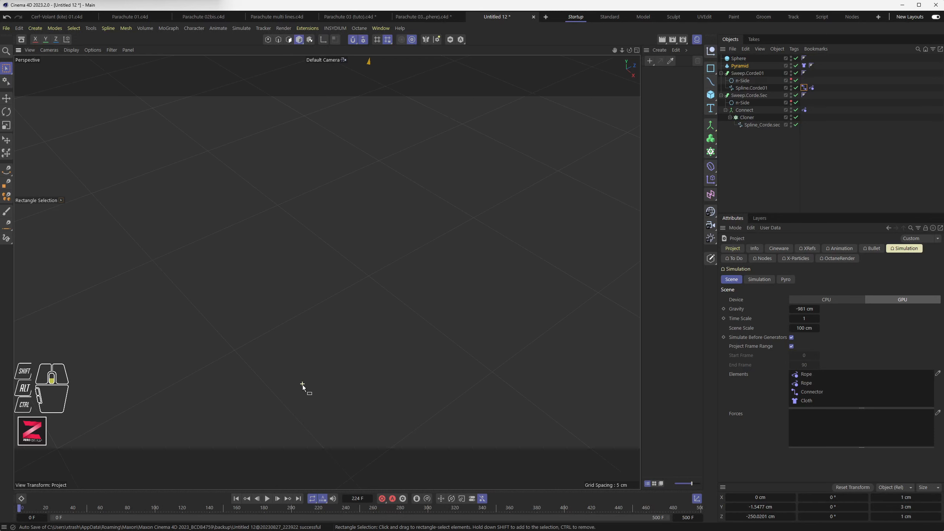
key(d)
key(o)
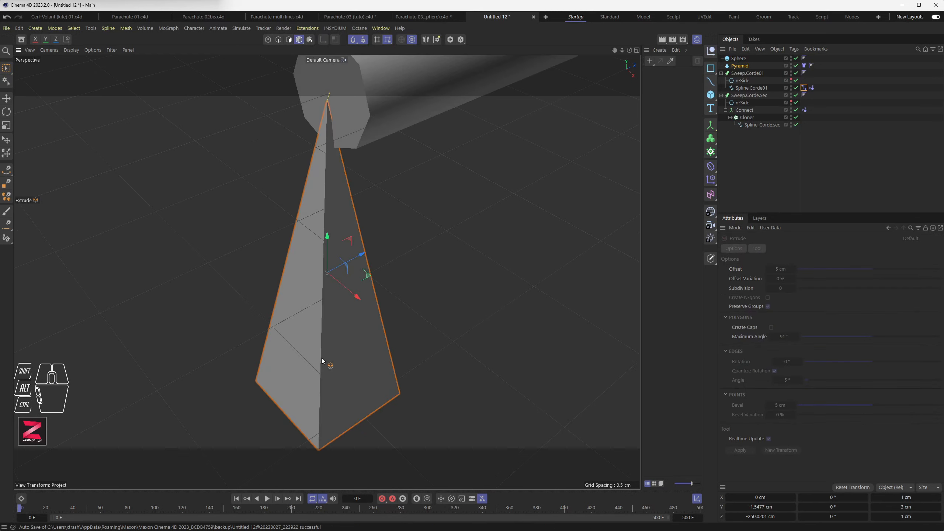
alt+scroll(371, 295, down, 15)
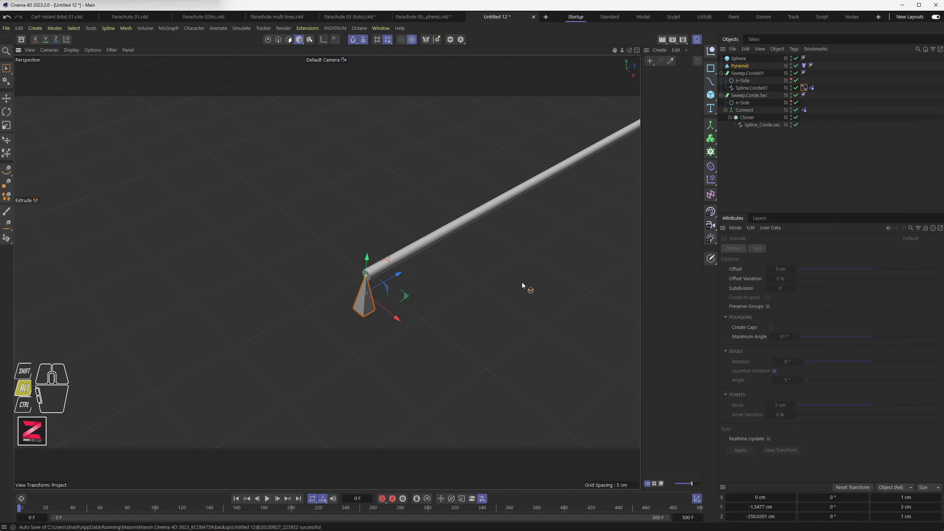
alt+middle_drag(522, 282, 252, 404)
alt+scroll(564, 207, down, 5)
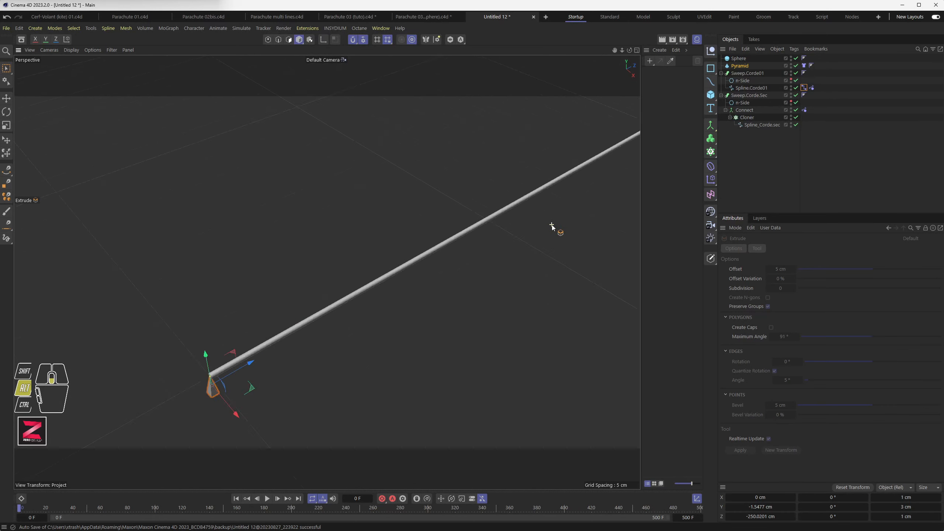
alt+scroll(626, 182, up, 3)
- Frame the Sweep.Corde.Sec object in the viewport, return to the Rectangle Selection tool and deselect everything
click(744, 96)
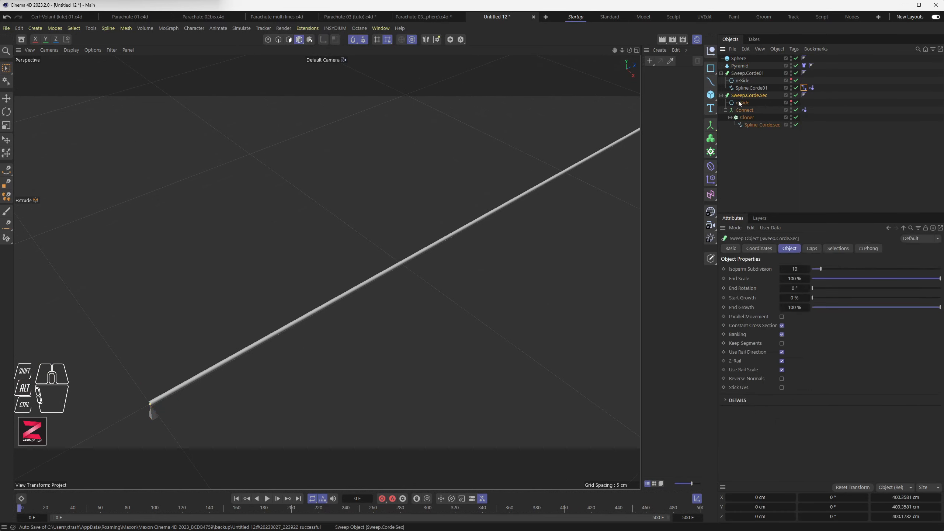
key(o)
alt+middle_drag(362, 287, 431, 251)
alt+scroll(360, 265, up, 5)
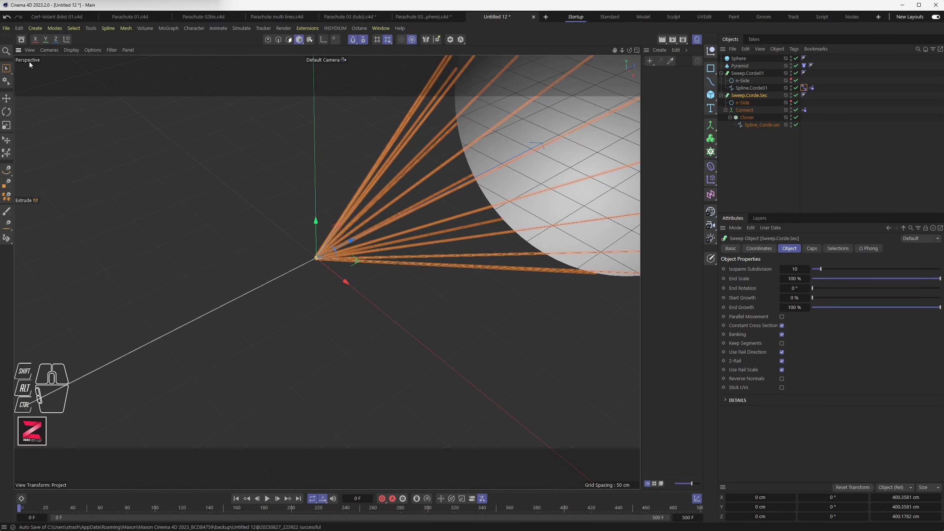
click(5, 69)
click(268, 219)
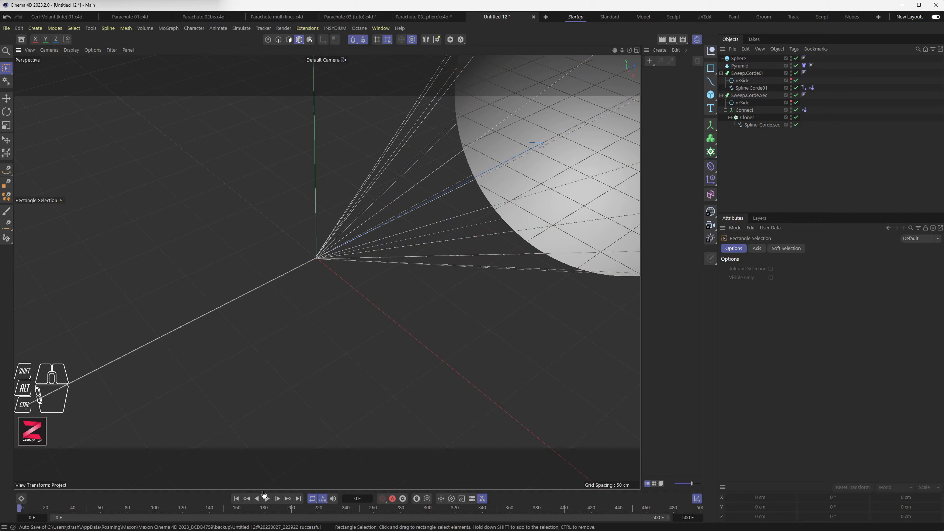
- Play the simulation with the new evaluation order, follow the swinging cords and stop playback
click(267, 498)
alt+middle_drag(295, 410, 438, 219)
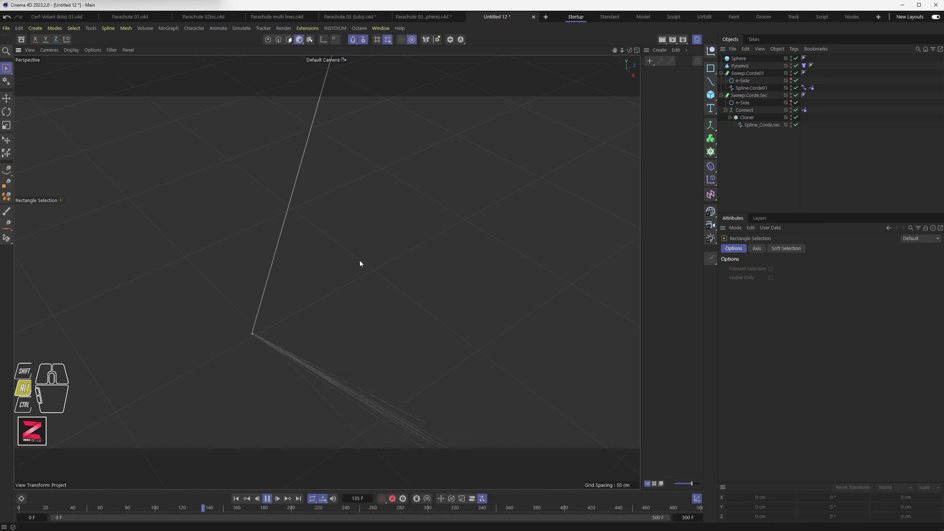
alt+scroll(360, 261, down, 5)
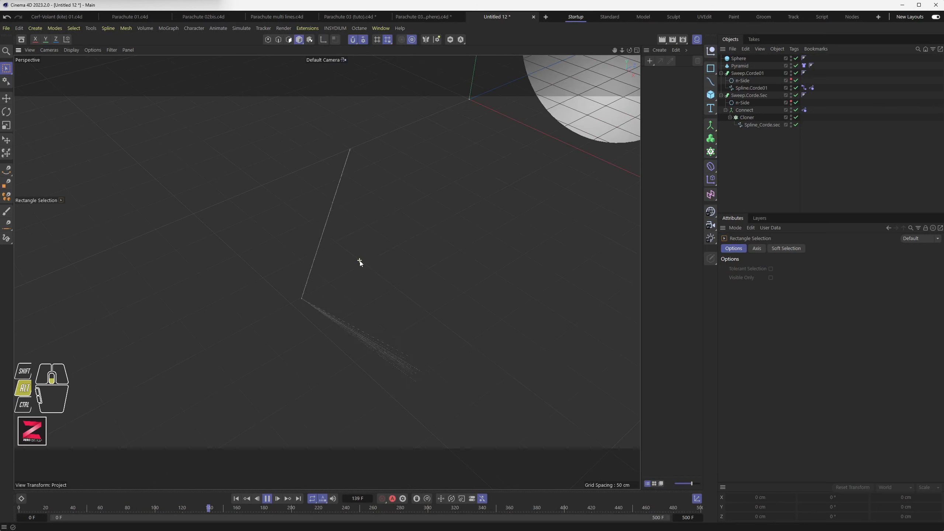
click(269, 499)
- Return to frame 0 and view the whole parachute with its main and suspension cords
alt+middle_drag(448, 141, 312, 297)
alt+scroll(304, 294, up, 5)
mouse_move(308, 287)
alt+mouse_down()
mouse_move(312, 297)
mouse_move(313, 289)
alt+mouse_up()
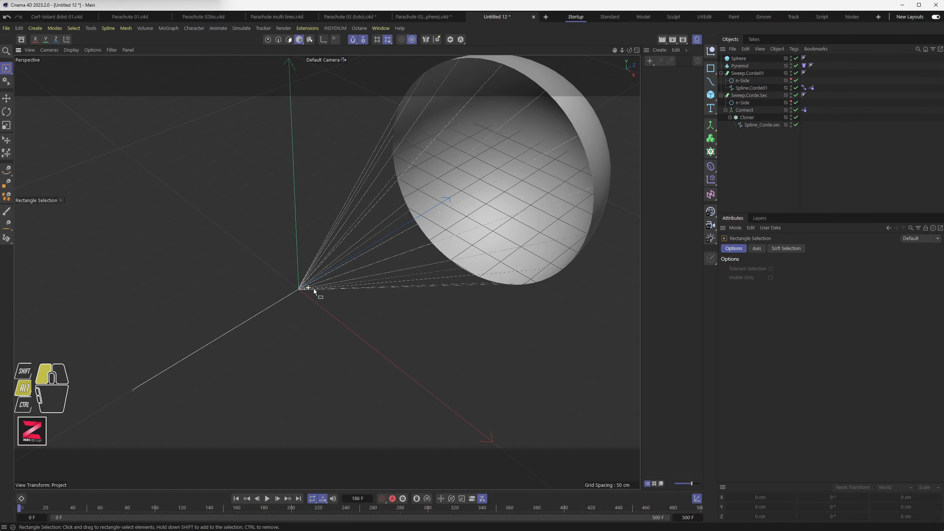
alt+drag(404, 273, 383, 275)
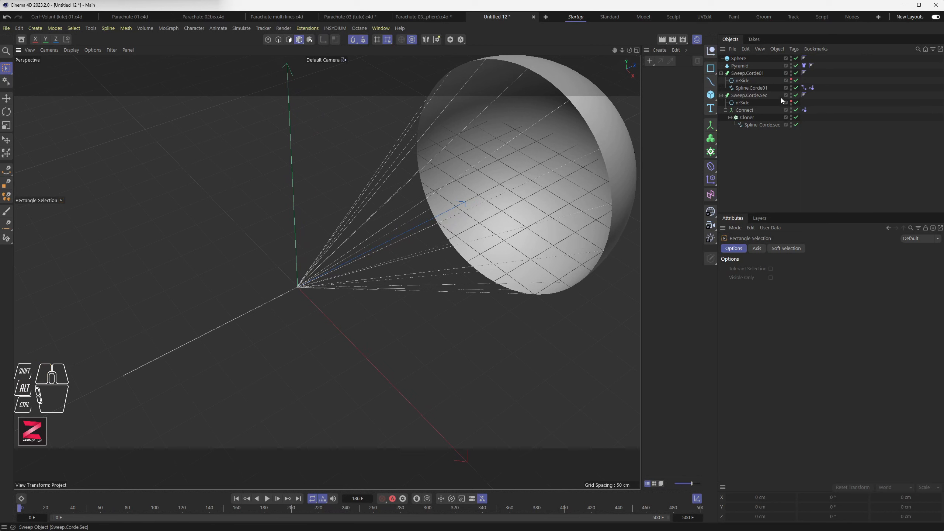
- Check the two end points of Spline.Corde01 in Points mode and set its Intermediate Points to Uniform, finishing in Model mode
click(750, 88)
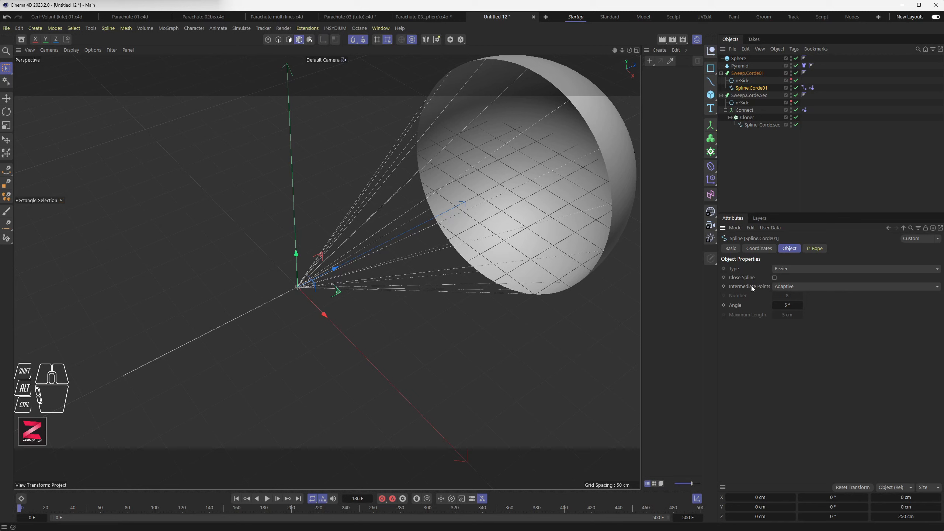
drag(793, 285, 754, 286)
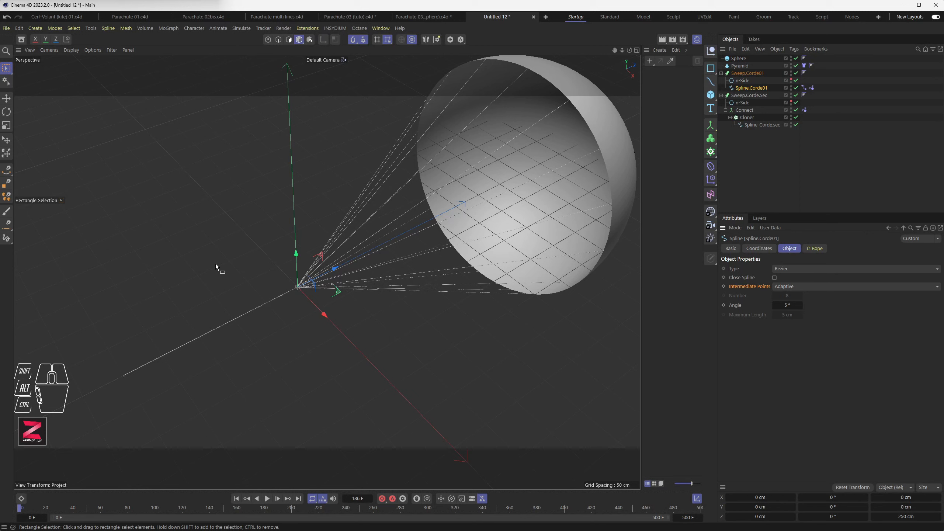
click(268, 40)
drag(77, 314, 143, 407)
drag(249, 246, 333, 336)
drag(82, 261, 413, 426)
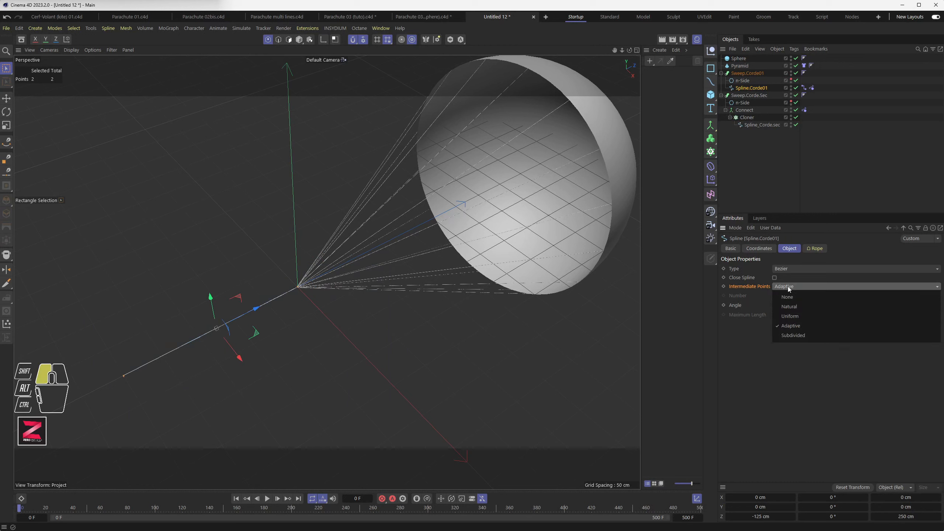
click(800, 318)
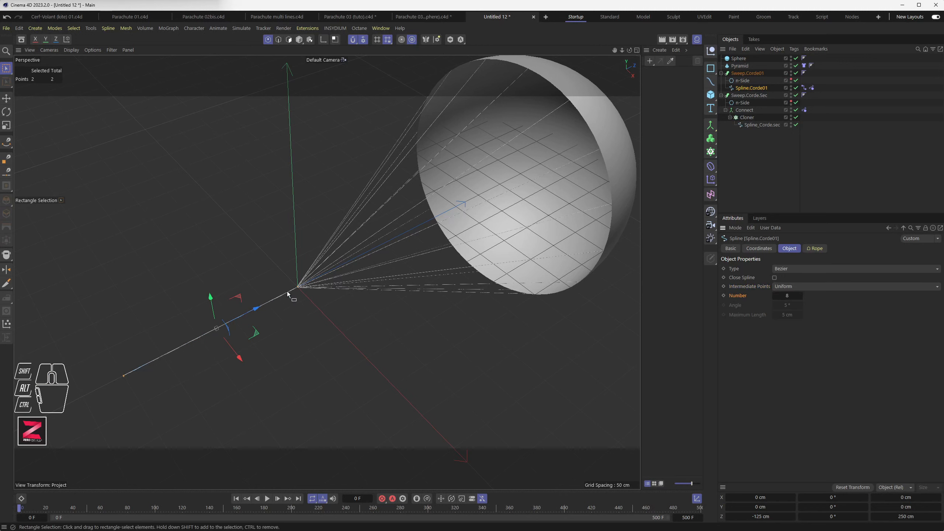
click(299, 39)
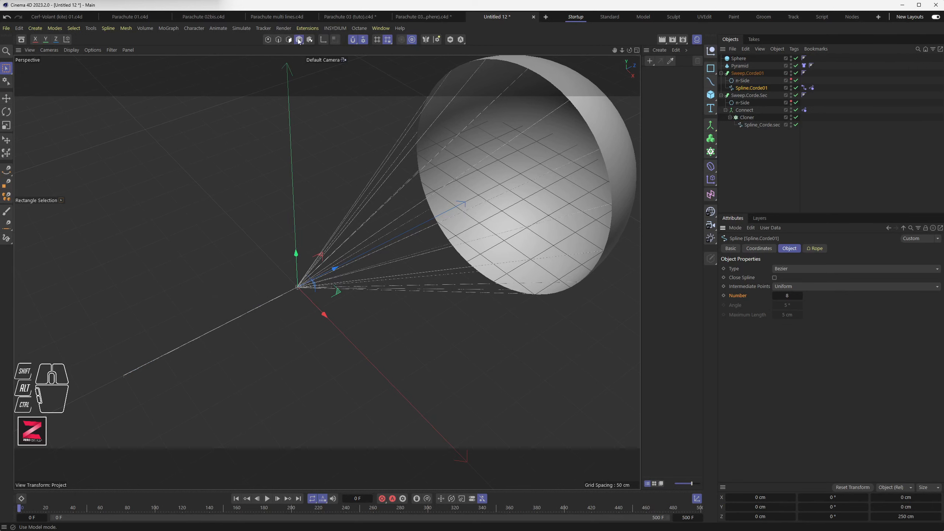
- Play the simulation with the uniformly divided main cord, stop it and return to frame 0
alt+middle_drag(258, 251, 322, 211)
click(267, 499)
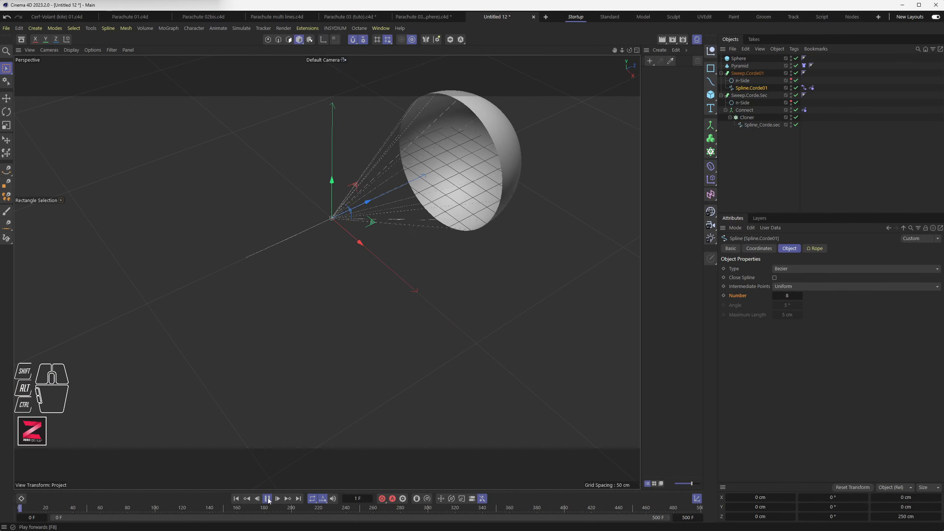
click(267, 499)
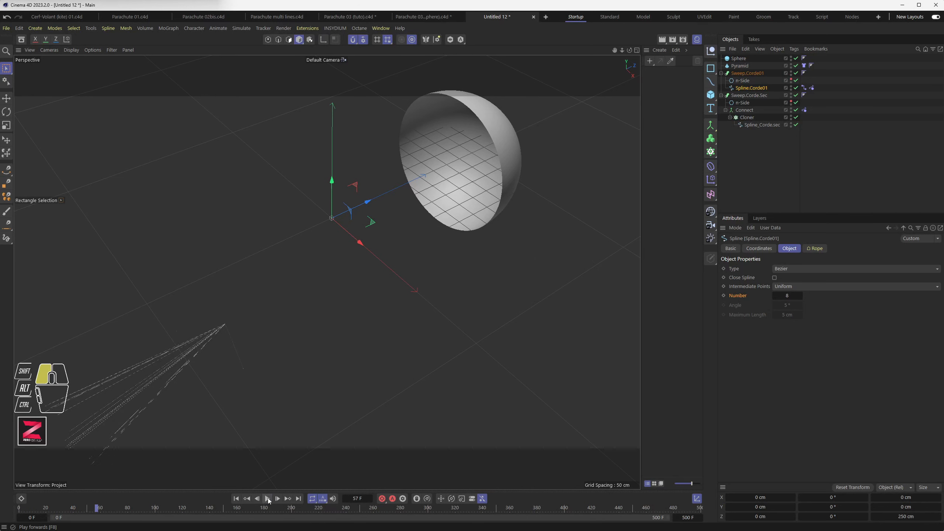
click(237, 499)
- Show the Connector tag settings of Spline.Corde01 and examine its connections where the main cord meets the suspension cords
scroll(303, 224, up, 2)
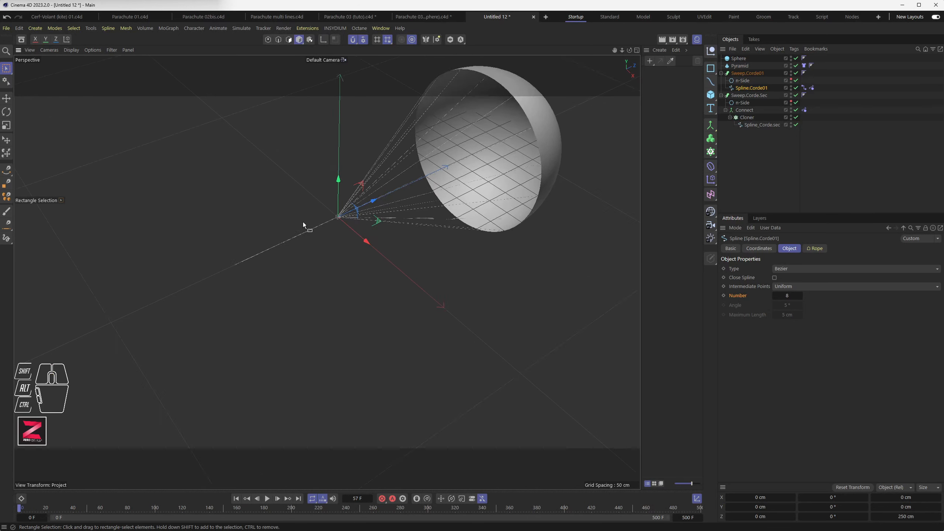
scroll(314, 233, up, 5)
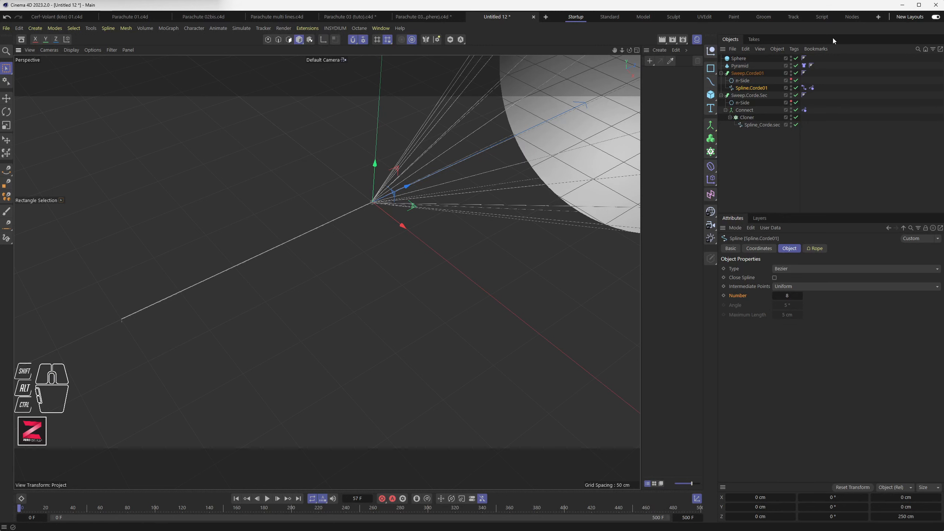
click(804, 88)
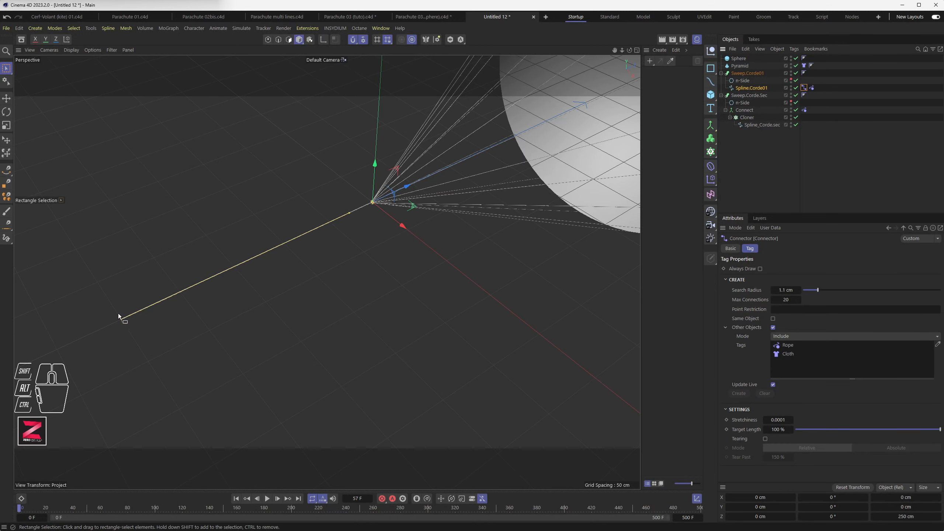
scroll(375, 203, up, 4)
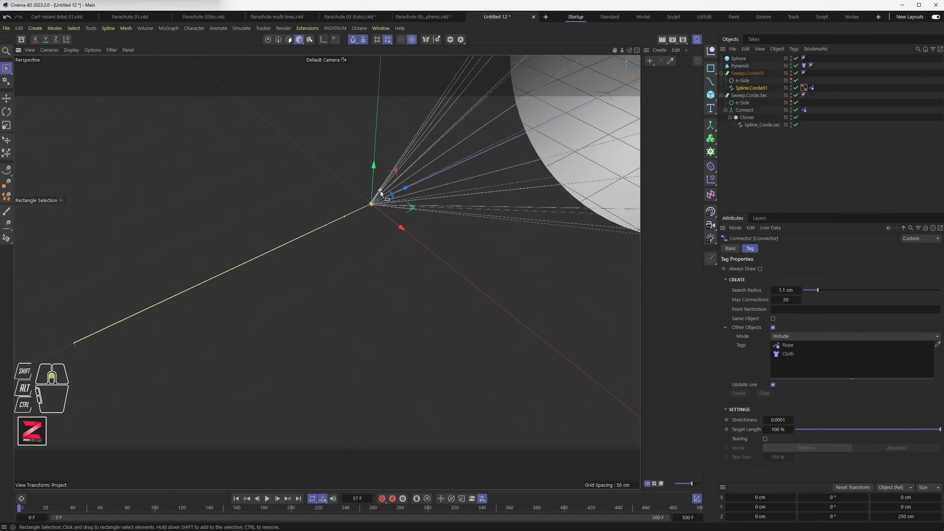
scroll(371, 201, up, 10)
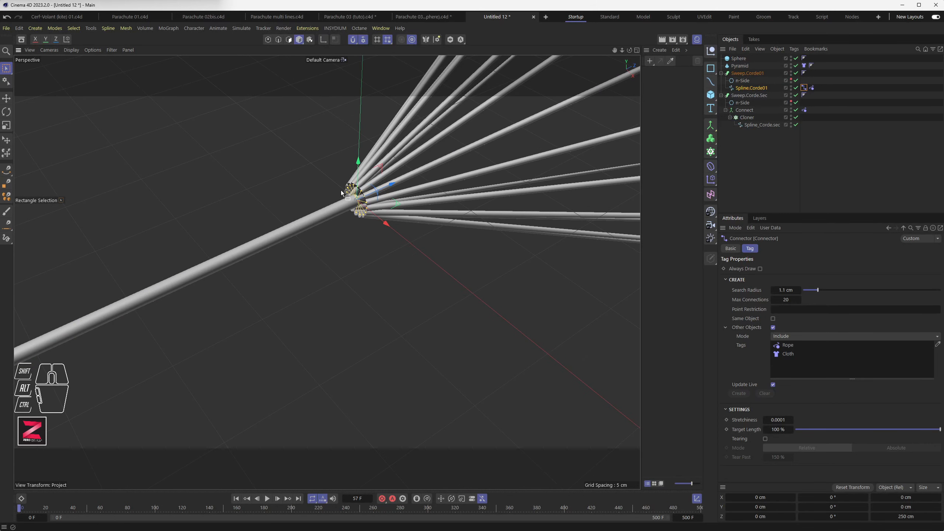
scroll(346, 227, down, 5)
scroll(341, 246, down, 8)
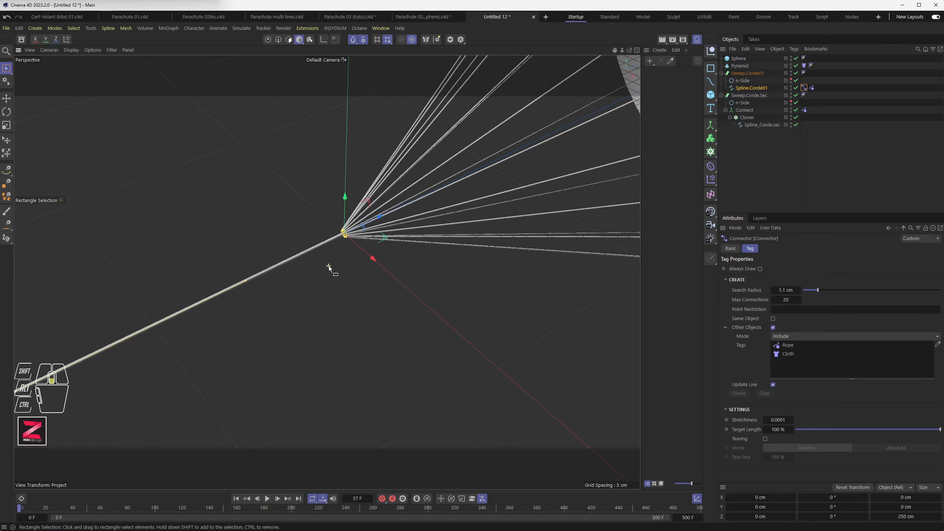
scroll(318, 271, down, 4)
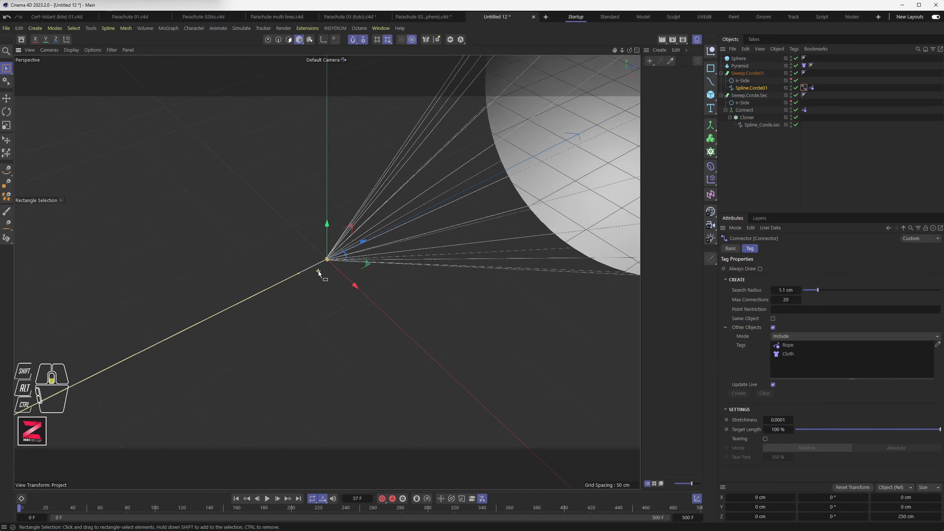
alt+middle_drag(282, 294, 322, 234)
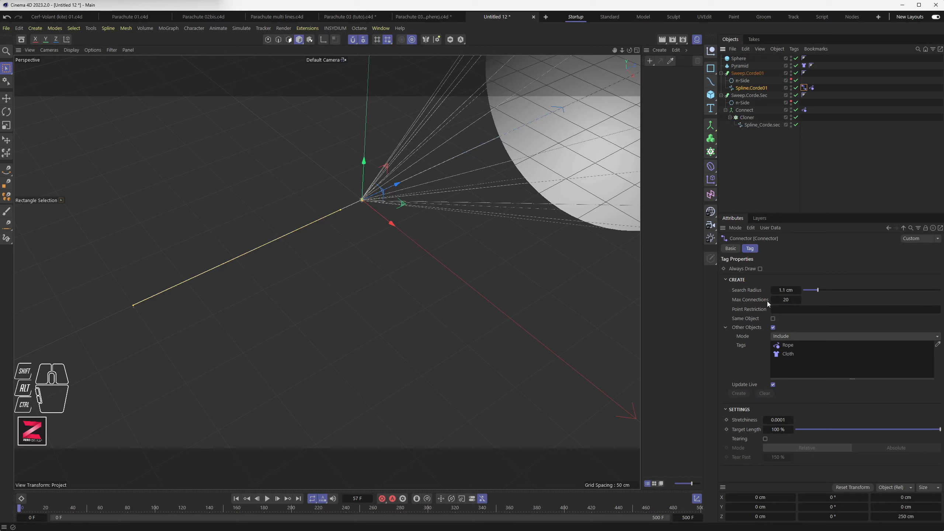
- Refresh the Connector's connections on Spline.Corde01 by nudging its Search Radius up and back to 1.1 cm
click(744, 384)
click(799, 290)
click(773, 291)
- Examine the connection between the free end of the main cord and the Pyramid tip up close
scroll(132, 310, up, 8)
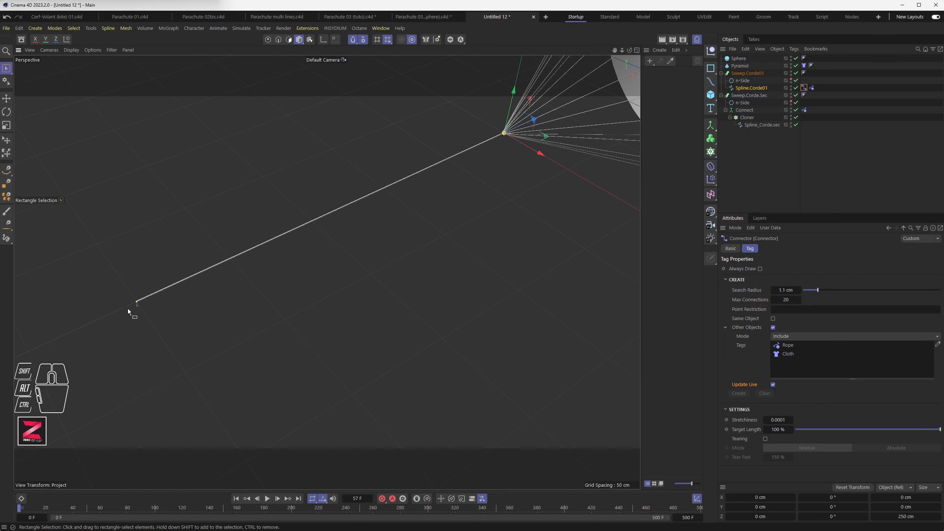
scroll(141, 301, up, 8)
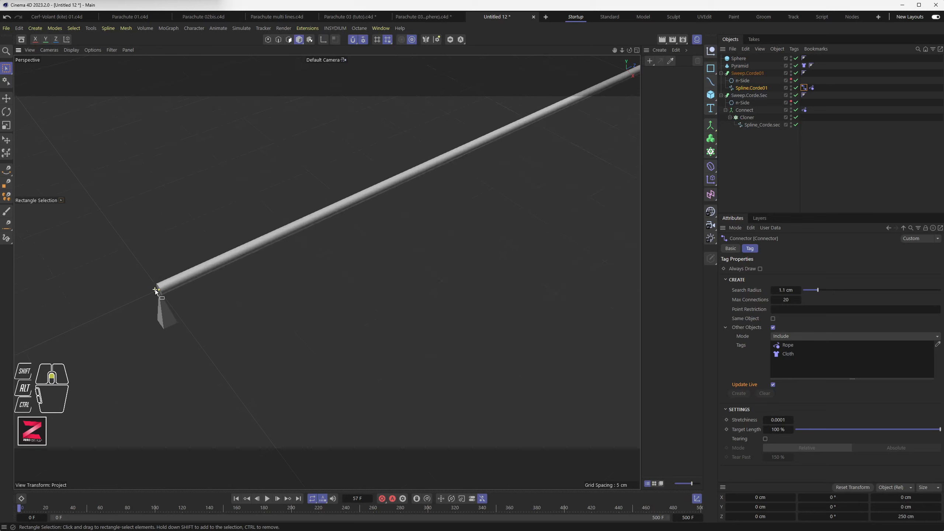
scroll(161, 294, up, 4)
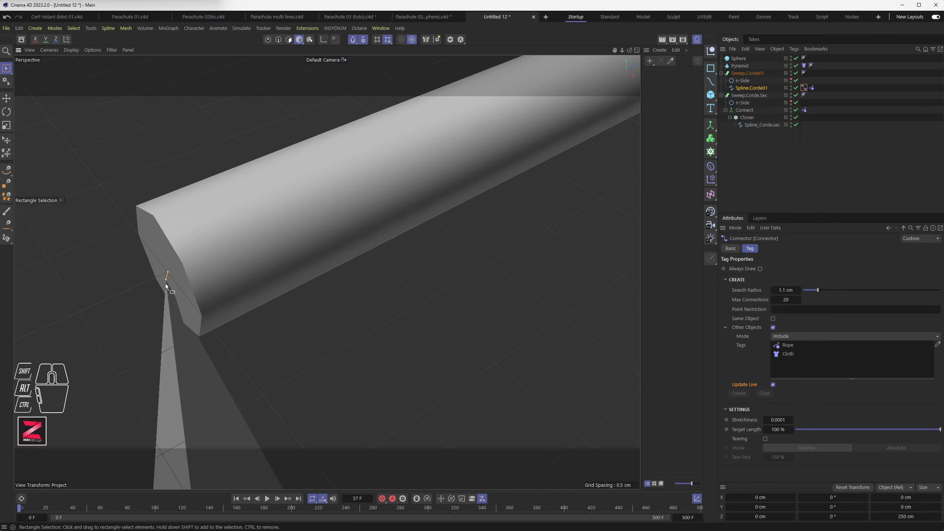
scroll(170, 281, down, 8)
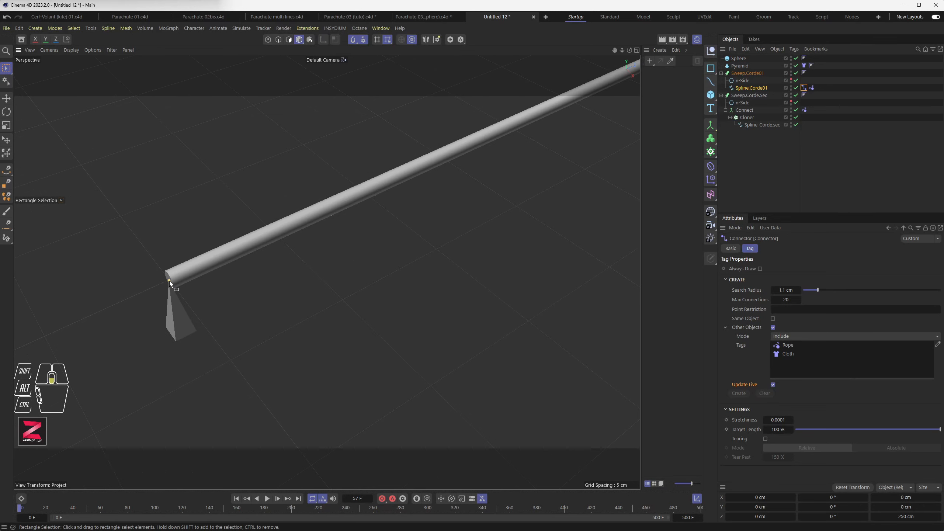
scroll(170, 281, down, 8)
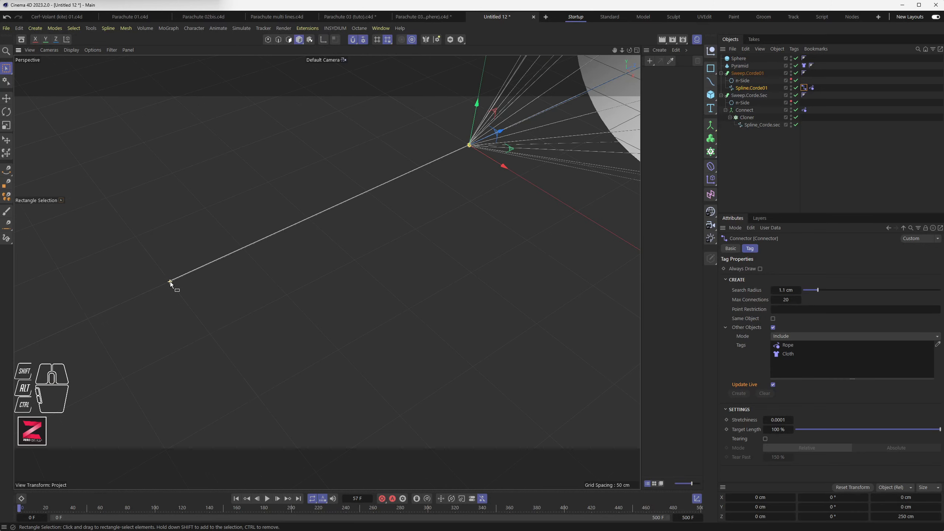
scroll(170, 281, down, 5)
alt+drag(169, 282, 238, 288)
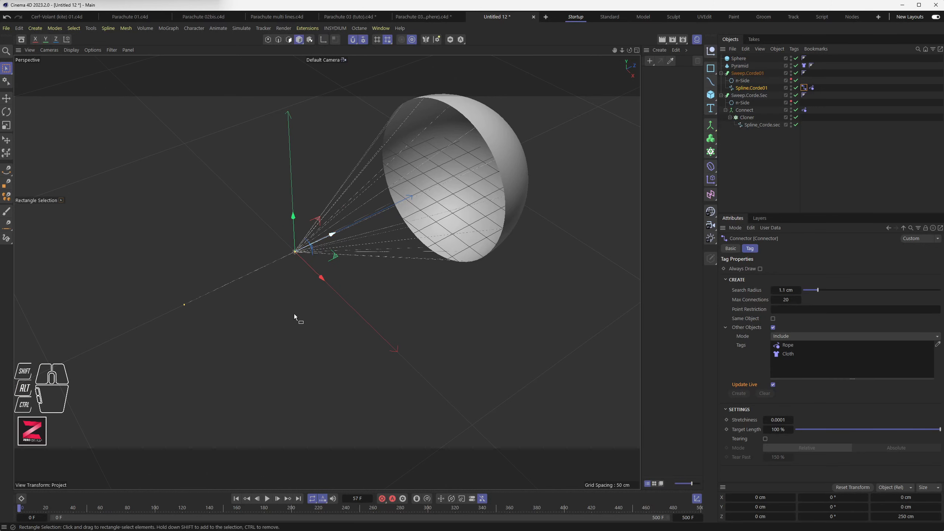
- Play the simulation, stop it mid-swing and inspect how the main cord hangs from the Pyramid
click(267, 499)
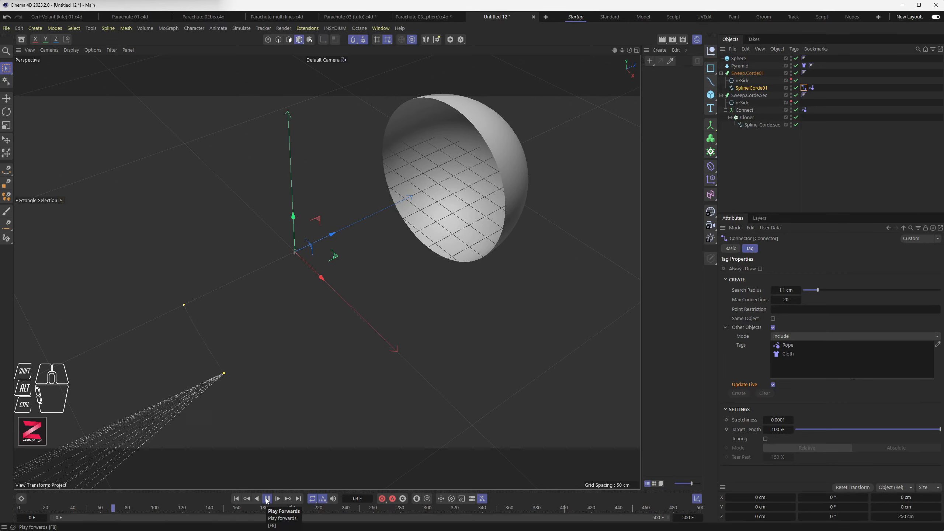
click(267, 498)
scroll(209, 352, up, 5)
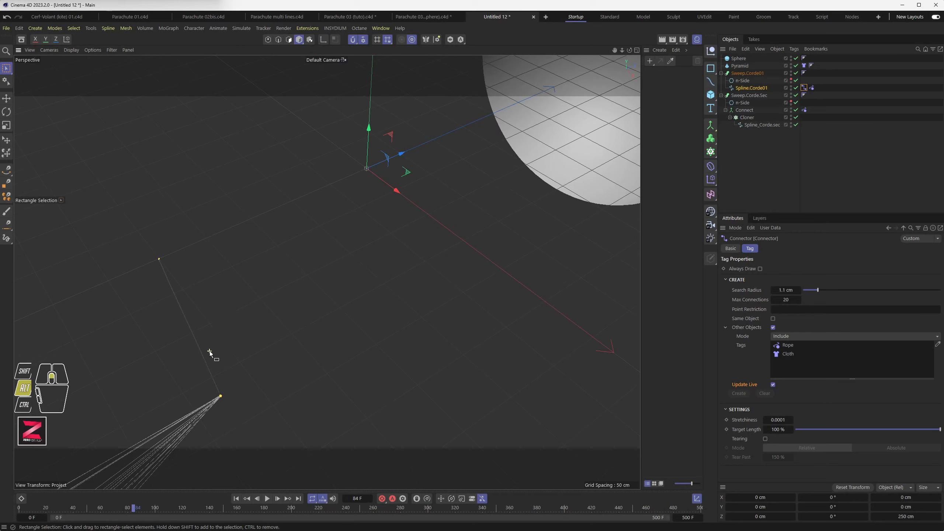
alt+drag(233, 305, 232, 274)
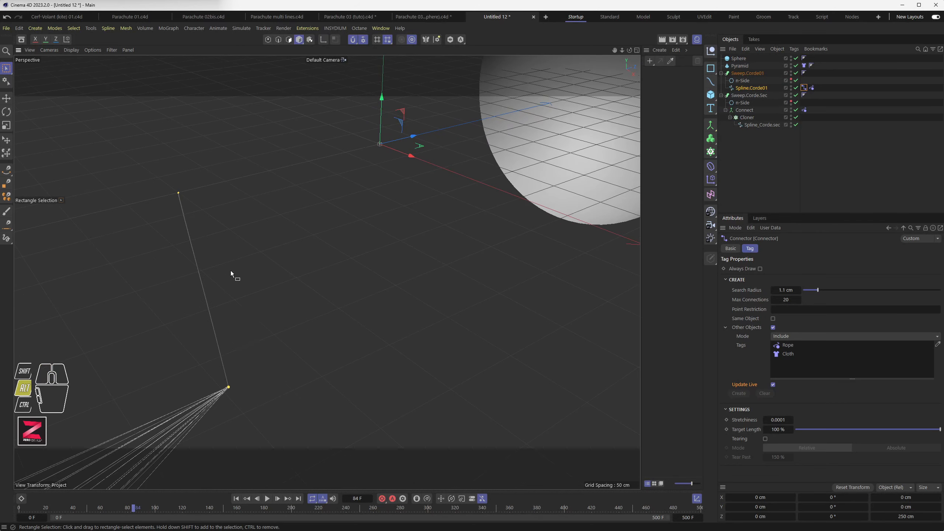
- Replay the simulation from frame 0 to watch the main cord bend, stop playback and rewind to the start
click(236, 498)
click(267, 499)
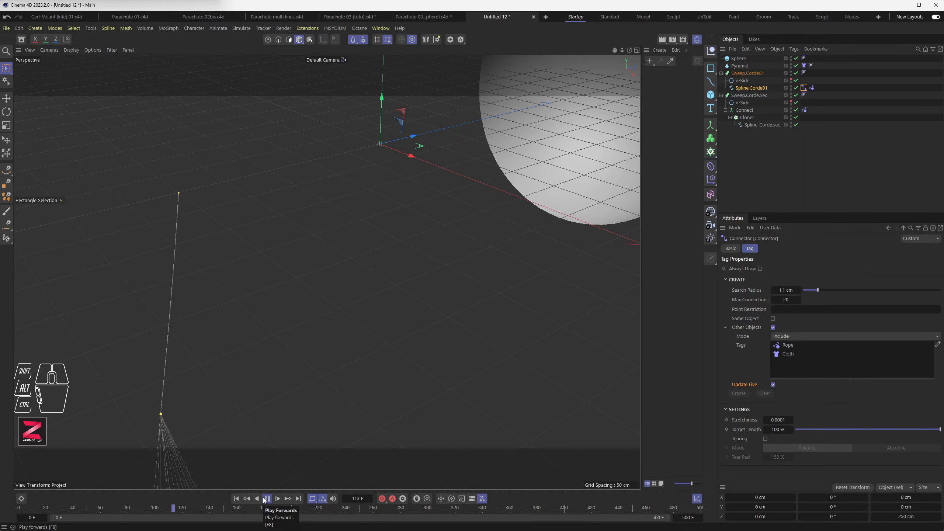
scroll(157, 303, up, 2)
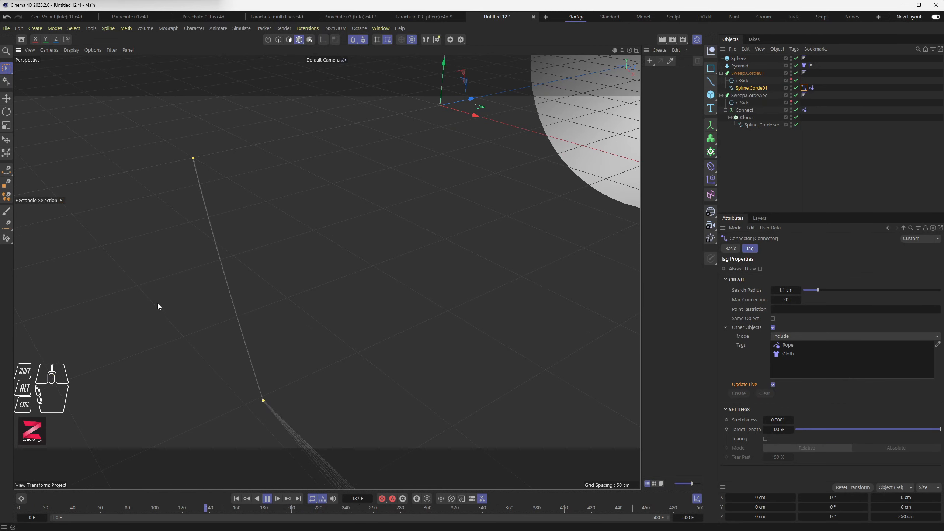
click(267, 498)
click(236, 498)
- Set the Intermediate Points of Spline_Corde.sec to Uniform
alt+middle_drag(448, 134, 137, 406)
click(761, 124)
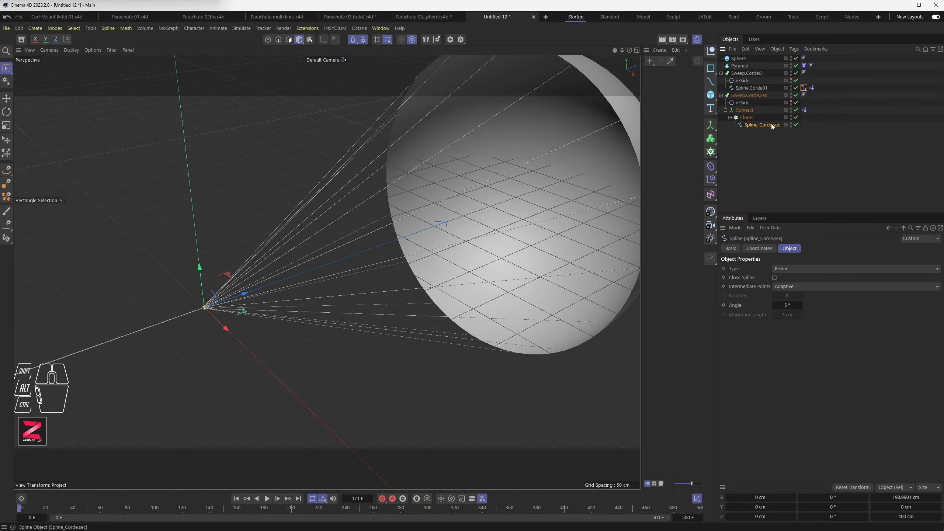
click(790, 290)
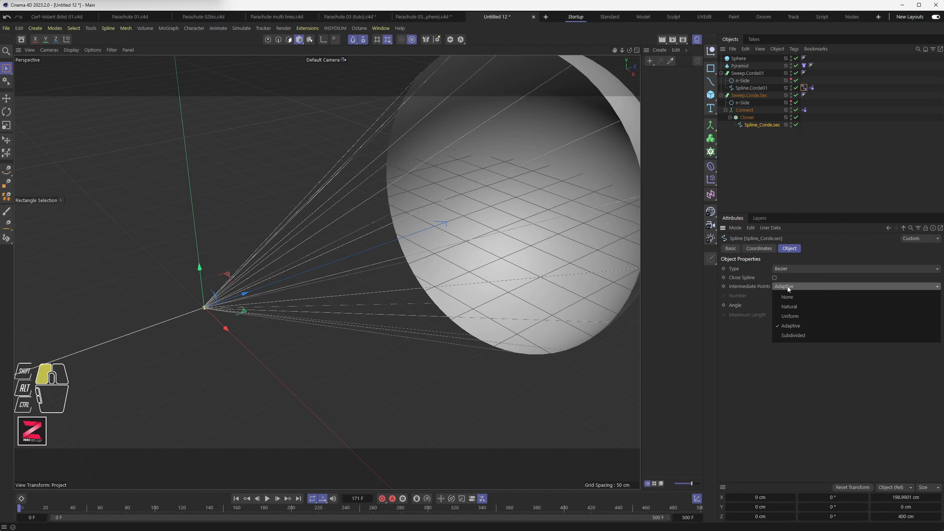
click(787, 316)
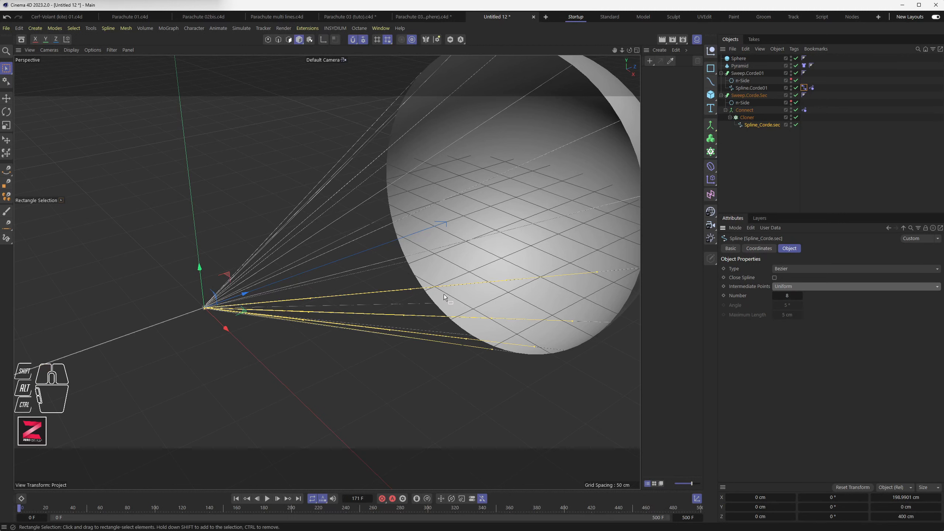
- Update the Connector tag for the changed suspension cords by raising its Search Radius to 1.11 cm and restoring 1.1 cm
click(804, 88)
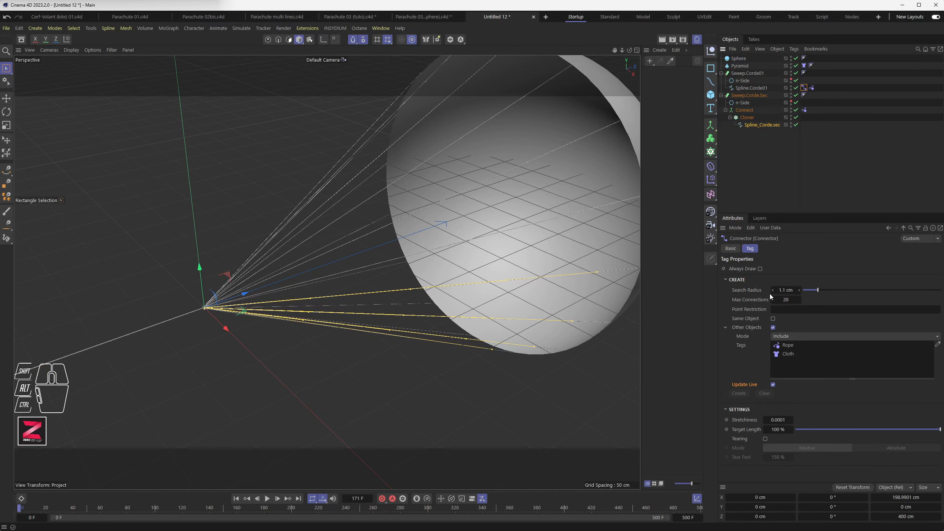
click(799, 290)
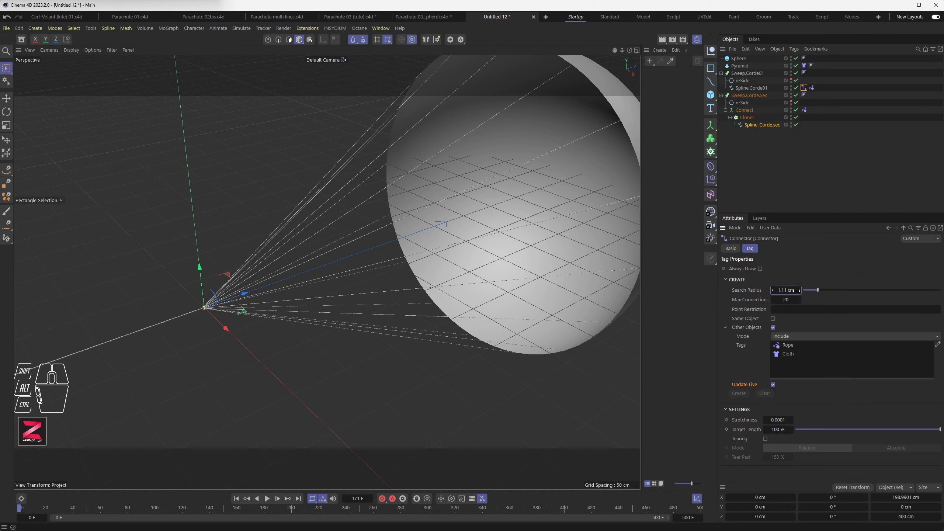
click(773, 291)
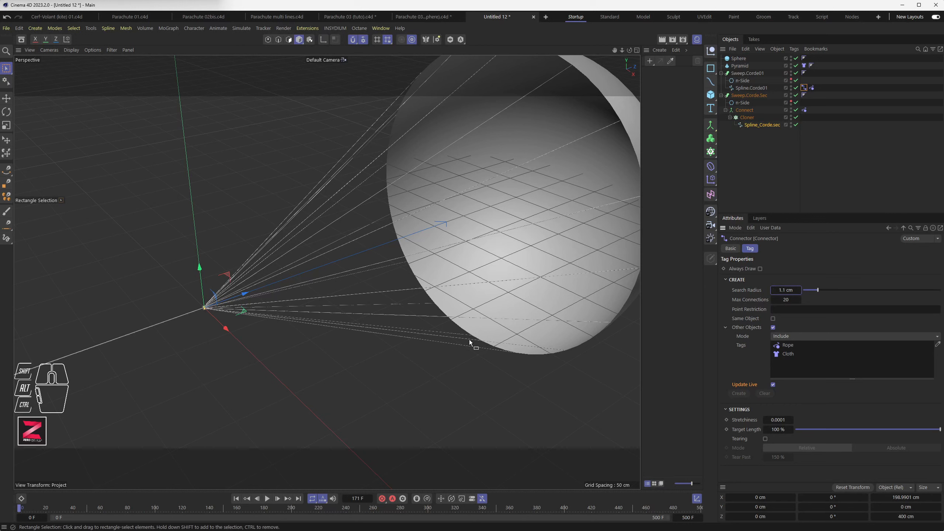
- Play the simulation from frame 0 with the whole parachute in view to check the uniformly divided suspension cords
scroll(294, 398, down, 5)
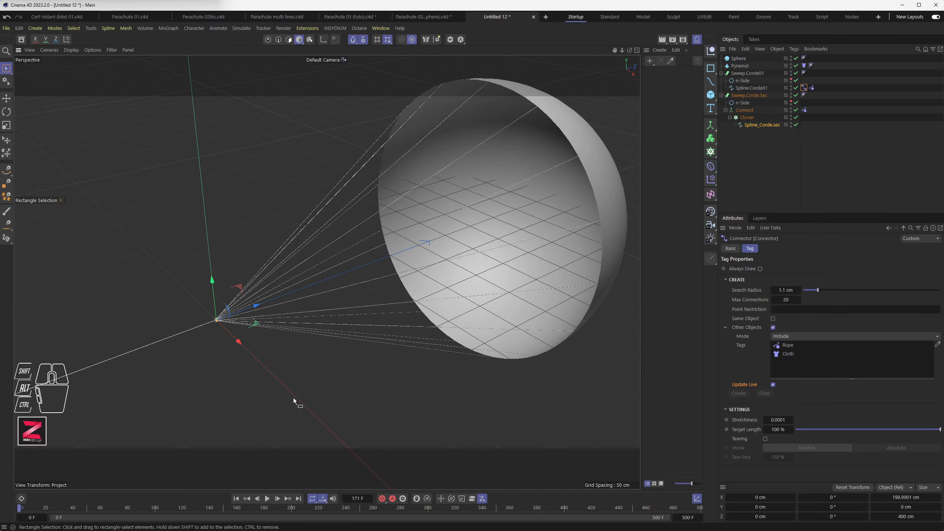
alt+middle_drag(277, 367, 298, 211)
click(236, 499)
scroll(311, 361, down, 2)
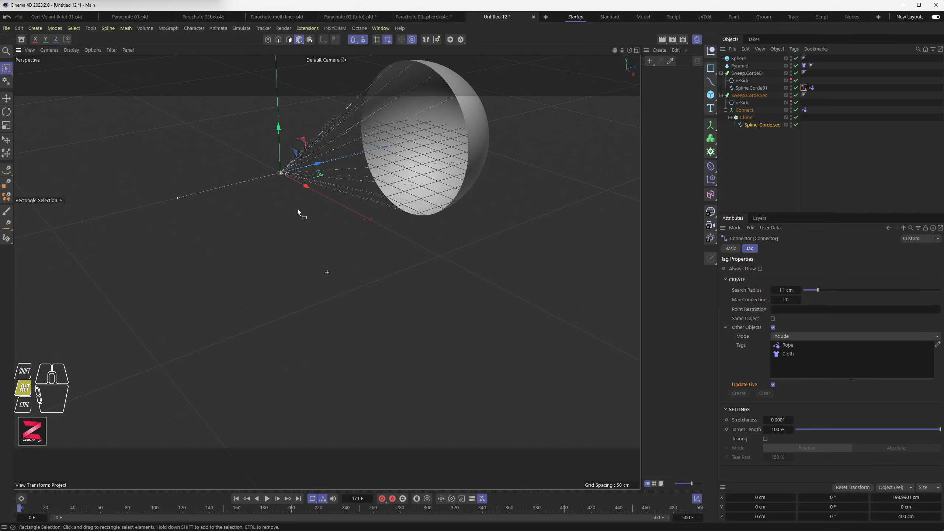
click(266, 499)
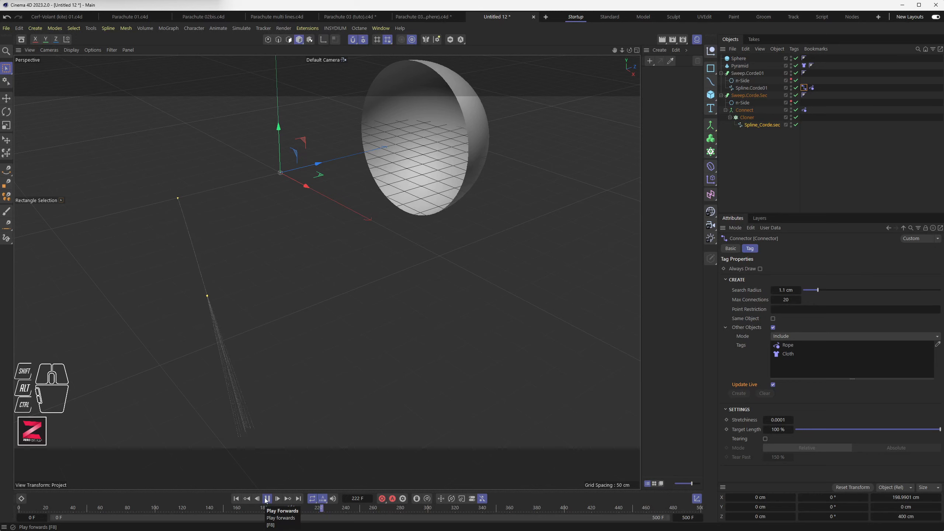
- Replay the simulation from frame 0, pause it to examine the main cord's bend up close, and rewind to the start
click(266, 498)
click(236, 499)
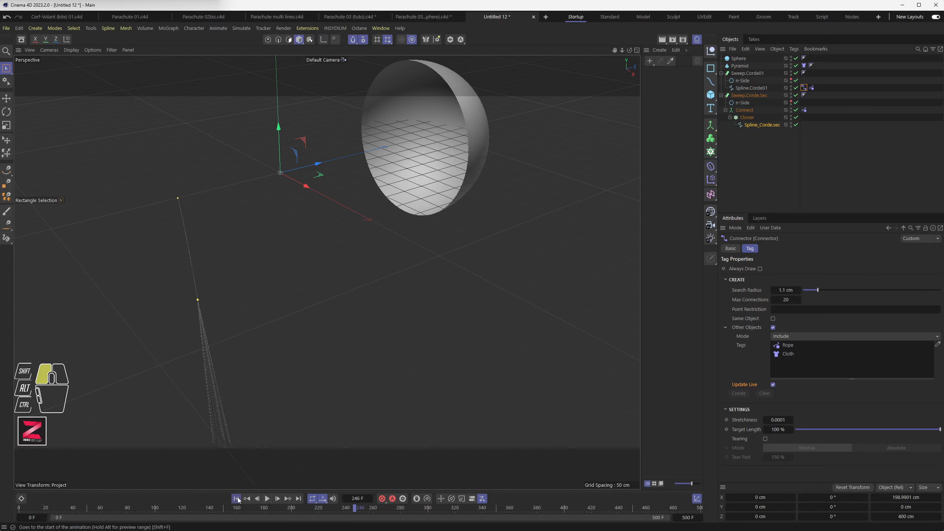
click(266, 498)
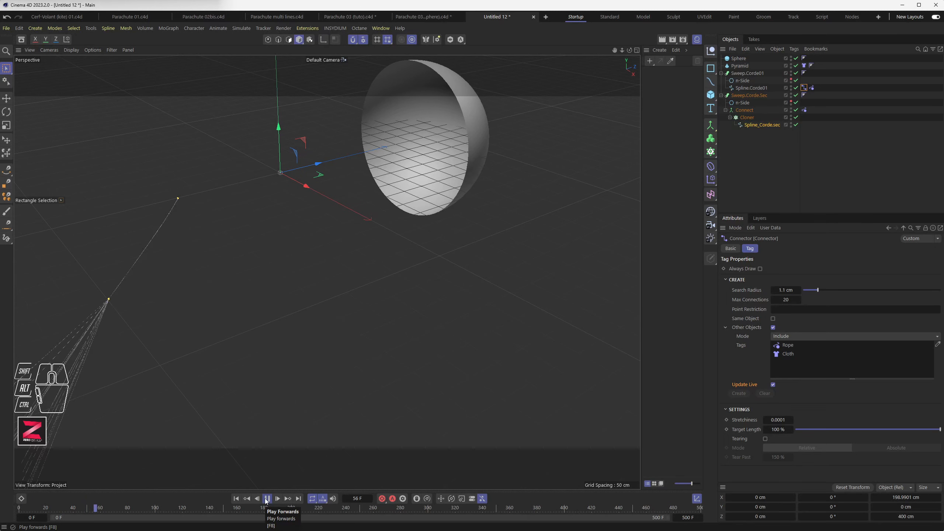
click(267, 498)
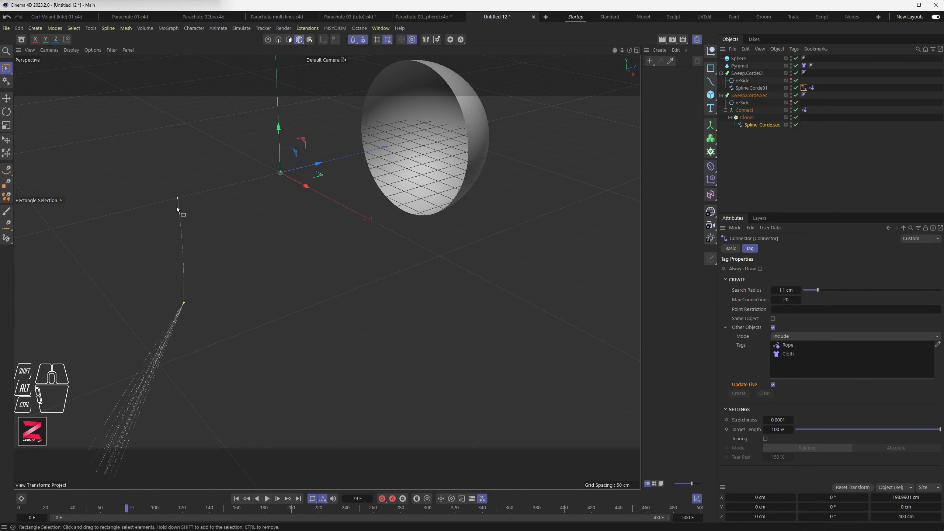
scroll(176, 207, up, 6)
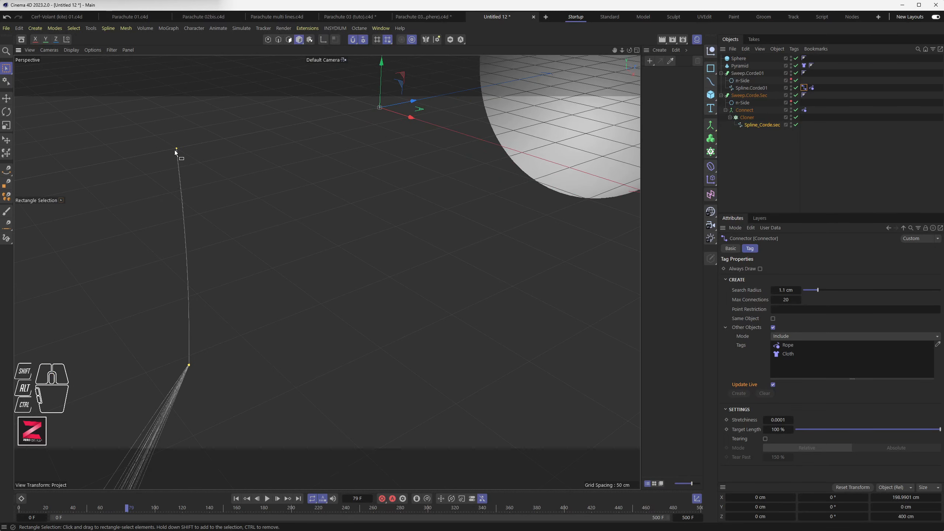
alt+drag(175, 150, 156, 275)
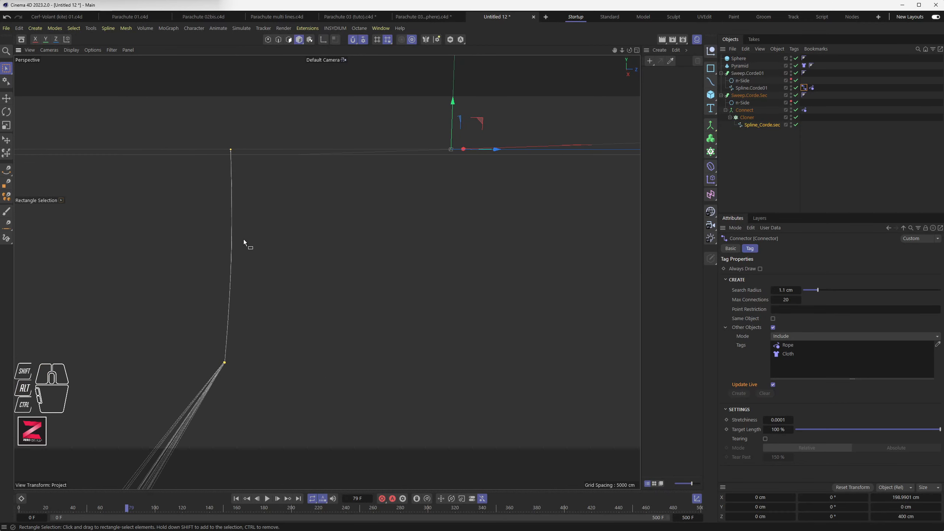
alt+drag(221, 353, 177, 314)
click(236, 499)
- Add a Cloth simulation tag to the Sphere hemisphere that forms the parachute canopy
alt+drag(286, 345, 266, 324)
scroll(413, 215, up, 3)
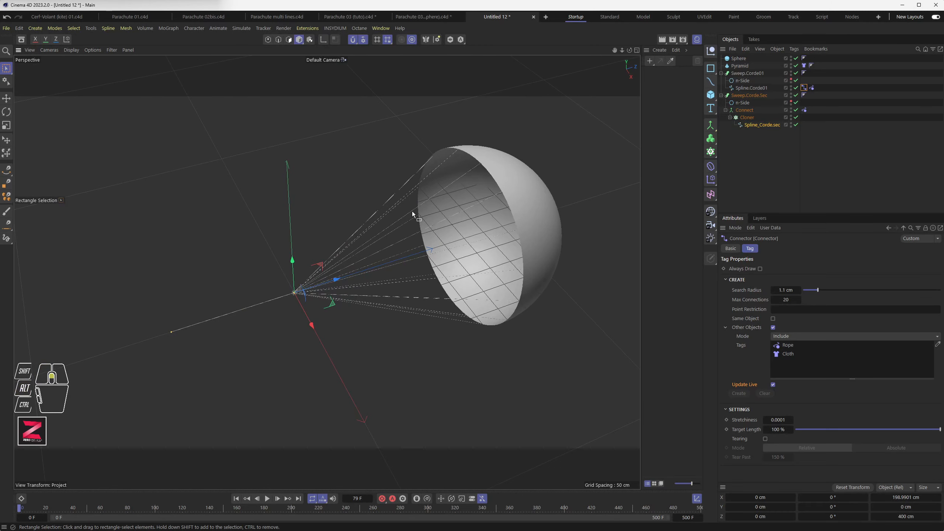
scroll(412, 215, up, 2)
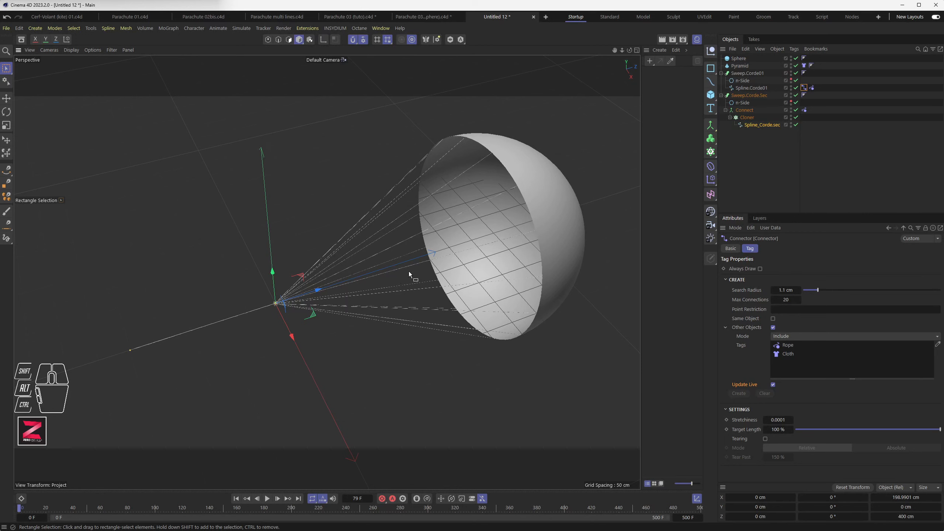
click(556, 201)
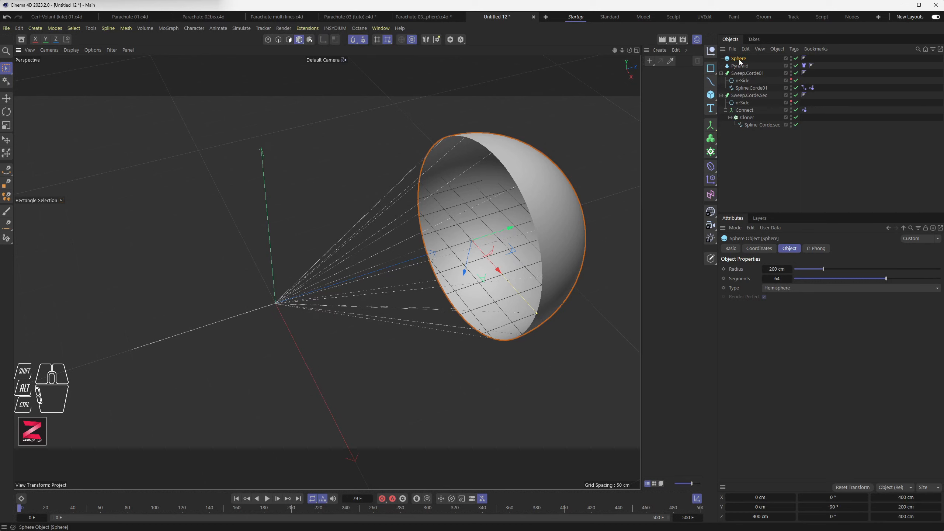
alt+drag(432, 243, 385, 244)
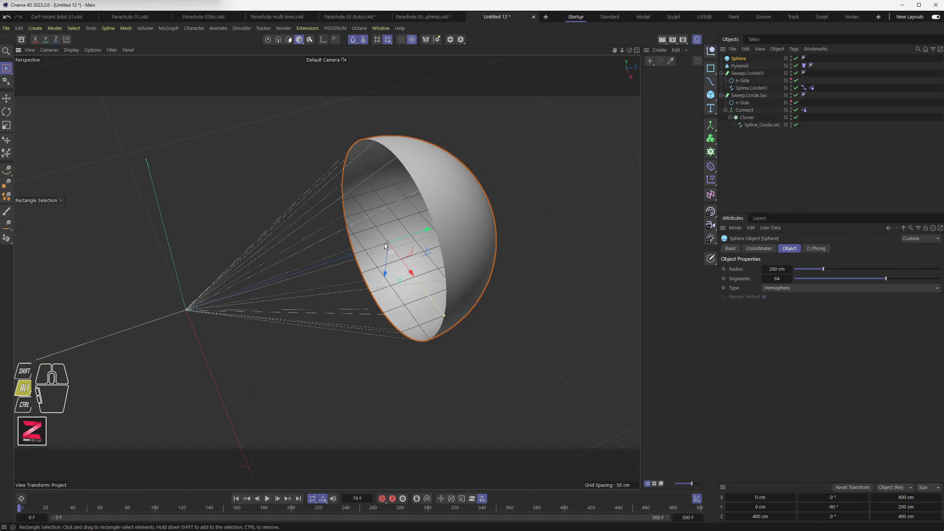
right_click(738, 58)
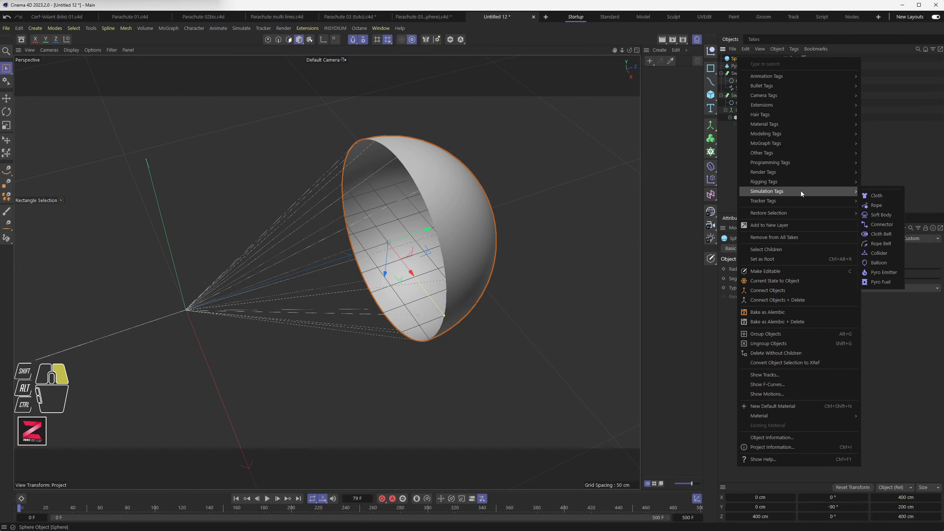
click(877, 195)
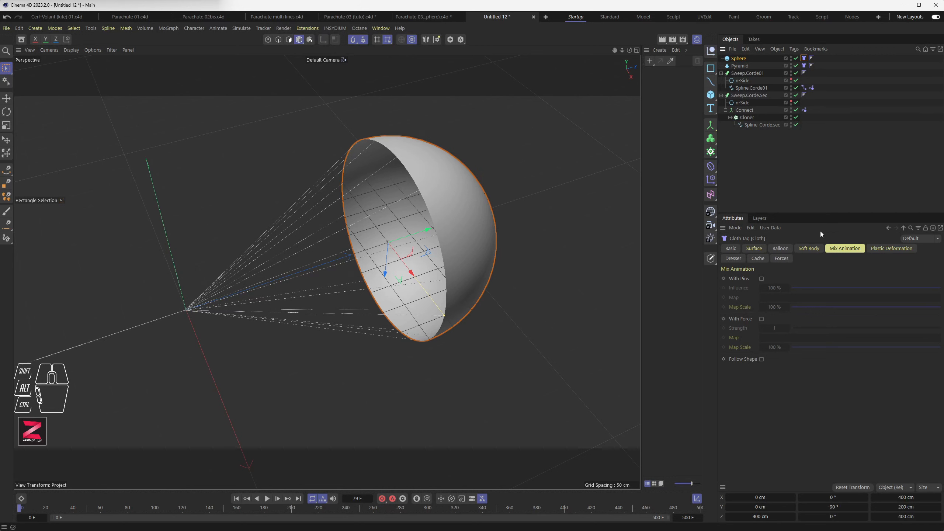
- Set the canopy Cloth tag's surface Thickness to 0.5 cm and Bendiness to 0.1
click(755, 248)
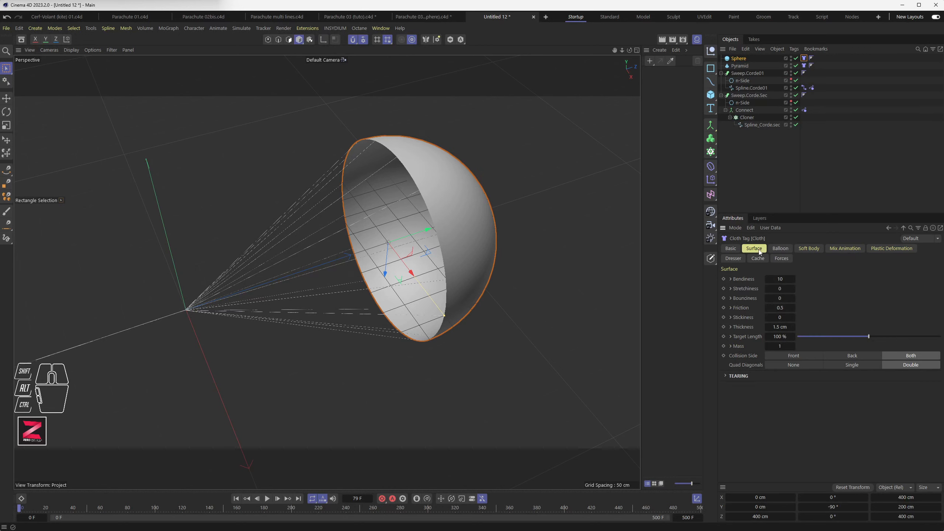
click(777, 326)
text(0.5)
key(Return)
click(783, 279)
text(.1)
- Play the simulation with the whole parachute in view to check the cloth canopy, stop it and rewind to frame 0
scroll(435, 352, down, 1)
scroll(434, 350, down, 3)
alt+middle_drag(403, 377, 386, 310)
click(267, 498)
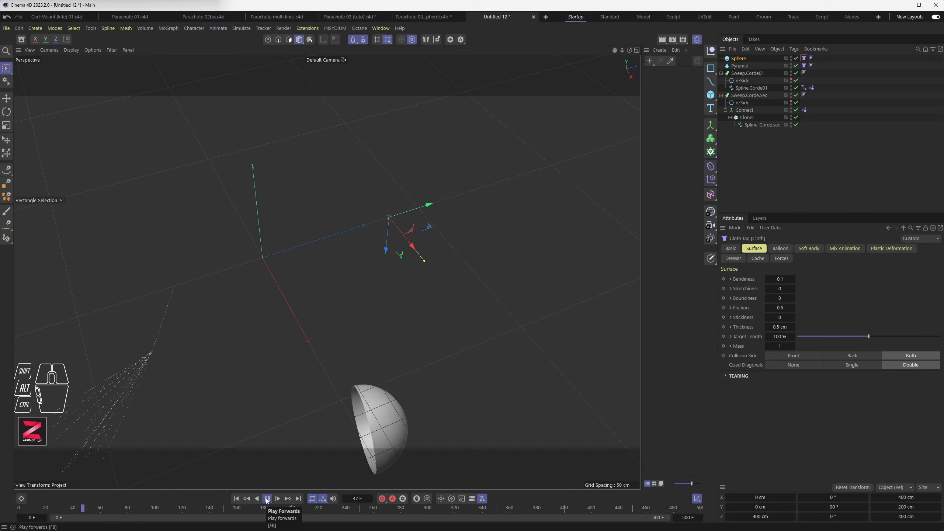
click(267, 498)
click(237, 499)
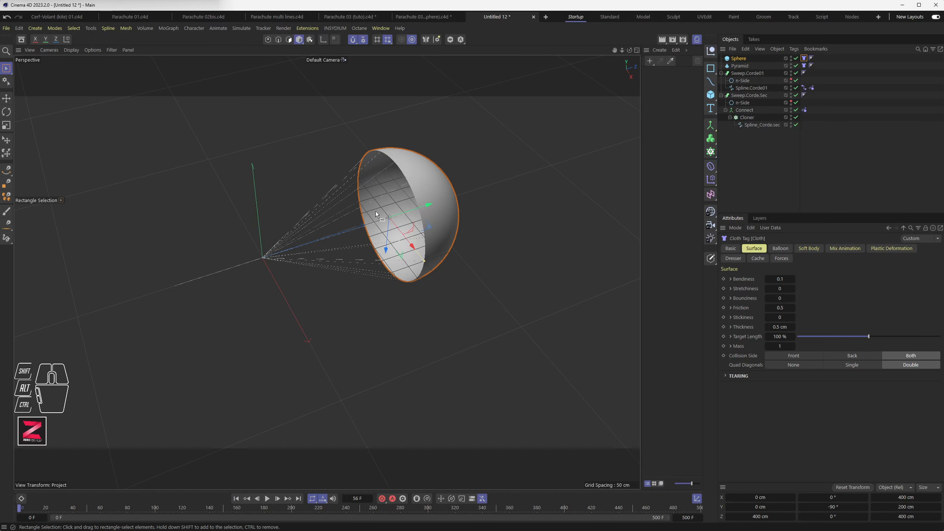
- Add a Connector simulation tag to the Sphere canopy and select it for editing
scroll(395, 208, up, 6)
alt+middle_drag(408, 201, 411, 254)
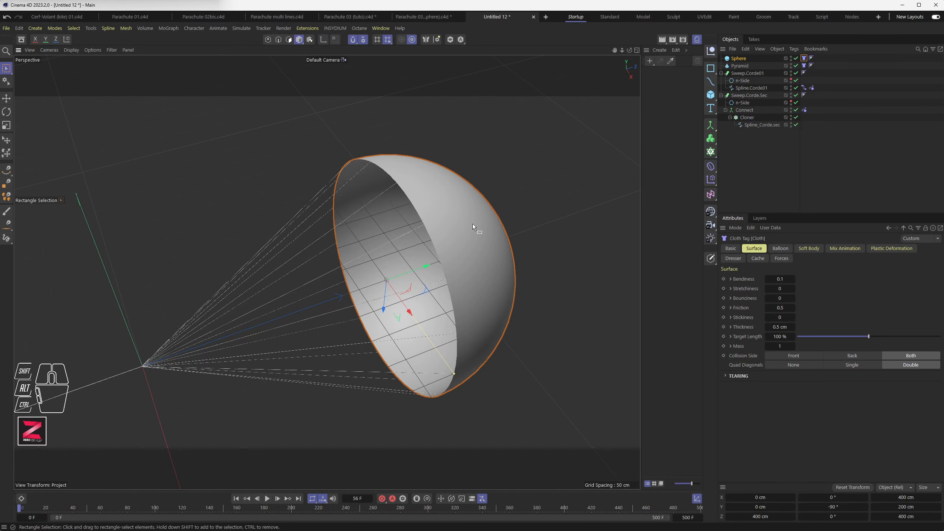
right_click(739, 60)
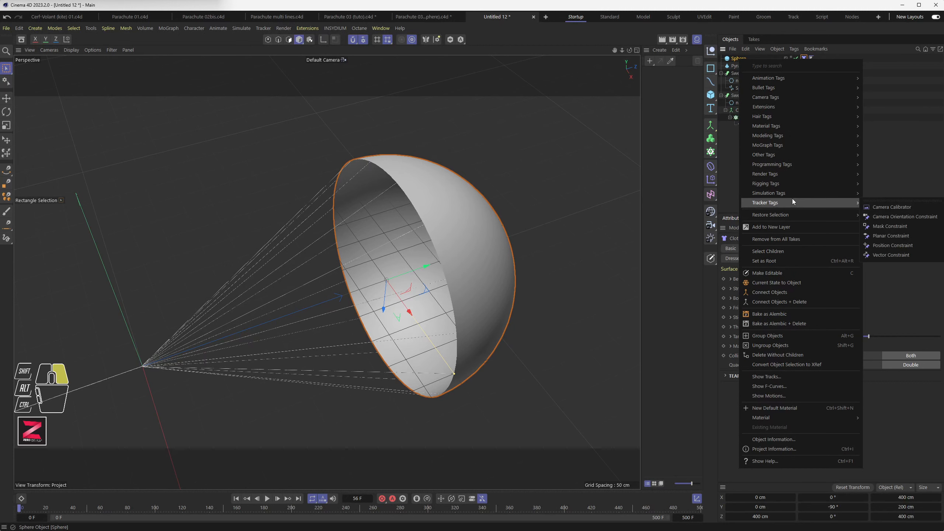
mouse_move(820, 194)
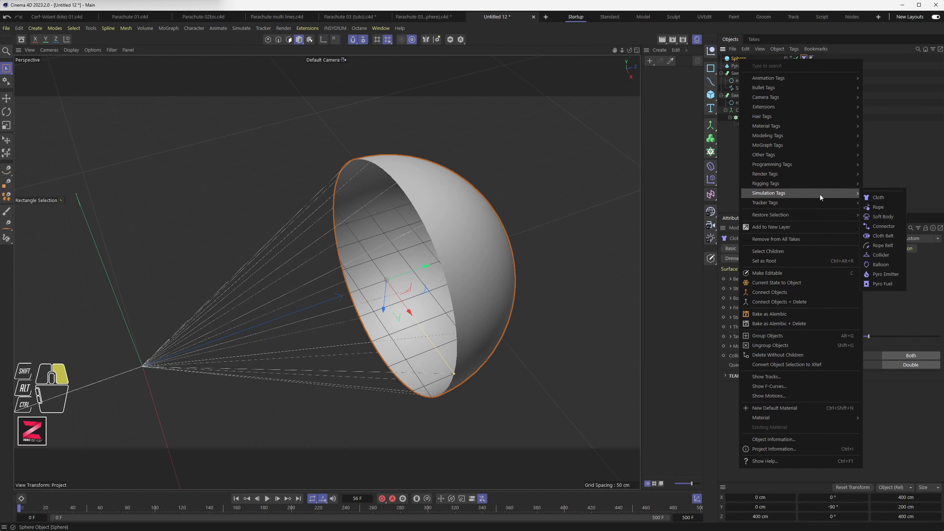
click(886, 225)
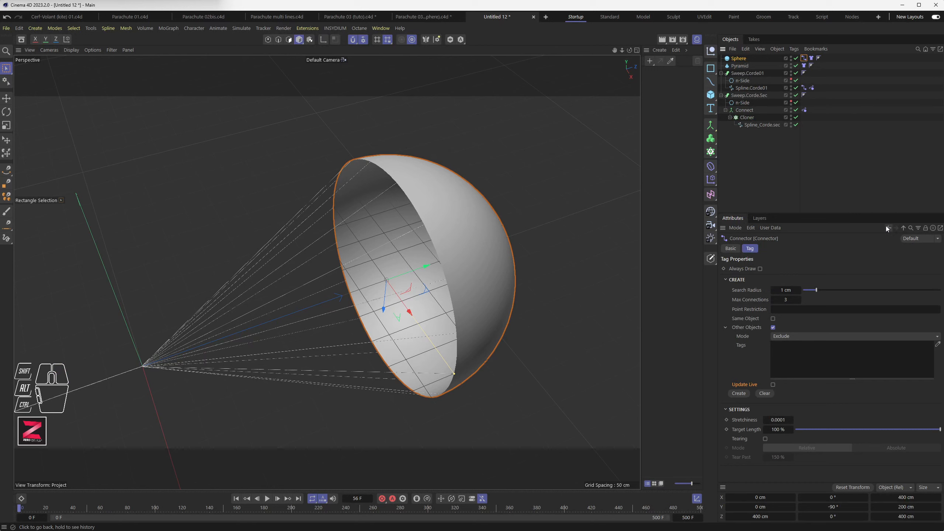
click(804, 59)
- Set the canopy Connector's Other Objects mode to Include and add the Connect object's Rope tag to its list
click(749, 329)
click(772, 328)
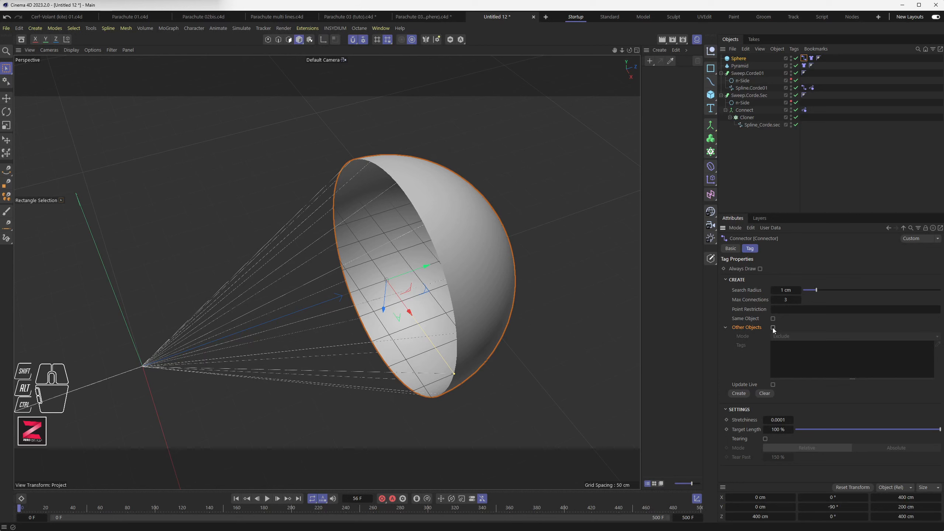
click(773, 328)
drag(788, 337, 792, 357)
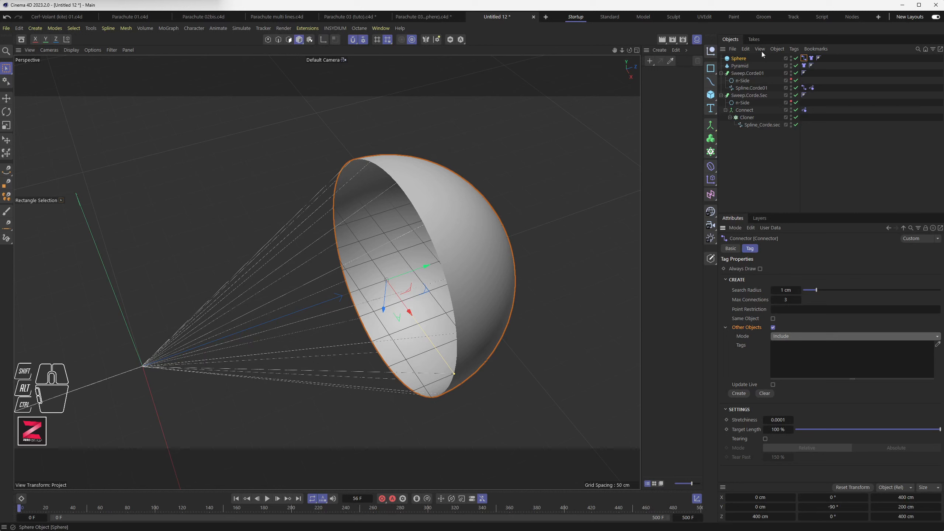
click(805, 112)
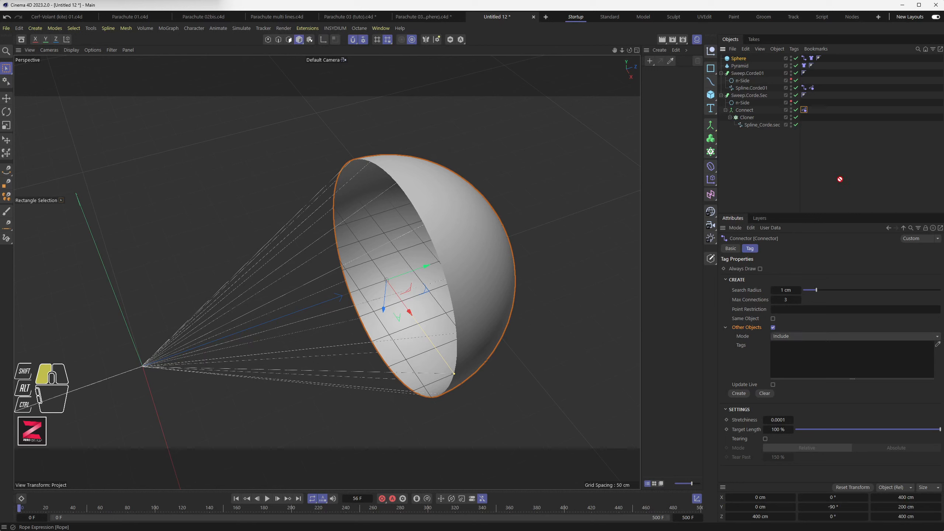
drag(840, 179, 817, 358)
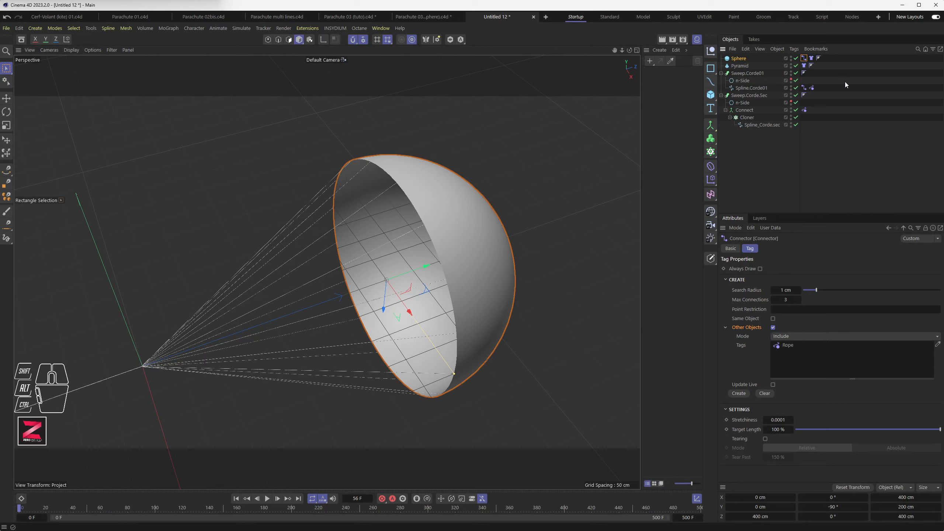
- Rename the Rope tag on Spline.Corde01 as Rope.Corde01
click(812, 90)
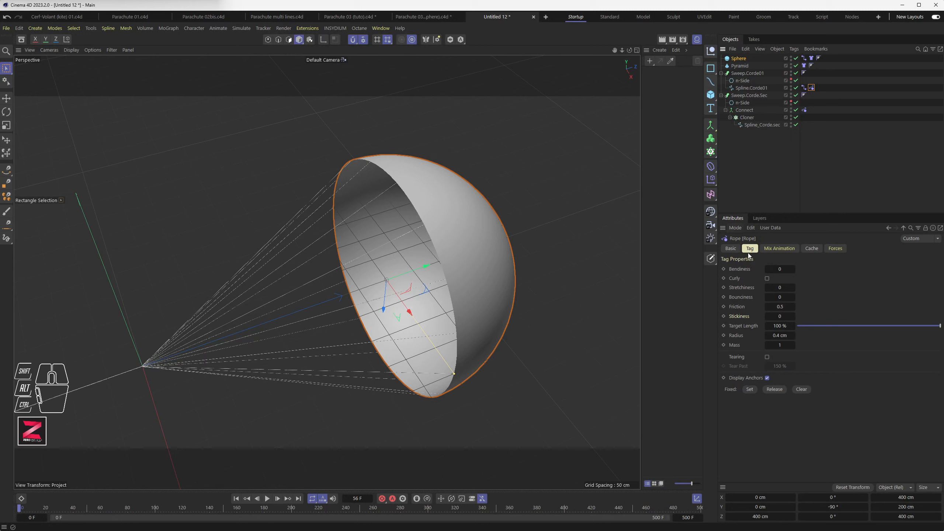
click(727, 248)
click(791, 281)
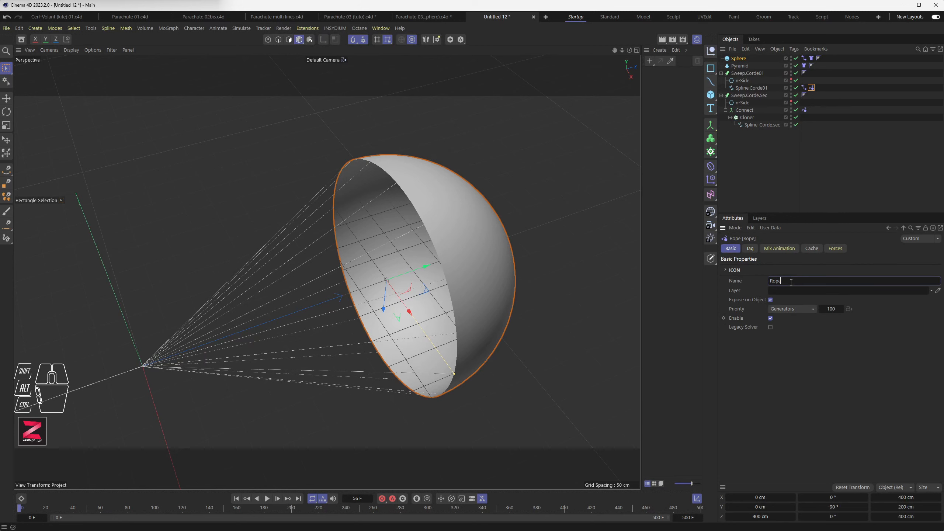
text(.Corde01)
key(Return)
- Rename the Rope tag on the Connect object as Rope.Cordes.Sec
click(804, 110)
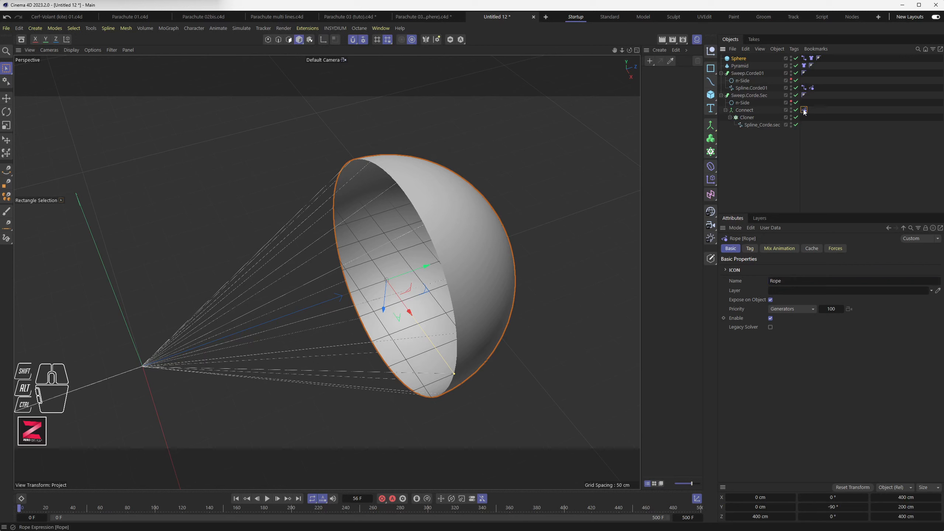
click(793, 281)
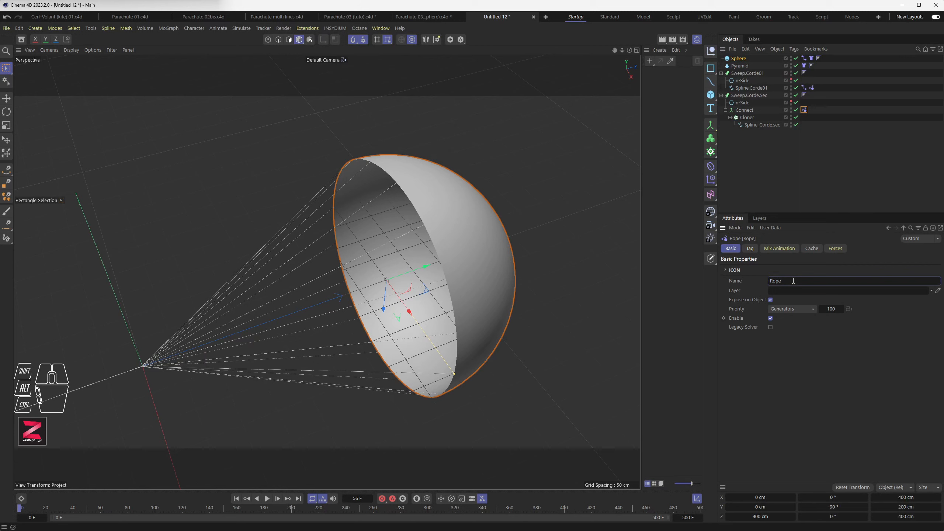
text(.Cordes.Sec)
key(Return)
- Enable Update Live on the Sphere's Connector tag that includes Rope.Cordes.Sec
click(804, 57)
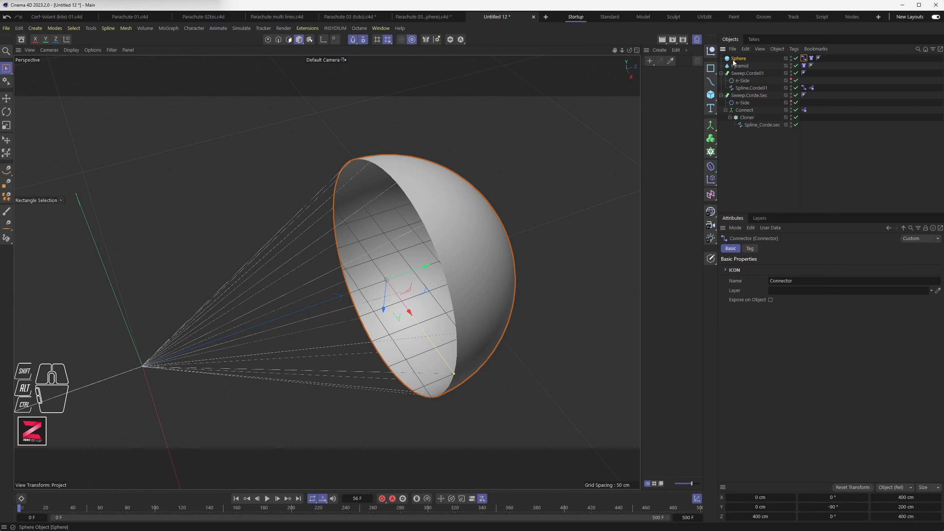
click(749, 248)
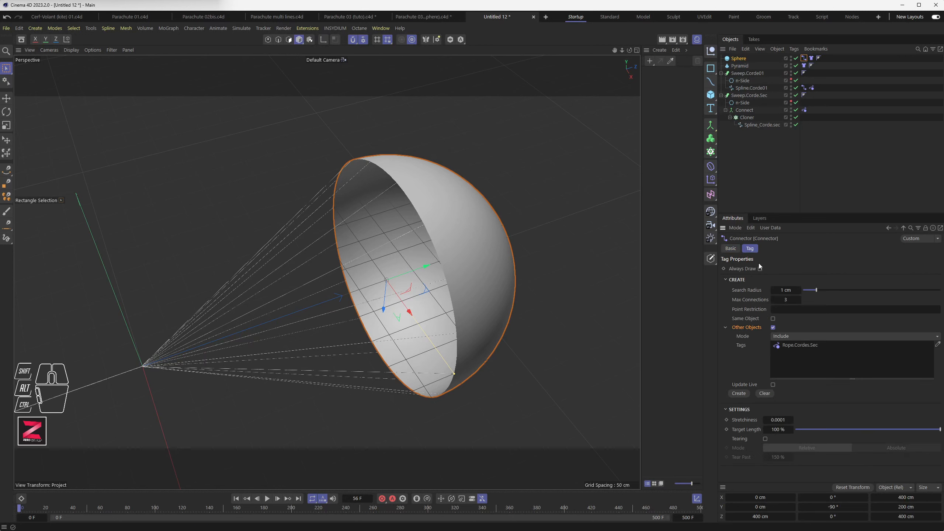
click(744, 326)
click(789, 347)
click(772, 385)
- Switch the viewport display to Gouraud Shading (Lines) to show the canopy's mesh around the cord attachment points
alt+drag(404, 240, 420, 252)
alt+scroll(469, 267, up, 5)
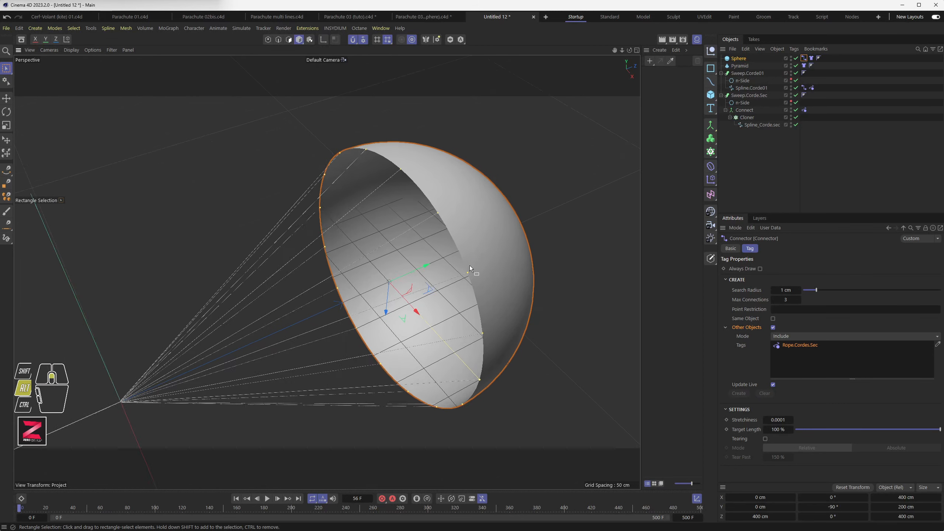
alt+scroll(469, 279, up, 2)
alt+scroll(469, 279, down, 3)
alt+drag(360, 225, 368, 217)
click(73, 51)
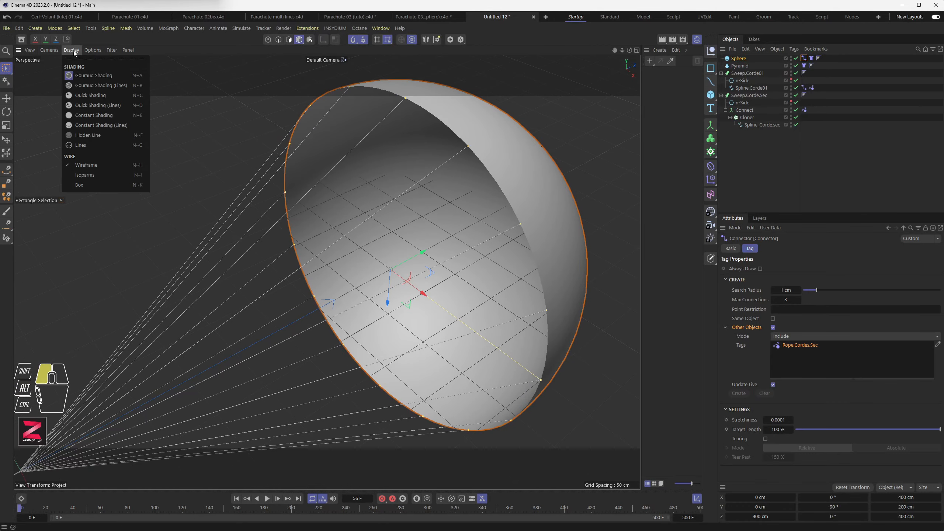
click(83, 87)
- Examine up close where a suspension cord's end meets the canopy's rim and mesh points
mouse_move(373, 254)
alt+mouse_down()
mouse_move(384, 240)
mouse_move(486, 249)
alt+mouse_up()
scroll(463, 250, up, 5)
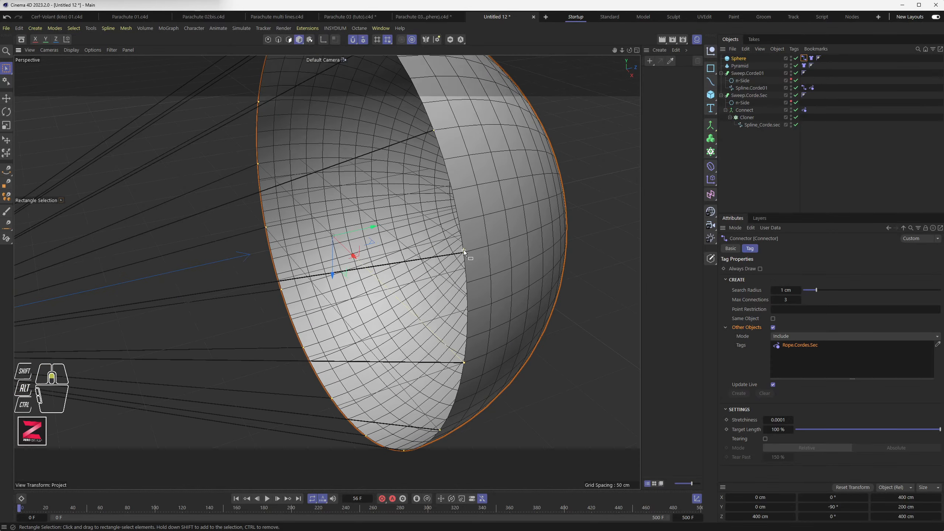
scroll(464, 254, up, 8)
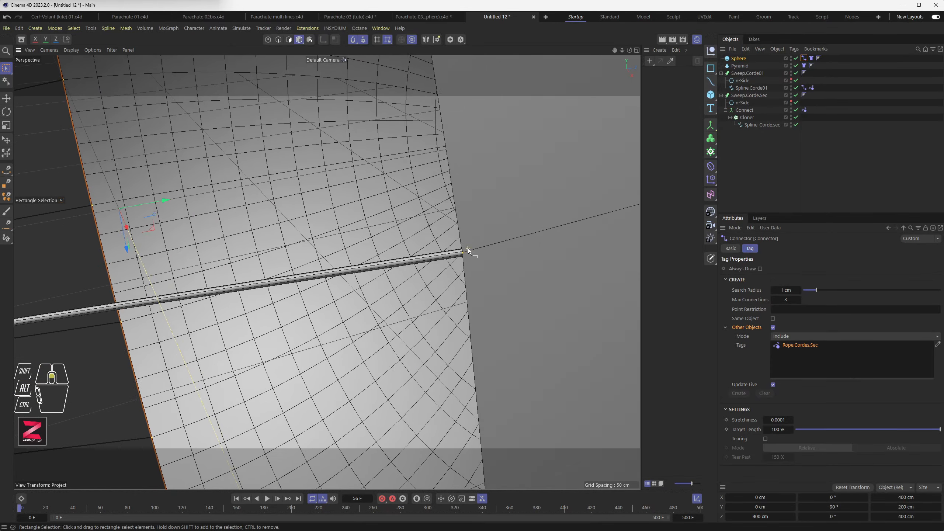
mouse_move(467, 249)
alt+mouse_down()
mouse_move(459, 261)
mouse_move(394, 268)
mouse_move(406, 257)
mouse_move(466, 257)
alt+mouse_up()
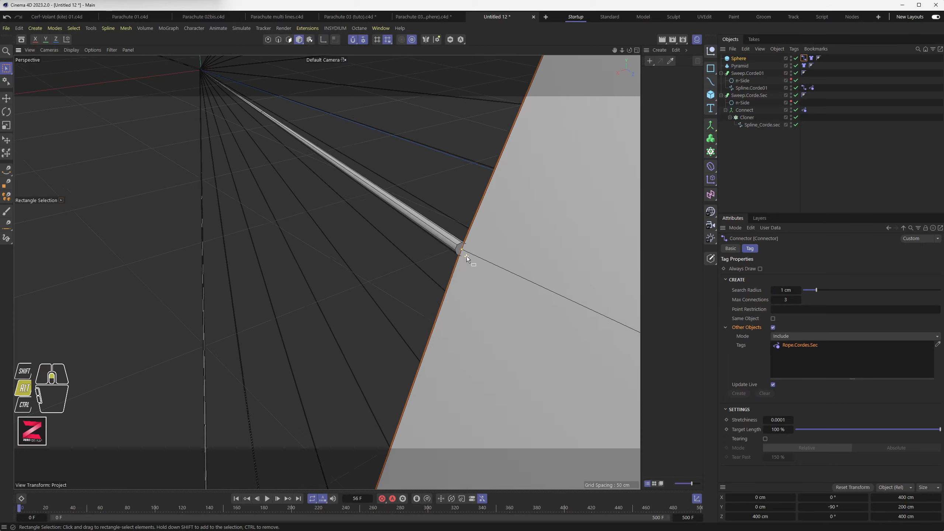
scroll(462, 252, up, 3)
scroll(462, 251, up, 4)
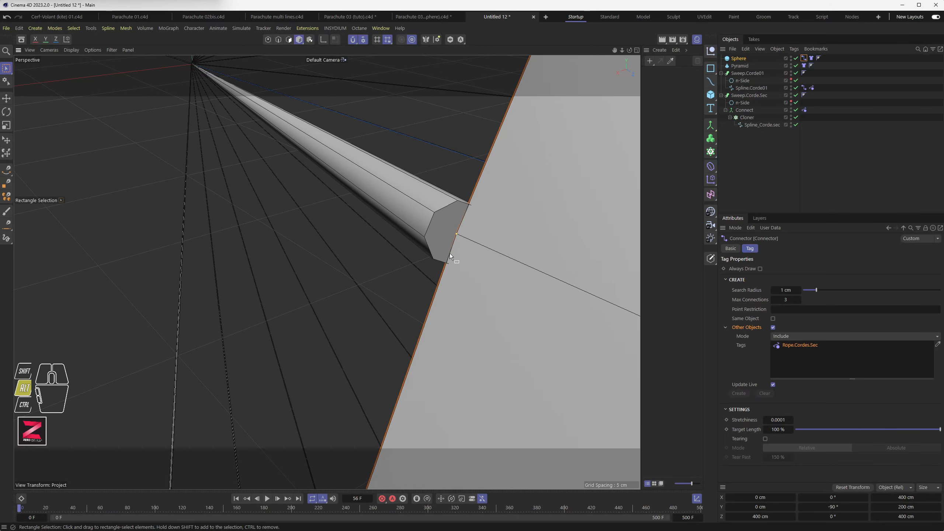
alt+drag(450, 254, 452, 253)
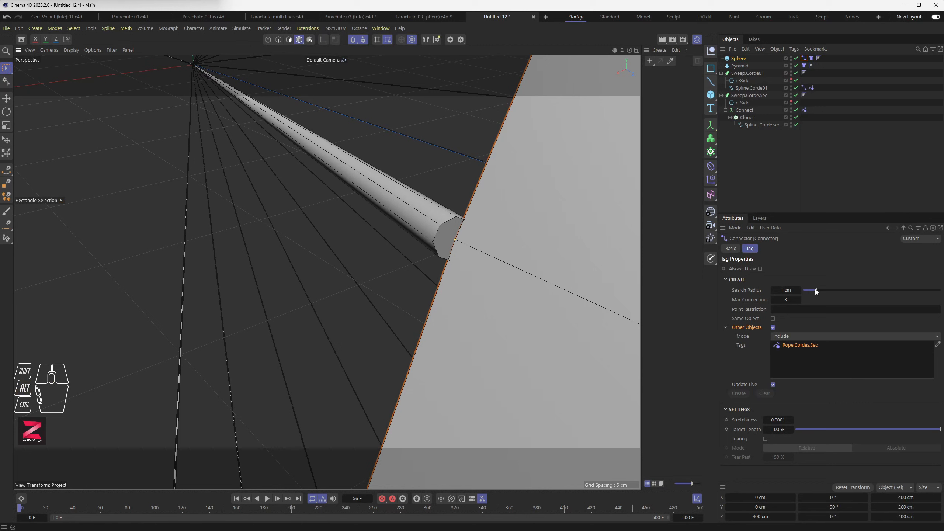
- Set the Sphere's Connector tag to a Search Radius of 1 cm and a Max Connections value of 1
drag(816, 290, 812, 290)
click(786, 290)
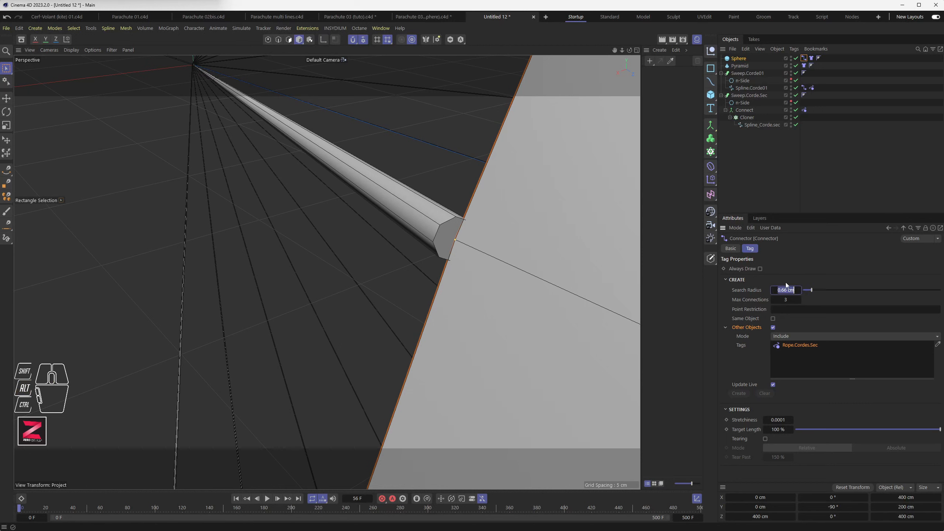
double_click(773, 300)
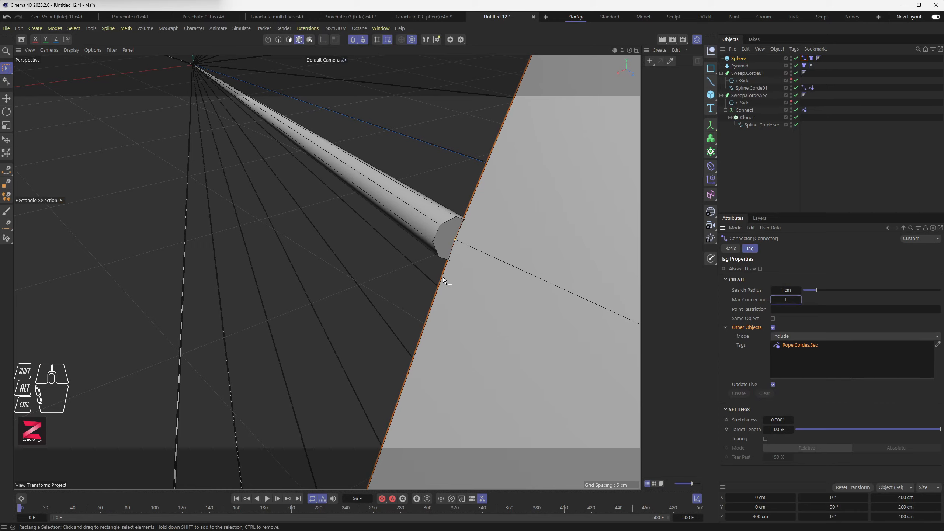
- Set Stretchiness to 0 on the Connector tags of the Sphere and the main cord's spline
alt+drag(443, 277, 376, 271)
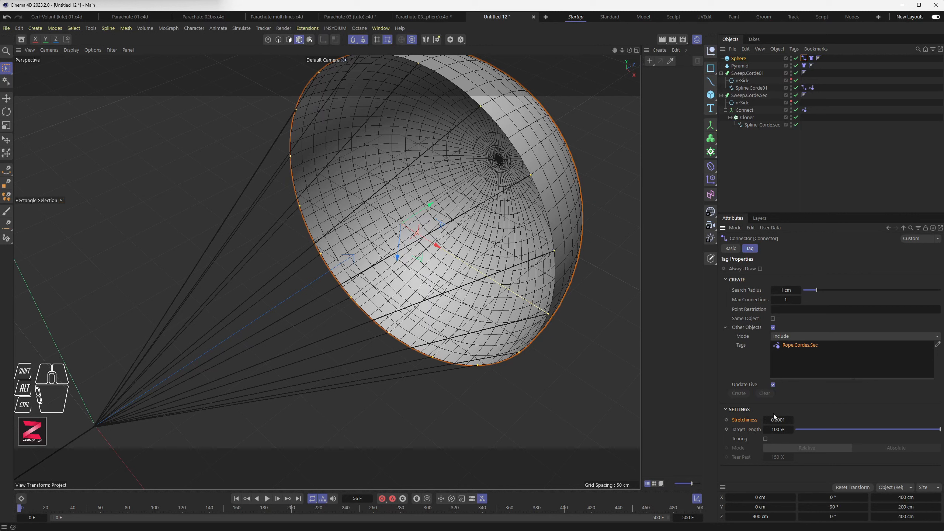
drag(776, 418, 685, 412)
click(804, 88)
drag(778, 417, 755, 417)
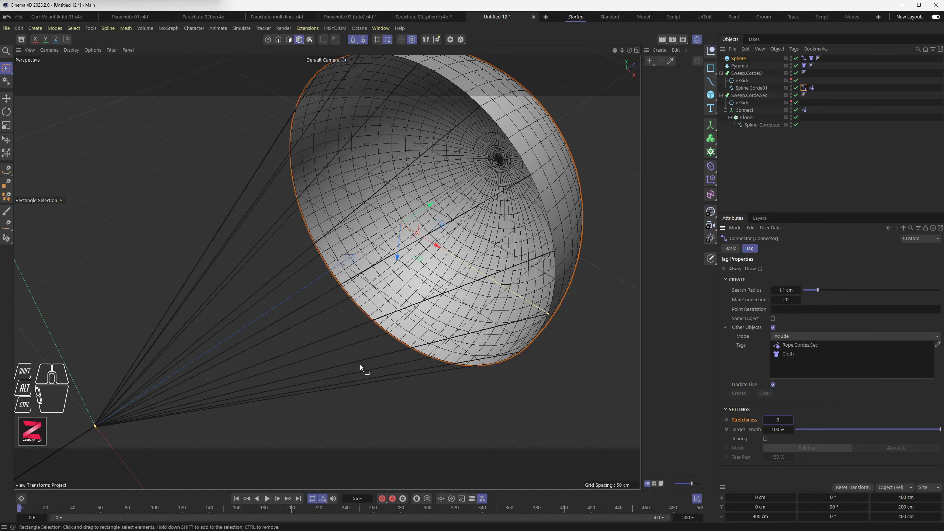
- Turn off snapping with the whole parachute framed in the viewport
scroll(388, 343, down, 6)
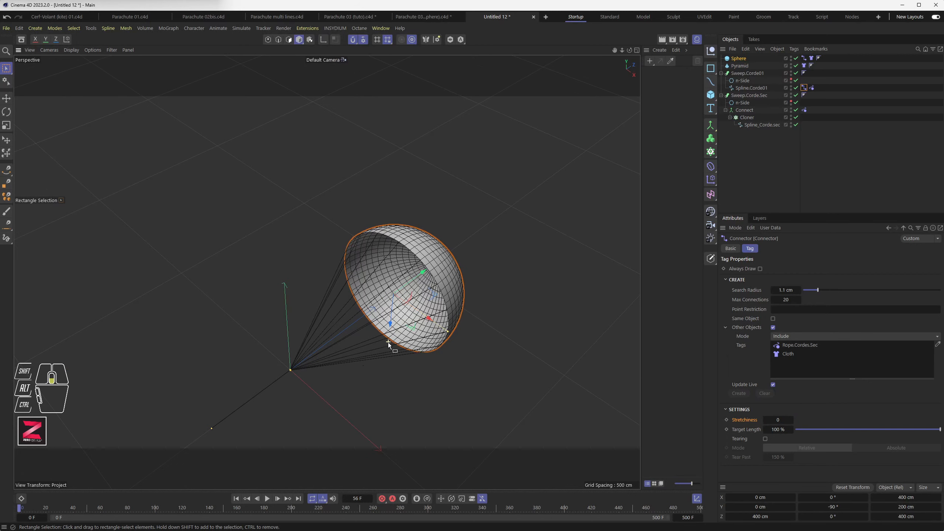
alt+middle_drag(388, 343, 403, 277)
alt+drag(376, 322, 356, 305)
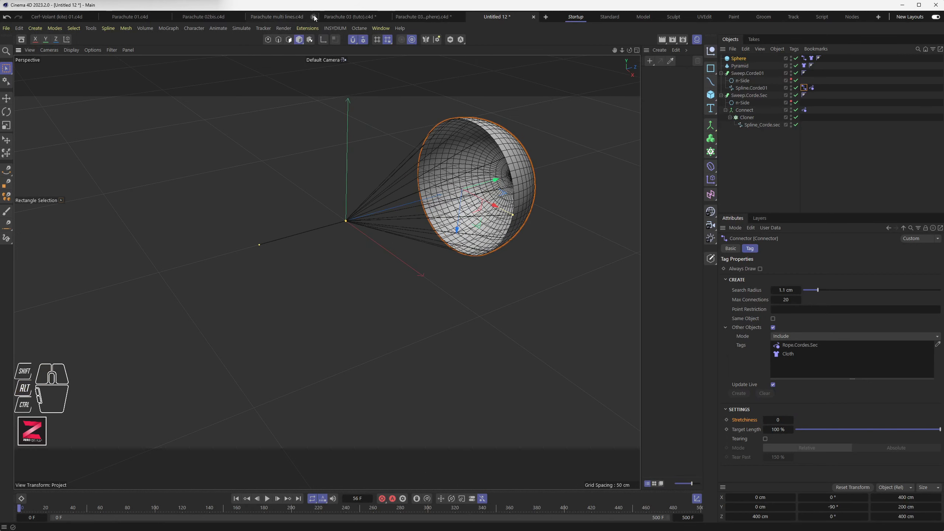
click(355, 40)
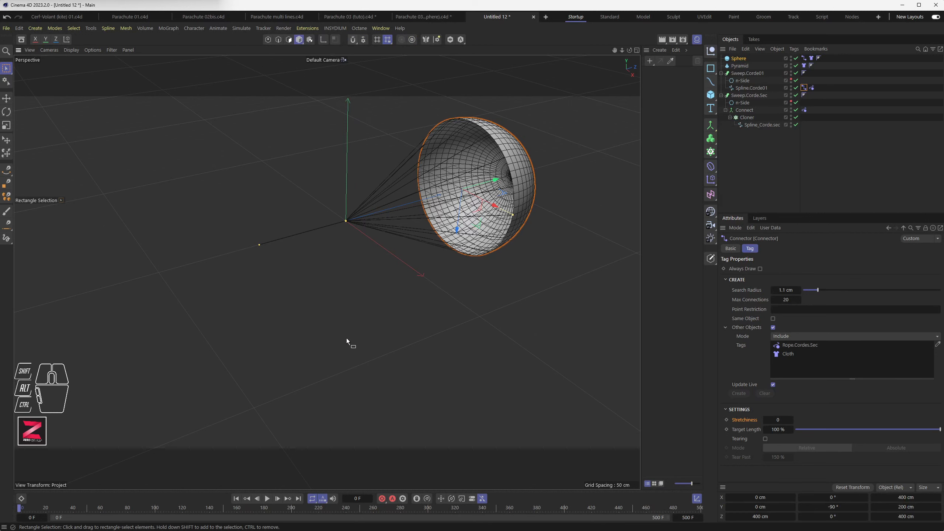
- Play the simulation to check how the canopy and cords swing from the anchor, and return to the first frame
click(268, 499)
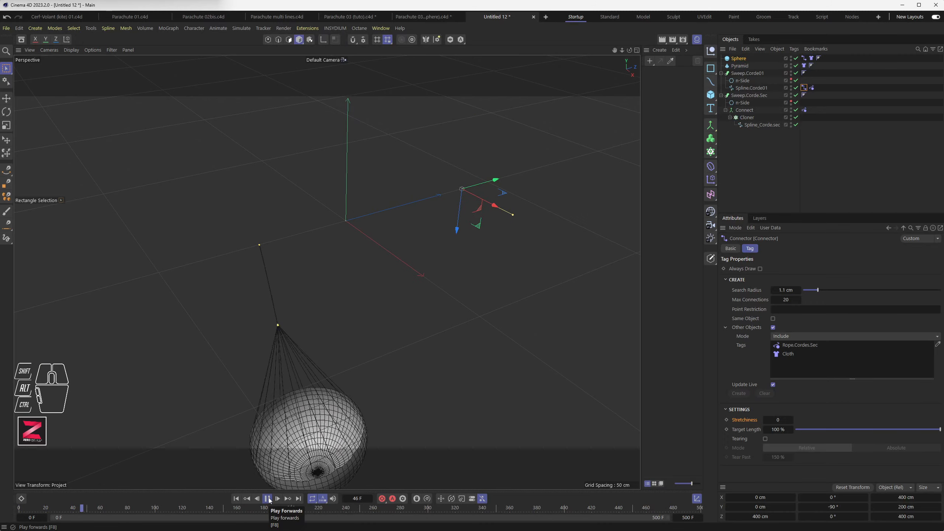
scroll(317, 354, down, 2)
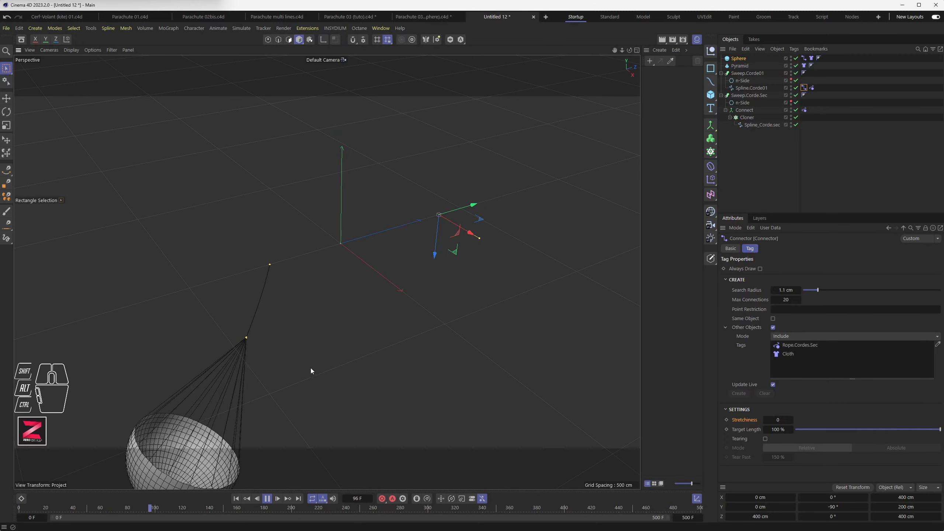
click(269, 500)
click(237, 499)
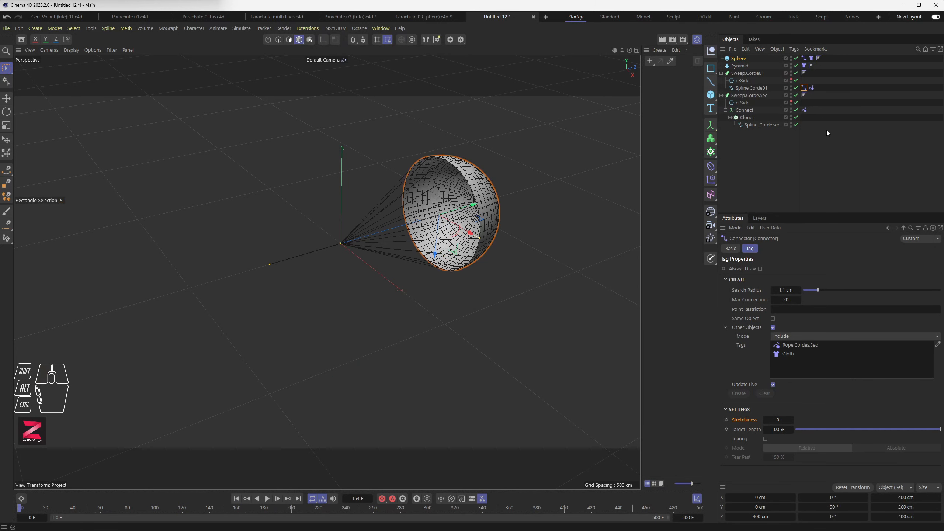
- Lower the Mass of the Rope.Cordes.Sec tag and set the Mass of the Rope.Corde01 tag to 0.01
click(804, 110)
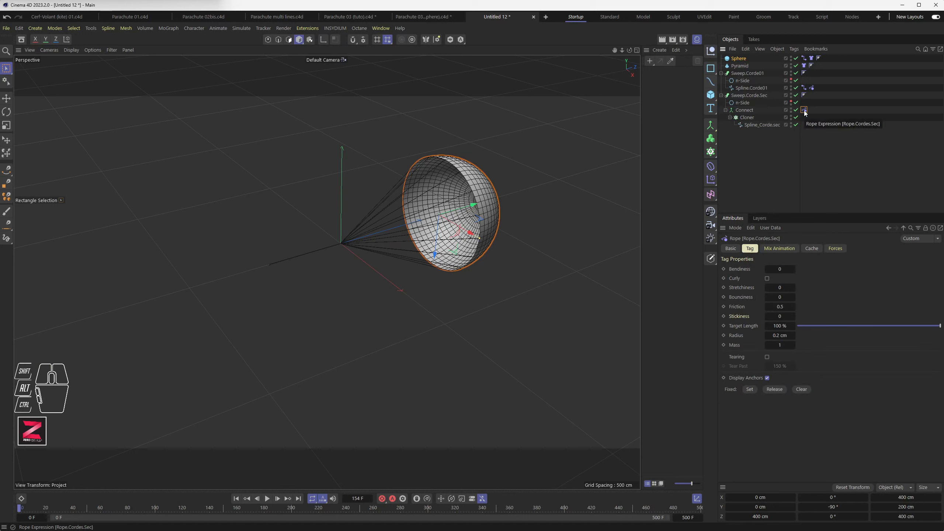
click(784, 343)
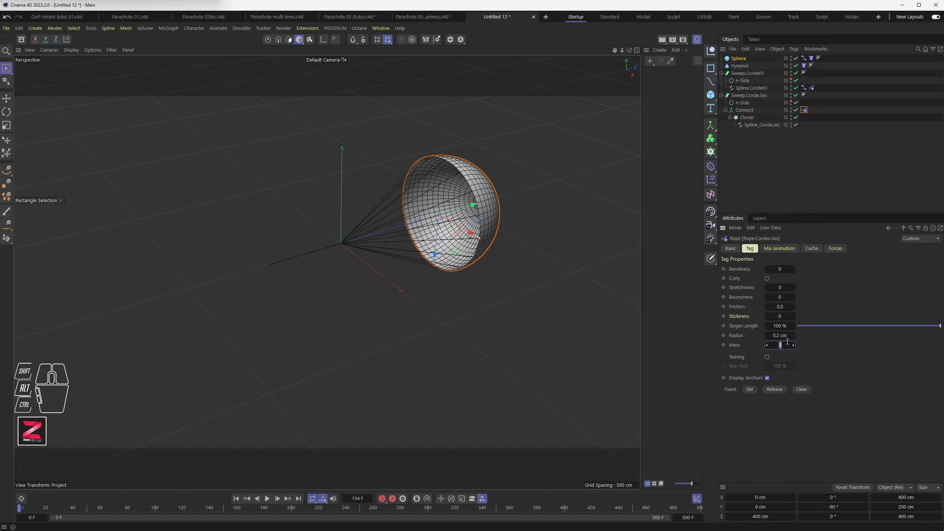
text(.)
click(805, 87)
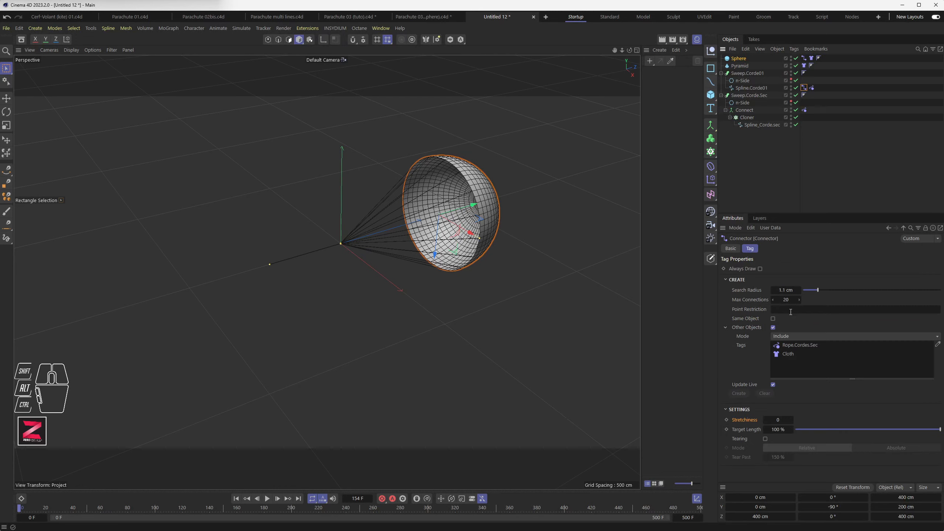
click(811, 88)
click(781, 345)
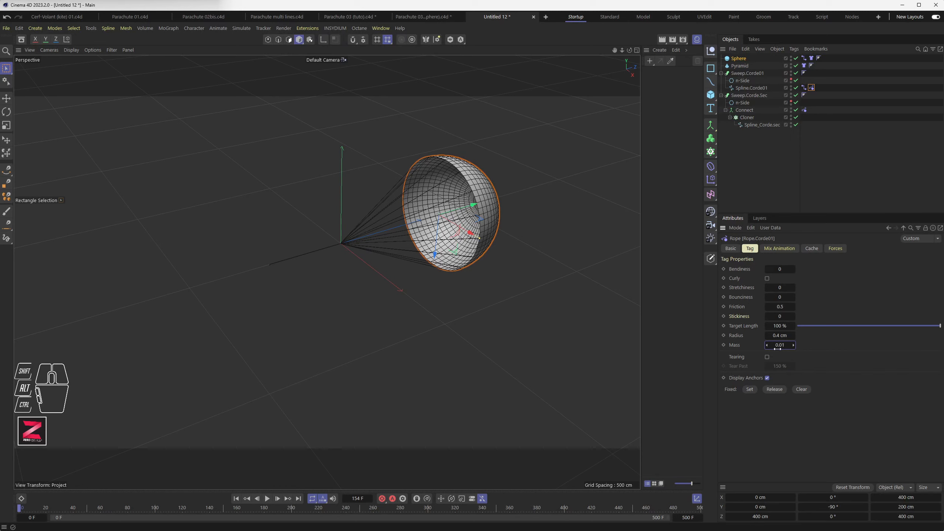
- Play the simulation and examine how the suspension cords hold the falling canopy's rim, and return to the first frame
click(267, 498)
scroll(298, 372, down, 1)
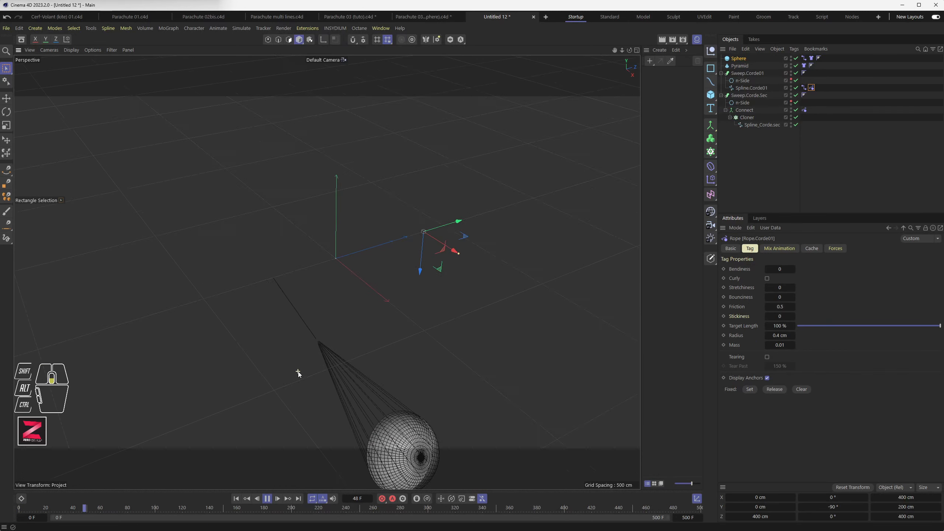
scroll(298, 372, down, 1)
alt+middle_drag(320, 390, 305, 179)
alt+scroll(298, 266, down, 2)
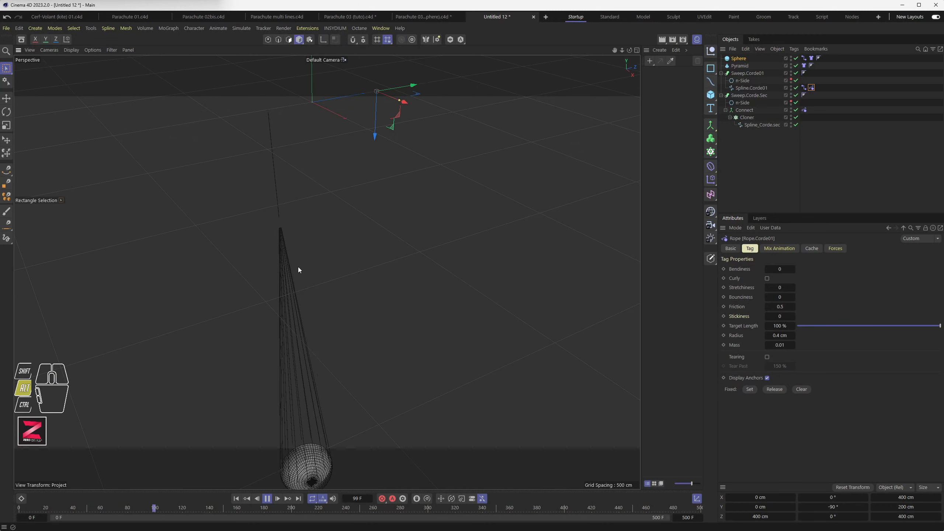
alt+middle_drag(298, 267, 294, 290)
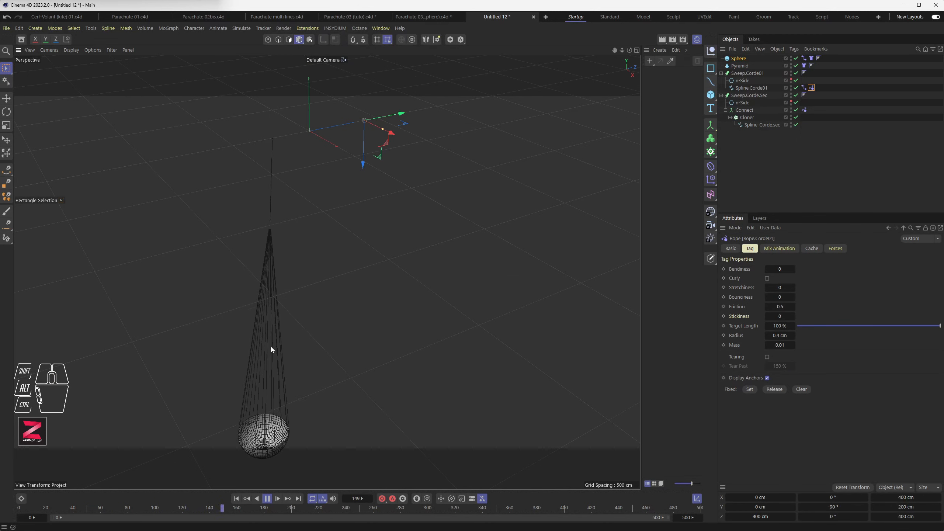
mouse_move(282, 406)
alt+mouse_down()
mouse_move(310, 369)
mouse_move(286, 390)
mouse_move(298, 366)
mouse_move(284, 405)
mouse_move(294, 400)
mouse_move(292, 411)
alt+mouse_up()
scroll(286, 405, up, 5)
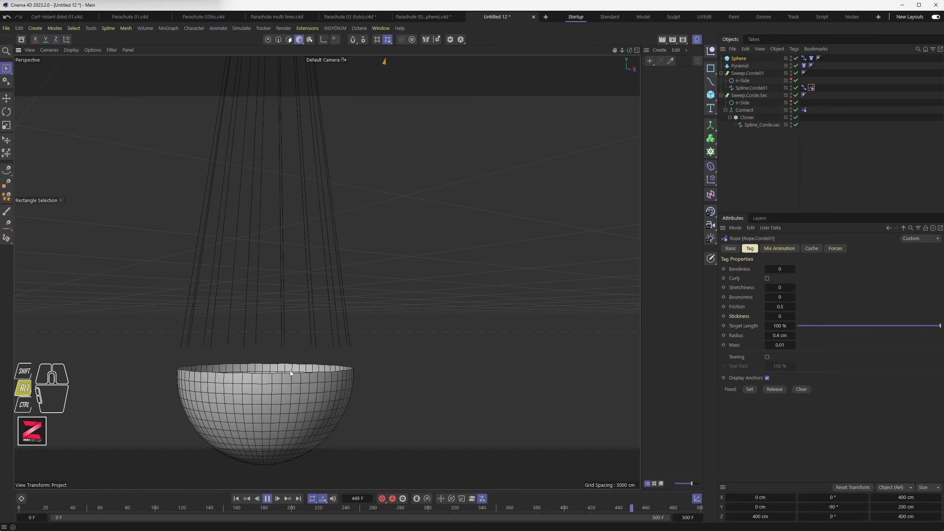
alt+scroll(306, 365, down, 3)
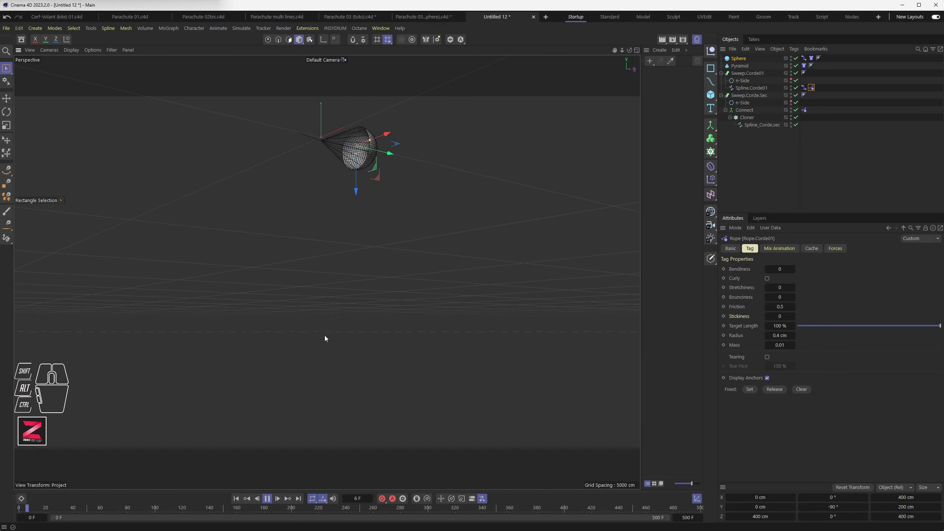
alt+middle_drag(356, 264, 335, 326)
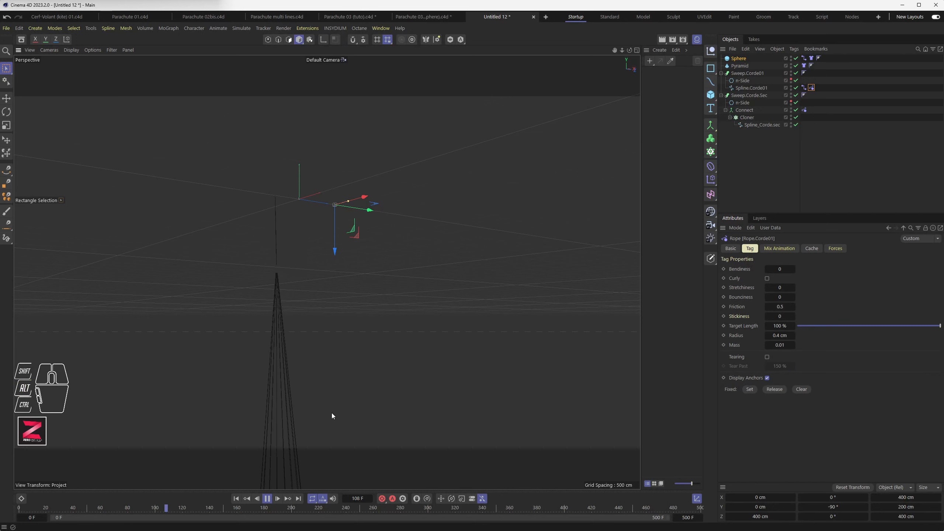
click(267, 498)
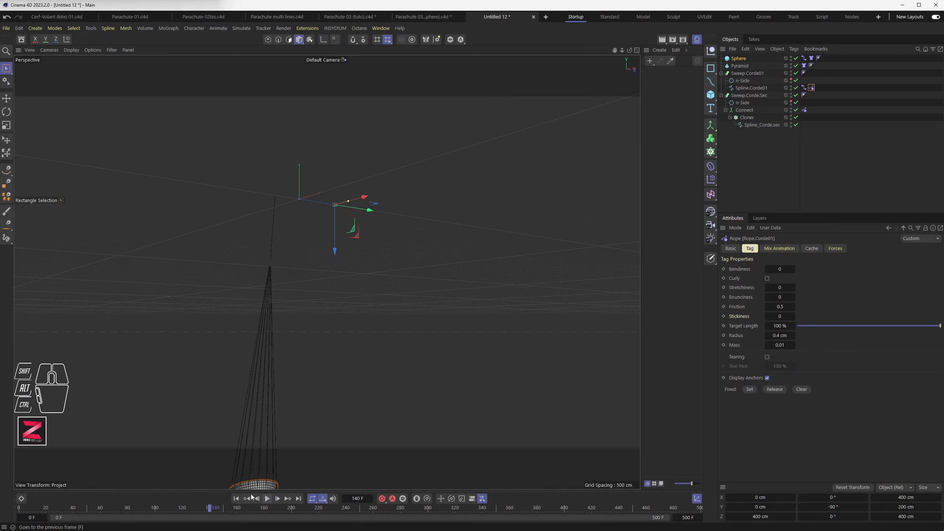
click(236, 499)
- Set the Mass of the Sphere's Cloth tag to 0.1
alt+drag(358, 254, 329, 343)
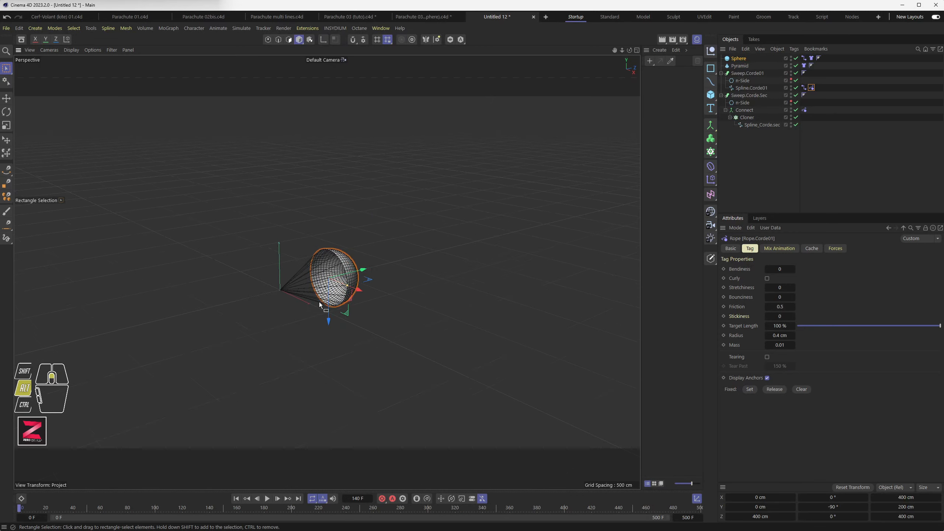
scroll(319, 299, up, 5)
scroll(320, 297, up, 2)
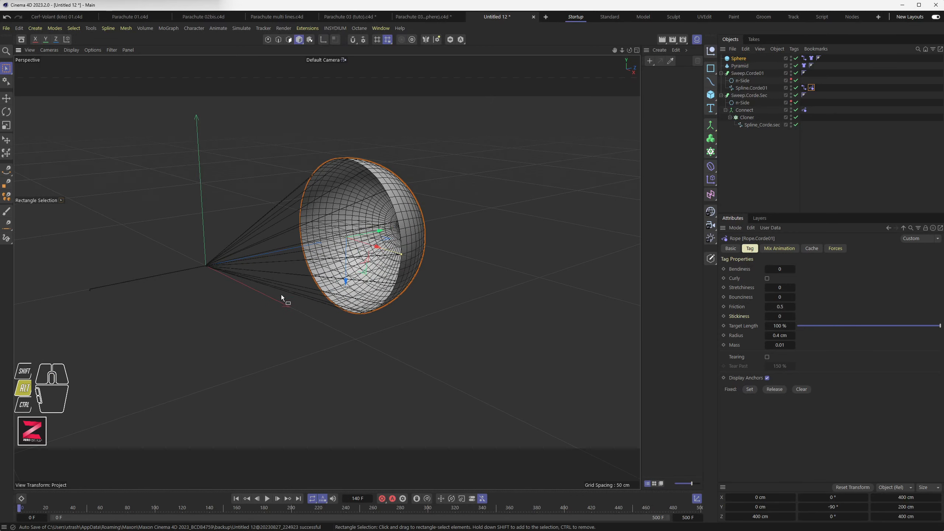
alt+middle_drag(281, 295, 328, 331)
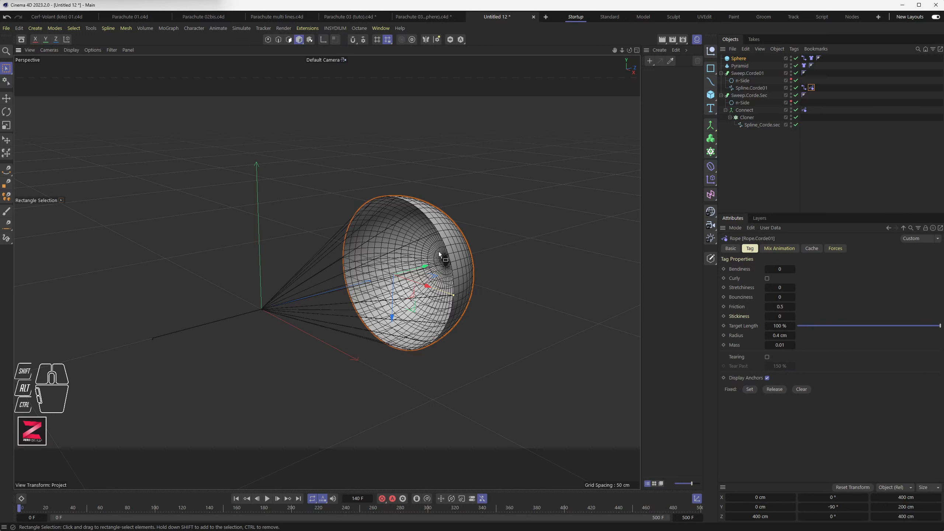
click(737, 58)
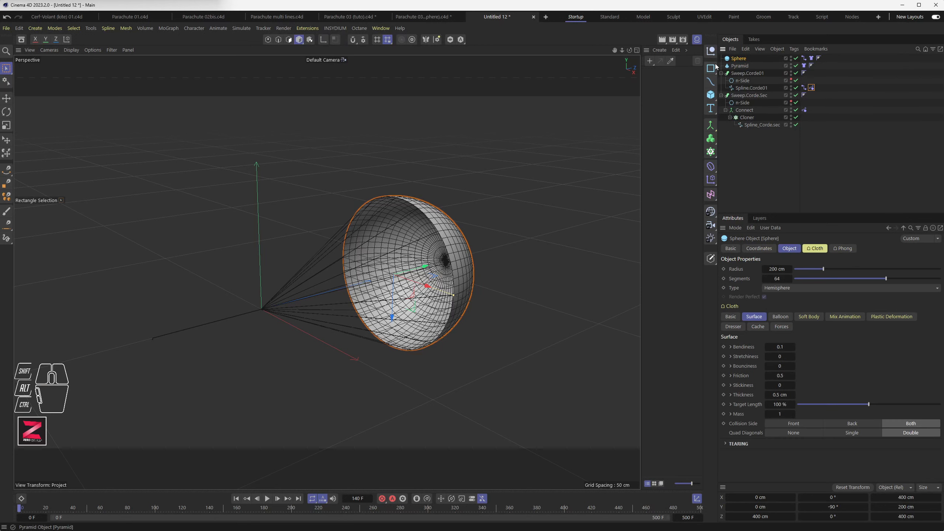
click(812, 59)
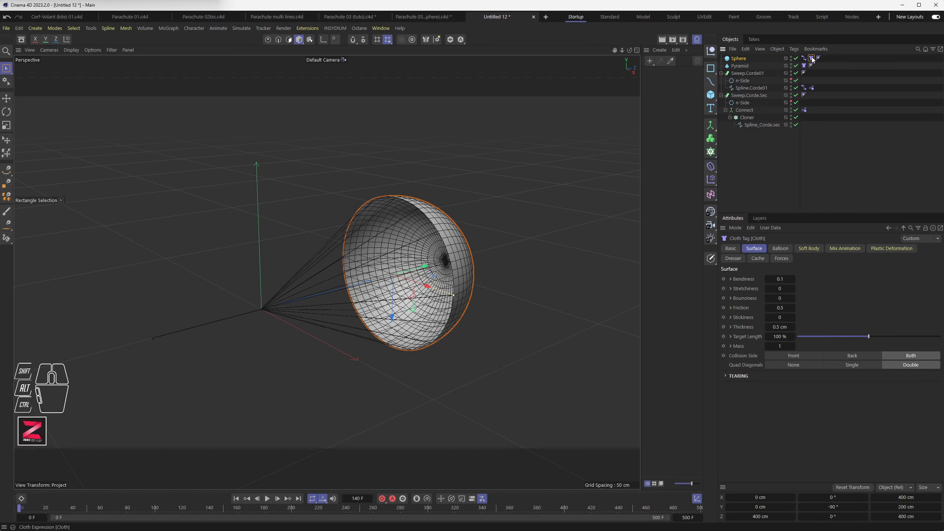
click(780, 345)
text(0.0)
- Play the simulation and examine the suspension cords' length and their attachment to the canopy's rim
scroll(482, 255, down, 8)
alt+middle_drag(383, 321, 332, 257)
click(267, 499)
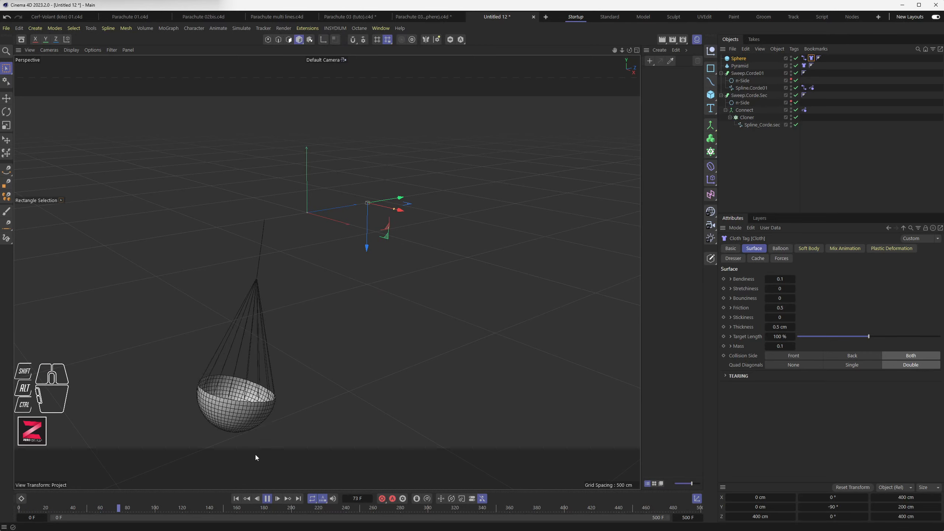
scroll(227, 403, up, 5)
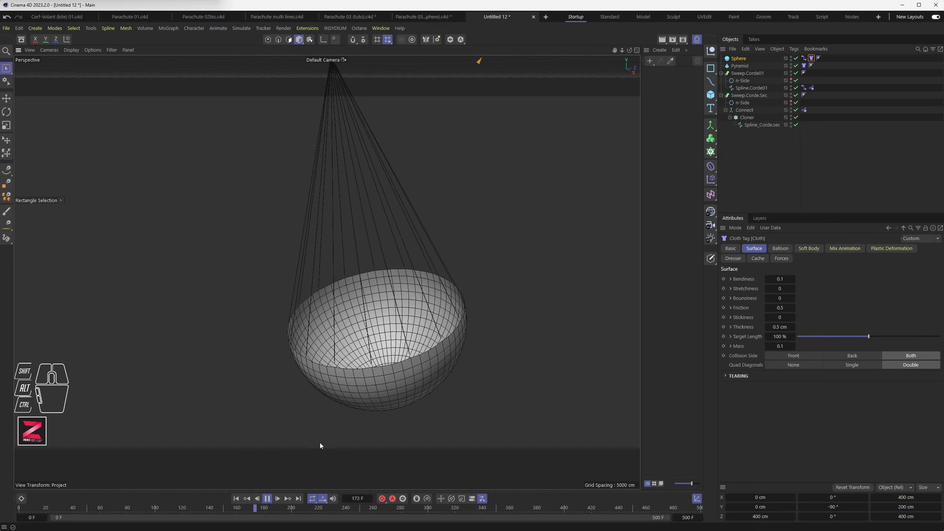
key(space)
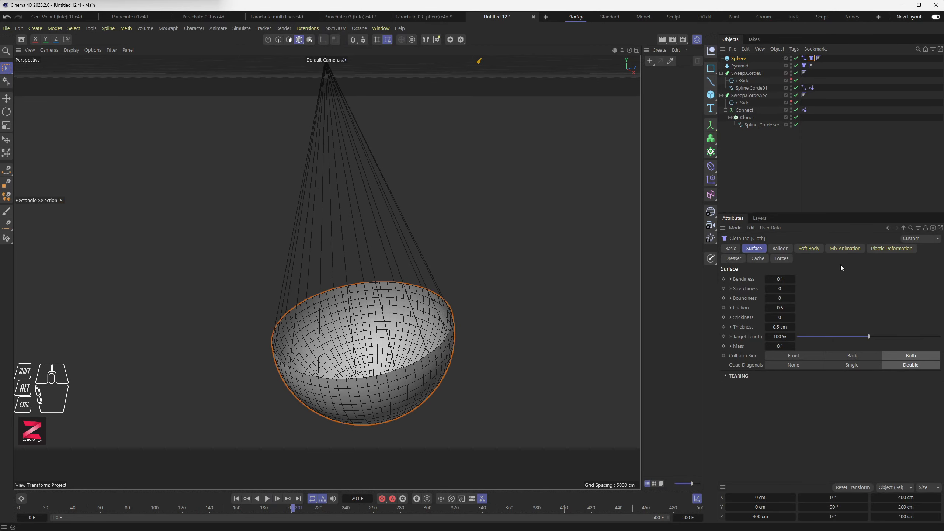
- Set the Cloth tag's Mass to 0.02 and replay the simulation from the first frame to inspect the cord ends at the rim
double_click(778, 346)
drag(781, 346, 795, 346)
click(235, 498)
click(267, 498)
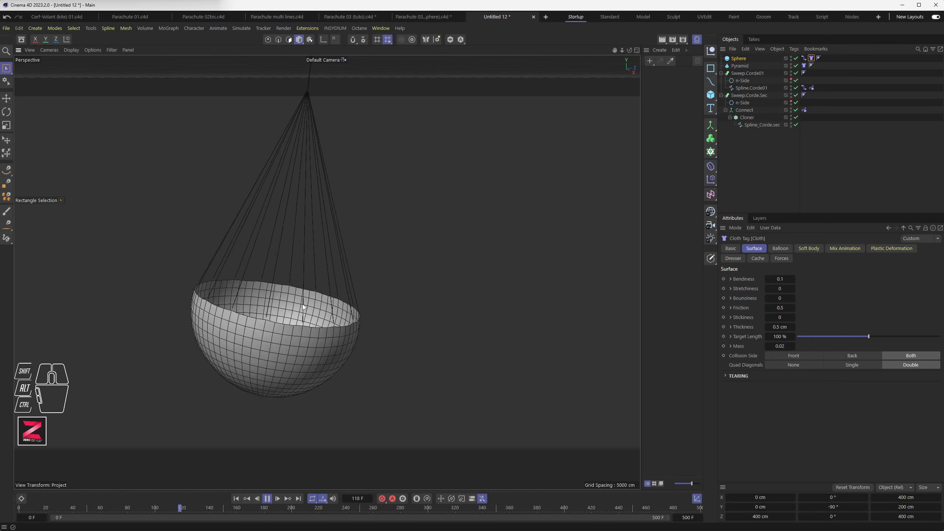
click(267, 499)
scroll(302, 326, up, 5)
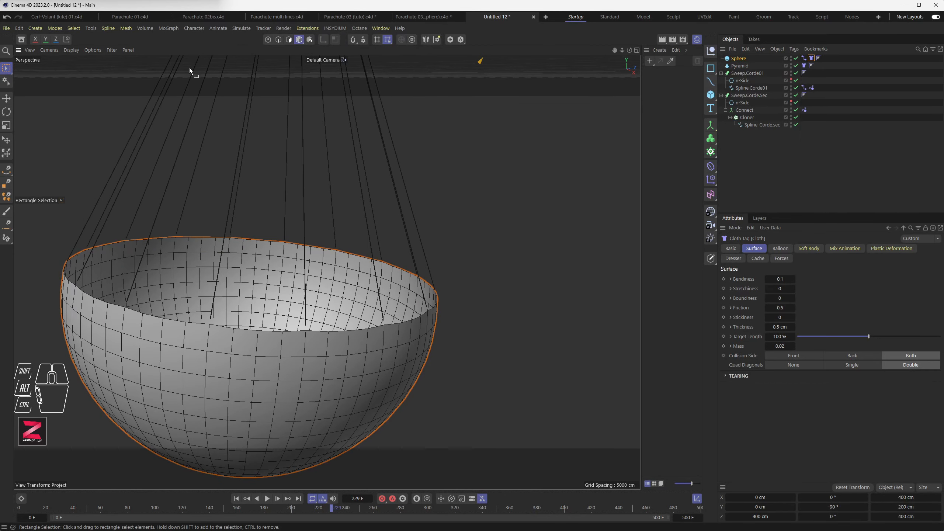
- Set the frame rate in the project settings to 30 FPS
click(20, 29)
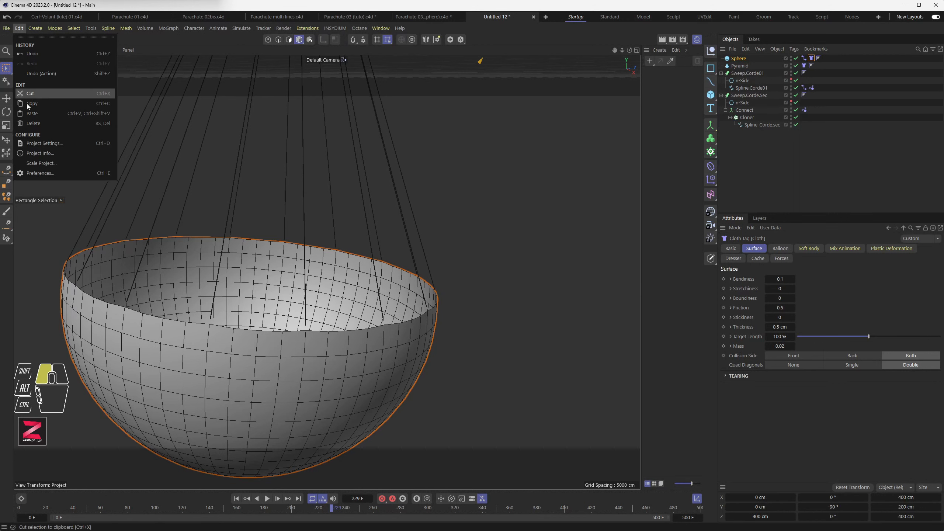
click(35, 143)
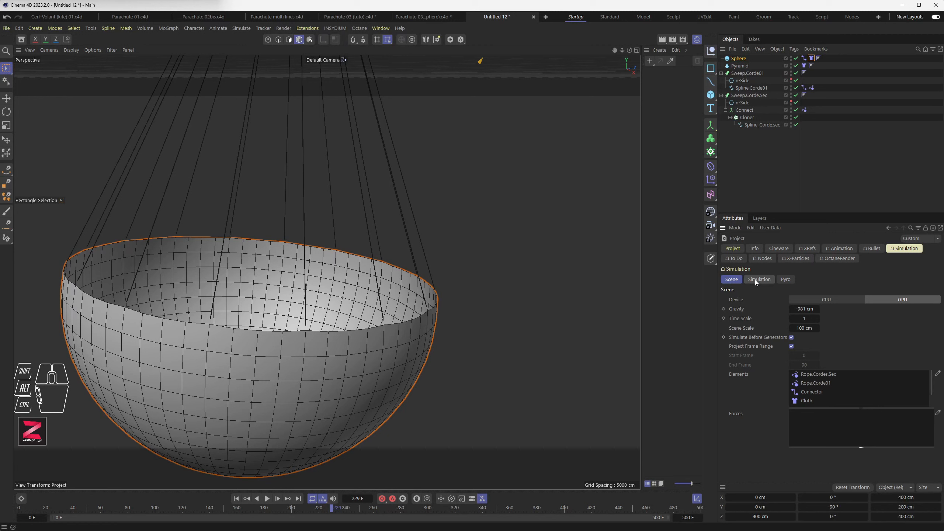
click(733, 248)
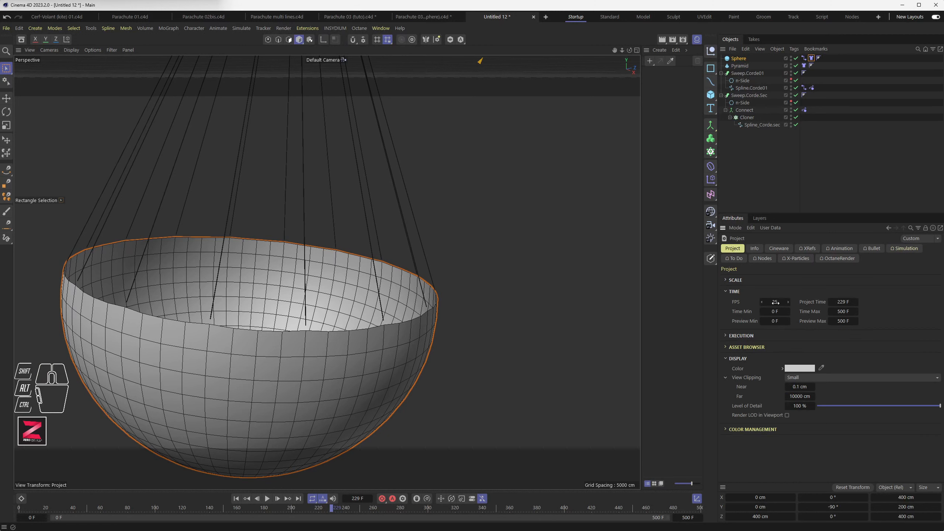
click(776, 302)
text(30)
key(Return)
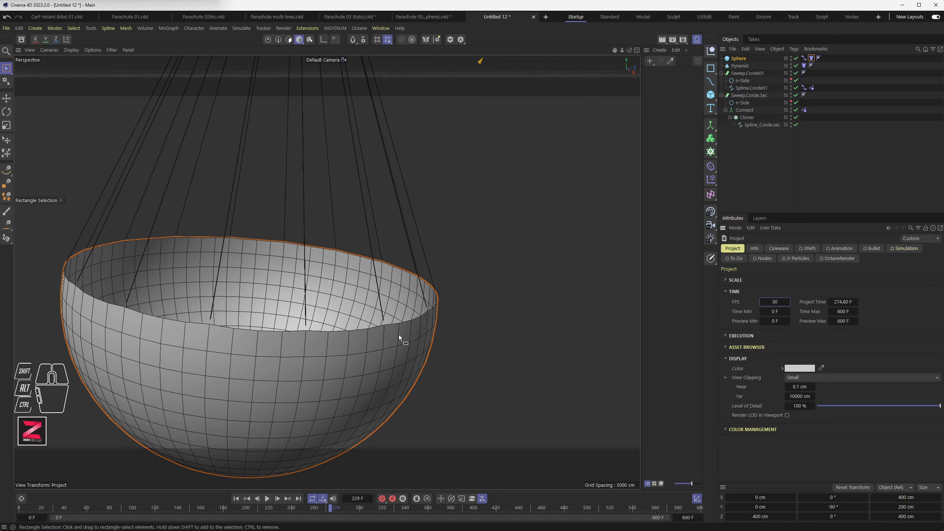
- Set the simulation Substeps to 40 in the project settings
click(904, 248)
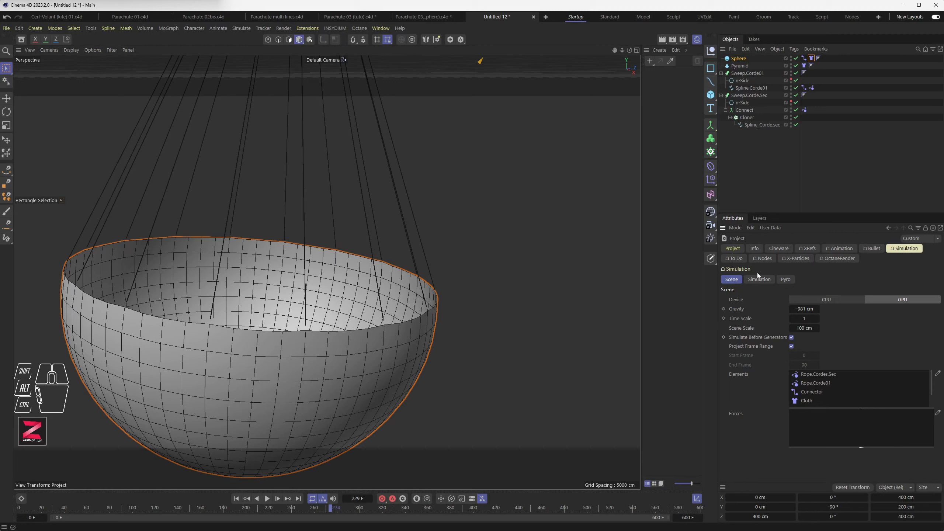
click(754, 283)
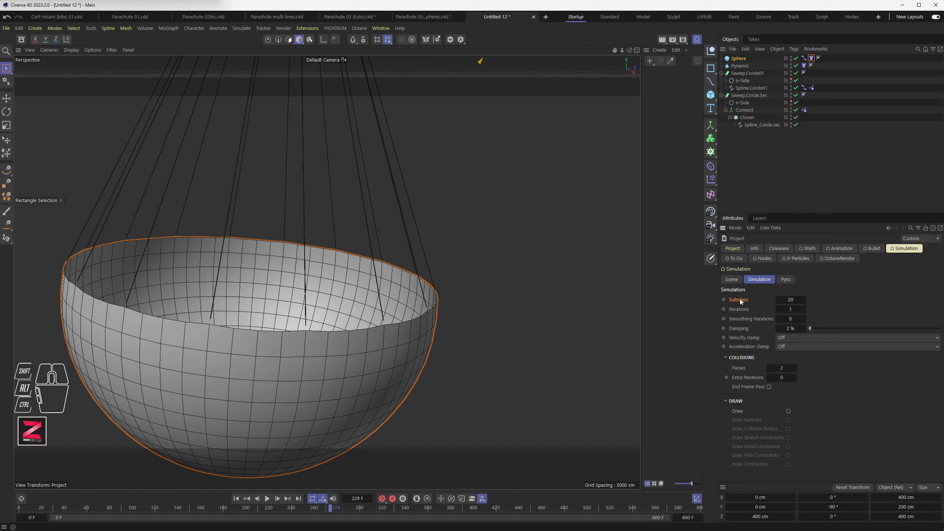
click(791, 299)
text(40)
key(Return)
- Replay the simulation from the first frame and inspect the suspension cords' ends at the canopy's rim
click(237, 498)
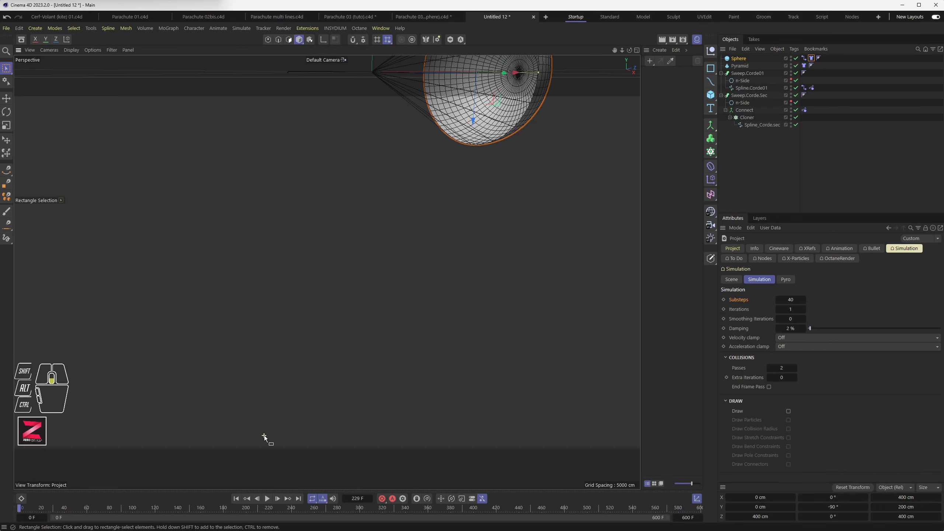
click(267, 498)
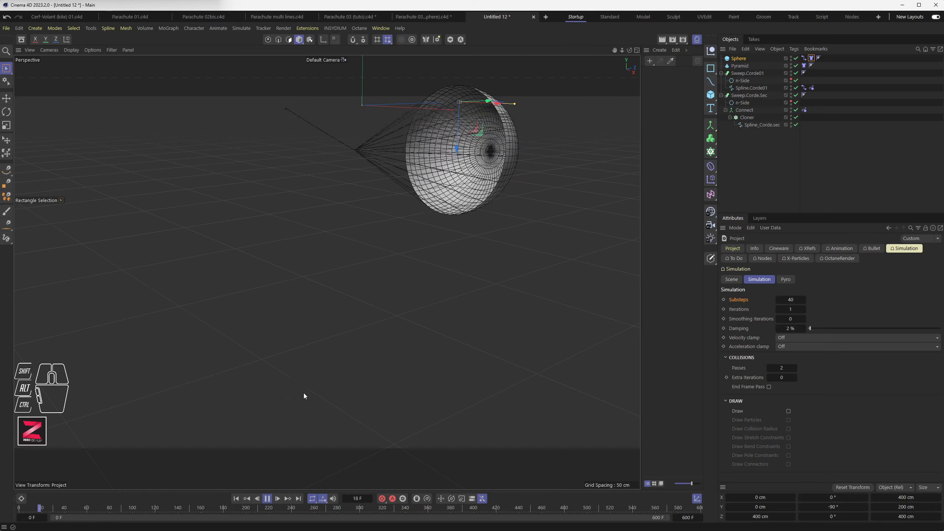
click(268, 498)
scroll(249, 405, up, 10)
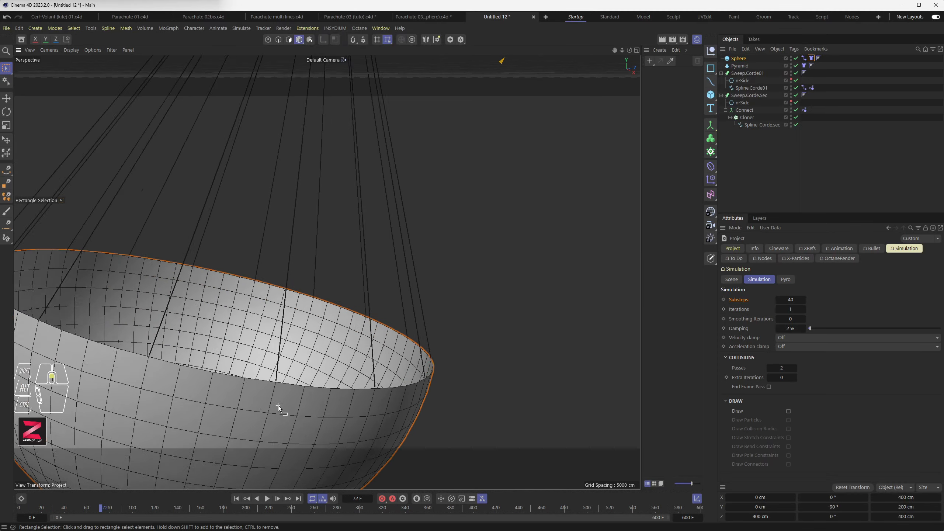
scroll(279, 397, up, 10)
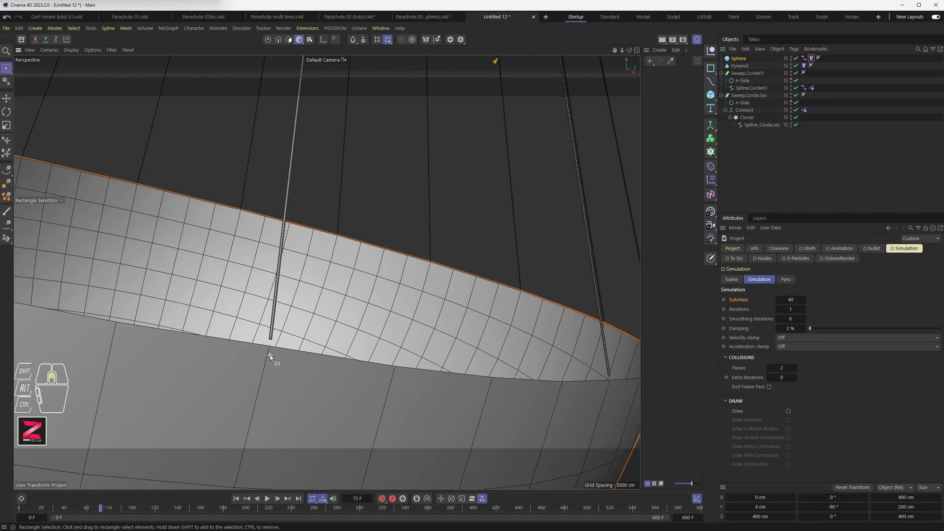
scroll(304, 398, down, 10)
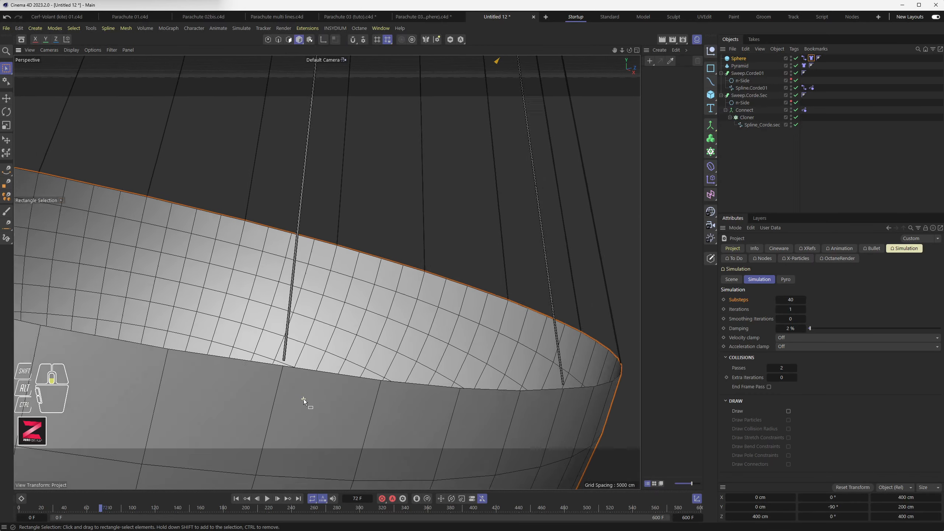
scroll(307, 401, down, 8)
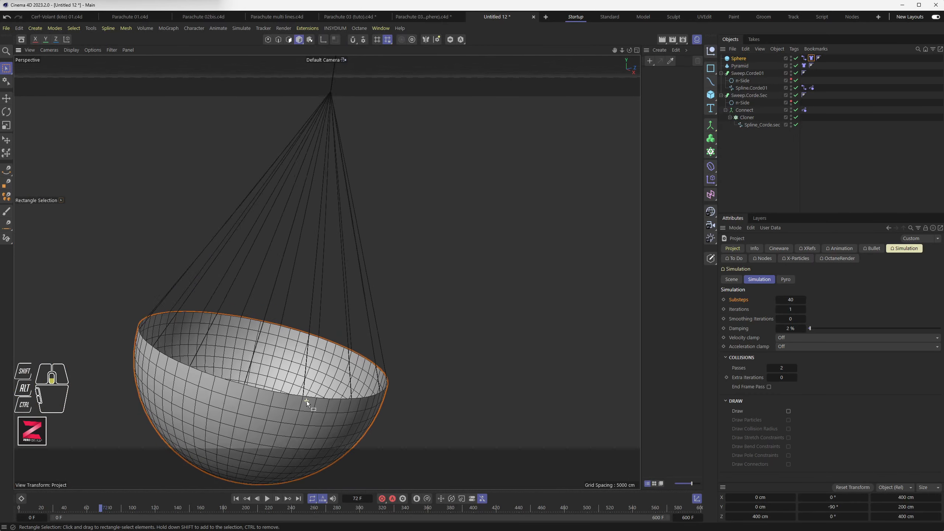
- Return to the first frame and set the simulation Iterations to 2
click(236, 498)
click(744, 310)
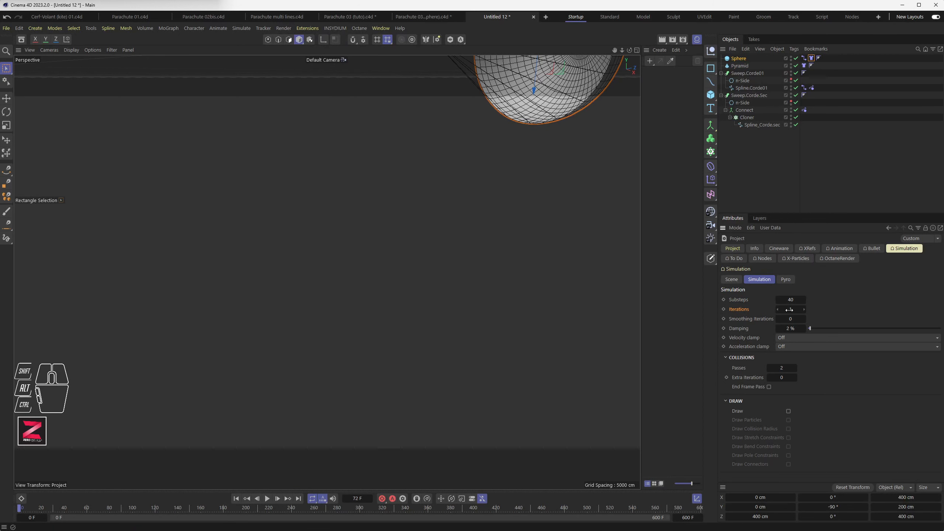
click(803, 310)
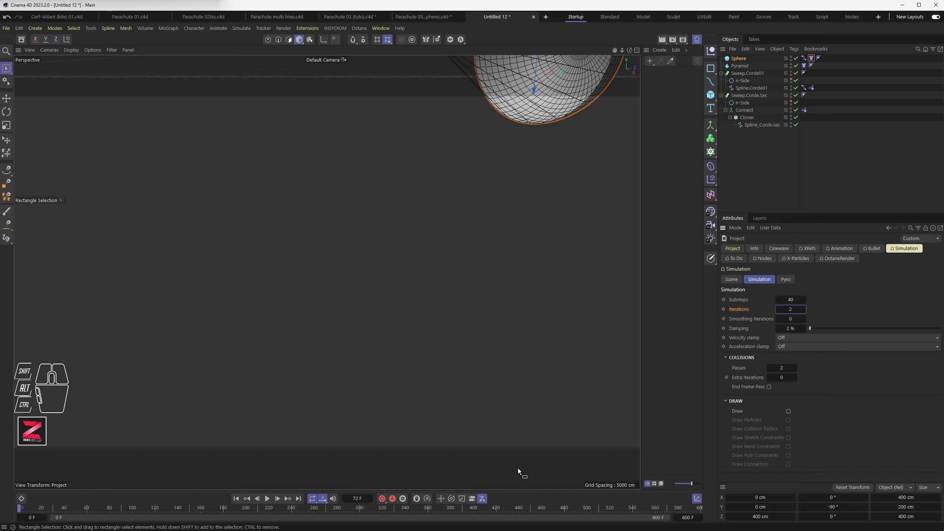
- Run the simulation with the doubled iterations to around frame 72 and check how closely the cords meet the rim
click(267, 499)
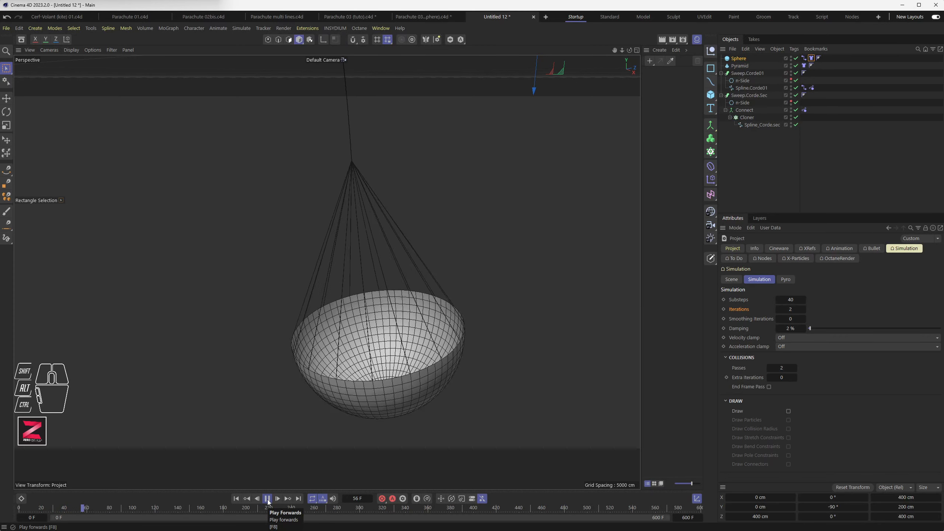
click(268, 500)
click(277, 499)
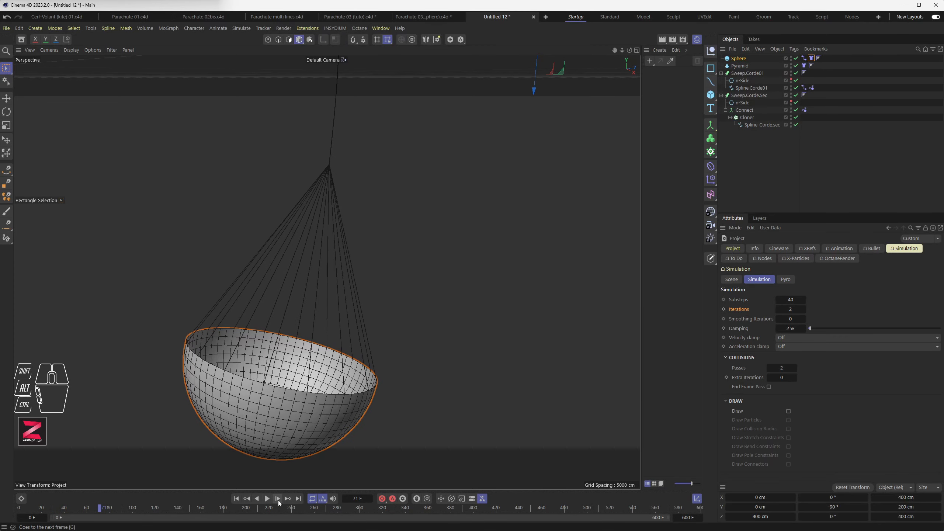
click(277, 499)
scroll(308, 394, up, 10)
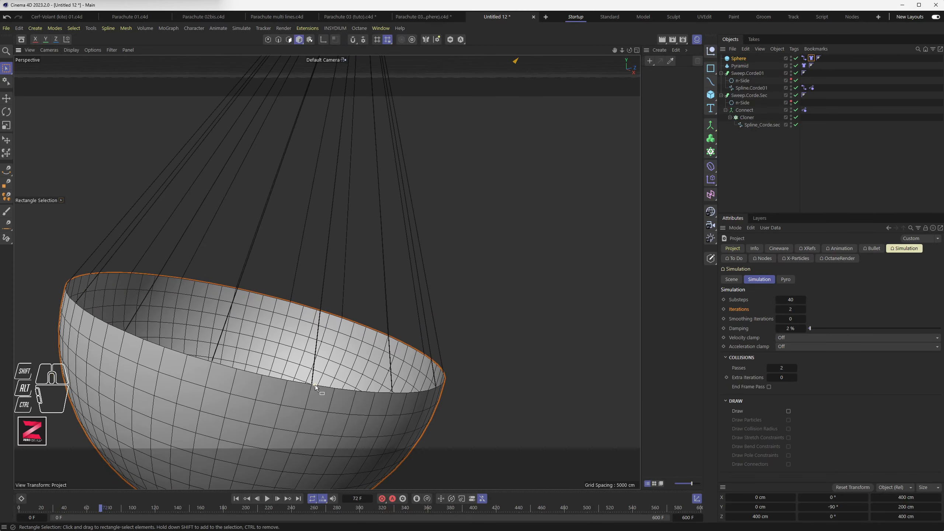
scroll(311, 388, up, 3)
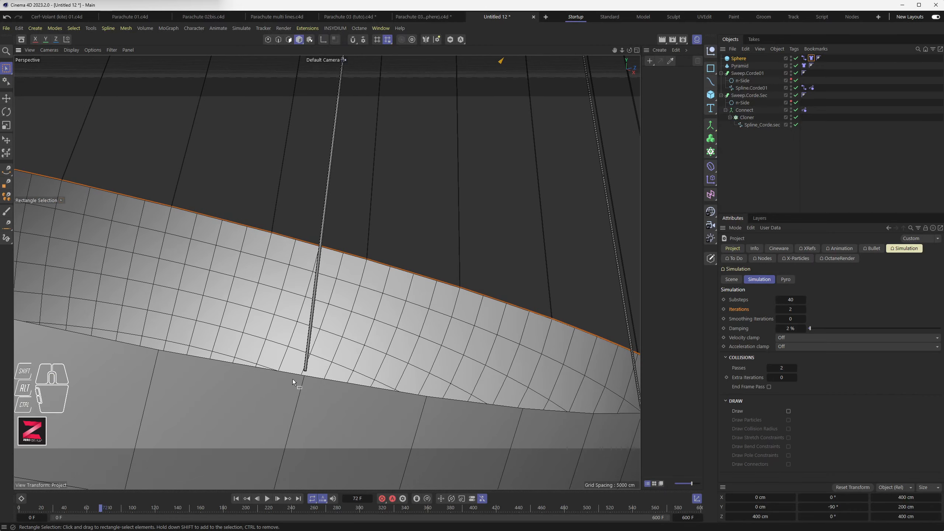
scroll(327, 375, down, 3)
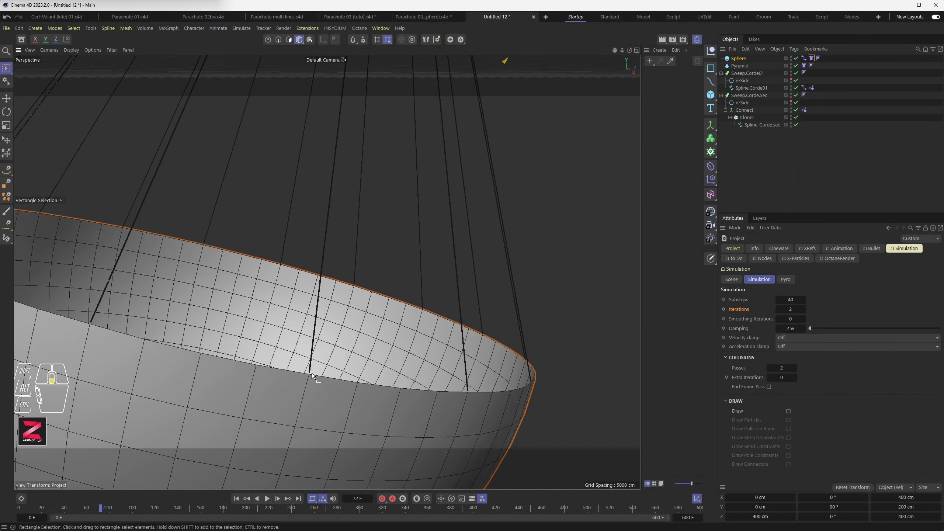
scroll(312, 371, down, 3)
middle_drag(315, 371, 316, 371)
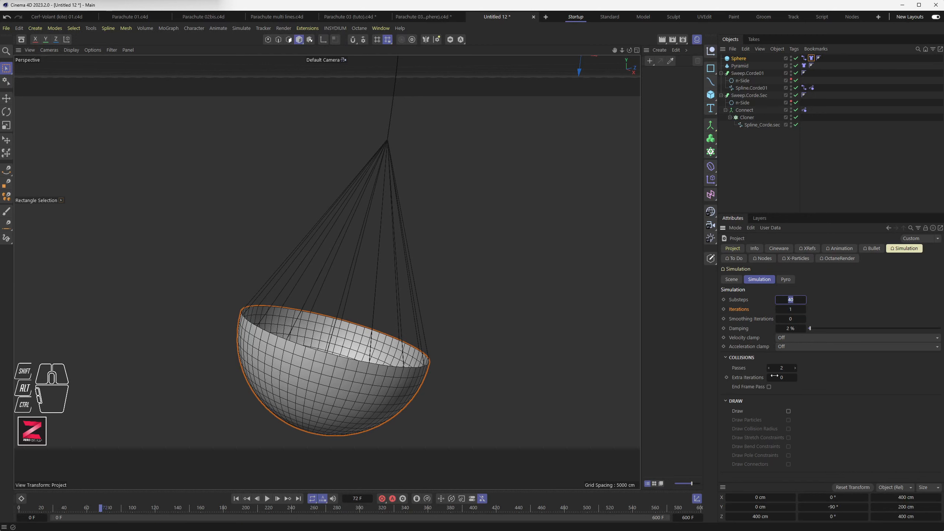
- Set the simulation Substeps to 35 and Iterations to 1, and bring the animation back to the first frame
text(35)
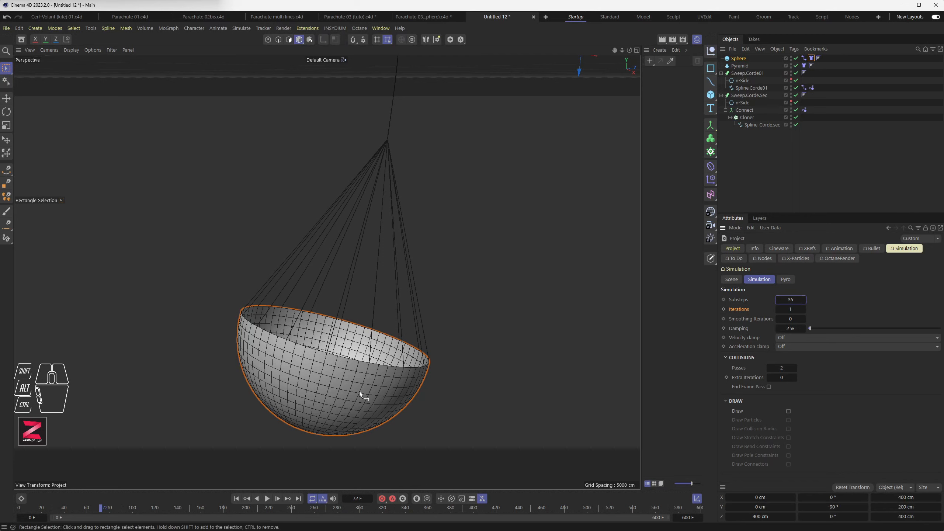
scroll(333, 432, down, 8)
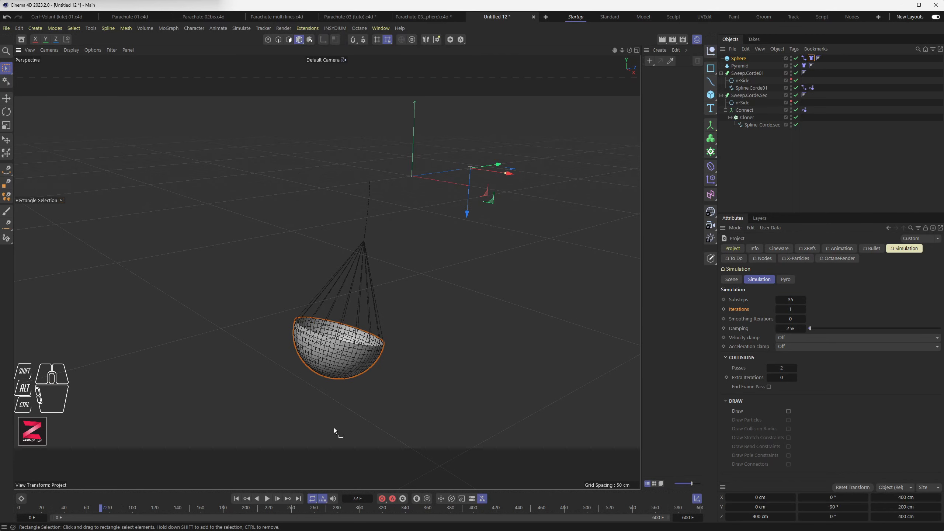
click(266, 499)
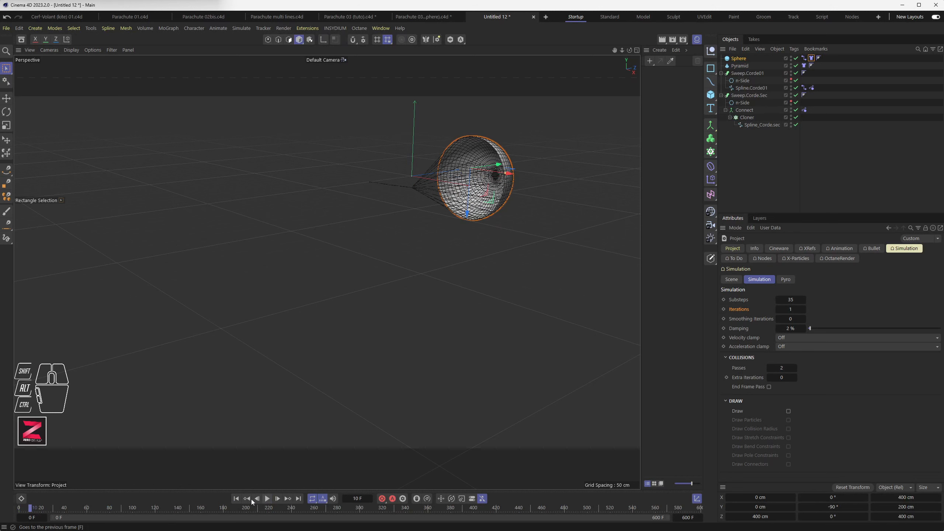
click(267, 498)
scroll(374, 276, down, 3)
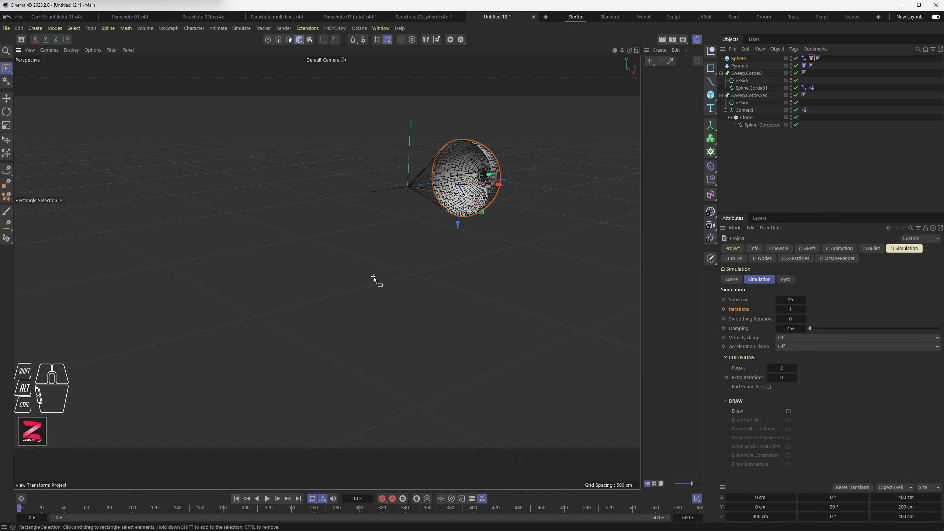
alt+middle_drag(411, 263, 385, 333)
alt+drag(385, 334, 386, 365)
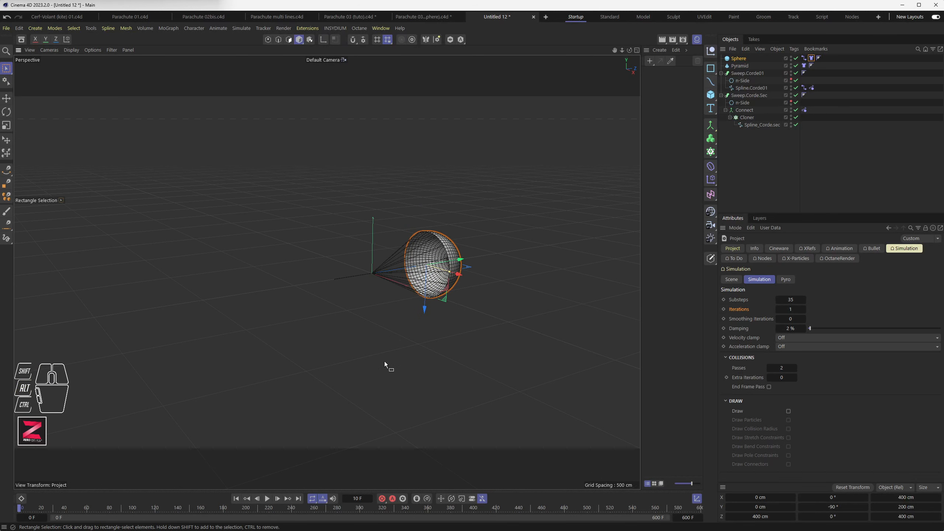
- Save the project in the Parachute folder as Parachute 04 (tuto).c4d
key(ctrl)
key(ctrl+s)
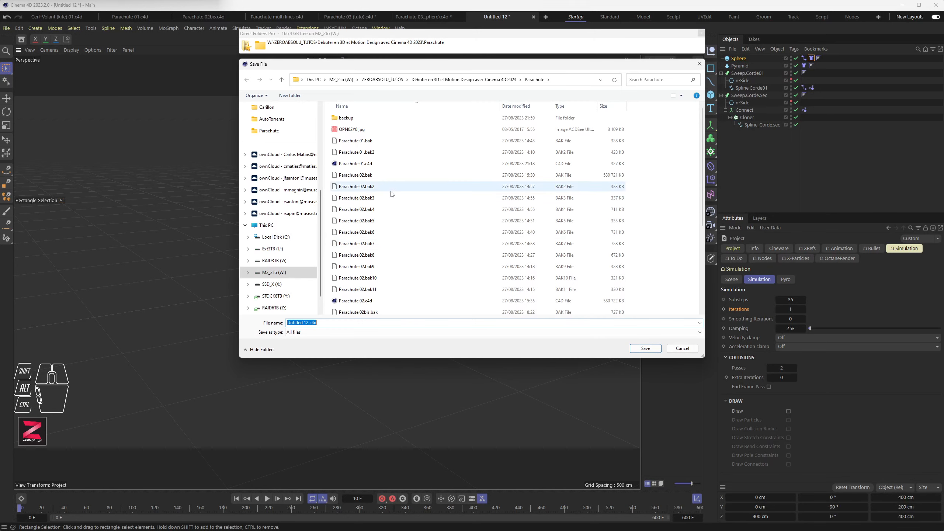
click(370, 289)
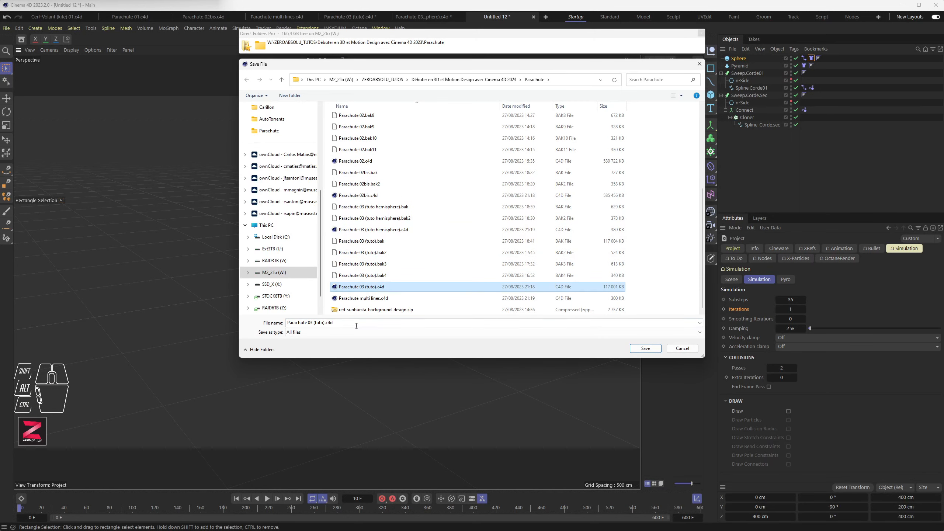
click(321, 323)
click(313, 323)
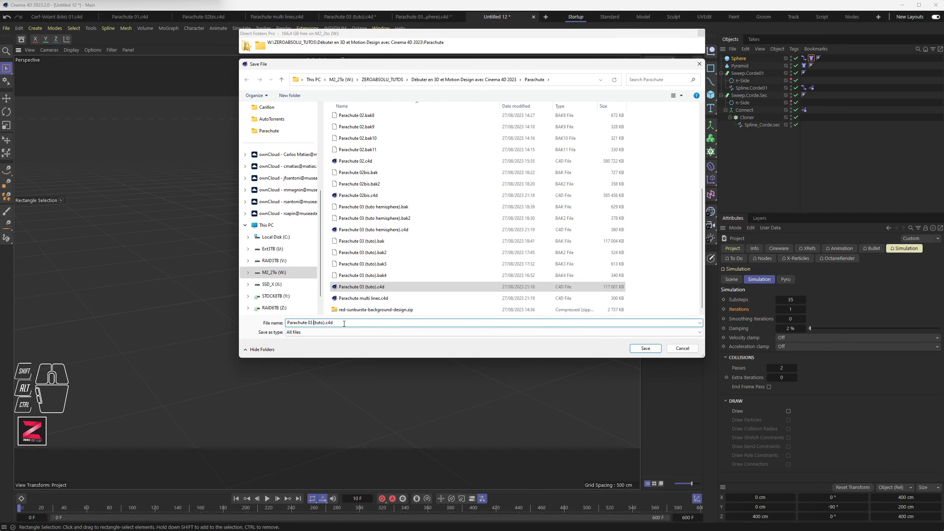
key(BackSpace)
text(4)
key(Return)
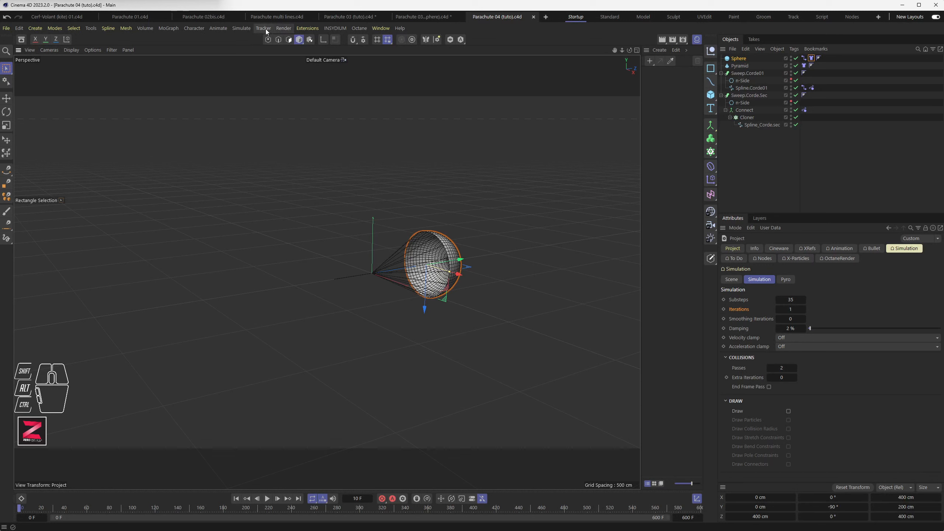
- Add a Wind force and move it along Z to about -677 cm, in front of the main cord's free end
click(249, 29)
mouse_move(250, 44)
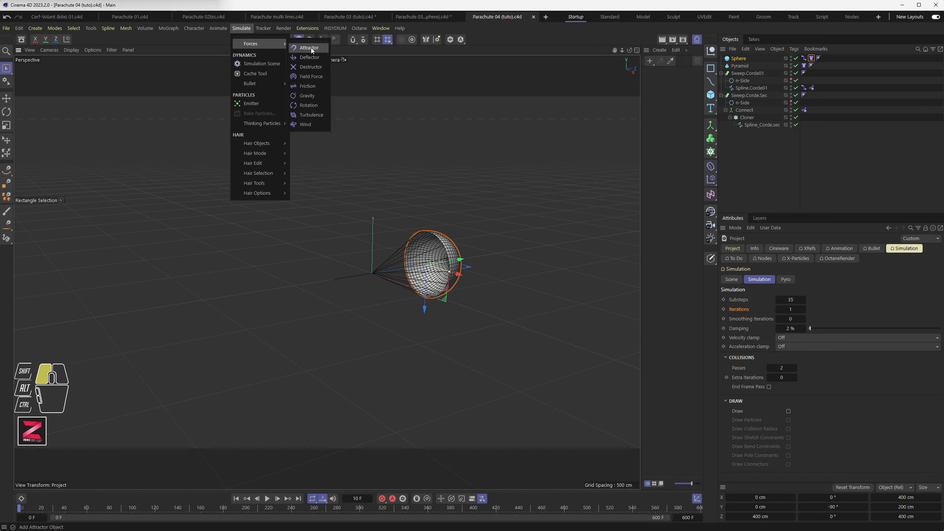
click(314, 124)
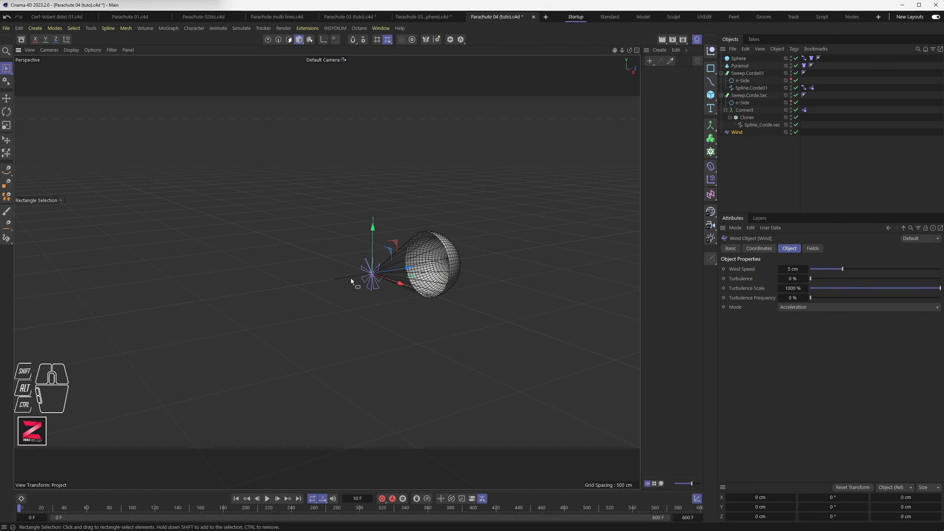
drag(409, 274, 270, 298)
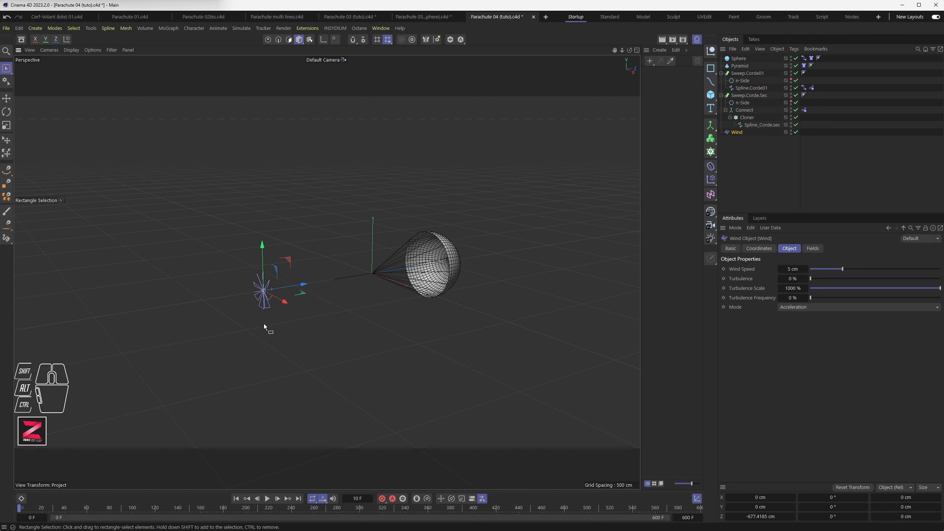
alt+drag(312, 317, 265, 313)
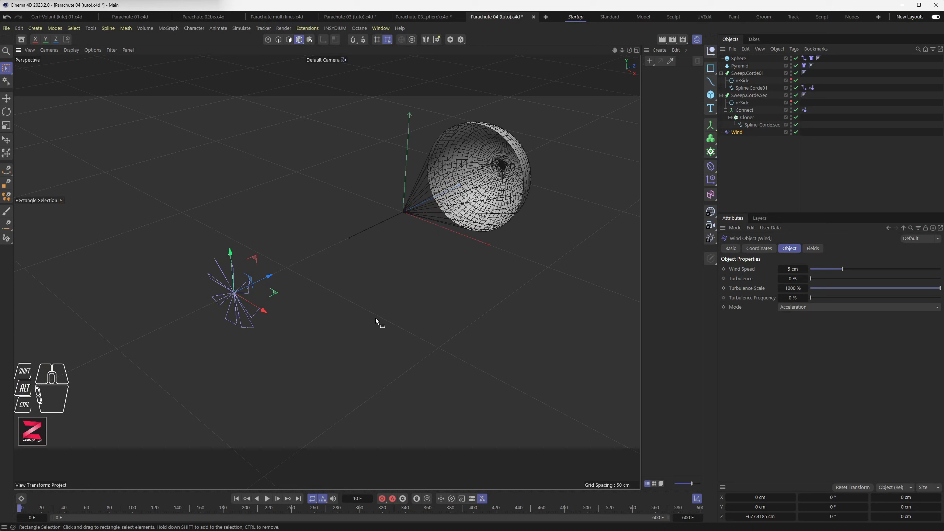
click(814, 248)
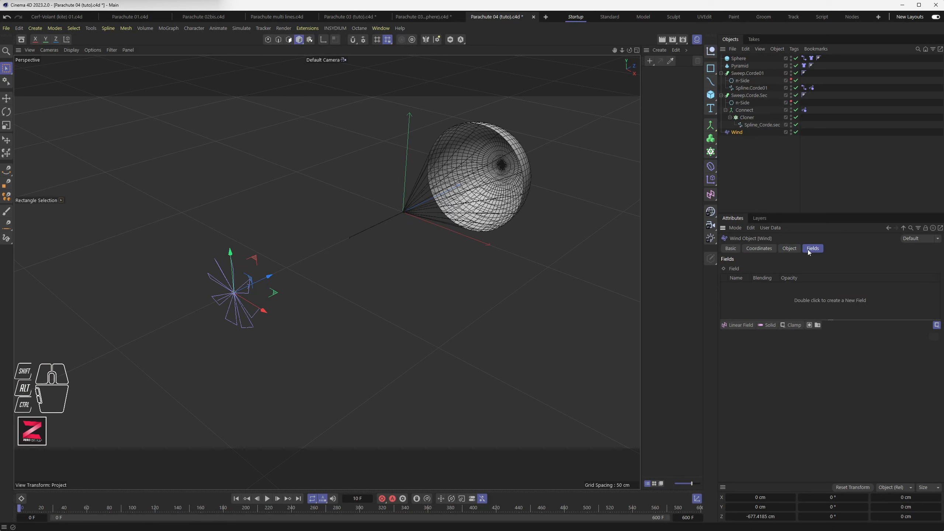
click(789, 248)
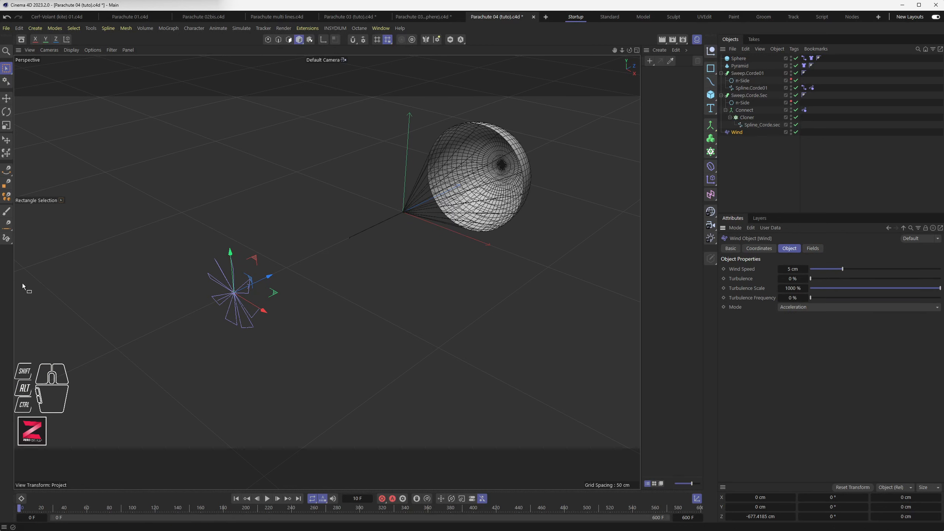
alt+drag(272, 349, 255, 348)
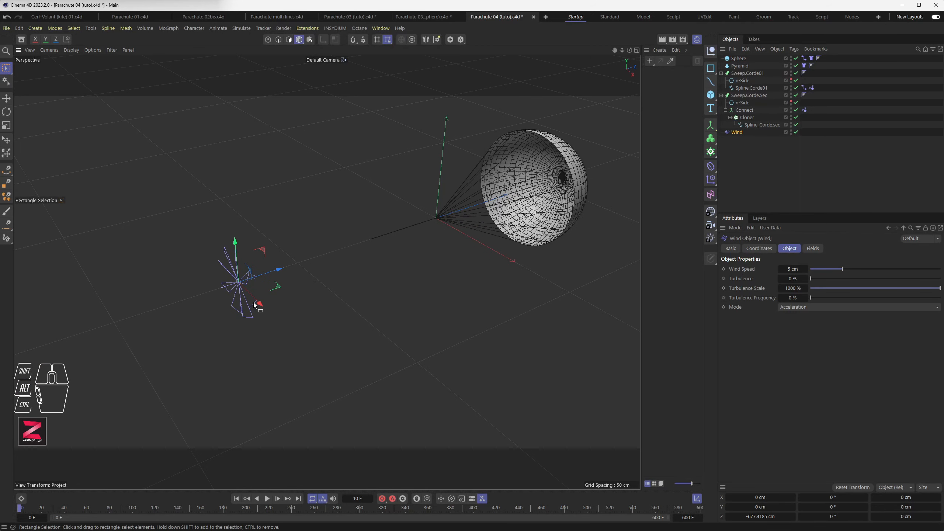
drag(255, 305, 249, 353)
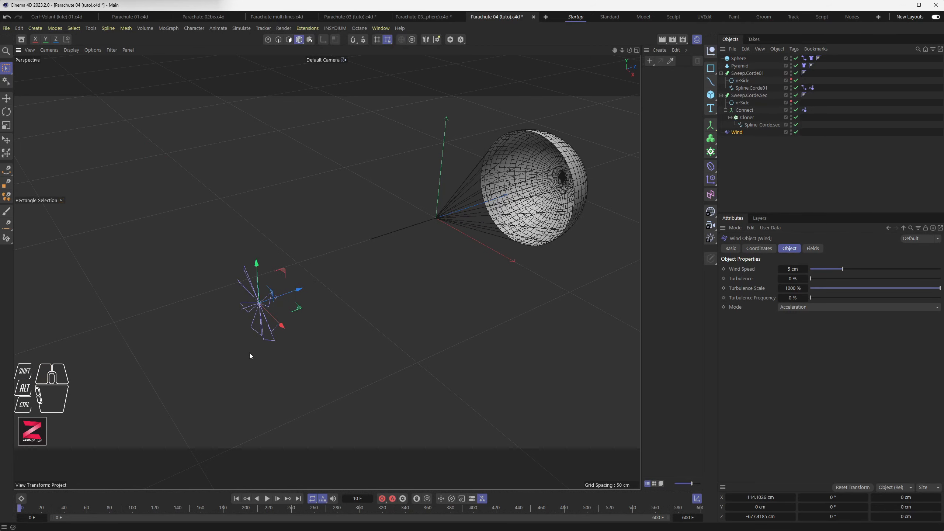
key(ctrl+z)
- Deselect the Wind object and examine from the side which way its direction arrow points relative to the parachute
scroll(280, 318, up, 3)
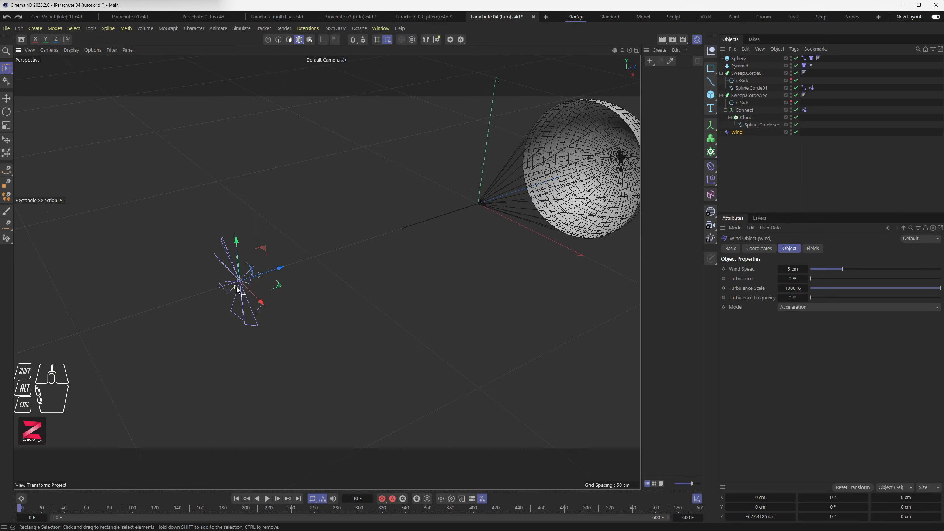
click(275, 207)
alt+drag(257, 296, 239, 320)
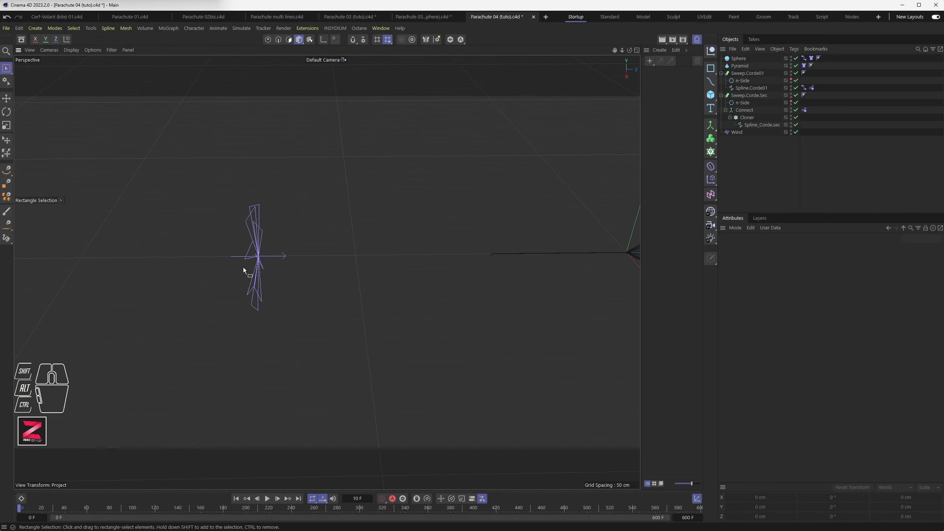
- Rotate the Wind object to a pitch of 90° so that its direction arrow points straight up
alt+drag(301, 257, 226, 293)
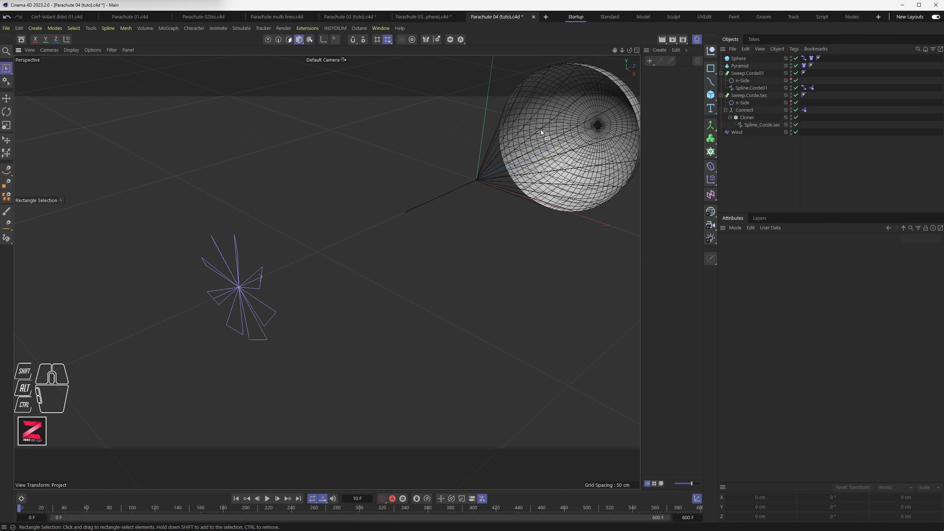
alt+drag(299, 299, 248, 274)
click(259, 284)
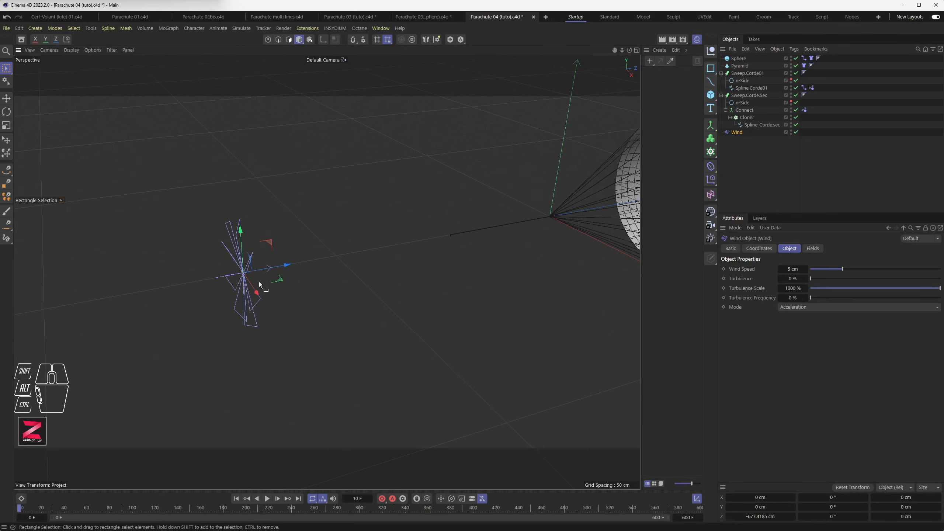
key(e)
key(r)
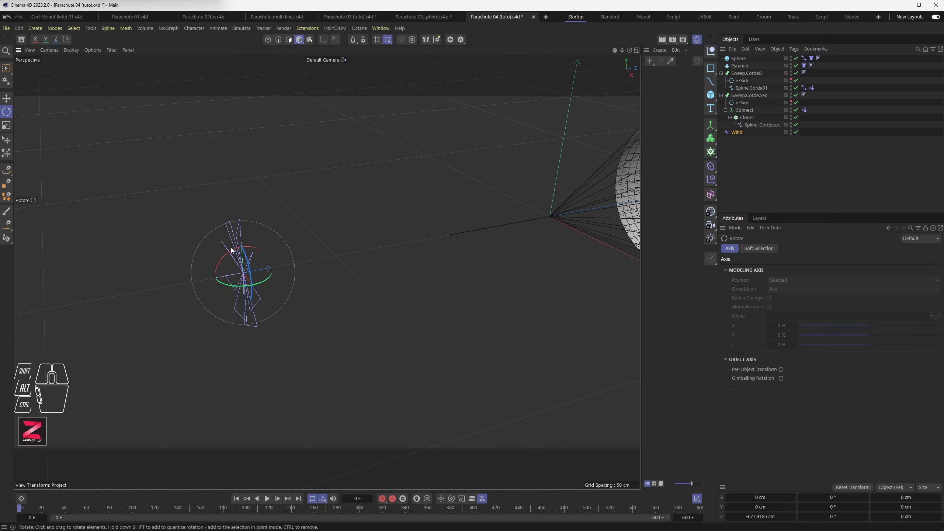
drag(232, 253, 186, 303)
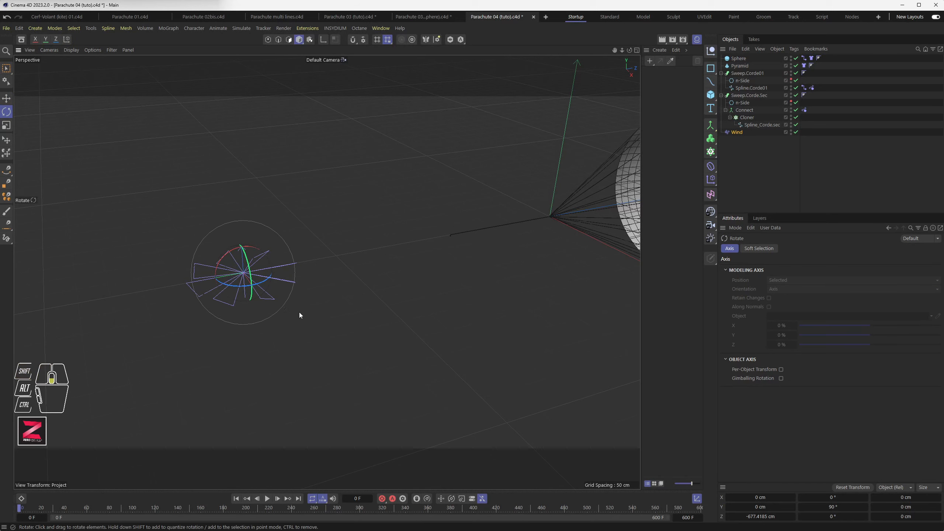
- Play the simulation to check how the parachute reacts to the upward wind, and return to the first frame
scroll(299, 315, down, 5)
alt+drag(337, 333, 311, 350)
click(268, 498)
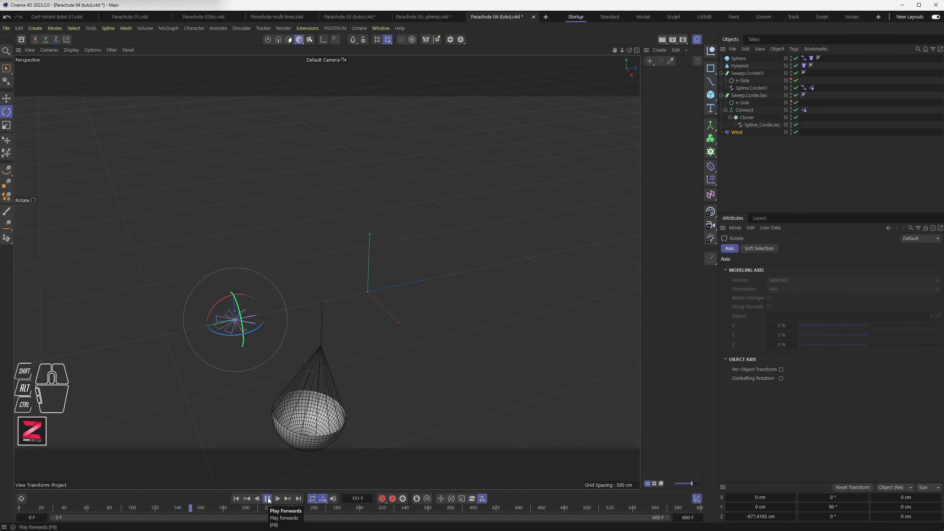
click(268, 498)
click(236, 500)
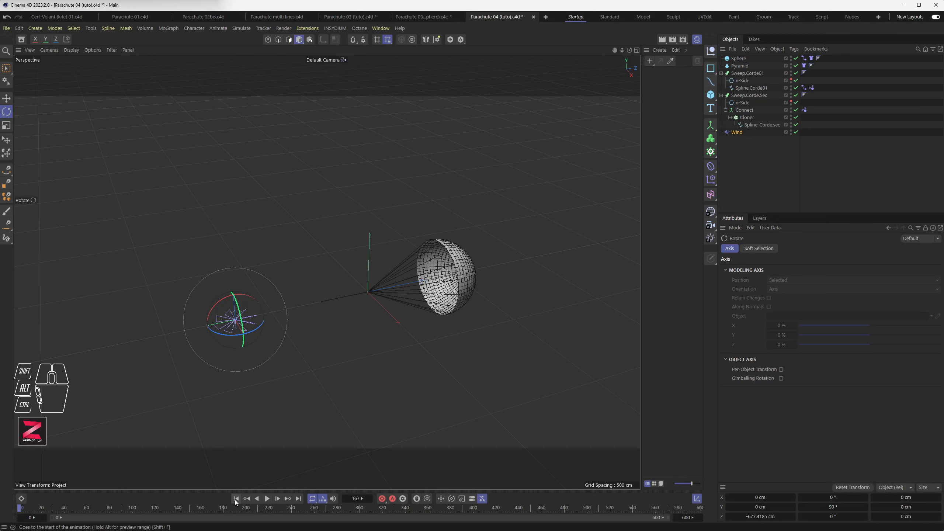
- Set the Wind object's Wind Speed to 1500 cm and play the simulation to test the lift
click(739, 133)
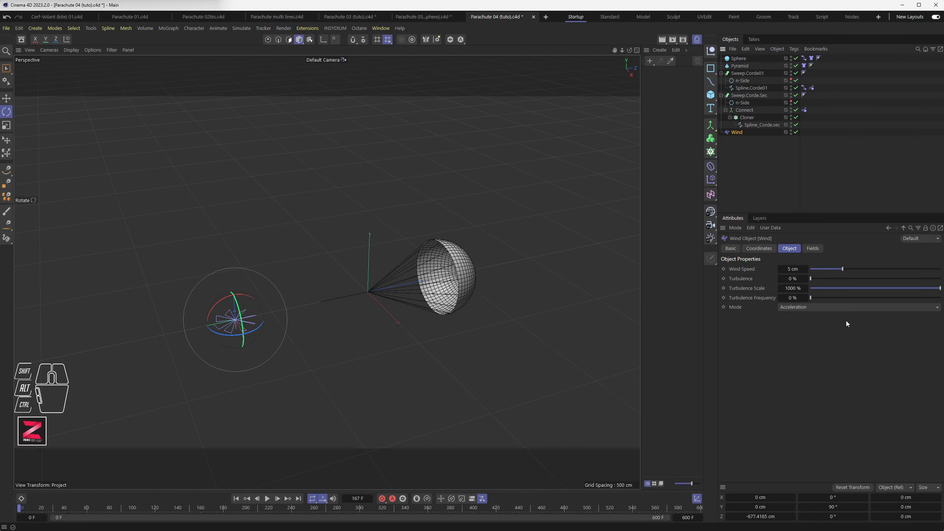
click(790, 268)
key(Return)
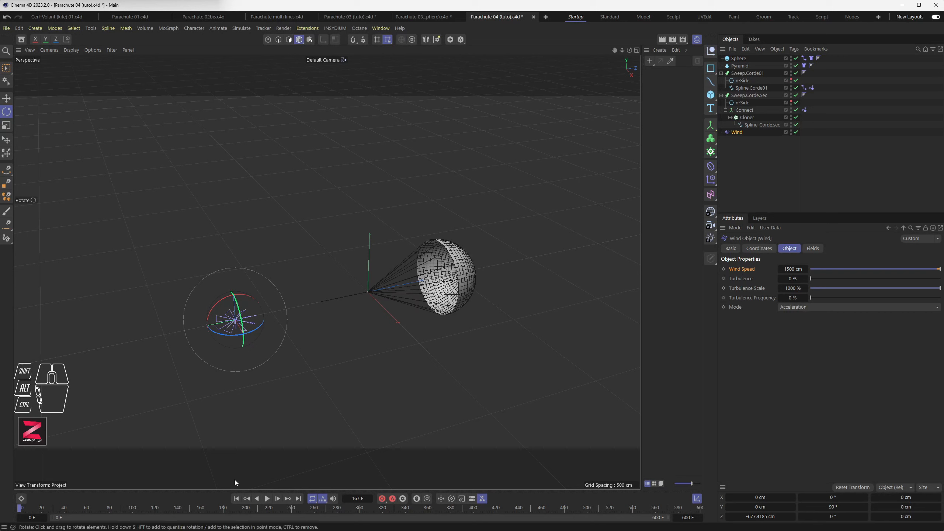
click(267, 498)
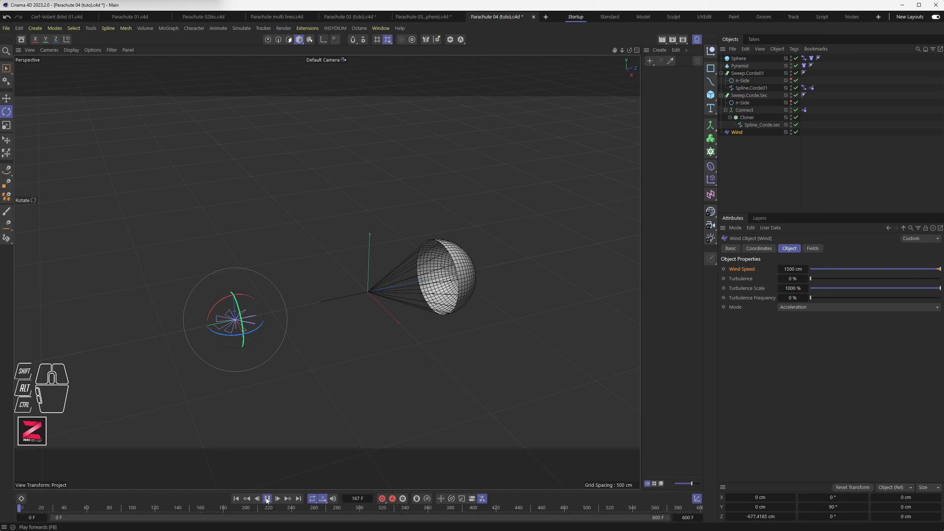
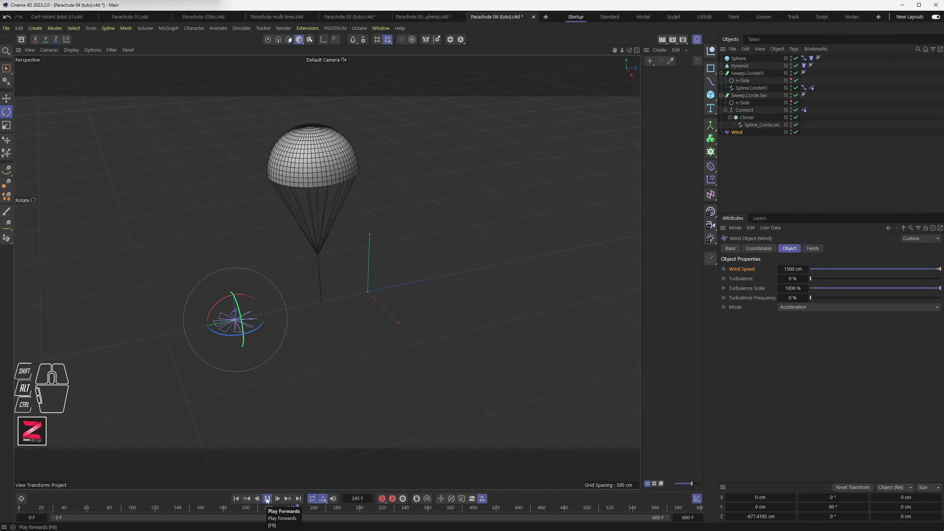
click(267, 498)
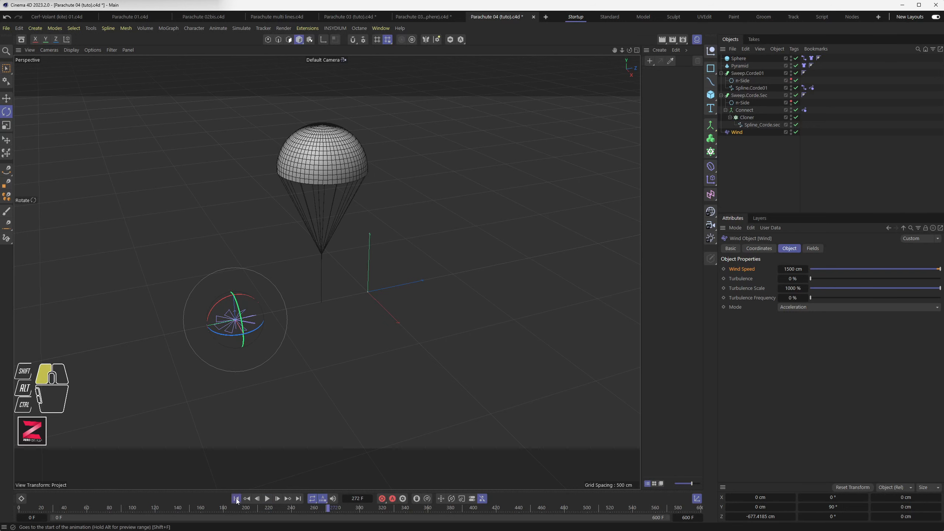
- Rename the hemisphere canopy object as Sphere.Para
scroll(461, 331, up, 5)
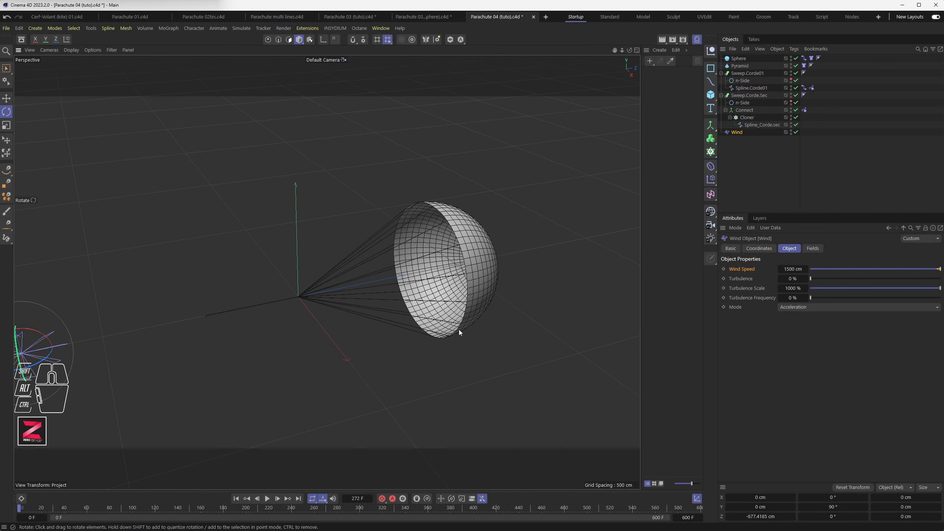
scroll(470, 316, up, 5)
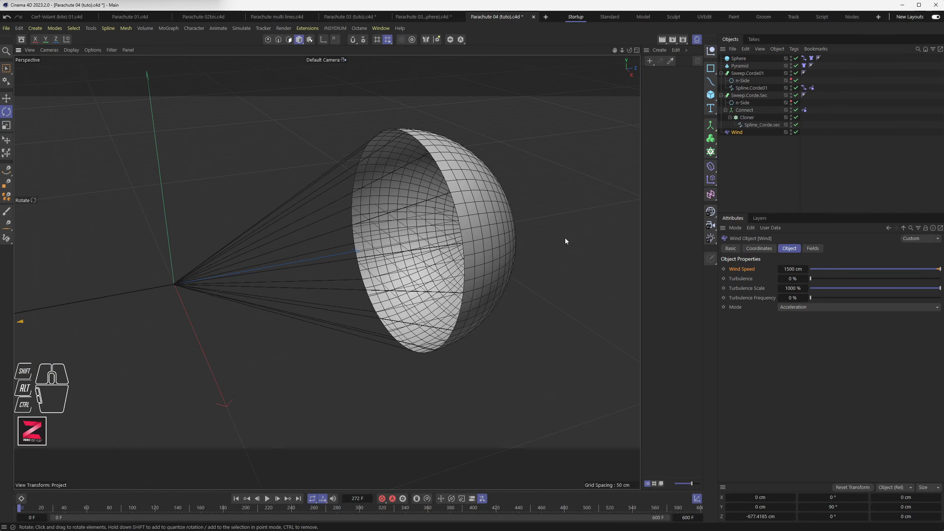
click(812, 59)
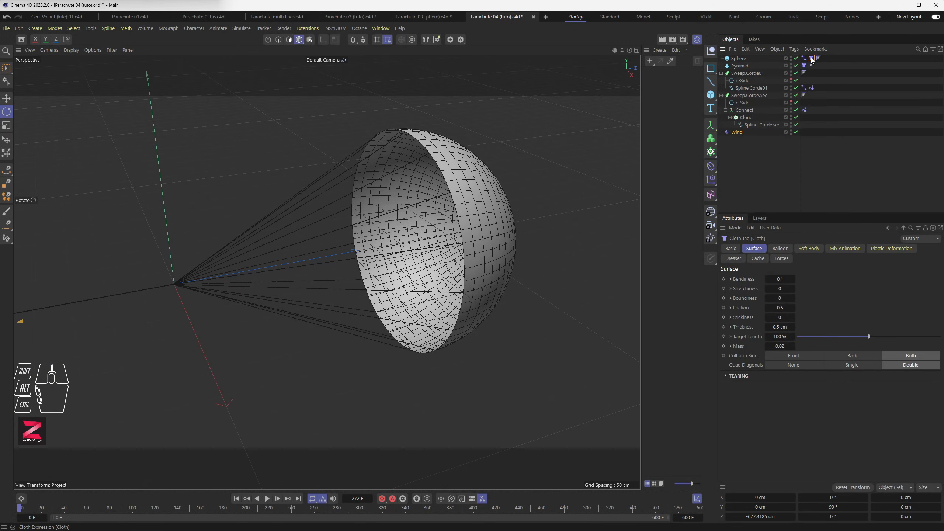
double_click(740, 60)
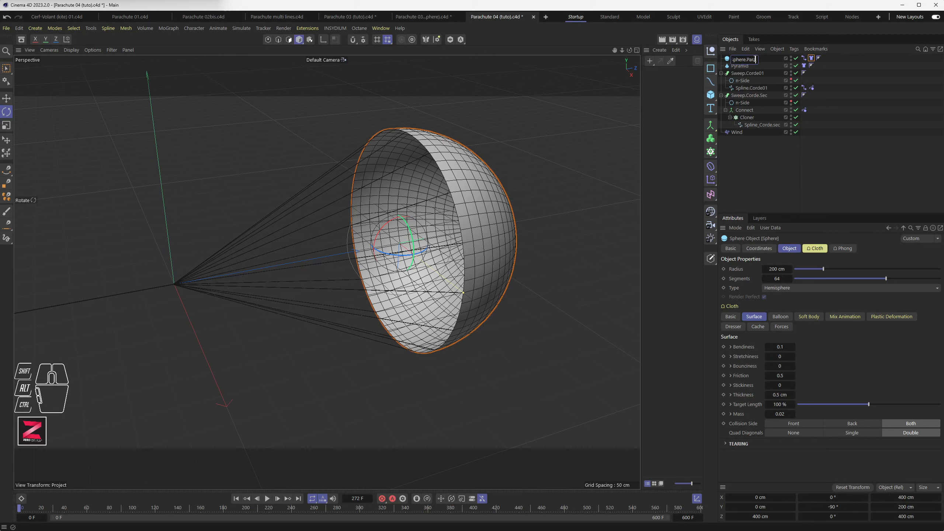
key(Return)
- Set the Stretchiness of the canopy's Cloth tag to 10 and play the simulation to test it
click(811, 58)
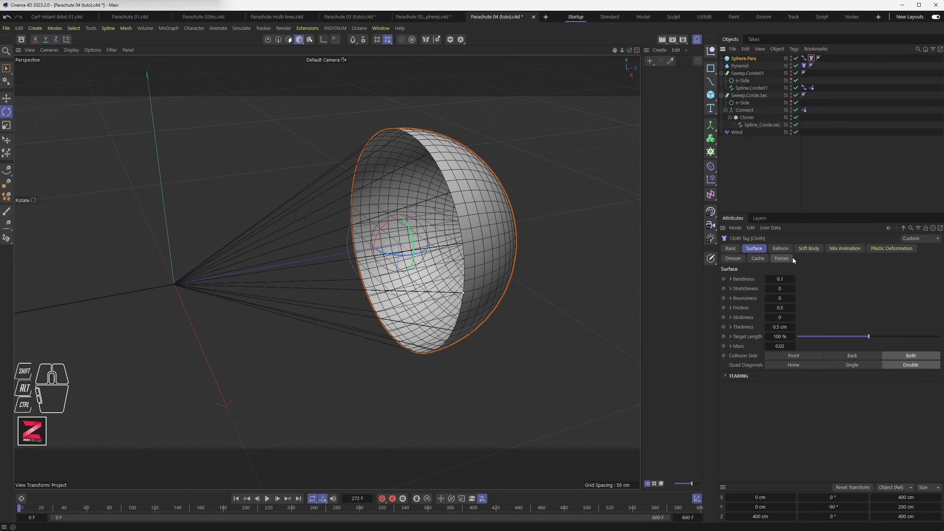
click(757, 250)
text(10)
scroll(340, 290, down, 6)
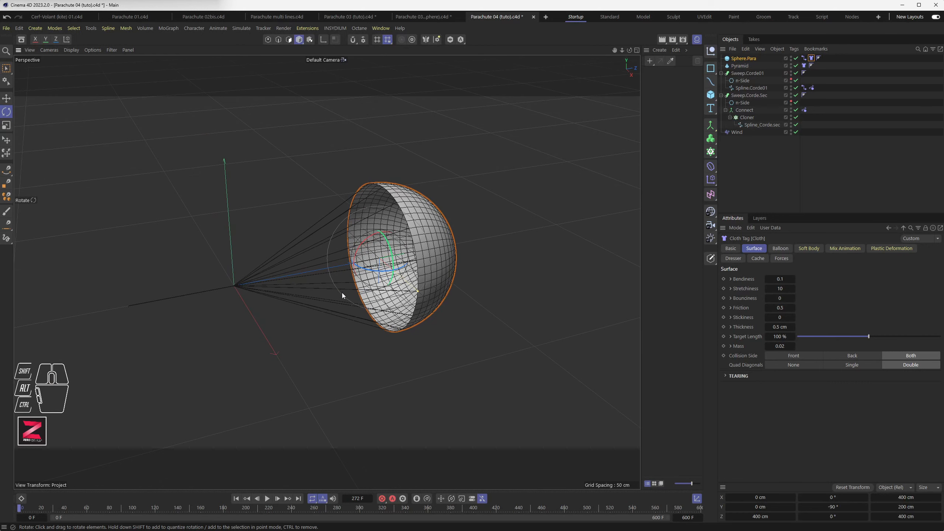
alt+middle_drag(342, 293, 327, 248)
alt+scroll(342, 293, down, 4)
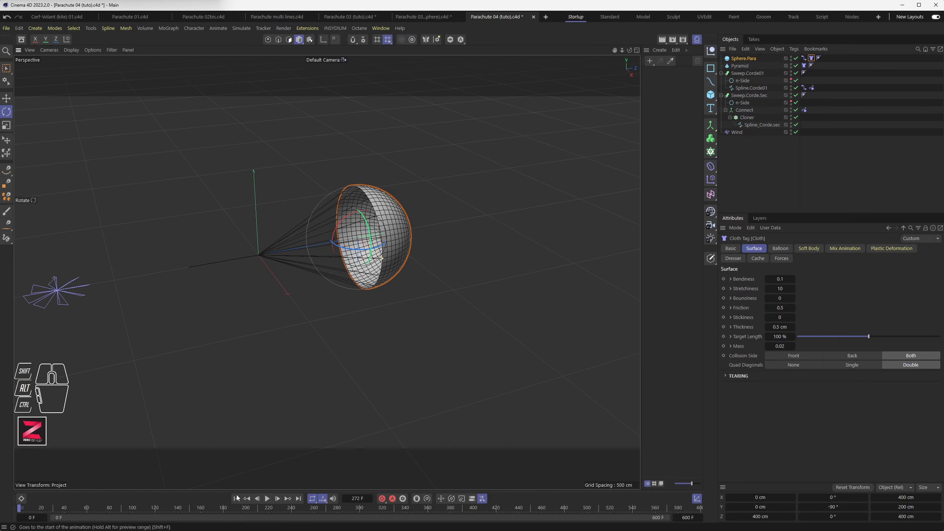
click(267, 498)
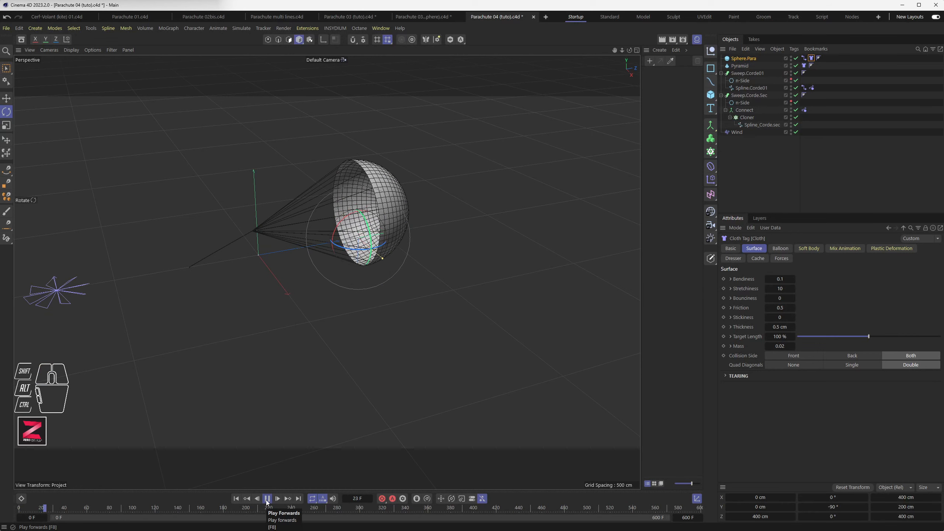
click(267, 499)
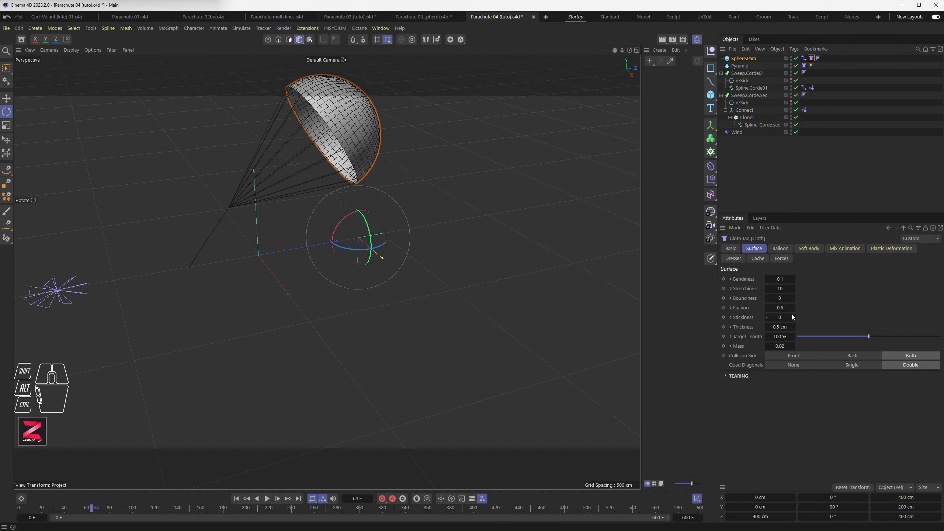
- Set the canopy cloth's Stretchiness to 50, play the simulation from the side, and return to the first frame
text(50)
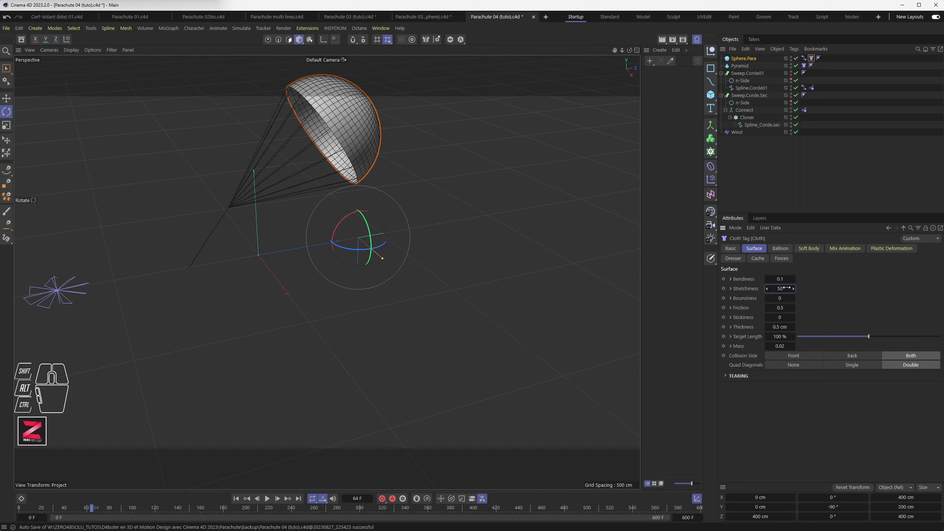
click(268, 499)
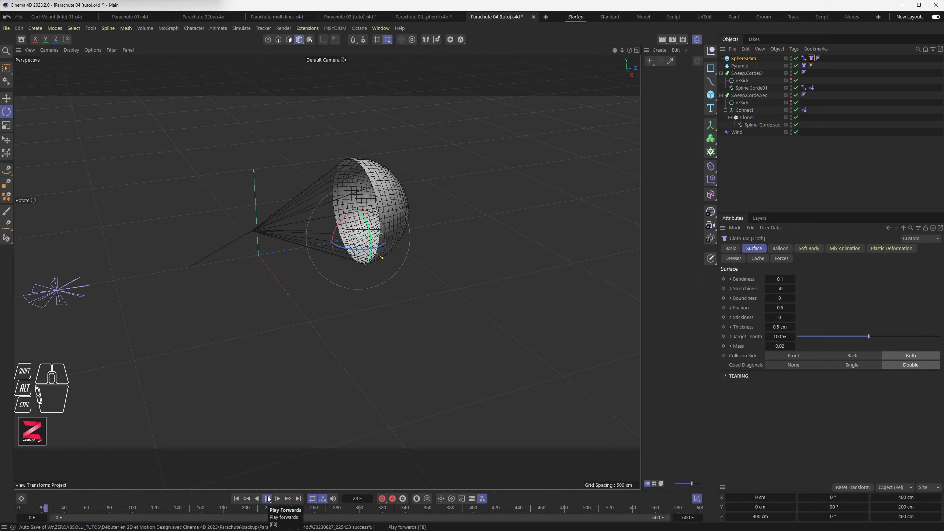
alt+drag(291, 268, 298, 323)
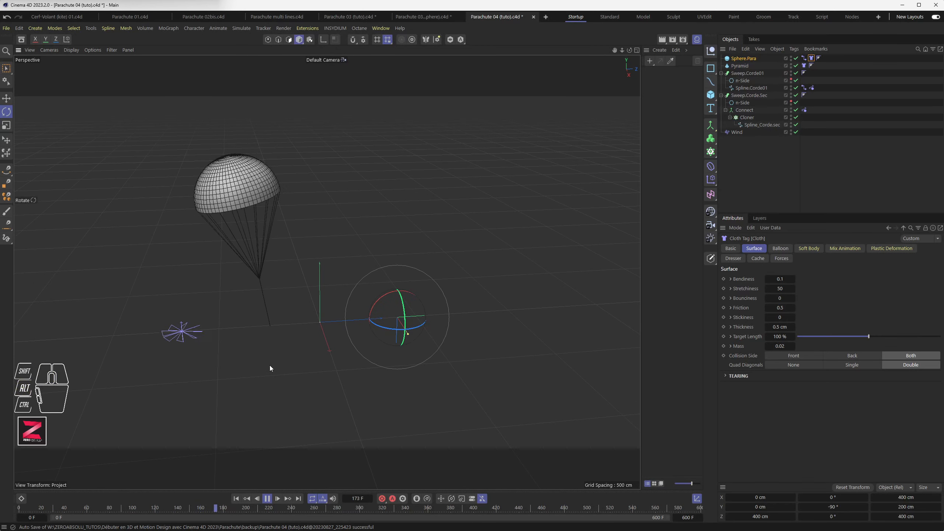
click(267, 499)
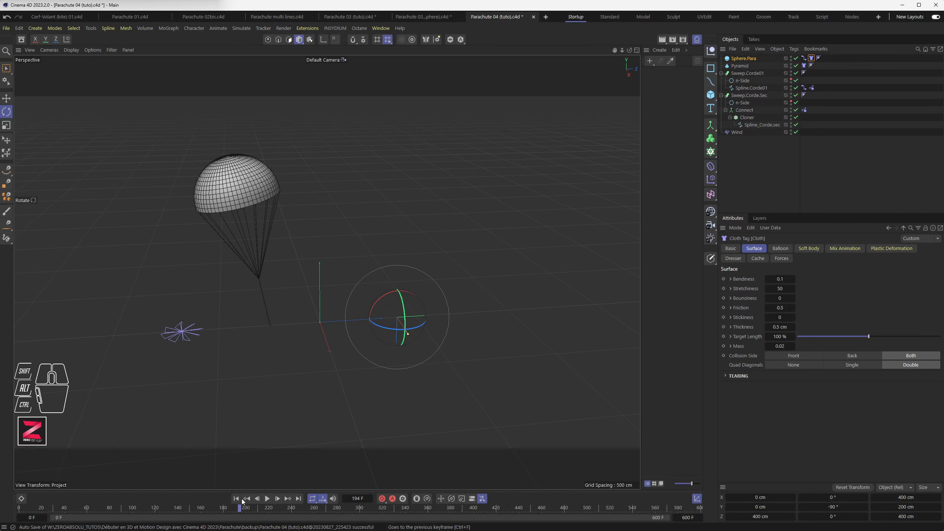
click(267, 499)
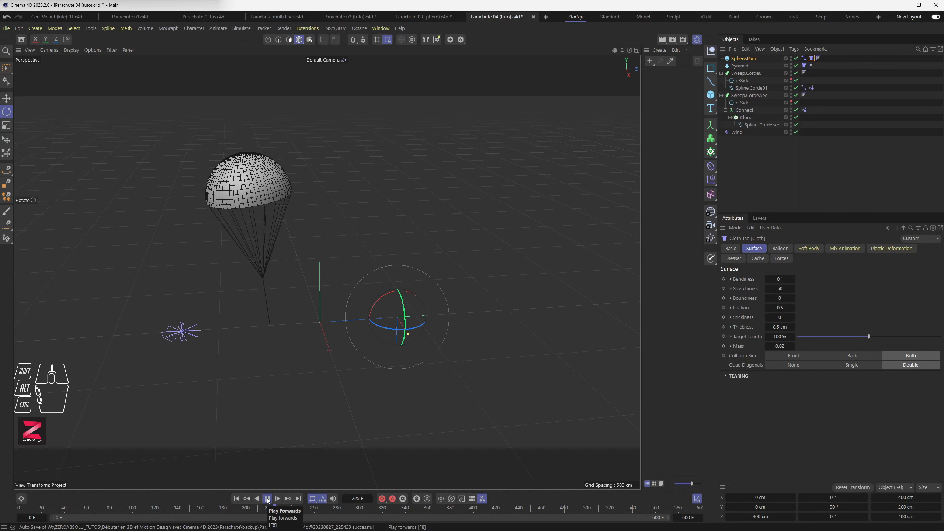
click(236, 498)
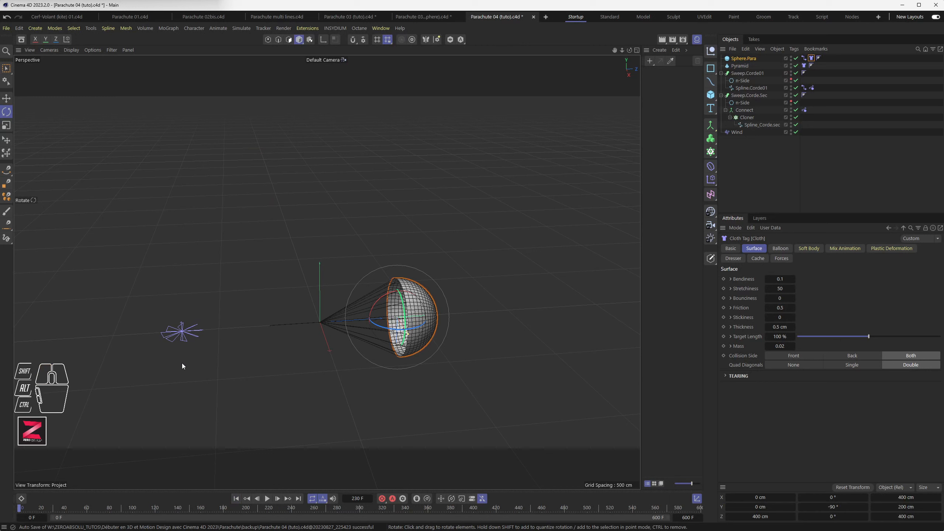
- Rotate the Wind object to a pitch of 45° and set a keyframe on R.P at frame 0
click(184, 330)
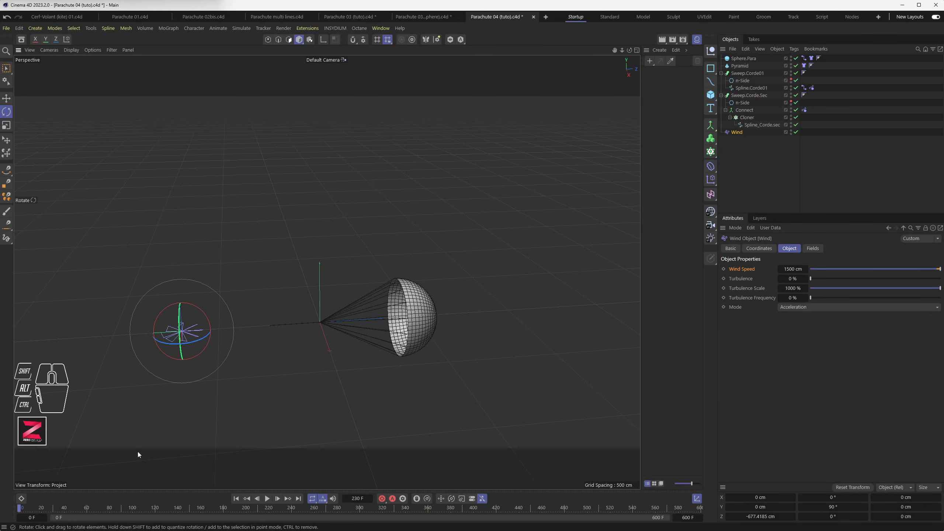
alt+drag(181, 354, 215, 343)
scroll(198, 328, up, 5)
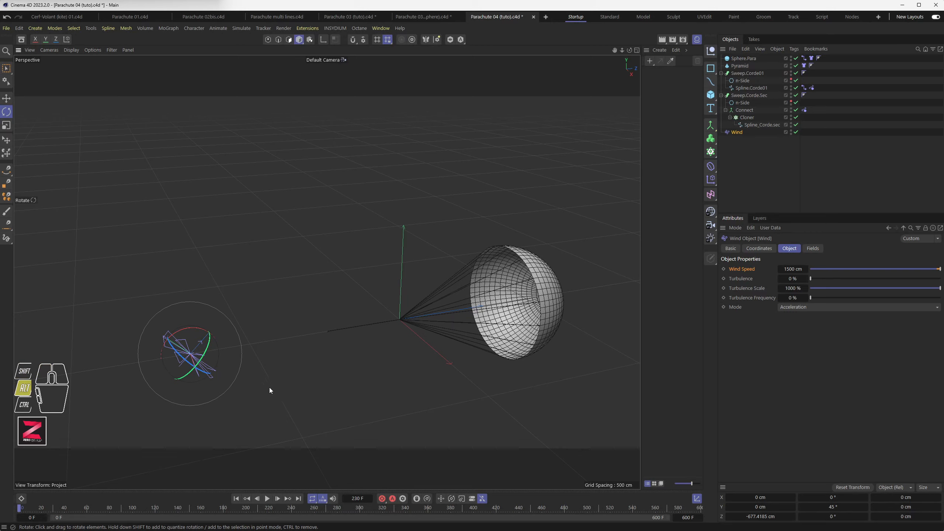
mouse_move(270, 387)
alt+mouse_down()
mouse_move(250, 352)
mouse_move(286, 372)
mouse_move(275, 374)
alt+mouse_up()
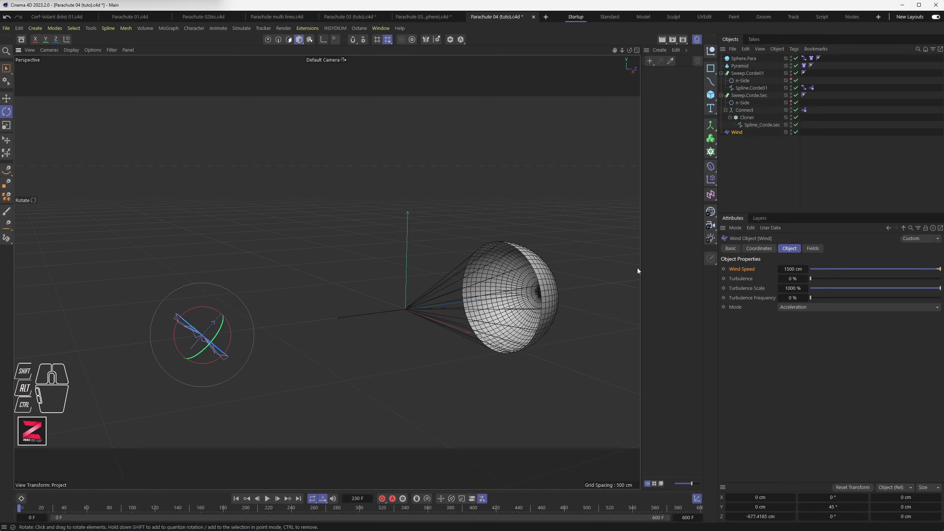
click(760, 249)
click(779, 290)
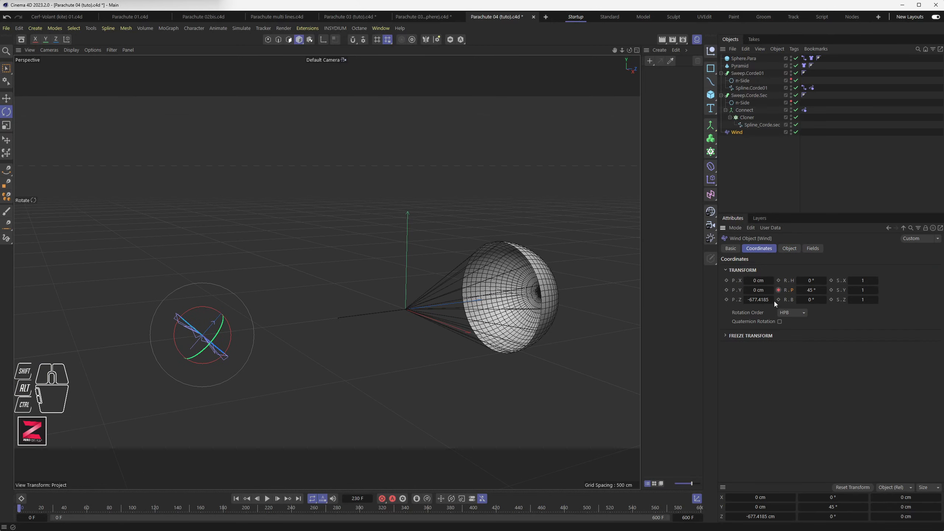
- At frame 60, set the Wind object's R.P to 90° and record a keyframe for it
click(85, 508)
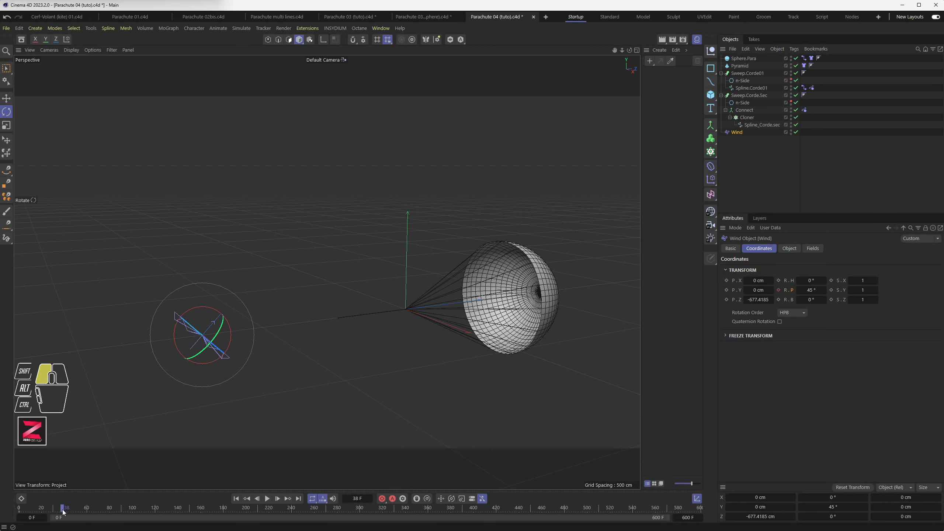
drag(87, 514, 88, 514)
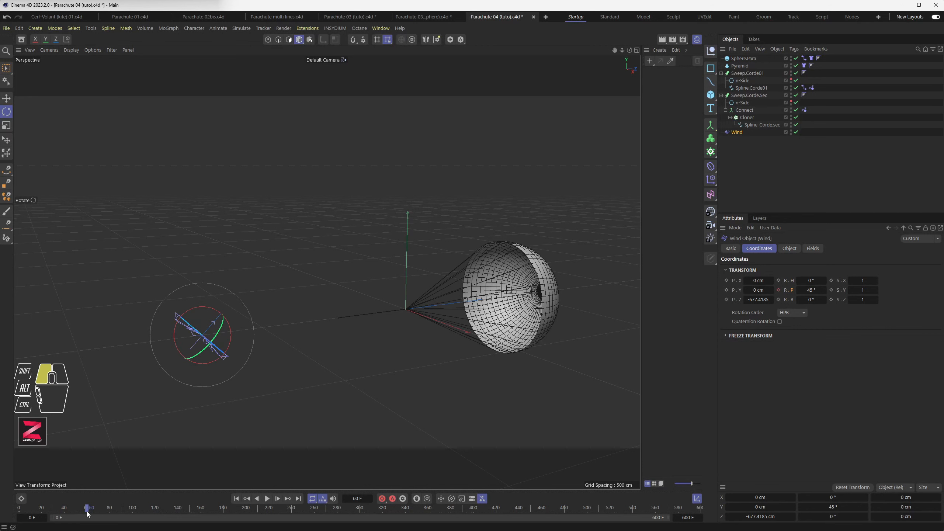
alt+drag(199, 307, 215, 350)
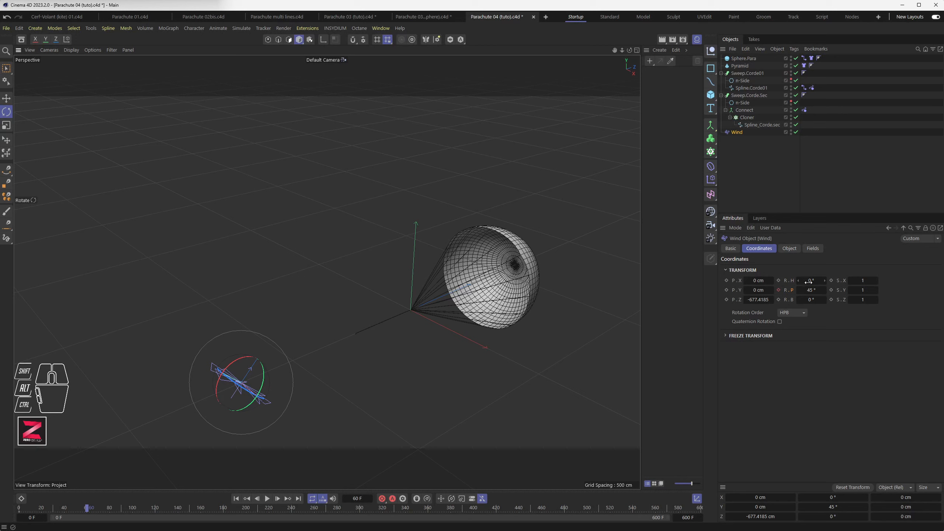
text(90)
key(Return)
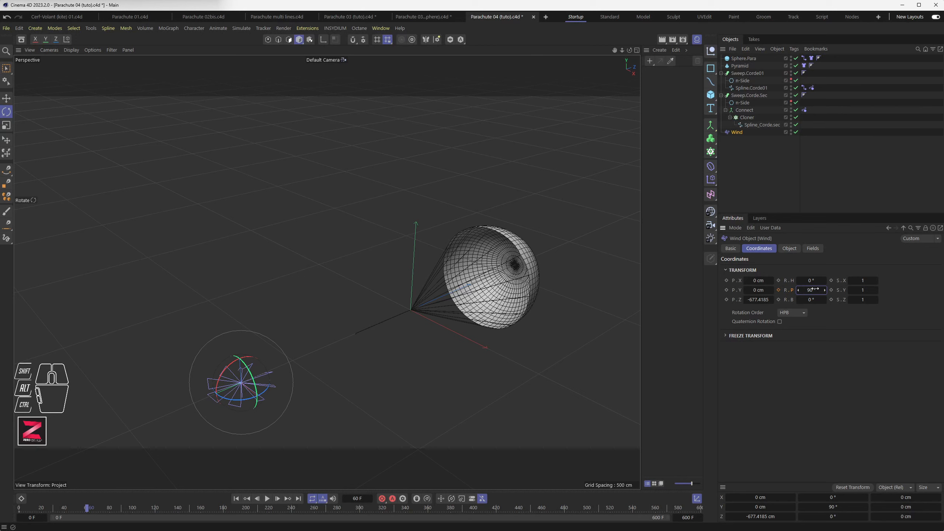
click(779, 291)
alt+drag(347, 434, 332, 399)
alt+scroll(333, 398, down, 2)
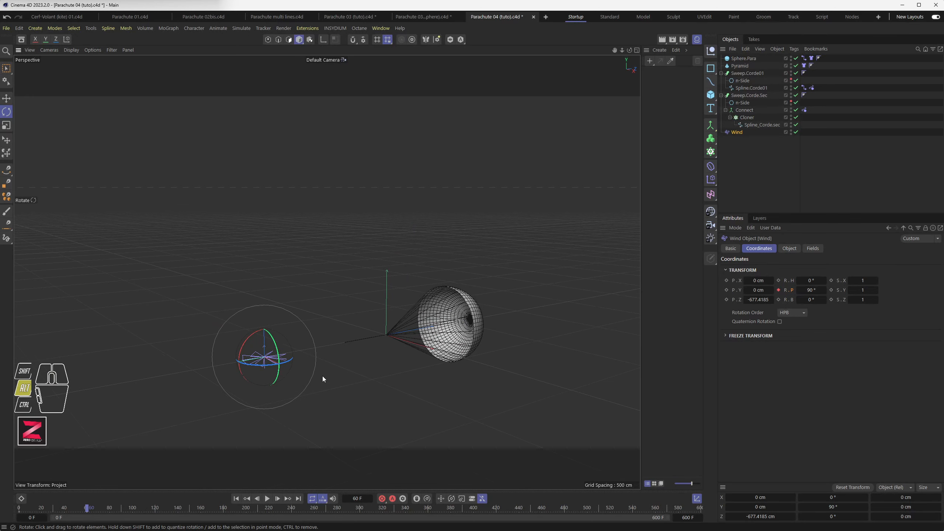
- Play the simulation from the first frame to check the canopy's motion with the animated wind direction, and stop it
alt+middle_drag(322, 376, 283, 362)
click(236, 498)
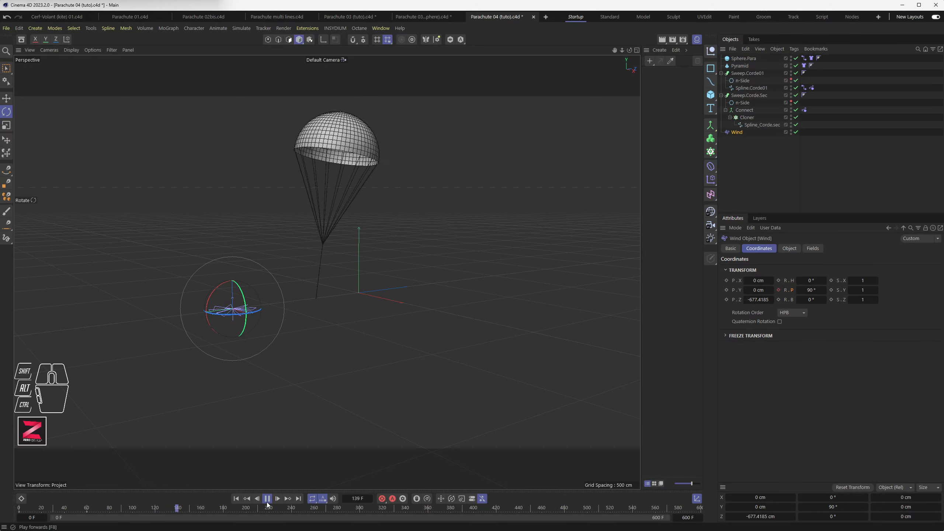
alt+middle_drag(310, 362, 234, 410)
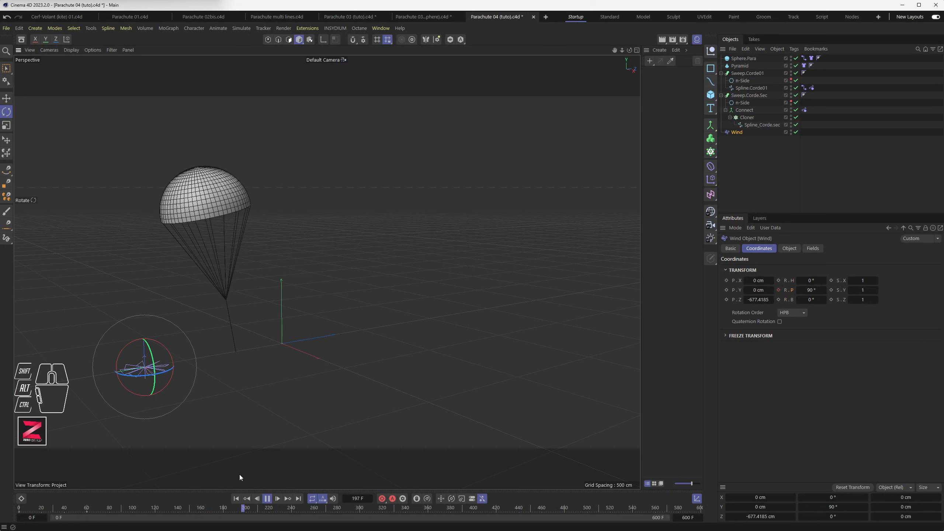
click(267, 499)
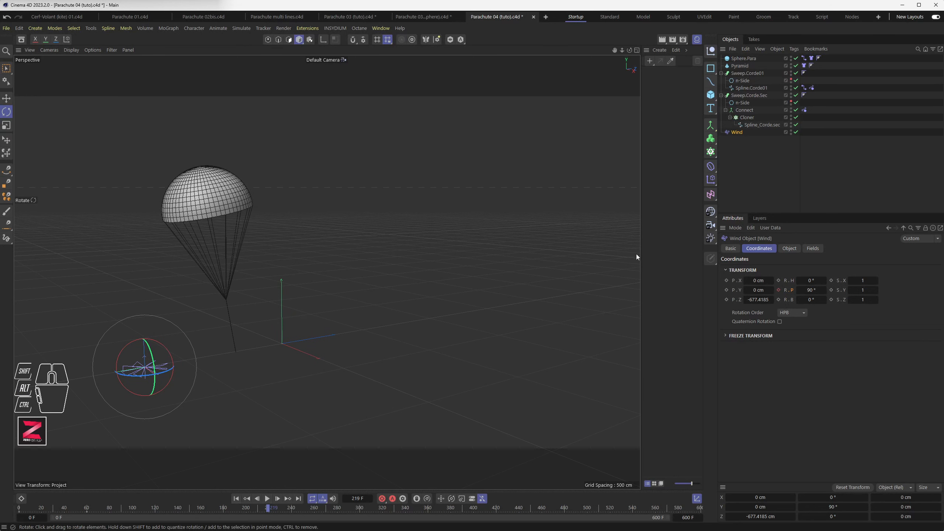
- Set the Bendiness of the canopy's Cloth tag to 5, replay the simulation to test it, and return to the first frame
click(812, 59)
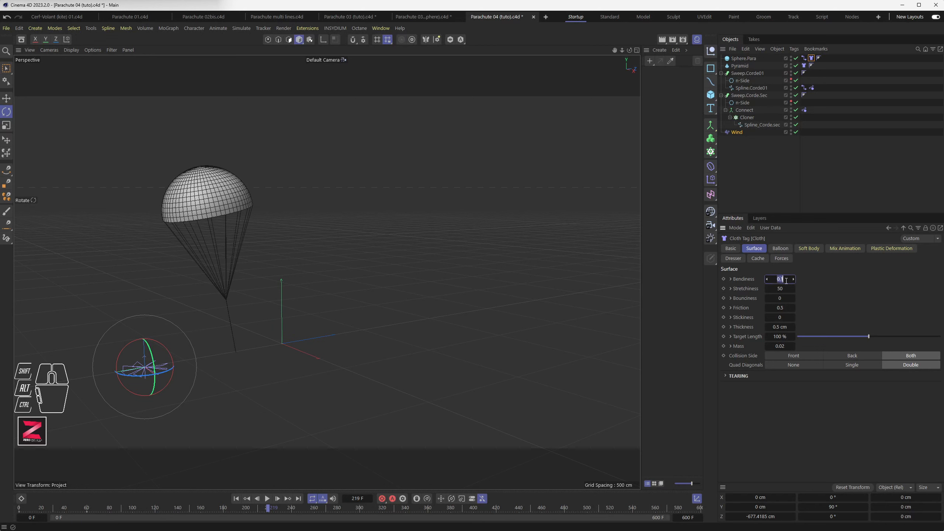
text(5)
click(236, 499)
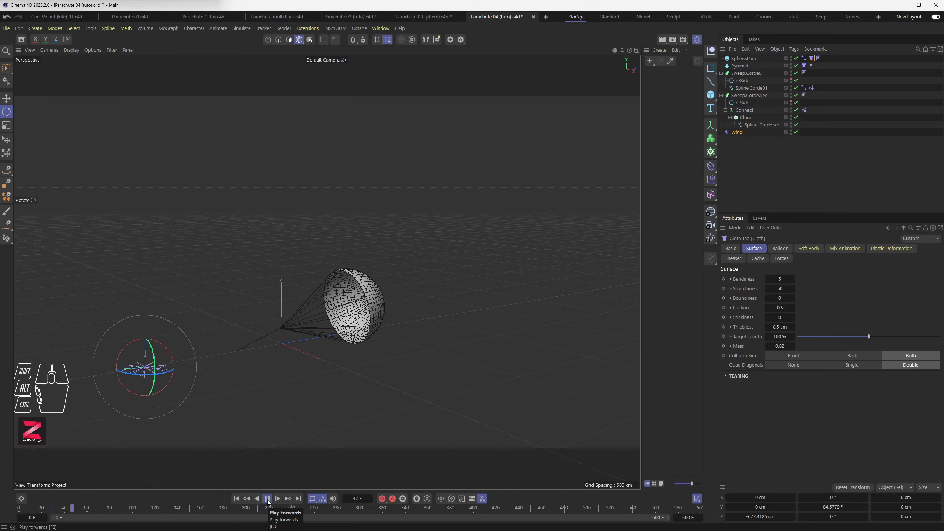
click(239, 499)
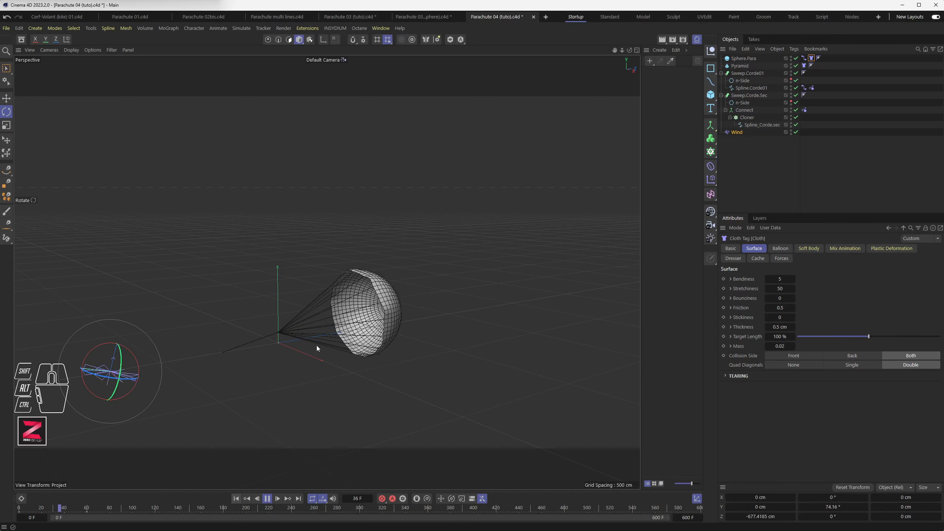
click(237, 499)
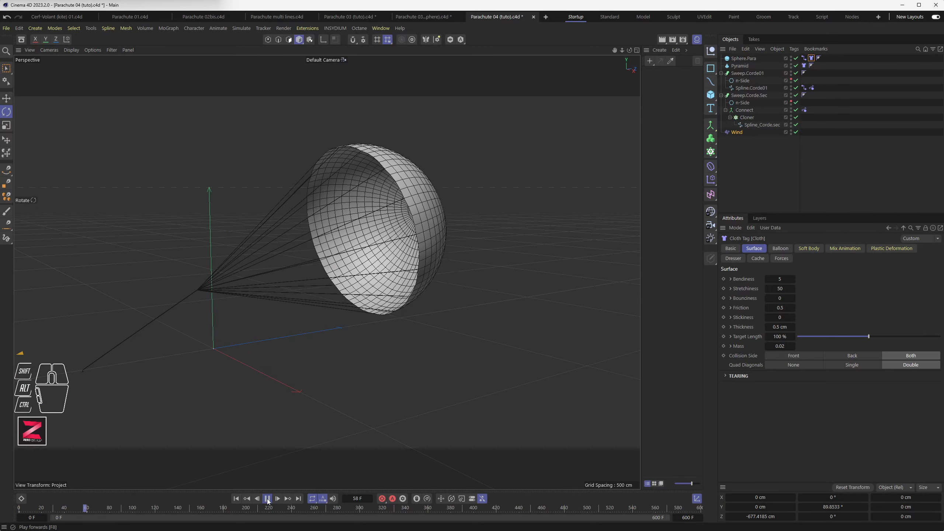
alt+drag(278, 375, 232, 353)
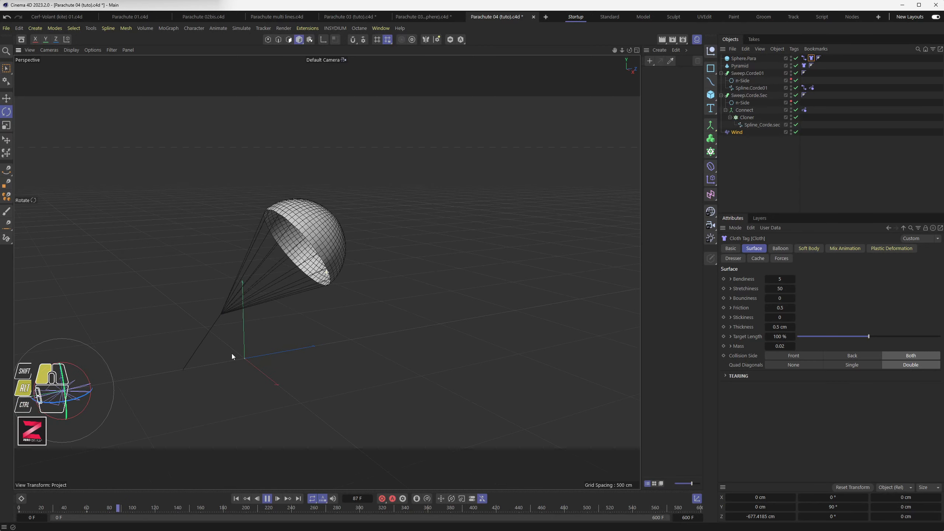
click(269, 497)
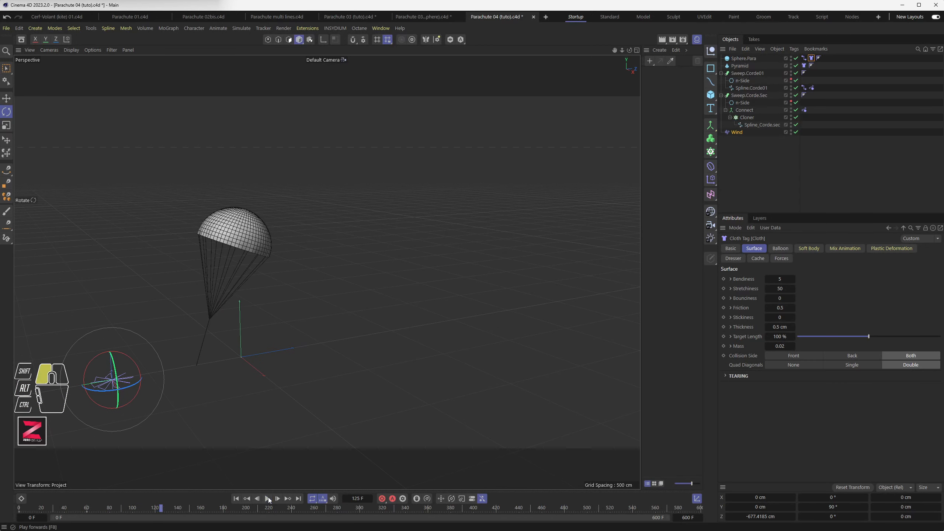
click(236, 499)
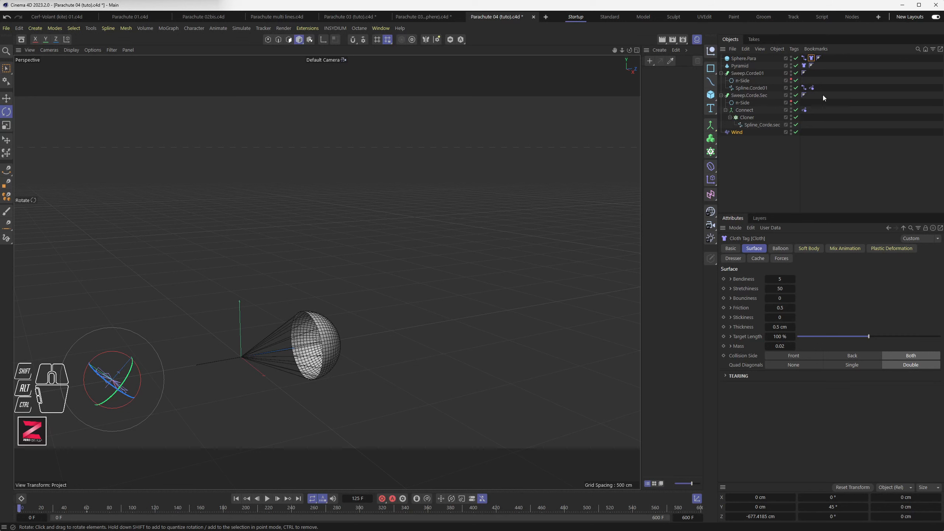
- Set the Segments of the Sphere.Para hemisphere to 128, test the simulation, and return to the first frame
click(744, 59)
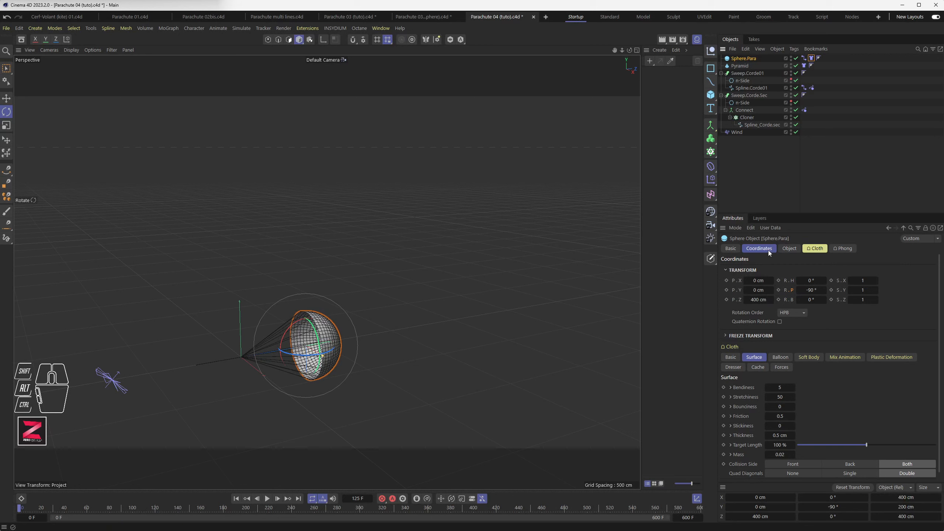
click(787, 248)
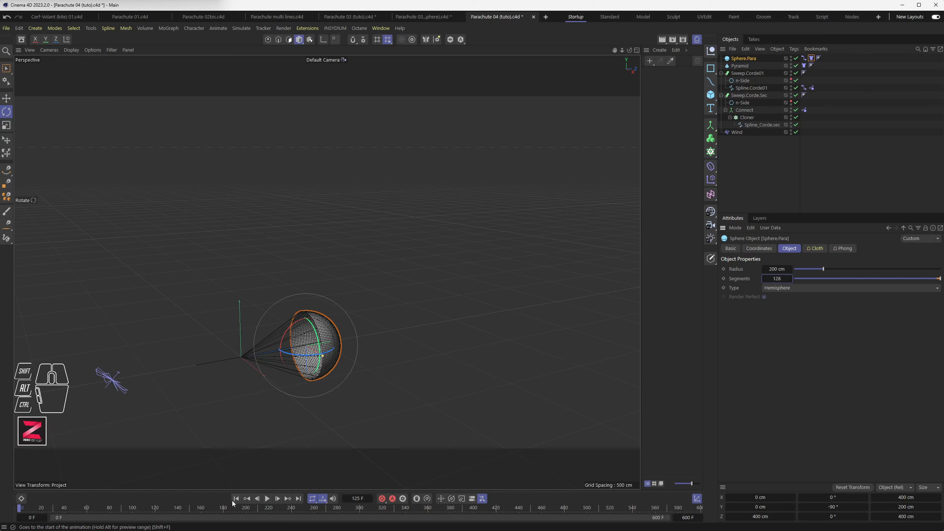
click(267, 499)
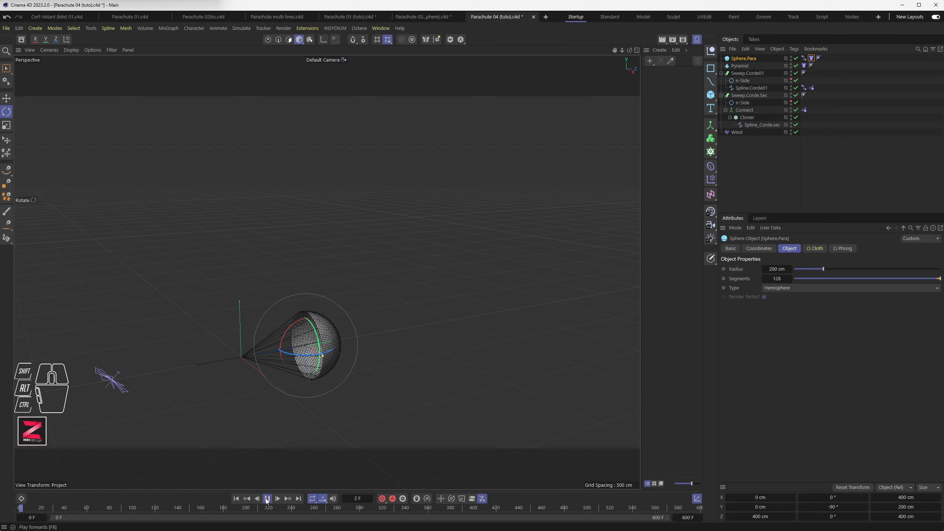
click(267, 499)
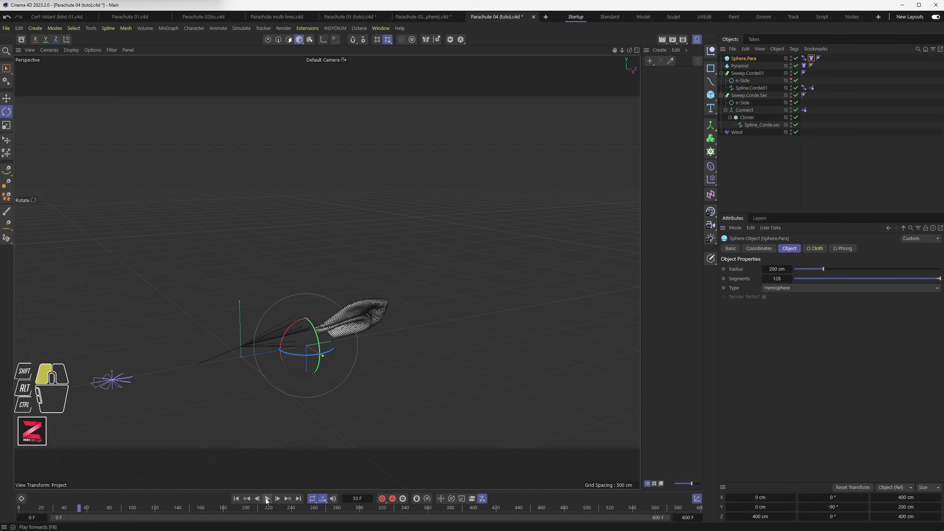
click(237, 499)
- Refresh the cord connections in the canopy's Connector tag by switching Update Live off and on again
scroll(316, 340, up, 8)
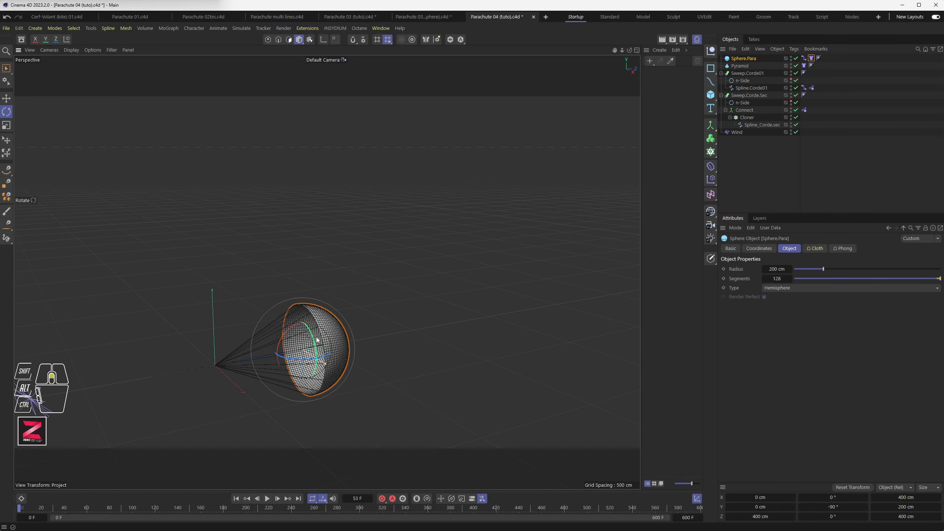
alt+drag(267, 350, 276, 348)
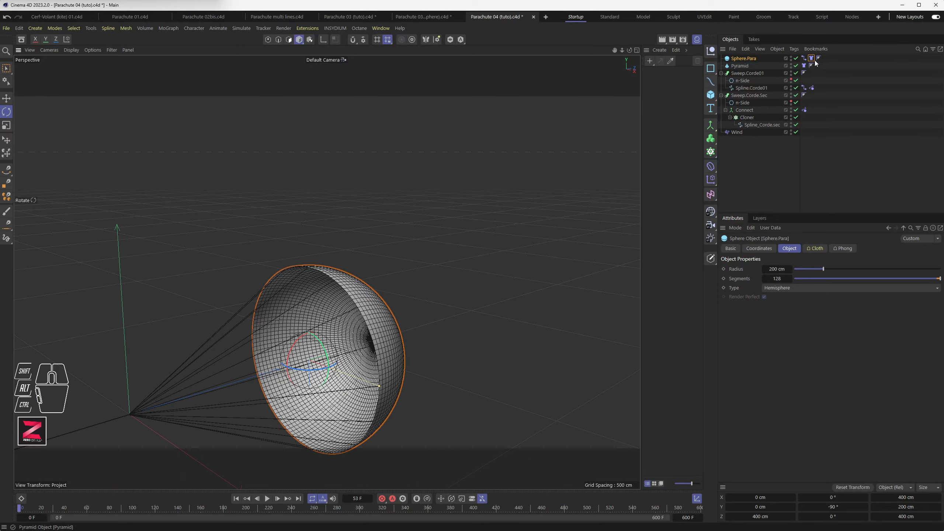
click(803, 58)
mouse_move(349, 261)
alt+mouse_down()
mouse_move(340, 209)
mouse_move(315, 276)
mouse_move(423, 204)
mouse_move(302, 250)
mouse_move(339, 257)
alt+mouse_up()
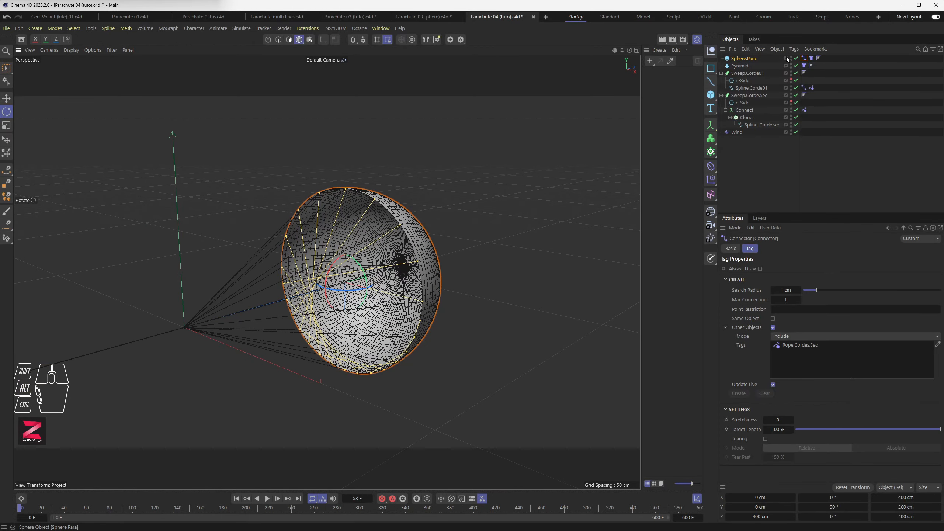
click(799, 291)
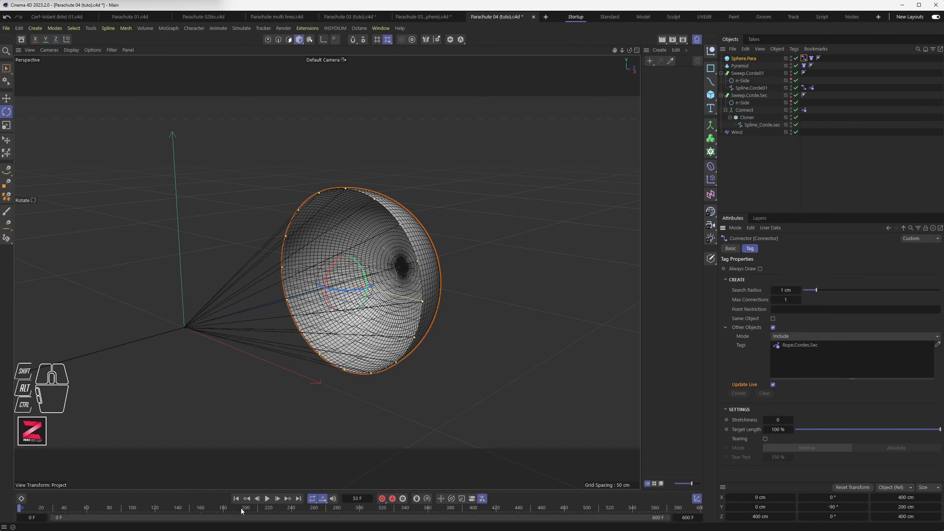
- Play the simulation from the start to check the refreshed canopy-to-cord connections, and stop it
scroll(316, 412, down, 2)
key(shift+f)
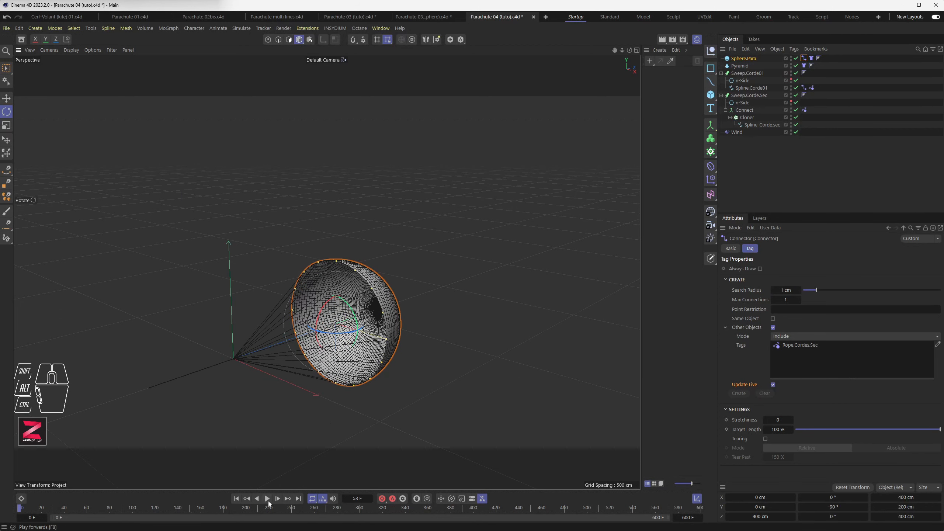
key(F8)
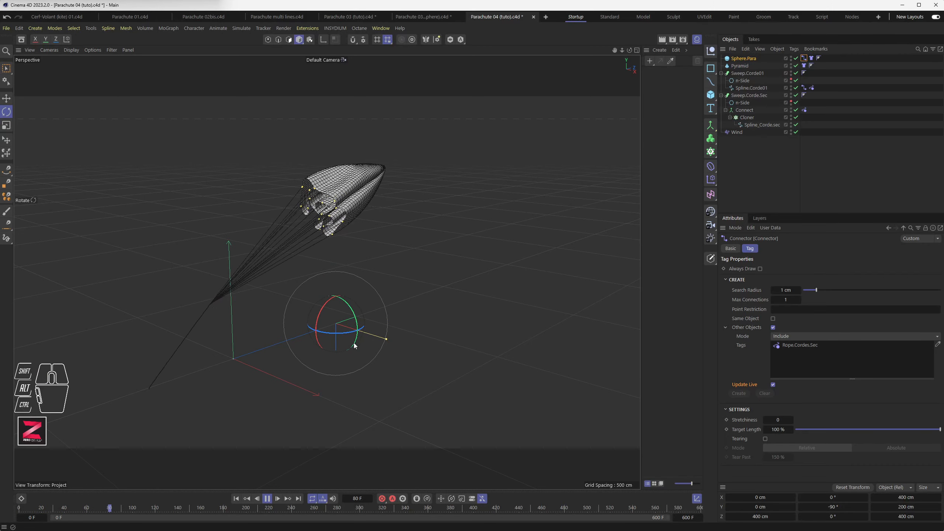
scroll(353, 343, down, 3)
alt+drag(236, 360, 260, 357)
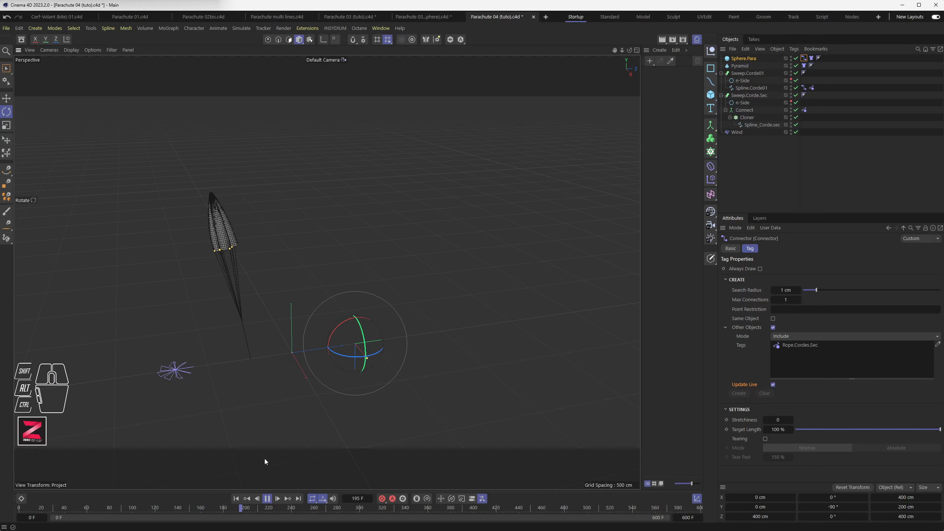
click(267, 498)
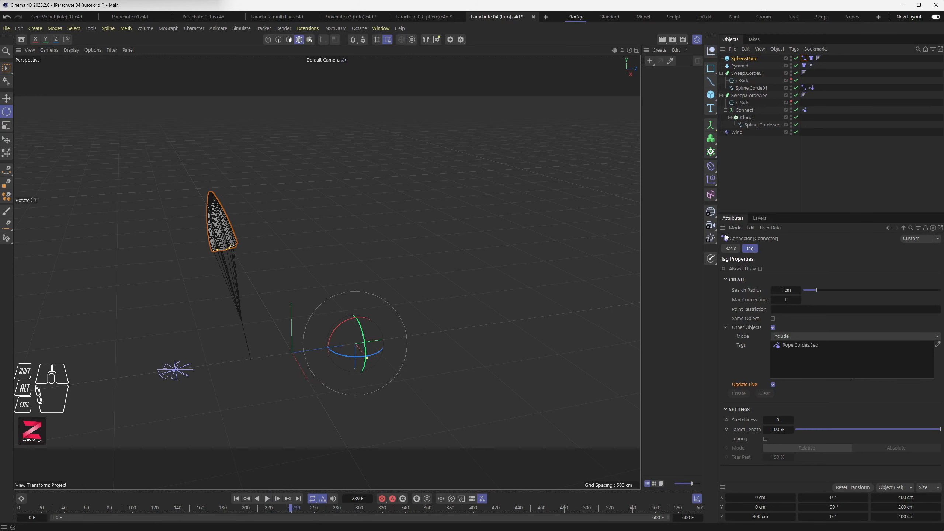
- Set the Bendiness of the canopy's Cloth tag to 1, replay the simulation from the first frame, and inspect the stopped canopy
click(812, 59)
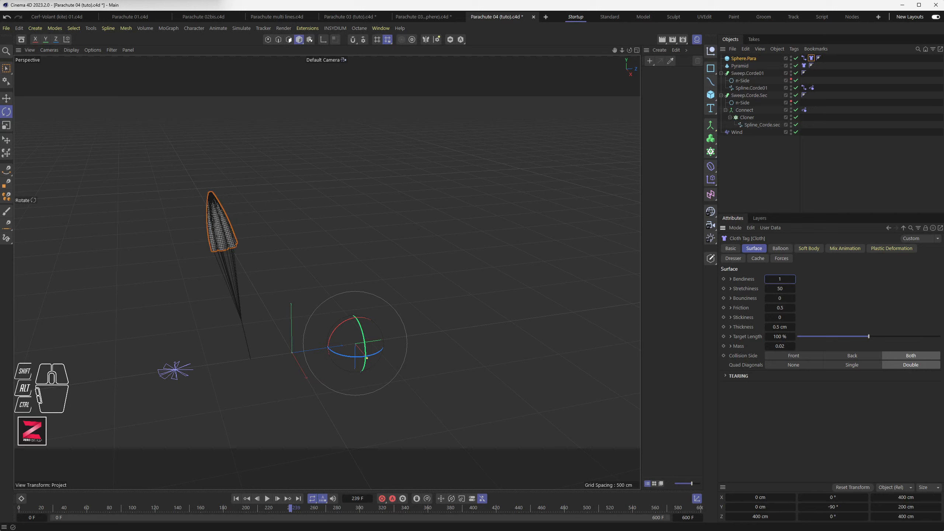
click(236, 498)
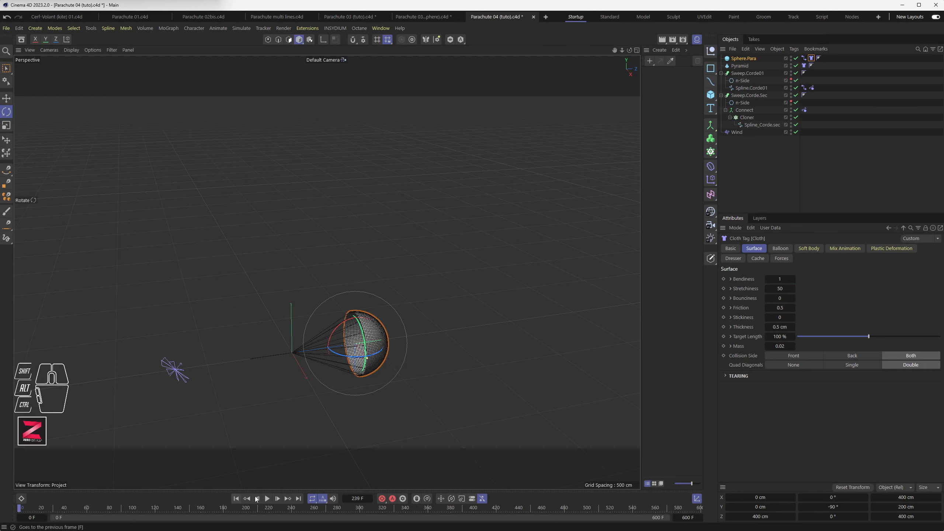
click(267, 499)
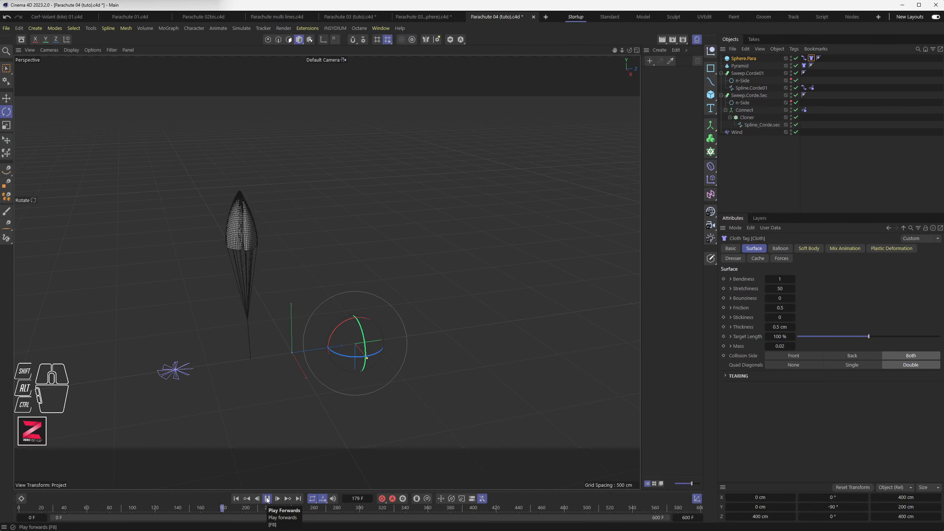
click(268, 498)
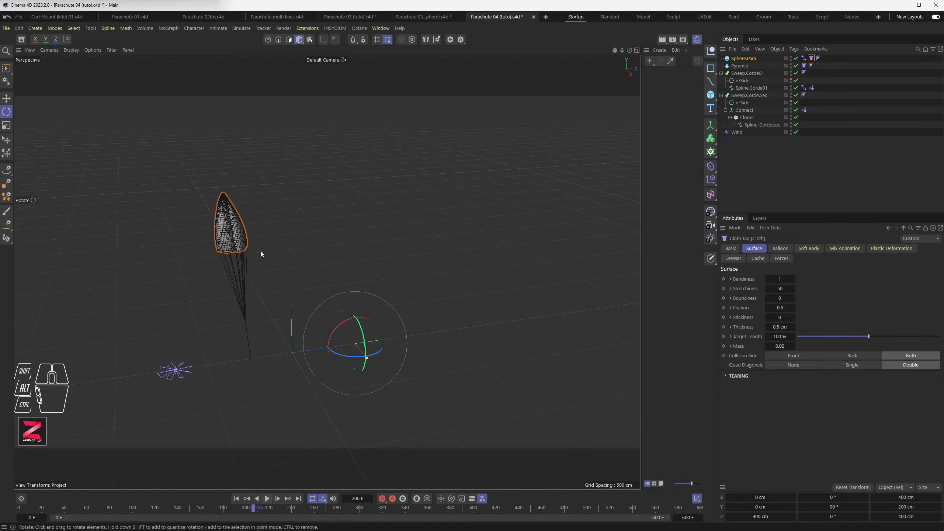
alt+drag(261, 252, 200, 285)
alt+scroll(240, 266, up, 14)
alt+scroll(240, 265, down, 5)
alt+scroll(229, 280, down, 8)
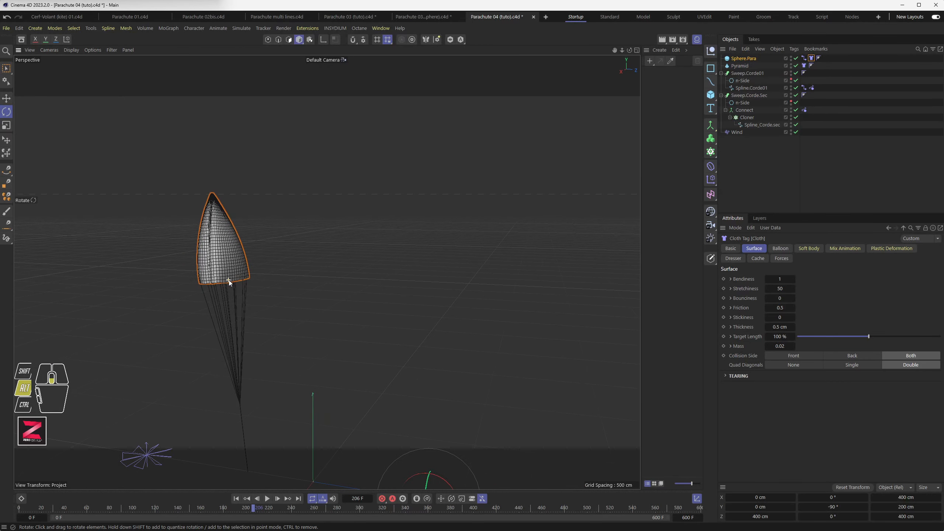
- Play the parachute simulation, then replay it from the first frame and stop it at about frame 170
alt+drag(246, 253, 259, 276)
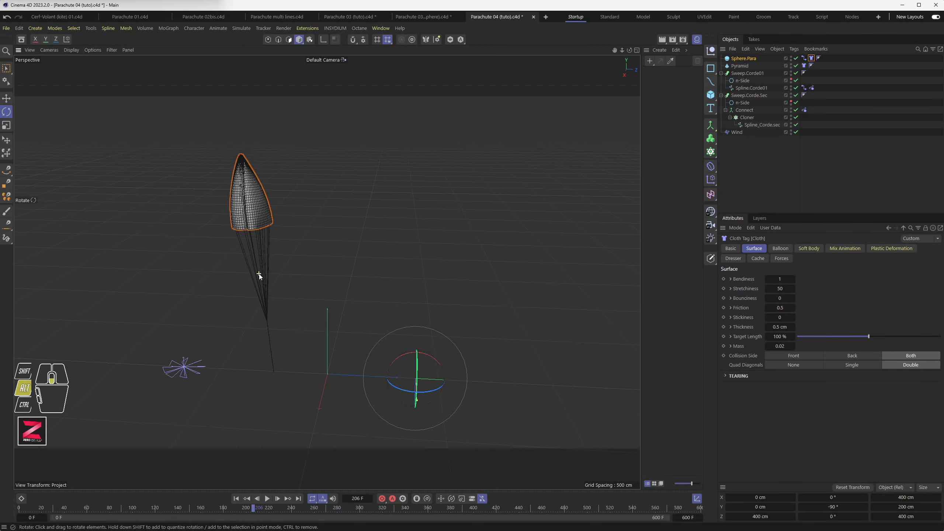
click(268, 498)
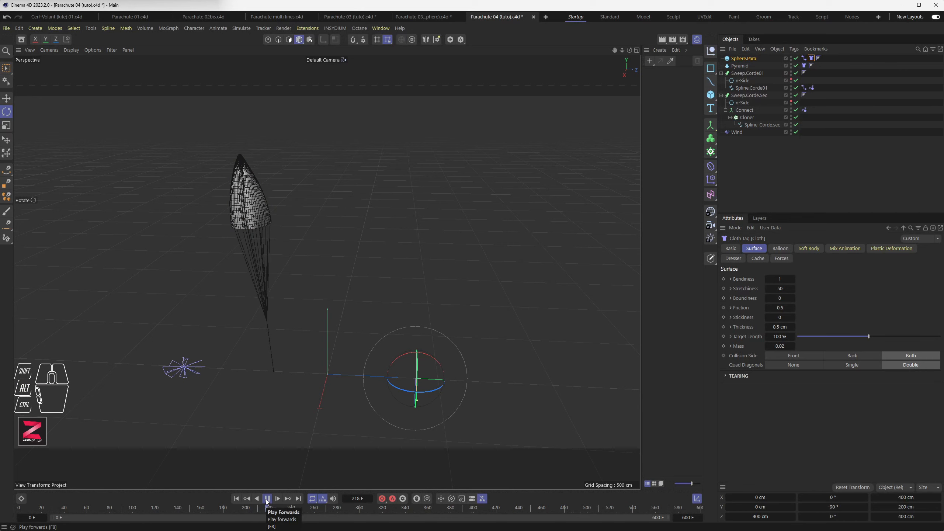
click(267, 499)
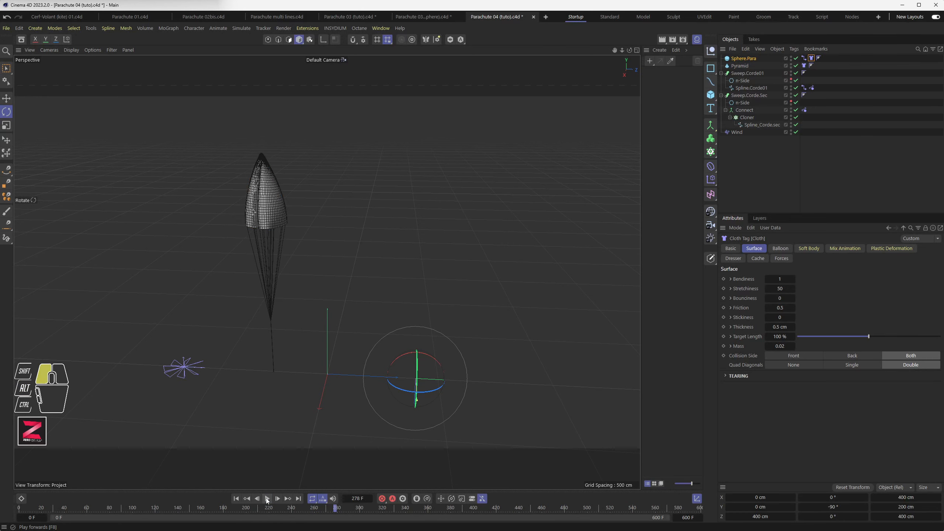
click(236, 498)
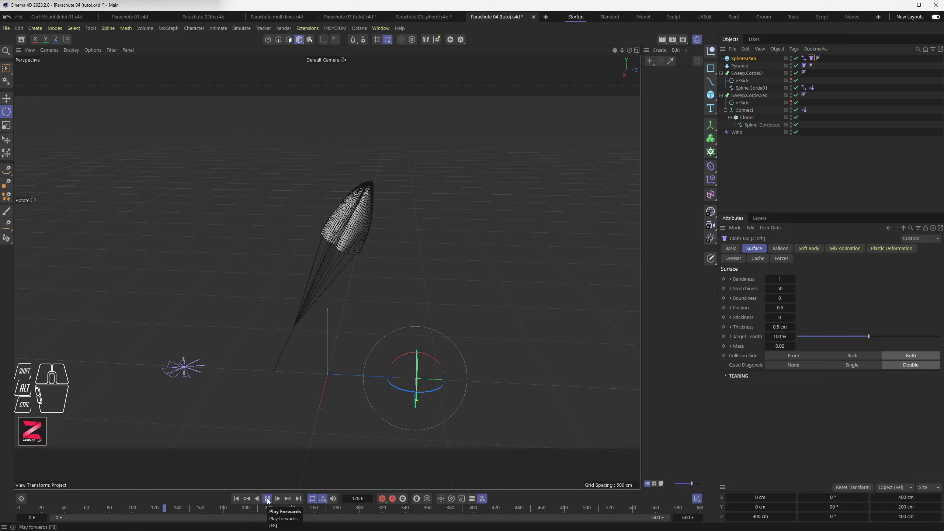
click(268, 498)
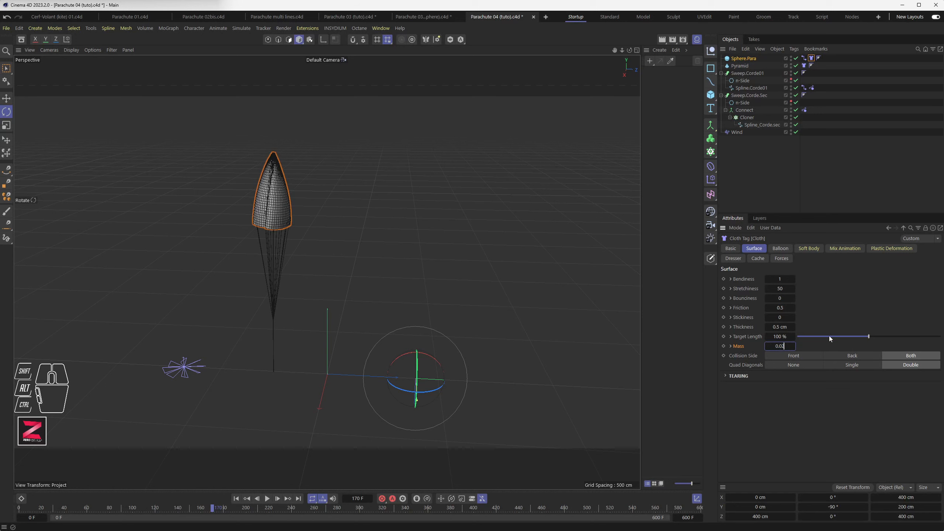
- Set the Cloth tag's mass to 0.01 and return the timeline to the first frame
key(BackSpace)
text(1)
scroll(269, 220, up, 8)
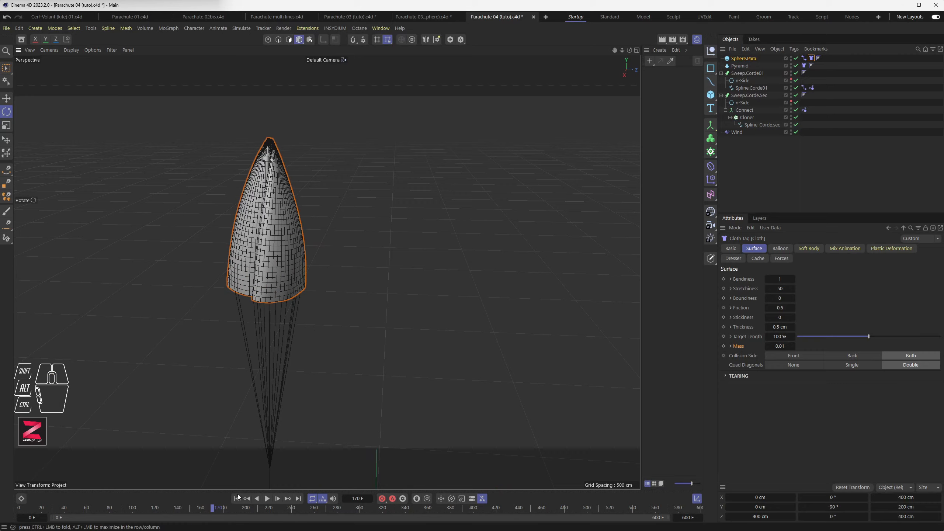
click(236, 498)
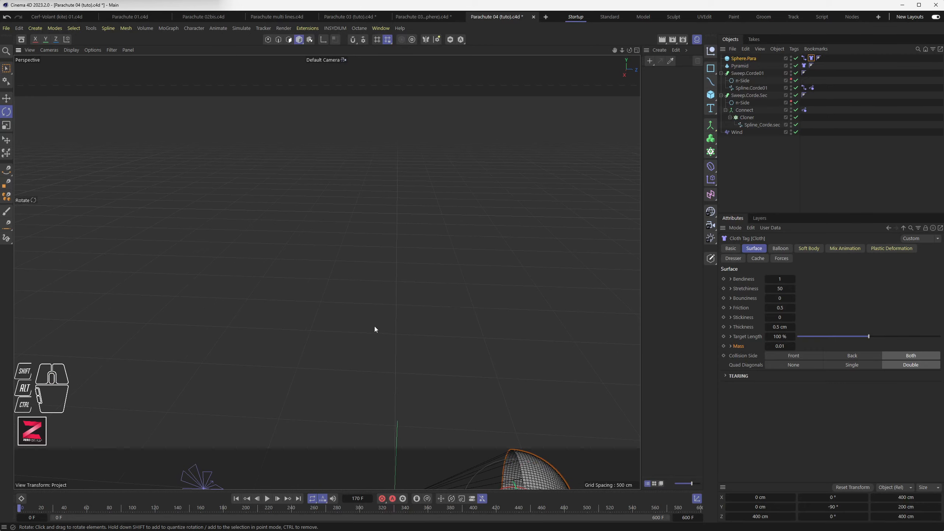
- Examine the canopy mesh from several sides and run the simulation to check how the lighter cloth behaves
key(o)
mouse_move(338, 325)
alt+mouse_down()
mouse_move(347, 321)
mouse_move(274, 315)
mouse_move(345, 312)
alt+mouse_up()
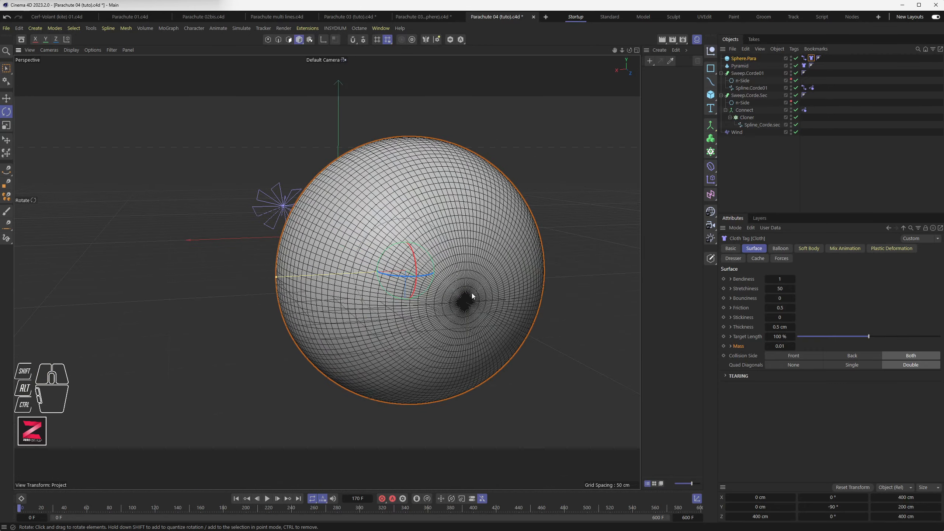
scroll(461, 299, up, 7)
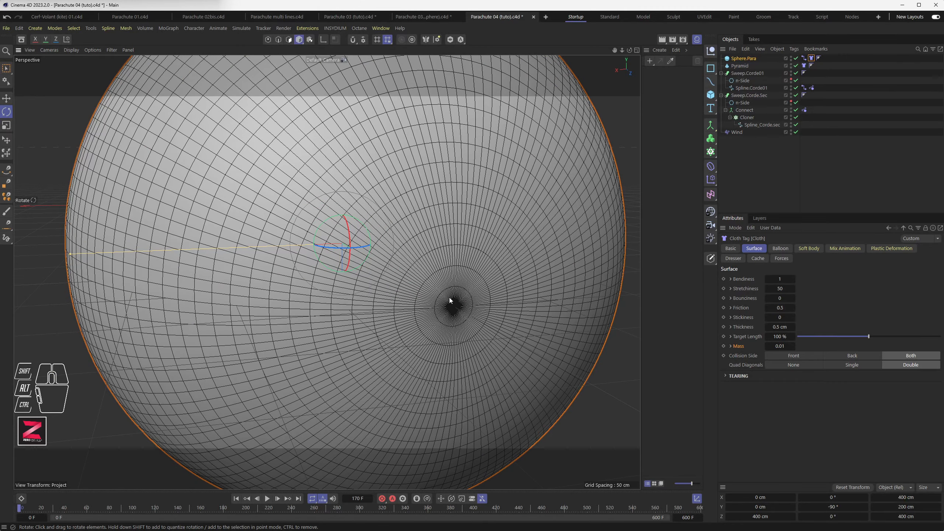
scroll(439, 317, down, 10)
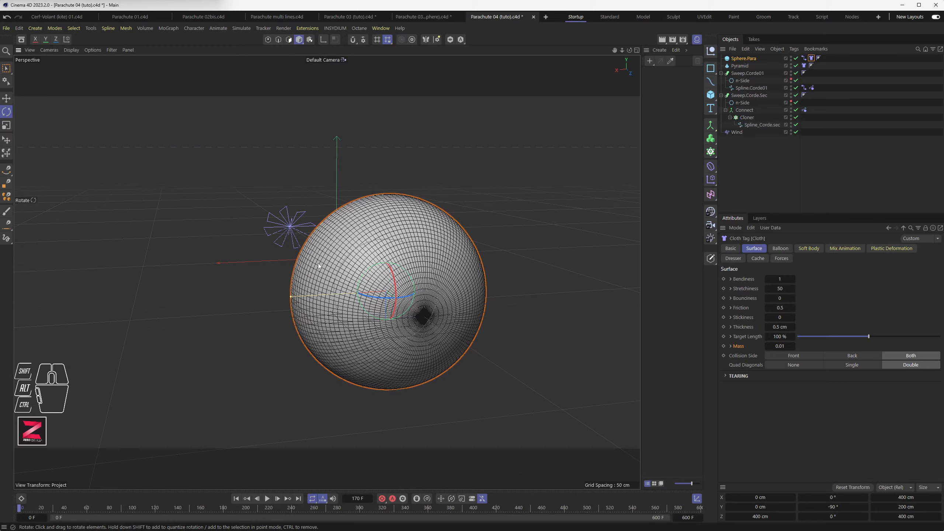
alt+drag(309, 271, 304, 243)
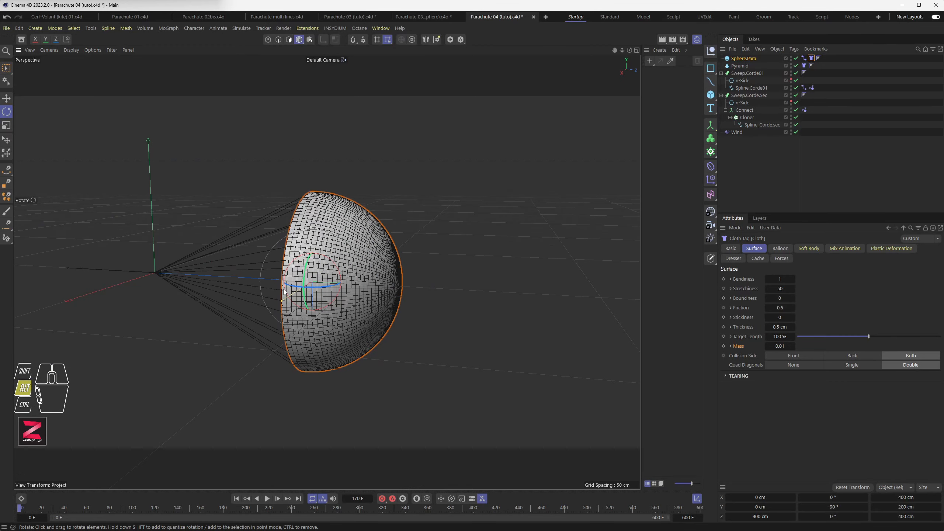
scroll(327, 270, down, 6)
alt+drag(354, 279, 327, 297)
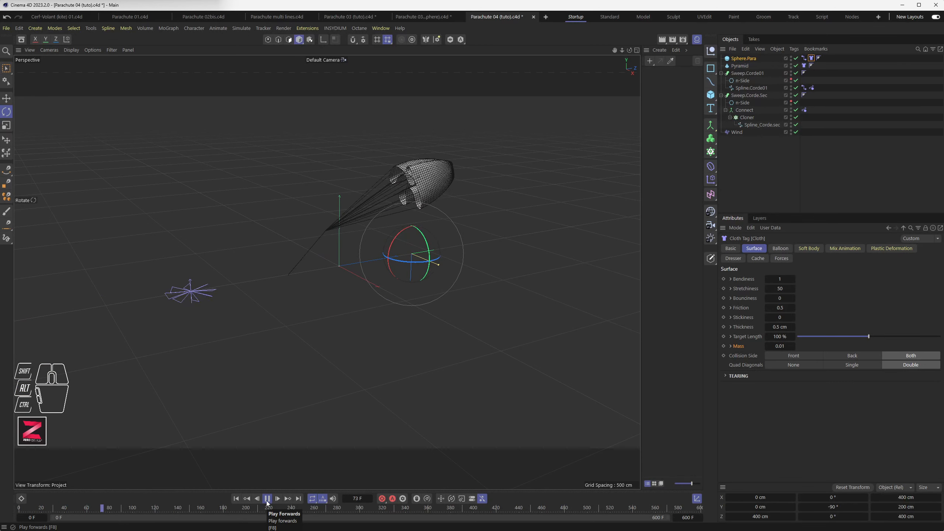
scroll(261, 344, down, 2)
alt+drag(256, 312, 297, 348)
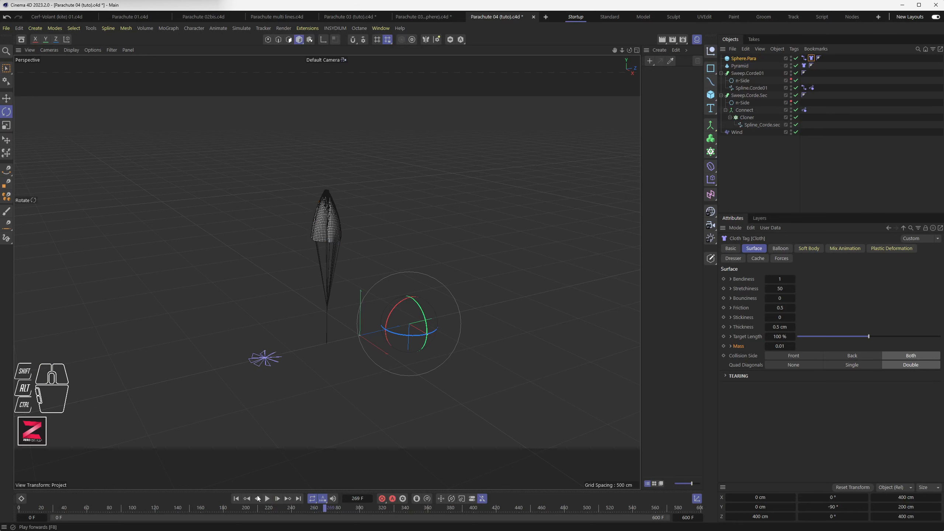
- Return to the first frame and show the object properties of the Sphere.Para hemisphere, with its mesh in close view
click(236, 498)
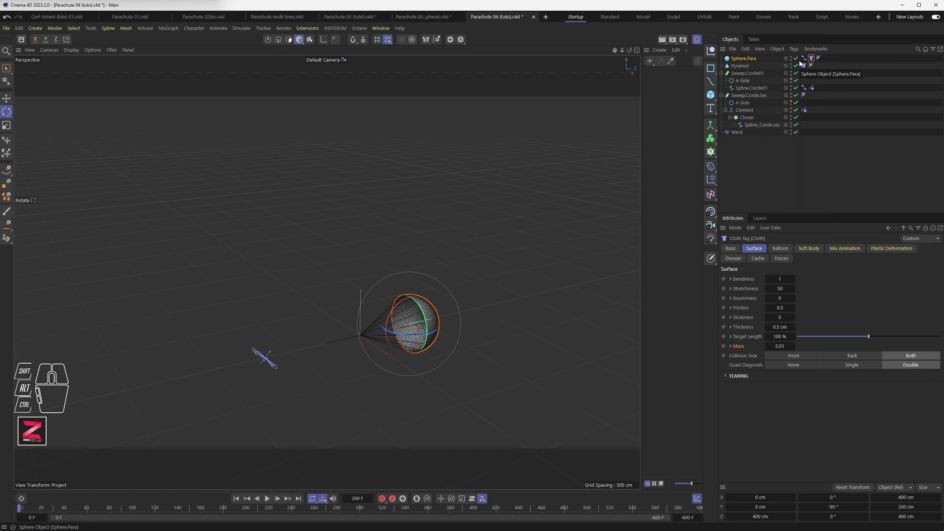
click(749, 58)
middle_drag(409, 323, 429, 326)
scroll(429, 325, up, 4)
alt+middle_drag(446, 360, 402, 318)
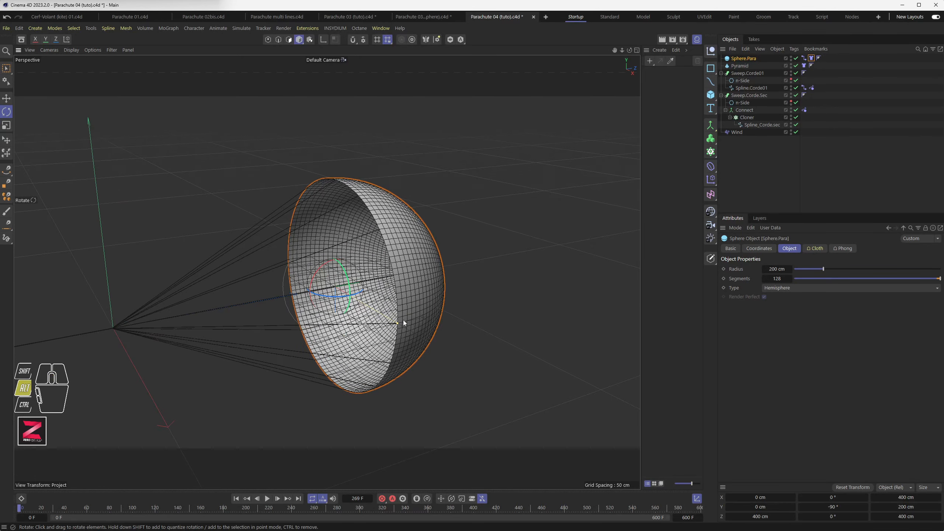
alt+drag(423, 307, 263, 288)
alt+middle_drag(518, 357, 362, 348)
scroll(375, 320, up, 5)
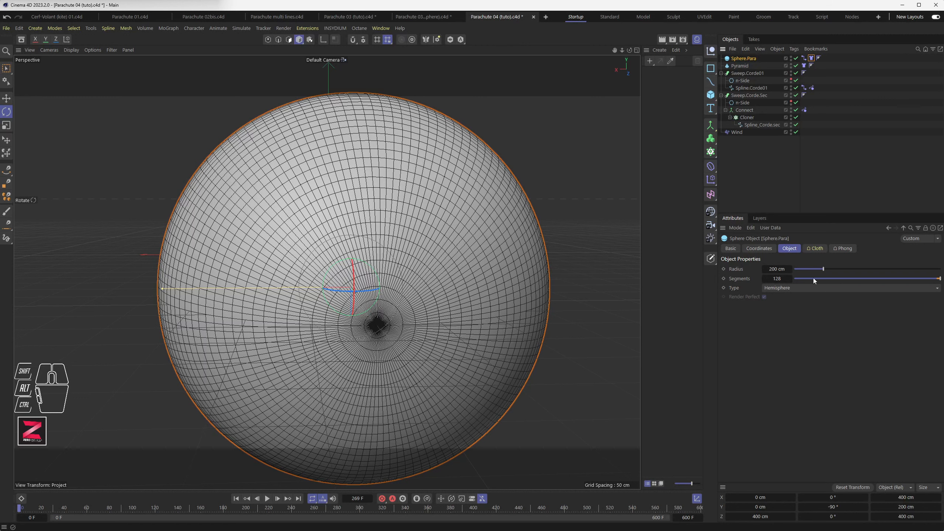
- Reduce the Sphere.Para hemisphere's segments to 96 and check its mesh against the rope ends
drag(779, 277, 781, 278)
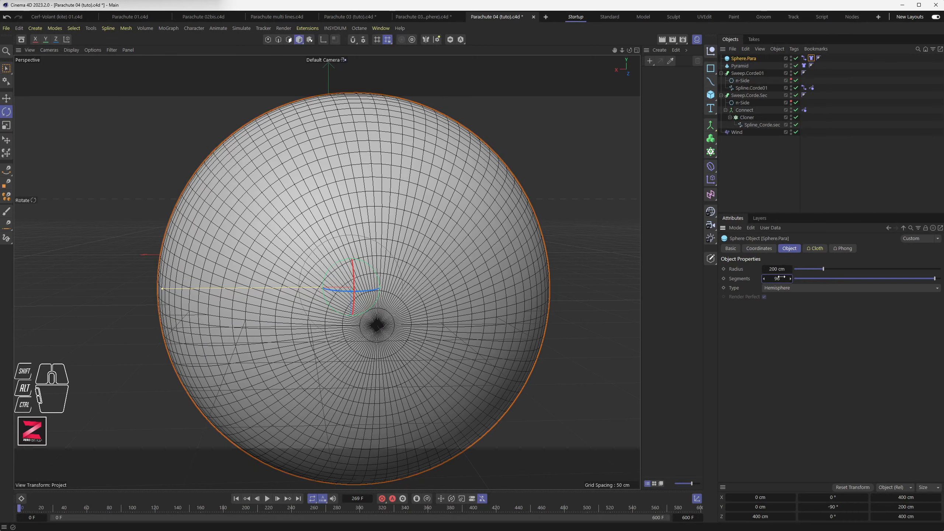
alt+drag(428, 298, 356, 333)
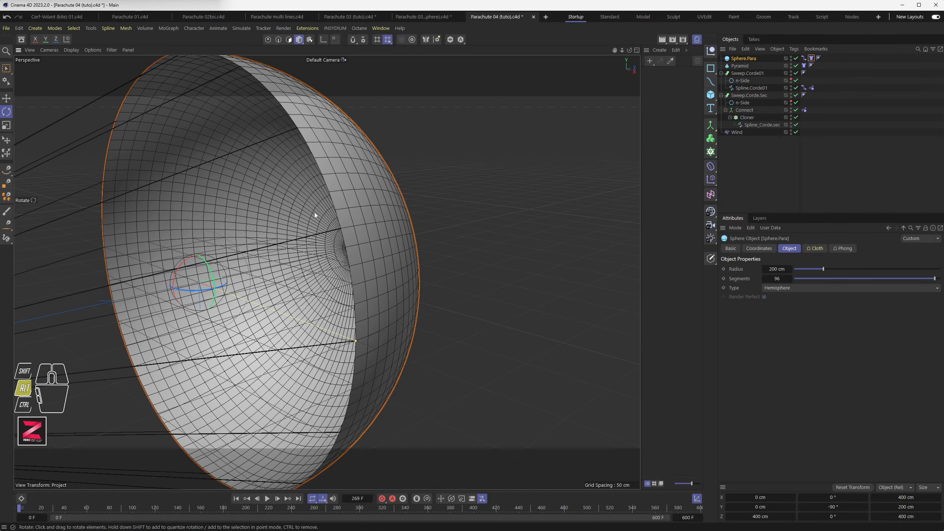
alt+drag(315, 213, 398, 268)
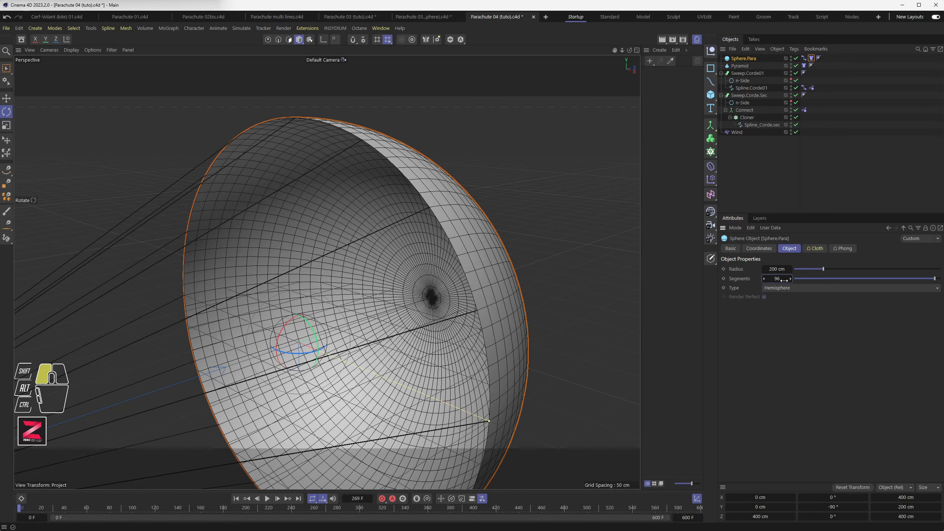
- Set the Sphere.Para hemisphere's segments to 80 and check where the ropes meet its rim
text(0)
key(Return)
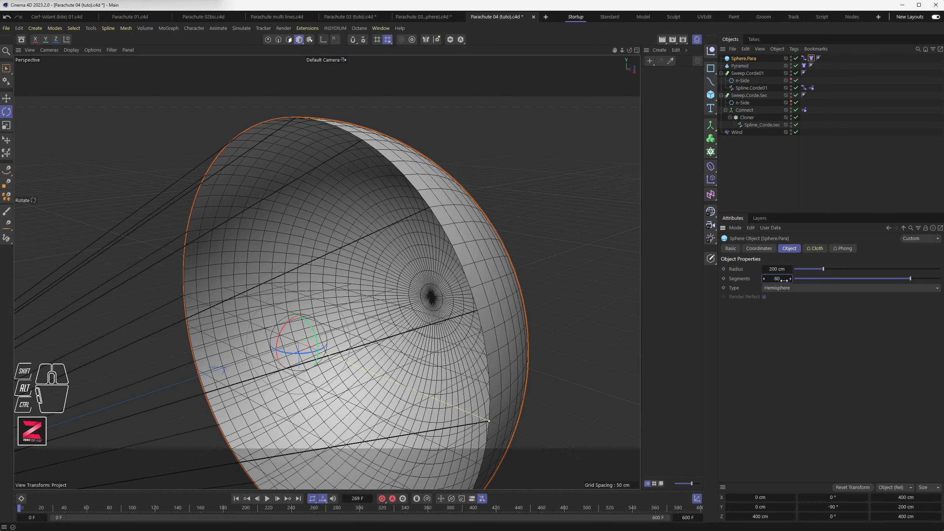
alt+drag(358, 142, 389, 193)
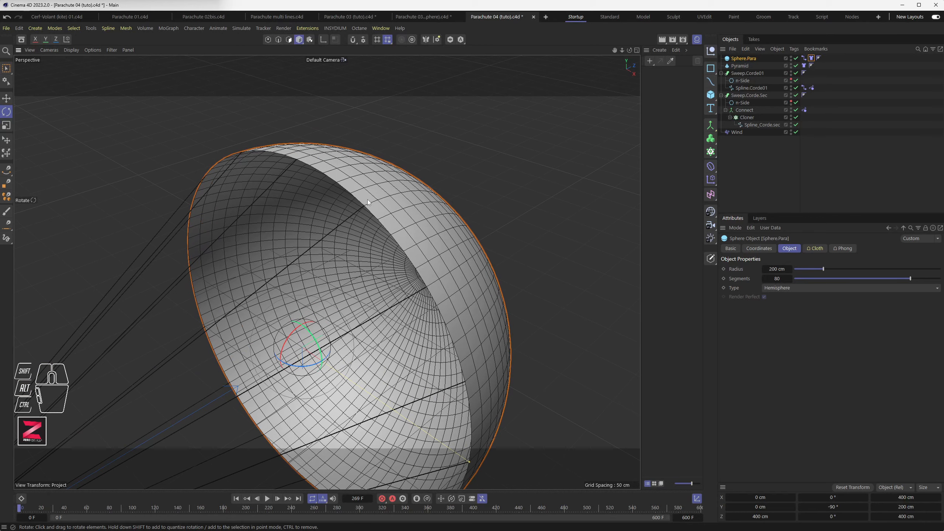
alt+drag(432, 313, 452, 363)
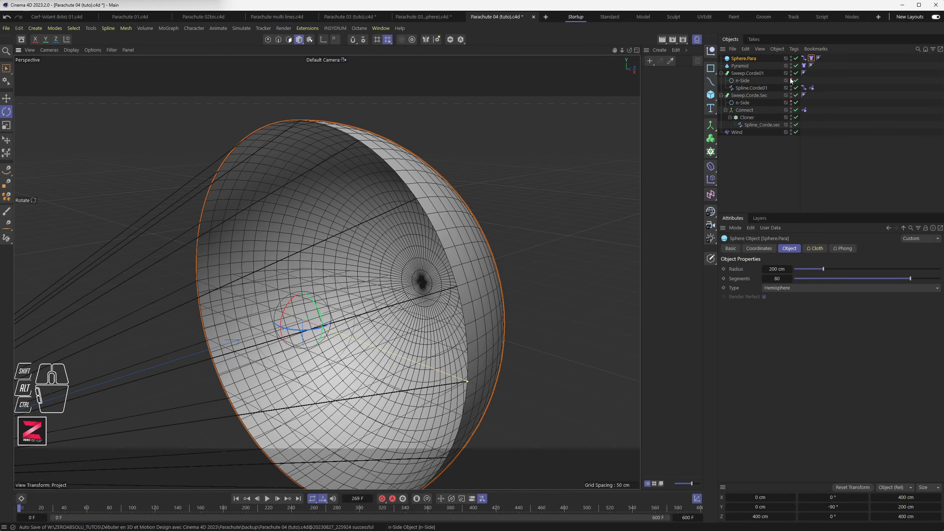
- Refresh the connections of Sphere.Para's Connector tag by changing its search radius to 1.01 cm and back to 1 cm
click(804, 58)
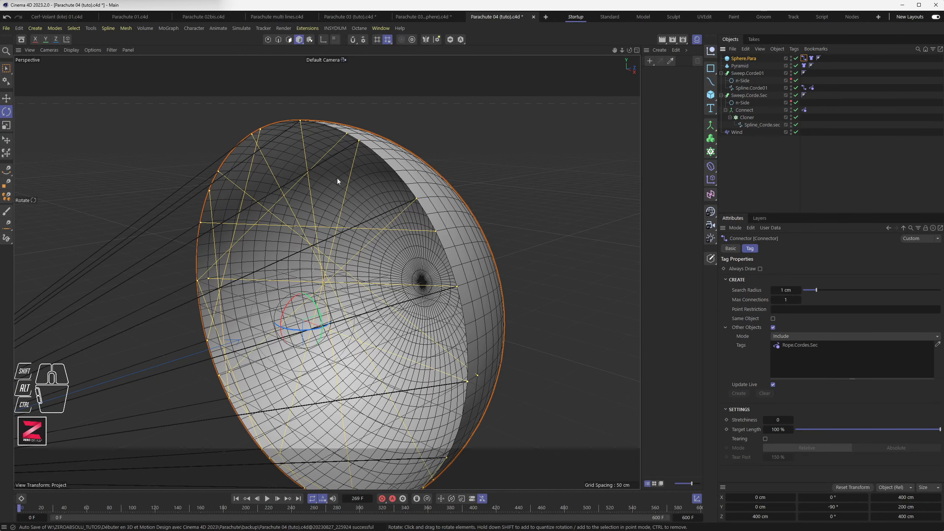
click(800, 291)
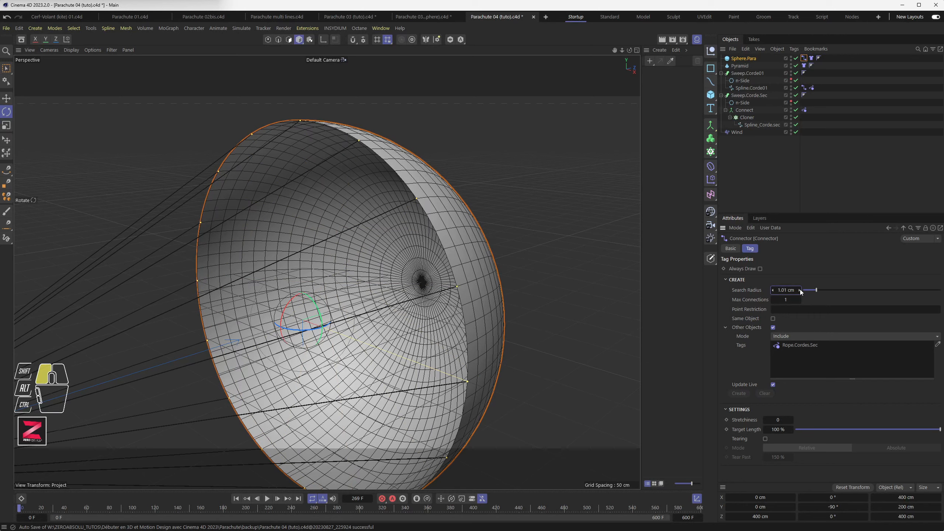
click(773, 291)
- Run the simulation with the whole parachute in view to check the canopy and ropes, then stop it
scroll(444, 274, down, 1)
scroll(445, 275, down, 6)
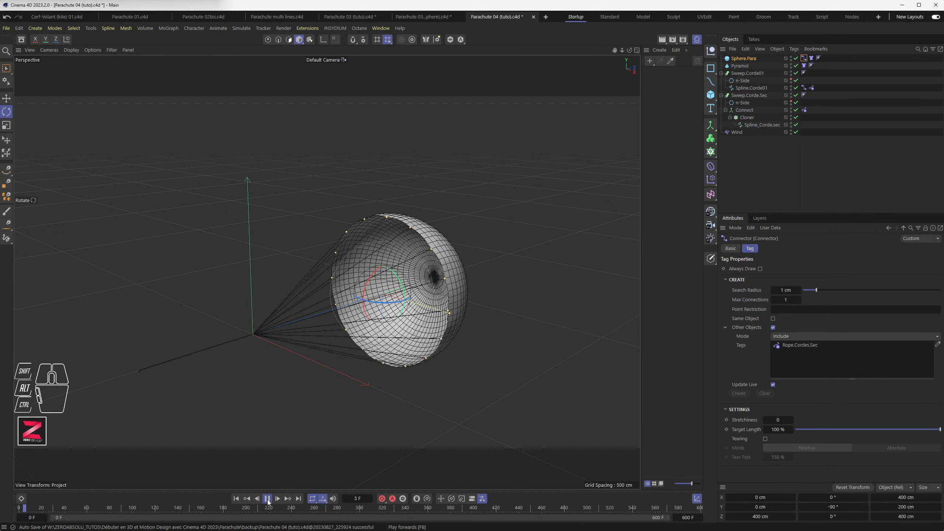
scroll(298, 345, down, 2)
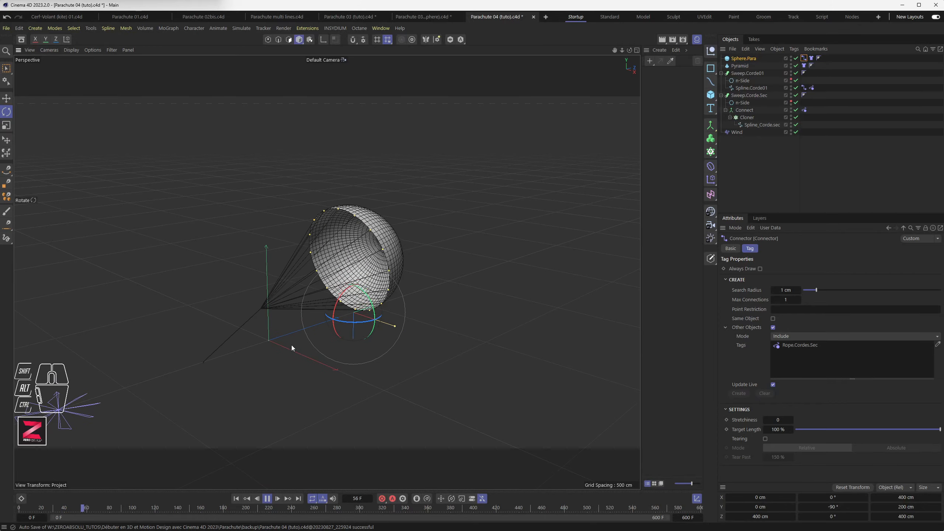
mouse_move(292, 346)
alt+middle_down()
mouse_move(324, 327)
mouse_move(308, 341)
alt+middle_up()
alt+scroll(324, 326, down, 3)
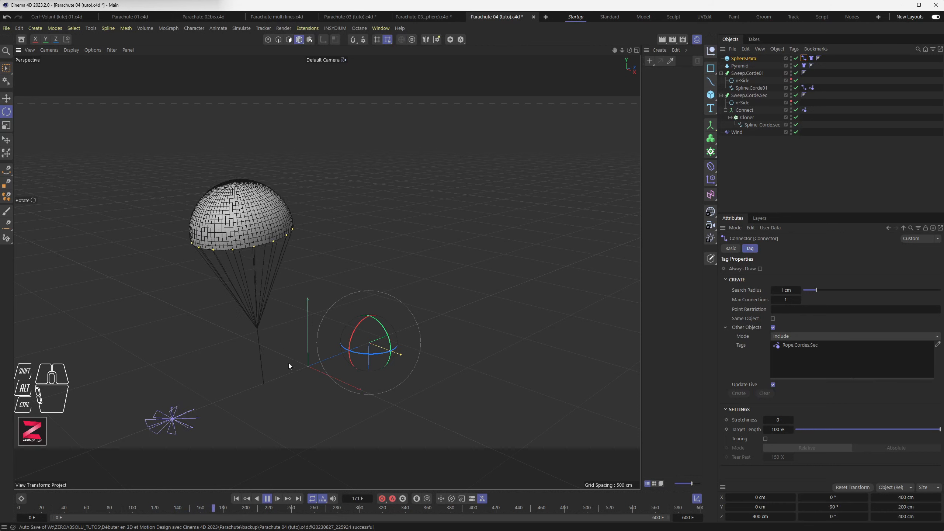
click(272, 499)
- Select the Wind object, replay the simulation from the first frame with the canopy in close view, and stop playback
click(736, 132)
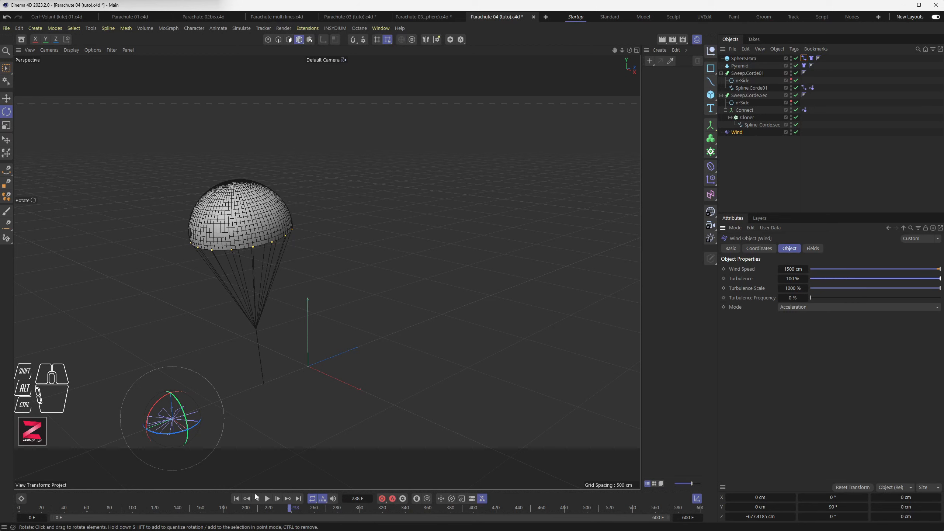
click(236, 499)
click(267, 498)
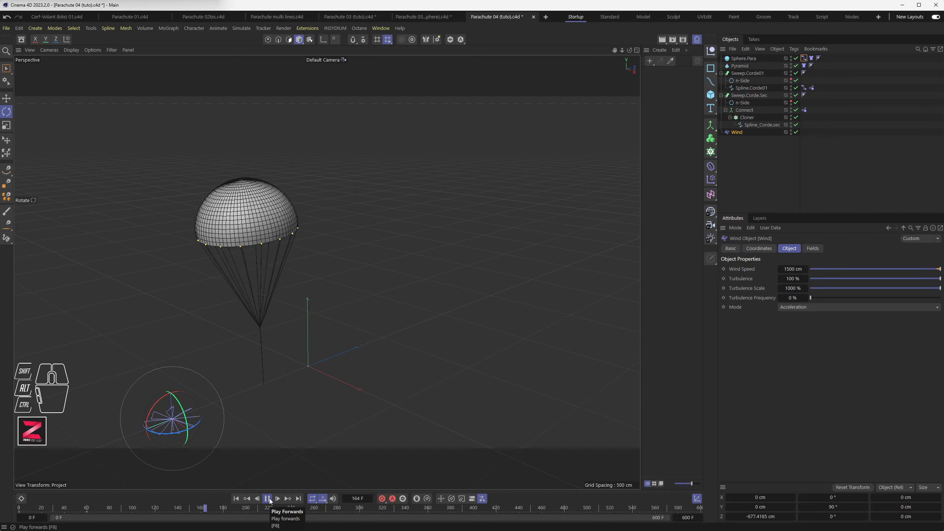
scroll(253, 304, up, 5)
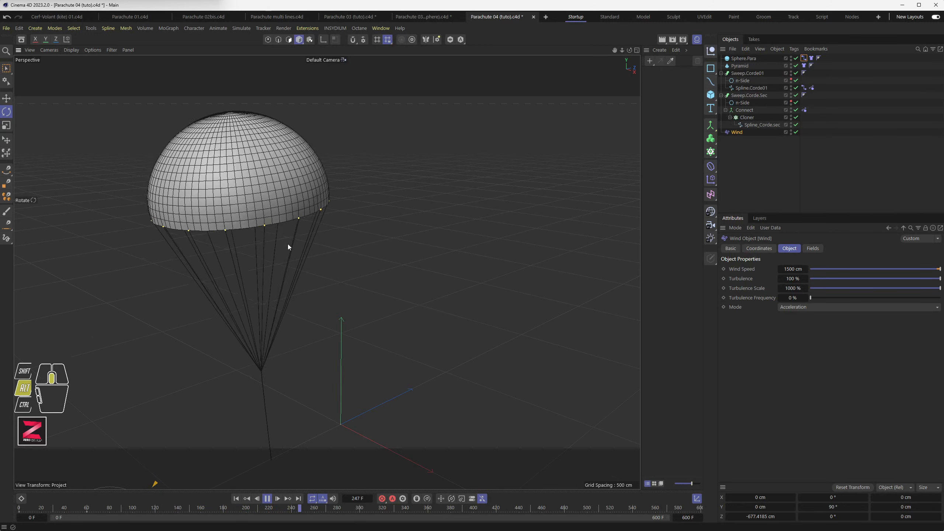
alt+middle_drag(287, 244, 301, 284)
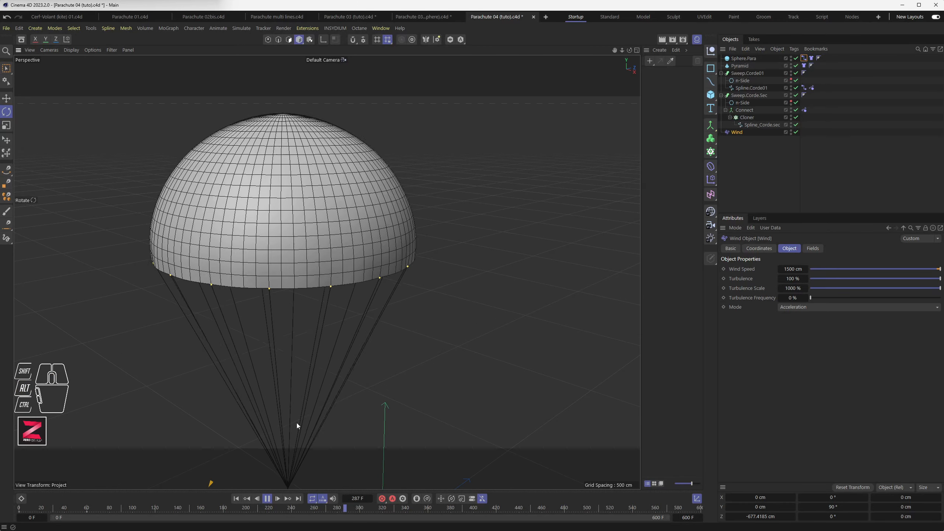
click(268, 498)
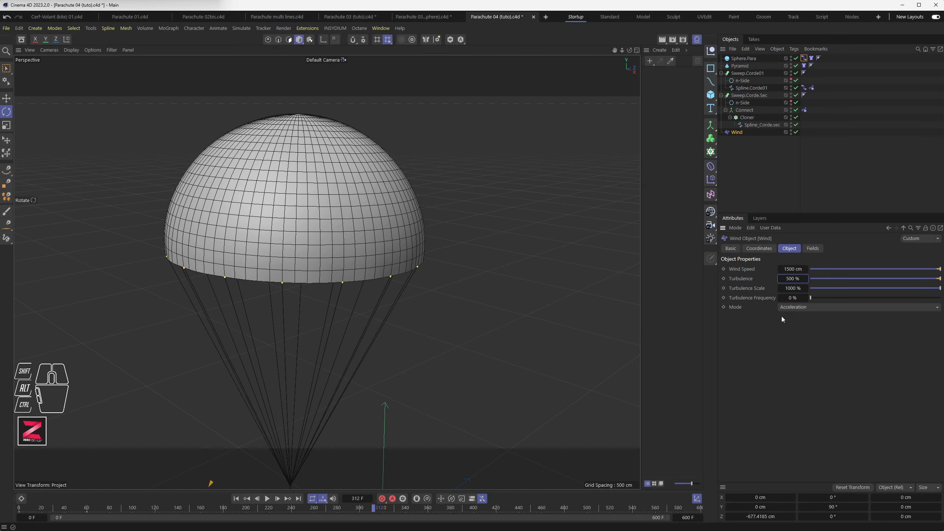
- Resume the simulation and set the Wind object's turbulence to 300 % while it plays
click(278, 499)
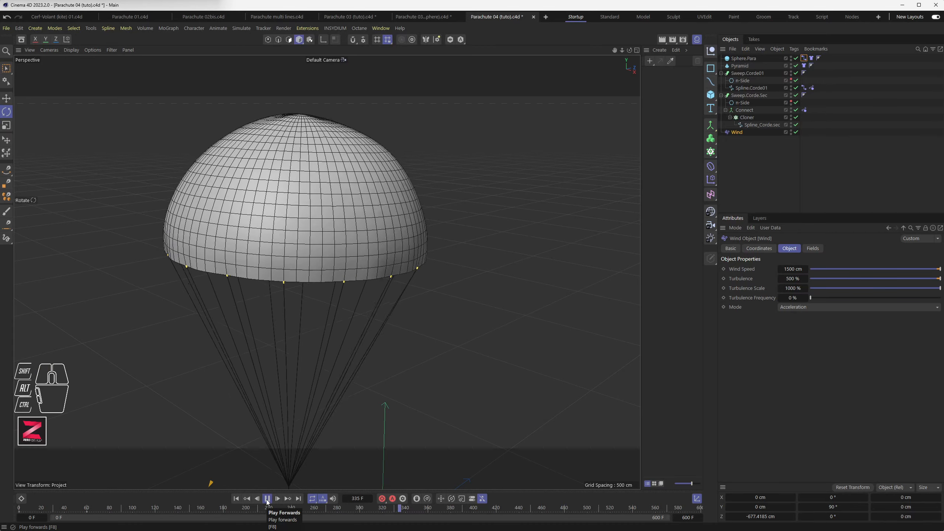
click(792, 278)
text(300)
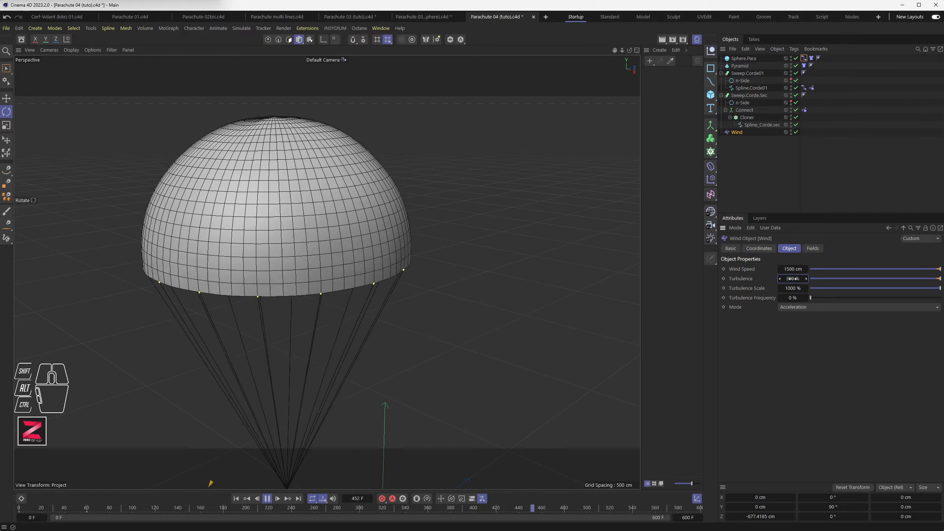
key(Return)
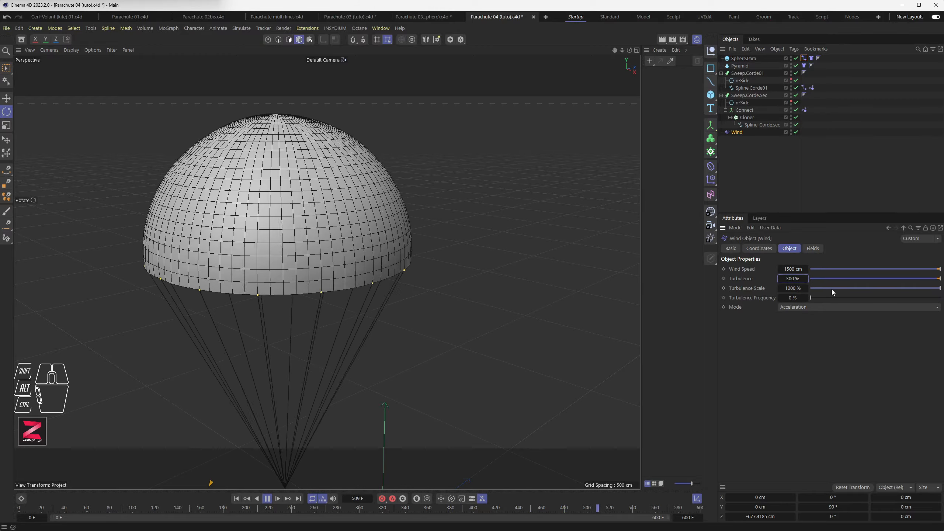
- Try the wind's turbulence scale at about 24 %, 5 % and 10000 % while the simulation plays
drag(909, 288, 813, 290)
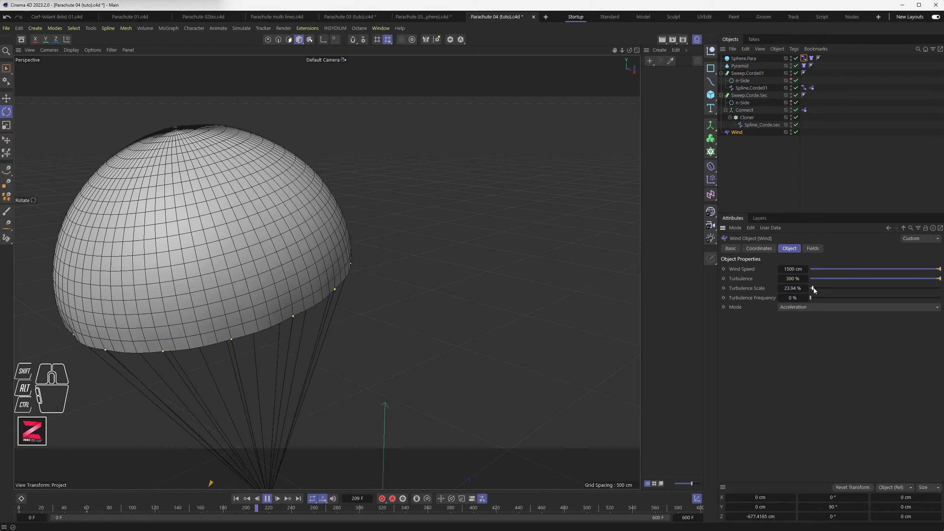
drag(805, 289, 804, 288)
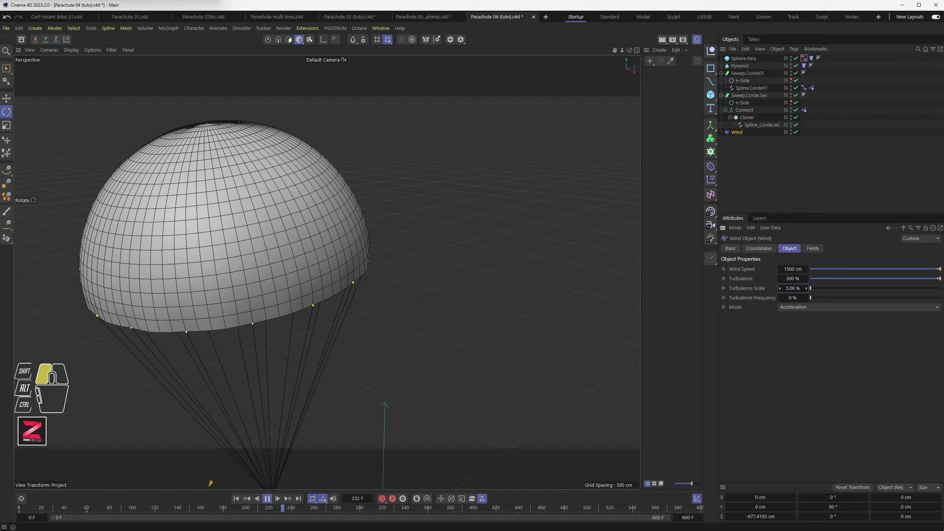
drag(793, 289, 791, 288)
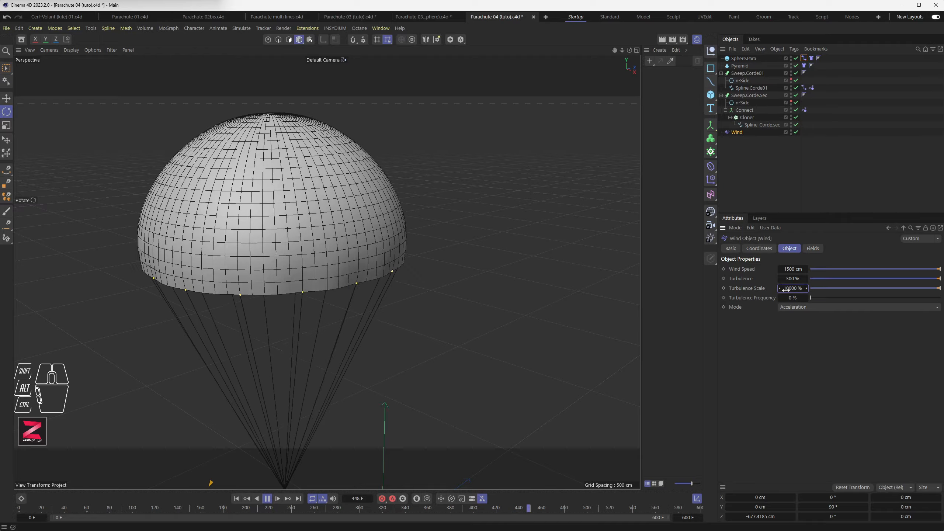
- Raise the wind's turbulence frequency to 1.27 % and set its turbulence scale to 25000 %
drag(817, 300, 900, 299)
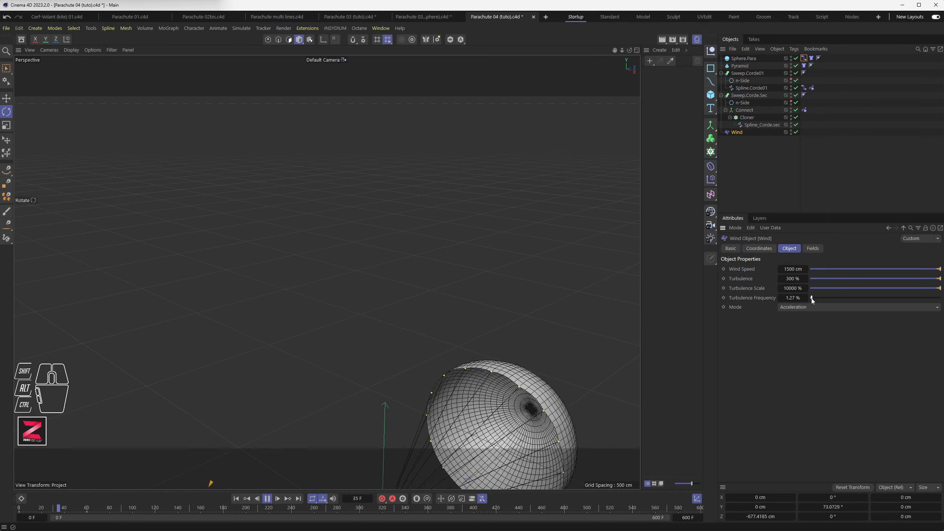
click(793, 288)
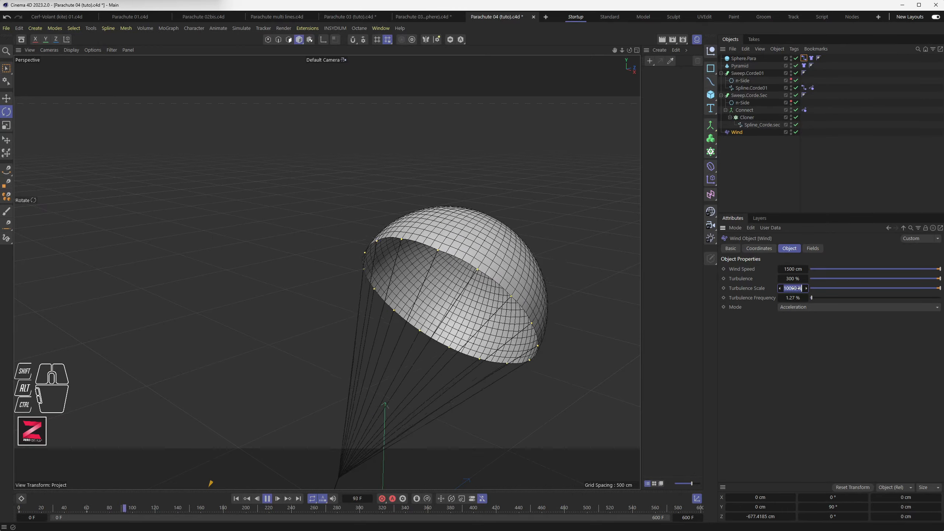
text(2500)
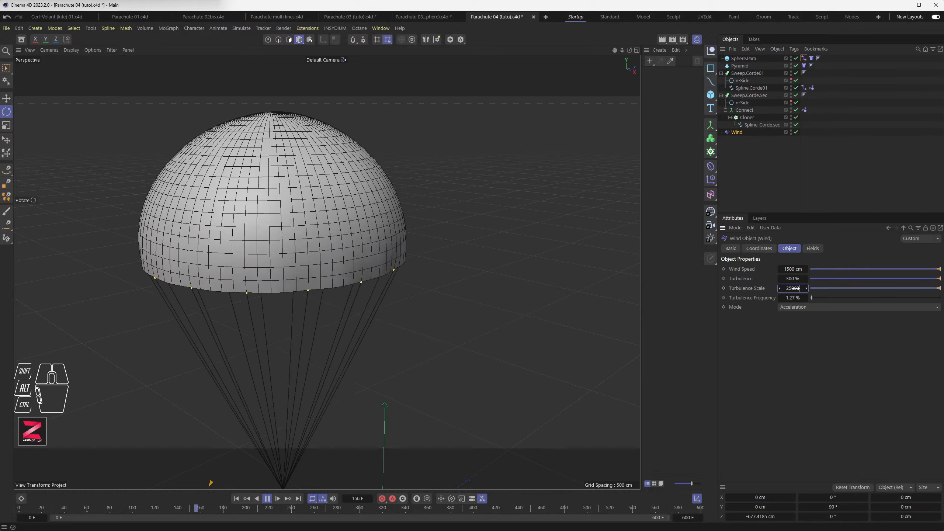
text(0)
key(Return)
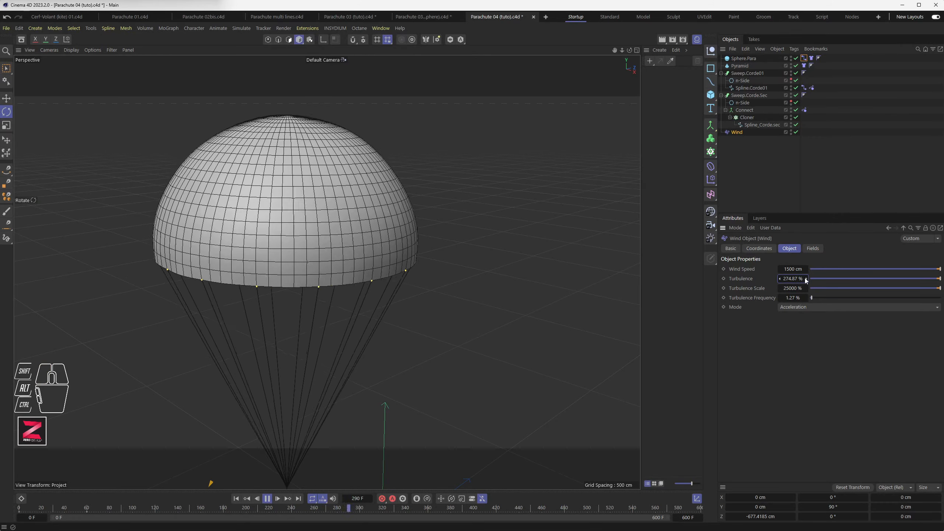
- Set the wind's turbulence to 200 % and its turbulence scale to 100 %
click(792, 279)
text(200)
key(Return)
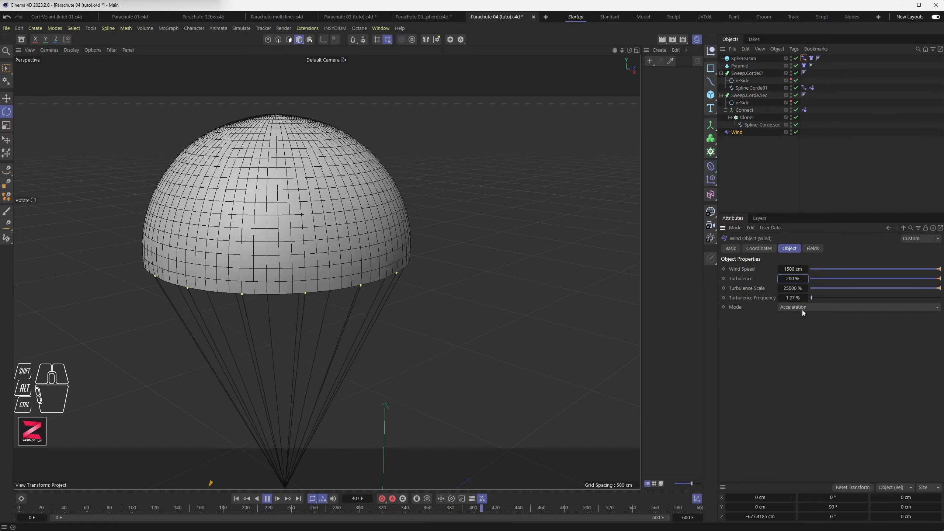
click(795, 289)
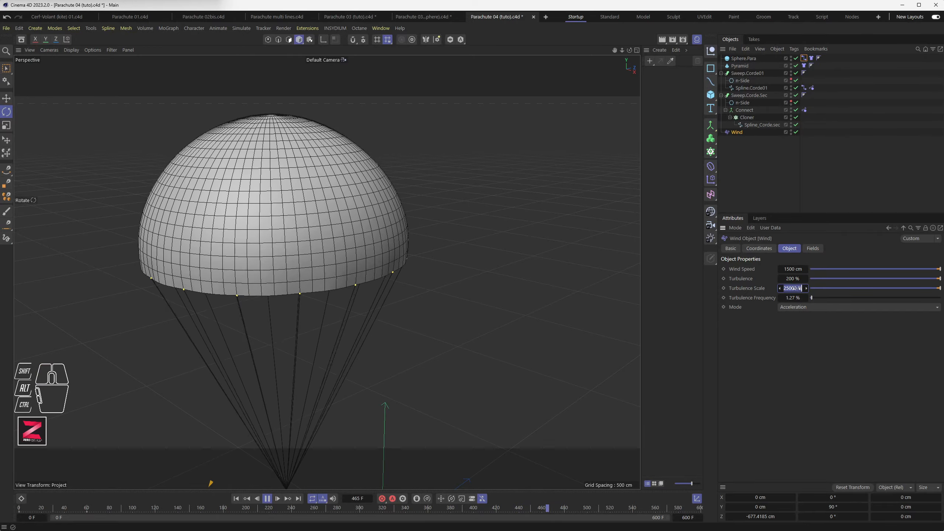
text(100)
key(Return)
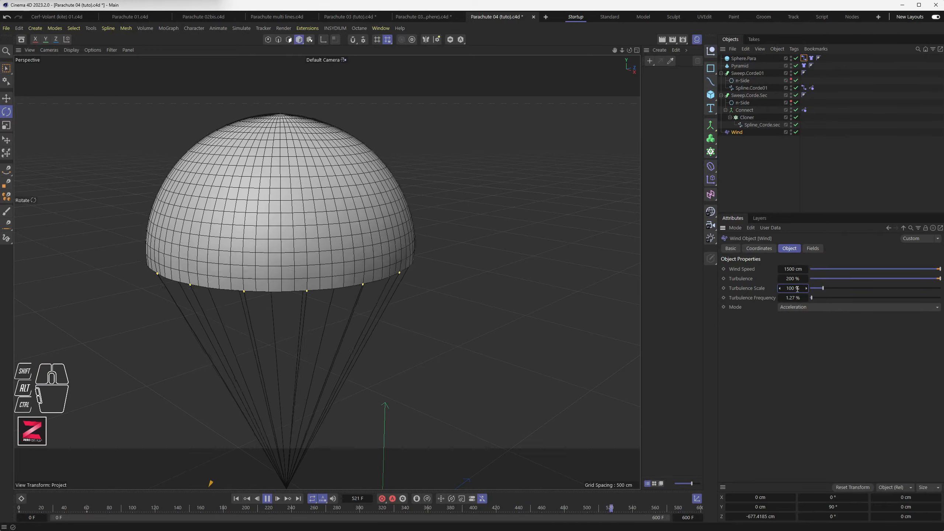
- Lower the wind's turbulence scale to 10 % and finally 5 %, then stop the simulation with the whole parachute in view
double_click(795, 288)
text(10)
key(Return)
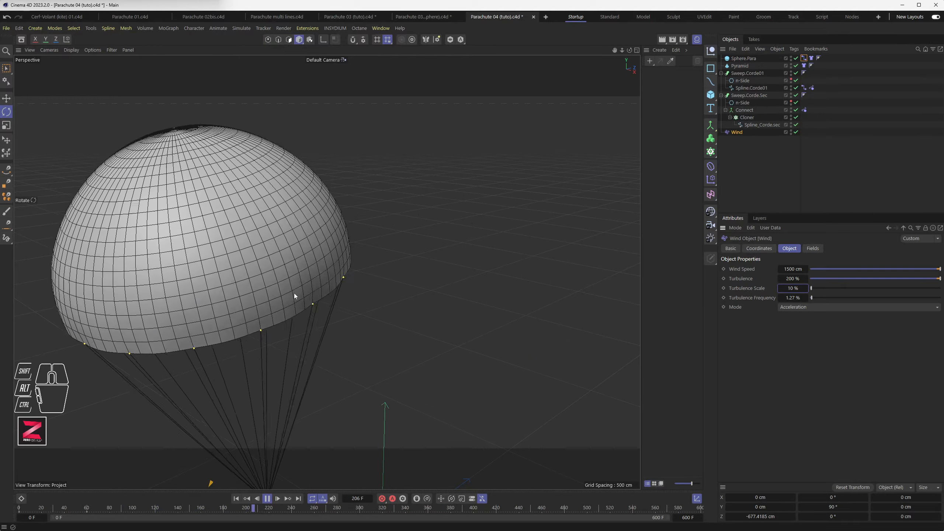
double_click(796, 289)
text(5)
key(Return)
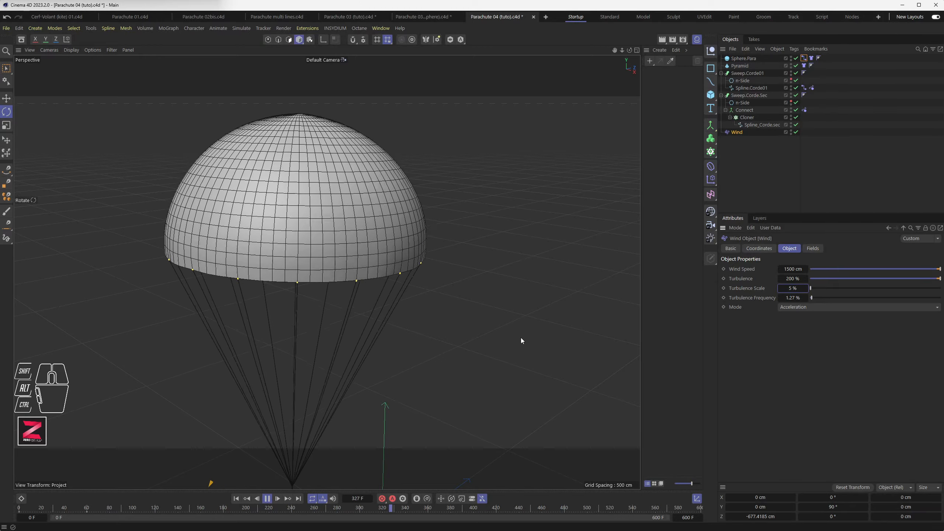
alt+drag(329, 217, 301, 306)
click(268, 499)
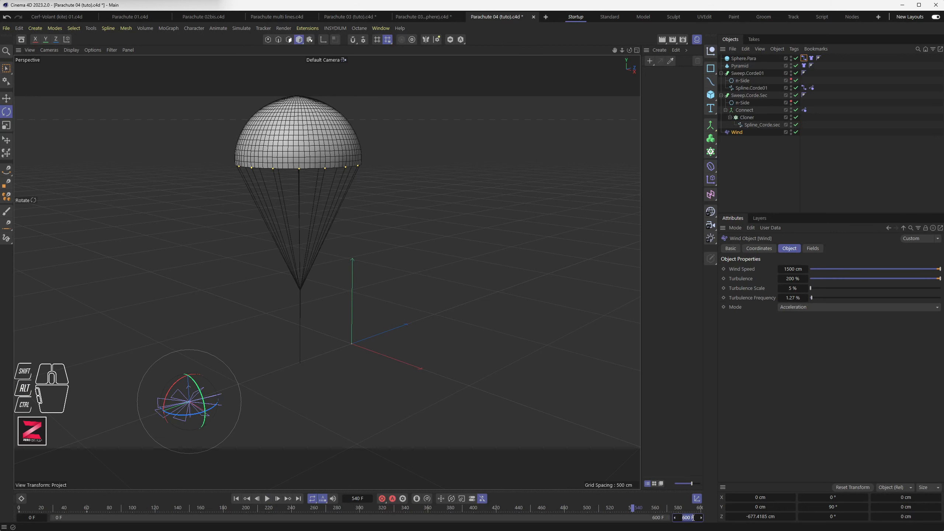
- Extend the animation's end to frame 1000 and move the playhead to frame 500
key(Return)
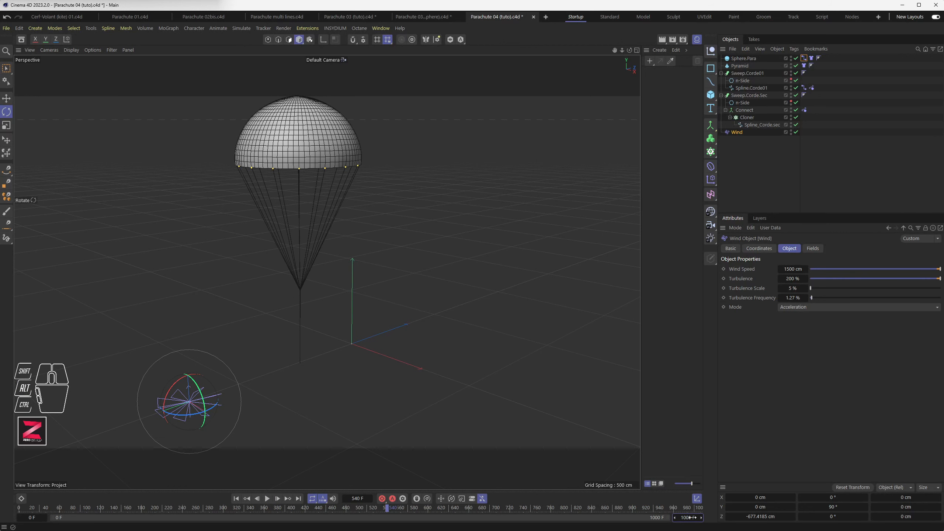
click(363, 511)
drag(361, 512, 361, 512)
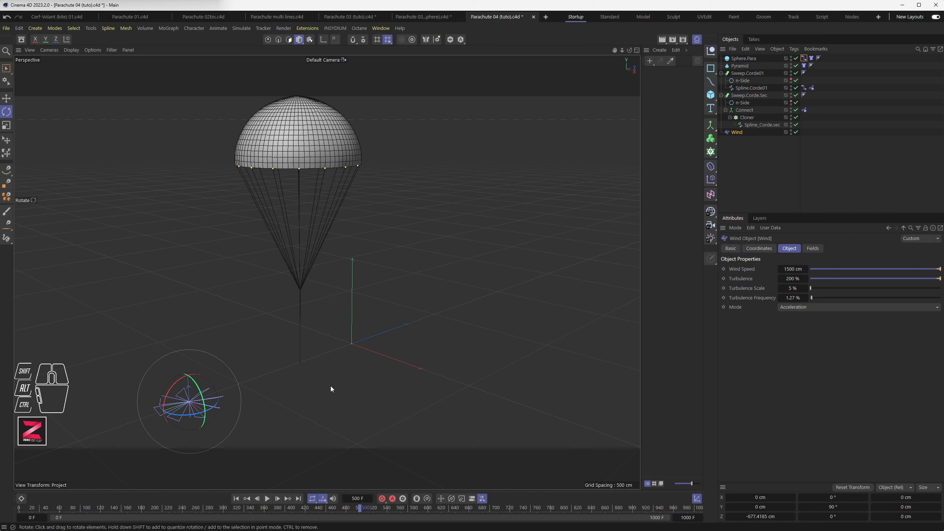
- Add a Vibrate tag to the Pyramid object
click(746, 67)
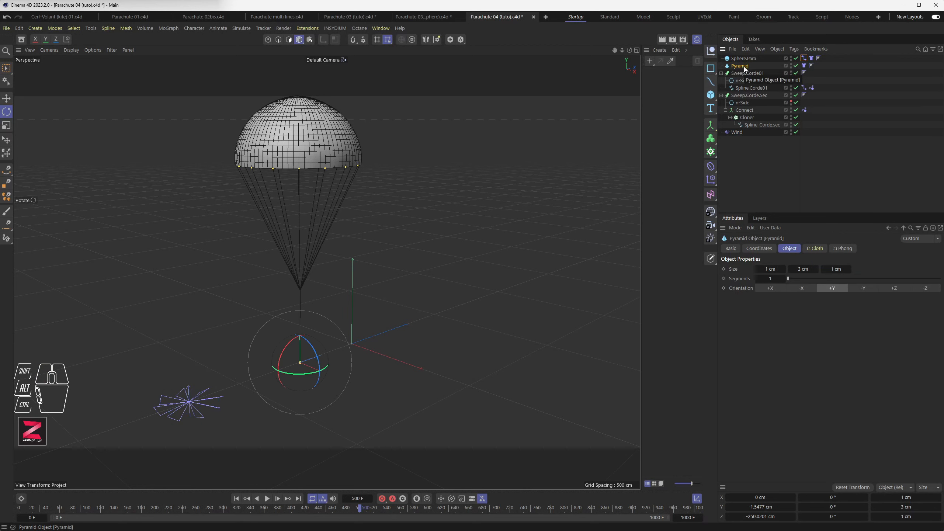
right_click(745, 68)
mouse_move(799, 211)
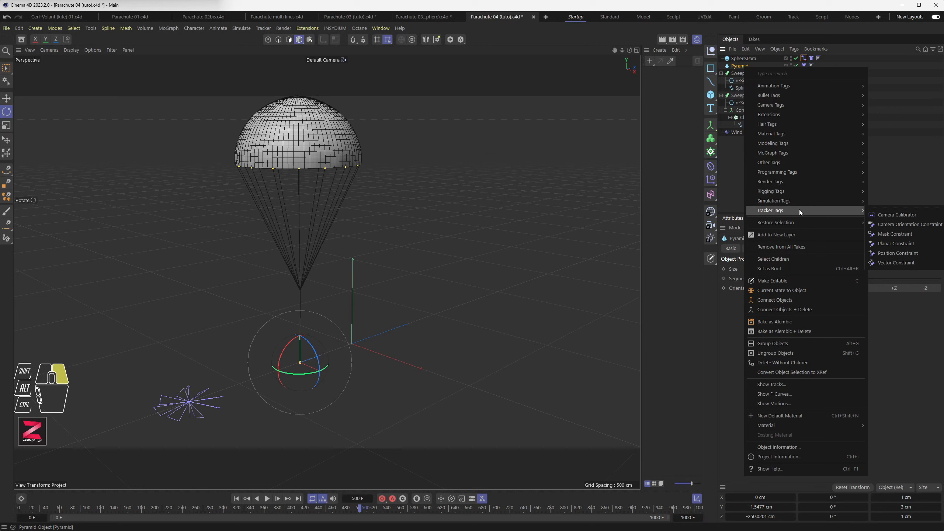
mouse_move(845, 93)
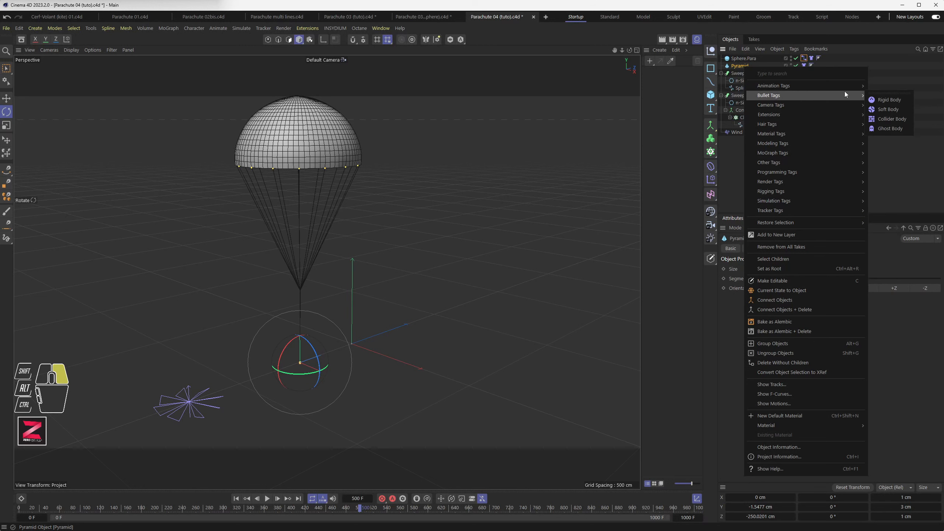
click(898, 137)
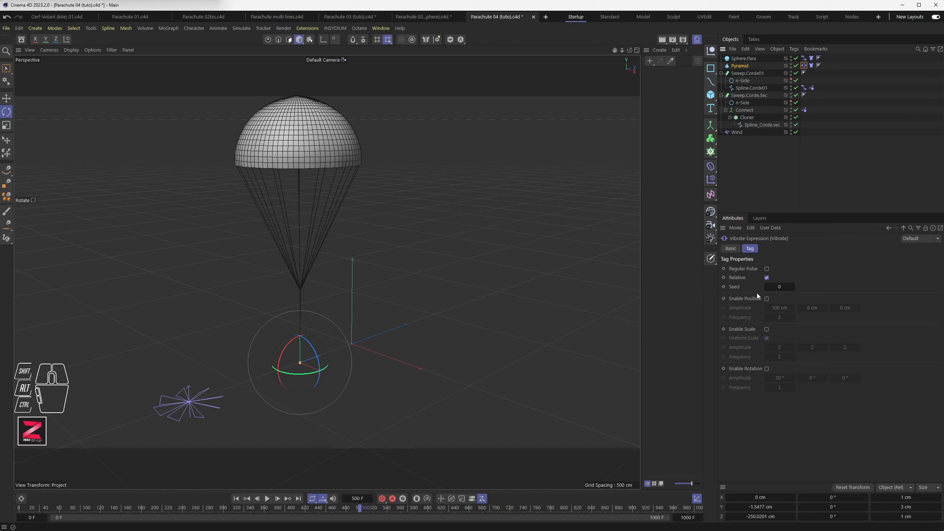
- Enable position vibration in the Vibrate tag with a Z amplitude of 100 cm and a frequency of 0.2
click(766, 298)
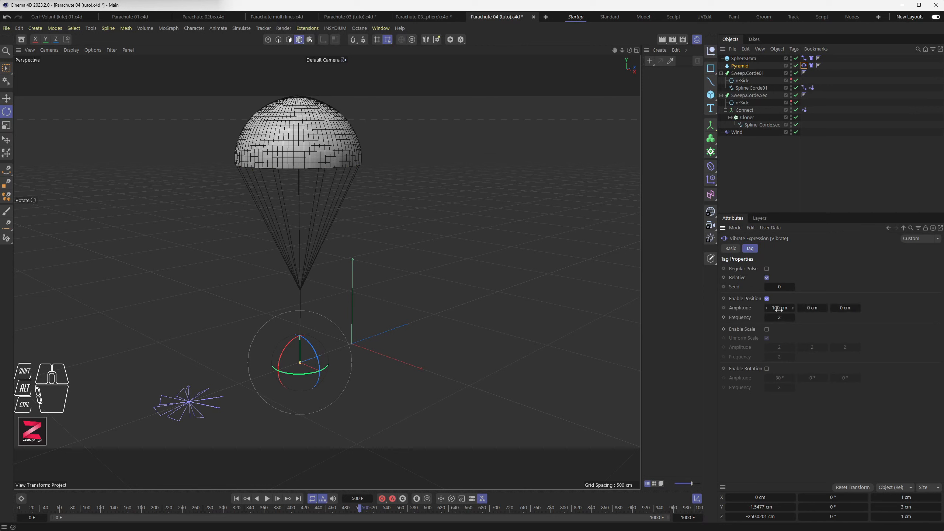
click(845, 308)
text(100)
key(Return)
click(782, 318)
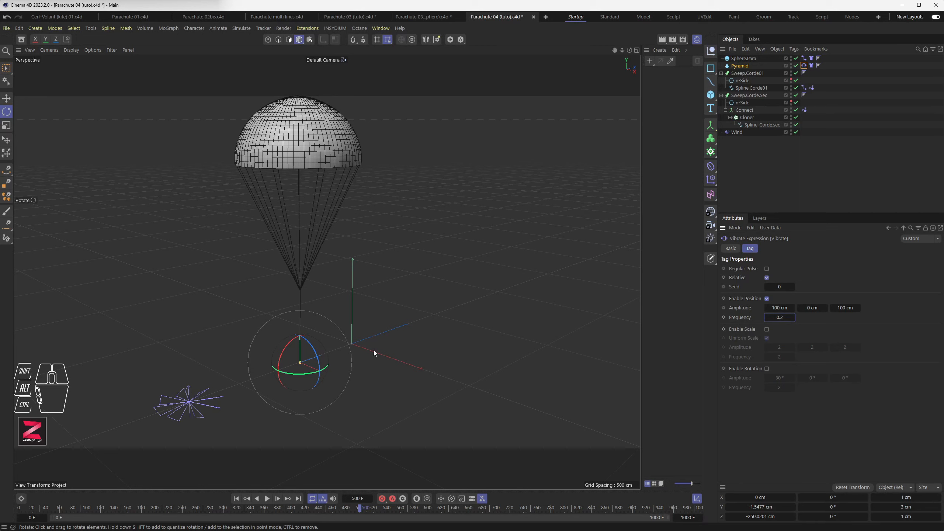
- Set the vibration's Y position amplitude to 20 cm and keyframe the amplitude at frame 500
alt+drag(419, 385, 352, 352)
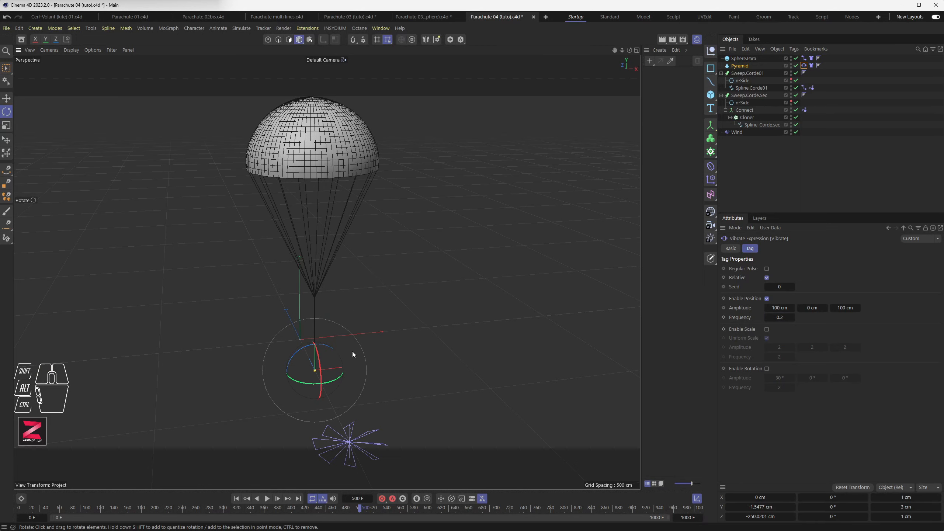
alt+drag(416, 375, 346, 372)
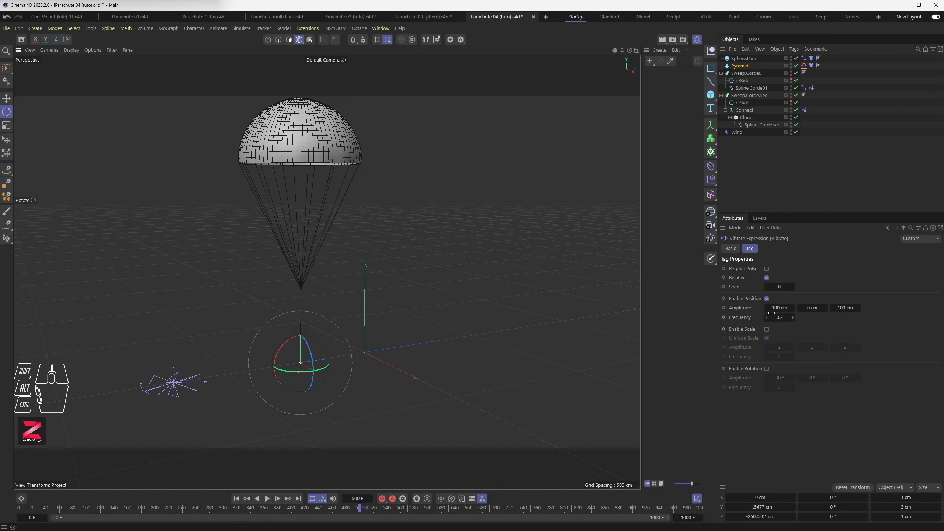
click(820, 308)
click(723, 307)
- Keyframe the vibration's position amplitude at frame 400 with 0 cm on all three axes
drag(287, 511, 291, 512)
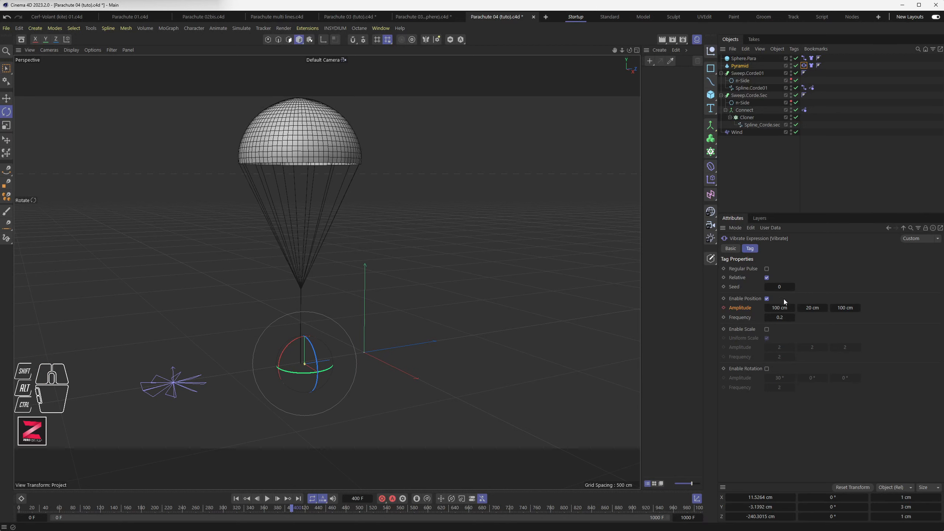
click(780, 308)
text(0)
key(Tab)
text(0)
key(Tab)
text(0)
key(Tab)
click(724, 308)
- Replay the simulation from the first frame to check how the vibrating Pyramid pulls the parachute, then stop it
click(236, 498)
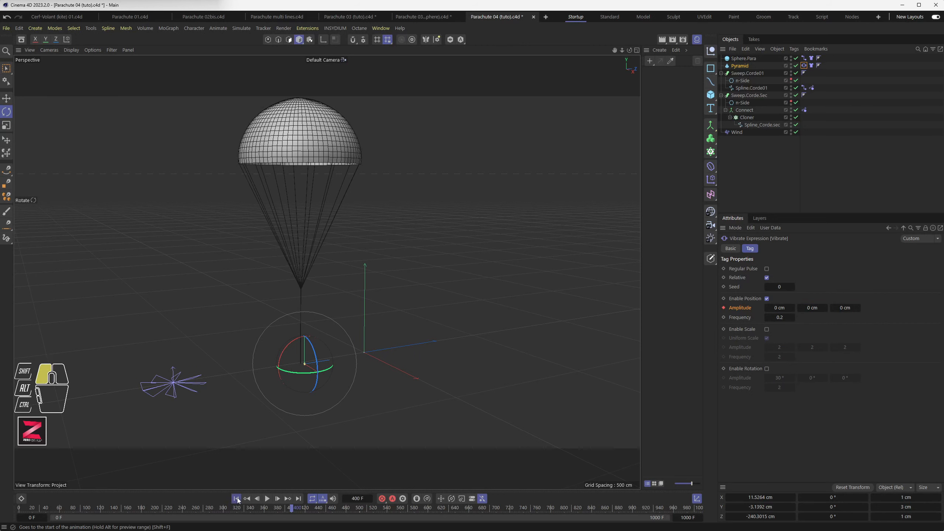
click(268, 498)
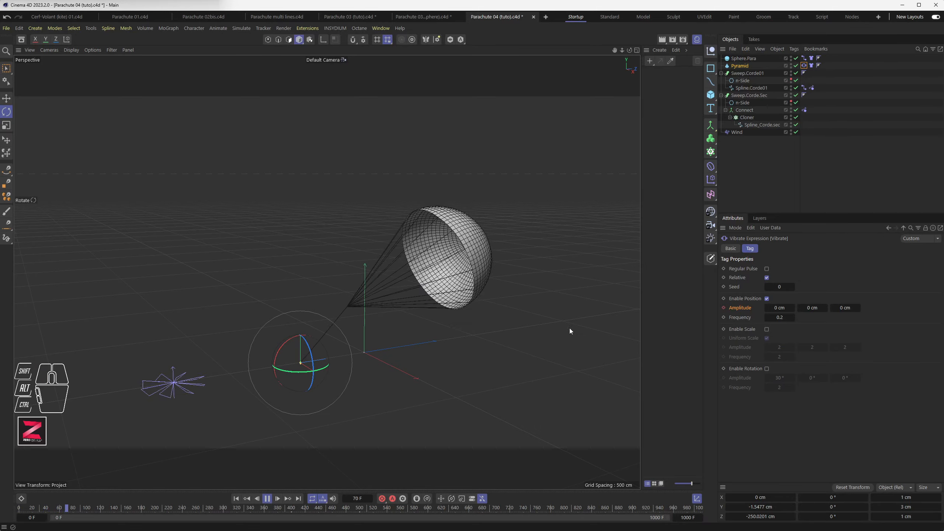
key(e)
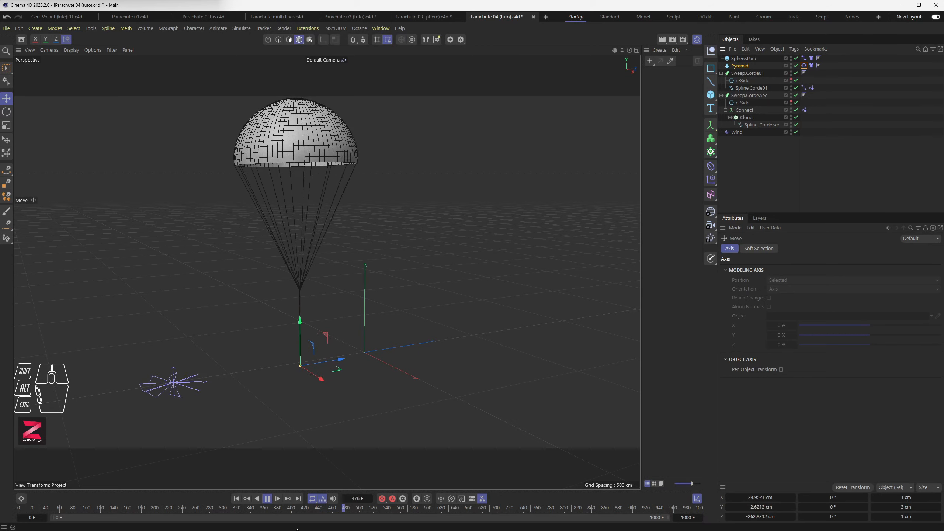
scroll(302, 384, up, 3)
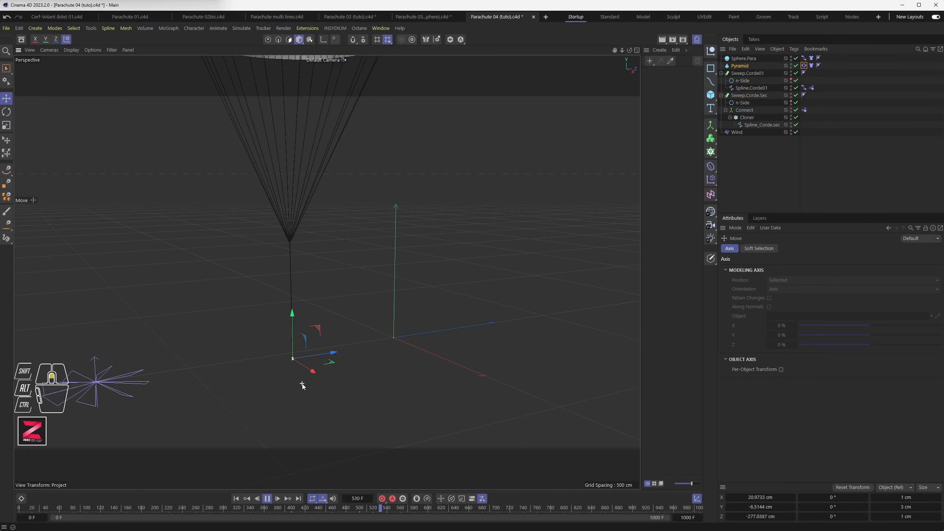
scroll(301, 392, down, 3)
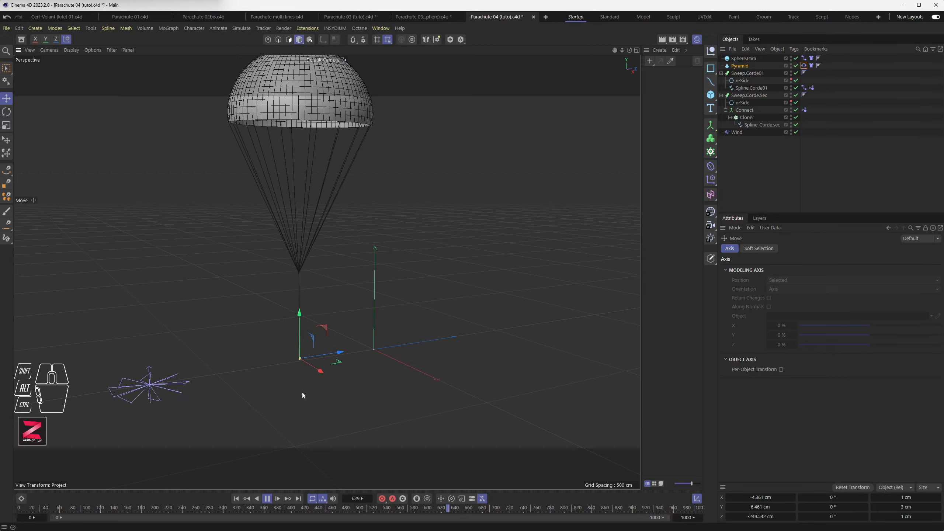
click(268, 499)
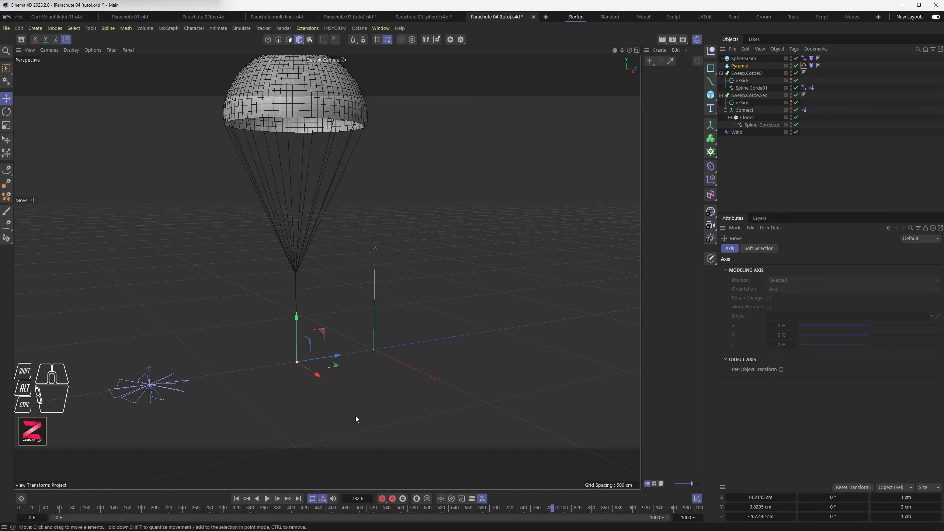
- Show the animation track of the Pyramid's Vibrate amplitude in the Timeline and move that window over the viewport
scroll(357, 413, down, 3)
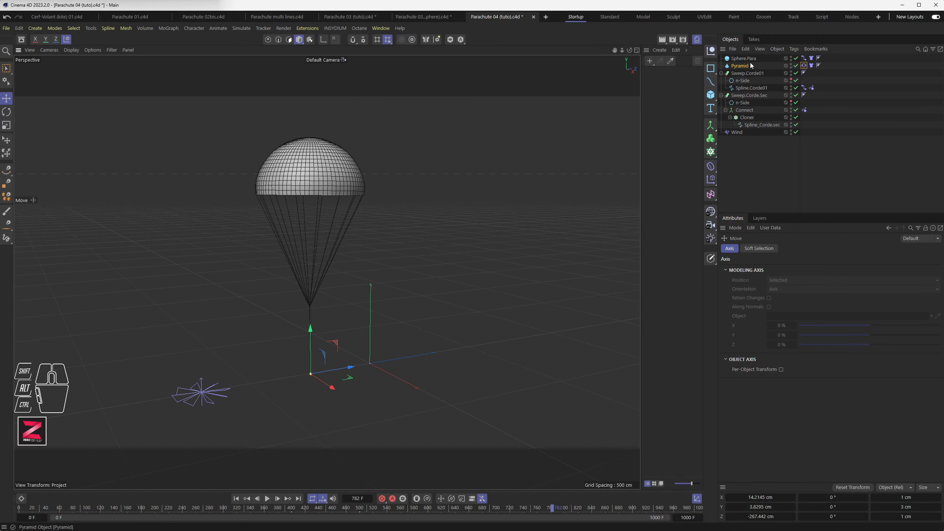
click(804, 66)
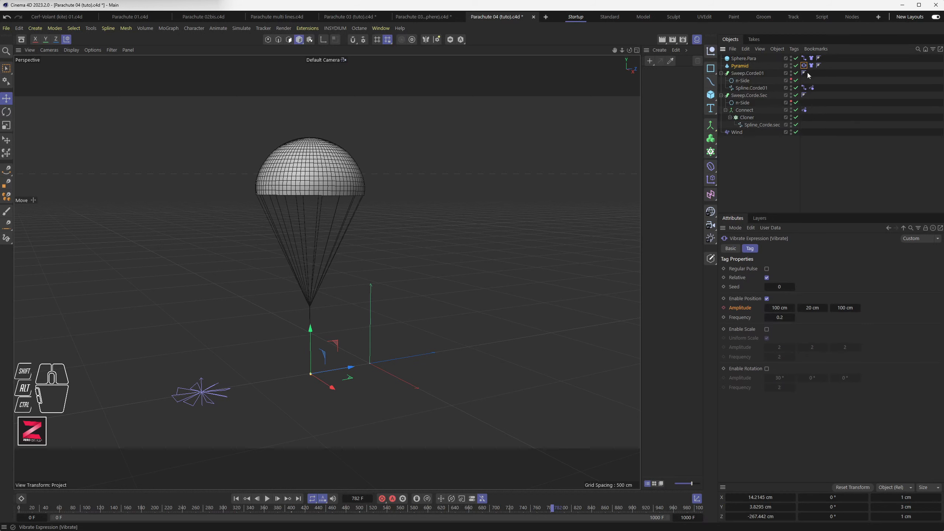
right_click(740, 308)
mouse_move(781, 327)
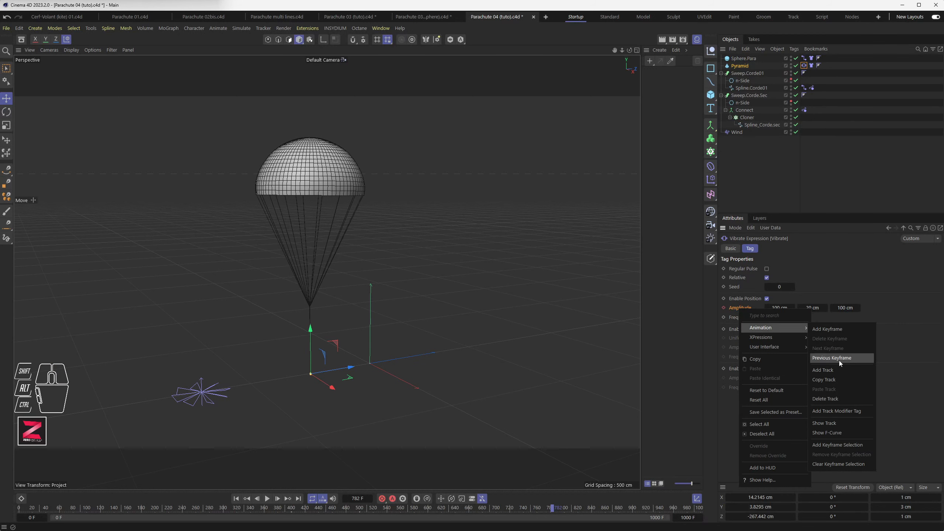
click(841, 423)
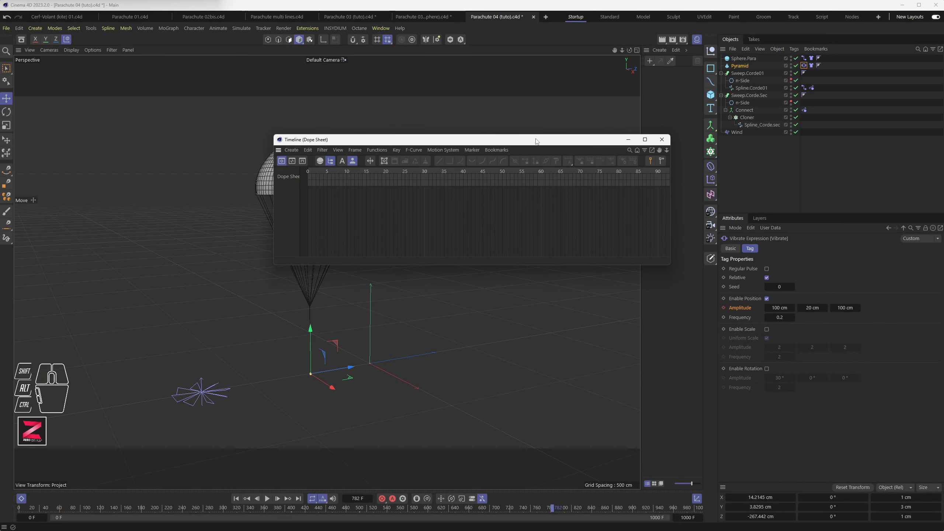
drag(427, 141, 299, 153)
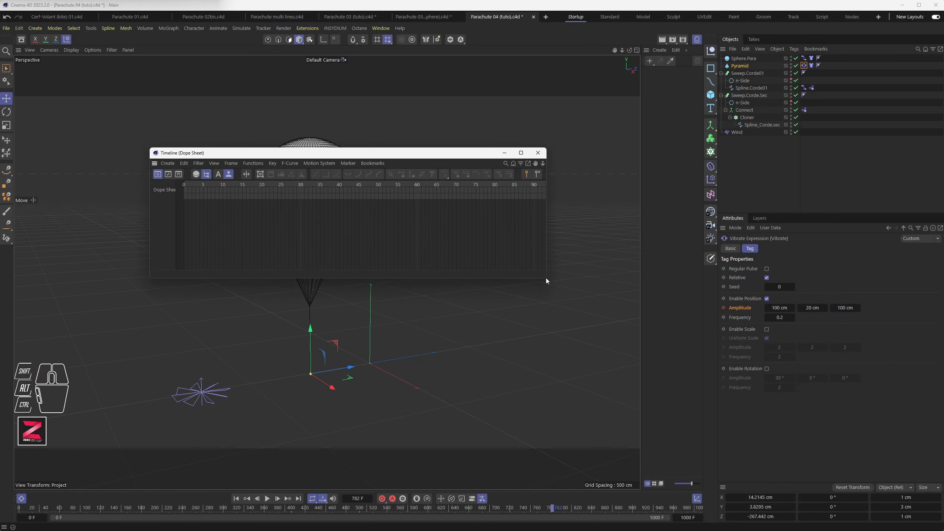
- Enlarge the Timeline window, load the Pyramid's Vibrate tag into the Dope Sheet and frame all of its keys
drag(547, 280, 603, 317)
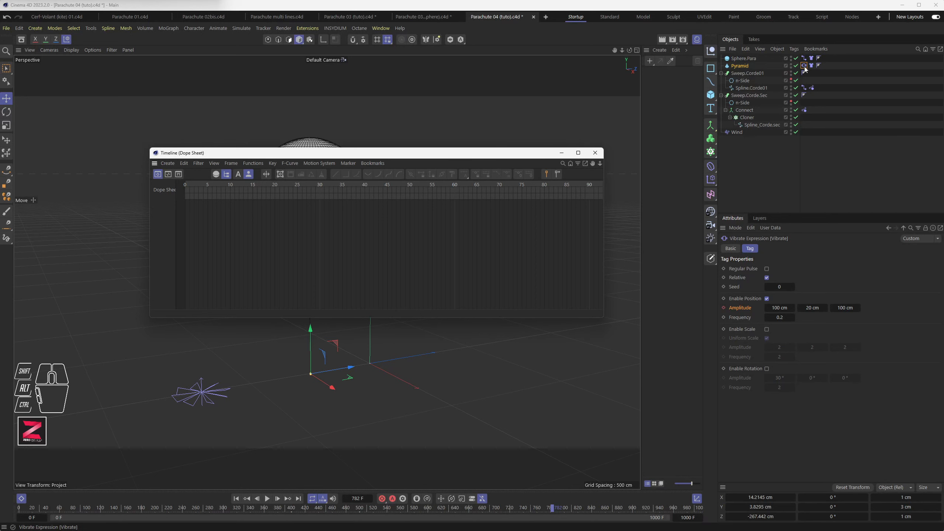
drag(805, 66, 165, 212)
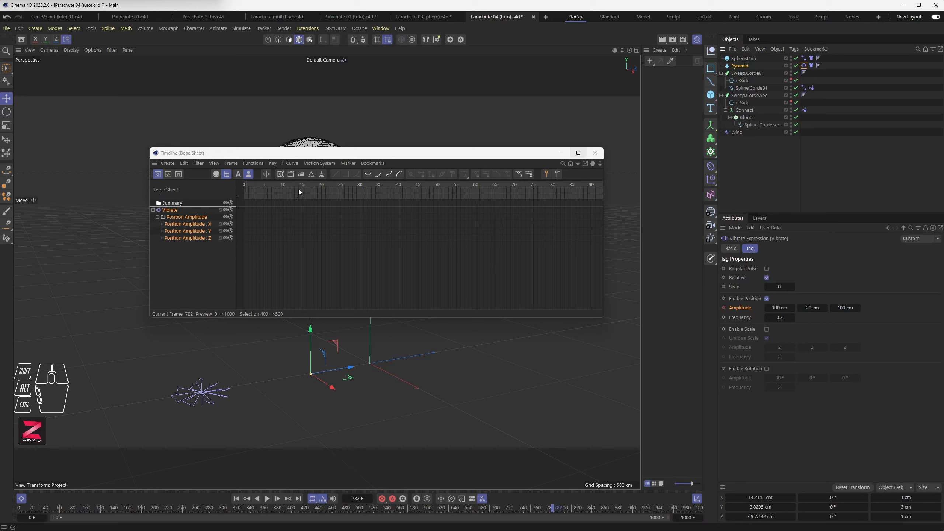
click(214, 163)
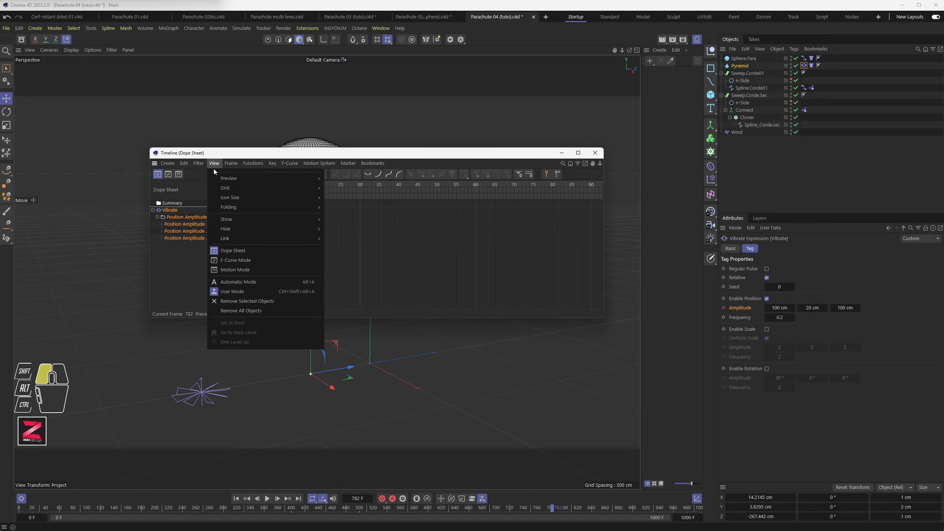
mouse_move(233, 165)
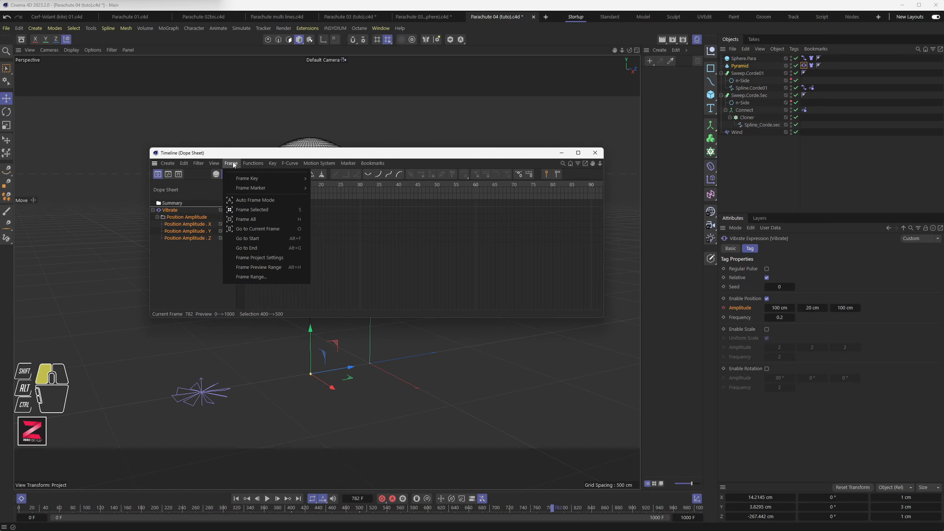
click(251, 220)
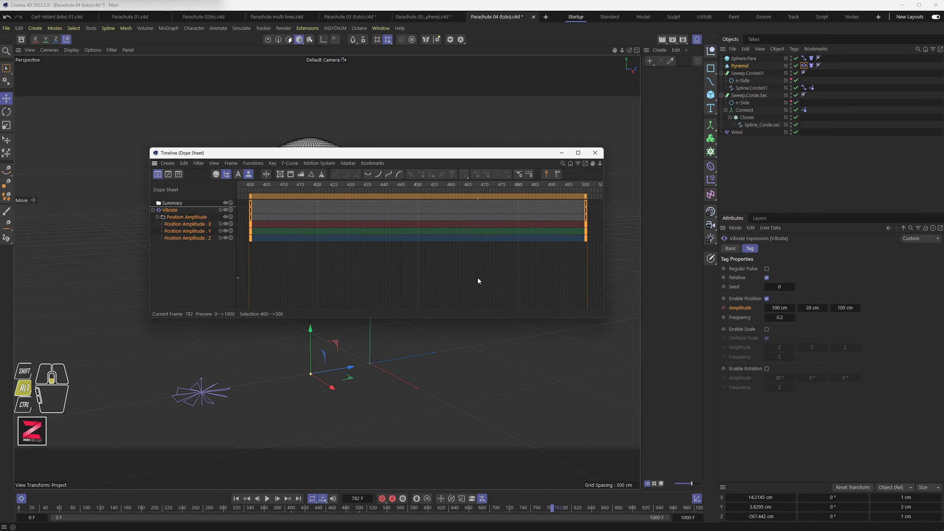
- Shift all the Vibrate position amplitude keys earlier in the Dope Sheet so they span frames 90 to 190
alt+right_drag(442, 277, 427, 270)
alt+middle_drag(411, 289, 491, 289)
alt+right_drag(475, 221, 432, 221)
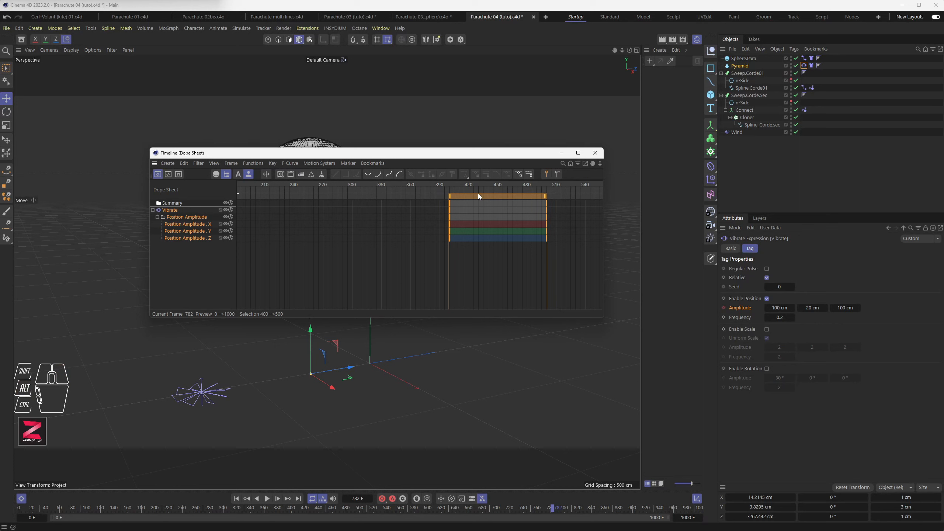
drag(478, 193, 292, 201)
alt+right_drag(283, 273, 279, 274)
alt+middle_drag(283, 274, 512, 274)
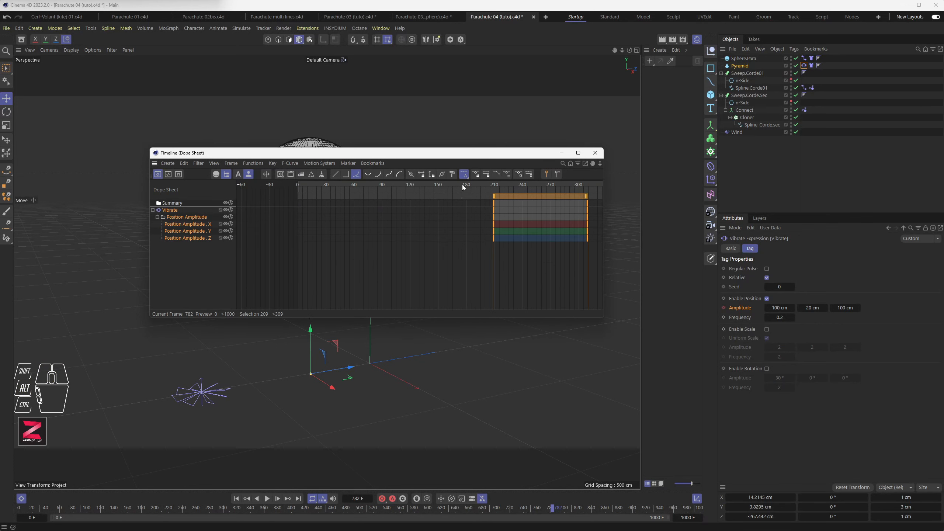
drag(517, 195, 407, 196)
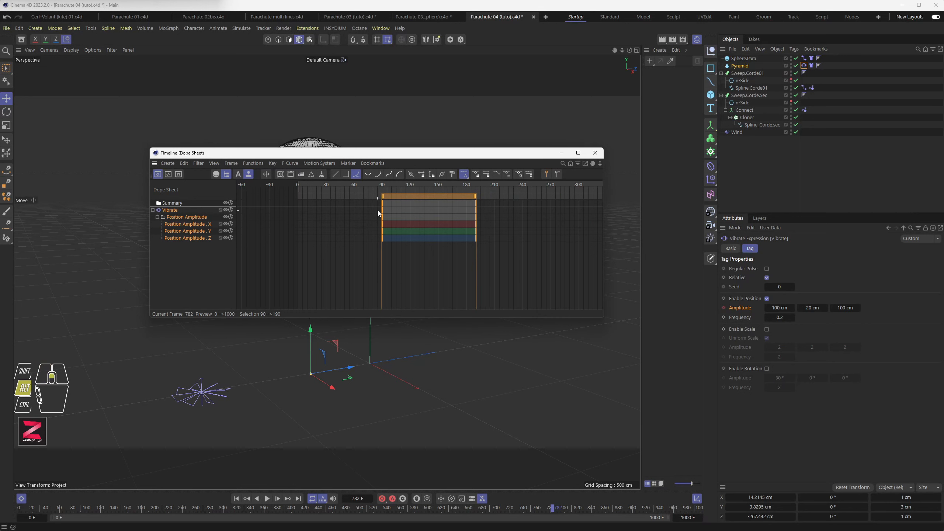
alt+right_drag(378, 204, 360, 192)
- Move the Timeline window clear of the parachute and check the Vibrate position amplitude at frame 190
drag(357, 152, 670, 137)
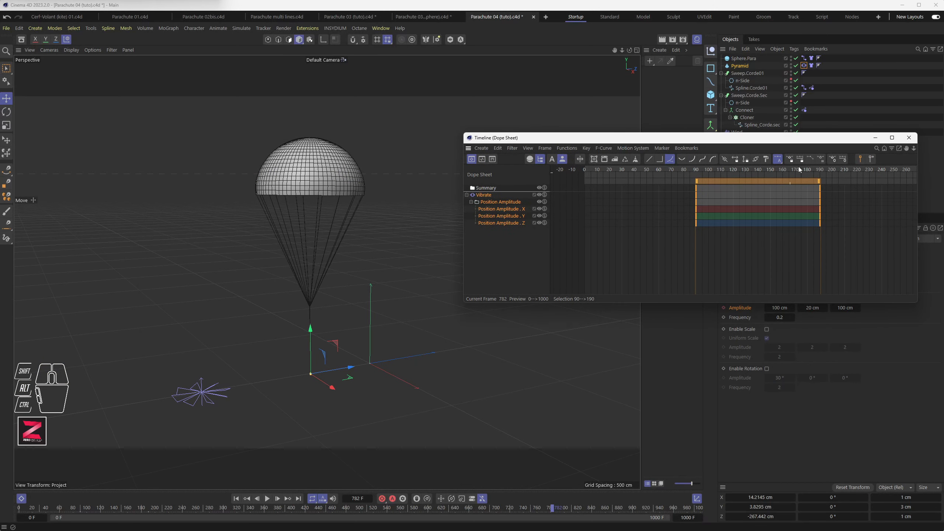
click(820, 170)
drag(819, 168, 820, 169)
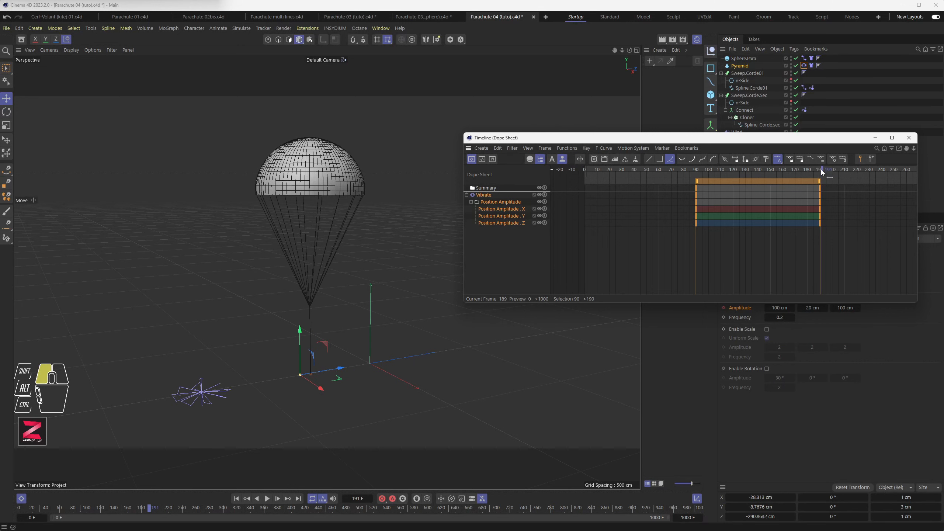
drag(808, 138, 781, 35)
click(735, 309)
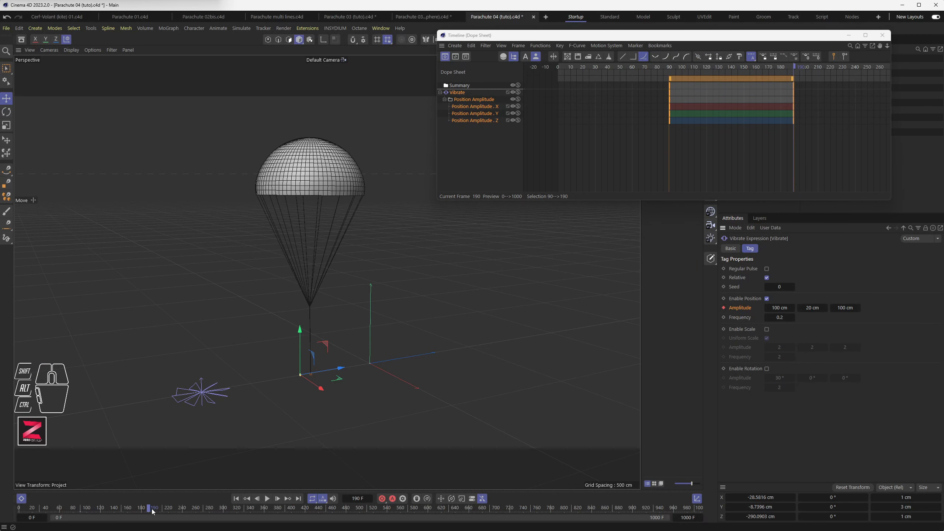
click(359, 498)
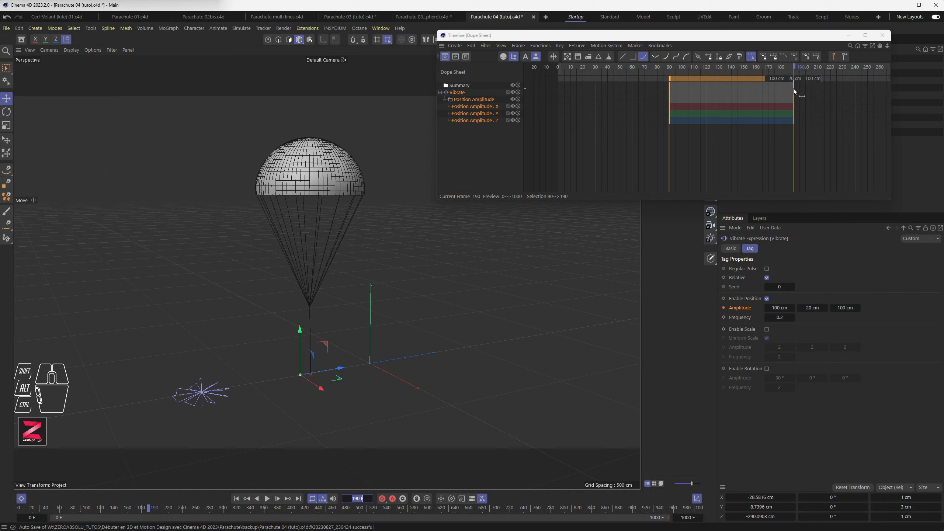
click(794, 82)
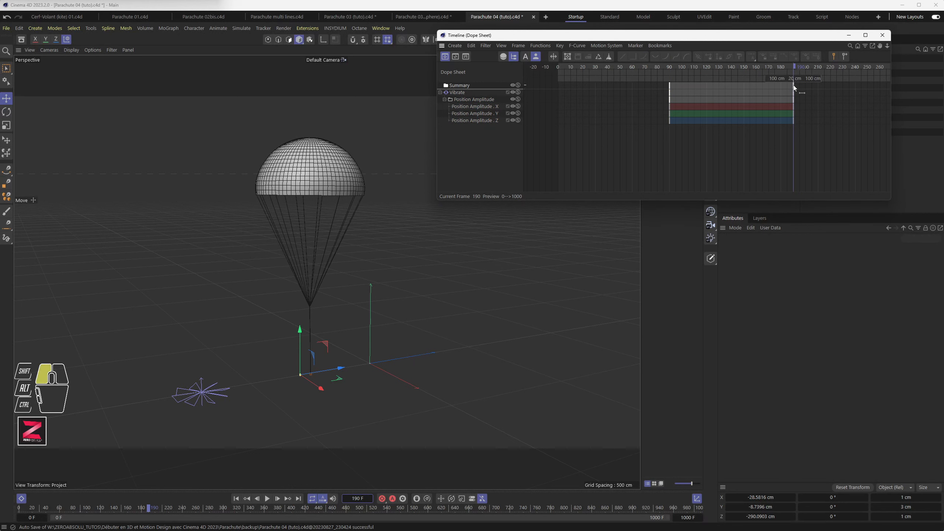
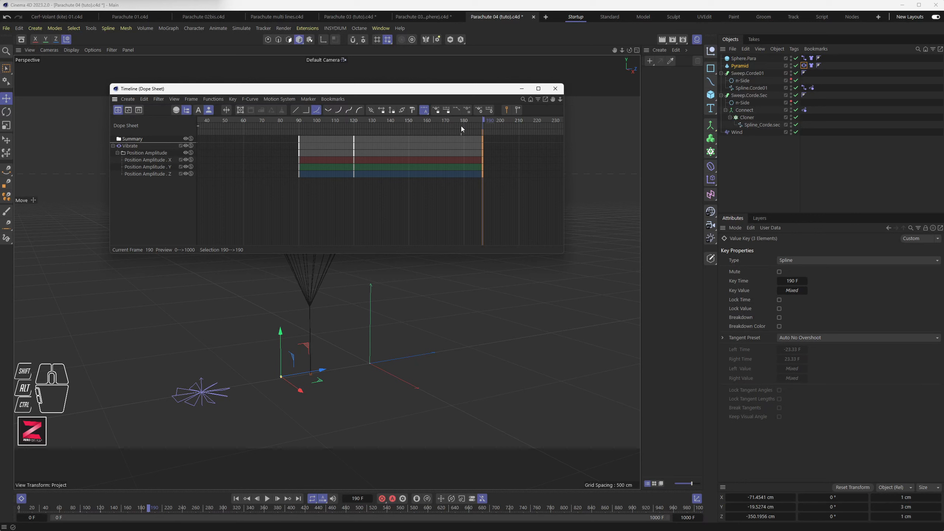
- Delete the amplitude keys at frame 190 and keyframe the Vibrate position amplitude at frame 120 with 250, 40 and 250 cm
key(Delete)
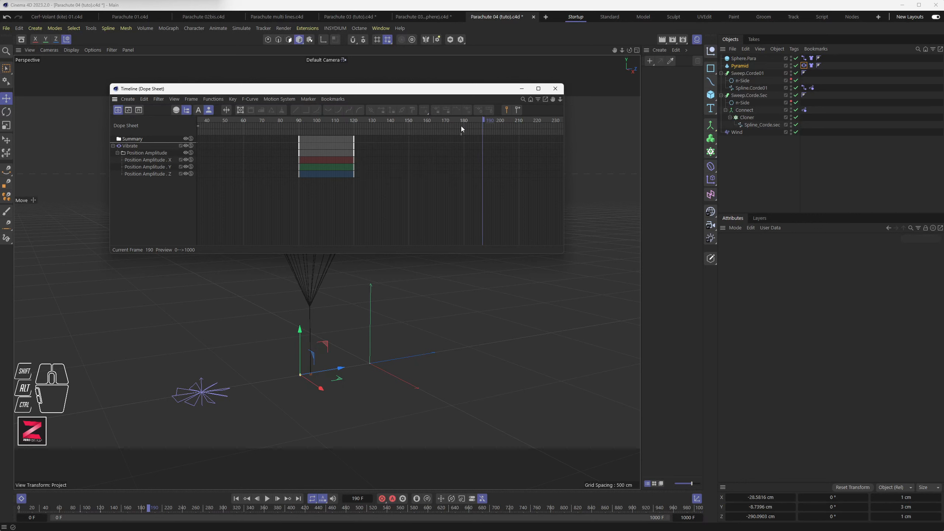
click(300, 120)
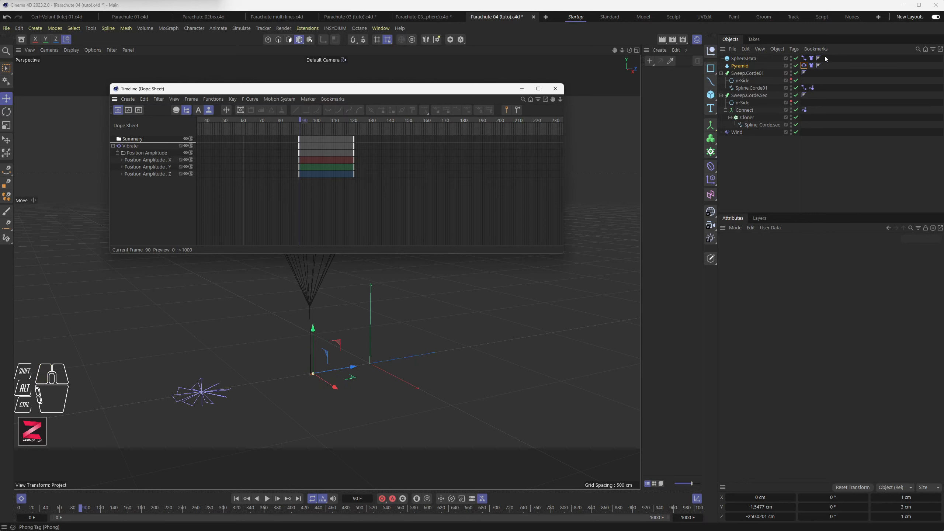
click(803, 65)
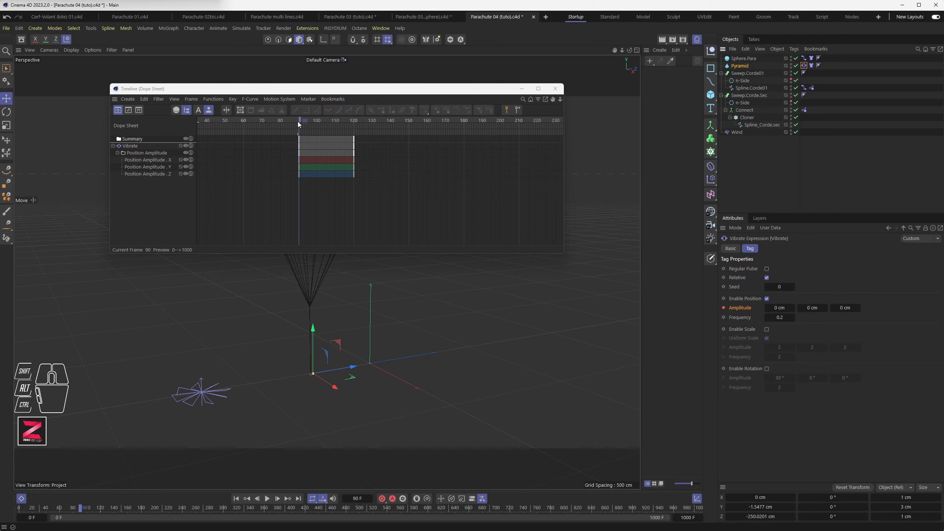
drag(300, 124, 355, 126)
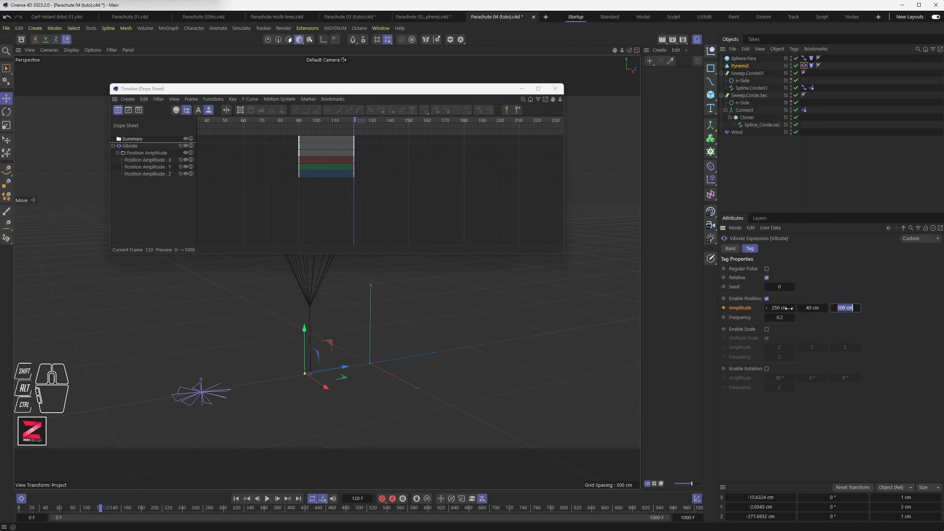
click(724, 308)
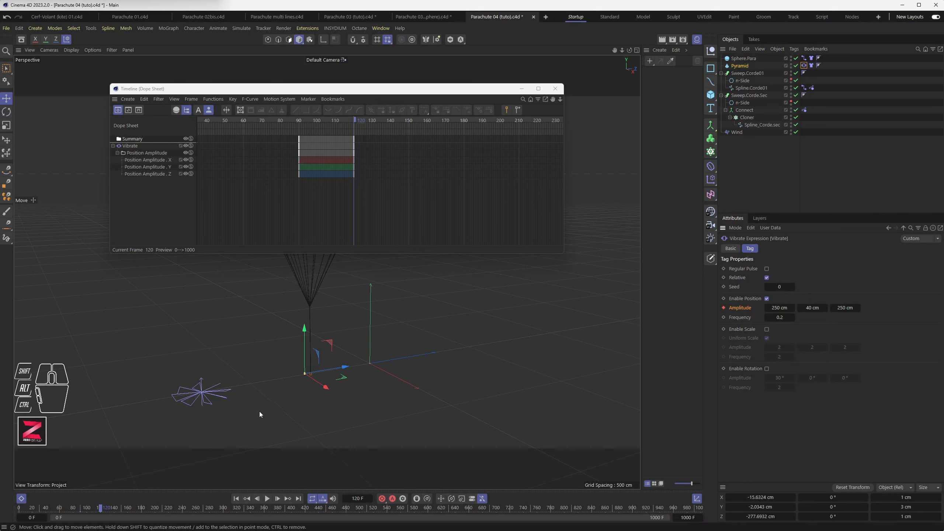
- Close the Timeline window and replay the simulation from the first frame to check the stronger vibration, then stop it
click(236, 498)
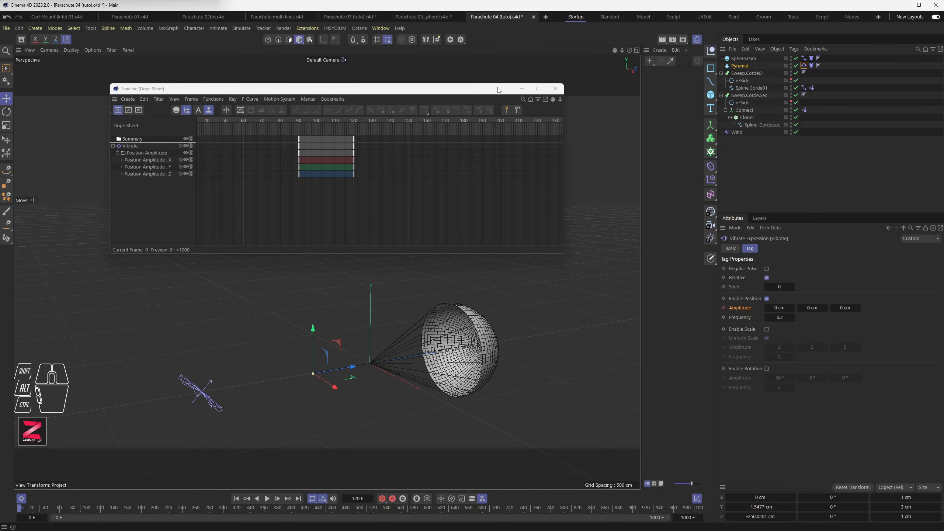
drag(499, 90, 943, 282)
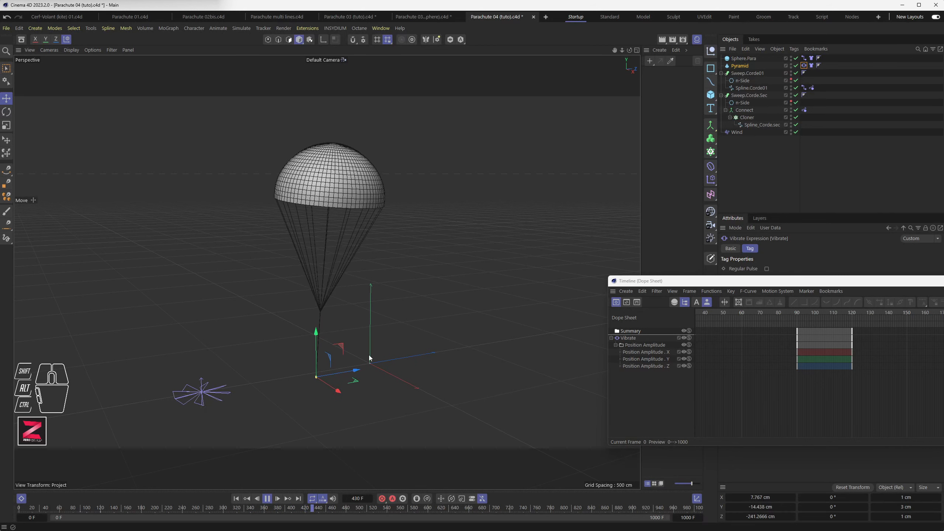
click(943, 281)
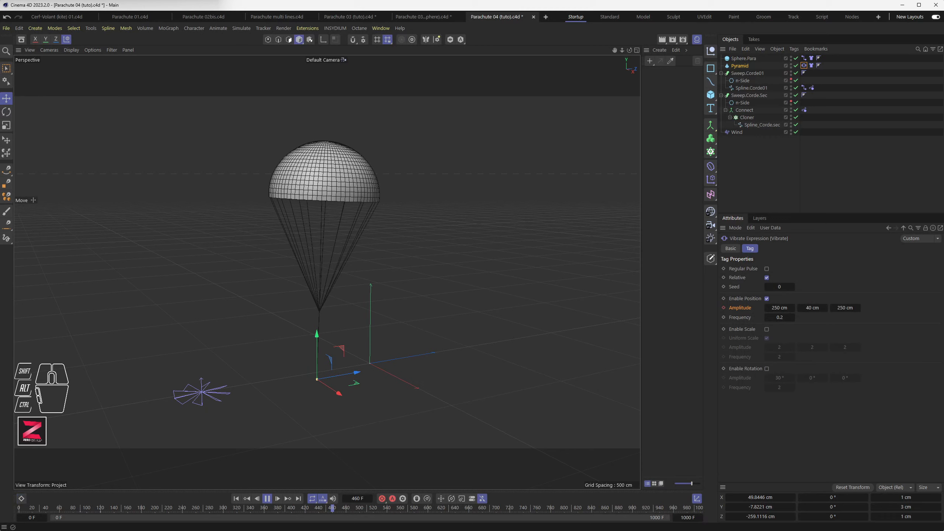
click(553, 300)
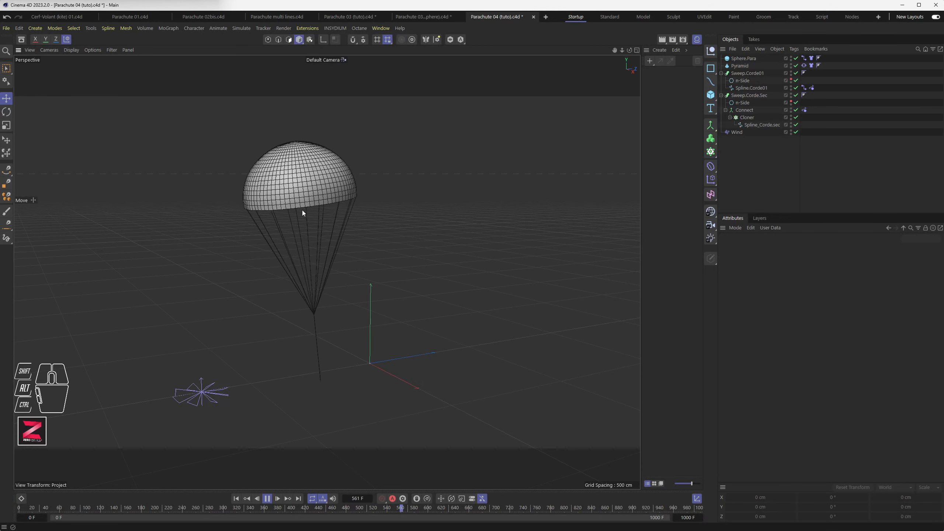
click(267, 498)
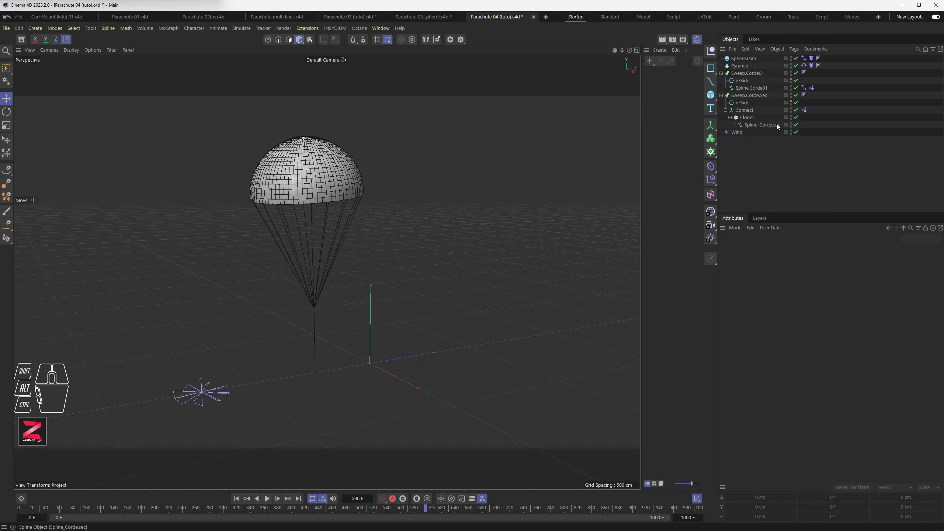
- Set the Substeps in the project's simulation settings to 20 and replay the parachute from the first frame
click(733, 131)
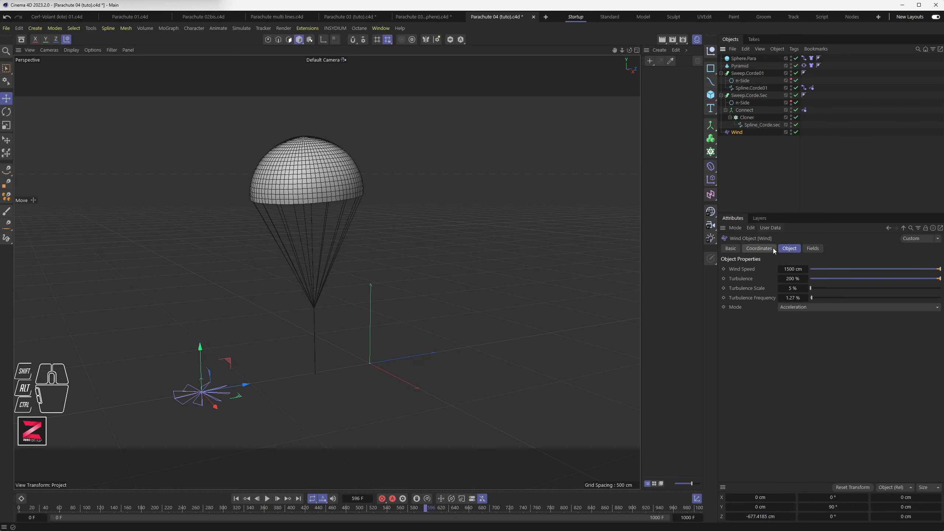
key(ctrl+d)
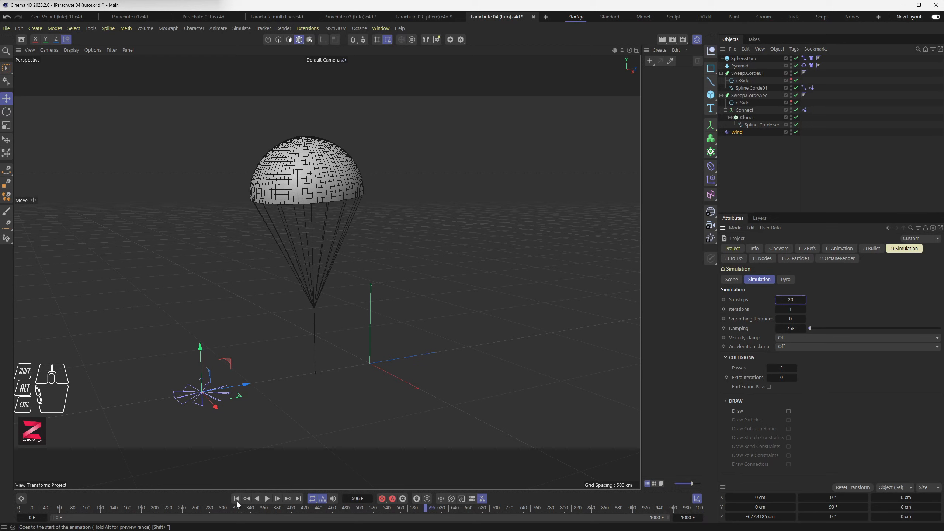
click(237, 499)
click(268, 498)
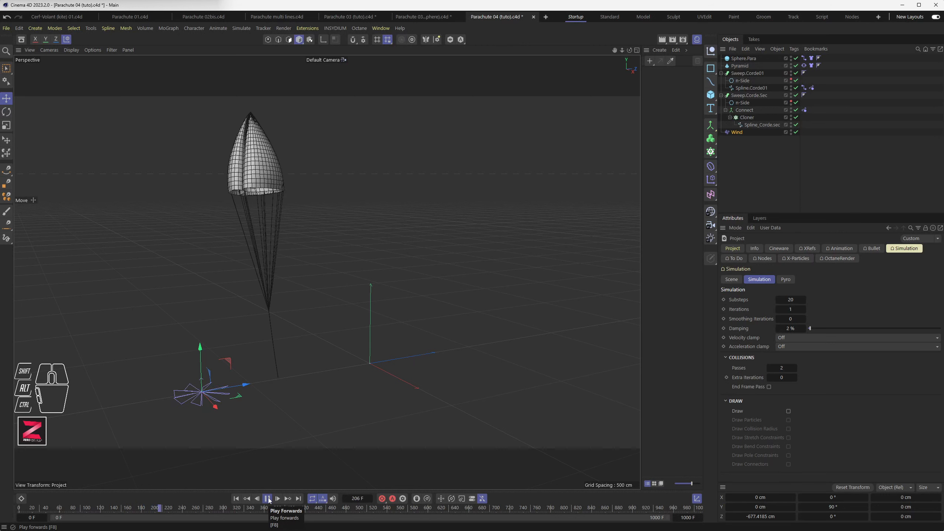
click(267, 498)
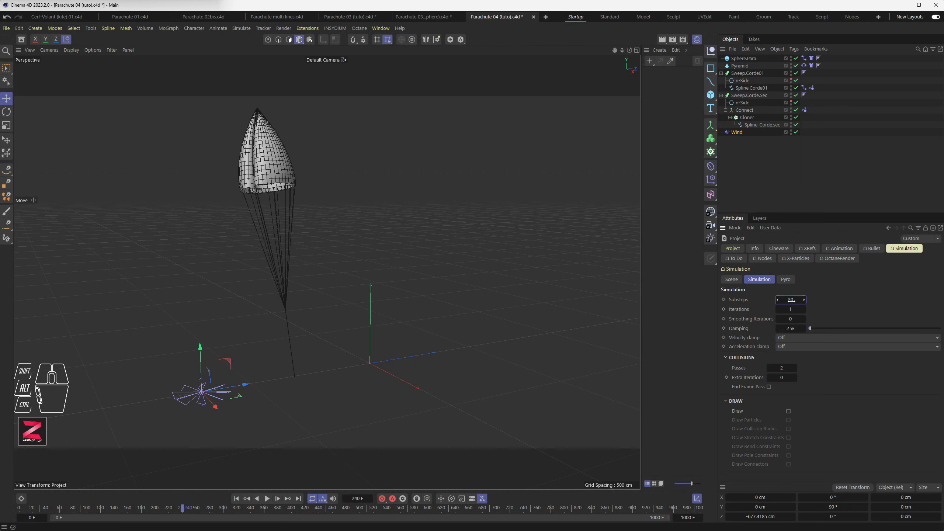
- Raise the simulation Substeps to 30 and briefly replay from the first frame
click(246, 498)
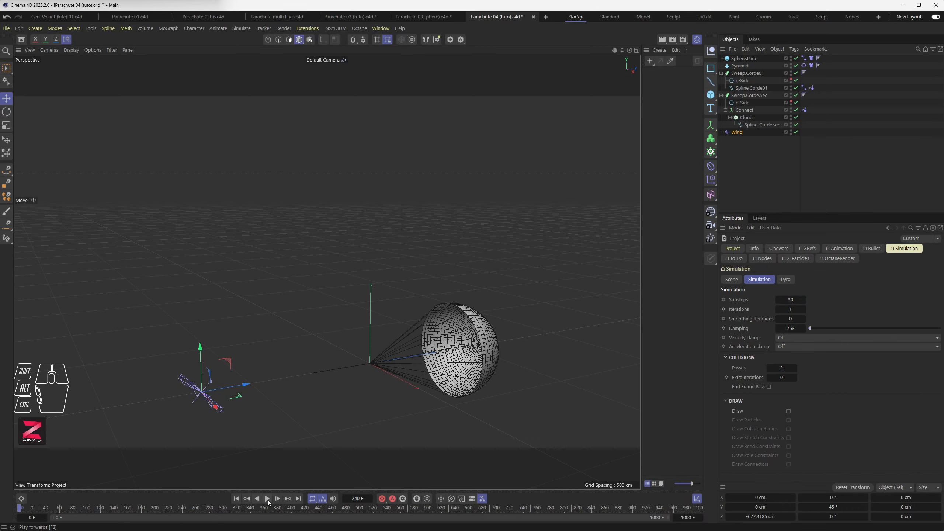
click(269, 499)
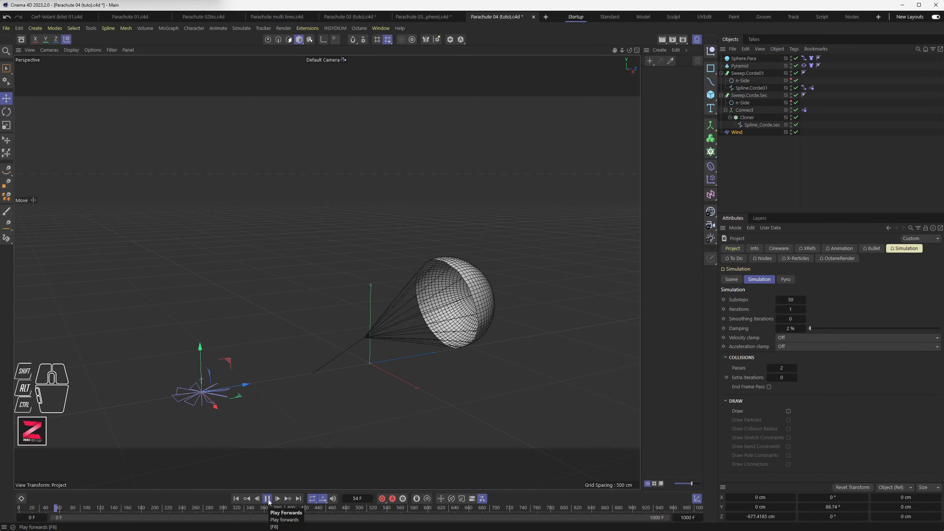
click(268, 498)
- Set the Bendiness of Sphere.Para's Cloth tag to 2 and replay the simulation from the first frame
click(812, 58)
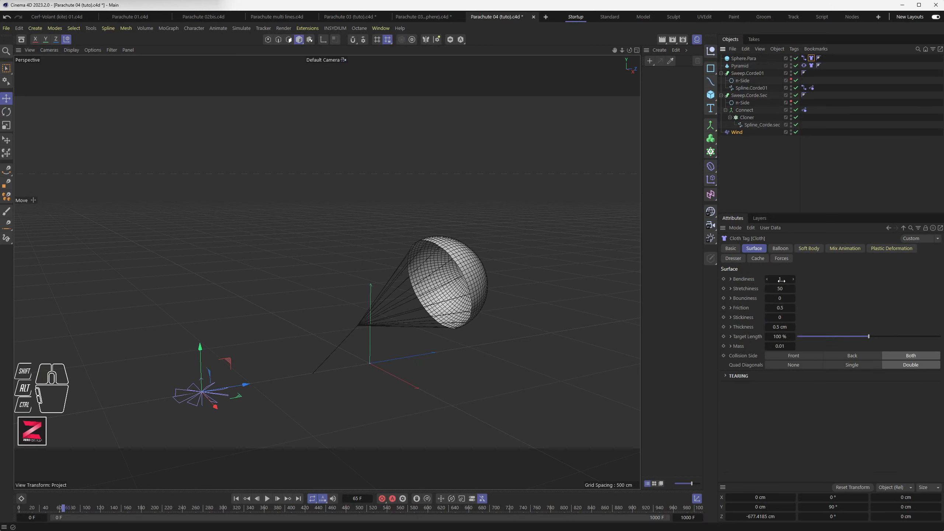
text(2)
click(236, 498)
click(267, 499)
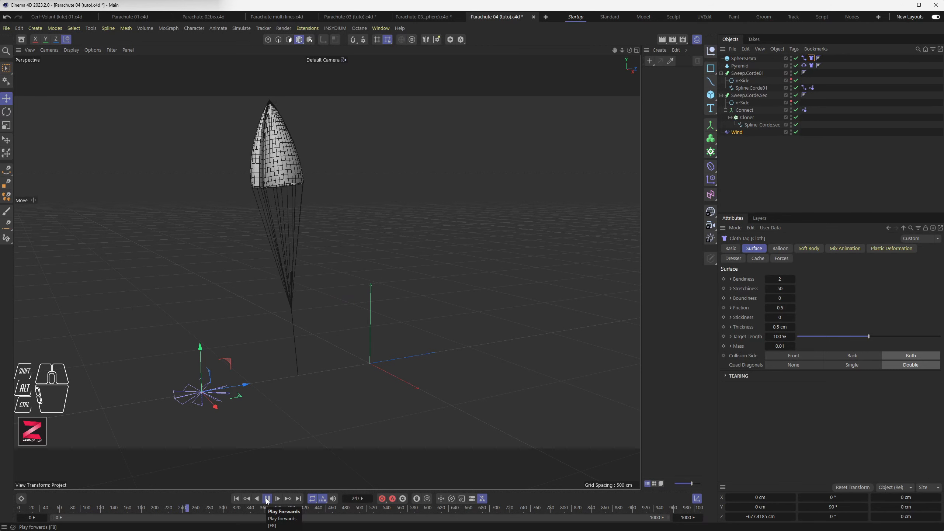
click(267, 499)
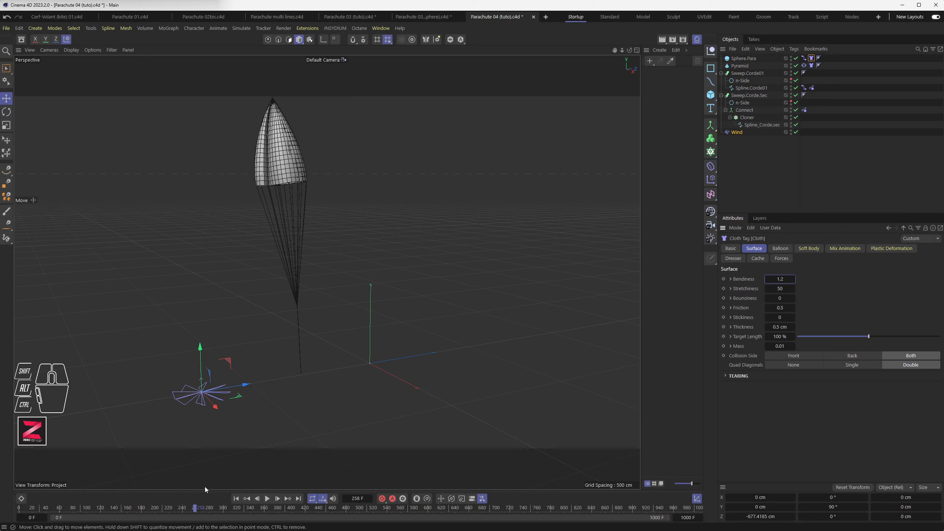
- Lower the cloth's Bendiness to 1.2 and replay the simulation to check the canopy's shape
click(236, 499)
click(268, 498)
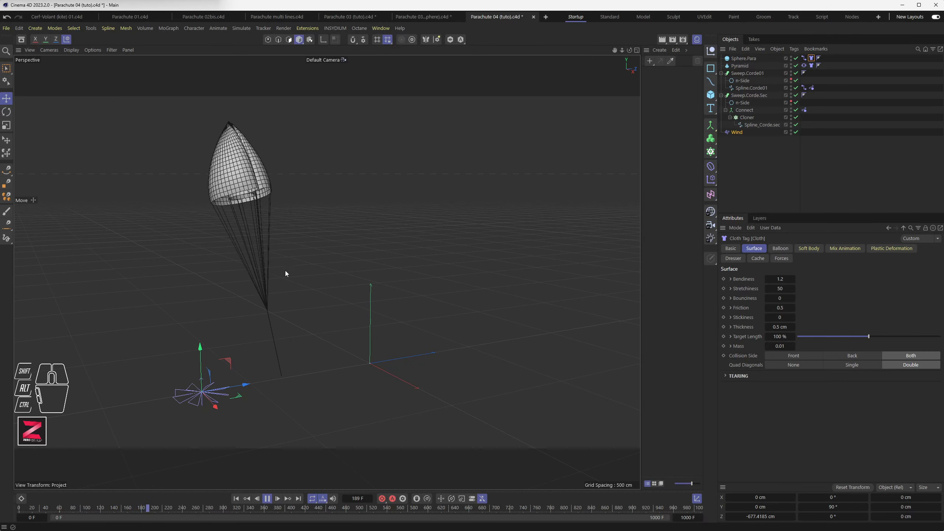
click(267, 499)
- Set the canopy cloth's Bendiness to 1 and Bounciness to 30, and replay the simulation from the first frame
click(237, 499)
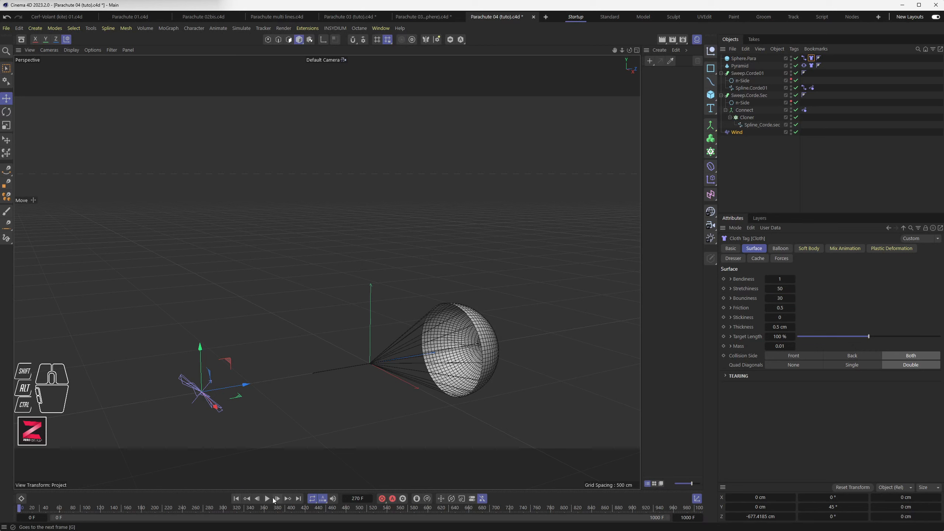
click(268, 499)
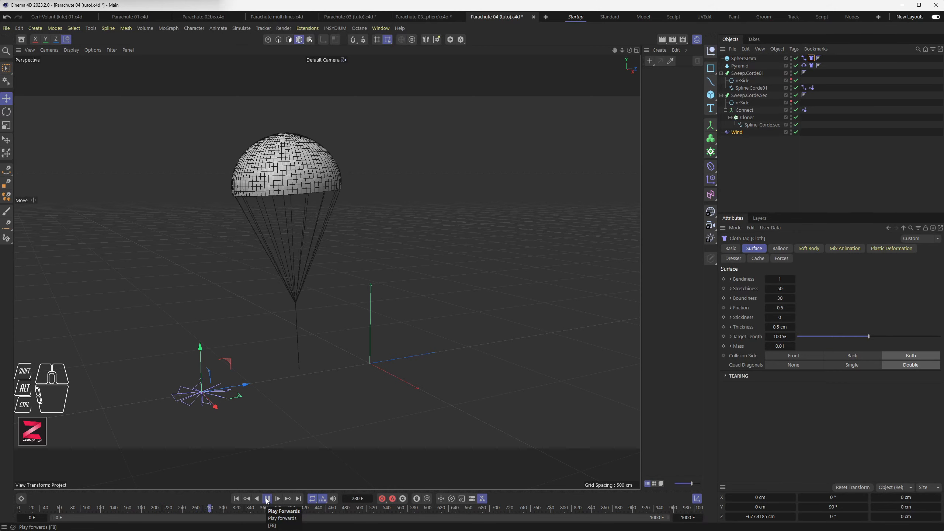
click(267, 498)
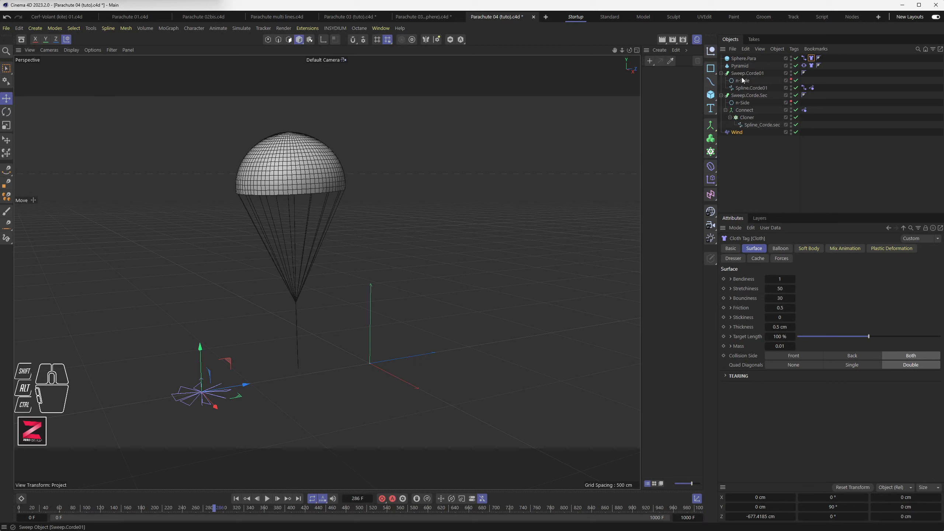
- Raise the Wind object's Turbulence to 500% and replay the simulation from the first frame
click(738, 133)
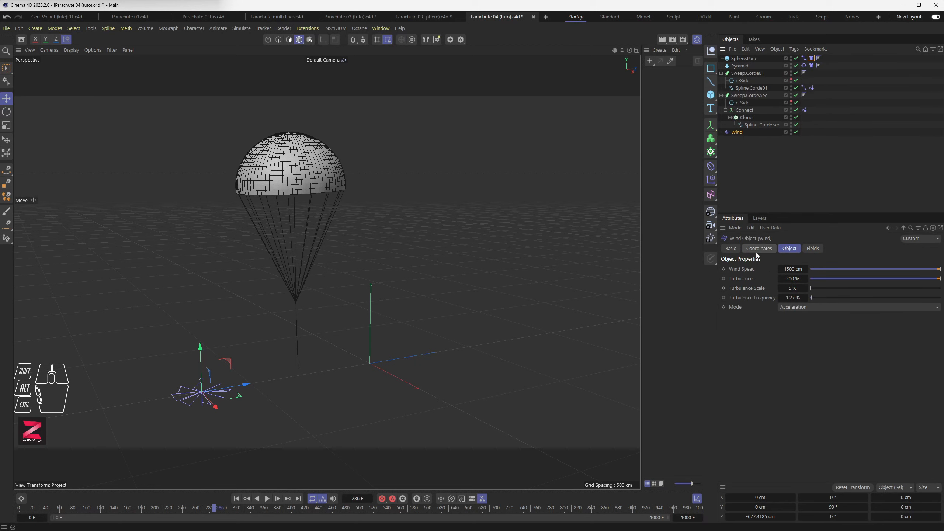
click(241, 499)
click(267, 498)
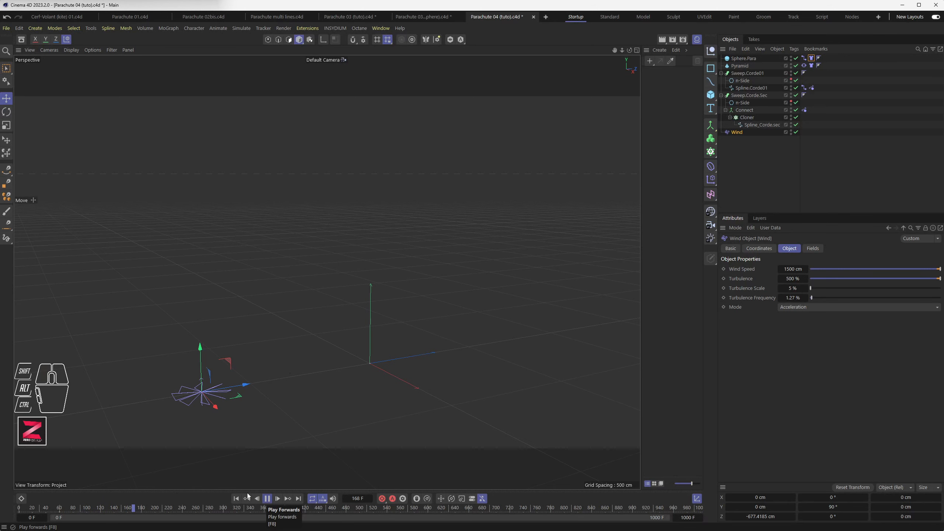
click(267, 499)
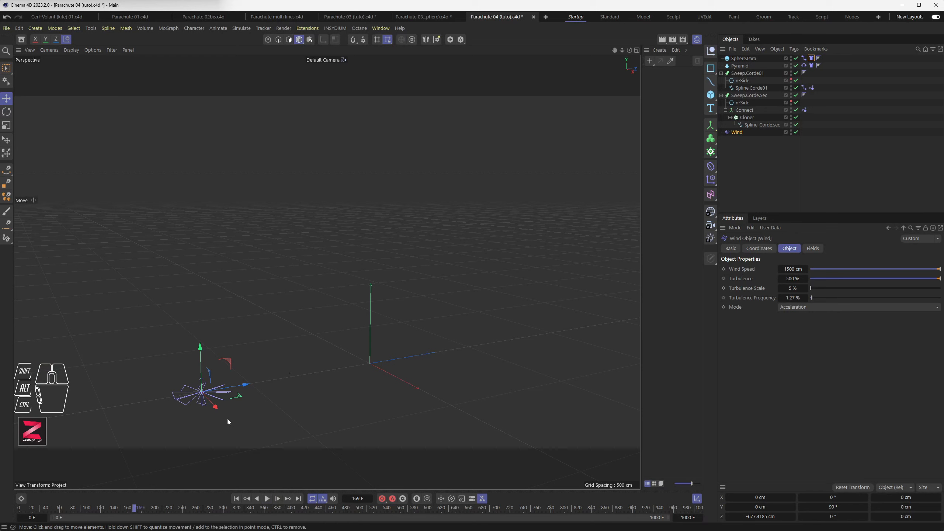
- Set the Wind's Turbulence to 250%, save the project and replay the simulation
click(235, 498)
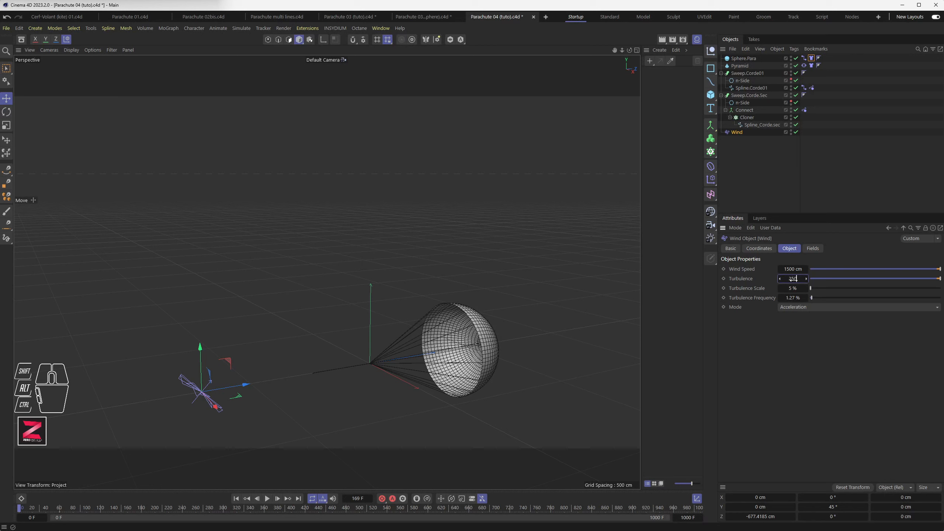
key(ctrl+s)
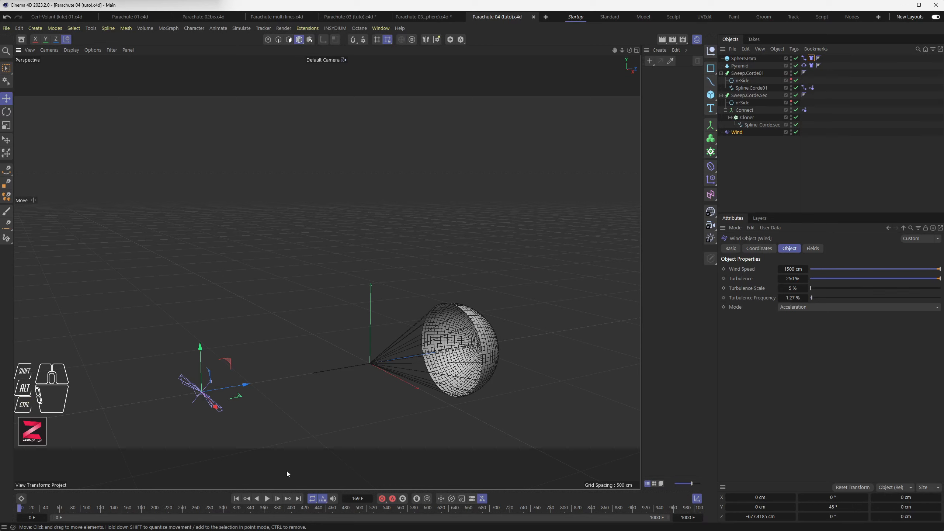
click(267, 499)
- Lower the Bounciness of Sphere.Para's Cloth tag to 5 and replay the parachute from the first frame
click(811, 58)
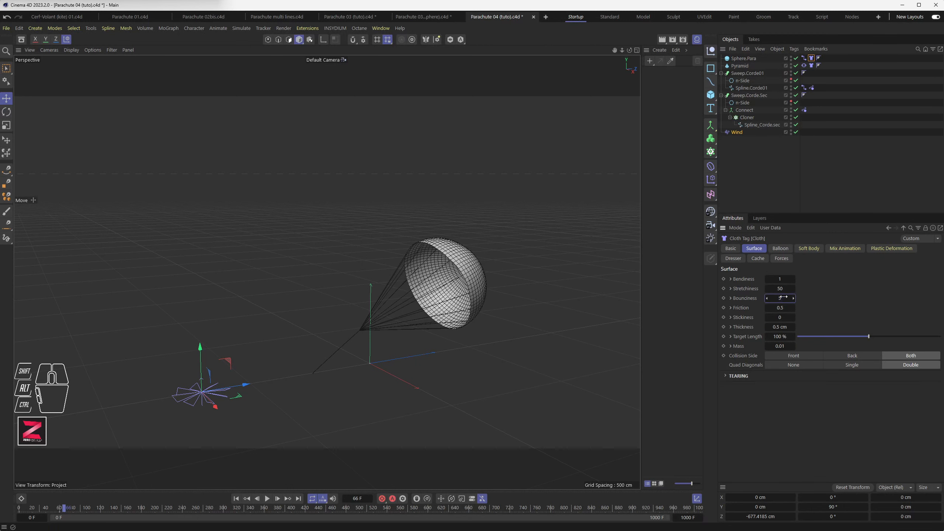
click(235, 501)
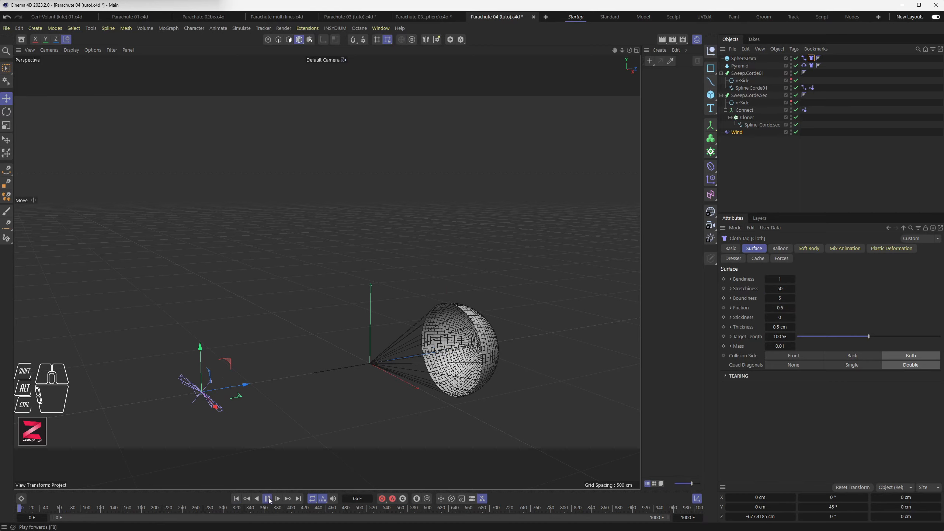
click(268, 498)
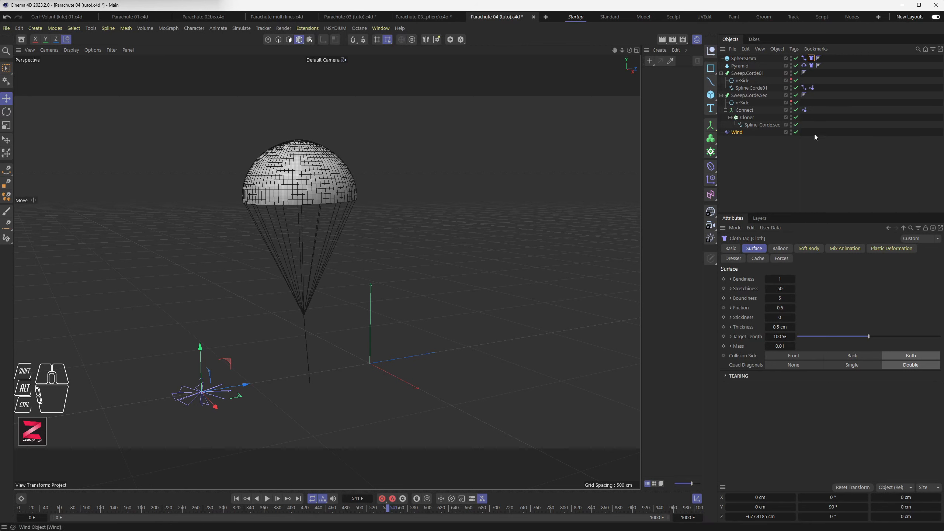
- Add a Vibrate tag to the Wind object and enable its rotation with an amplitude of 50°, 0°, 50°
click(738, 133)
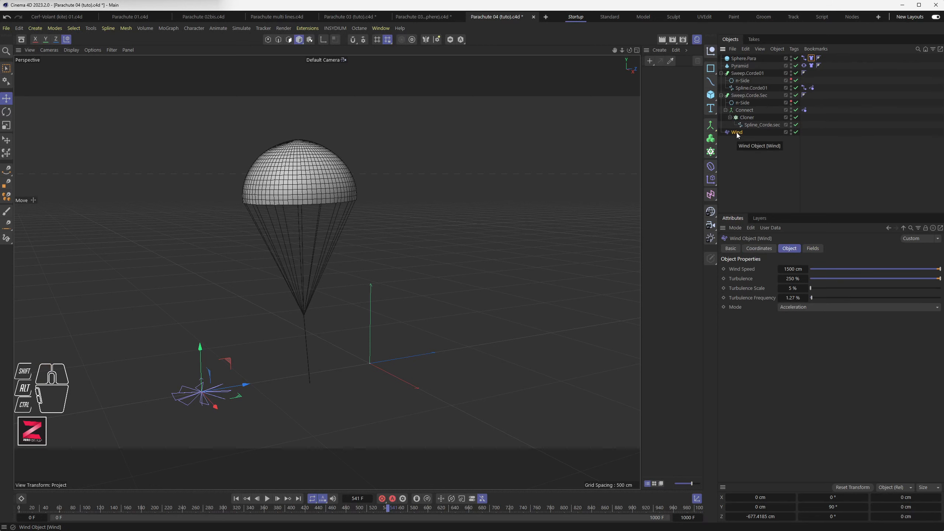
right_click(737, 134)
mouse_move(768, 152)
click(889, 204)
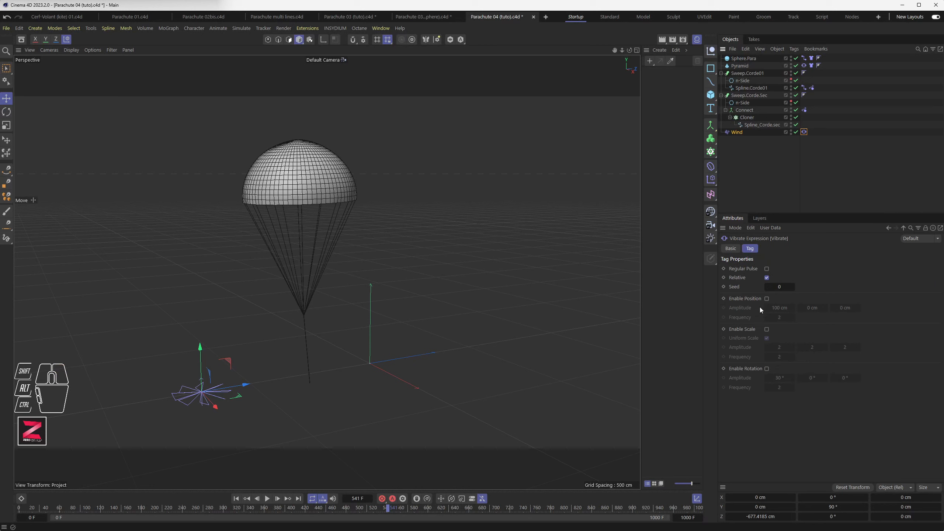
click(767, 370)
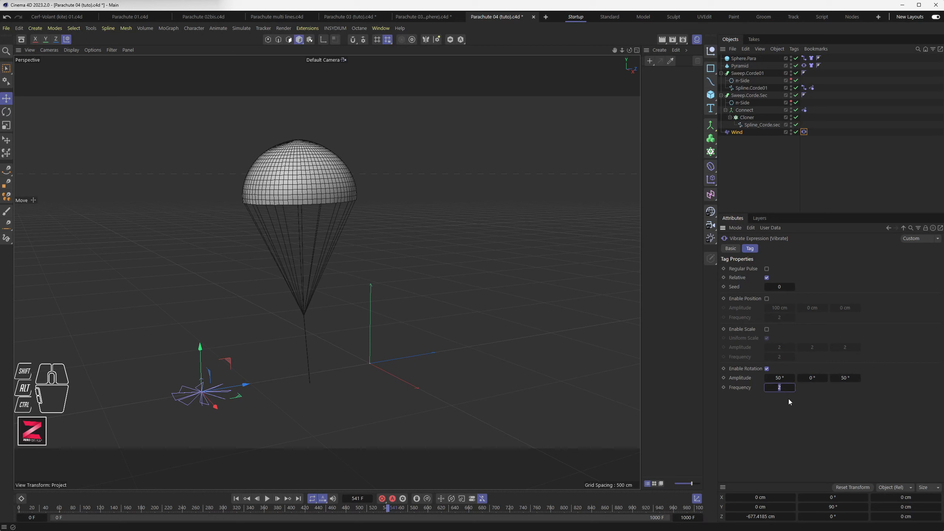
- Set the Wind's rotation vibration Frequency to 1 and replay the simulation from the first frame
click(236, 498)
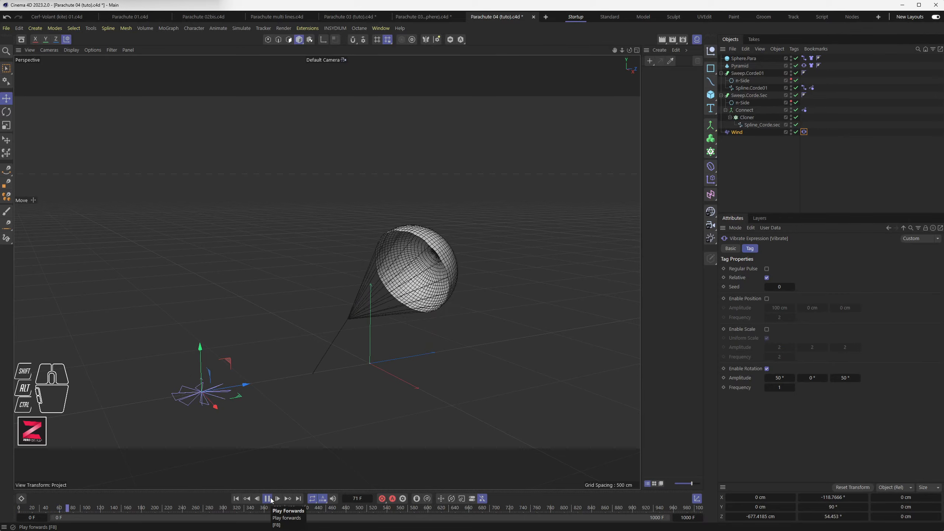
mouse_move(224, 410)
alt+mouse_down()
mouse_move(245, 383)
mouse_move(243, 399)
mouse_move(224, 413)
alt+mouse_up()
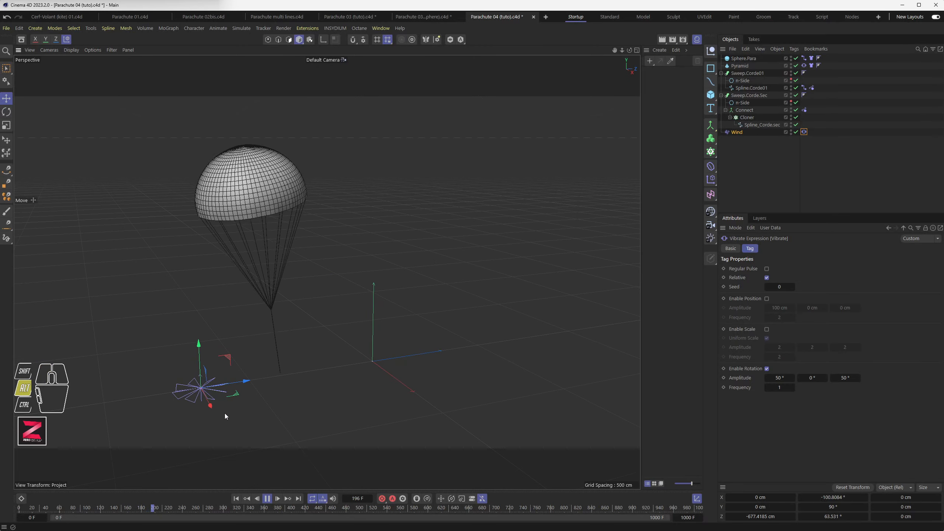
click(268, 499)
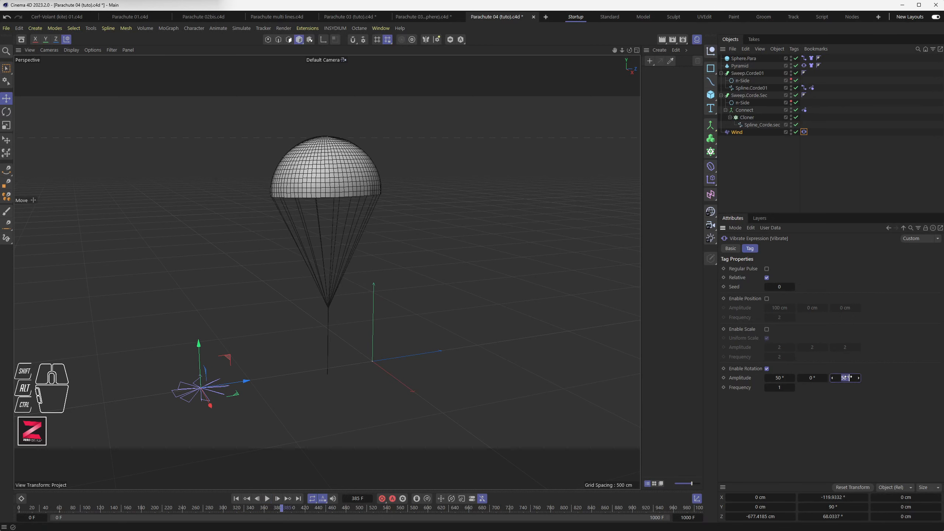
- Change the Wind vibration's rotation amplitude to 50°, 50°, 0° and briefly replay from the first frame
key(Delete)
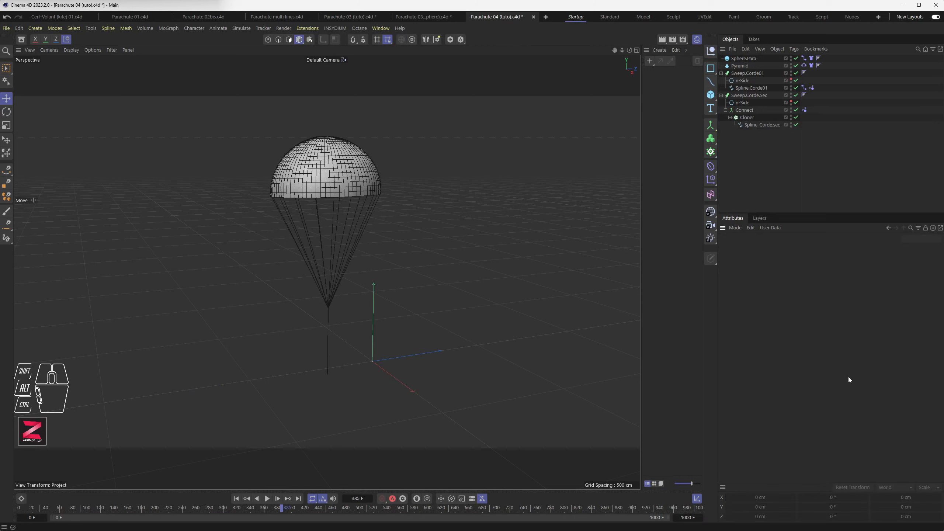
key(ctrl+z)
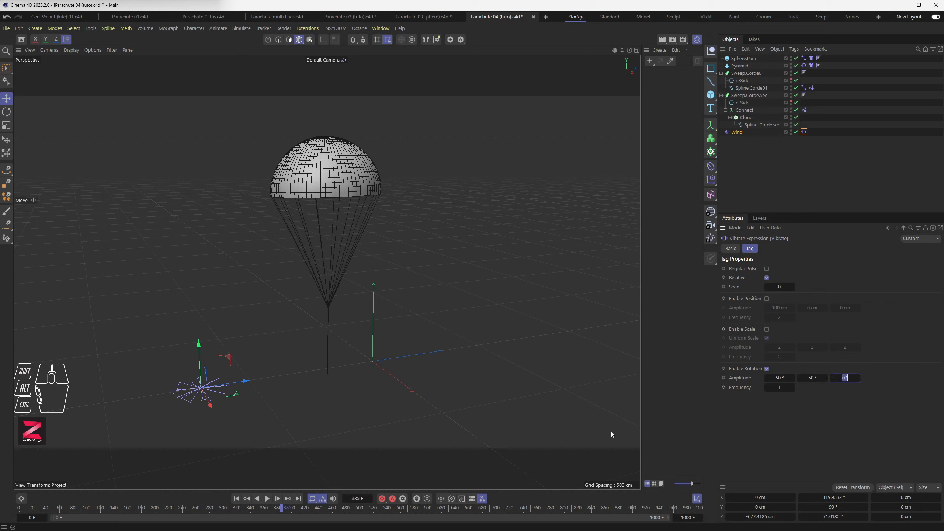
click(237, 499)
click(267, 499)
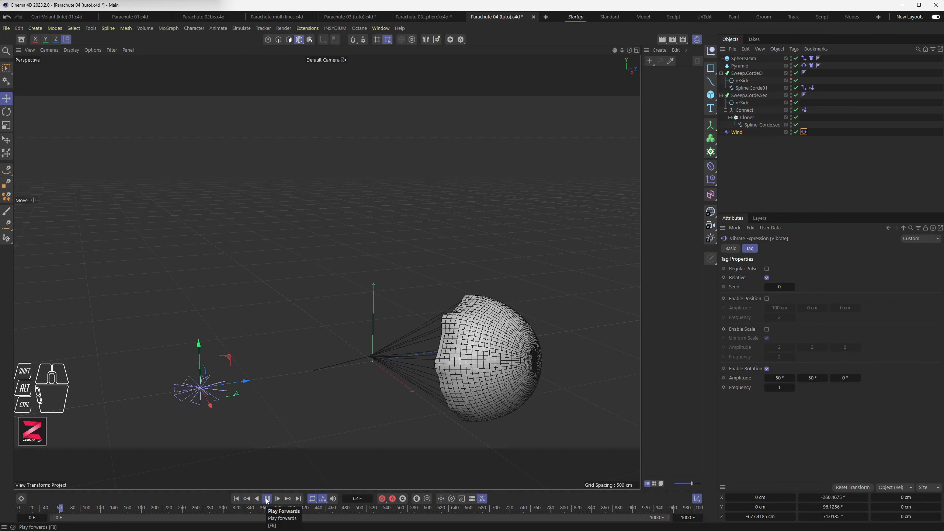
click(267, 499)
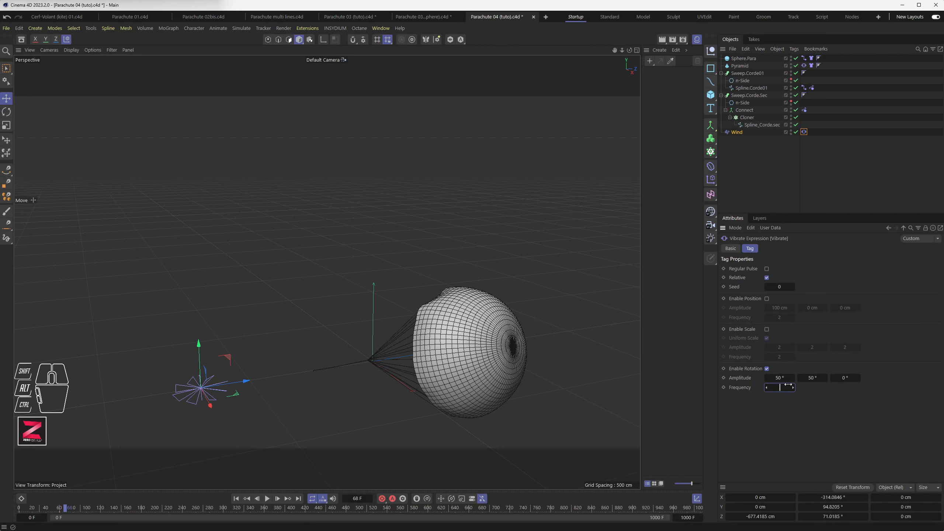
- Lower the Wind's rotation vibration Frequency to 0.1 and replay while watching the wind's movement up close
click(237, 498)
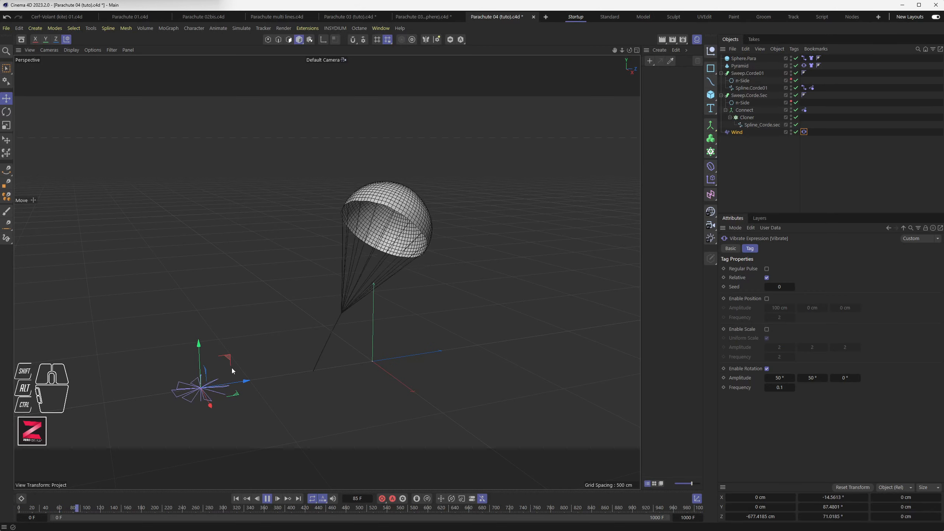
alt+drag(199, 396, 206, 391)
alt+scroll(206, 390, up, 5)
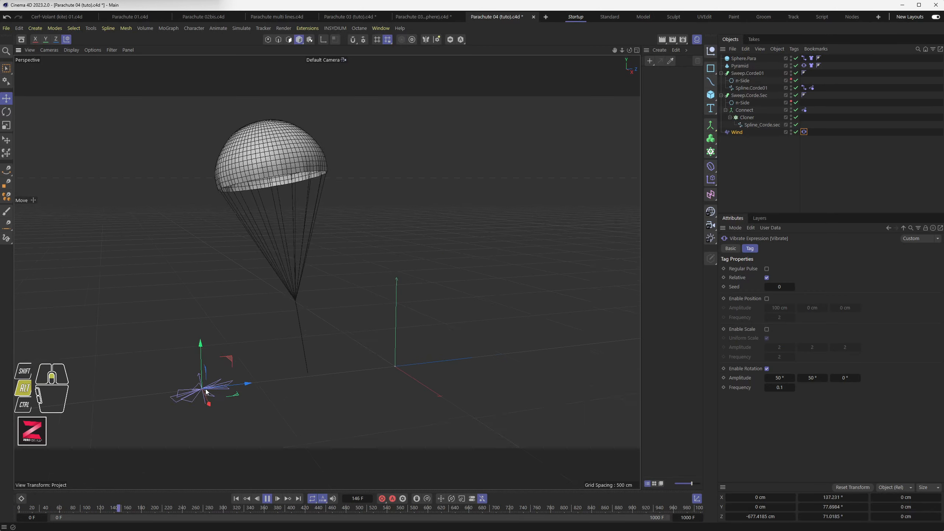
alt+middle_drag(254, 387, 253, 409)
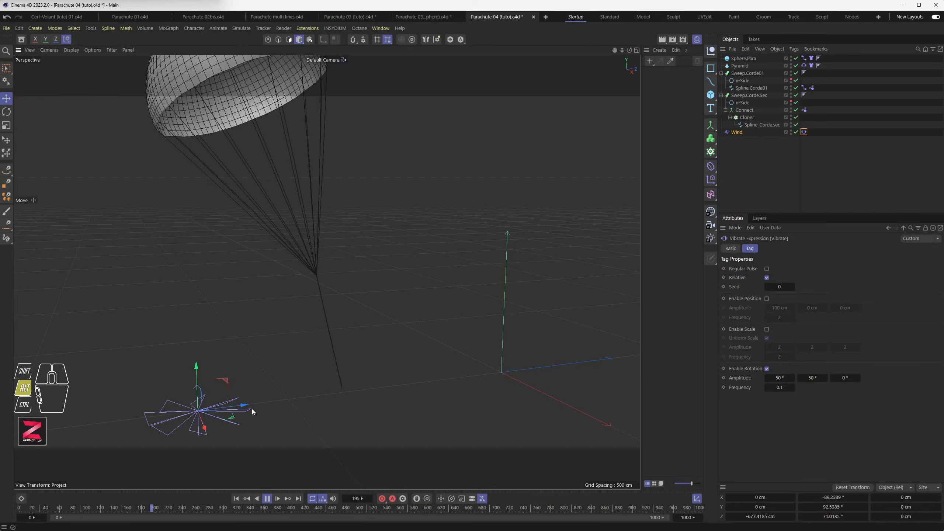
alt+scroll(234, 397, down, 2)
alt+scroll(234, 397, down, 2)
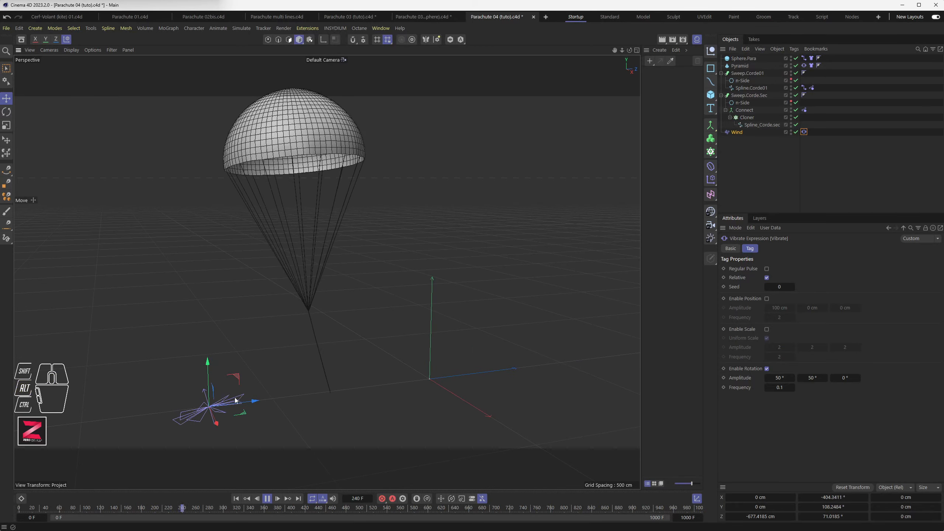
alt+scroll(259, 387, down, 2)
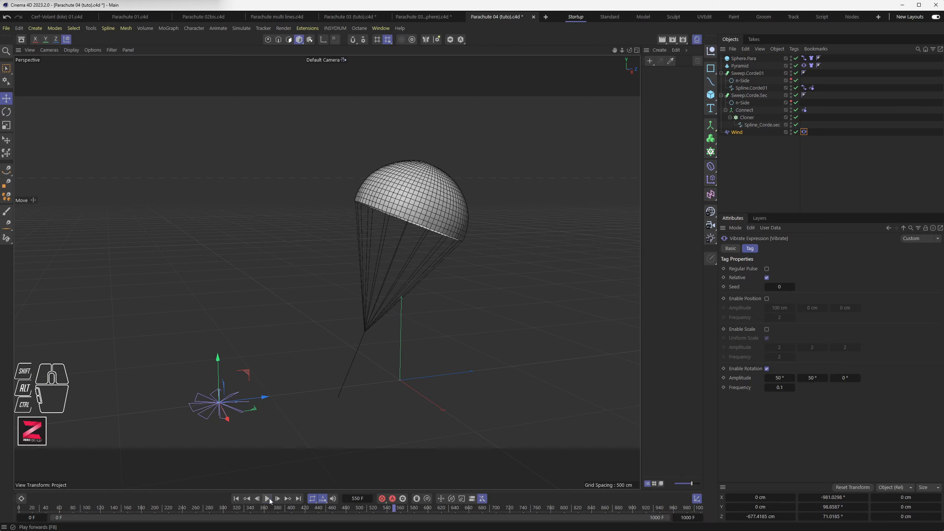
click(268, 499)
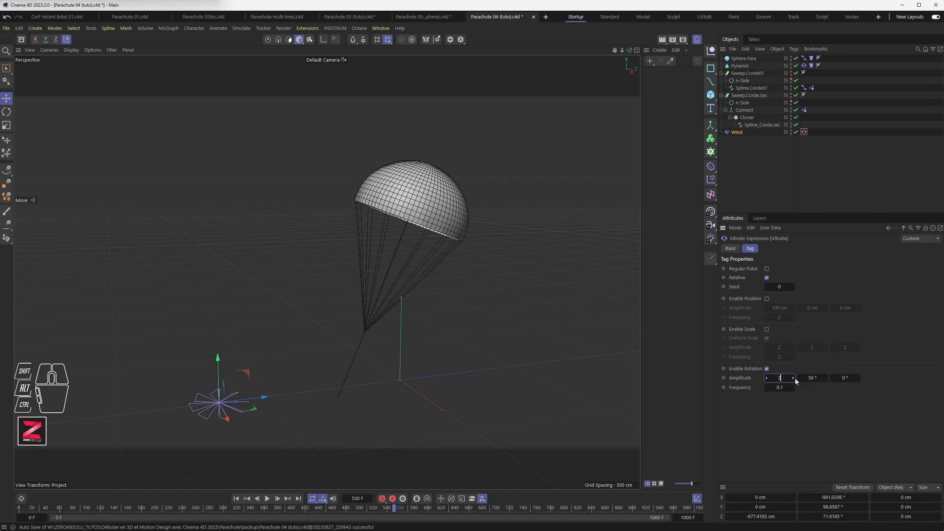
- Reduce the Wind's rotation vibration amplitude to 25°, 25°, 0° and replay the simulation from the first frame
text(25)
key(Tab)
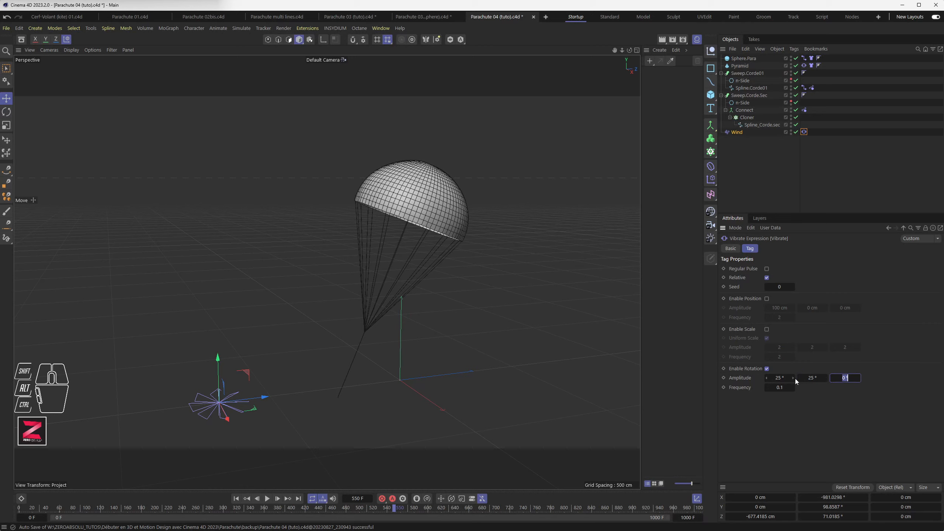
click(241, 498)
click(267, 498)
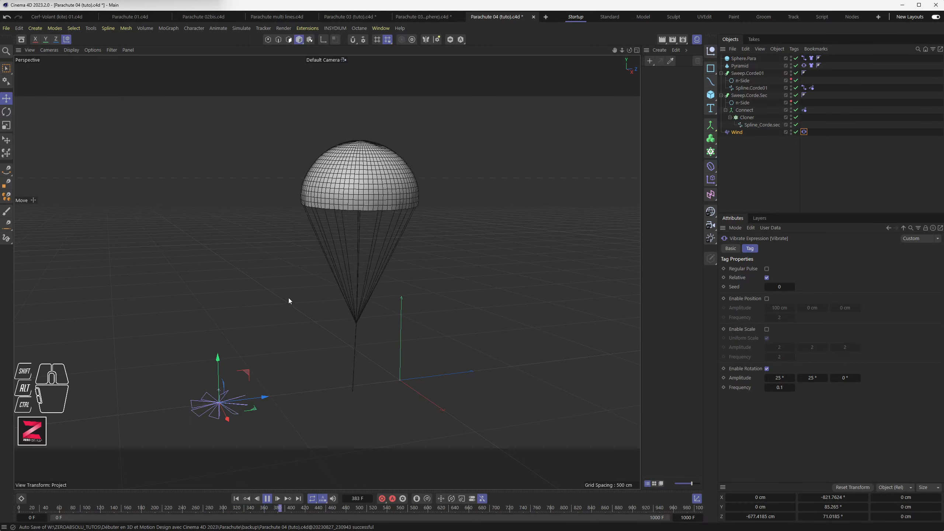
- Lower the Wind's Turbulence to 100% during playback and check the canopy's sway from several angles
click(737, 132)
click(789, 248)
double_click(803, 278)
text(100)
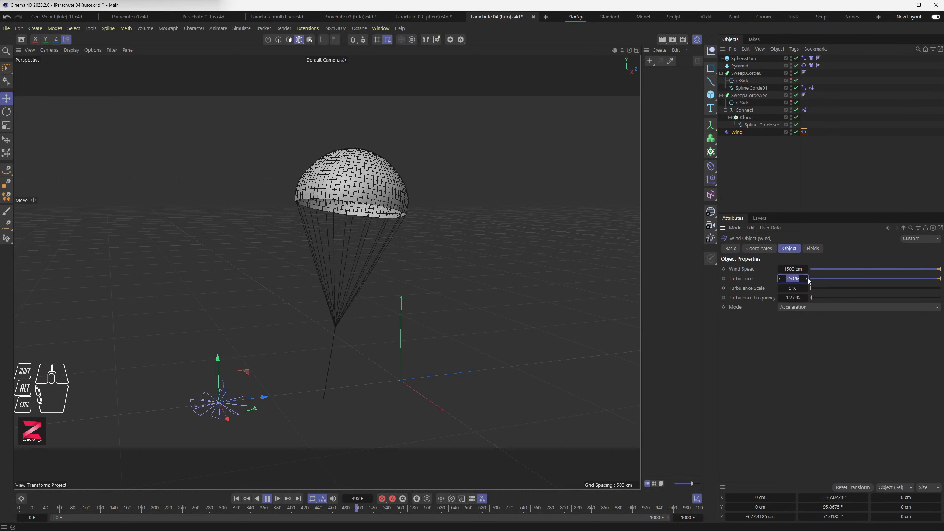
key(Return)
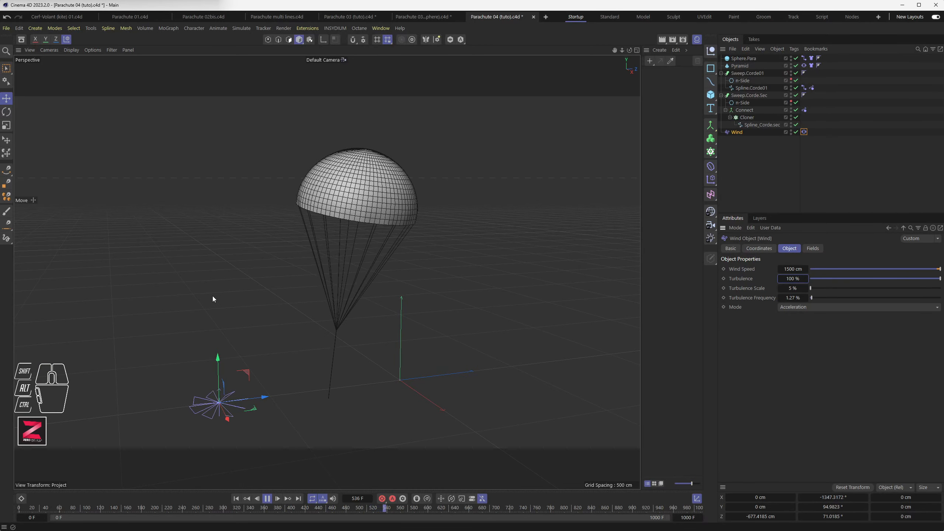
mouse_move(302, 311)
alt+mouse_down()
mouse_move(299, 277)
mouse_move(288, 298)
mouse_move(295, 311)
alt+mouse_up()
key(F8)
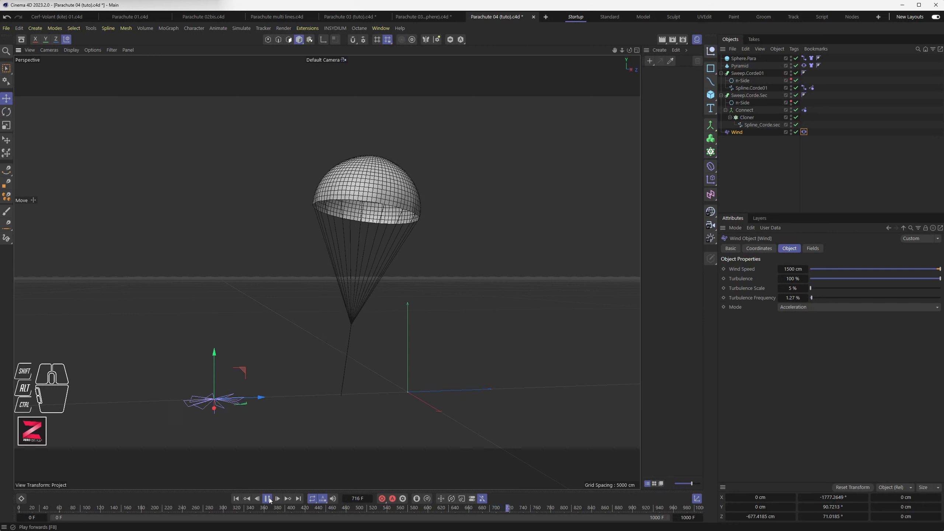
alt+drag(287, 396, 312, 353)
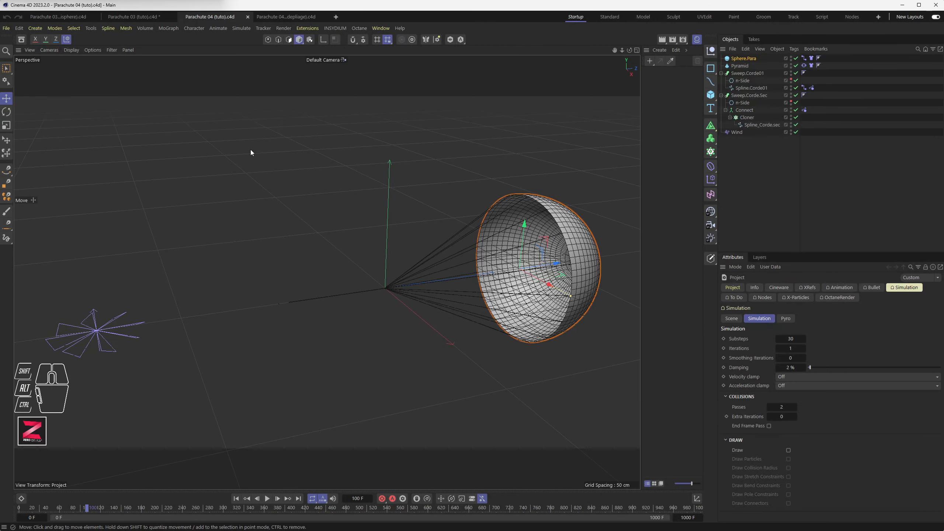
- Switch to the Parachute 03 (tuto).c4d project and play its striped parachute simulation
click(135, 18)
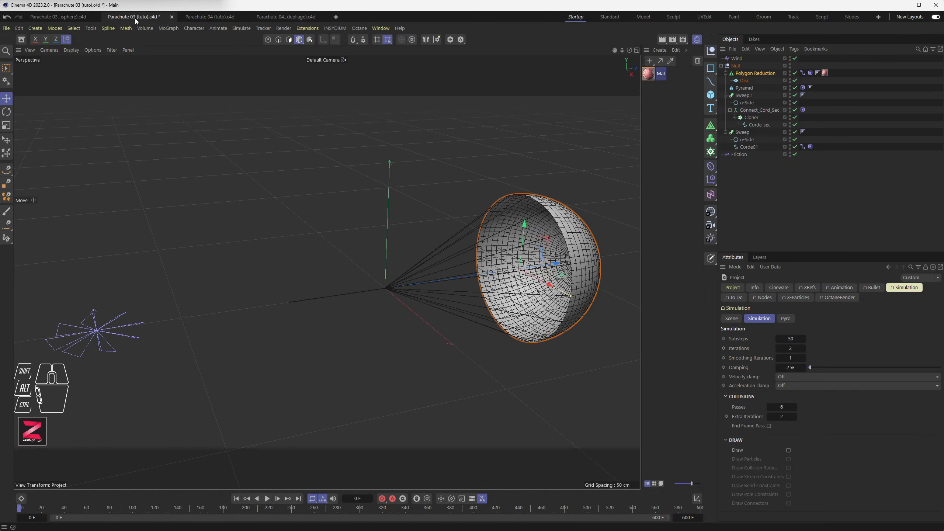
click(269, 500)
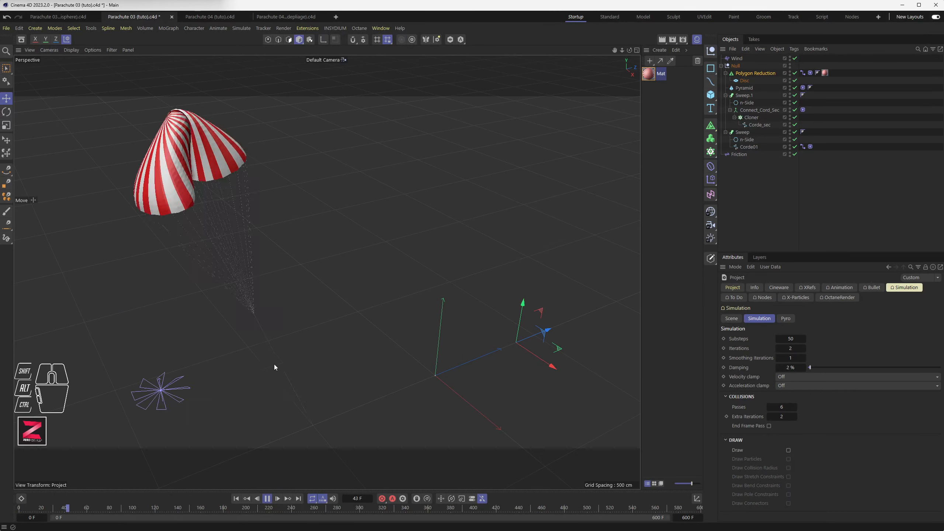
- Watch the striped parachute inflate in the playing simulation, stop playback and return to the first frame
alt+middle_drag(273, 319, 319, 360)
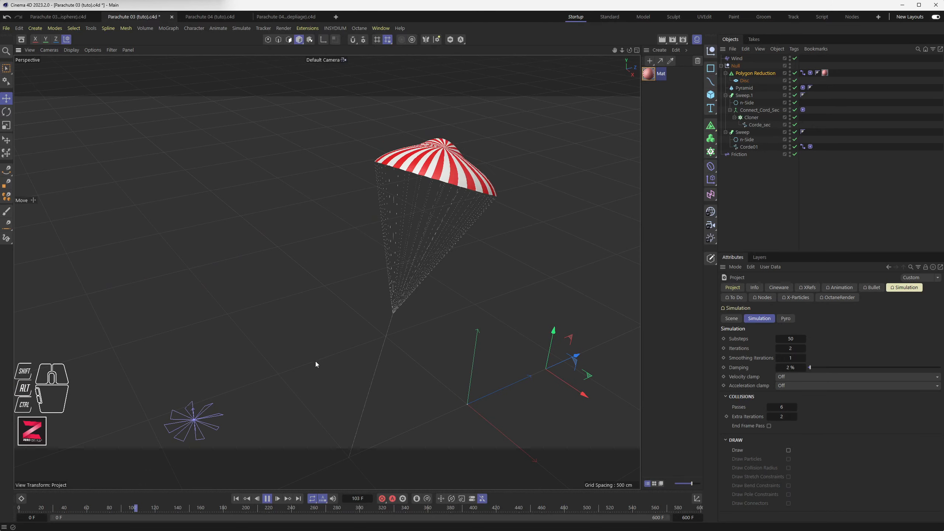
click(267, 499)
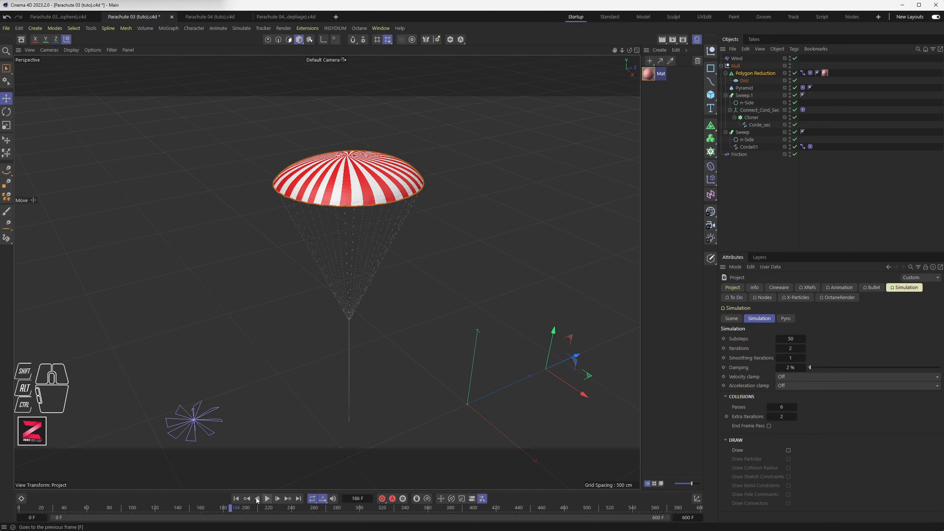
click(236, 499)
- Switch the viewport shading to Gouraud Shading (Lines) and examine the mesh of the striped canopy disc
alt+drag(357, 333, 320, 310)
alt+middle_drag(374, 334, 170, 254)
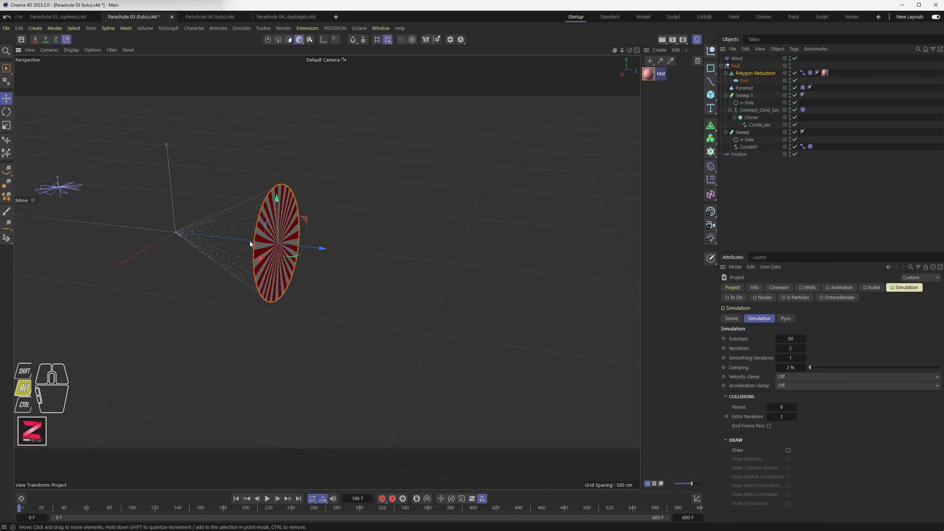
alt+scroll(249, 244, up, 4)
click(94, 50)
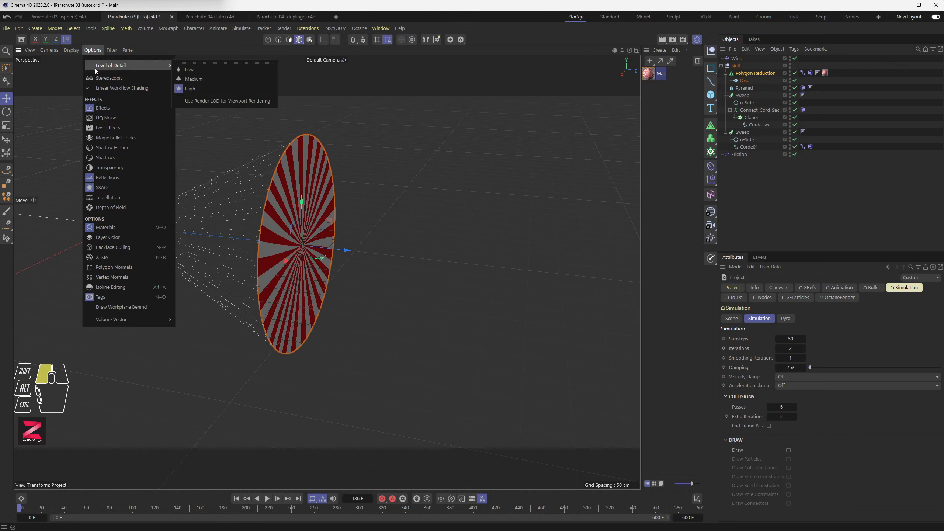
click(71, 51)
click(78, 85)
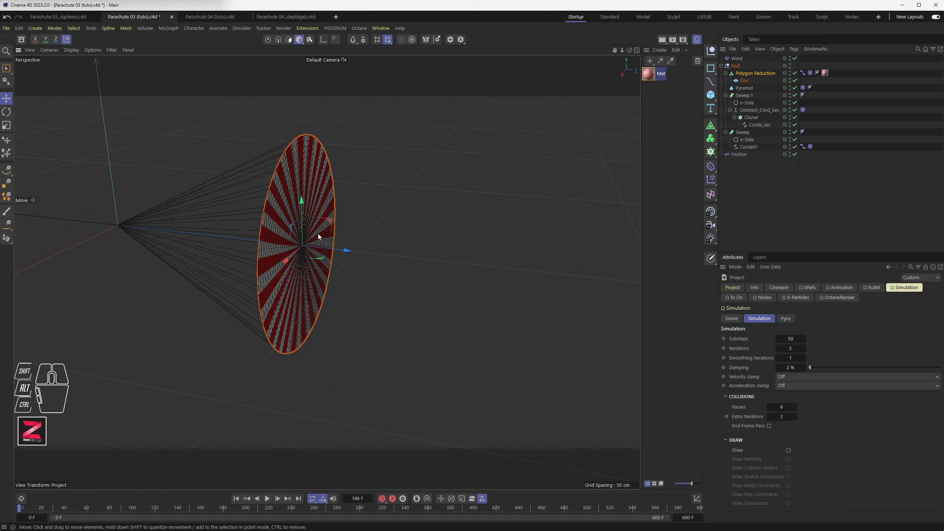
alt+drag(318, 233, 291, 253)
alt+scroll(245, 243, up, 2)
alt+scroll(245, 243, up, 2)
alt+middle_drag(261, 238, 292, 269)
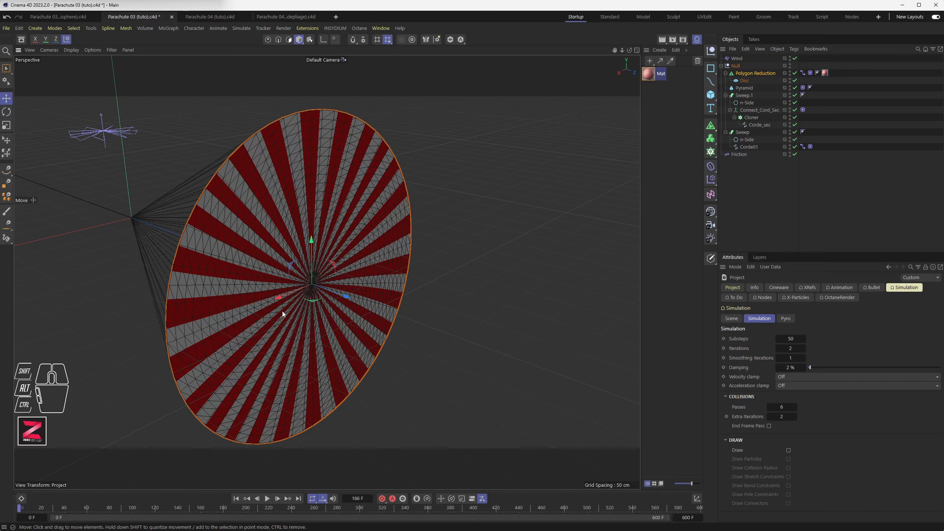
scroll(327, 257, down, 5)
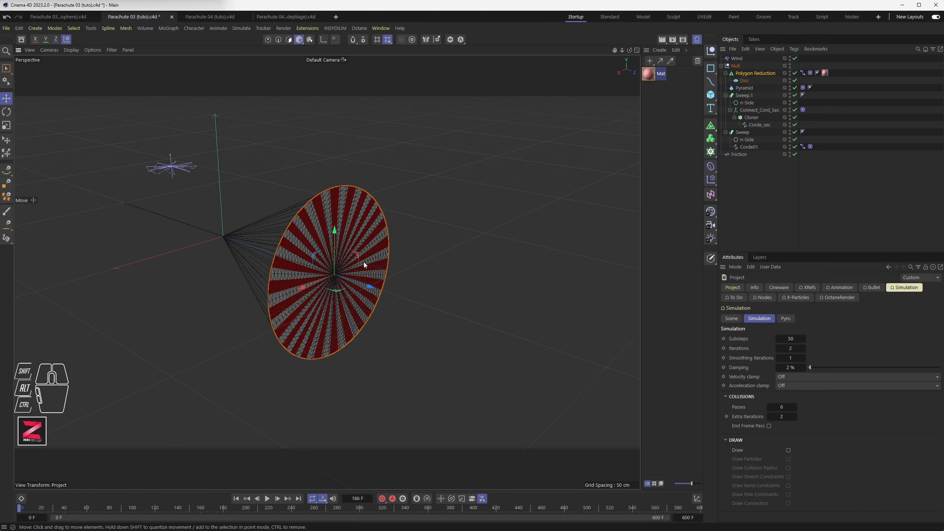
- Replay the simulation with mesh lines shown, follow the canopy as it rises and inflates, and rewind to the first frame
click(268, 500)
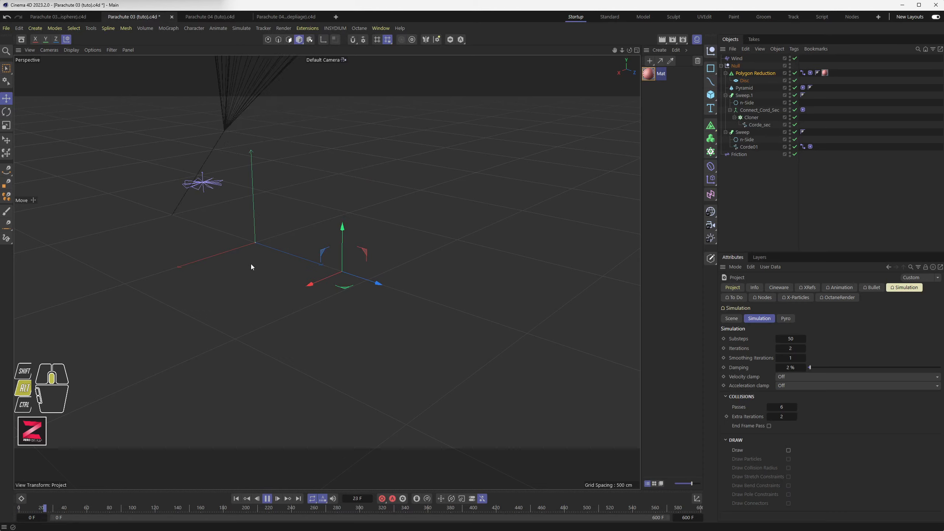
alt+middle_drag(253, 266, 337, 401)
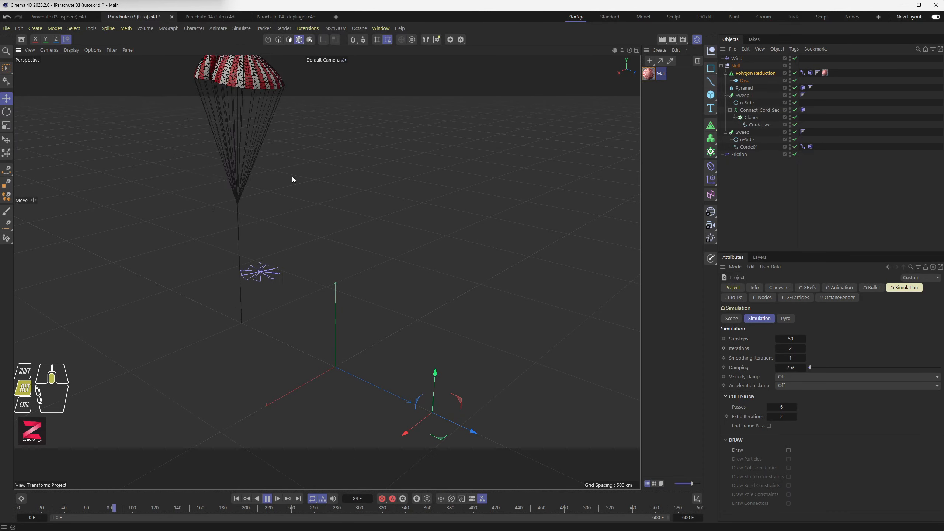
alt+middle_drag(293, 179, 291, 328)
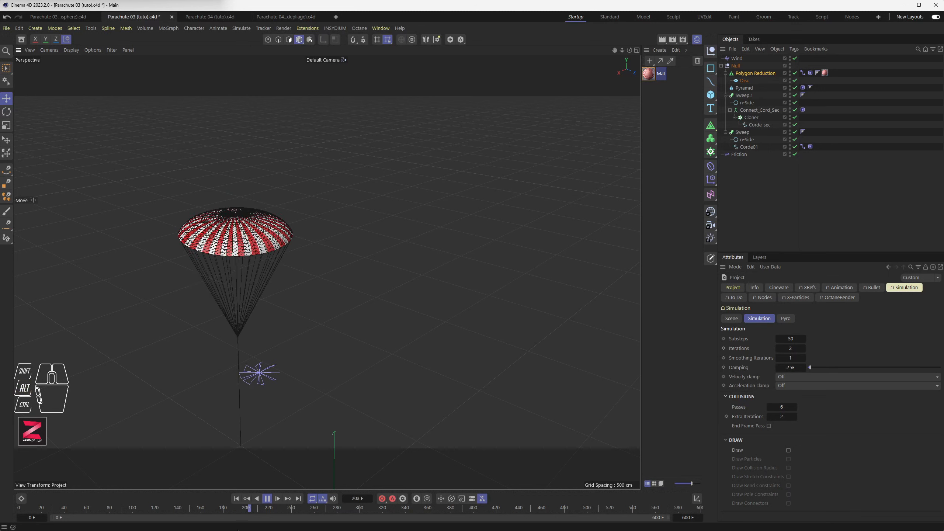
click(267, 498)
click(236, 499)
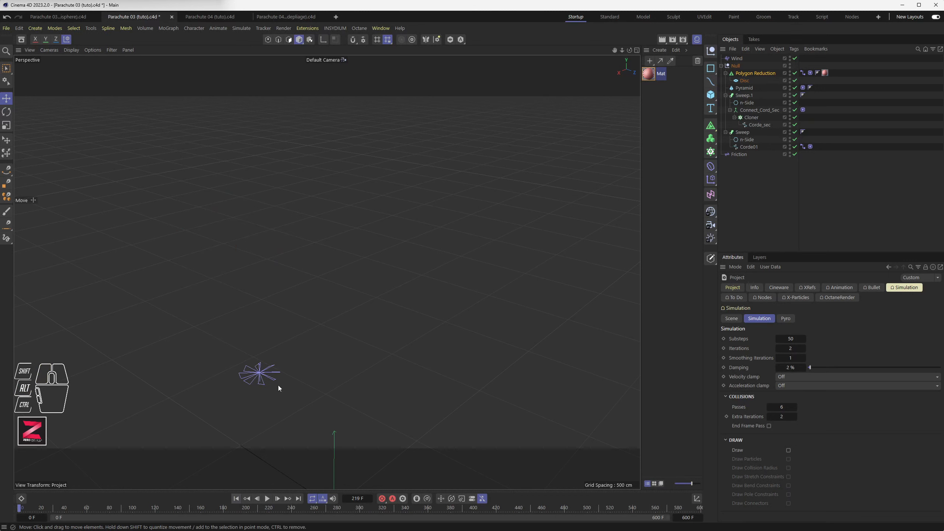
- Temporarily disable the Polygon Reduction generator to compare the disc's original mesh, check its Cloth tag, and re-enable the generator
alt+middle_drag(277, 333, 223, 134)
alt+scroll(356, 250, up, 5)
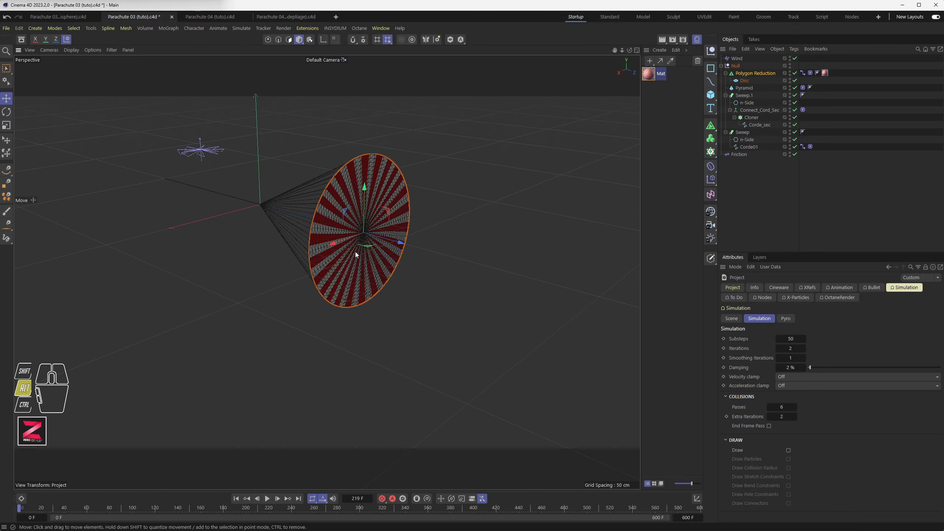
alt+middle_drag(354, 209, 350, 277)
mouse_move(350, 277)
alt+mouse_down()
mouse_move(300, 264)
mouse_move(339, 281)
alt+mouse_up()
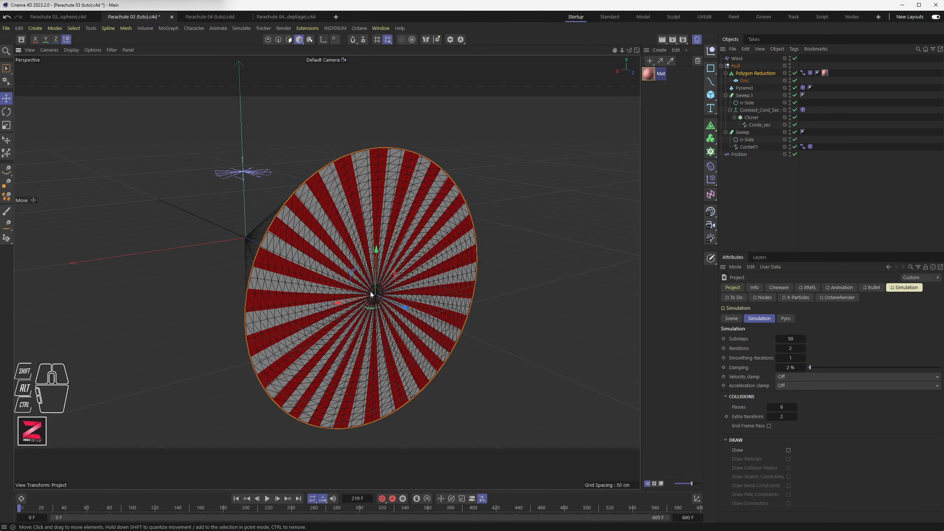
click(795, 73)
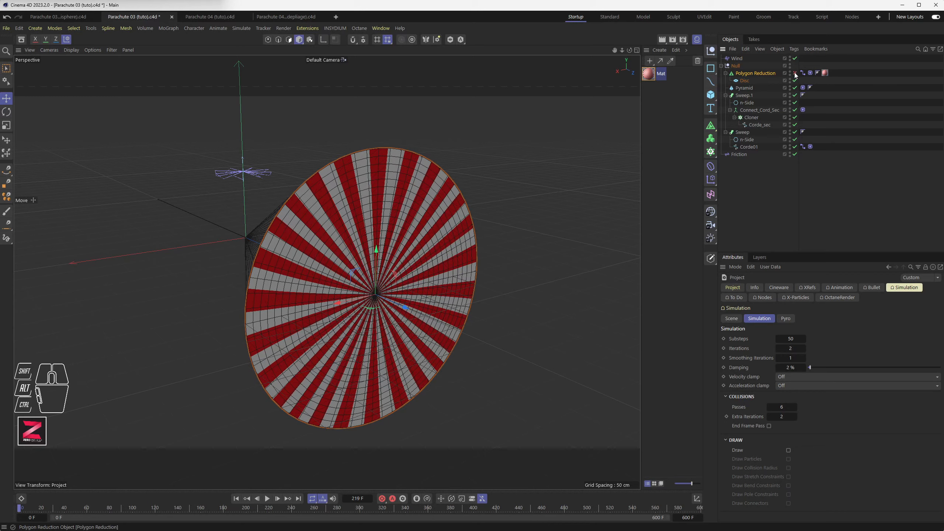
alt+drag(379, 269, 349, 286)
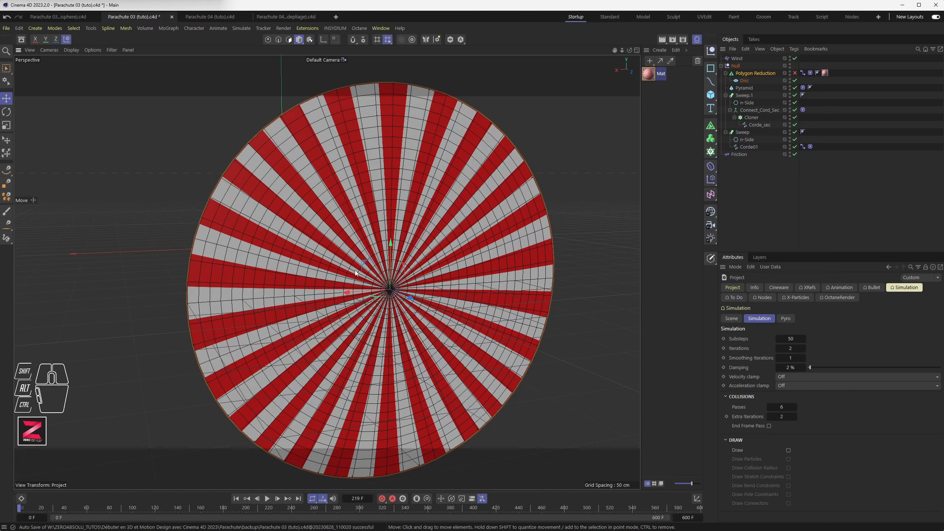
click(810, 74)
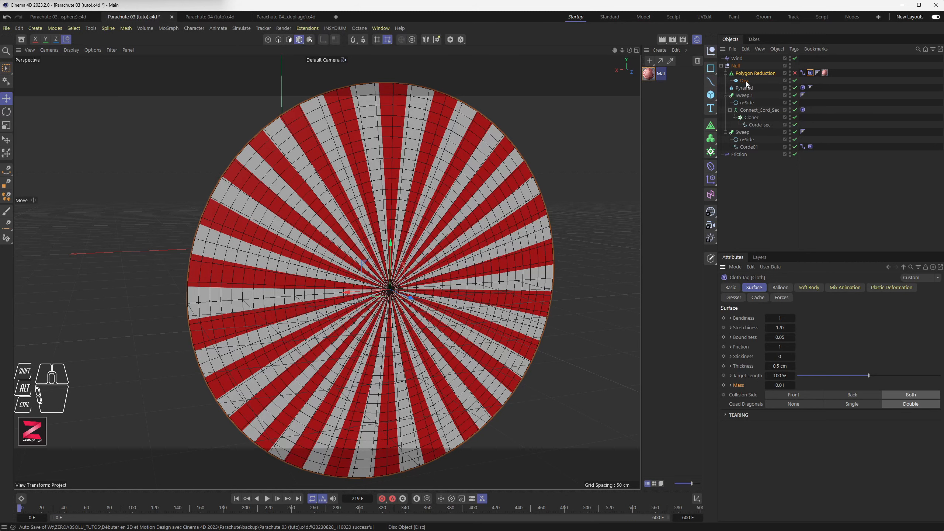
click(748, 72)
click(795, 73)
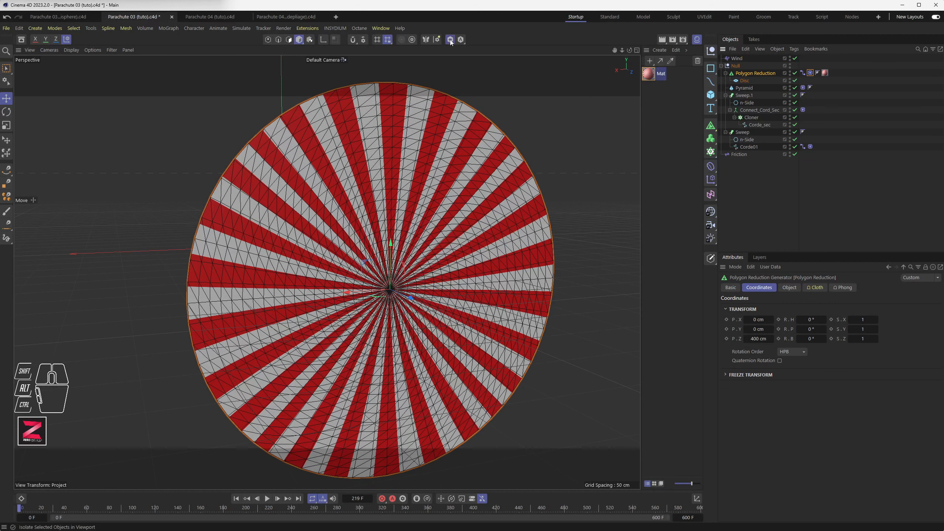
- Isolate the Polygon Reduction canopy and hide the Workplane grid in the viewport, keeping the World Grid filter enabled
click(118, 49)
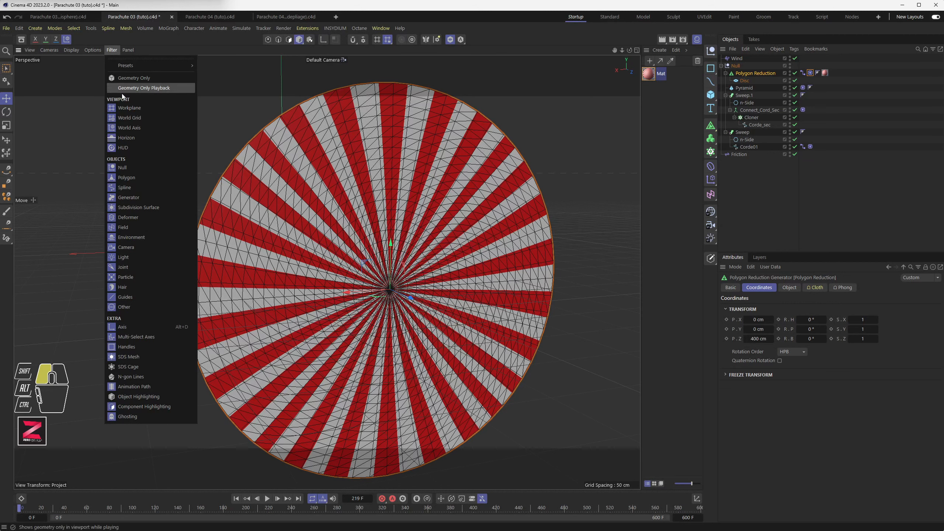
click(127, 119)
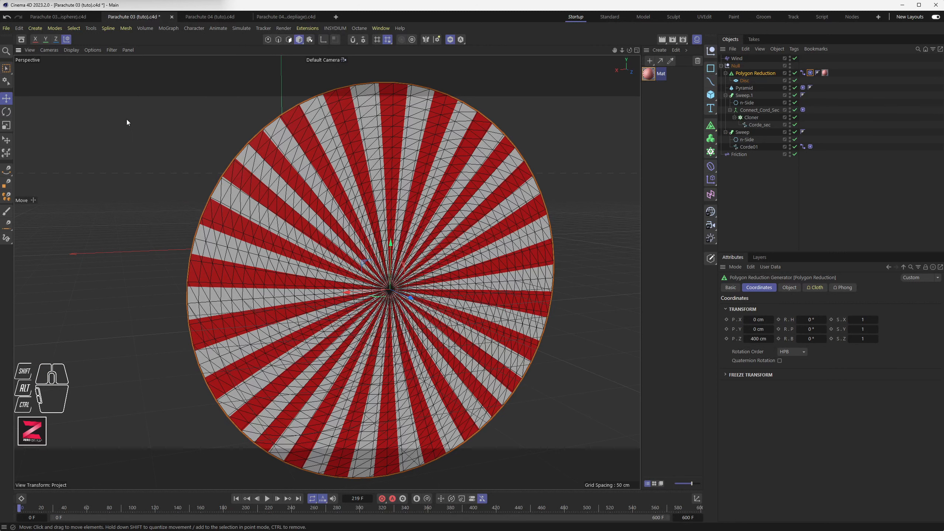
click(112, 49)
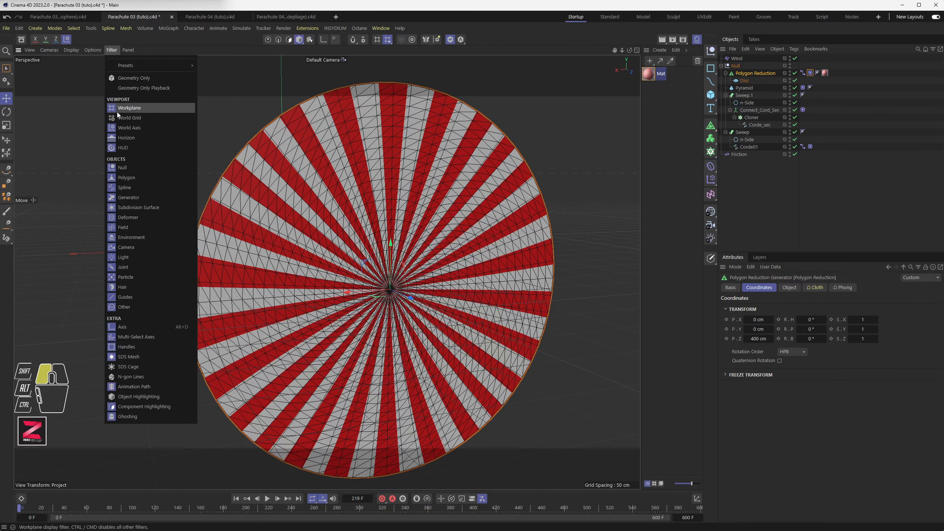
click(119, 120)
click(112, 50)
click(125, 108)
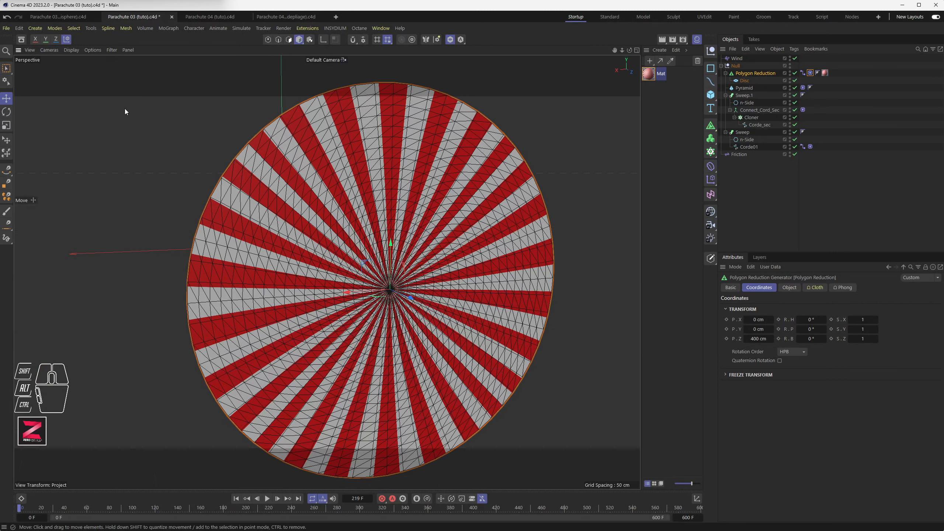
- Raise the canopy's Reduction Strength to 53% and examine the simplified mesh in Lines display
scroll(422, 290, up, 4)
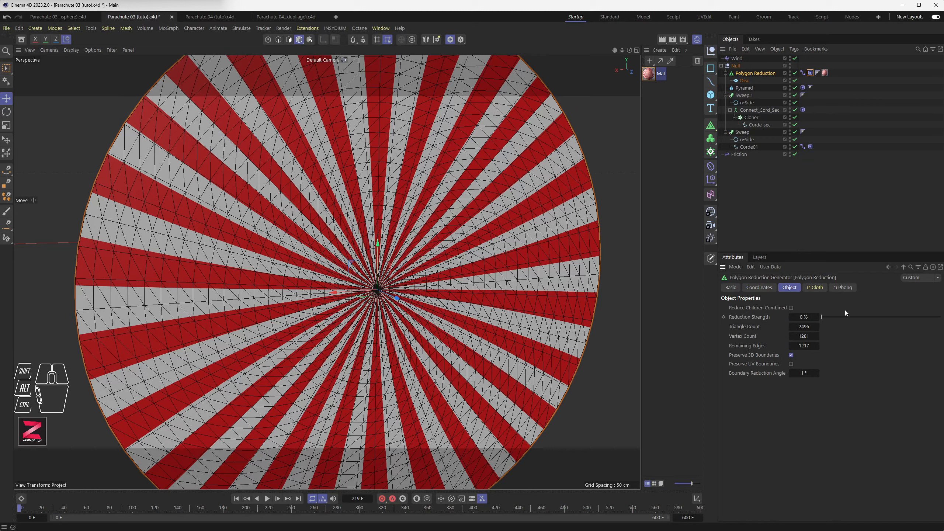
drag(822, 317, 885, 321)
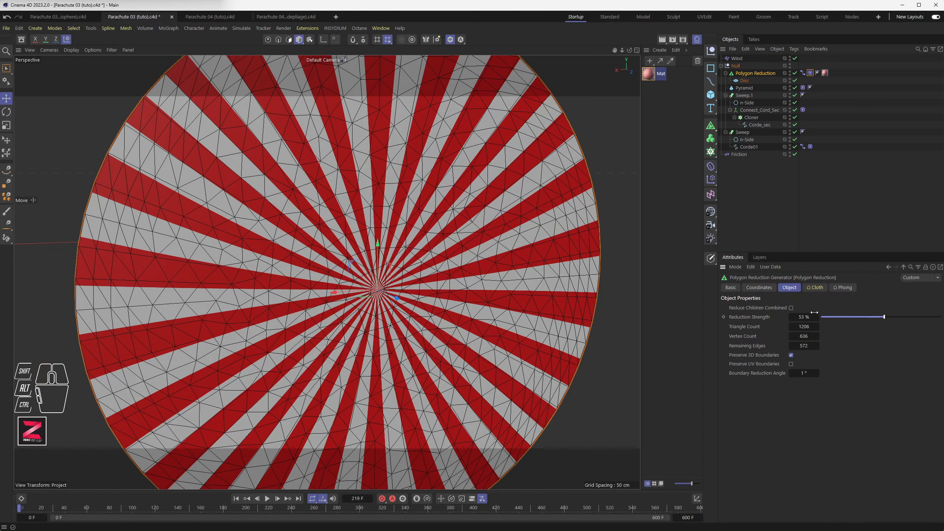
click(71, 50)
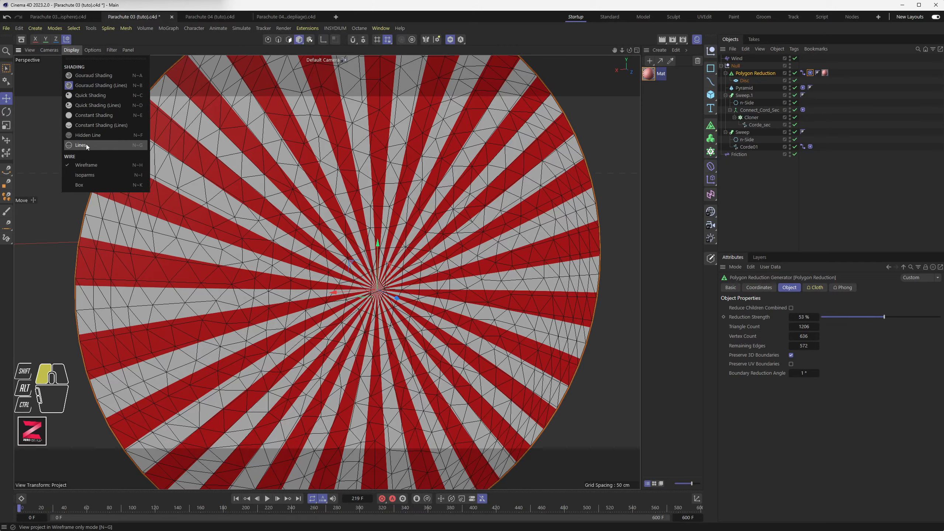
click(85, 144)
mouse_move(332, 272)
alt+mouse_down()
mouse_move(314, 241)
mouse_move(320, 264)
alt+mouse_up()
alt+scroll(337, 268, down, 4)
alt+middle_drag(346, 293, 321, 271)
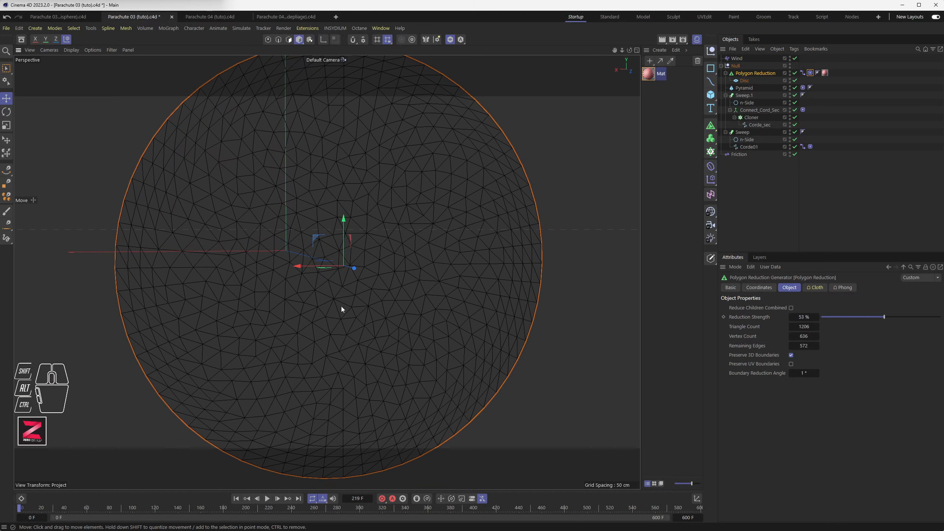
- Set the canopy's Reduction Strength to 50% and examine the triangulation along its outer edge up close
drag(886, 318, 881, 318)
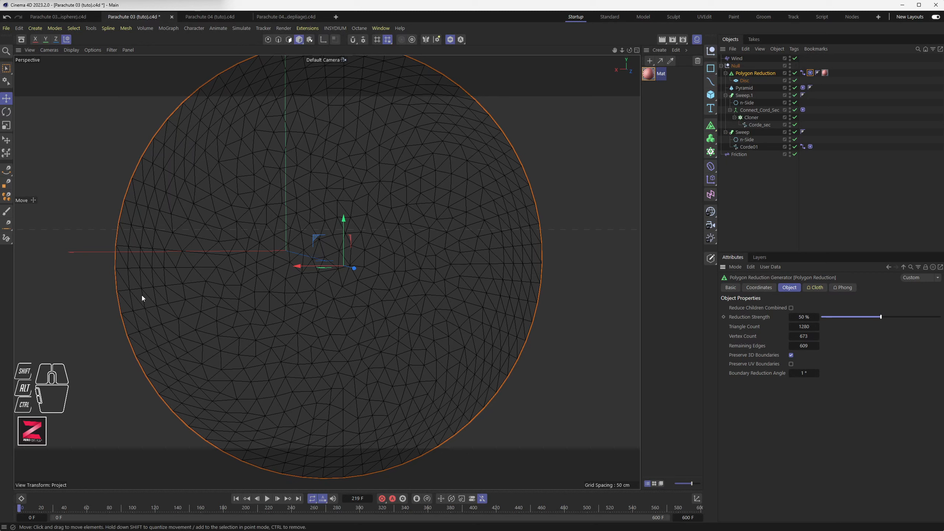
scroll(128, 296, up, 8)
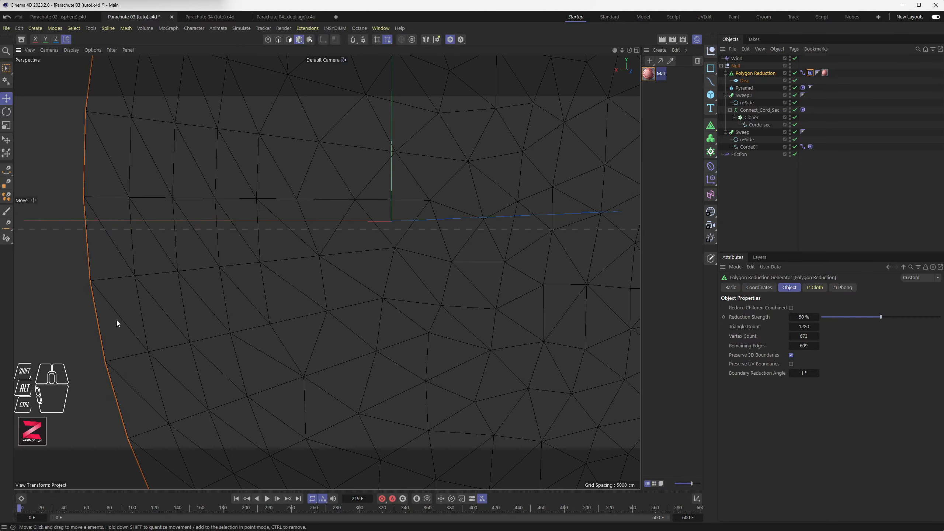
alt+drag(236, 413, 242, 306)
scroll(243, 308, down, 10)
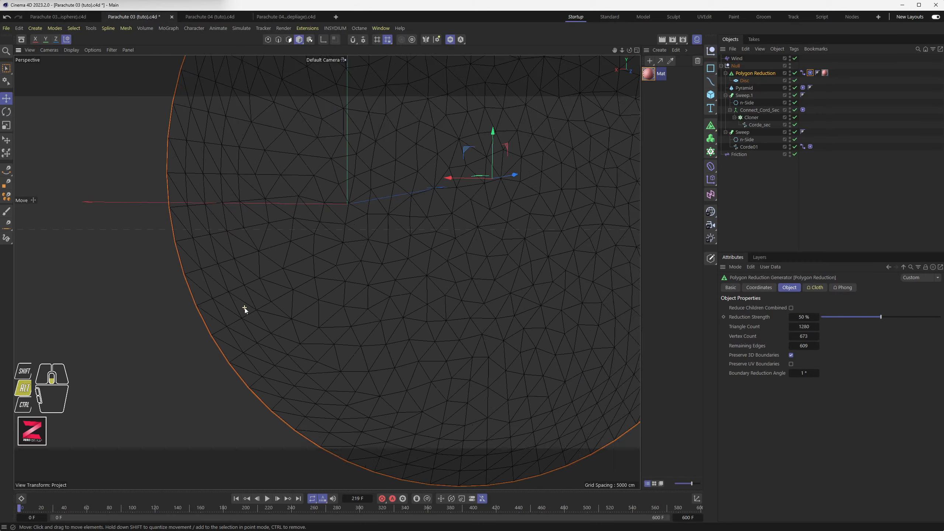
alt+drag(310, 310, 381, 317)
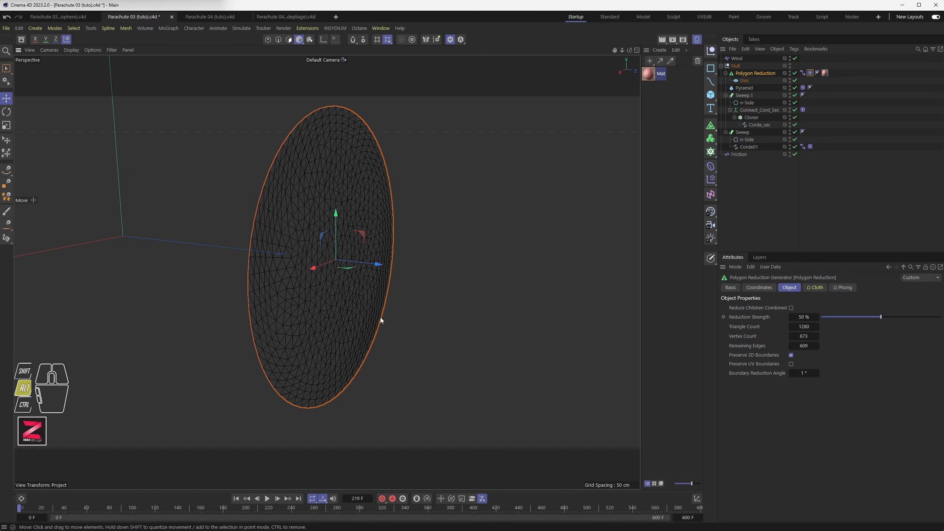
- Leave the isolated view and restore the canopy's 0% Reduction Strength and Gouraud Shading (Lines) display
click(450, 42)
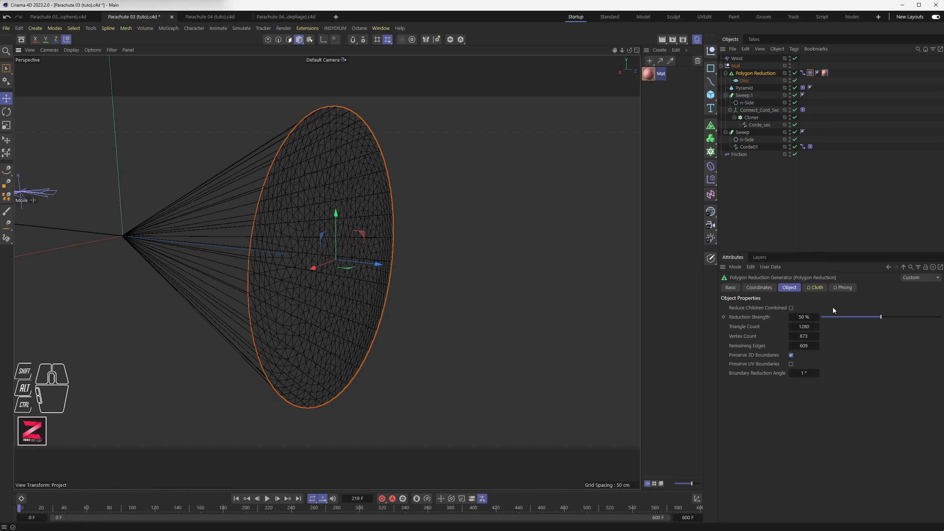
drag(881, 317, 825, 316)
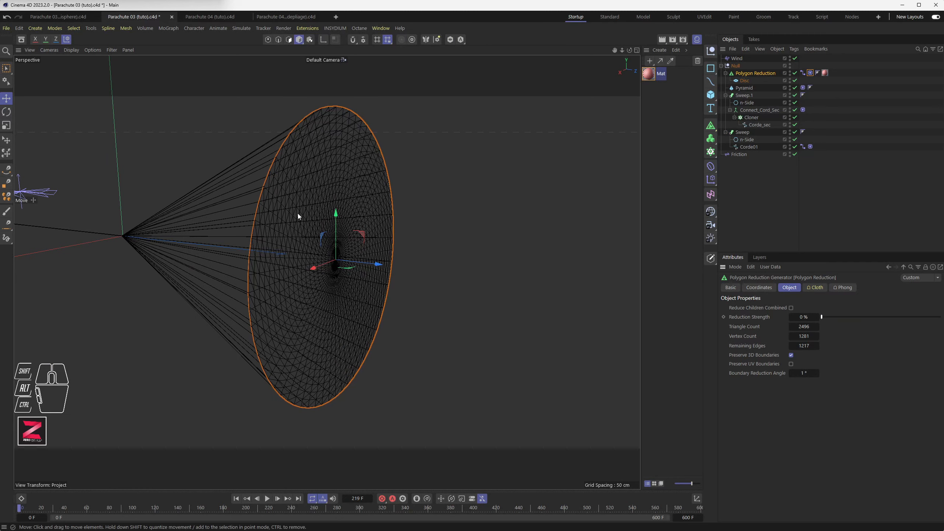
alt+drag(416, 272, 235, 182)
mouse_move(75, 52)
mouse_down()
mouse_move(89, 51)
mouse_move(85, 69)
mouse_move(77, 62)
mouse_move(76, 86)
mouse_up()
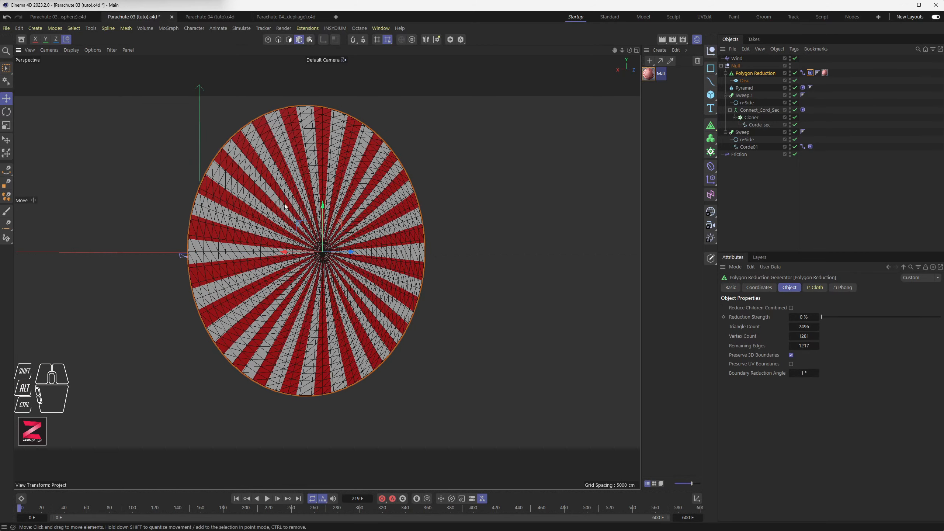
mouse_move(272, 253)
alt+middle_down()
mouse_move(329, 282)
mouse_move(356, 283)
mouse_move(189, 282)
mouse_move(282, 292)
mouse_move(275, 277)
mouse_move(358, 283)
alt+middle_up()
- Play the unreduced parachute simulation from the first frame, watch the canopy inflate, and pause playback
click(237, 498)
click(267, 499)
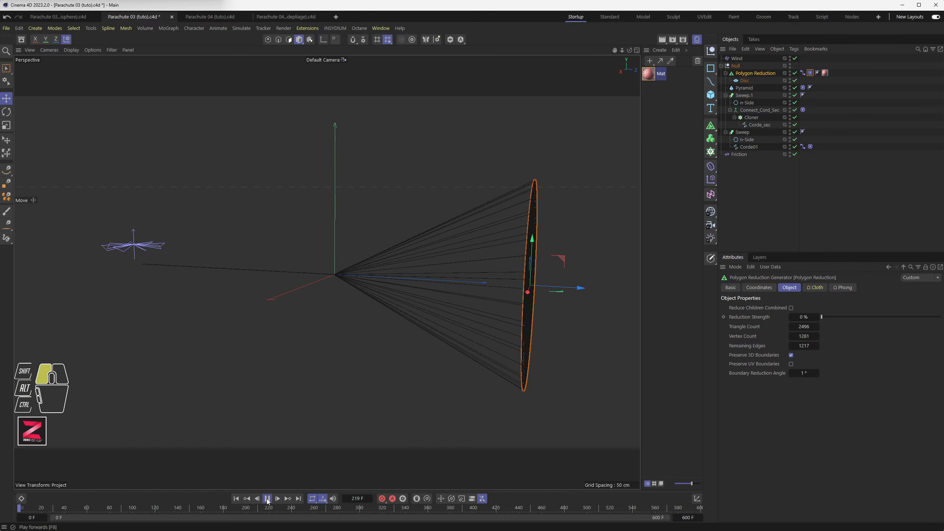
click(267, 498)
alt+middle_drag(257, 355, 305, 342)
click(267, 498)
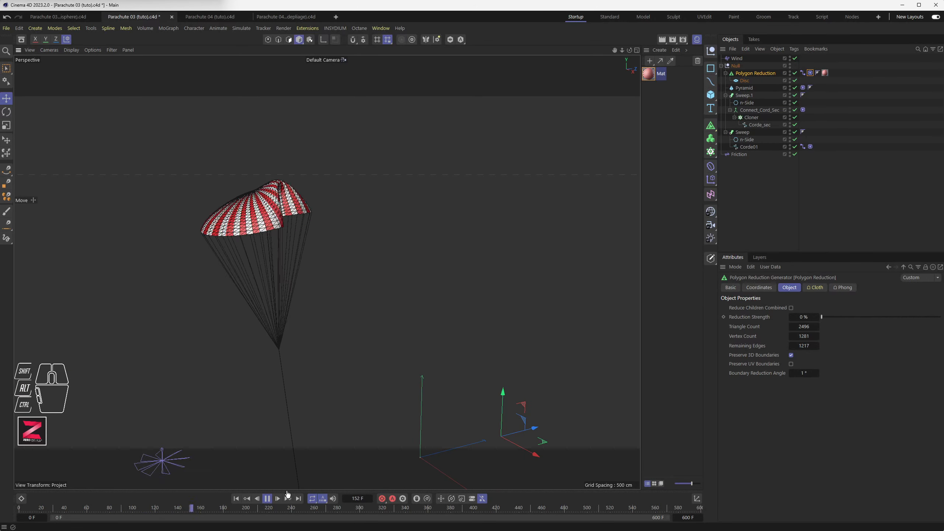
click(268, 499)
- Disable the Friction object and review the project's Simulation settings, including Smoothing Iterations
click(739, 154)
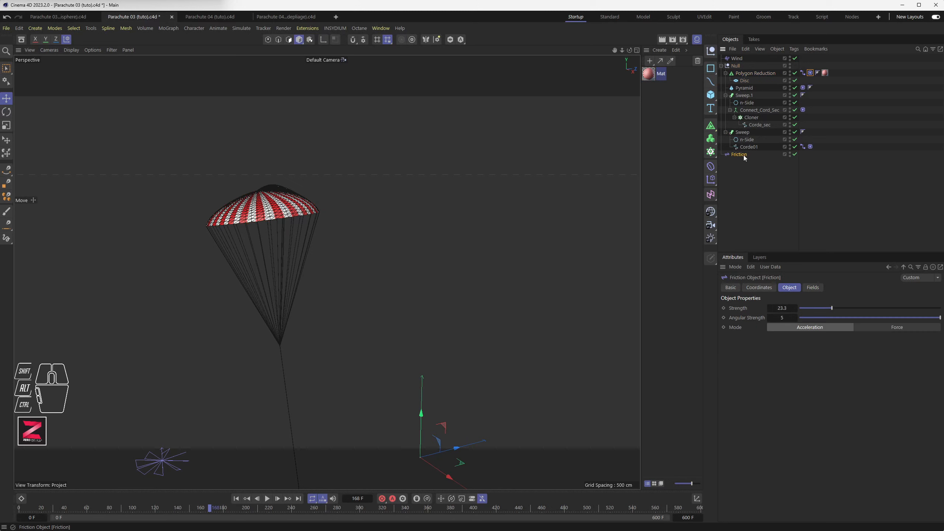
click(795, 154)
key(ctrl+d)
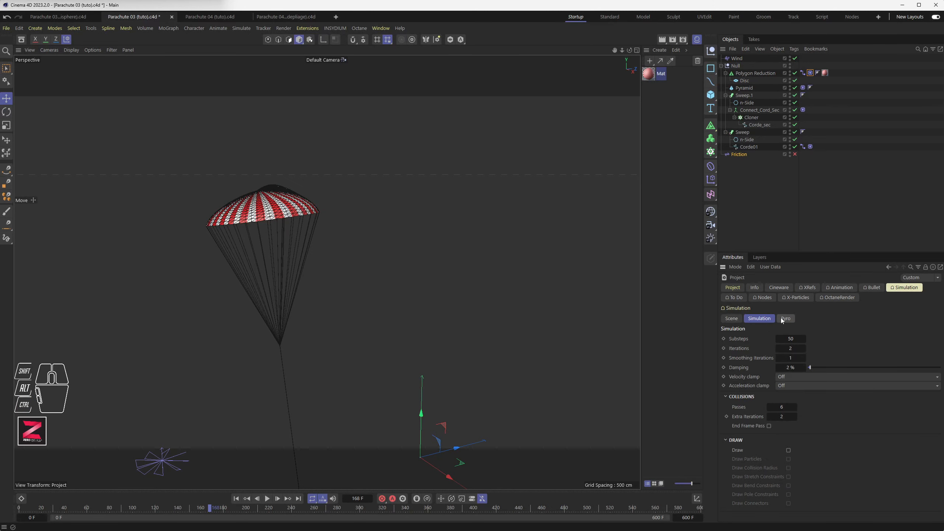
click(759, 319)
click(762, 358)
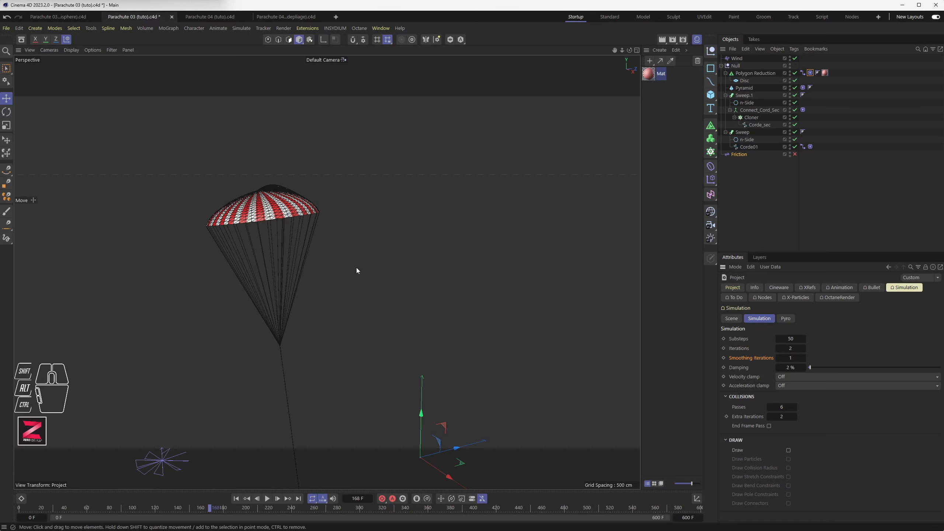
- Resume the striped parachute simulation with friction off, watch the canopy drift, and pause playback
alt+drag(313, 280, 345, 278)
click(268, 498)
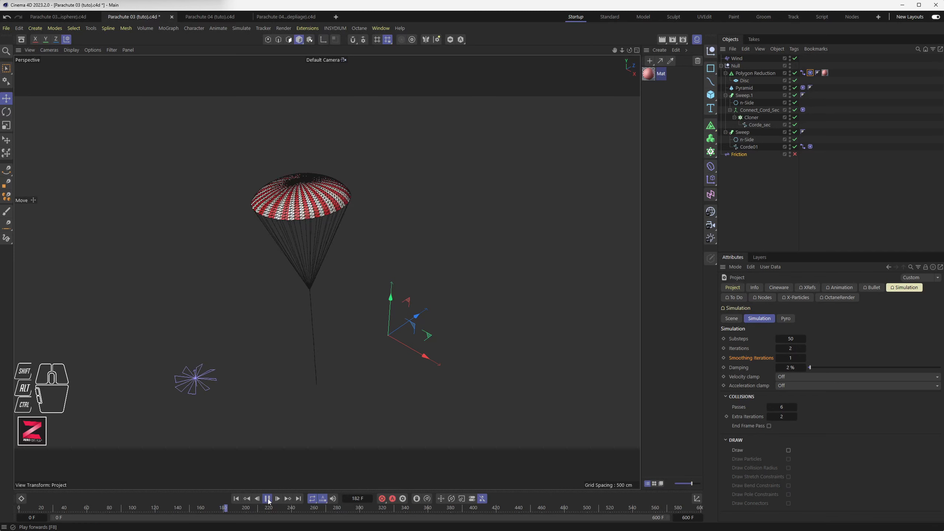
click(267, 499)
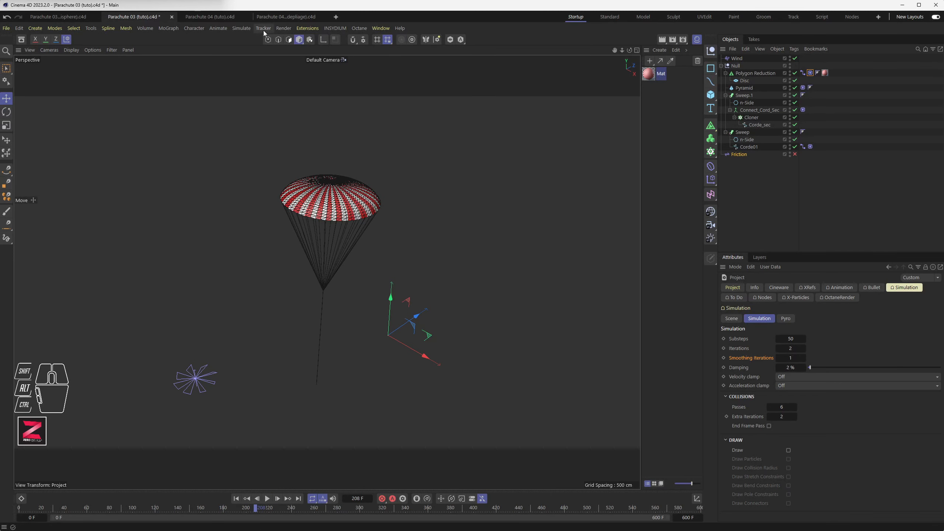
- Switch to the Parachute 04 (tuto) project and inspect its hemispherical canopy and ropes from several sides
click(234, 16)
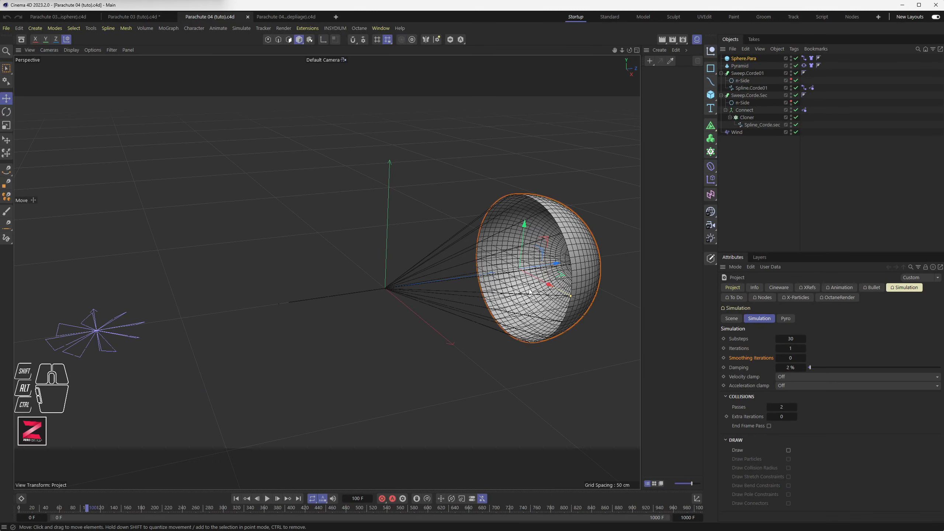
alt+drag(530, 292, 385, 278)
scroll(479, 233, up, 5)
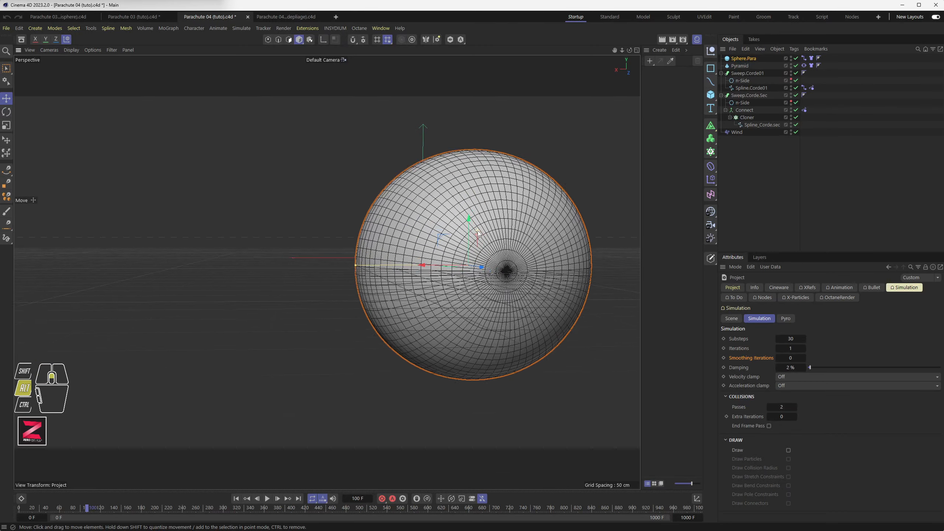
alt+drag(478, 233, 415, 300)
scroll(292, 308, down, 3)
scroll(415, 300, down, 4)
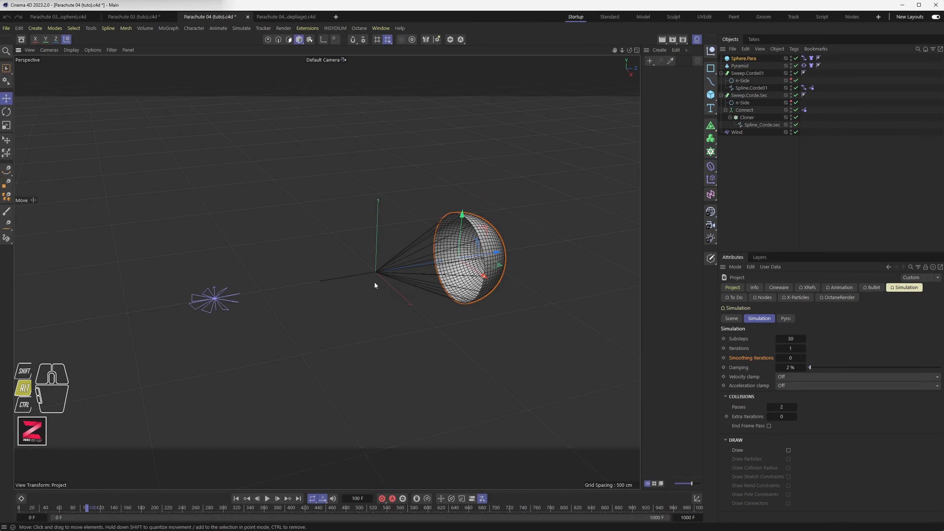
alt+middle_drag(375, 282, 333, 306)
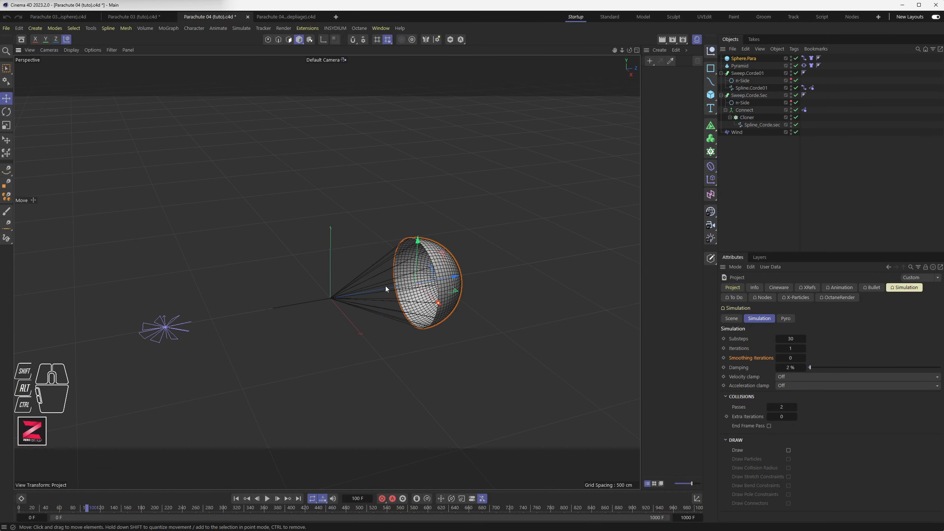
- Add a Null and move it along Z to about -250 cm, at the free end of the main rope
click(754, 160)
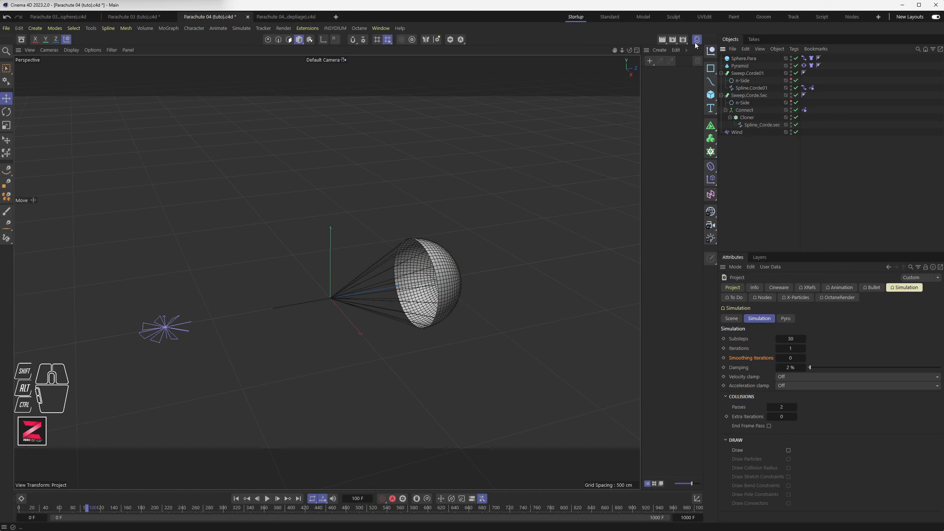
click(711, 51)
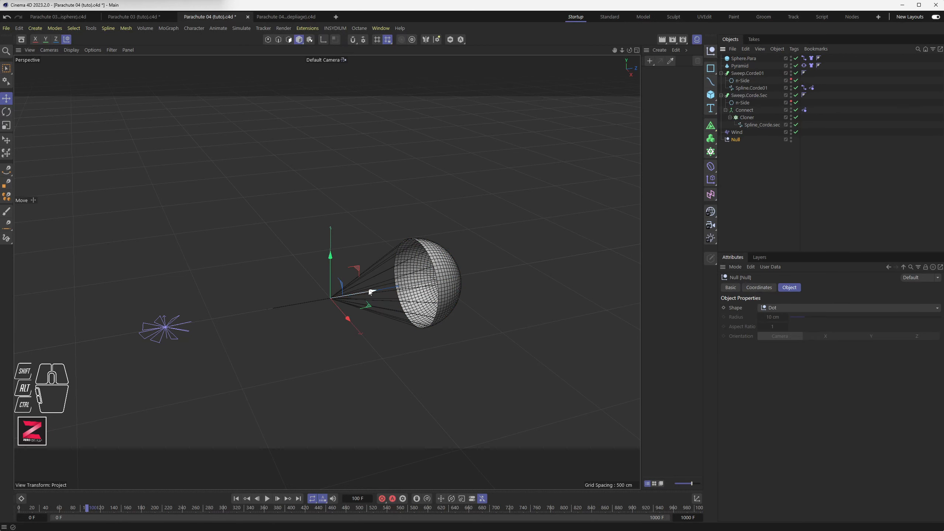
drag(369, 291, 314, 302)
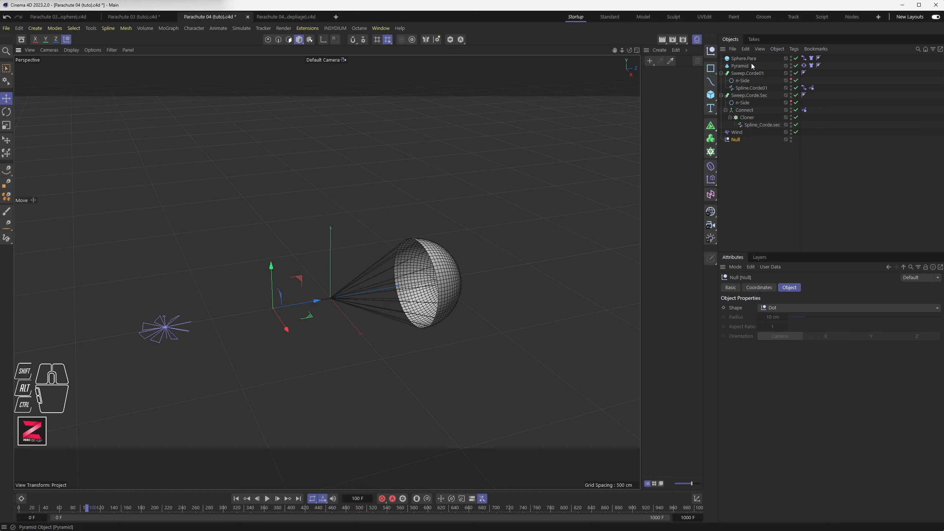
- Parent Sphere.Para, Pyramid, Sweep.Corde01 and Sweep.Corde.Sec under the Null
drag(748, 61, 752, 73)
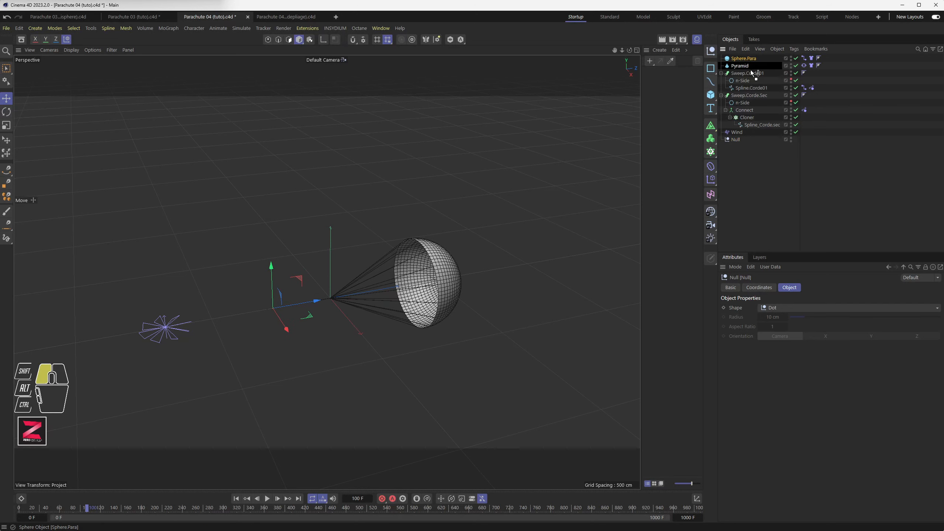
drag(739, 138, 739, 139)
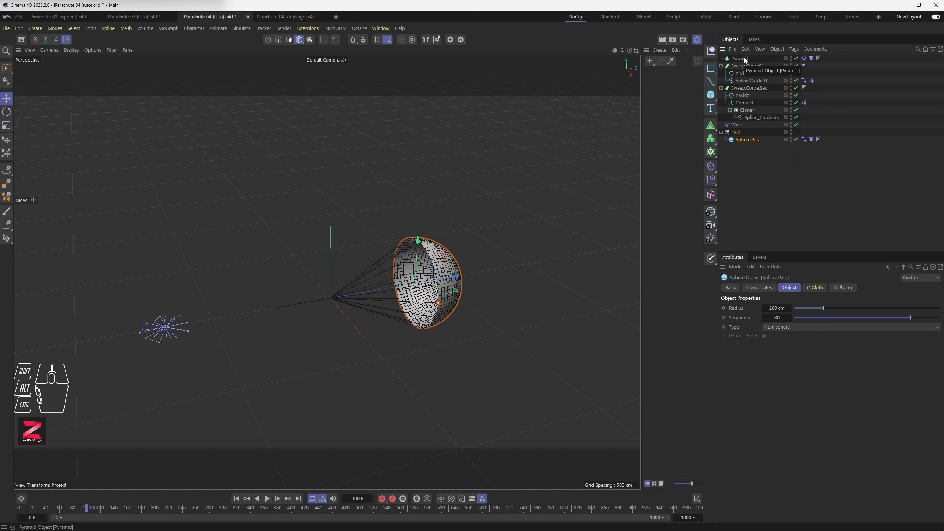
drag(739, 58, 741, 130)
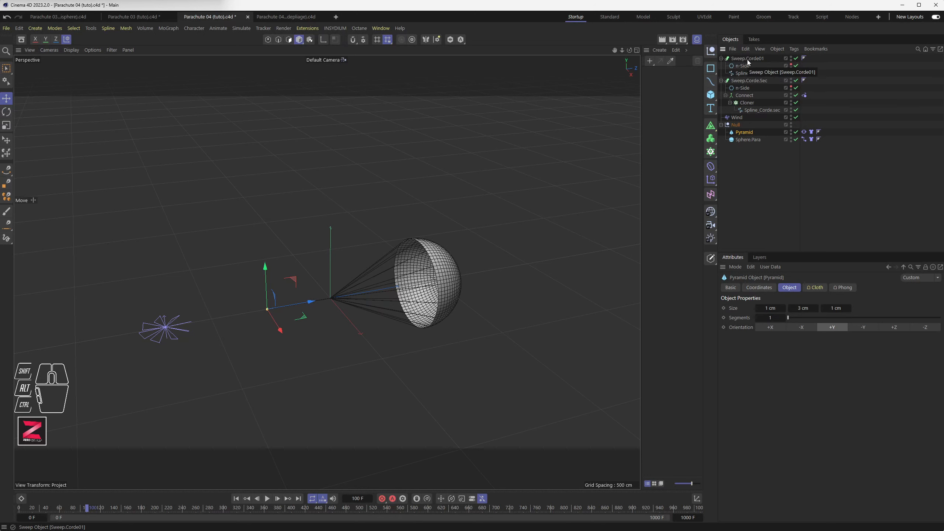
drag(747, 62, 740, 125)
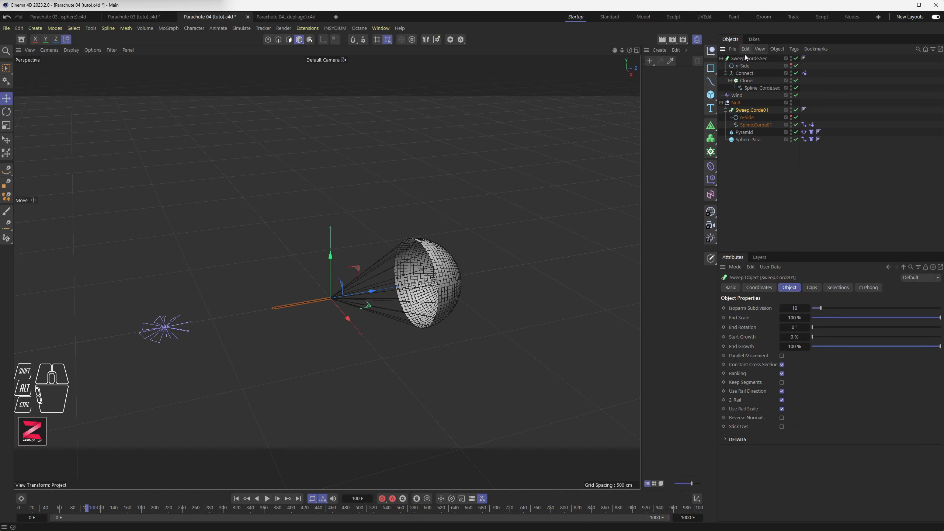
drag(747, 62, 741, 96)
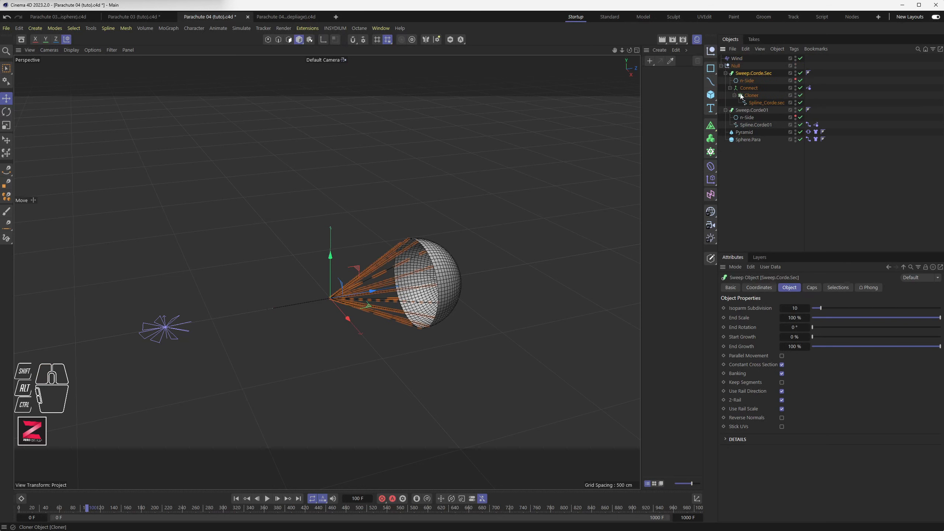
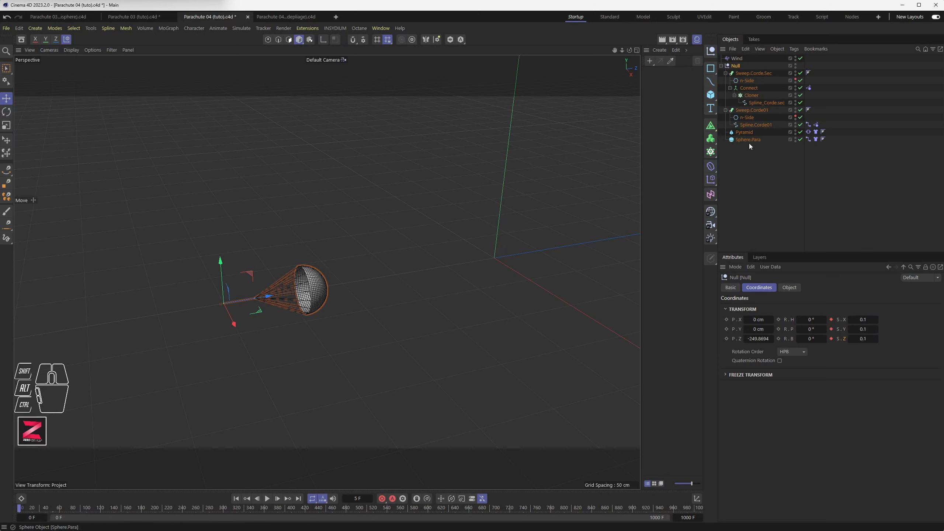
- Set Bendiness and Bounciness to 0 in the Sphere.Para canopy's Cloth tag
click(815, 140)
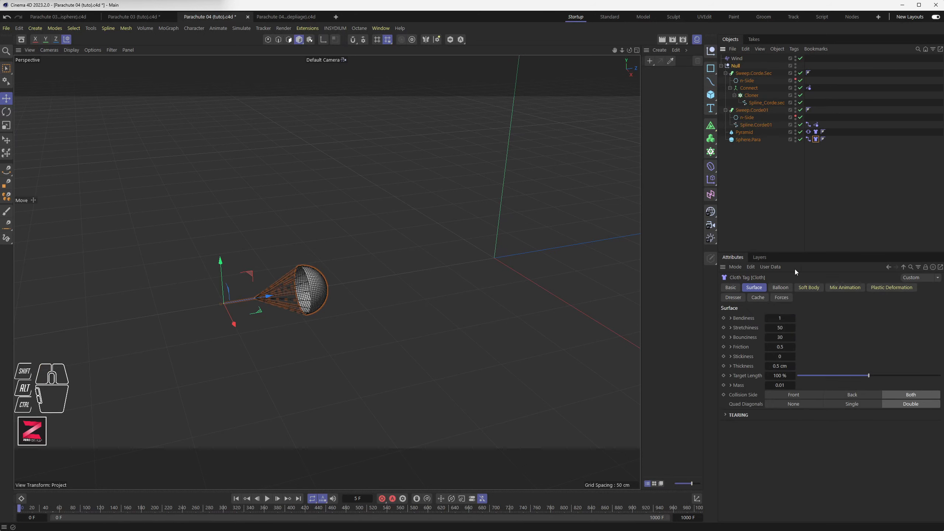
click(779, 318)
click(780, 337)
text(0)
- Play the scaled parachute simulation from the first frame, watch the canopy unfold, and pause playback
click(236, 498)
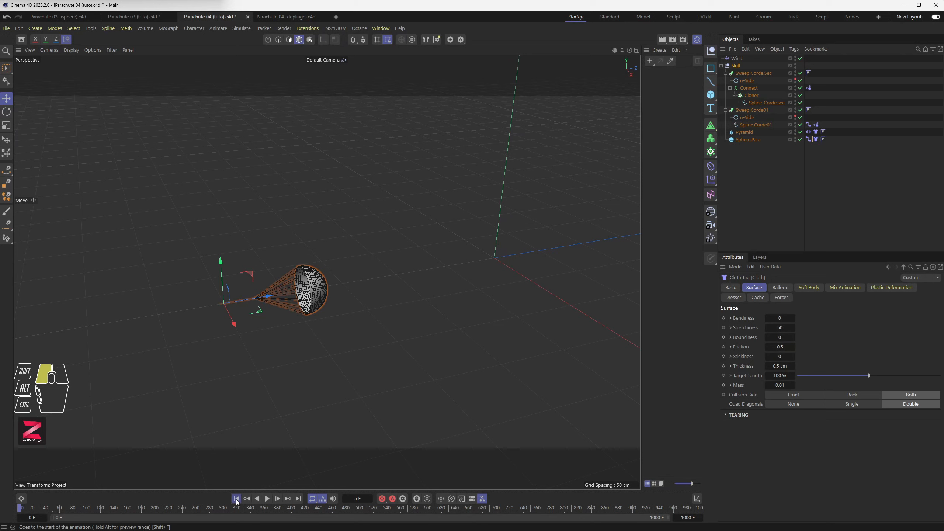
click(267, 499)
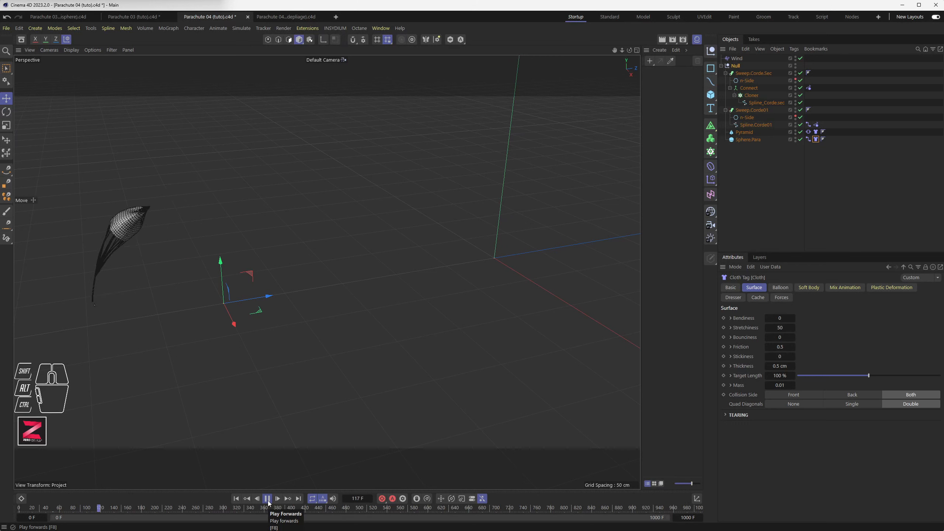
click(268, 498)
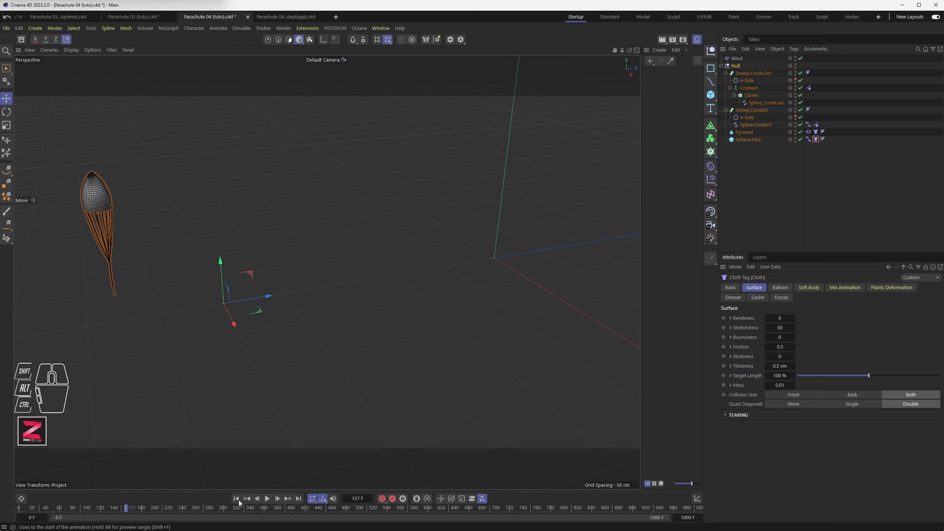
- Show the Null's coordinates, replay the simulation from the first frame to watch its animated scale, and pause playback
click(735, 66)
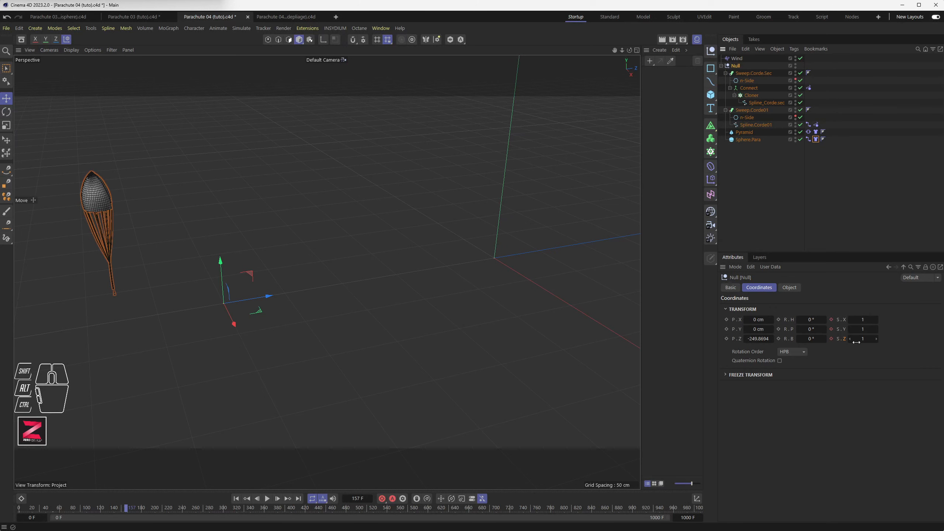
click(236, 499)
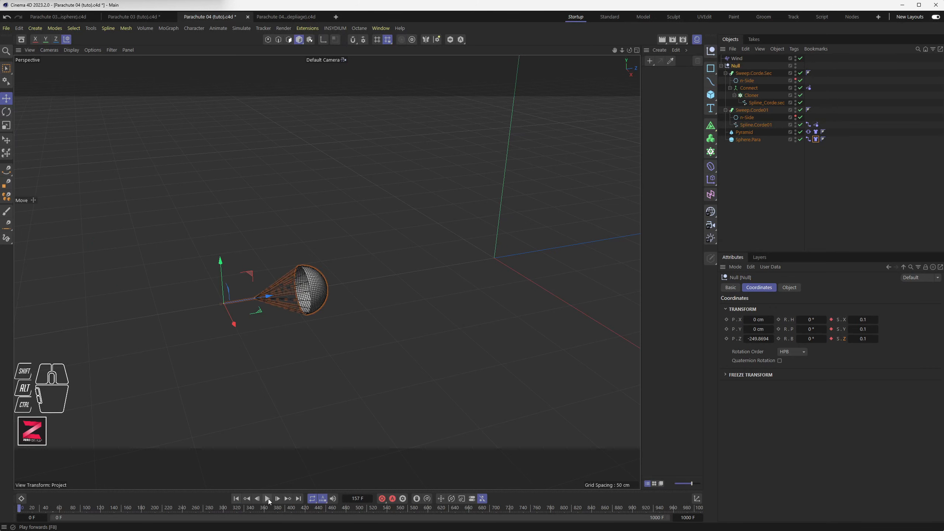
click(267, 499)
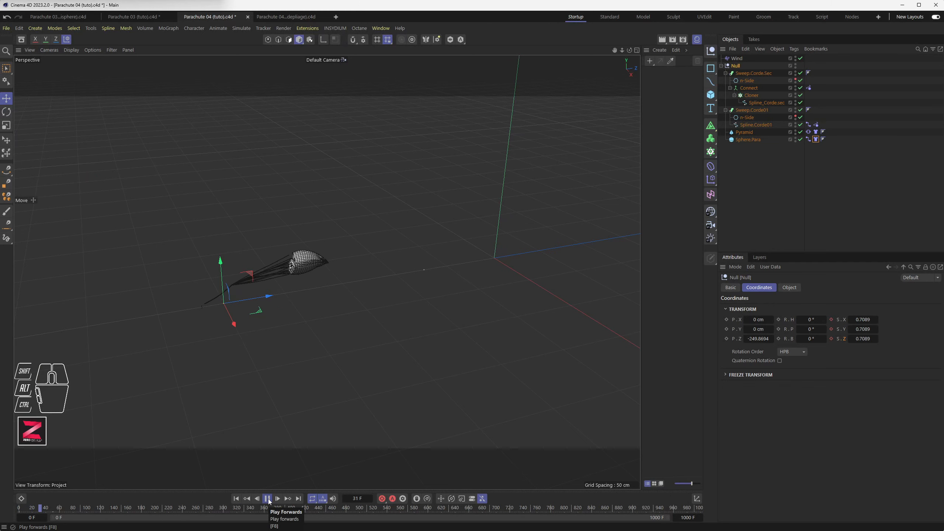
click(268, 498)
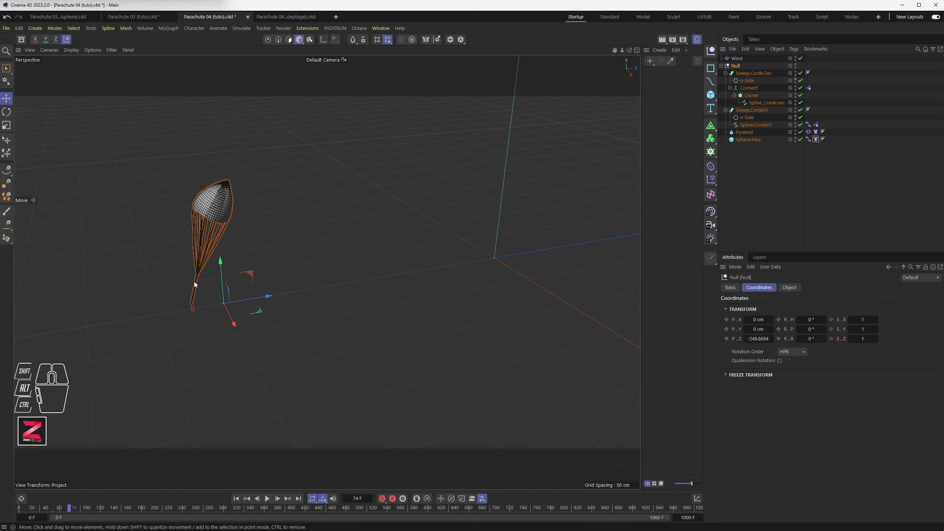
- Return to the first frame and undo the Null's scale keyframes, the parachute grouping and the Null itself
click(236, 498)
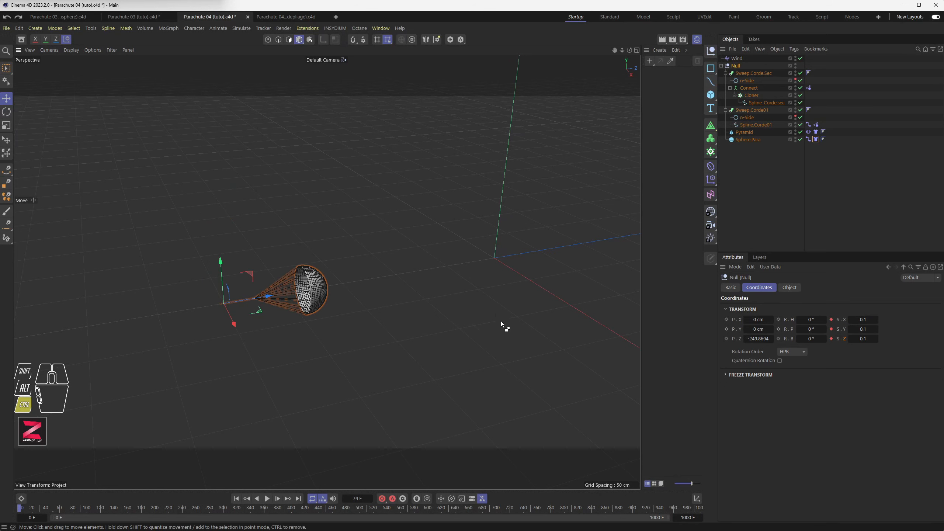
key(ctrl+z)
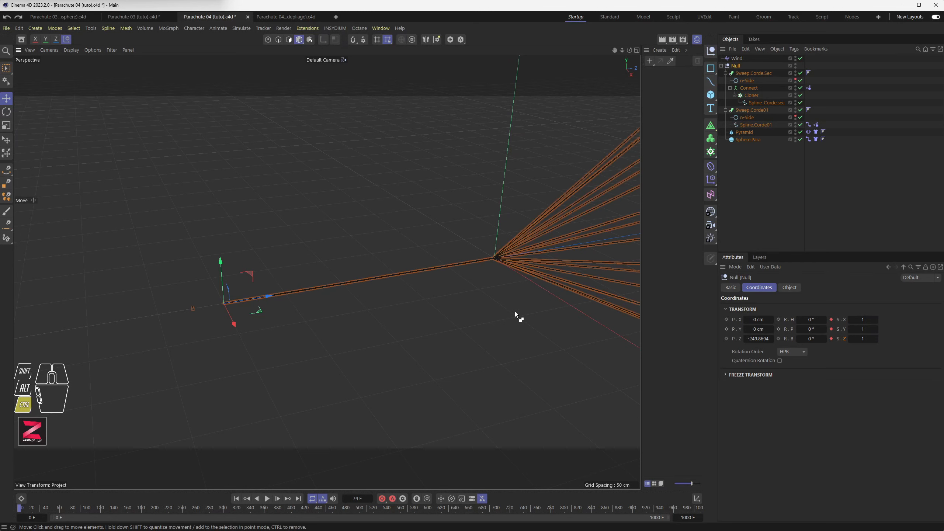
key(ctrl+z)
key(ctrl+z)
key(ctrl+z)
key(ctrl+z)
key(ctrl+z)
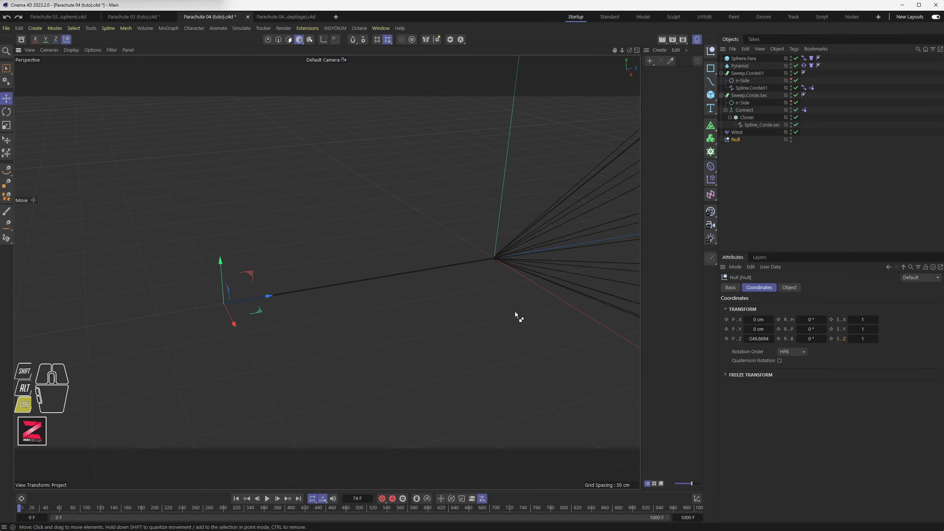
key(ctrl+z)
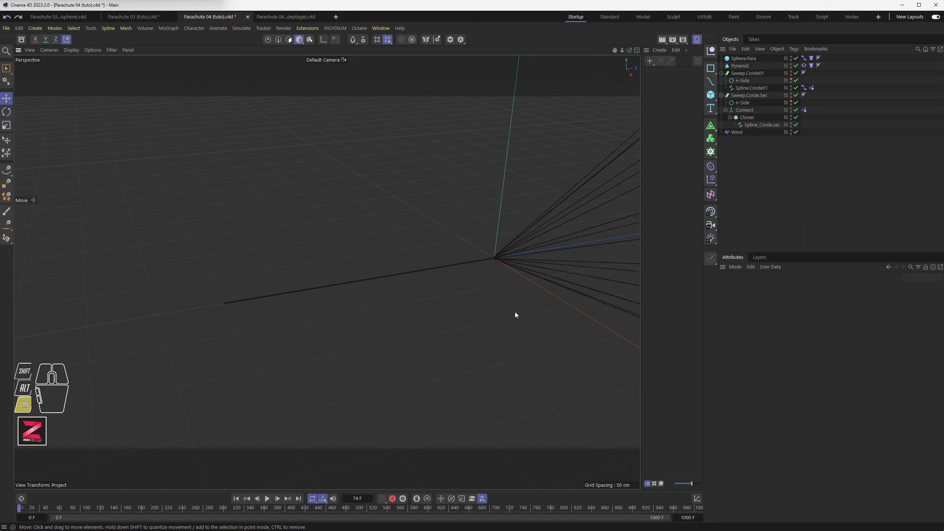
- Examine the free end of the main rope up close and select the Pyramid anchor to show its coordinates
scroll(474, 308, down, 3)
scroll(474, 308, down, 3)
alt+middle_drag(513, 304, 375, 303)
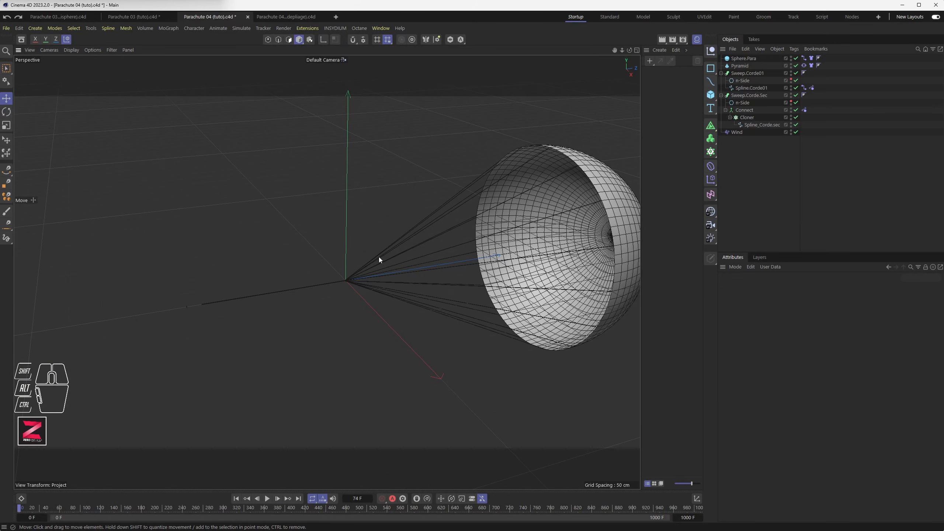
scroll(199, 313, up, 6)
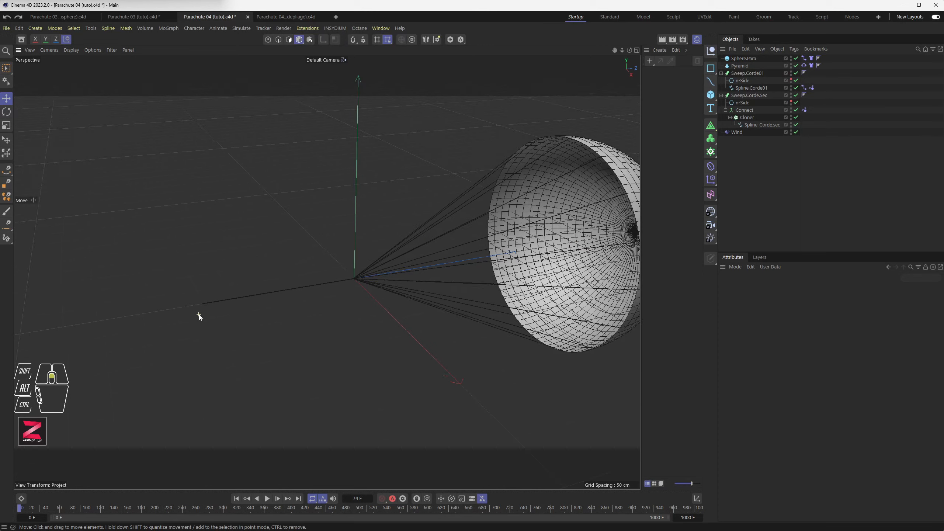
scroll(199, 312, up, 3)
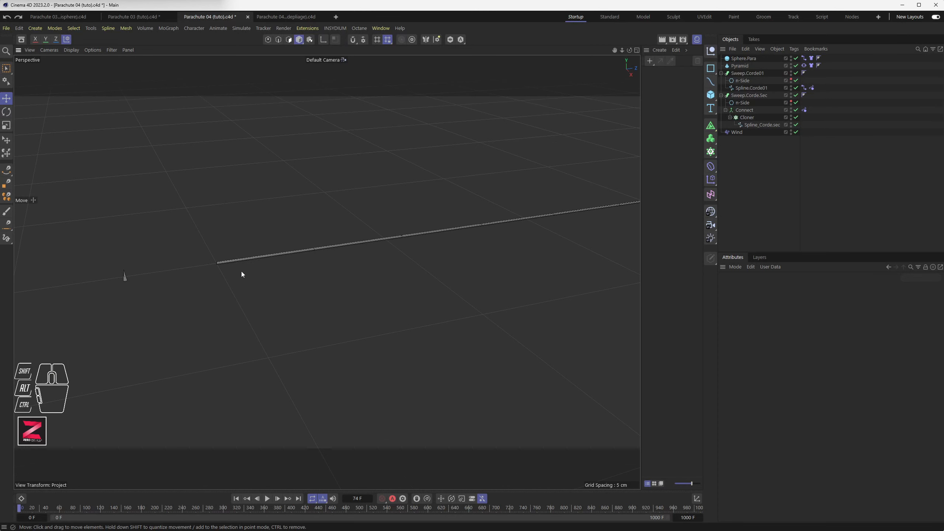
scroll(320, 294, down, 5)
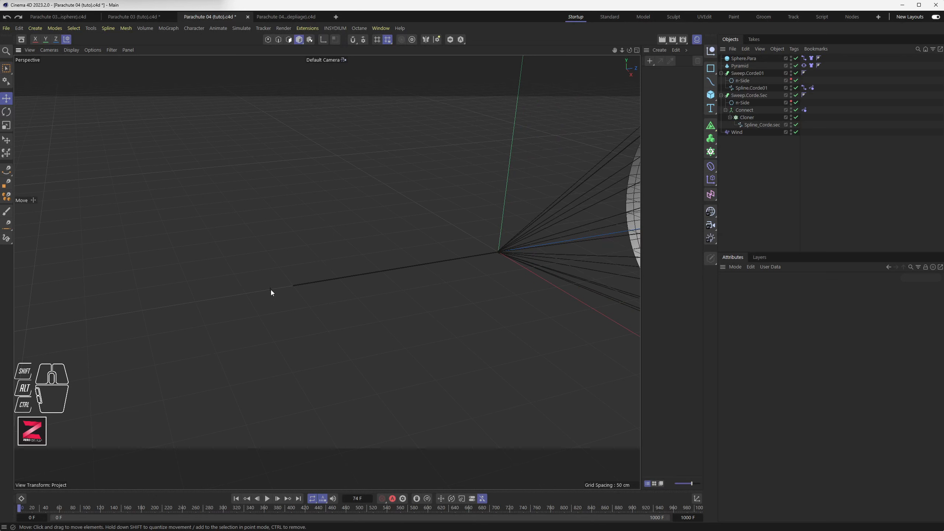
click(745, 66)
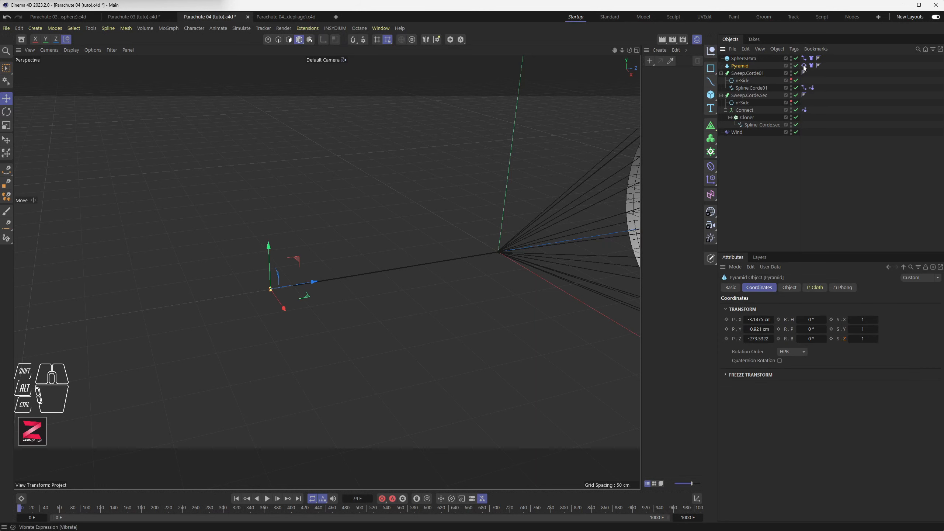
- Show the Pyramid's Vibrate tag settings, play the simulation briefly from the first frame, and return to the first frame
click(803, 66)
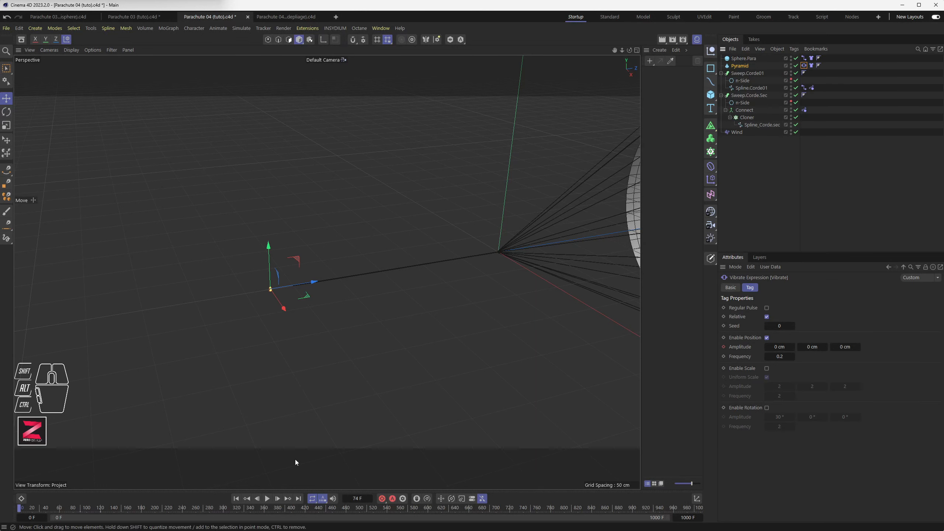
click(238, 498)
click(267, 498)
click(267, 499)
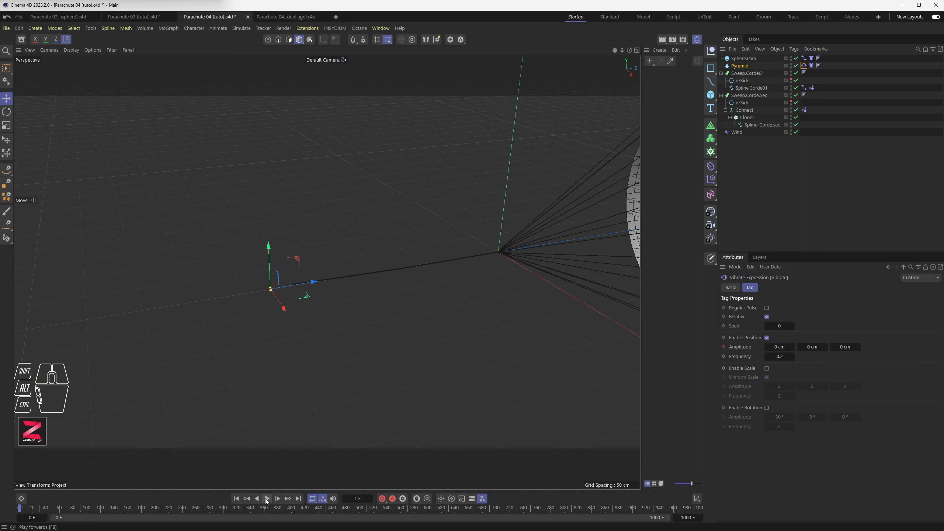
click(267, 499)
click(267, 499)
scroll(278, 284, up, 6)
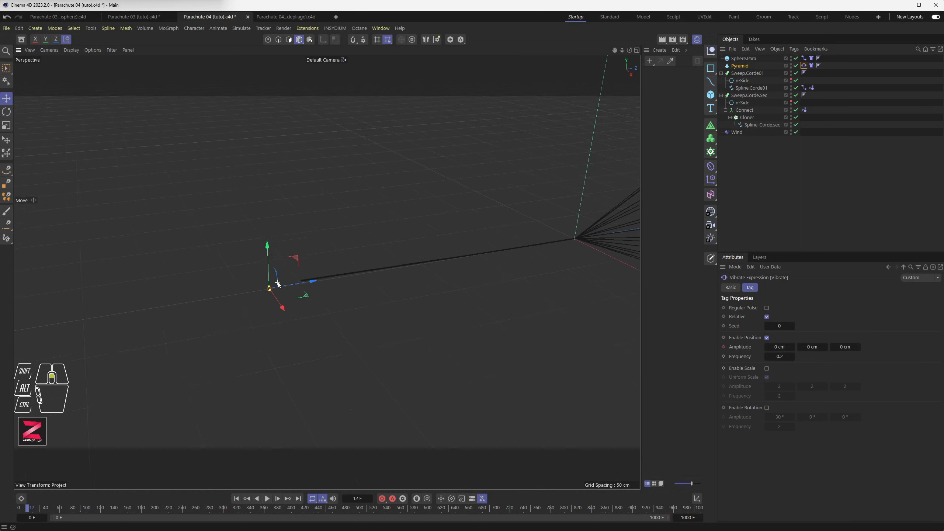
click(236, 499)
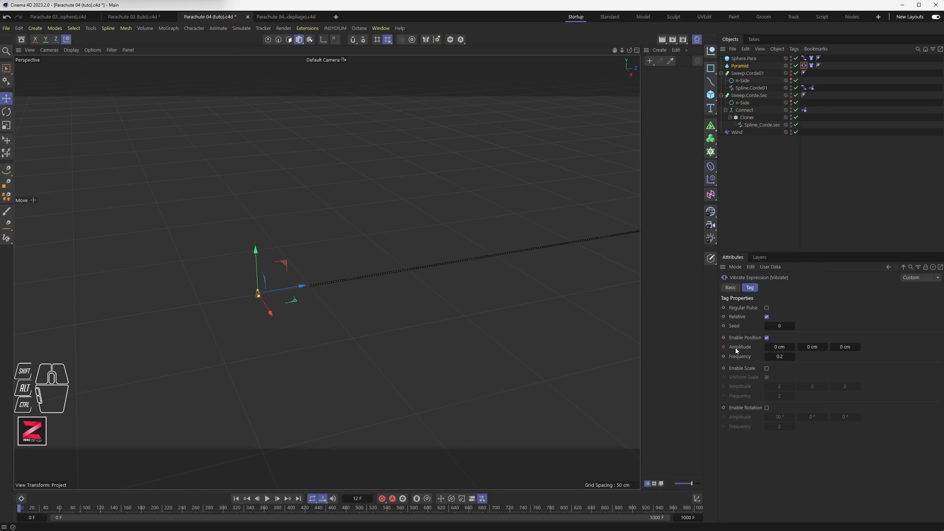
- Examine the Pyramid anchor at the rope end, show Spline.Corde01's Connector tag settings, and follow the main rope to the canopy
drag(282, 289, 309, 289)
scroll(309, 288, up, 10)
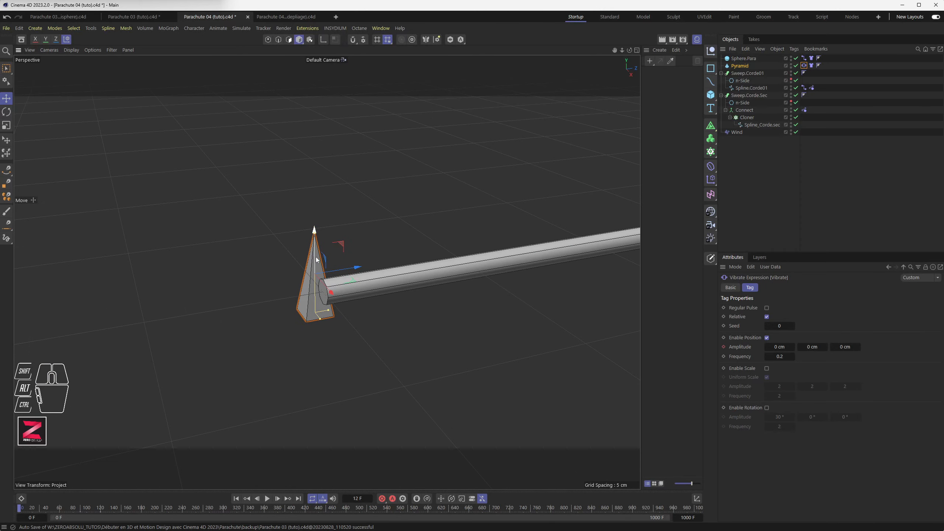
alt+drag(313, 260, 328, 290)
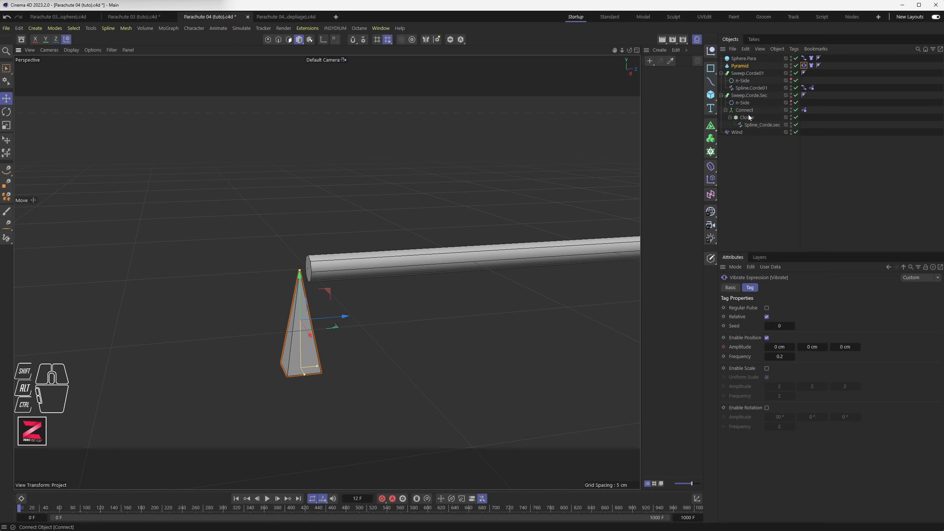
click(804, 89)
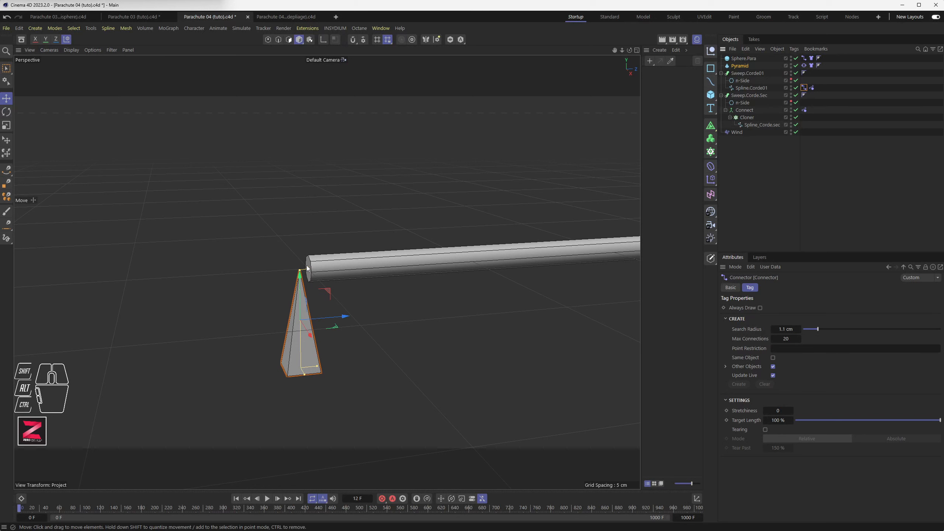
scroll(395, 276, down, 12)
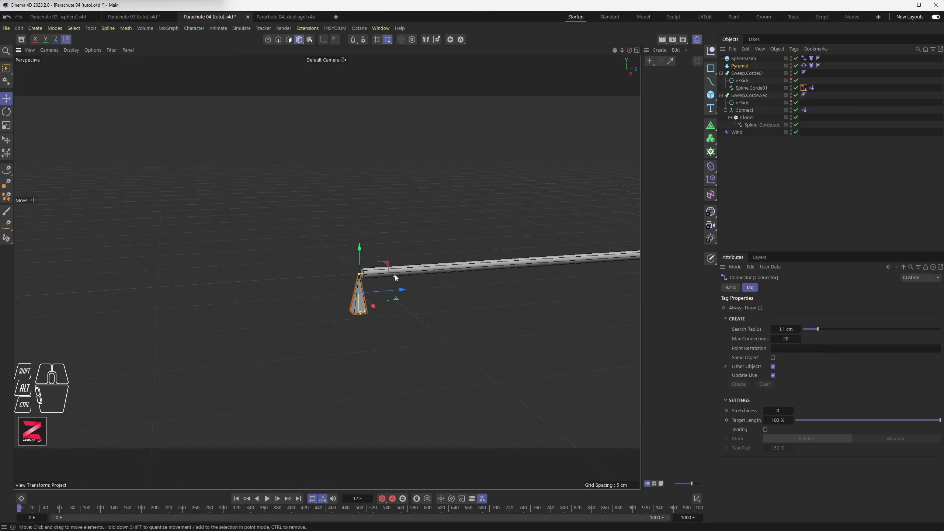
alt+middle_drag(423, 255, 313, 262)
scroll(345, 273, down, 8)
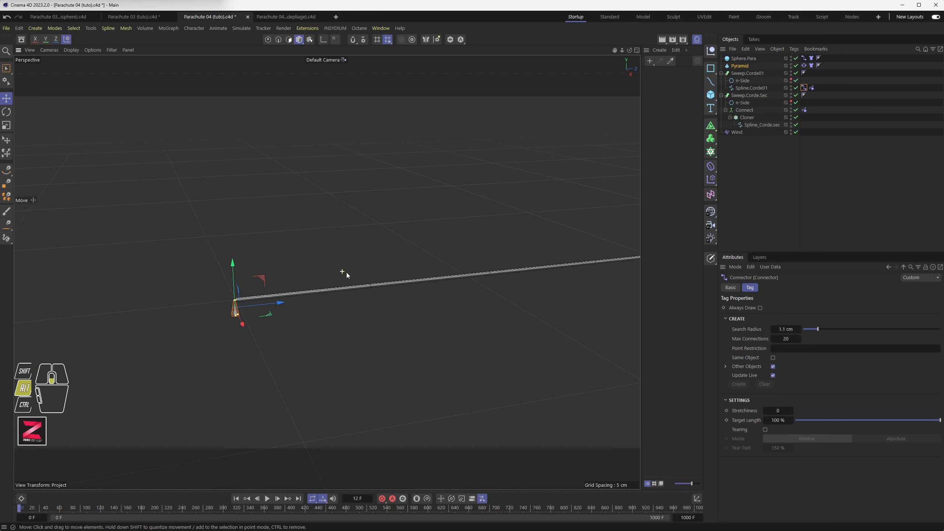
alt+middle_drag(456, 239, 250, 262)
scroll(252, 262, down, 6)
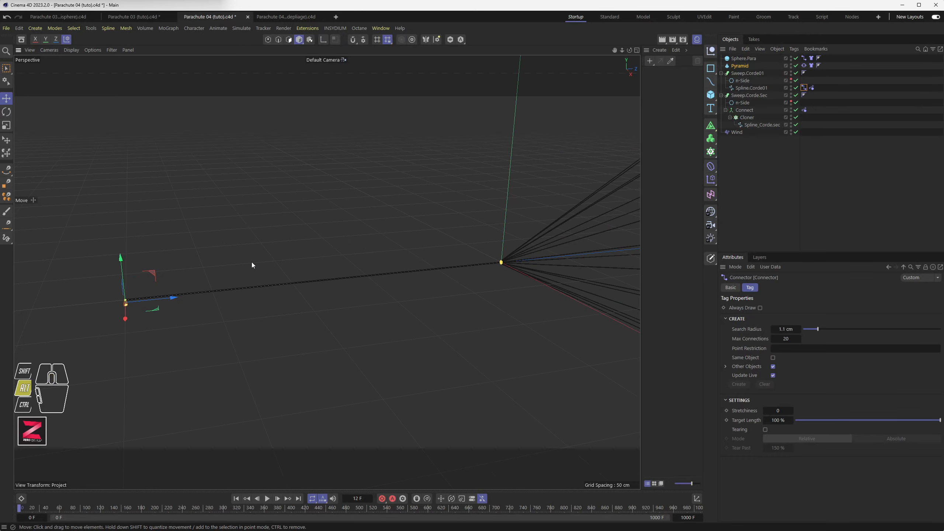
alt+drag(251, 262, 285, 283)
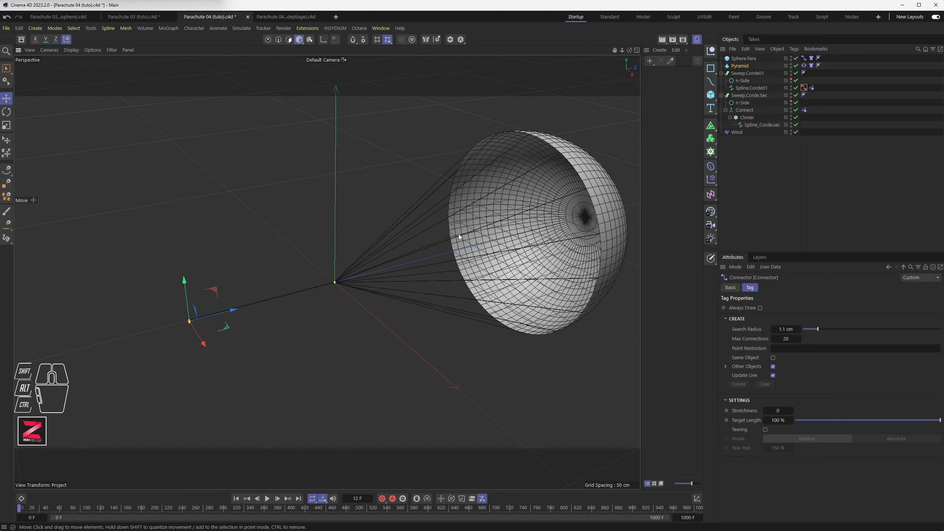
- Keyframe Target Length at 100% at the first frame on both Rope tags and on Sphere.Para's Cloth tag
click(811, 87)
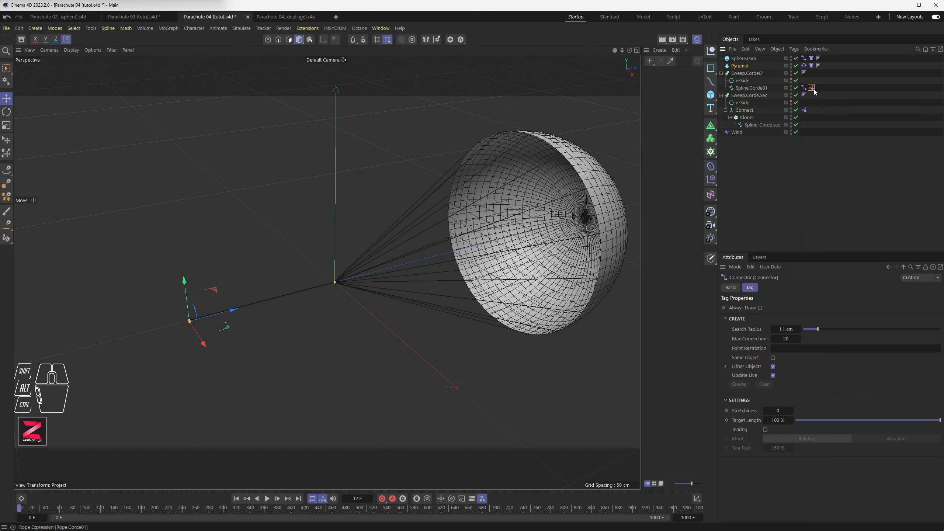
ctrl+click(804, 109)
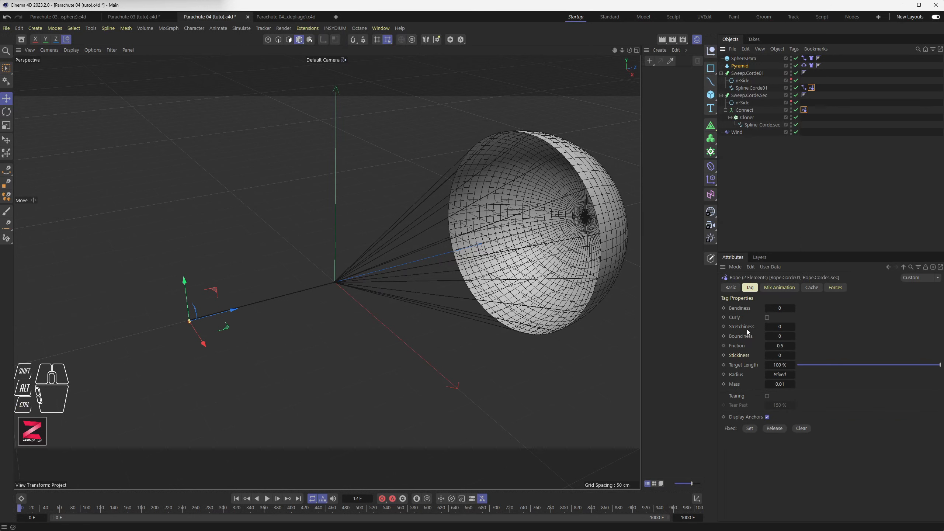
click(741, 364)
click(753, 61)
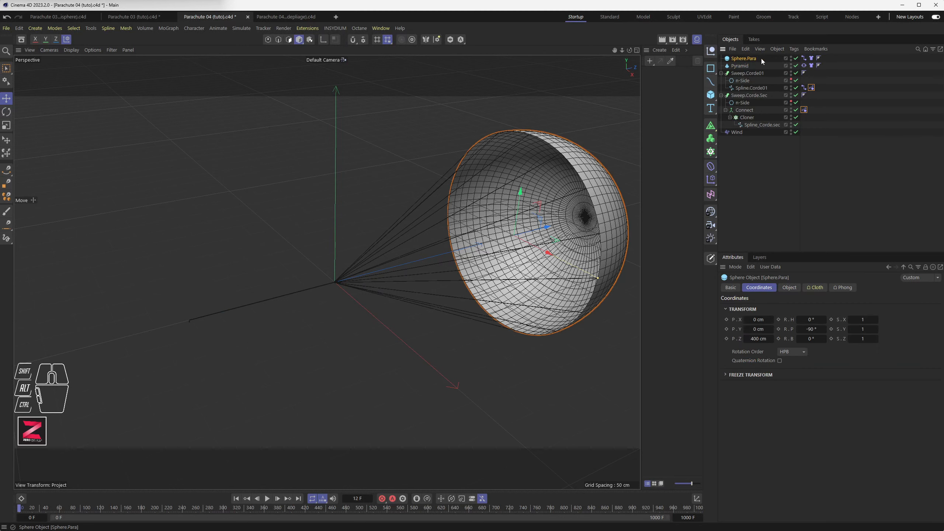
click(812, 60)
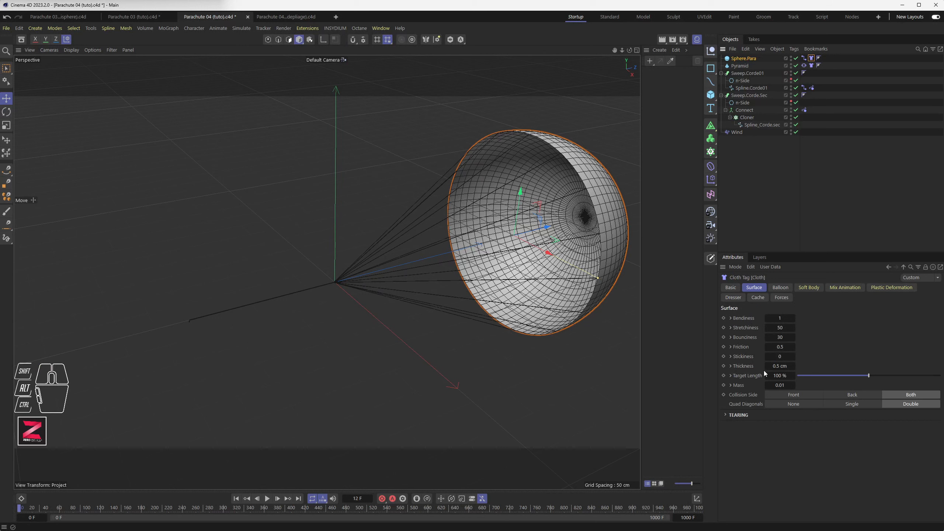
click(723, 375)
- At frame 60, set the Target Length of Sphere.Para's Cloth tag to 10% and keyframe it
click(358, 498)
text(60)
key(Return)
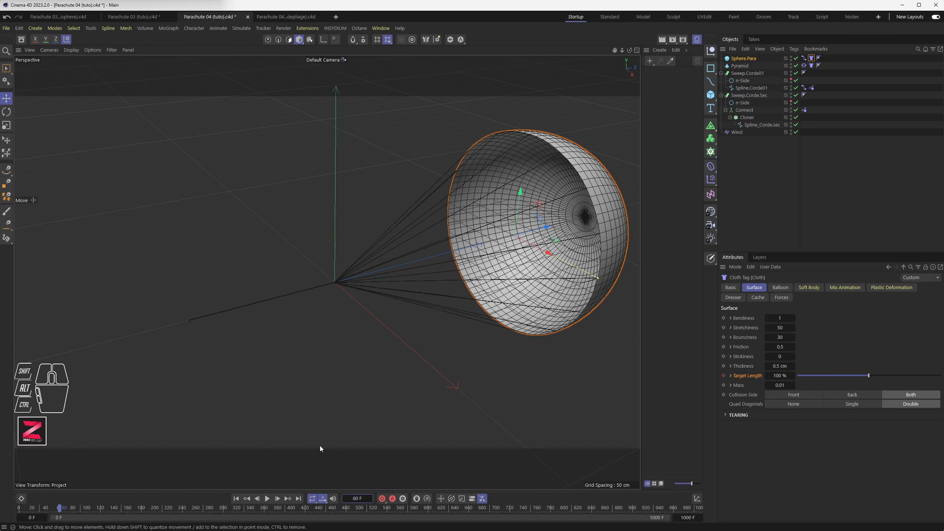
click(779, 375)
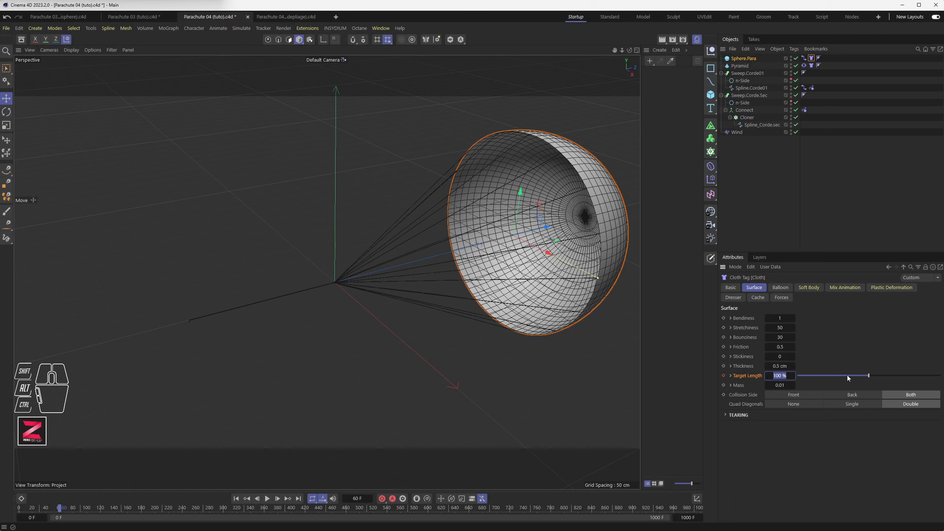
text(10)
key(Return)
click(723, 375)
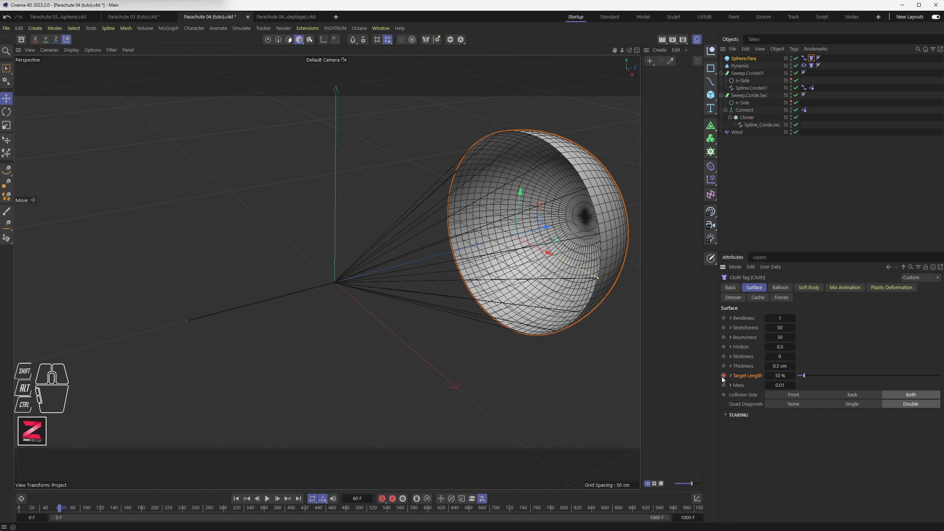
- At frame 60, set the Target Length of both Rope tags to 10% and keyframe it
click(811, 88)
ctrl+click(804, 109)
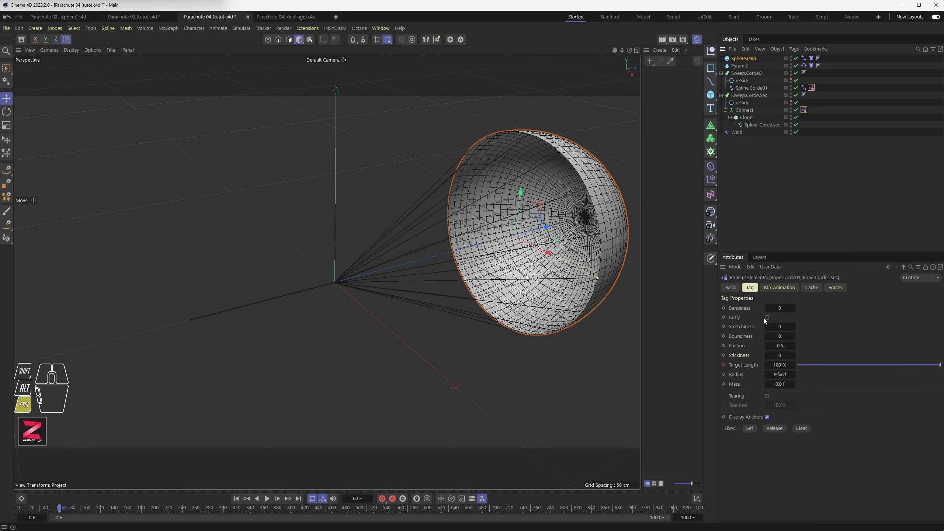
click(780, 365)
text(10)
key(Return)
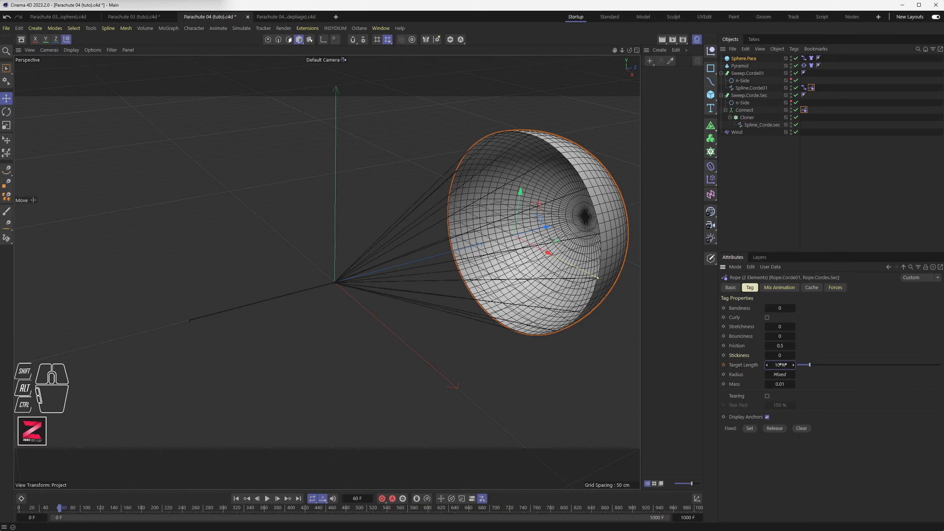
click(723, 365)
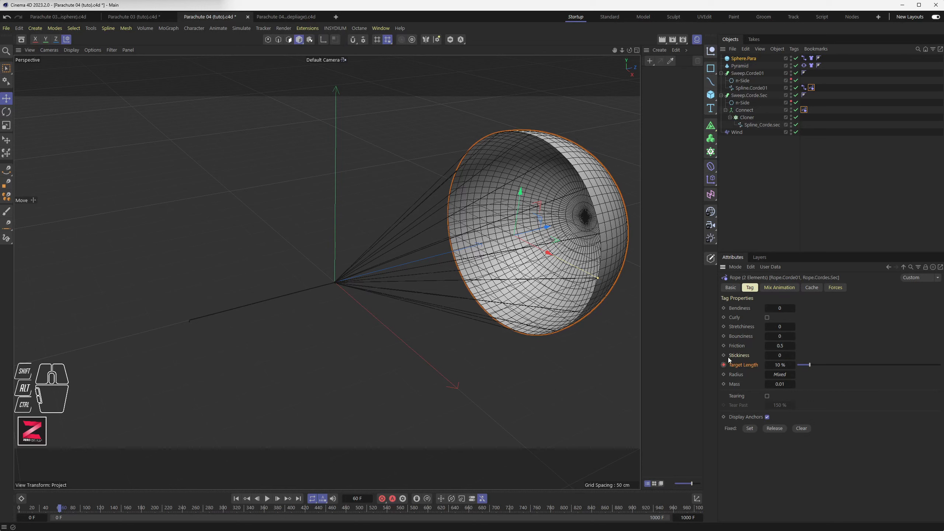
- At frame 120, set the Target Length of Sphere.Para's Cloth tag to 100% and keyframe it
click(811, 59)
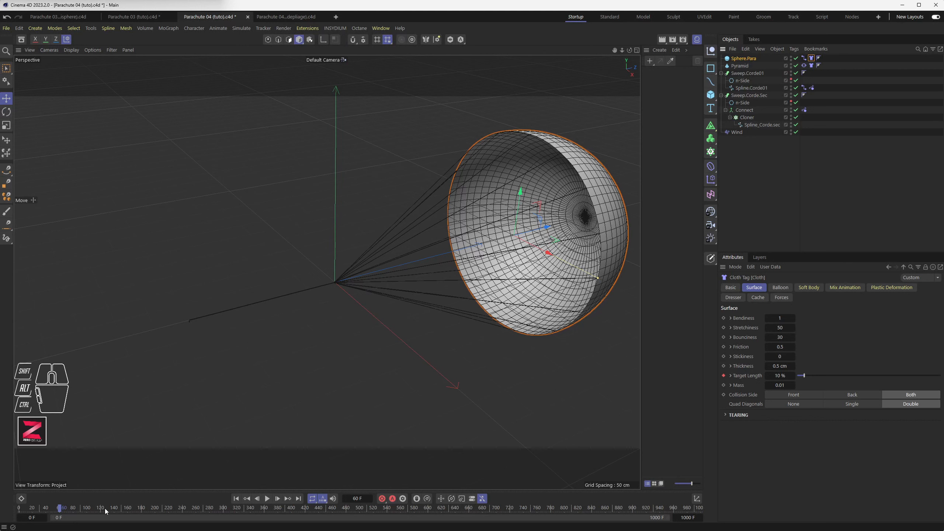
double_click(358, 498)
text(12)
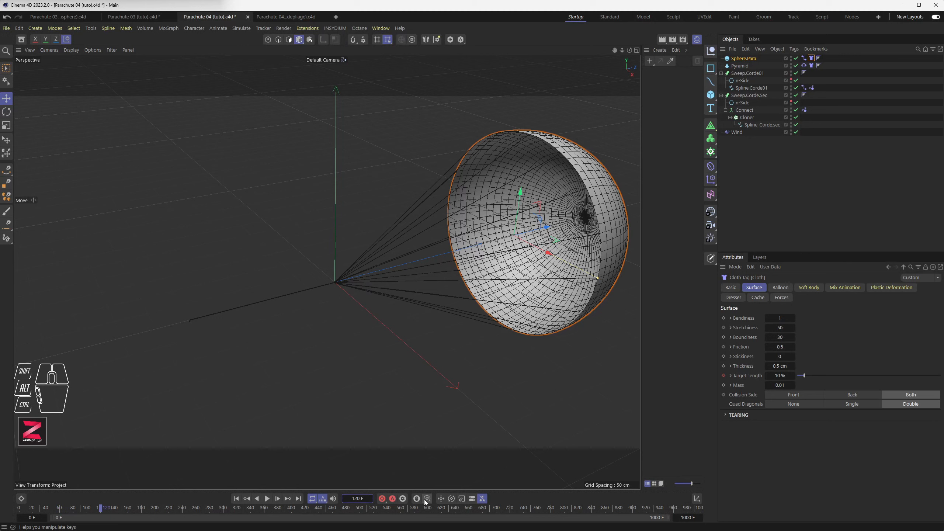
double_click(779, 375)
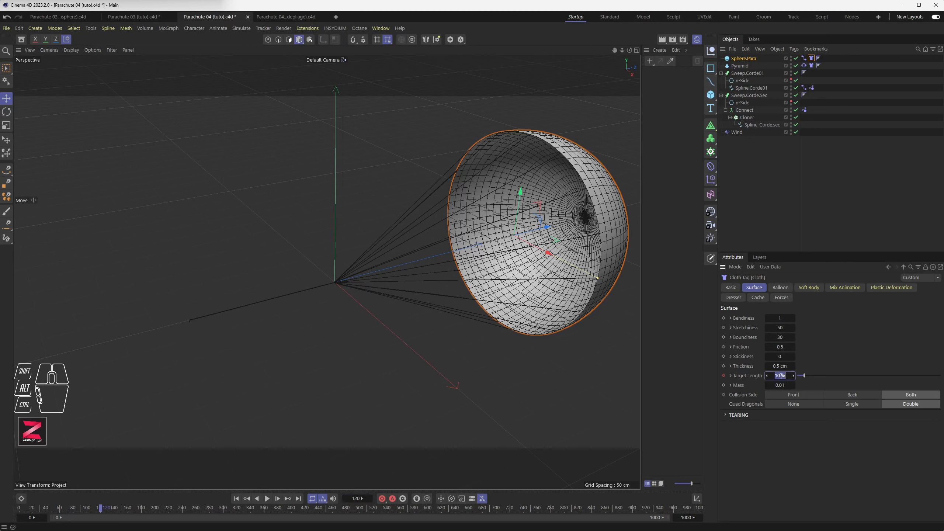
click(724, 375)
- At frame 120, set the Target Length of both Rope tags to 100% and keyframe it
click(812, 88)
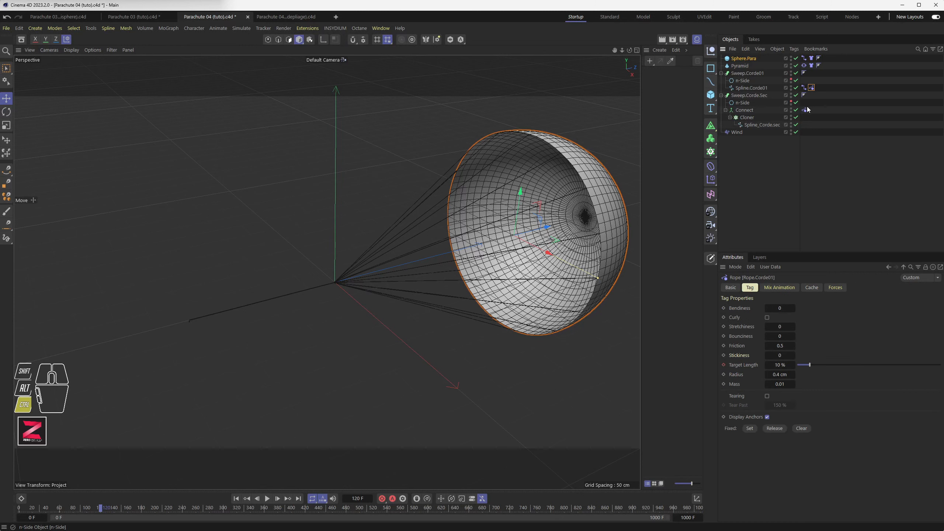
ctrl+click(804, 110)
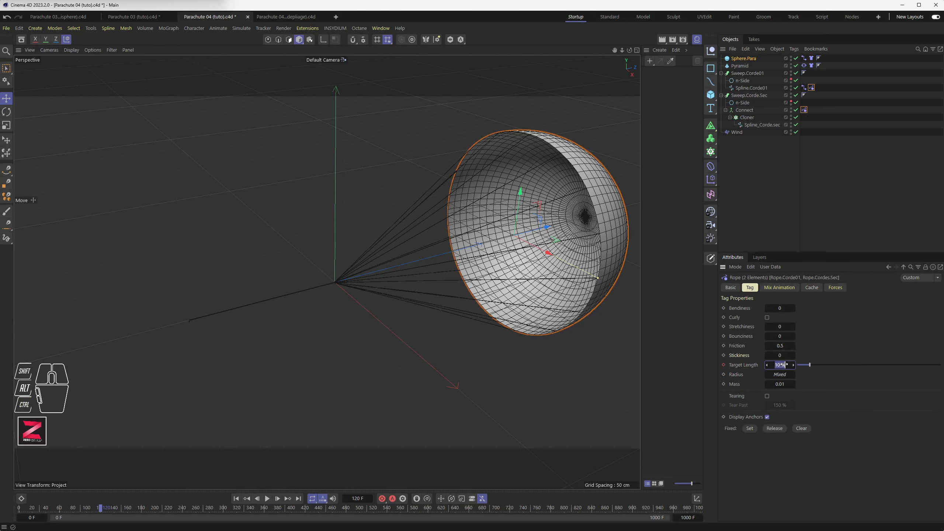
key(Return)
click(724, 365)
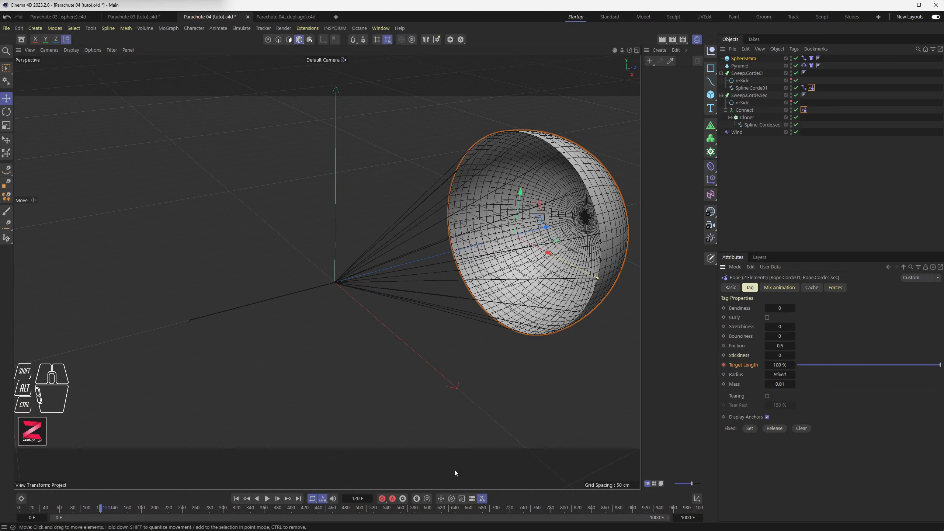
- Play the Target Length animation from the first frame, stop it, and return to the first frame
click(236, 498)
click(267, 499)
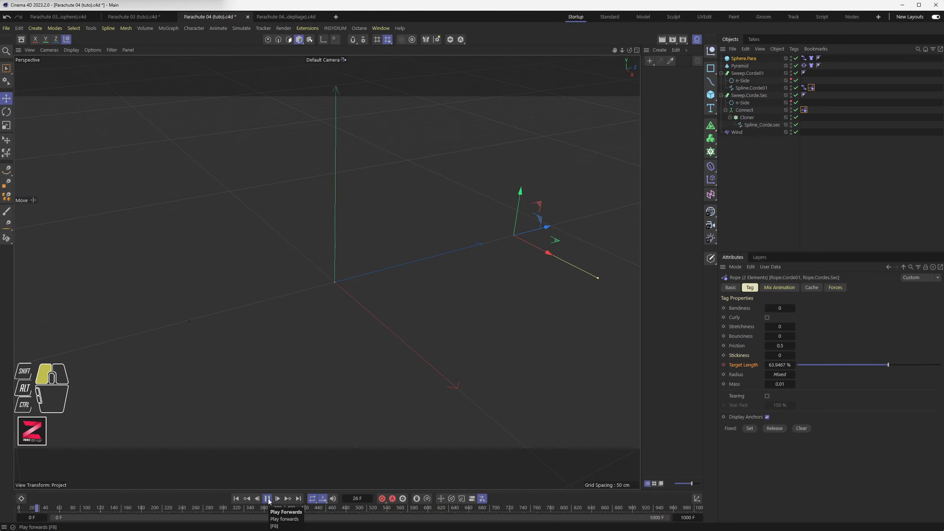
click(235, 500)
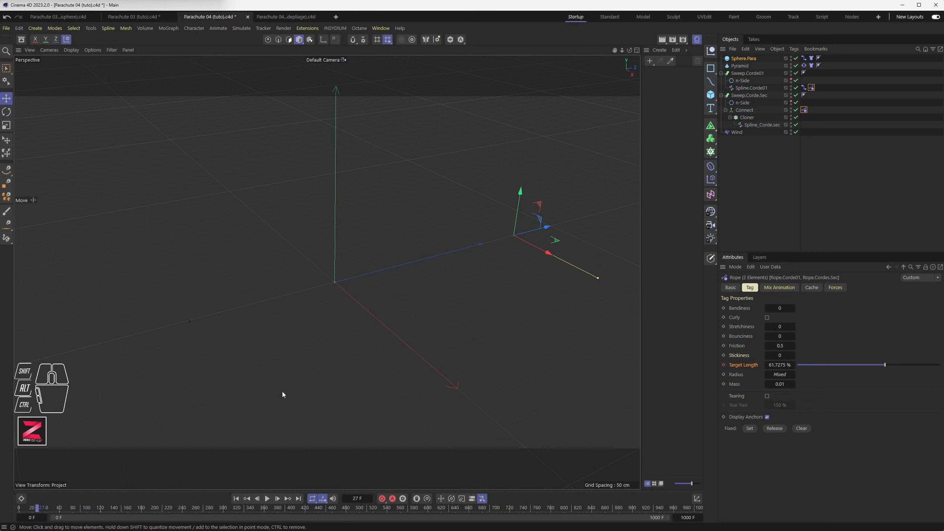
click(236, 499)
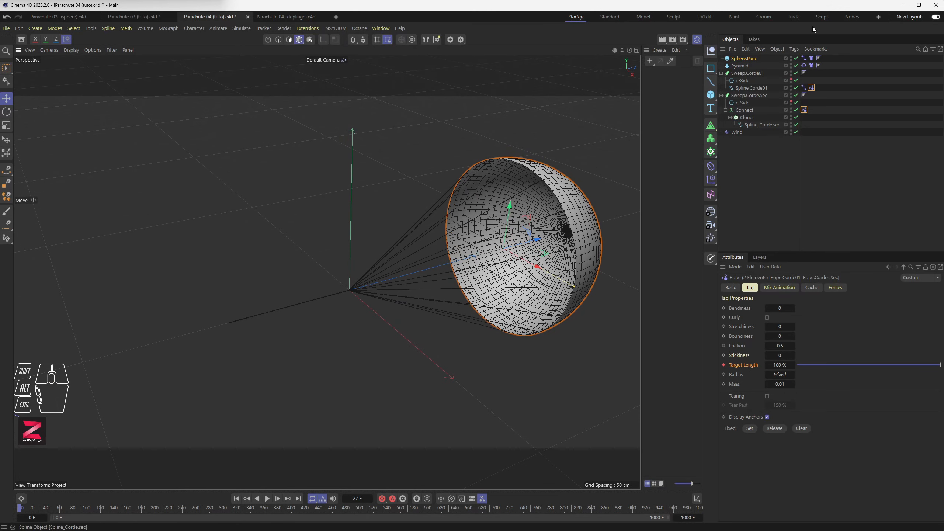
- Set Bendiness to 0 and Bounciness to 0 in Sphere.Para's Cloth tag
click(811, 59)
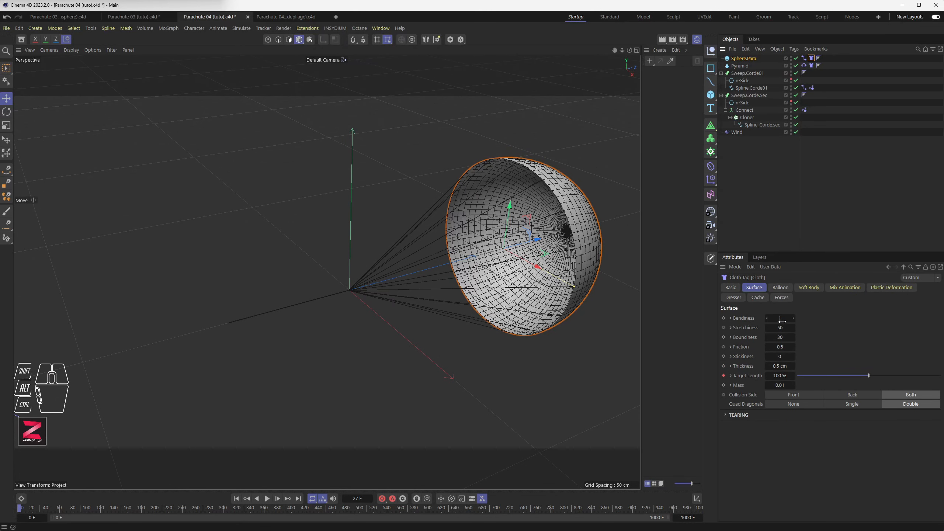
drag(782, 322, 755, 328)
click(778, 337)
text(0)
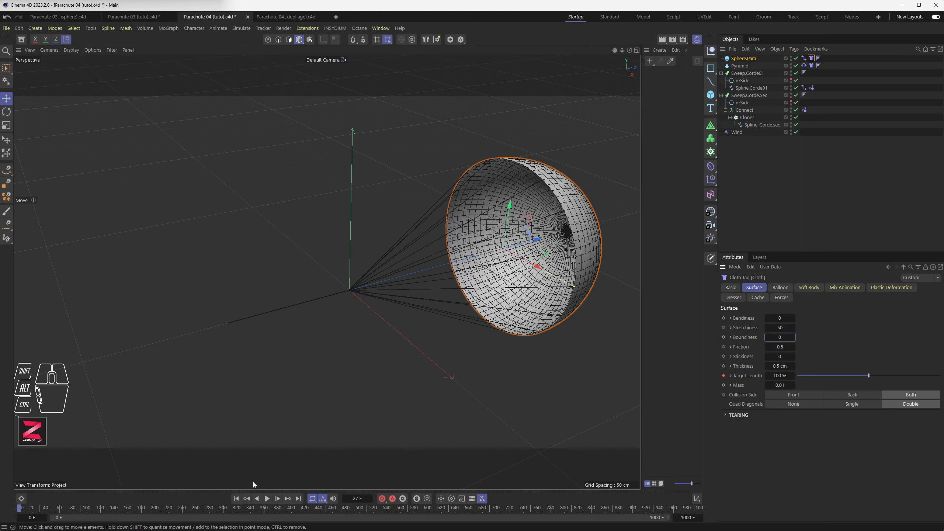
- Replay the simulation from the first frame with the adjusted cloth settings and pause playback
click(238, 499)
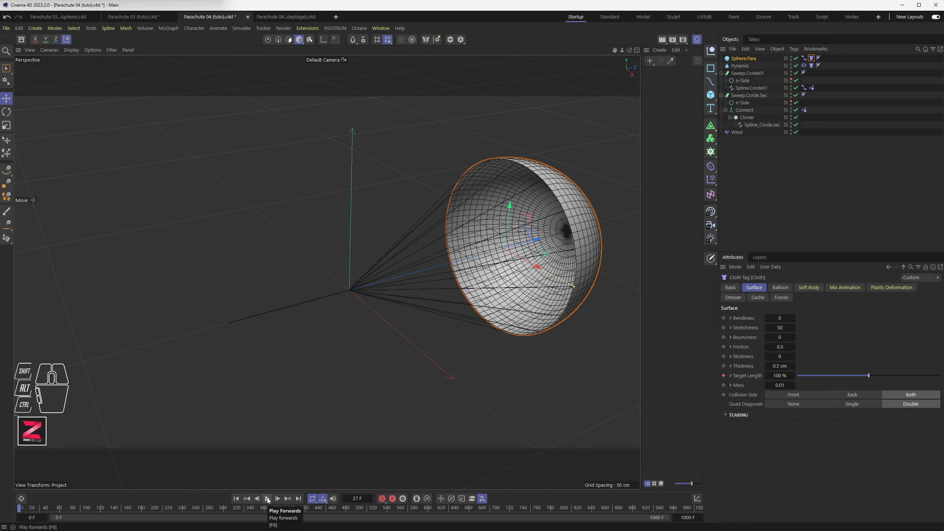
click(268, 498)
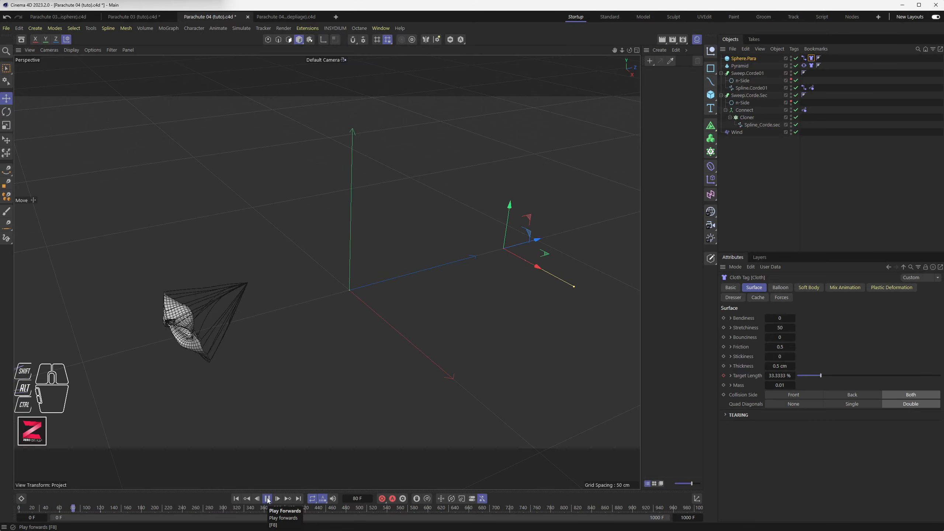
click(268, 498)
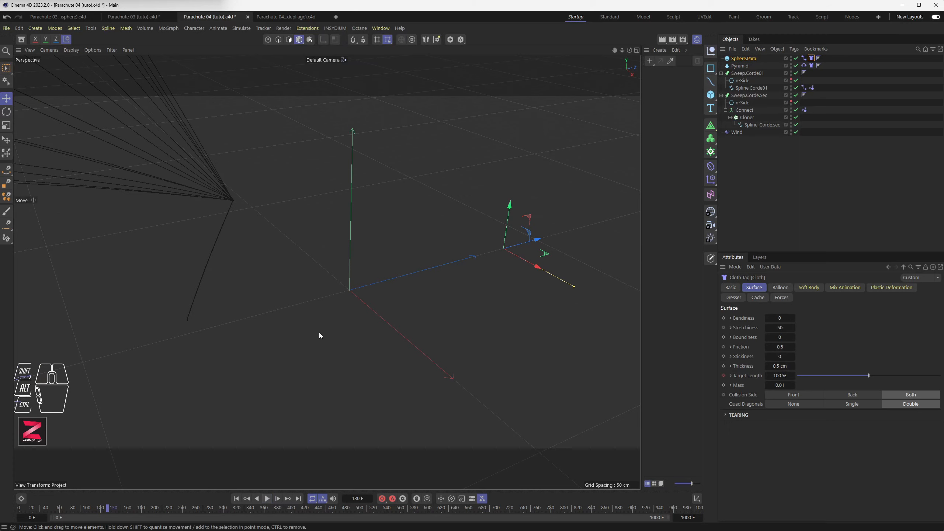
- Play the parachute simulation with the whole canopy in view, restart it from the first frame, and pause playback
scroll(344, 319, down, 10)
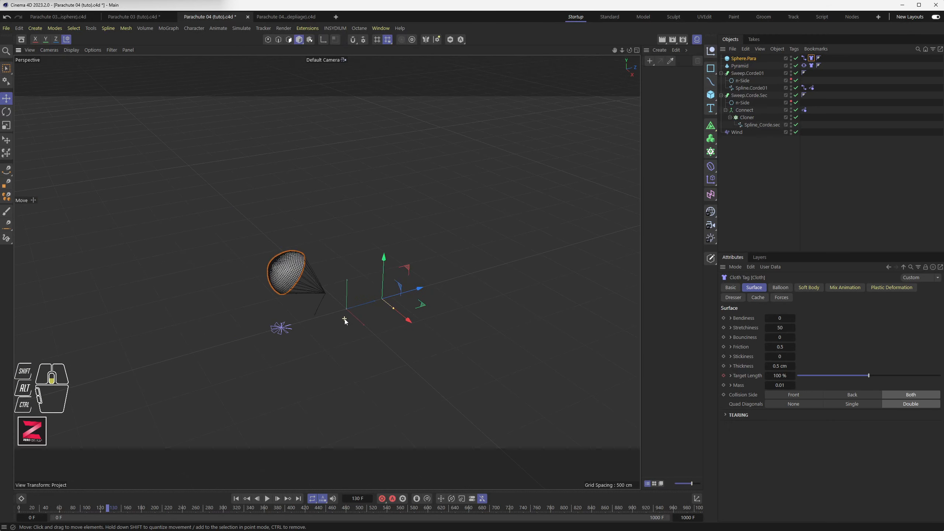
click(270, 498)
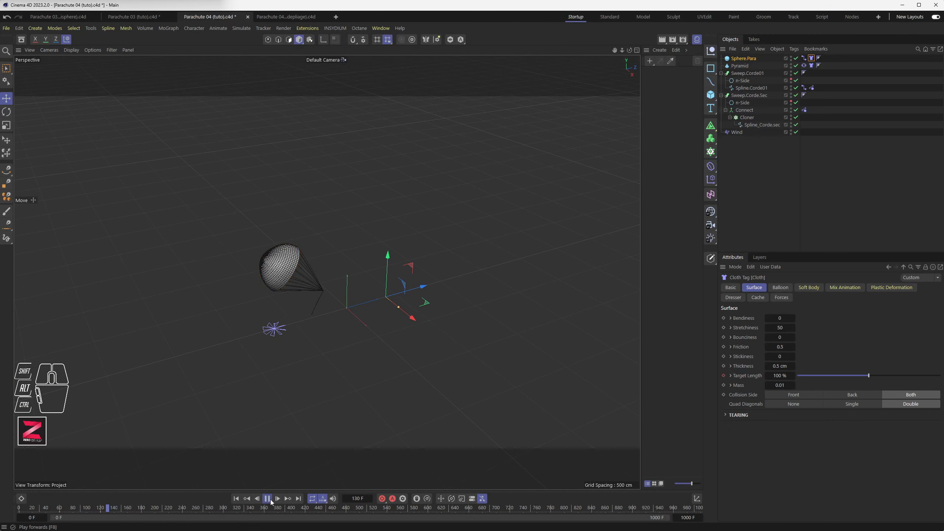
alt+drag(304, 306, 303, 282)
scroll(304, 283, up, 5)
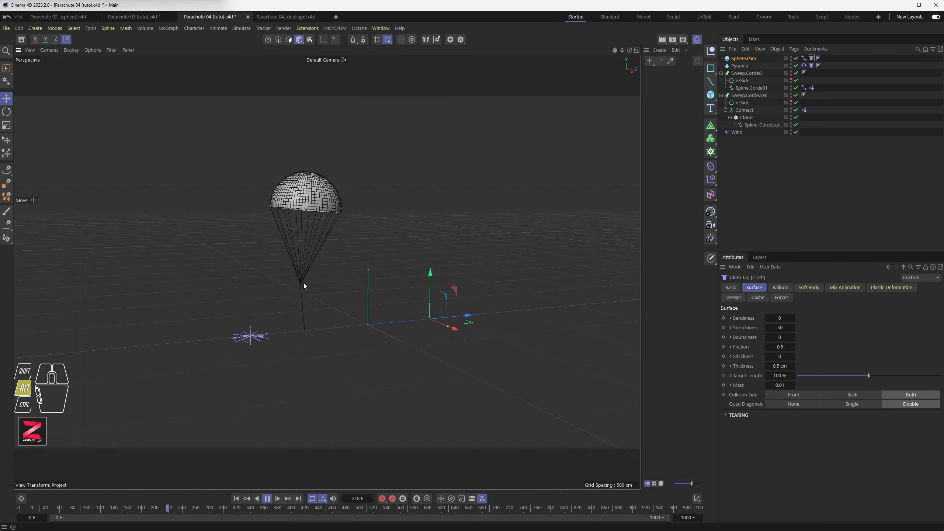
click(268, 499)
click(237, 499)
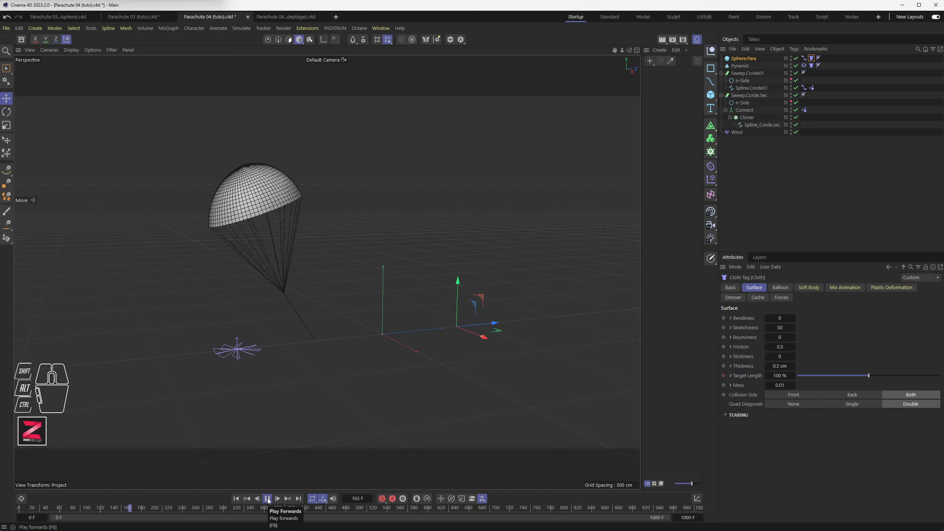
click(269, 499)
- Select the Wind object, open the Timeline Dope Sheet, and check its tracks with and without automatic display of all project elements
click(238, 351)
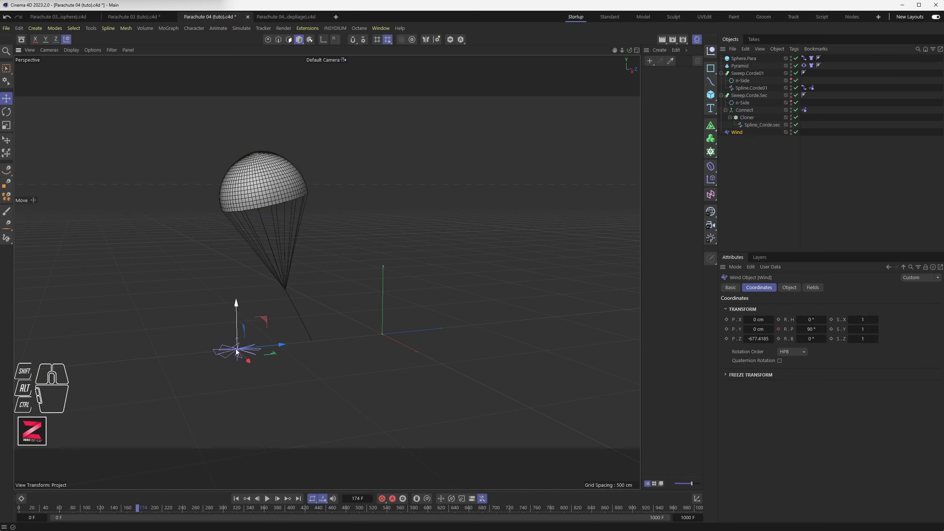
click(380, 29)
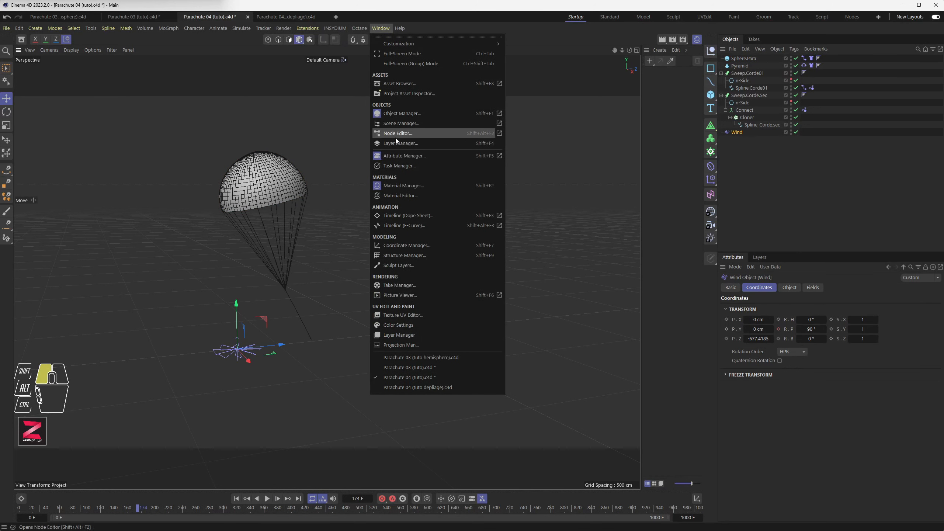
click(401, 215)
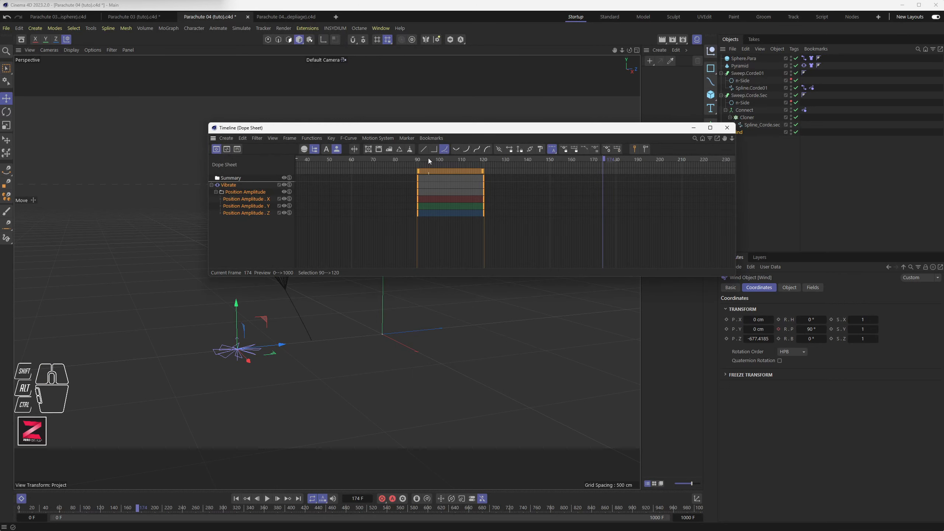
drag(272, 130, 161, 108)
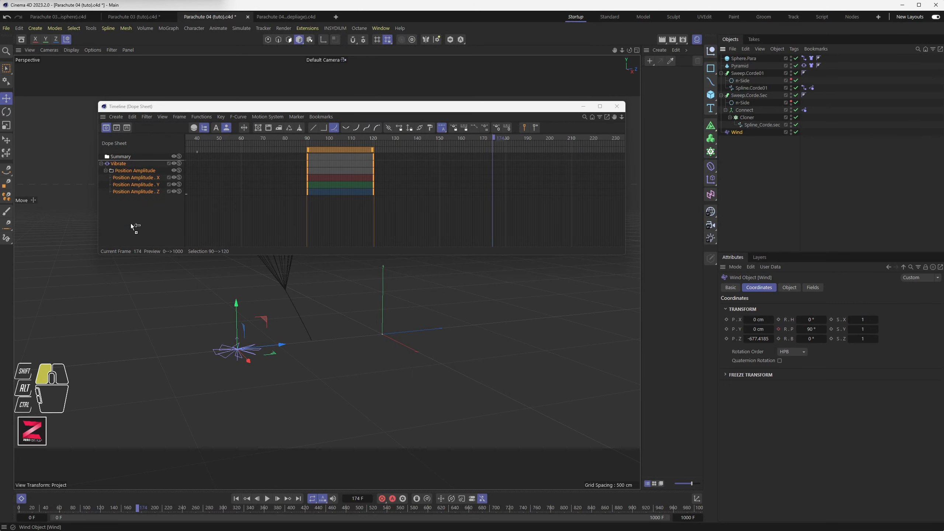
drag(132, 226, 134, 223)
click(215, 128)
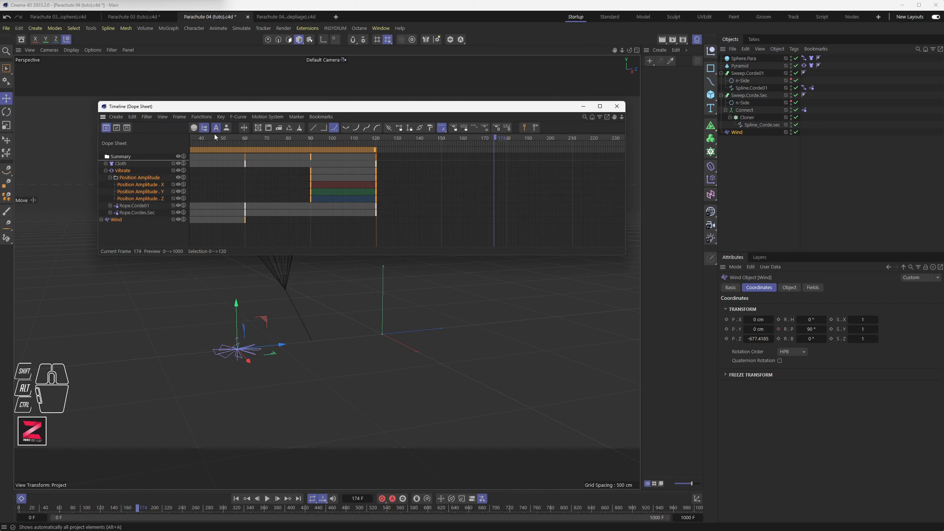
click(112, 221)
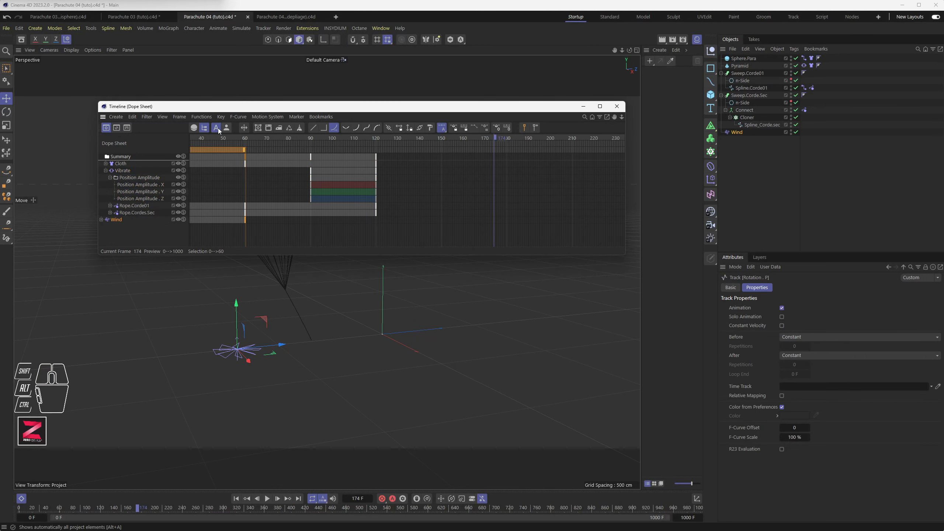
click(216, 129)
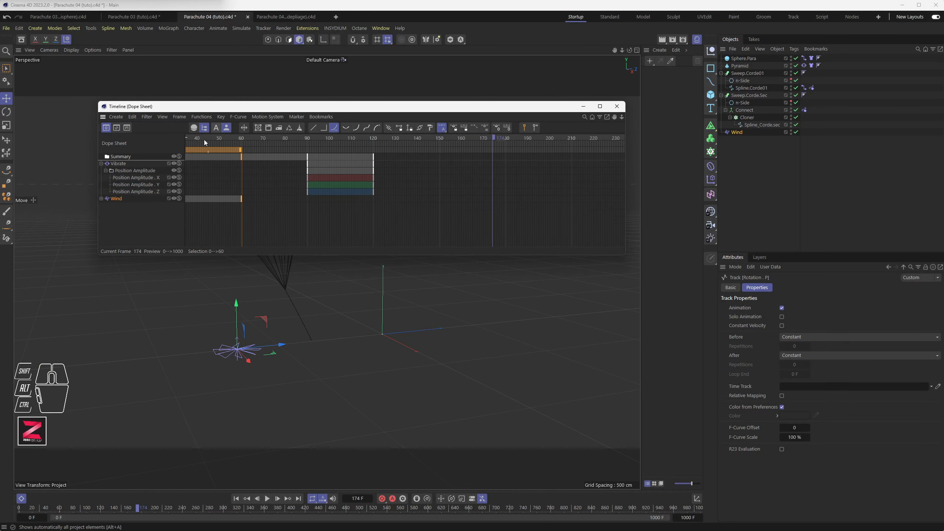
click(115, 201)
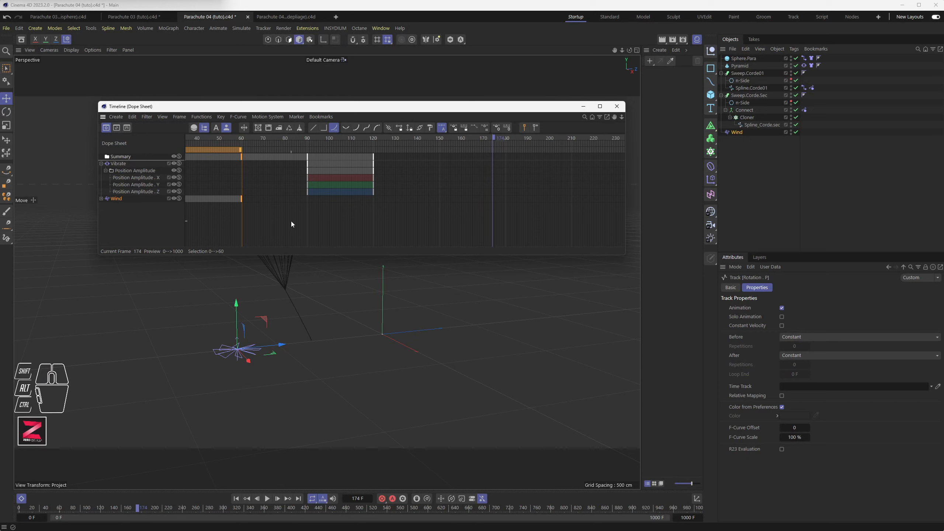
- Expand the Wind's Rotation tracks in the Dope Sheet and shift both Rotation.P keys to frames 60 and 120
alt+middle_drag(292, 224, 285, 224)
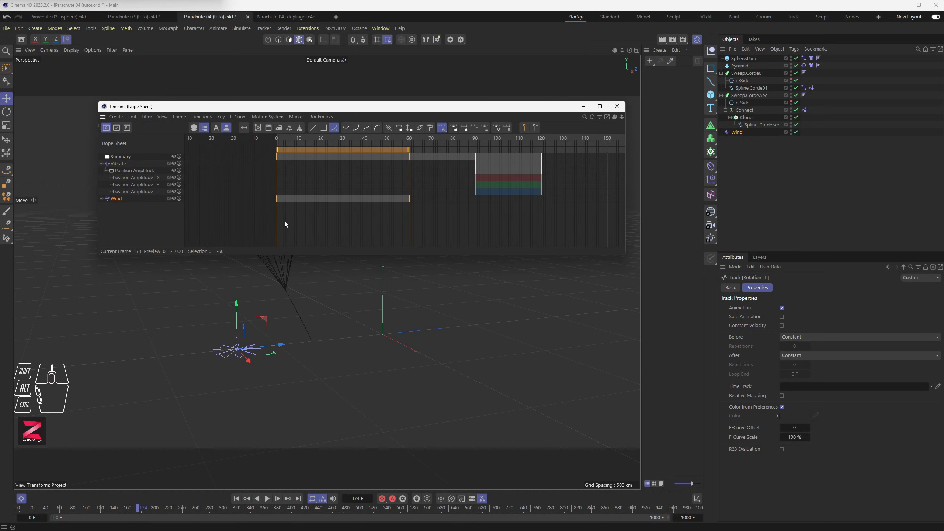
click(101, 199)
click(105, 206)
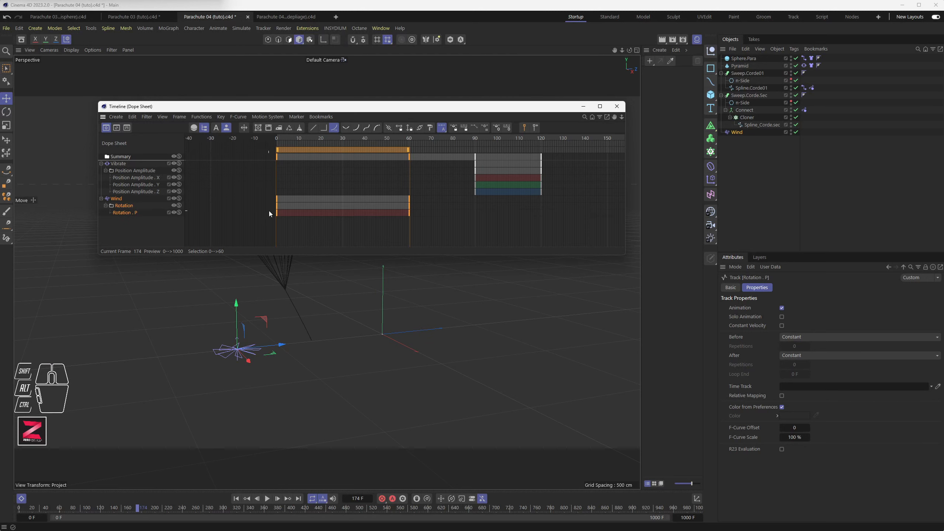
drag(267, 213, 440, 233)
drag(278, 215, 410, 216)
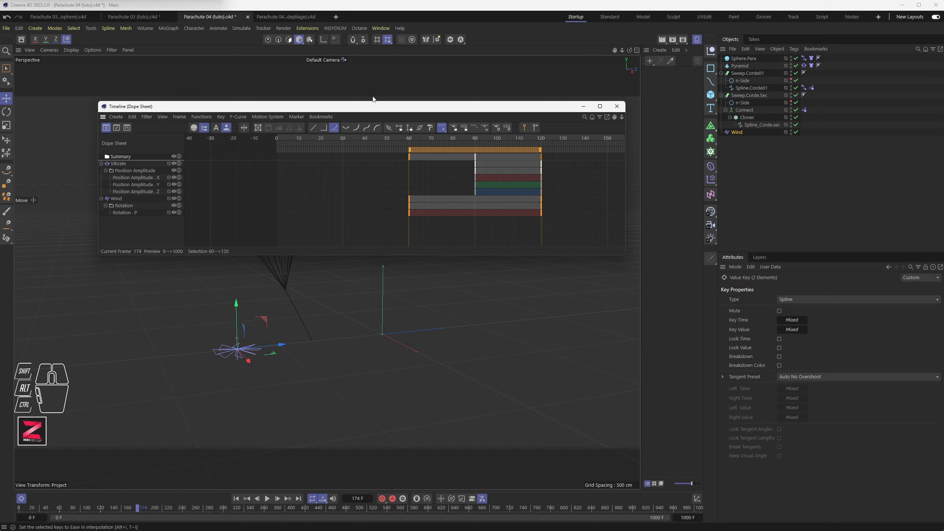
- Clear the Timeline window from the parachute and replay the simulation from the first frame with the delayed Wind rotation
drag(363, 107, 542, 7)
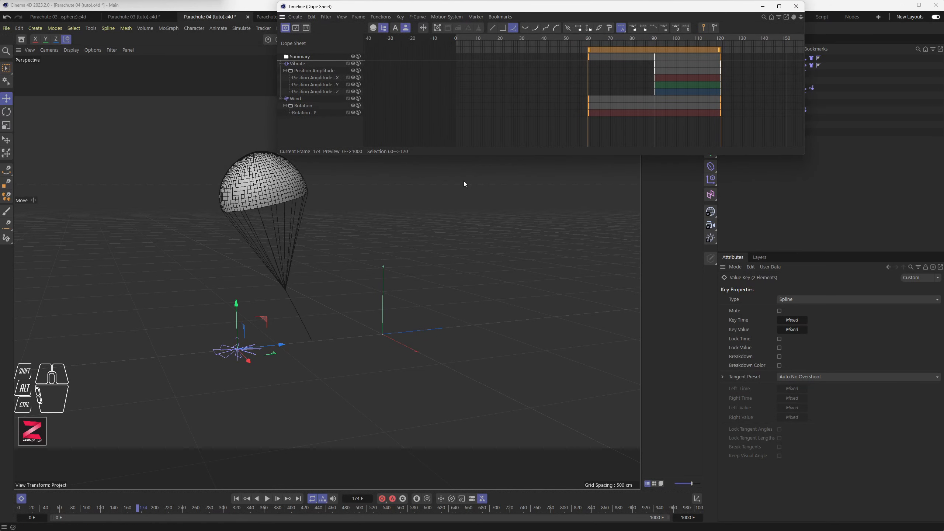
click(236, 499)
click(267, 498)
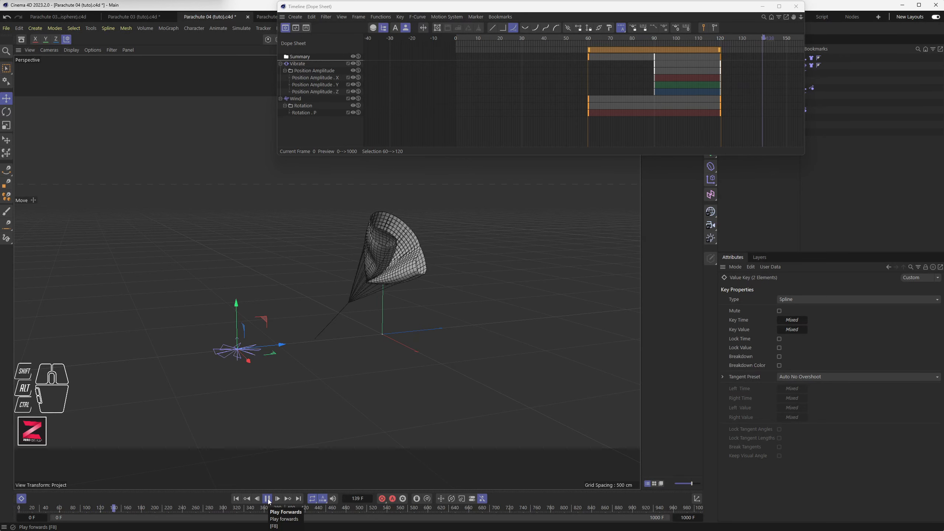
click(267, 499)
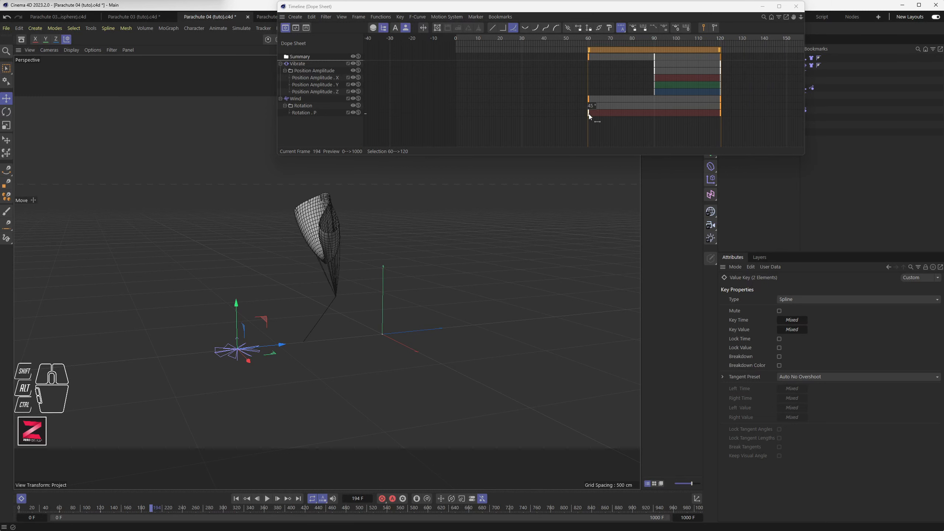
- Shift both Wind Rotation.P keys to frames 71 and 131, replay the simulation, and return to the first frame
drag(589, 116, 613, 116)
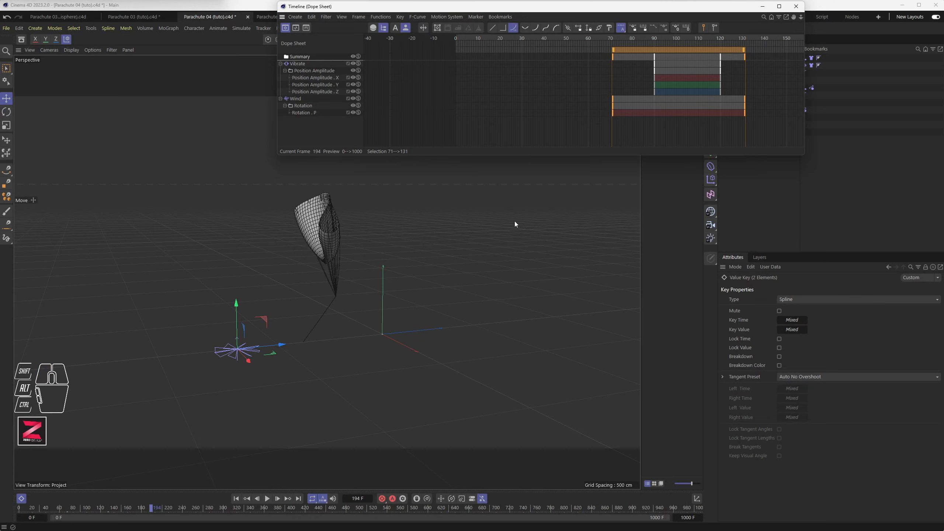
click(236, 499)
click(267, 498)
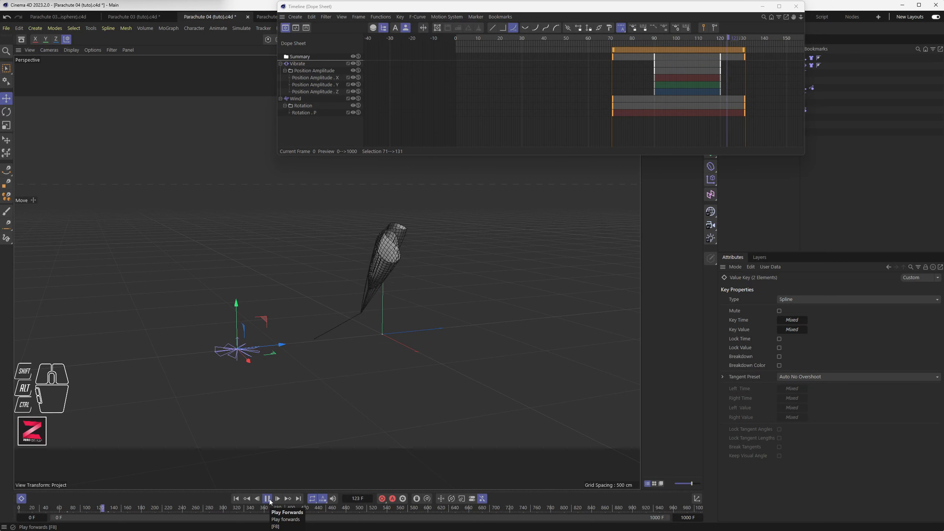
click(268, 498)
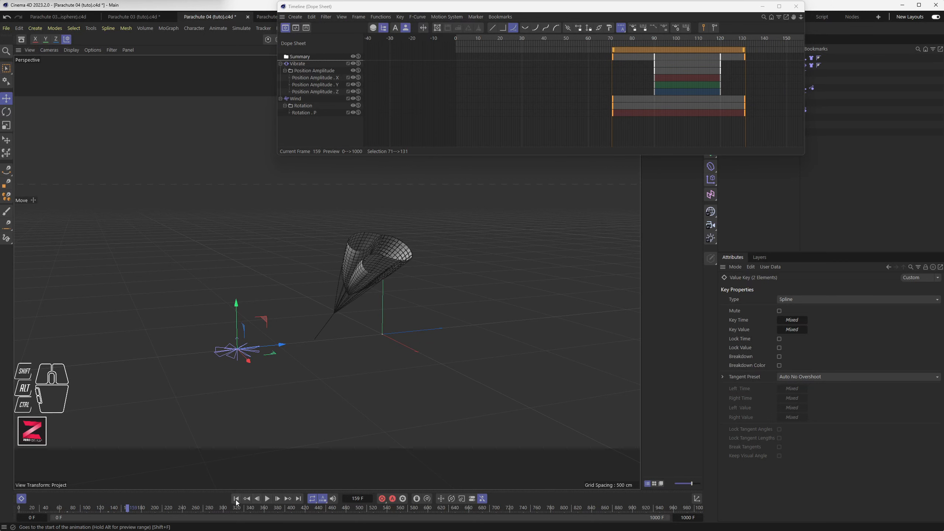
click(236, 498)
- Set the value of the Wind's first Rotation.P key, at frame 71, to 10°
click(613, 113)
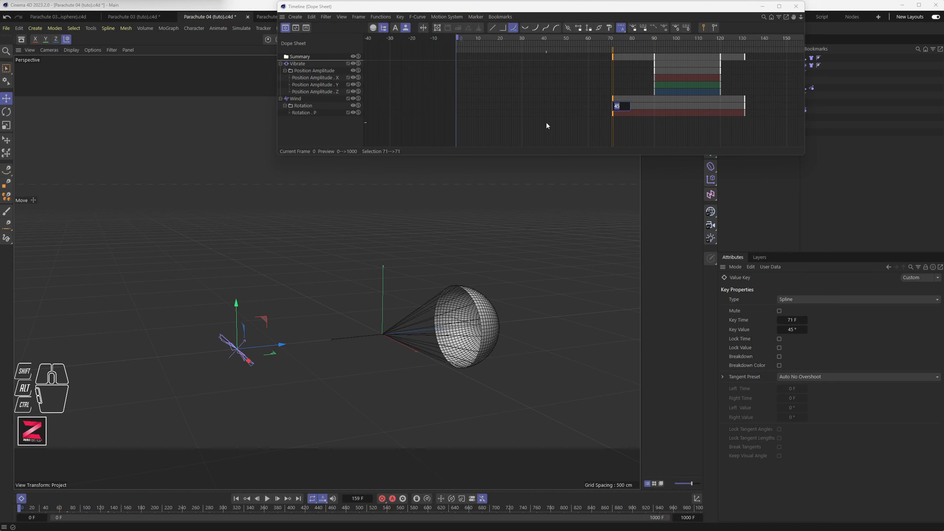
text(10)
key(Return)
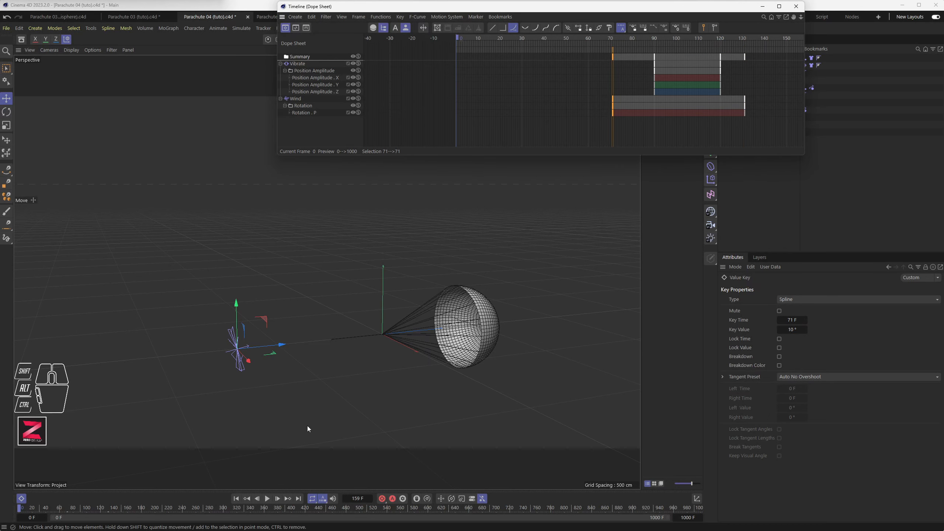
- Play the simulation from the first frame, pause once the canopy has deployed, and inspect its shape from the side
click(267, 499)
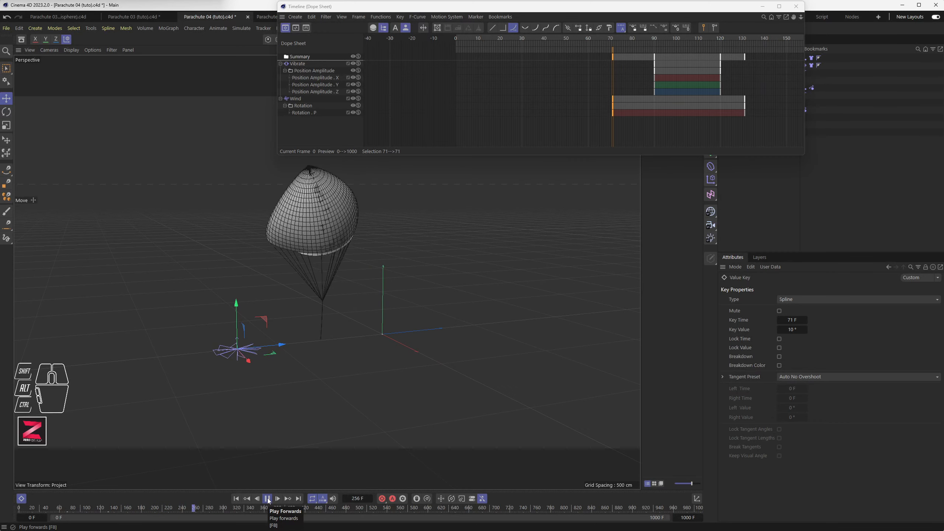
click(268, 498)
alt+middle_drag(296, 206, 290, 278)
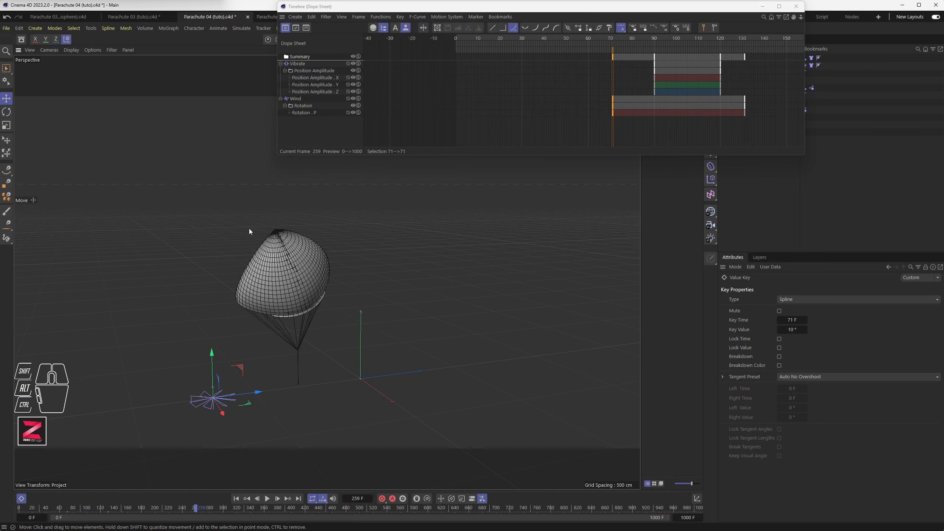
alt+drag(271, 234, 268, 210)
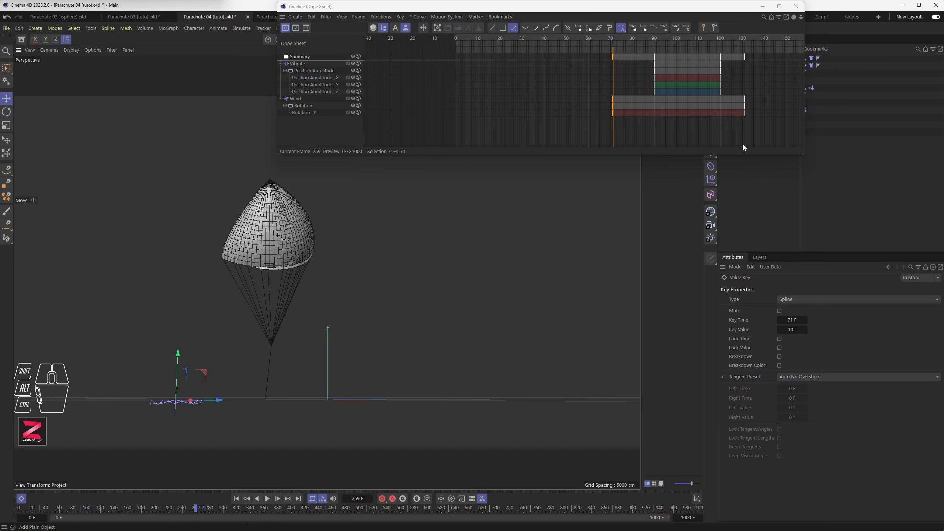
- Narrow the Timeline window and set the value of the Wind's first Rotation.P key to 20°
drag(803, 93, 692, 97)
alt+middle_drag(567, 138, 543, 104)
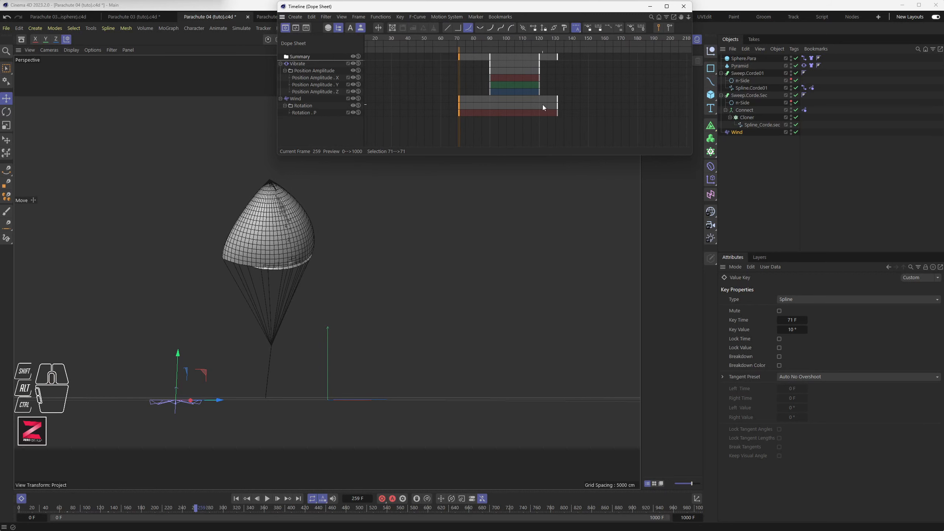
double_click(460, 114)
text(20)
key(Return)
- Select both Wind Rotation.P keys and shift them to frames 84 and 144
drag(459, 115, 563, 137)
key(ctrl+z)
drag(557, 99, 578, 100)
- Replay the simulation with the delayed Wind keys, stop it, and return to the first frame
click(236, 498)
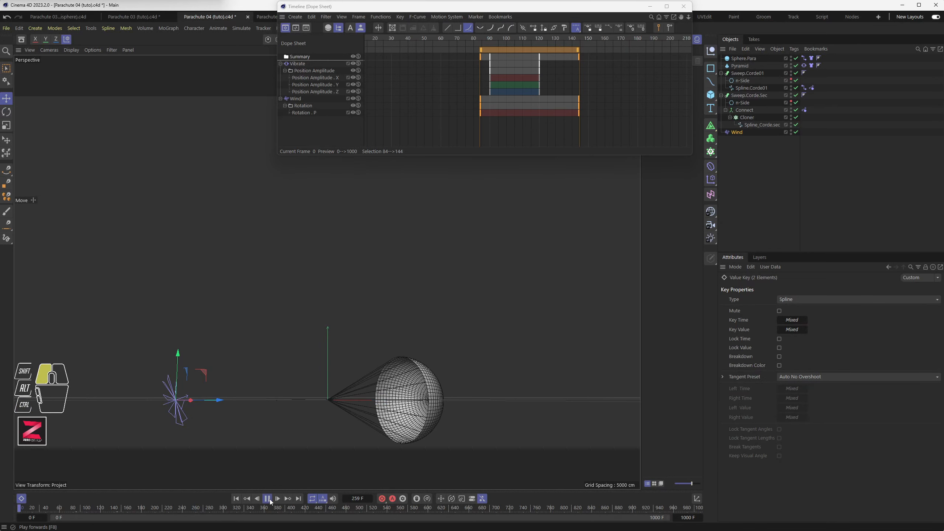
click(269, 499)
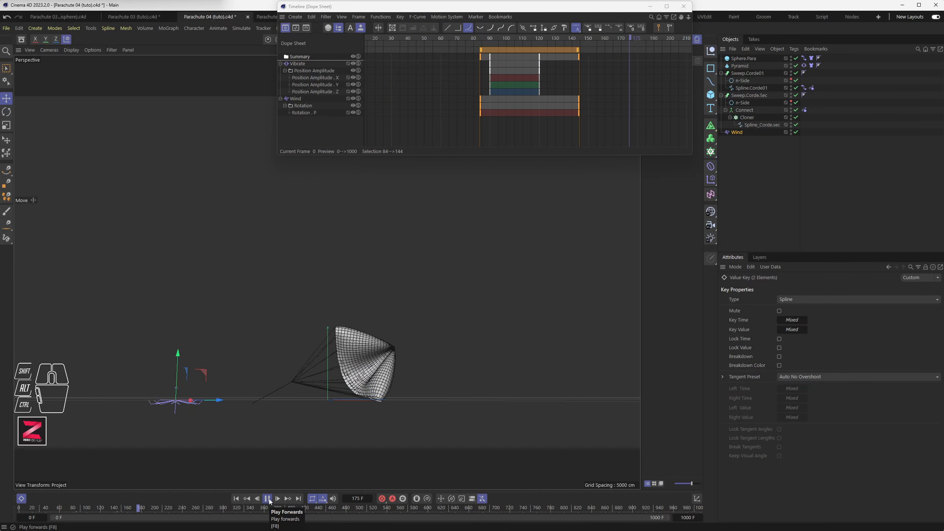
click(267, 499)
click(236, 499)
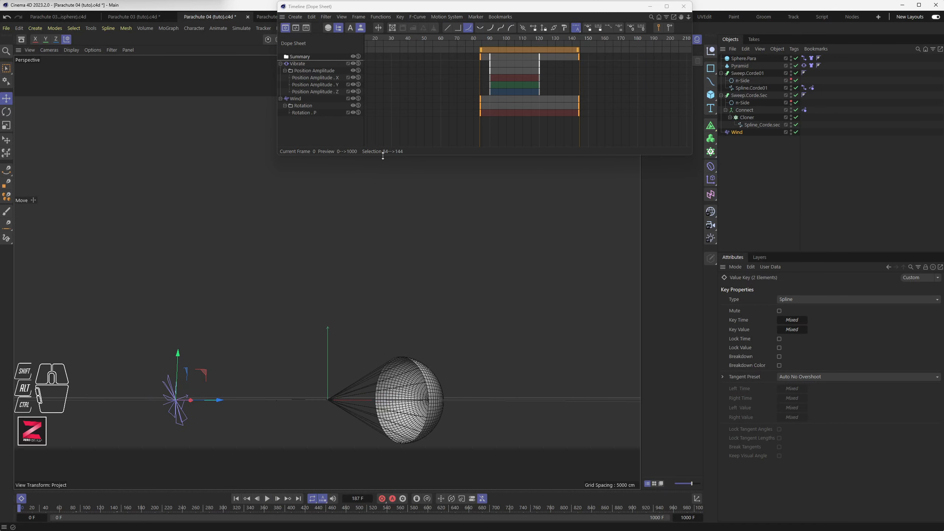
- Enlarge and reposition the Timeline window, select the Cloth tag and both Rope tags, and display all animated elements in the Dope Sheet
drag(422, 155, 423, 189)
drag(513, 9, 435, 46)
click(812, 59)
ctrl+click(811, 88)
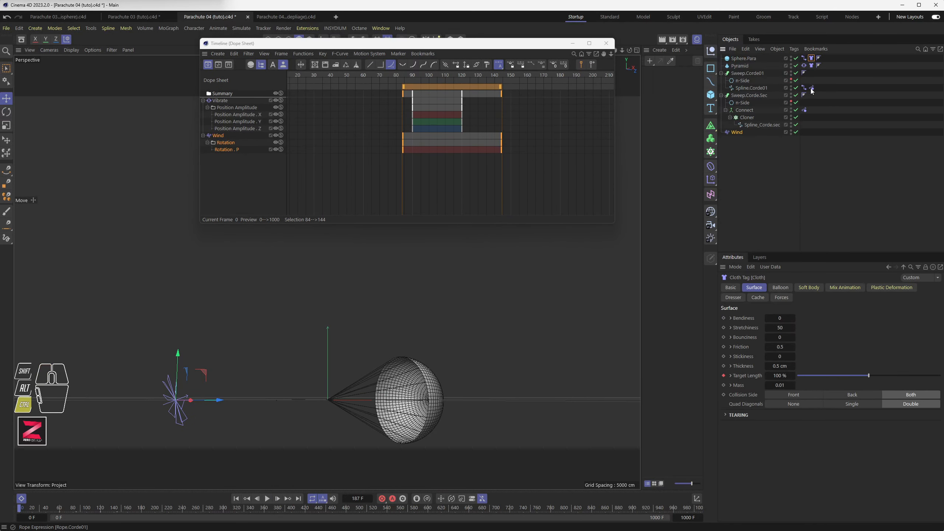
click(273, 64)
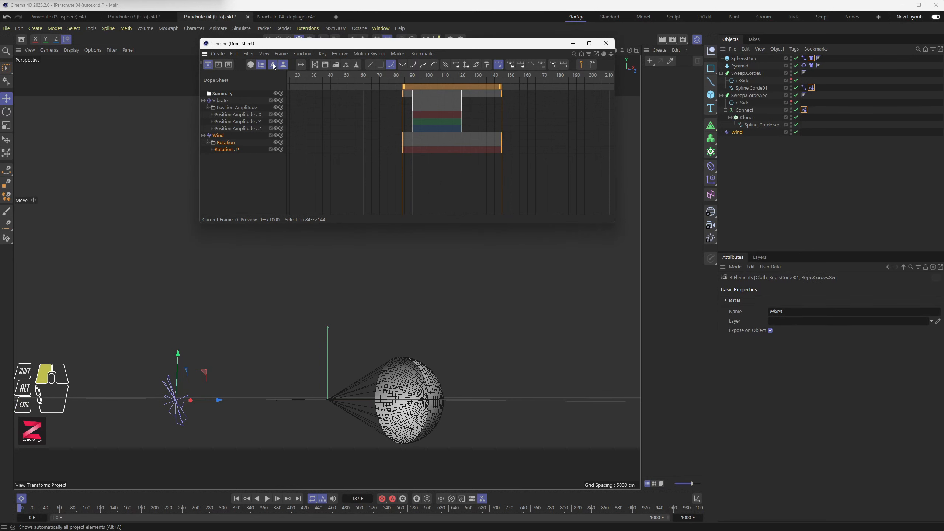
click(236, 194)
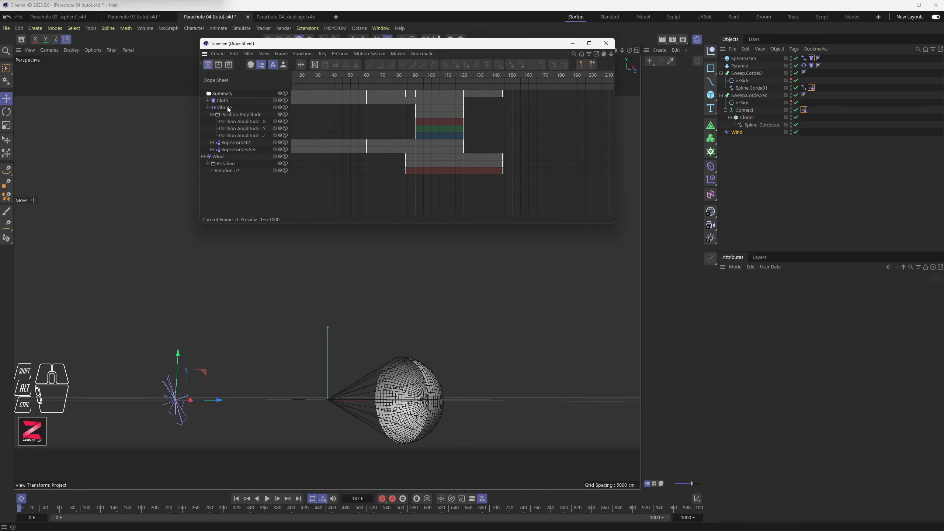
- Delete the Vibrate tag's Position Amplitude tracks in the Dope Sheet and undo the deletion
drag(222, 102, 219, 117)
drag(217, 173, 209, 194)
click(225, 108)
key(Delete)
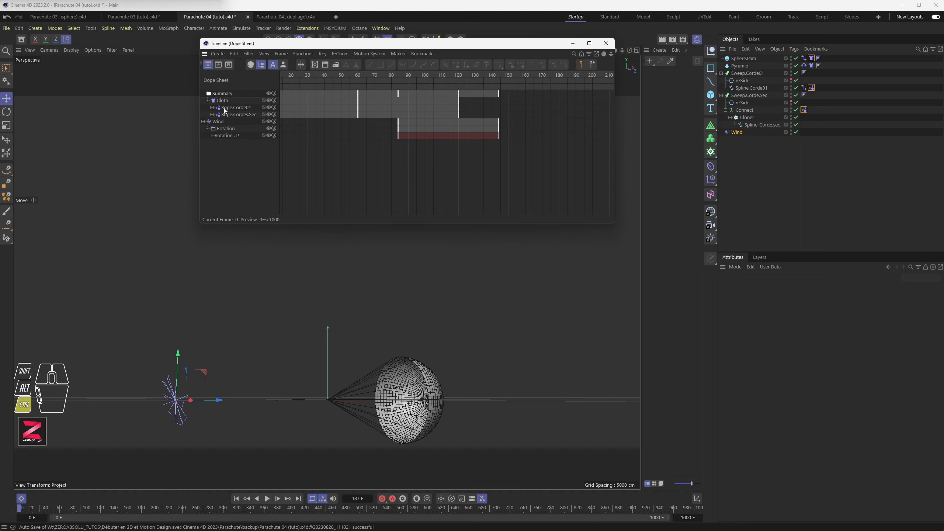
key(ctrl+z)
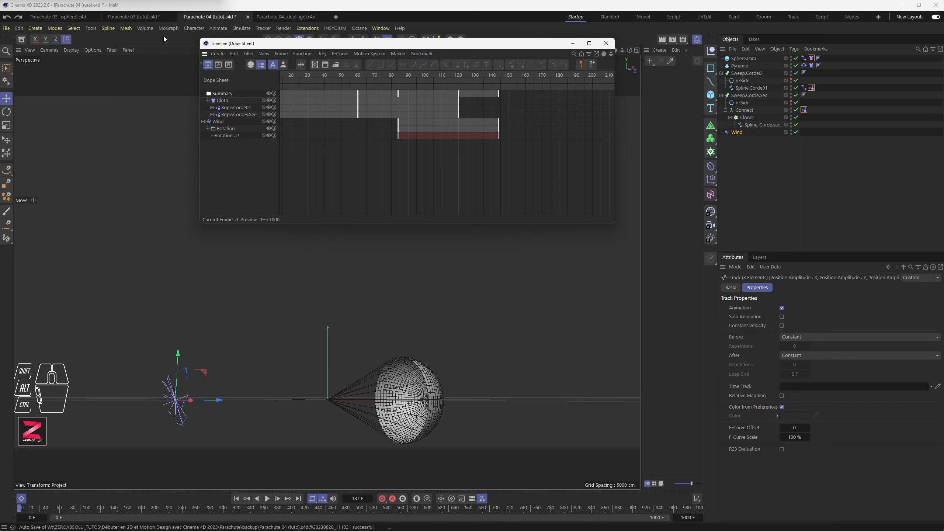
- Redo the deletion of the Position Amplitude tracks and expand the Cloth and both Rope tags down to their Target Length tracks
key(ctrl+y)
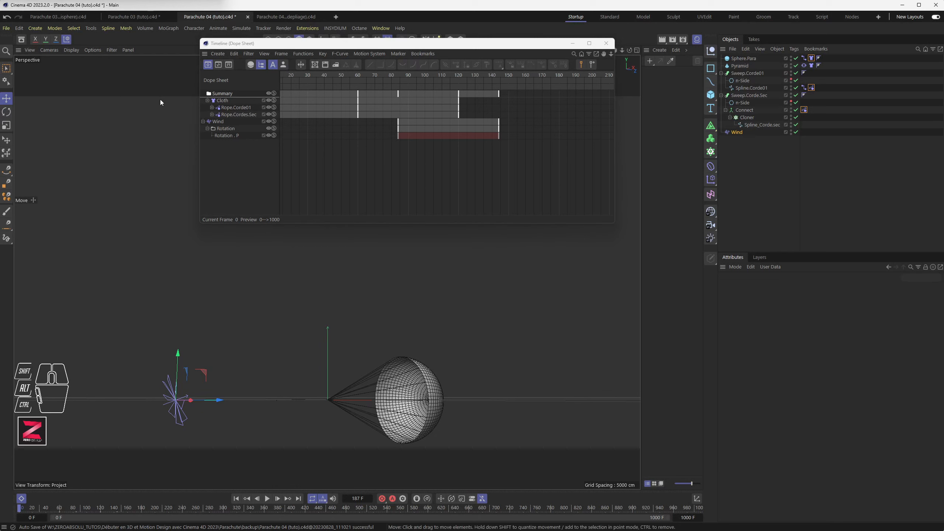
click(222, 101)
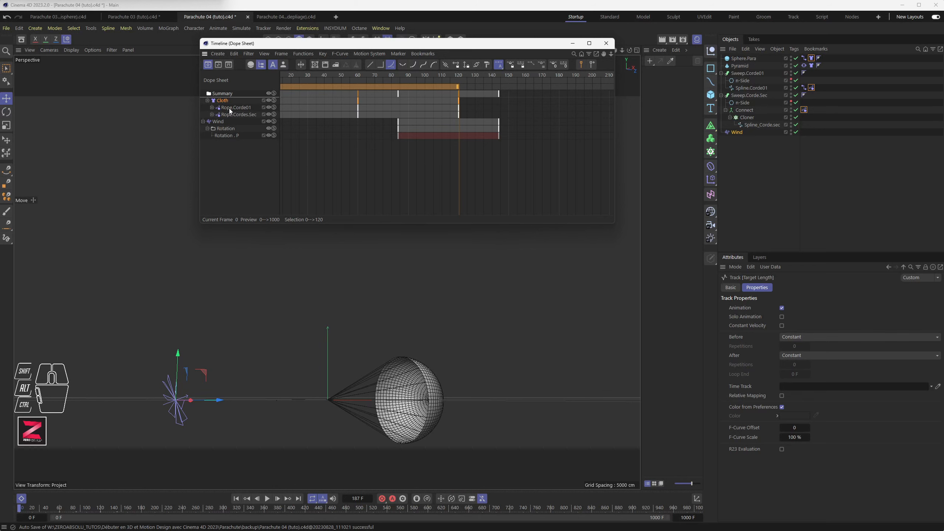
click(229, 115)
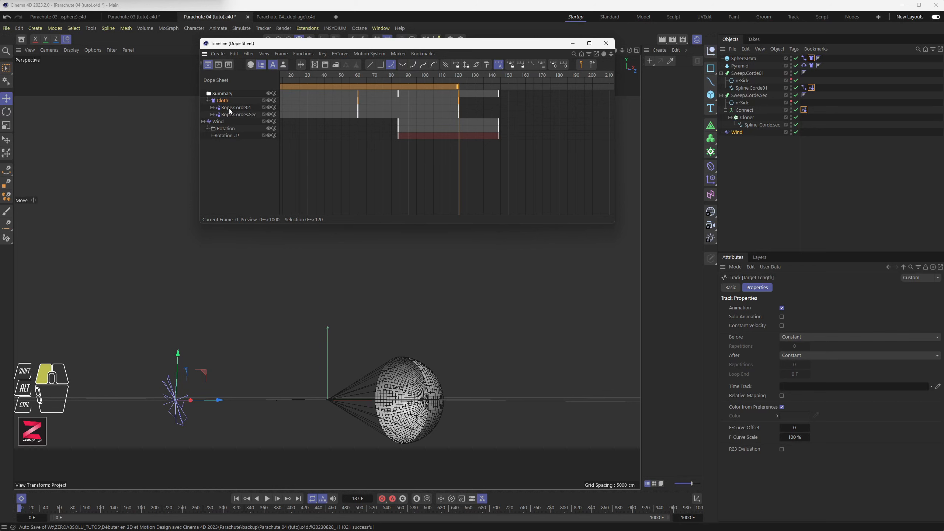
click(208, 101)
click(211, 115)
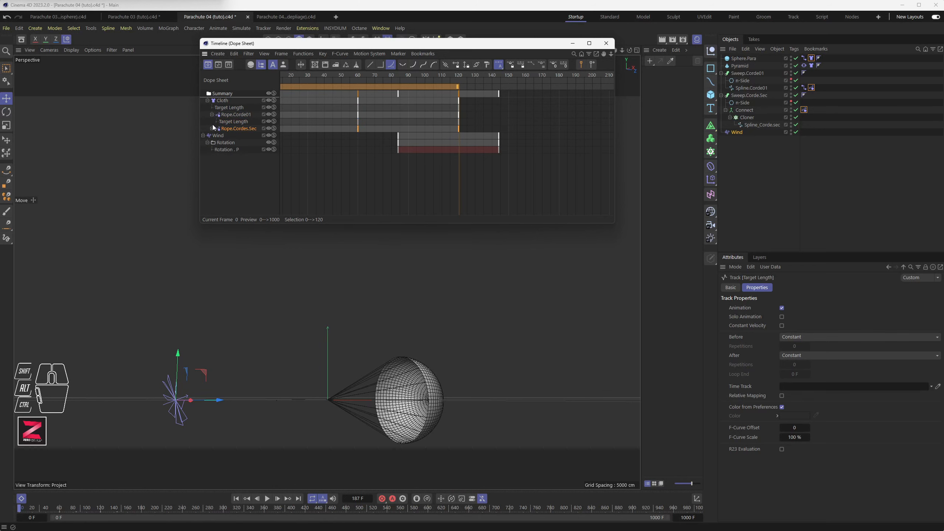
click(211, 128)
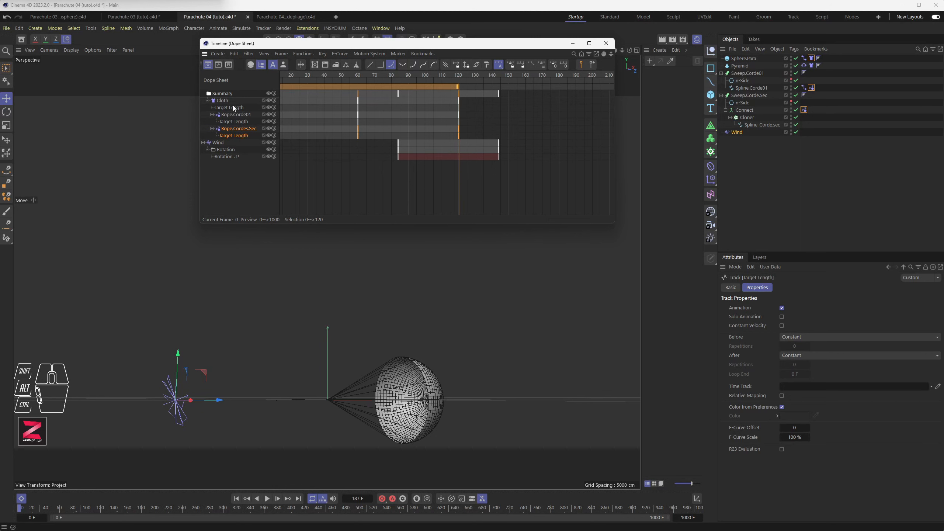
click(224, 101)
alt+middle_drag(327, 115, 402, 114)
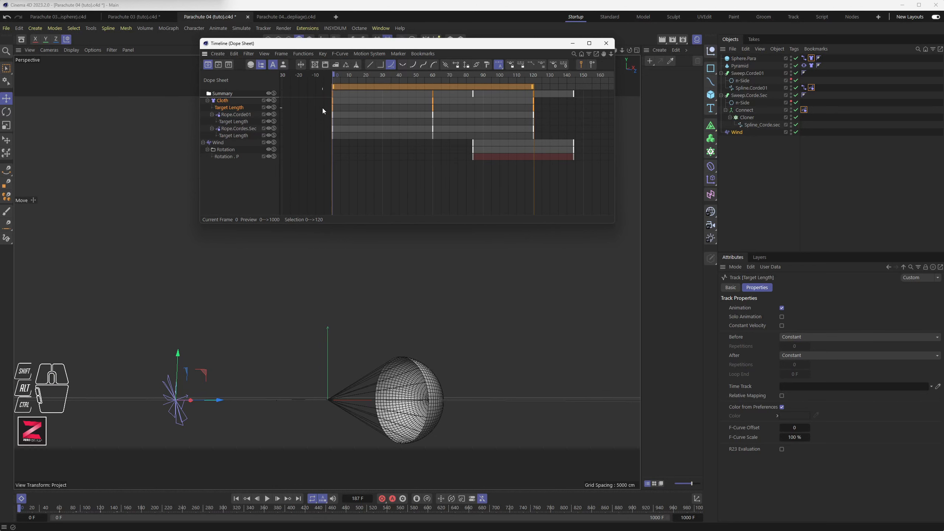
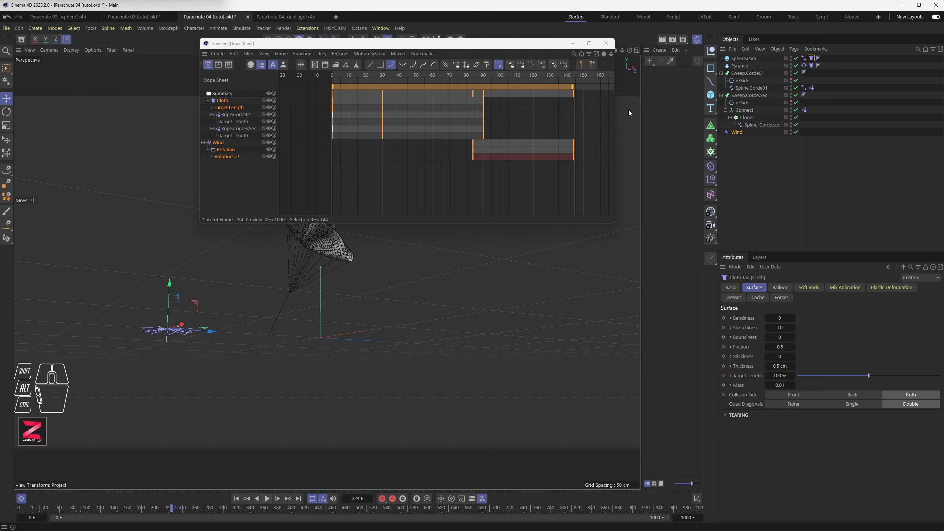
- Shift both Wind Rotation.P keys earlier to frames 57 and 117 and close the Timeline window
click(473, 149)
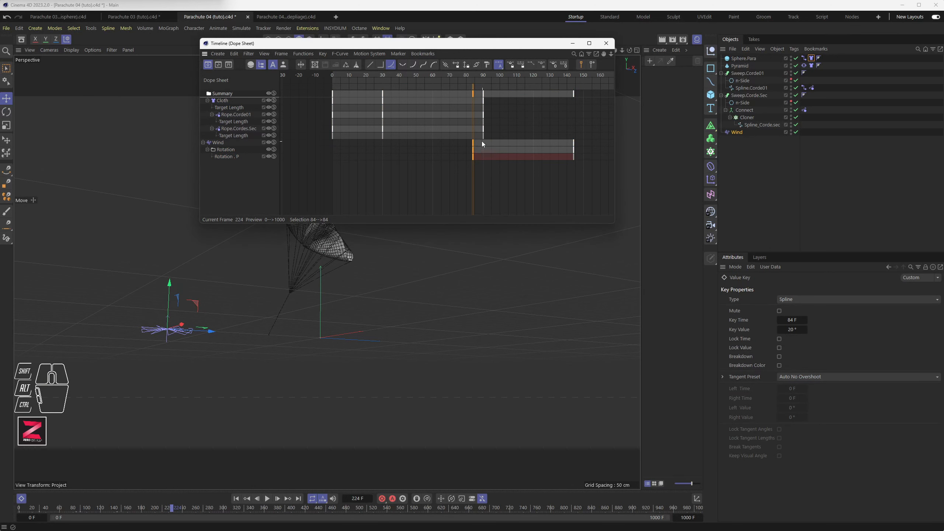
drag(468, 141, 641, 188)
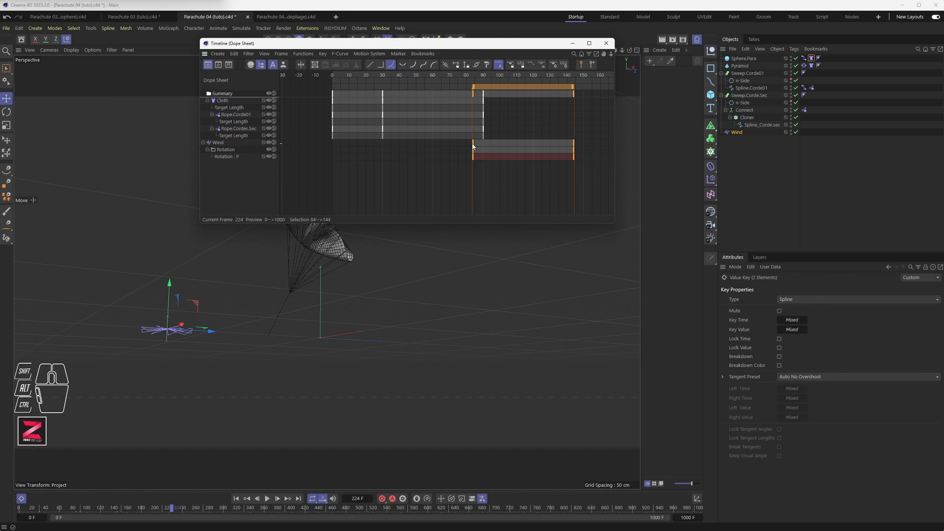
drag(472, 146, 429, 146)
click(606, 43)
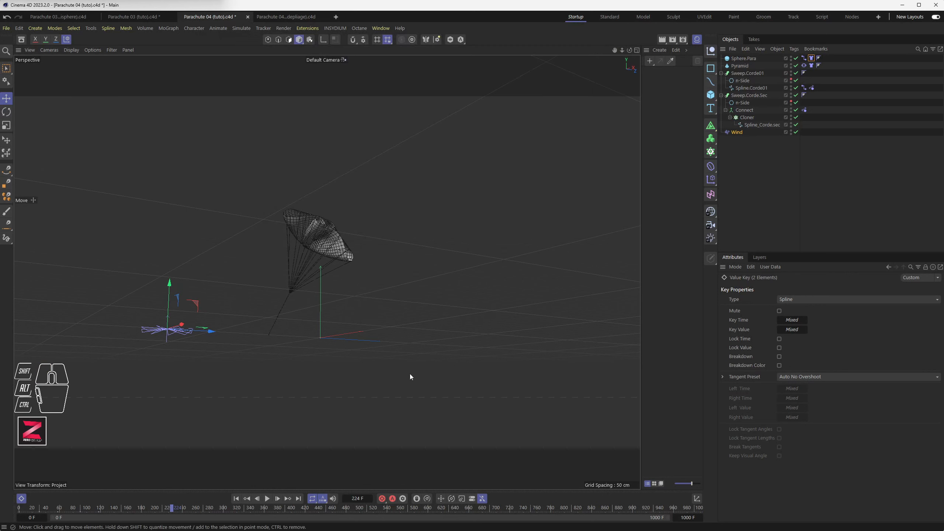
- Replay the simulation from the first frame with the earlier Wind keys and stop it
click(236, 498)
alt+drag(271, 478, 308, 395)
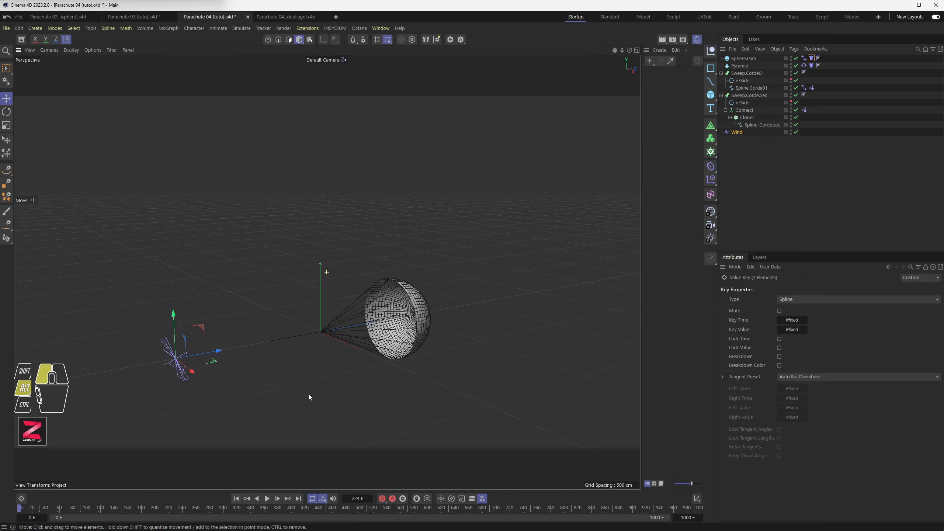
click(268, 498)
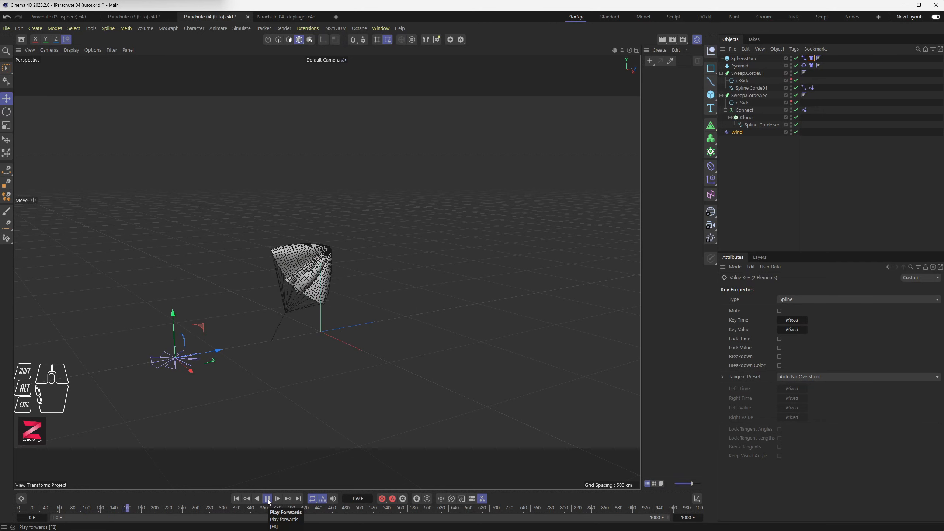
click(268, 499)
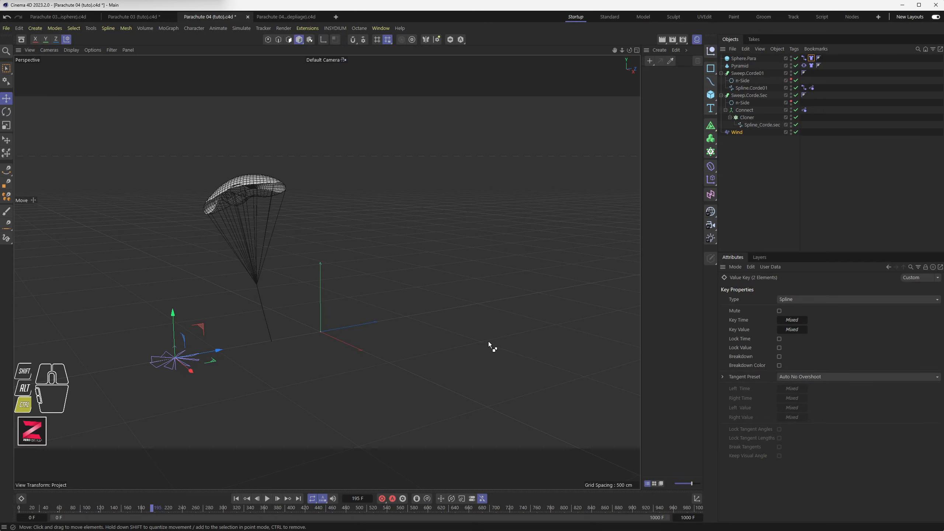
- Set the project's simulation Iterations to 2, replay the deployment, and return to the first frame
key(ctrl+d)
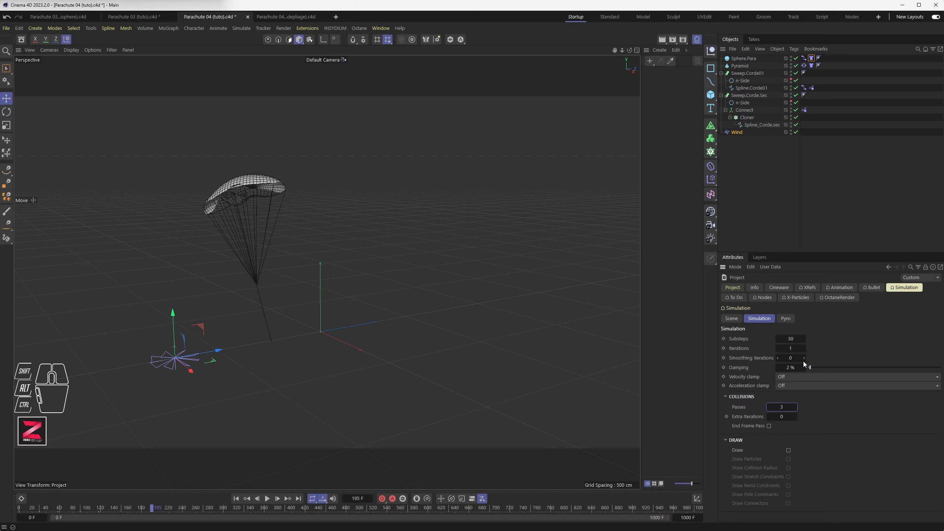
click(803, 348)
click(237, 499)
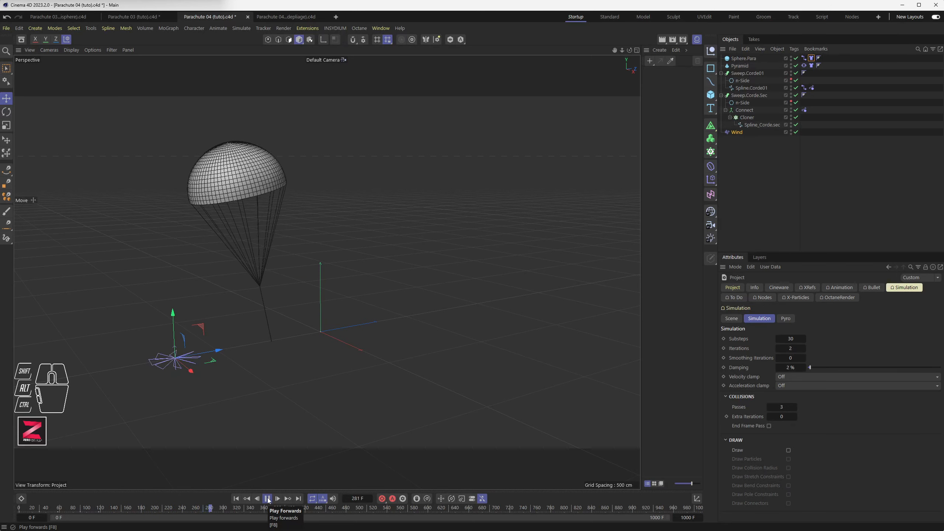
click(268, 498)
click(236, 499)
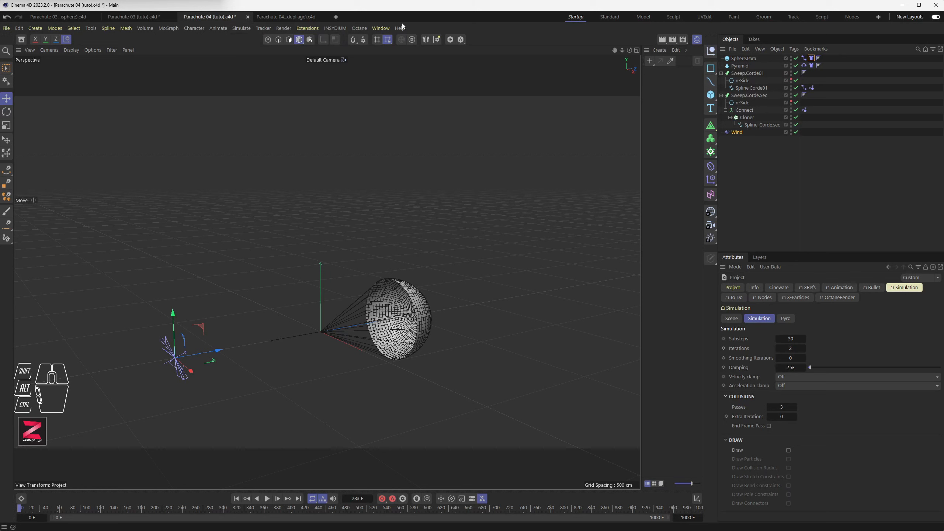
- Reopen the Dope Sheet and move the last Target Length keys of the Cloth and both Rope tags to frame 120
click(383, 30)
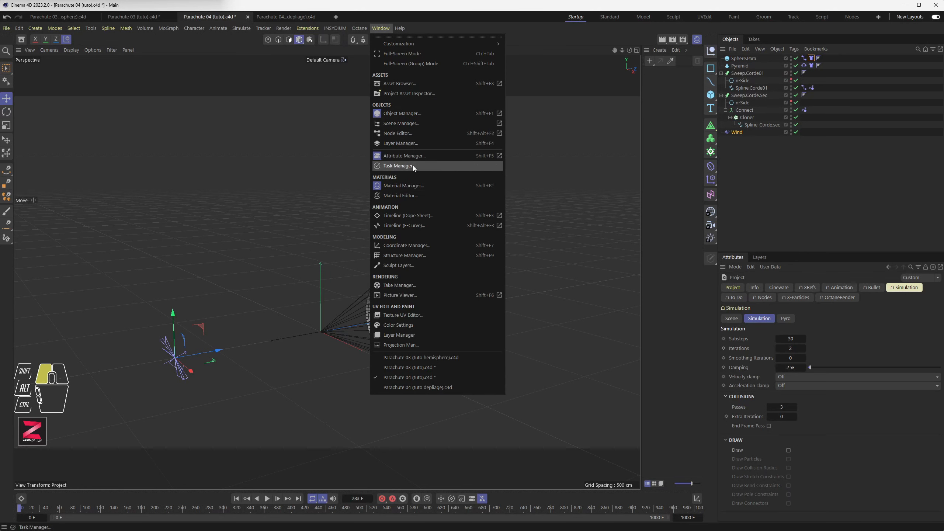
click(419, 215)
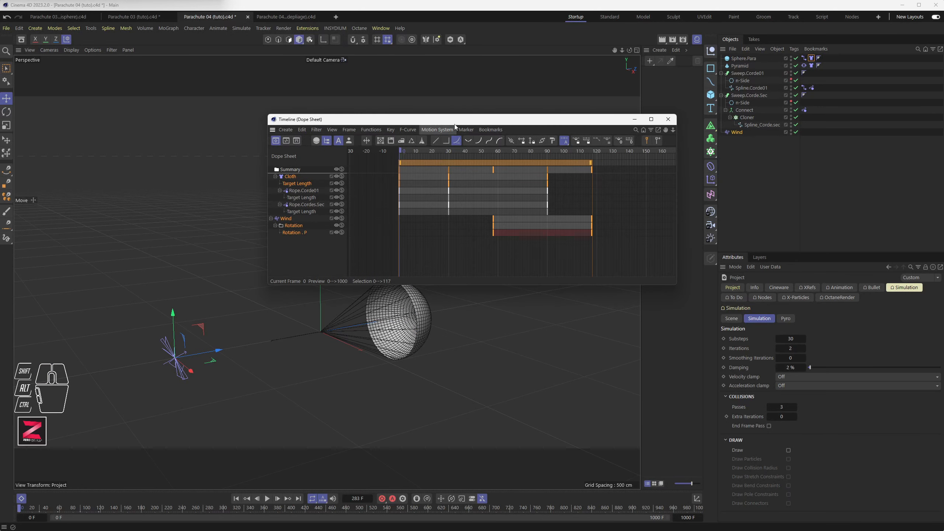
drag(455, 124, 373, 103)
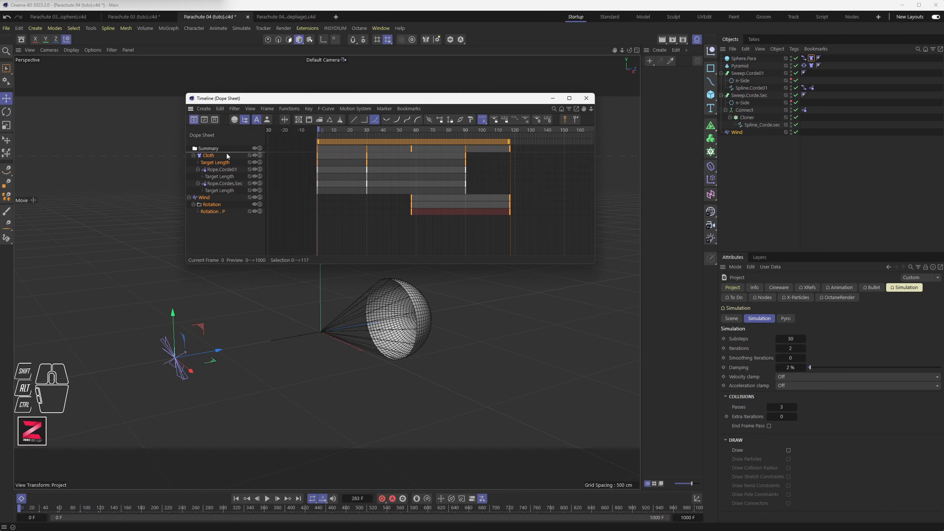
click(211, 163)
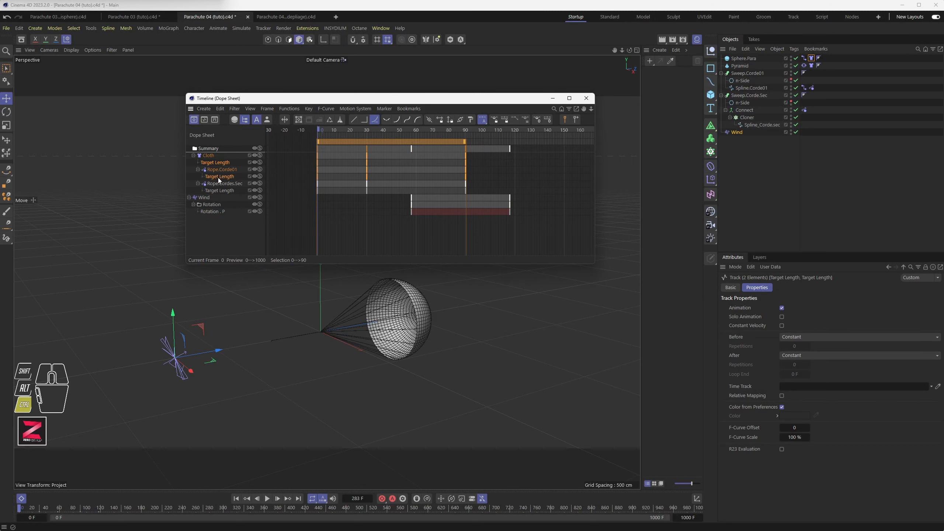
drag(459, 155, 474, 193)
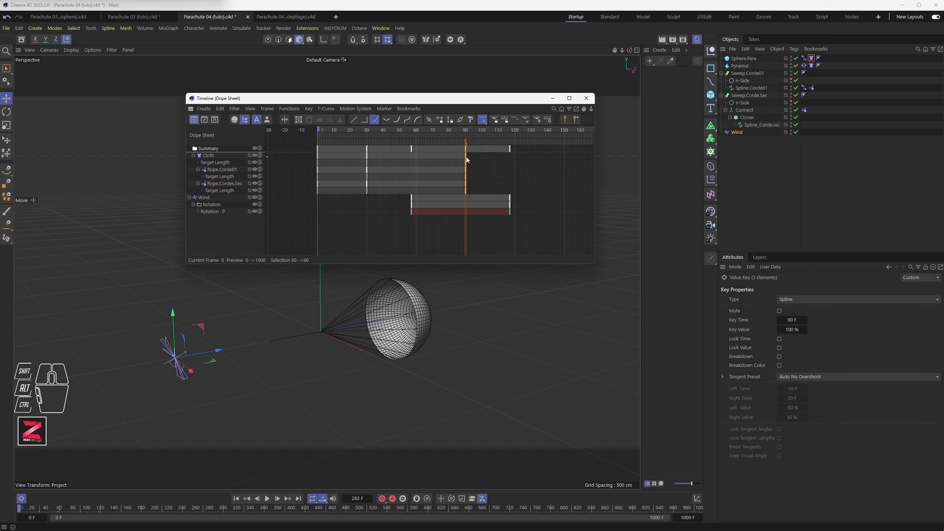
click(469, 159)
drag(463, 169, 509, 160)
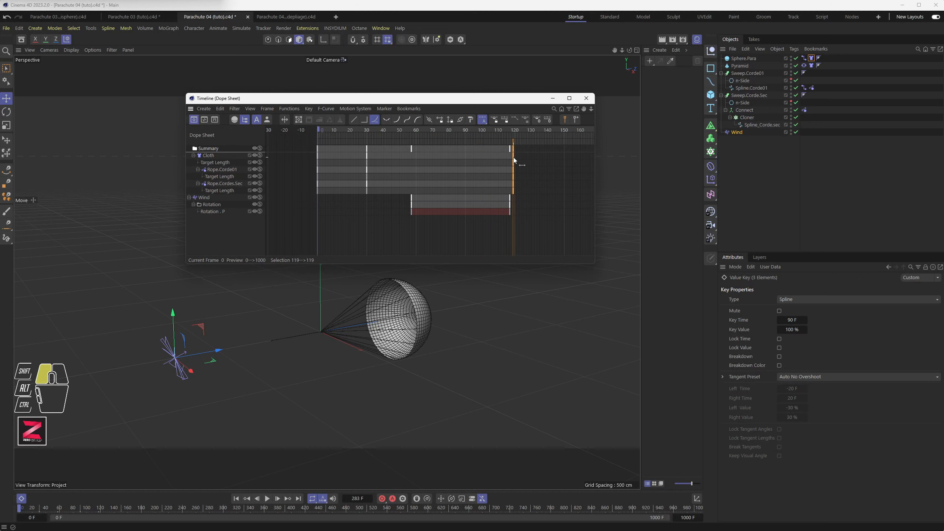
drag(513, 157, 514, 157)
- Move the last Wind Rotation.P key to frame 120, reposition the Timeline window, and replay the simulation
mouse_move(504, 196)
mouse_down()
mouse_move(516, 200)
mouse_move(475, 200)
mouse_move(516, 203)
mouse_up()
drag(446, 98, 636, 66)
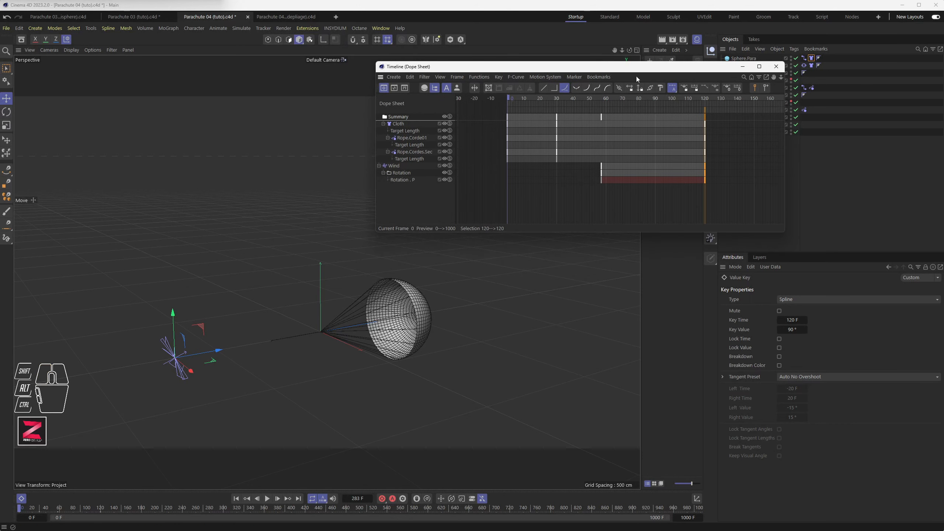
click(268, 498)
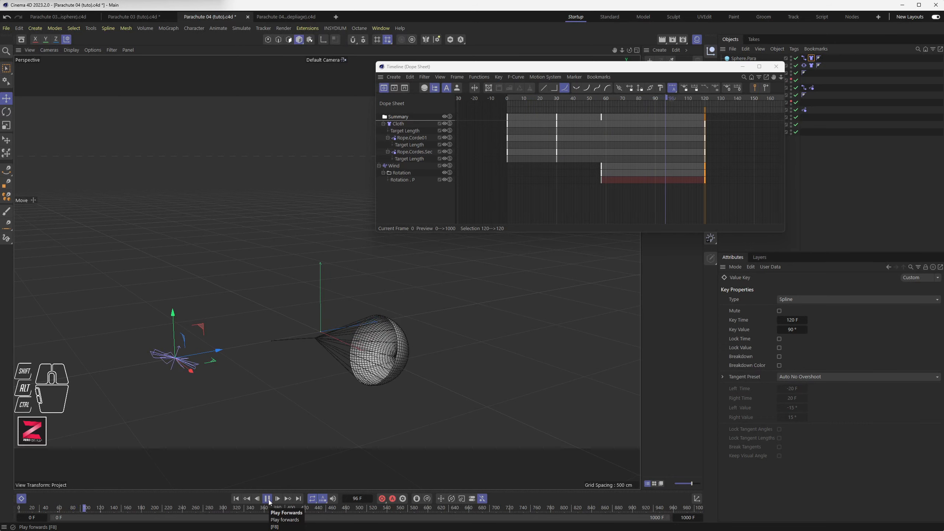
click(268, 499)
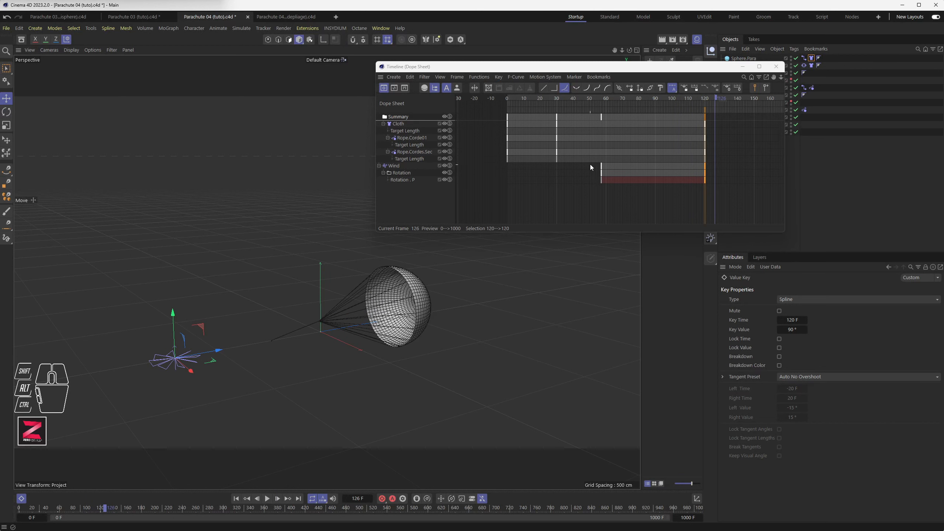
- Shift both Wind Rotation.P keys to frames 24 and 87 and set the first key's value to 40°
drag(590, 168, 706, 186)
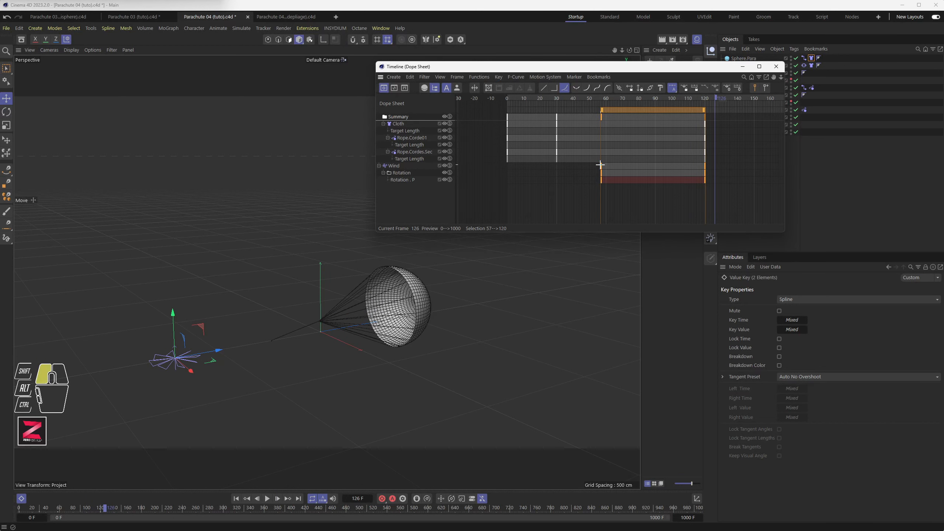
drag(600, 167, 547, 172)
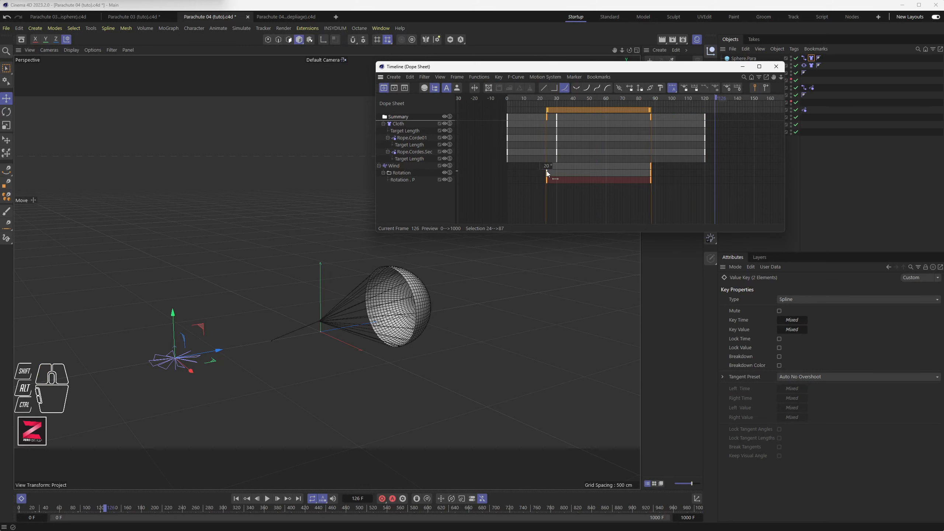
double_click(547, 180)
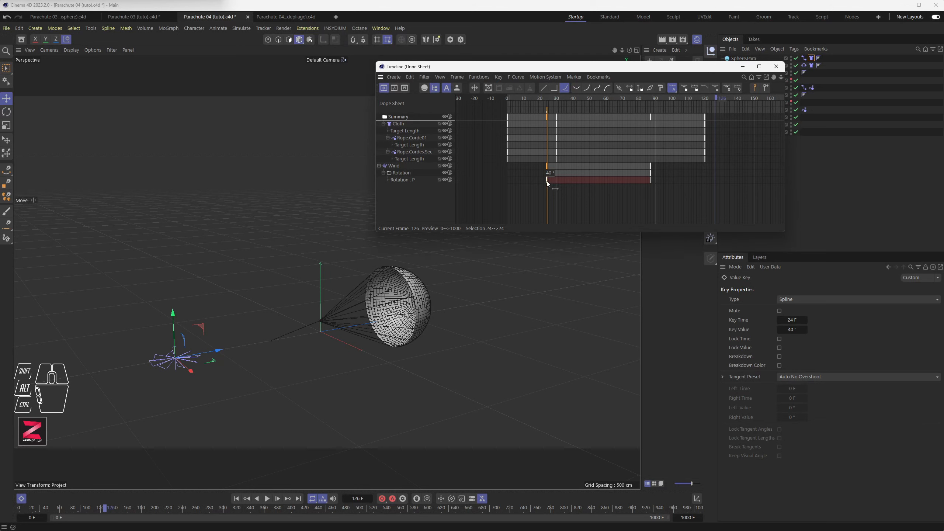
- Replay the deployment from the first frame, close the Timeline window, and replay it again in a closer view before stopping
click(236, 499)
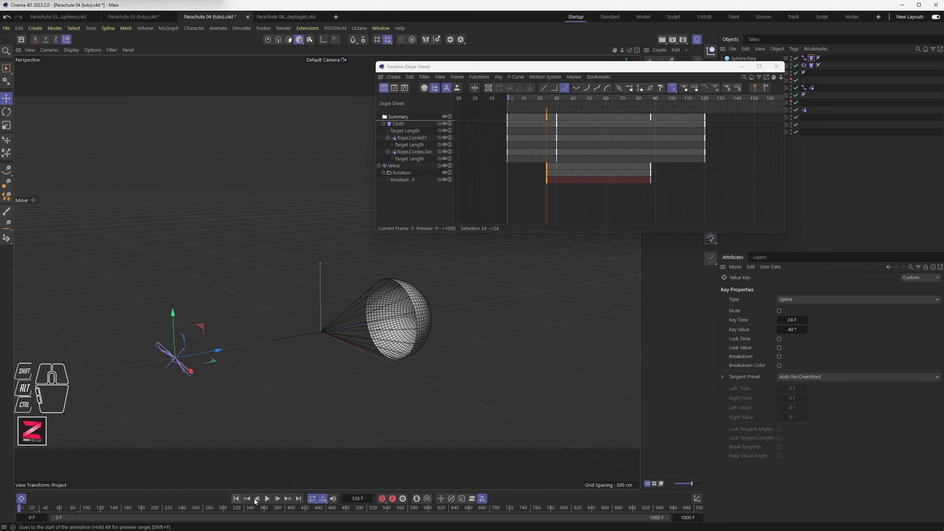
click(267, 499)
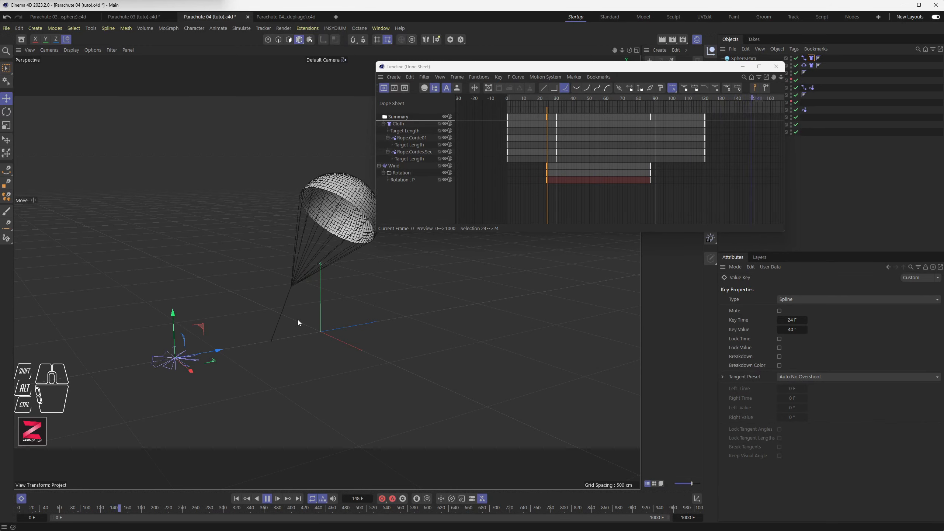
click(776, 67)
alt+middle_drag(301, 285, 309, 293)
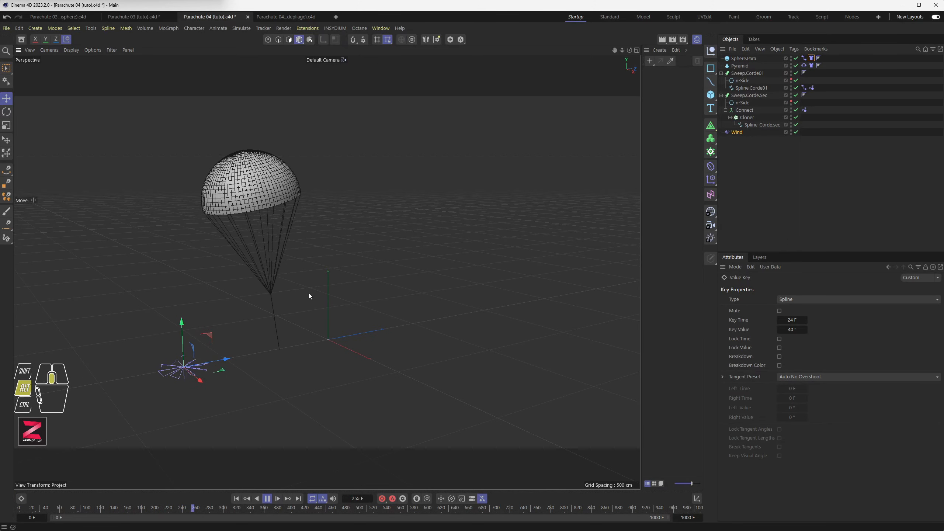
alt+scroll(309, 293, up, 2)
click(237, 498)
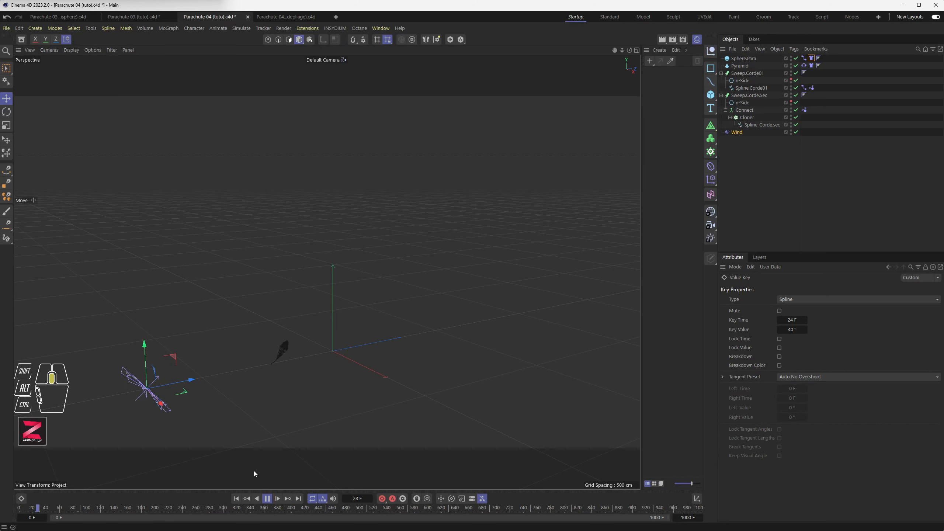
click(269, 498)
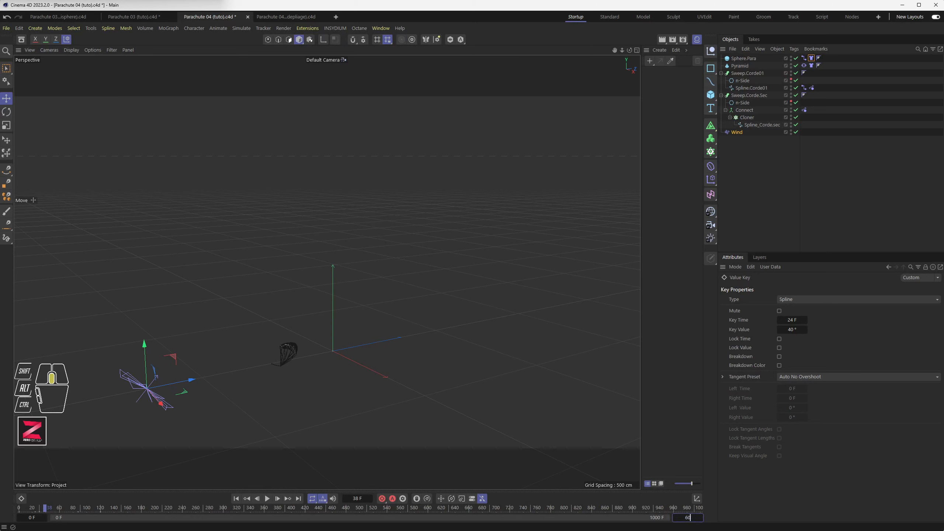
- Set the project's end frame to 600 and open the Cache settings of the Sphere.Para Cloth tag
text(0)
key(Return)
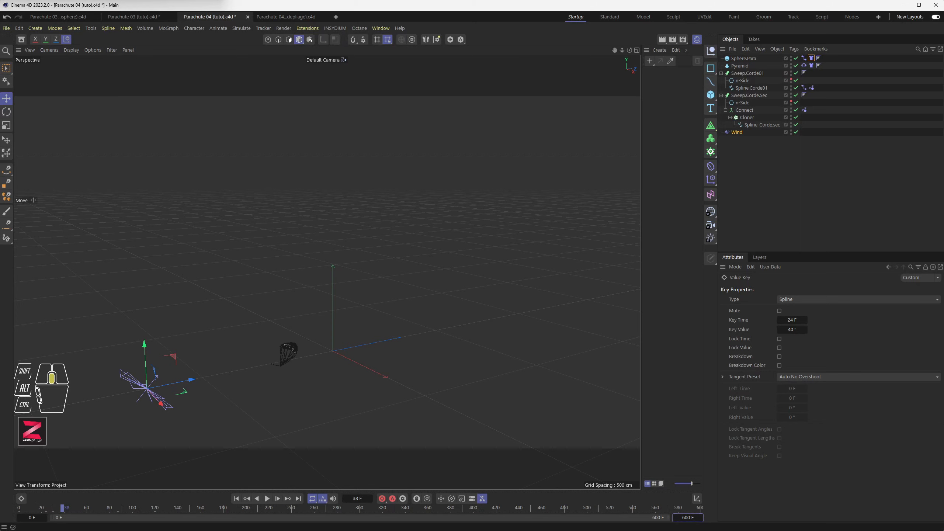
click(812, 59)
click(760, 298)
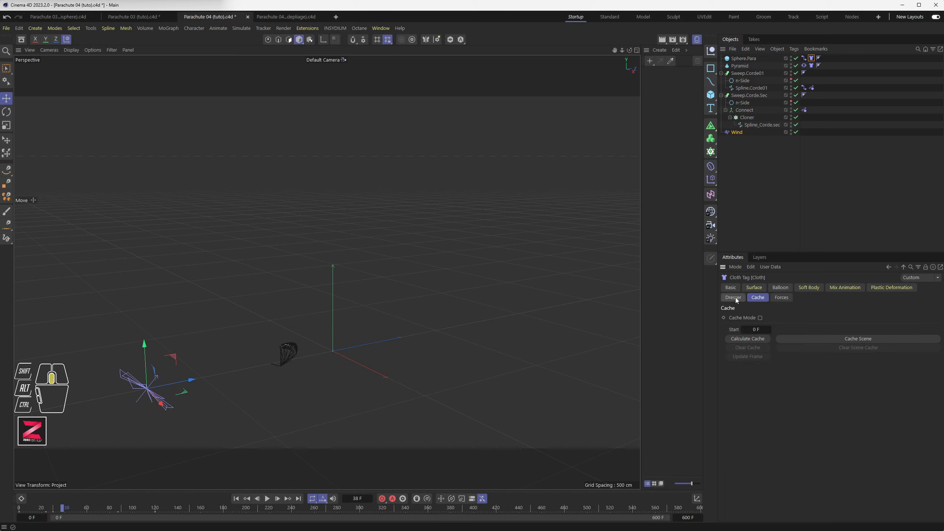
- Cache the simulation of the whole scene, play it back from the first frame, and scrub to frame 211
click(831, 339)
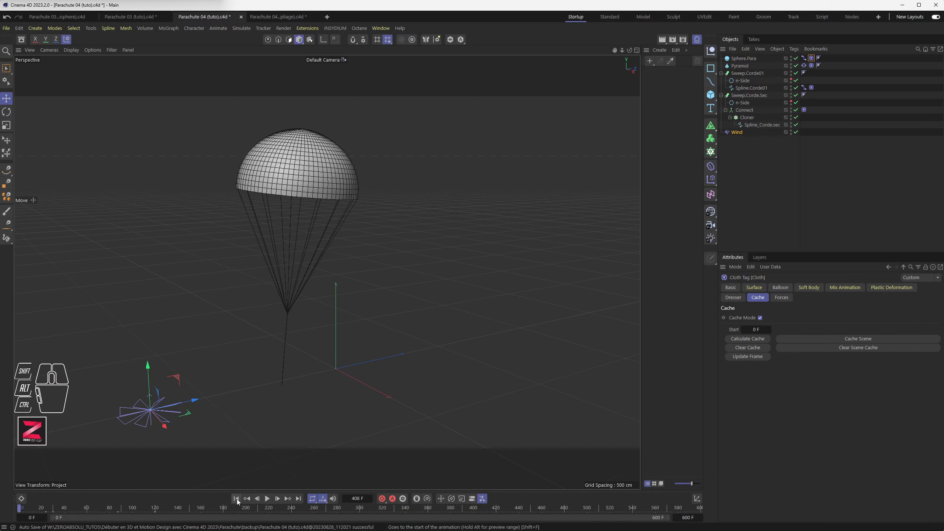
click(236, 499)
click(268, 498)
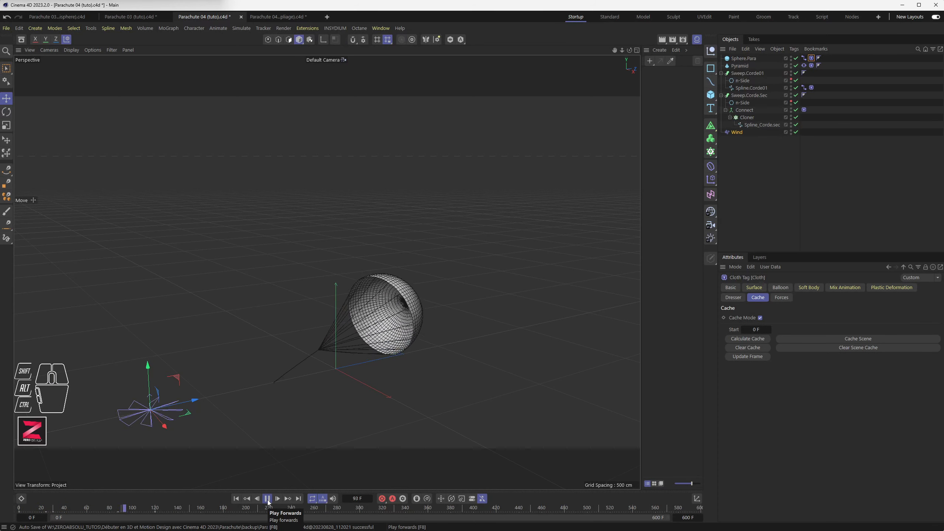
click(266, 499)
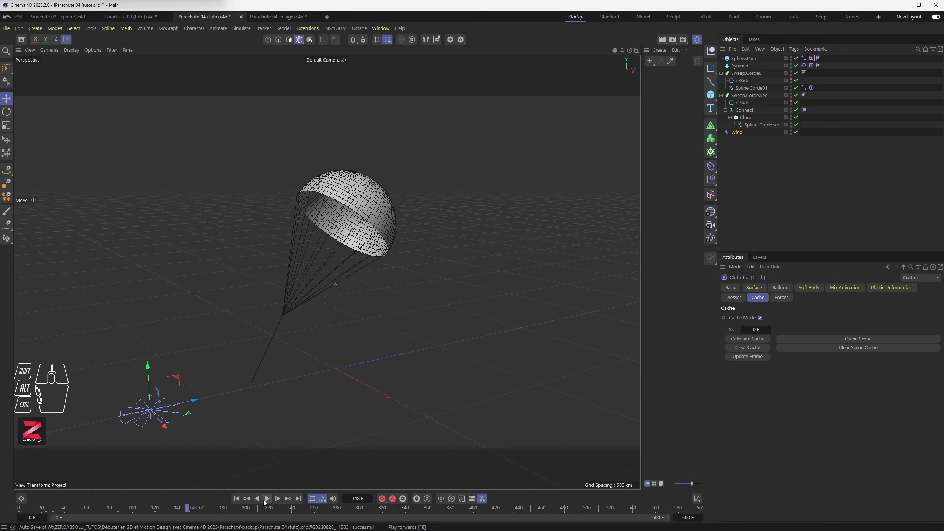
drag(190, 508, 259, 508)
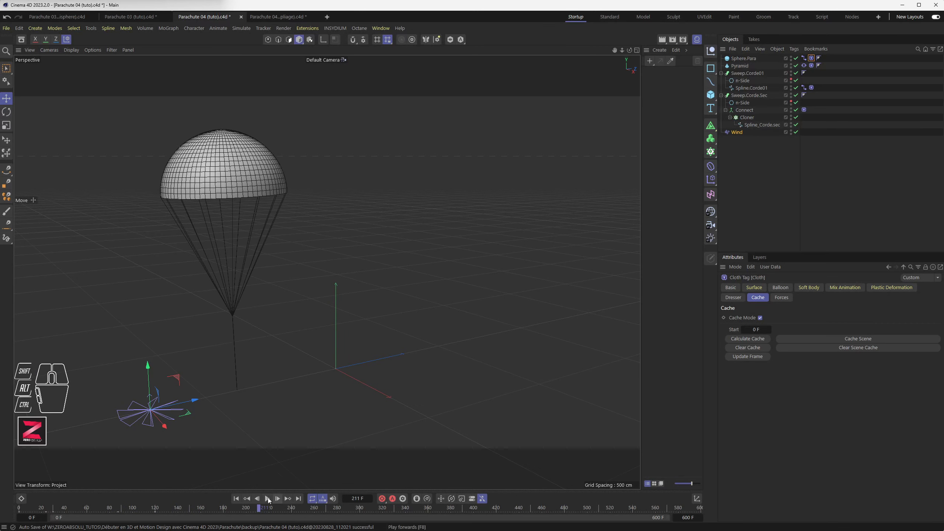
- Play the cached simulation from frame 211 and examine the inflated canopy and cords up close and from farther away
click(268, 498)
scroll(197, 158, up, 3)
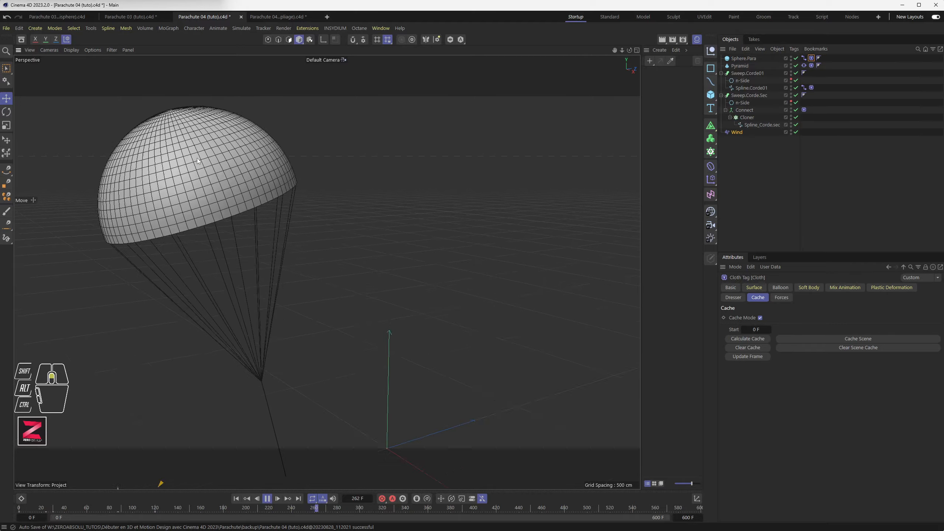
scroll(196, 158, up, 2)
alt+middle_drag(303, 230, 331, 276)
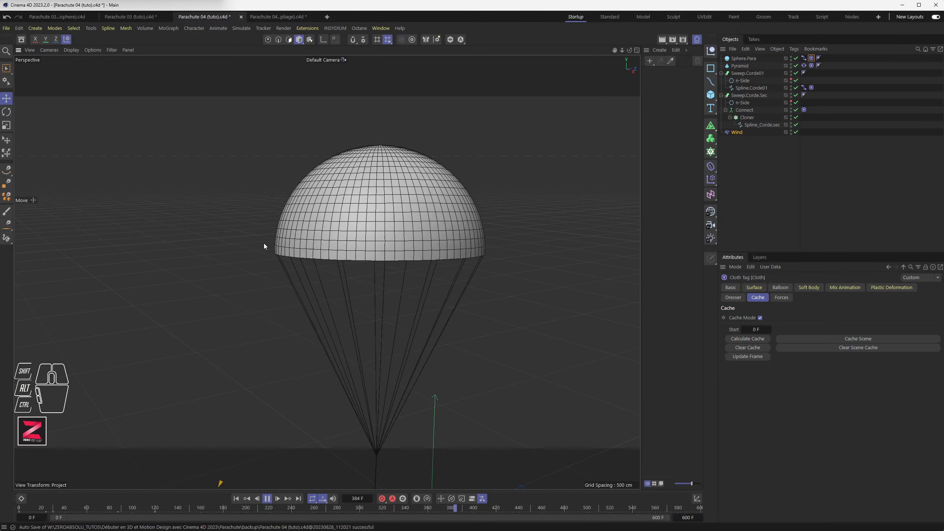
scroll(264, 244, down, 4)
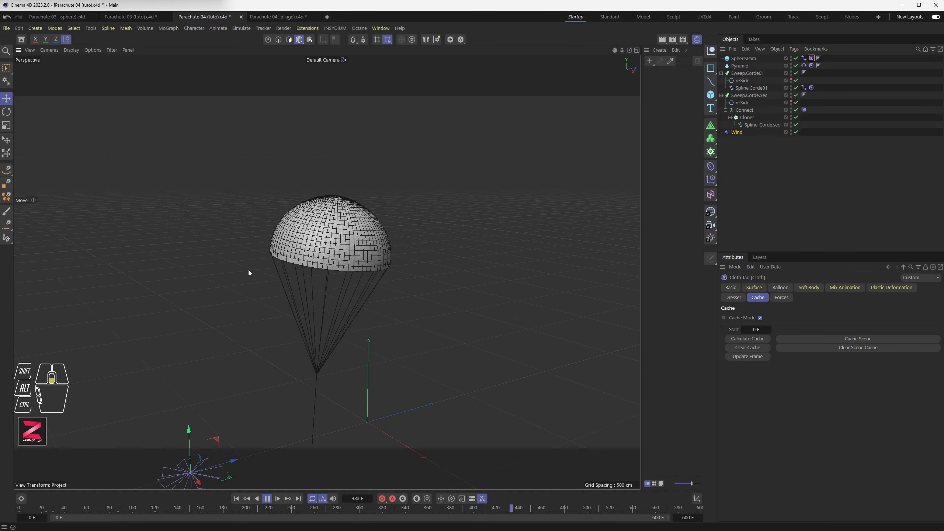
alt+middle_drag(241, 353, 228, 224)
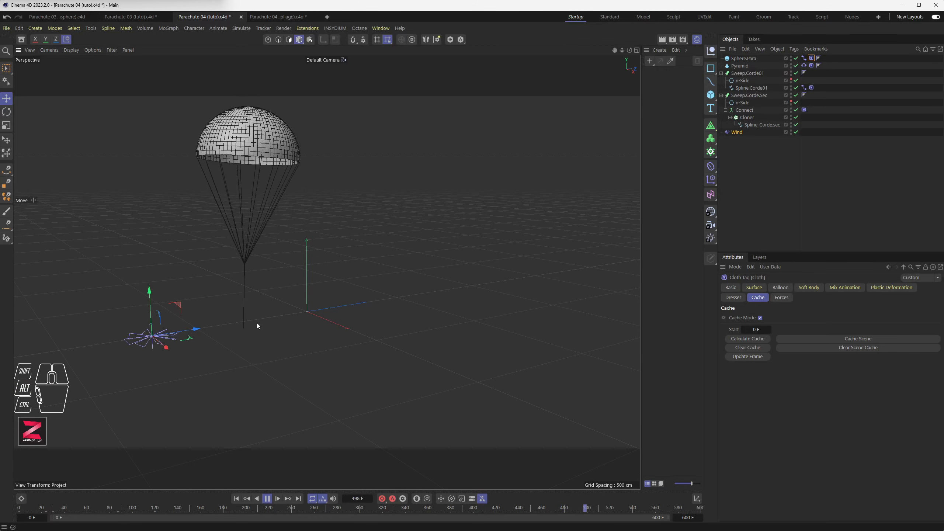
alt+middle_drag(255, 384, 272, 350)
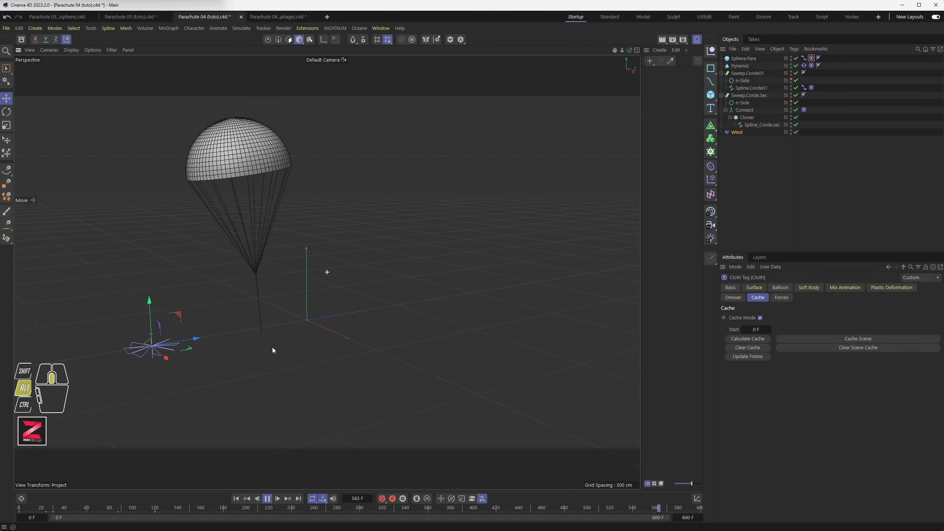
click(267, 499)
- Set the project's start frame to 30, replay the cached deployment from there, and scrub through to frame 465
click(235, 498)
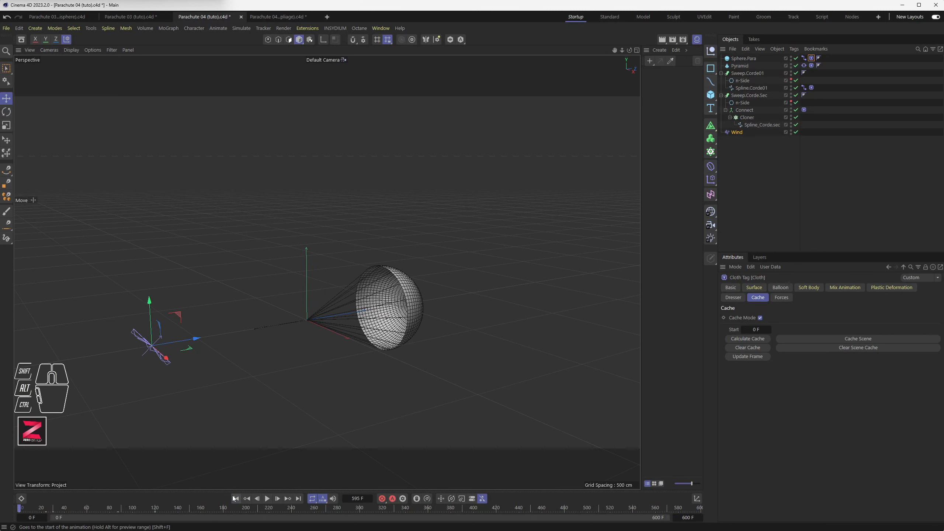
drag(25, 509, 47, 511)
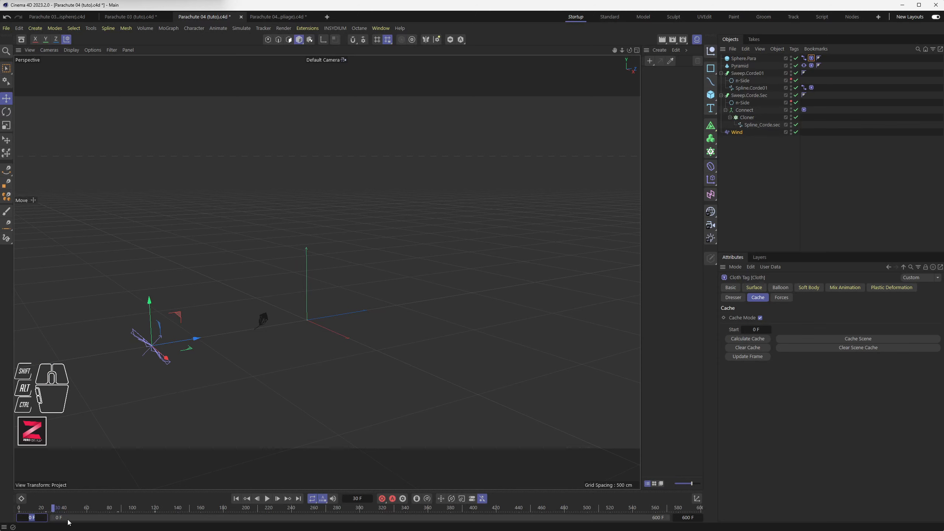
key(Return)
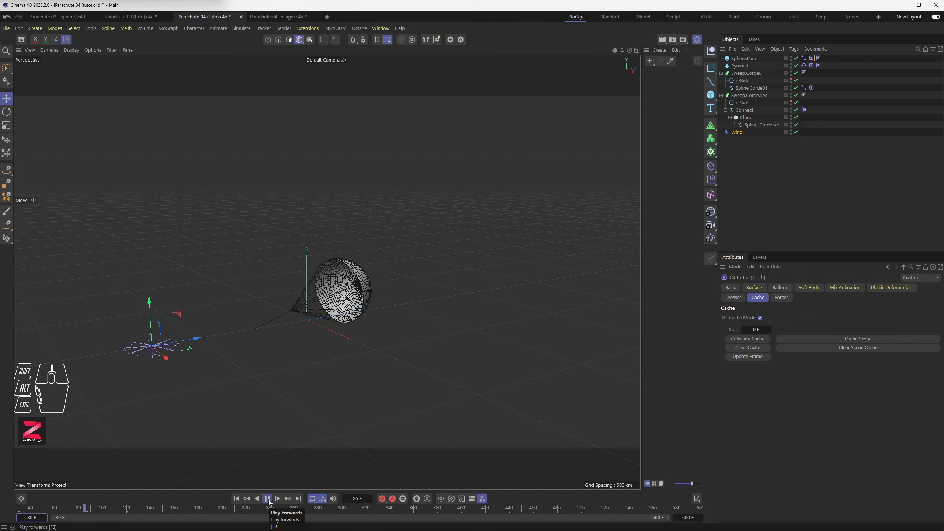
click(267, 499)
click(38, 510)
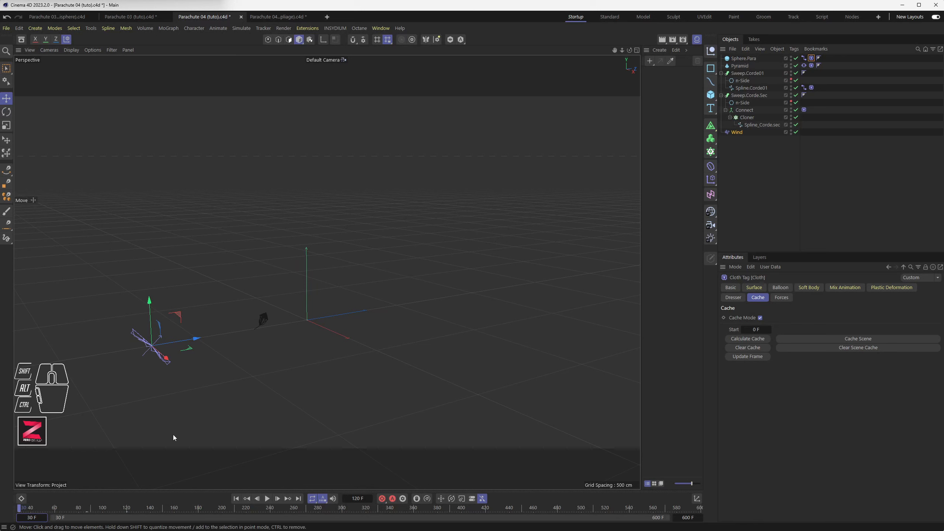
drag(36, 508, 539, 500)
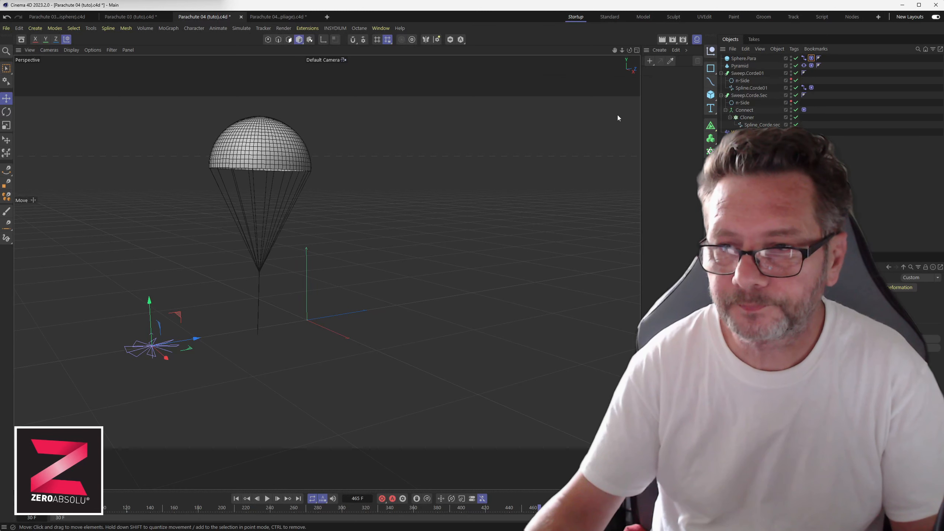
- Switch to the Parachute 03 (tuto hemisphere) project, play its striped parachute simulation, and stop at frame 156 to examine it
click(804, 58)
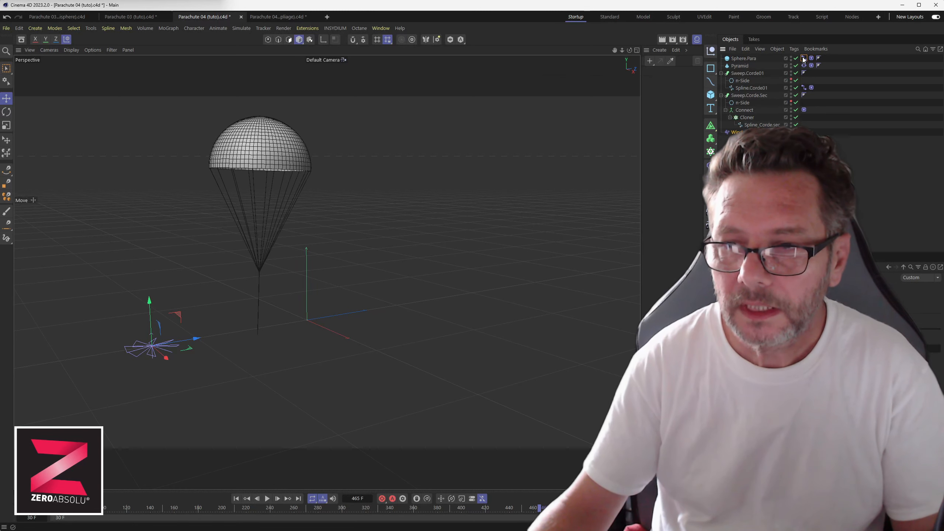
click(131, 19)
click(62, 17)
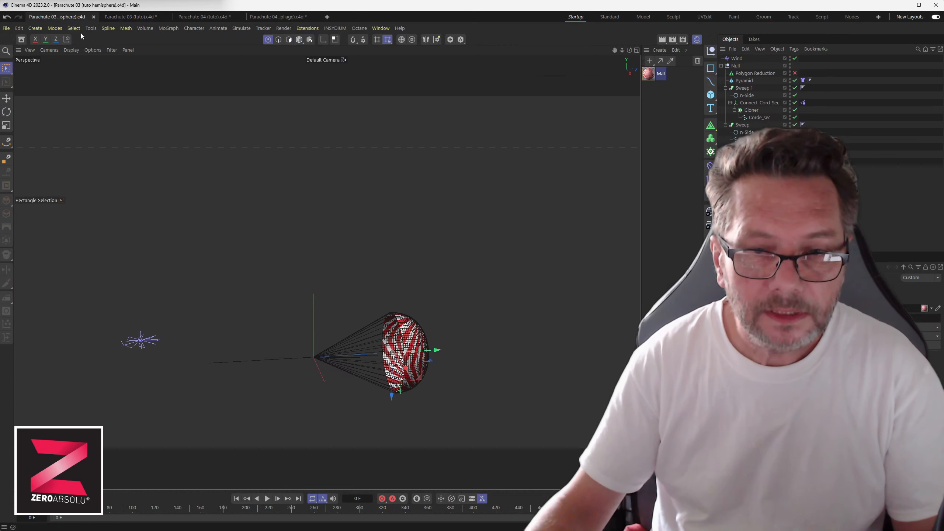
click(269, 499)
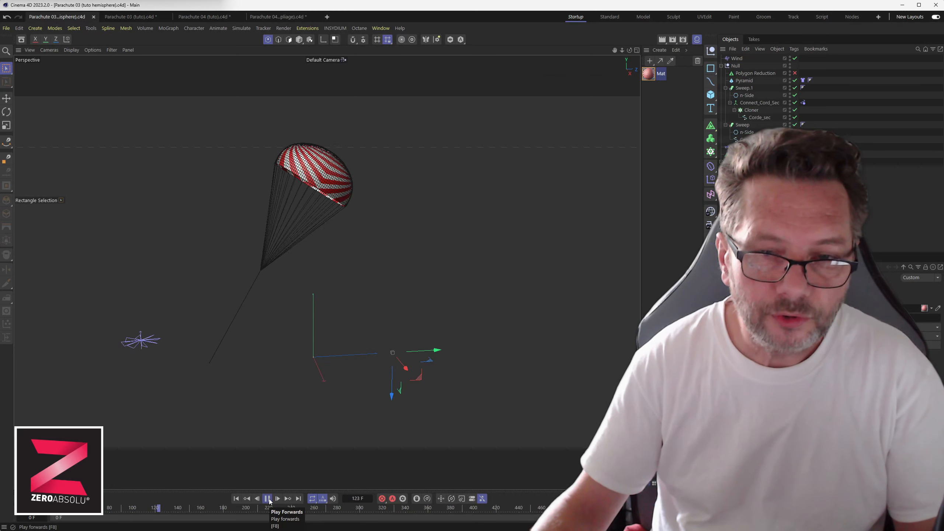
click(267, 498)
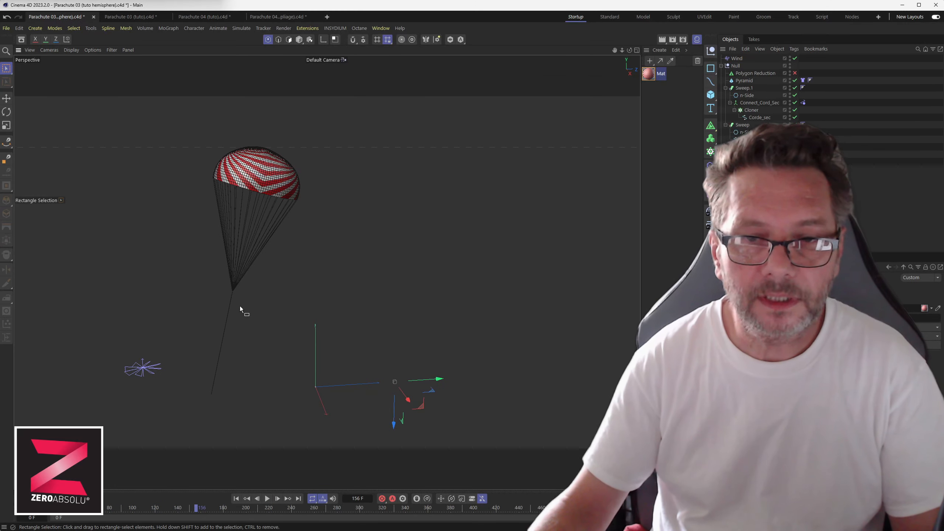
mouse_move(240, 306)
alt+mouse_down()
mouse_move(240, 346)
mouse_move(273, 302)
mouse_move(247, 318)
alt+mouse_up()
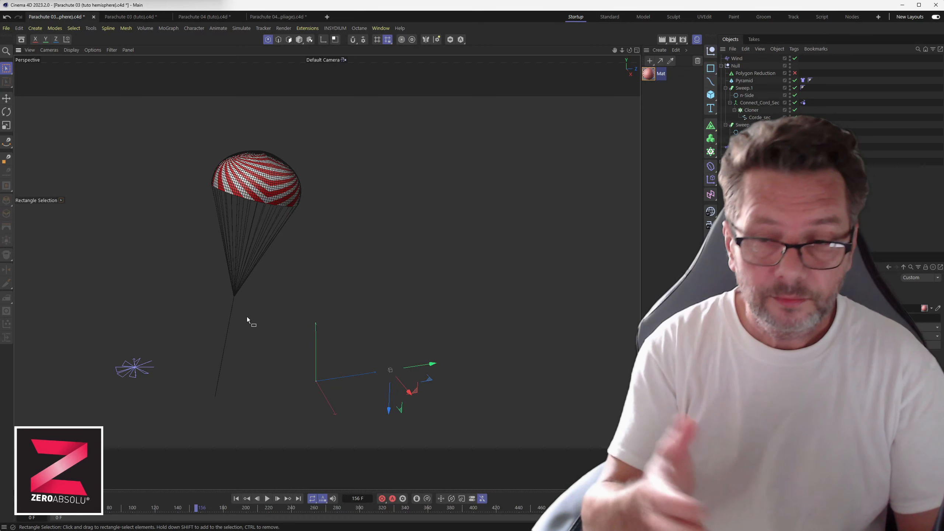